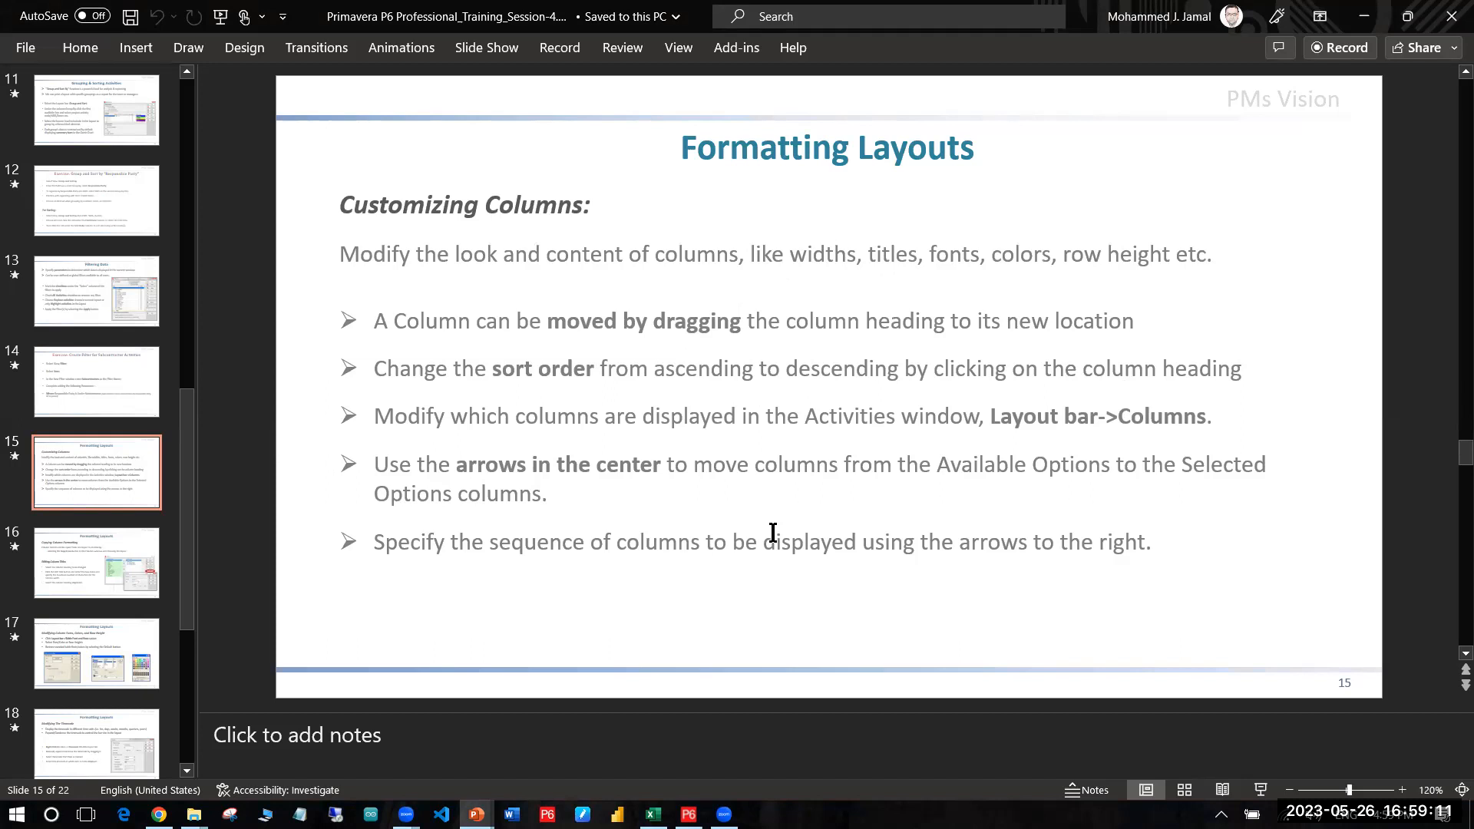
Step: Switch to Primavera P6 and collapse all the responsible-party groups in the activity table
click(861, 471)
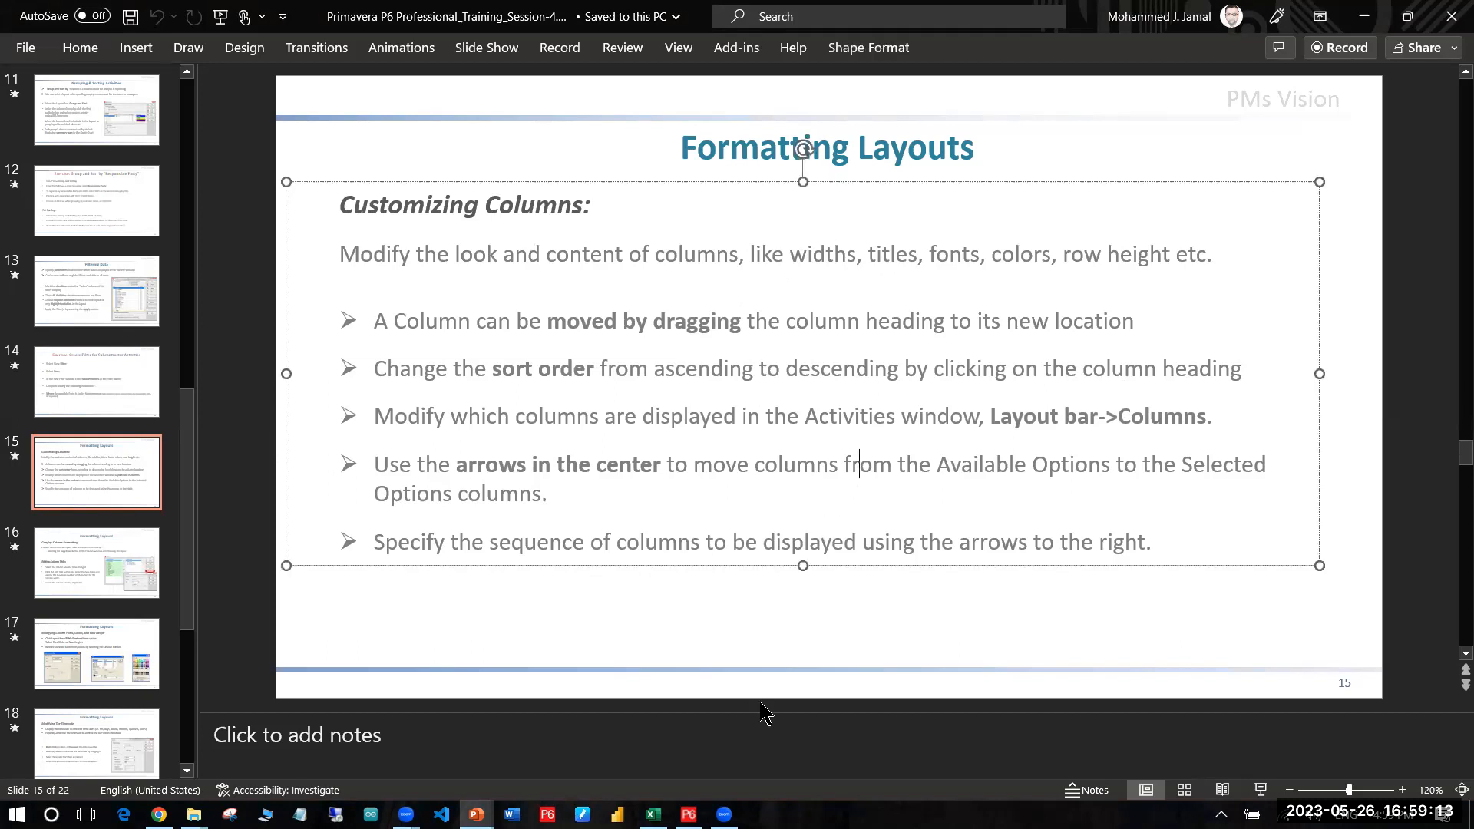
click(689, 814)
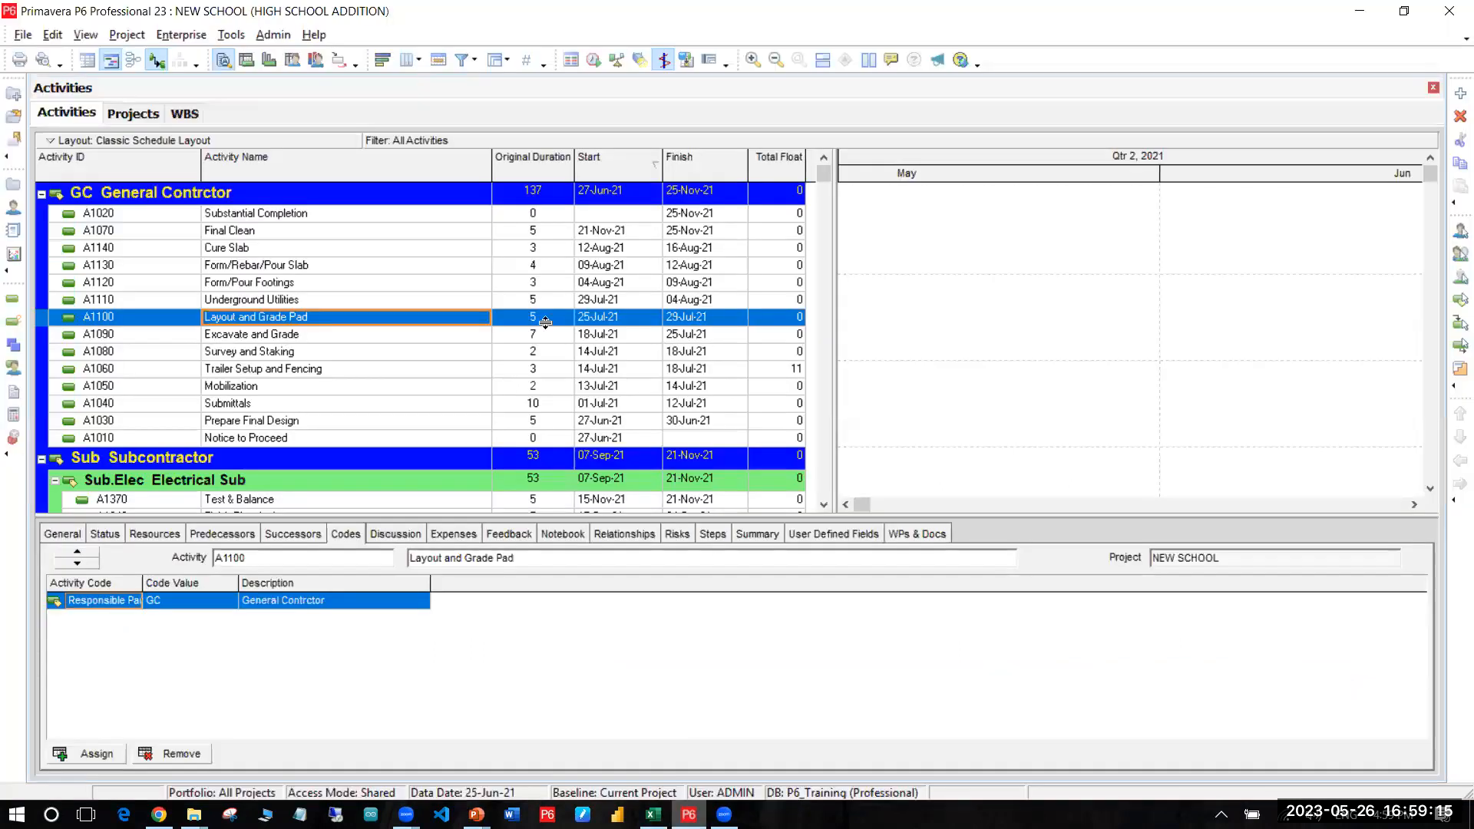
click(546, 283)
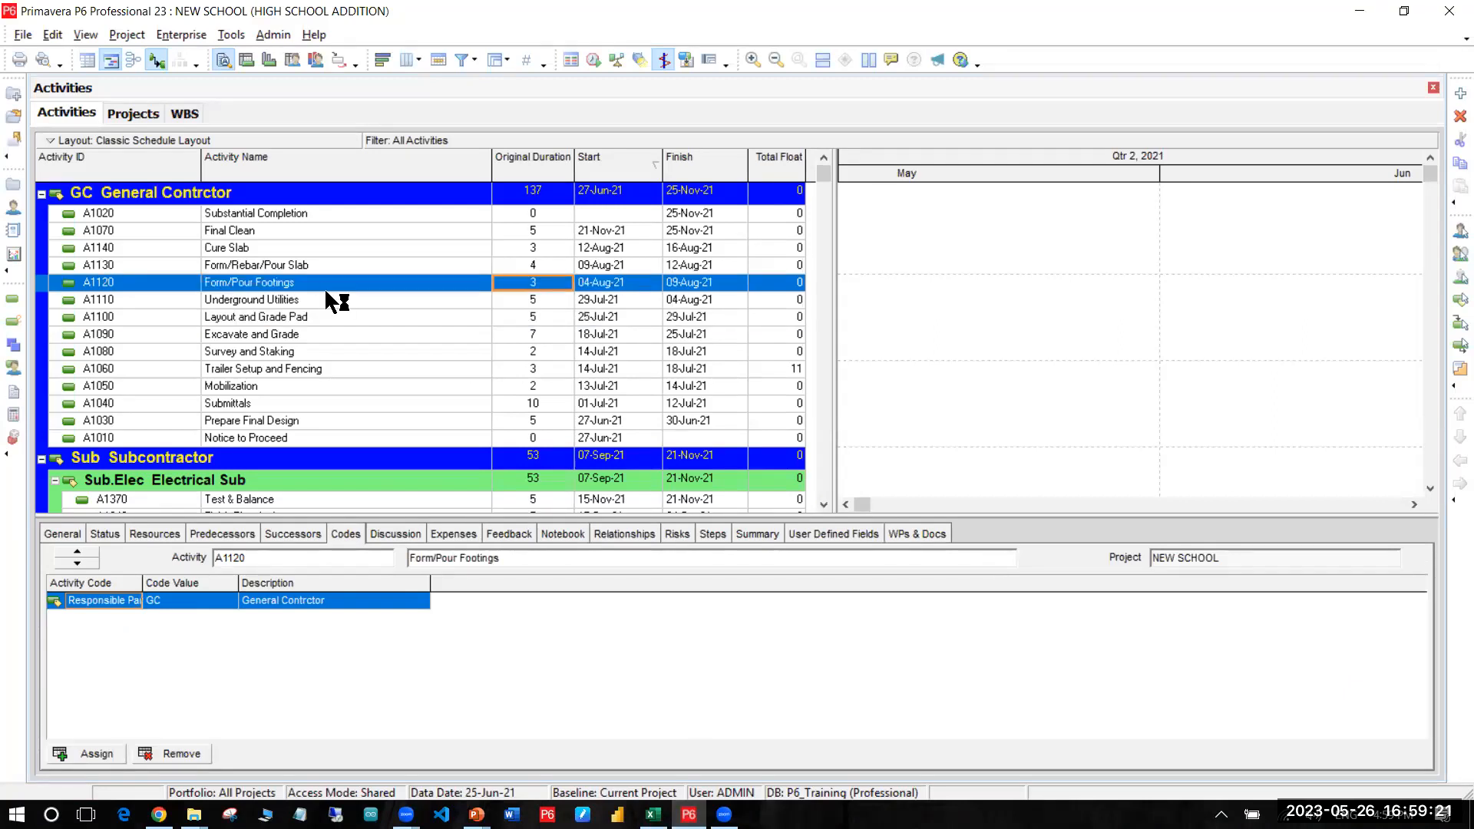
key(ctrl+minus)
key(ctrl+minus)
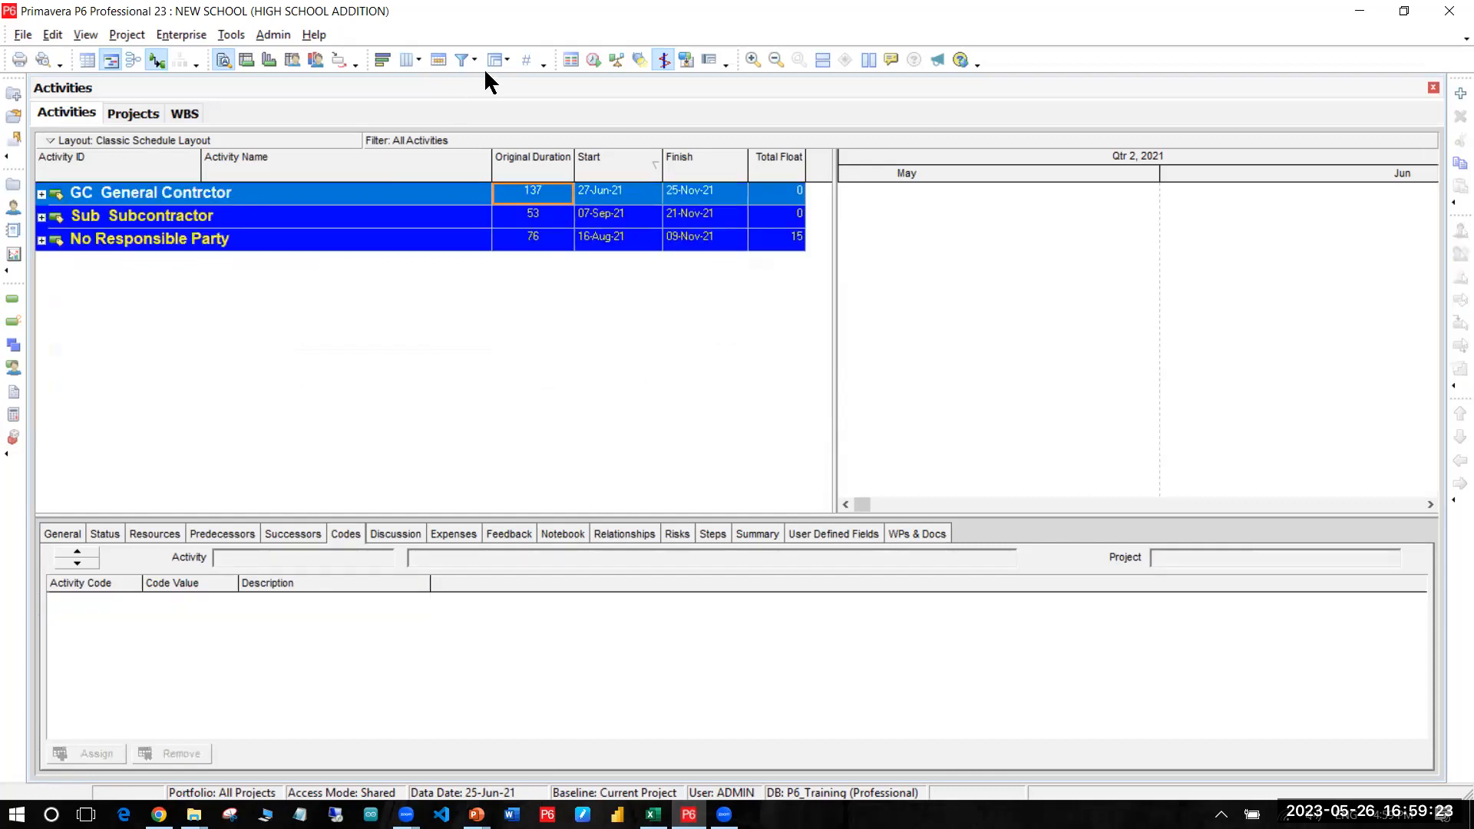
Step: Change the activity grouping from Responsible Party to WBS and apply it
click(498, 60)
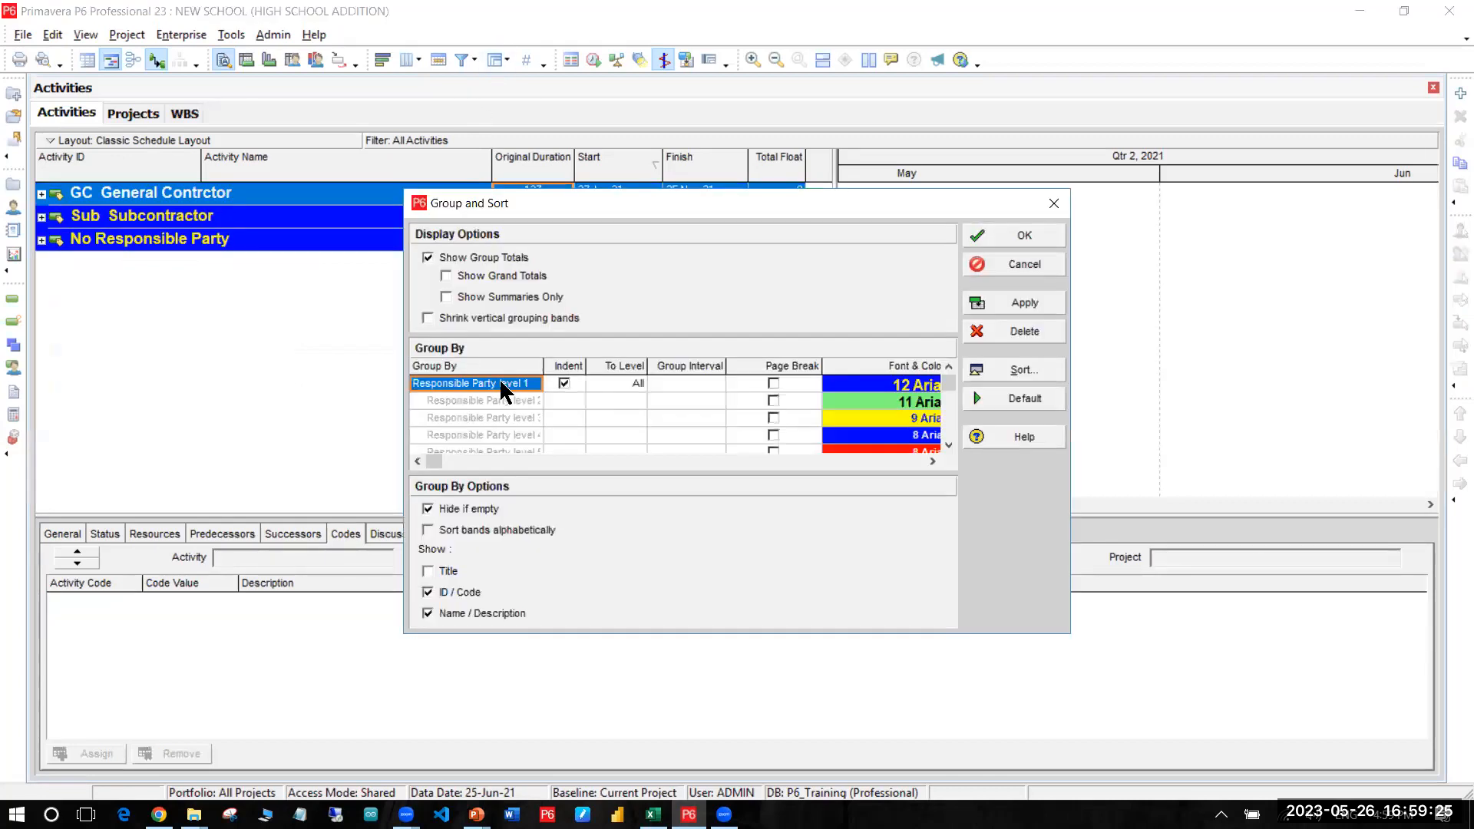
click(499, 386)
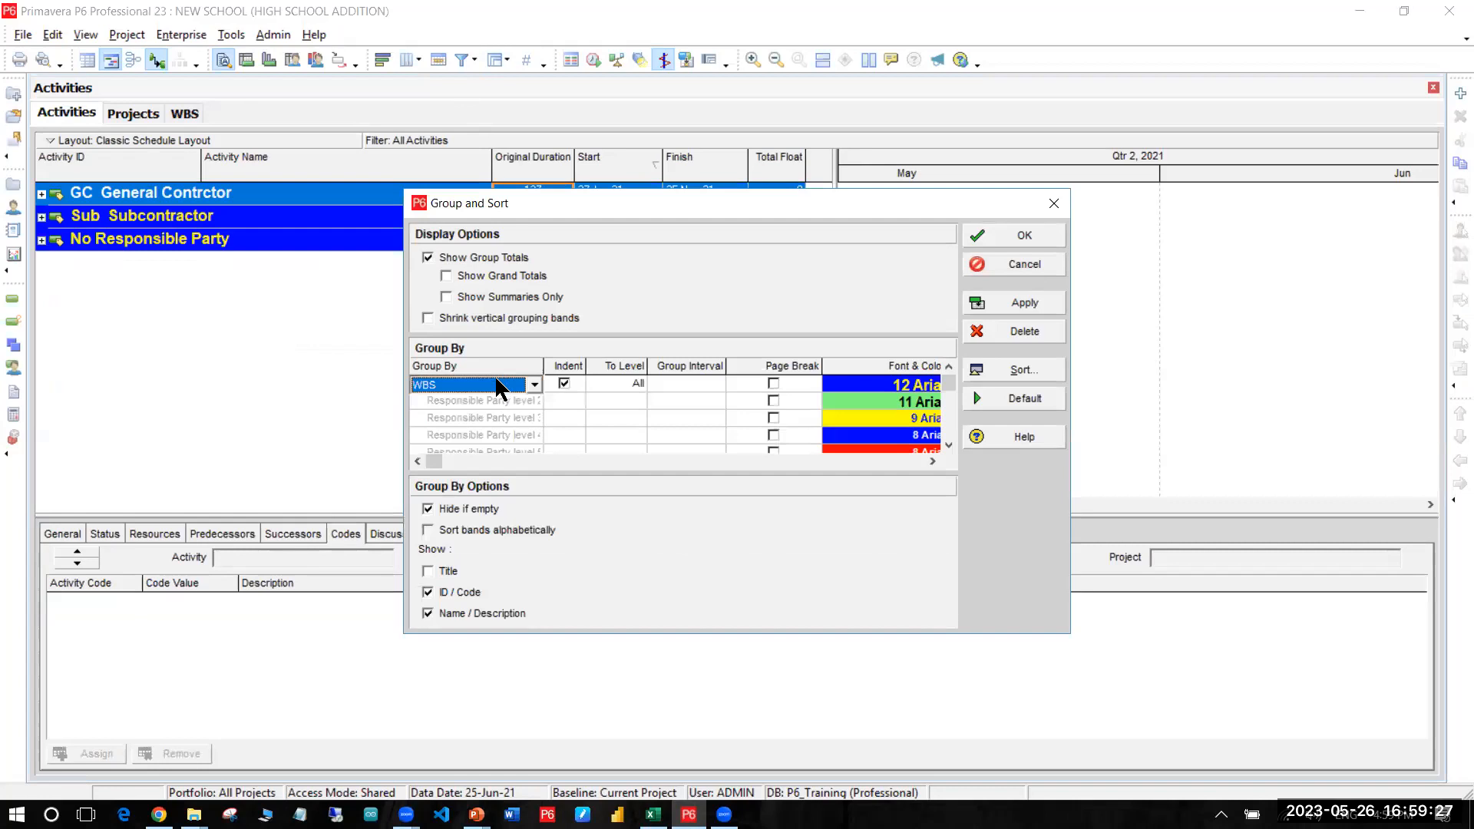
click(999, 298)
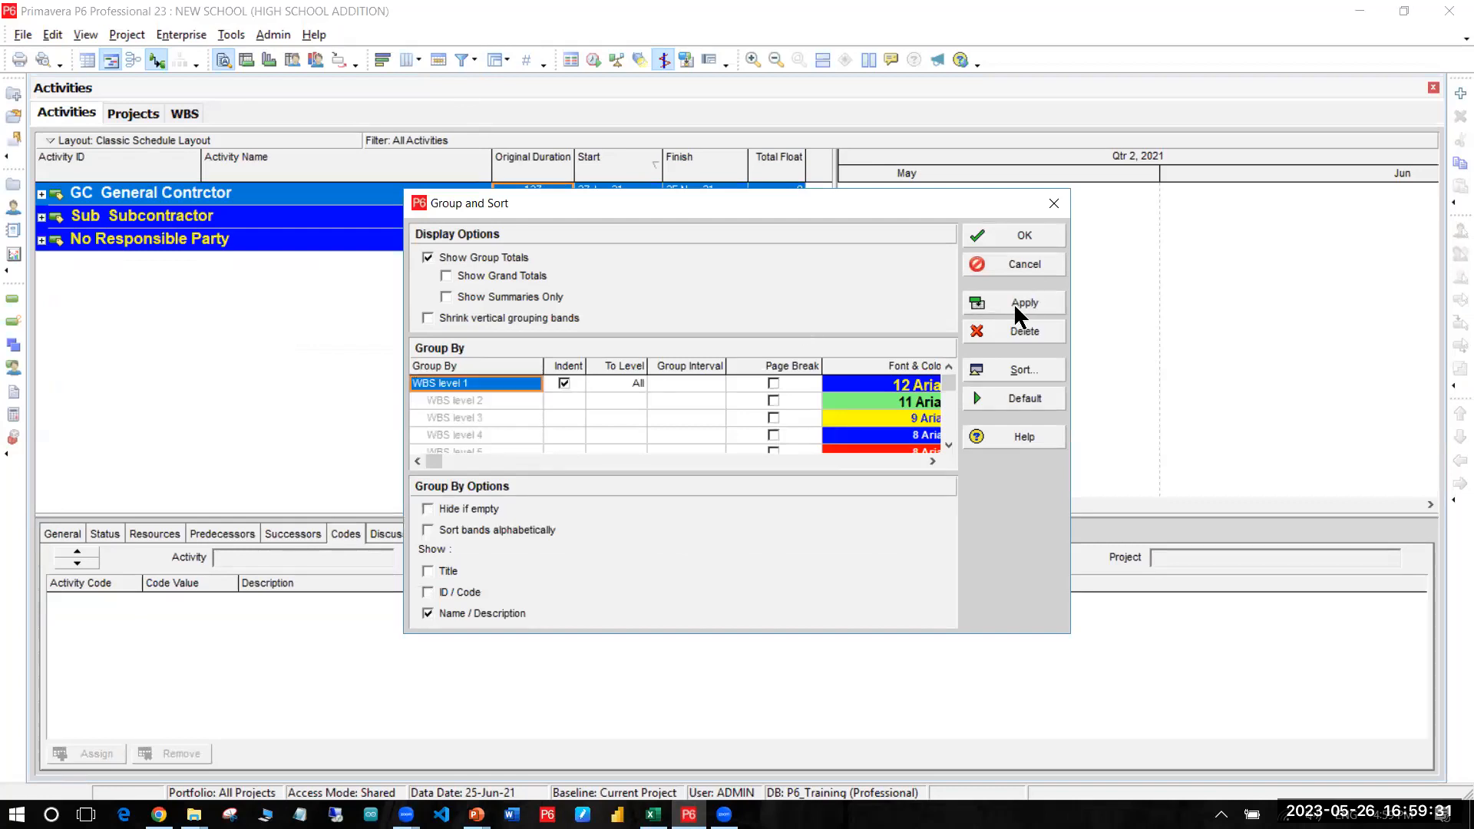
click(1021, 236)
Step: Collapse the WBS bands beneath the HIGH SCHOOL ADDITION project band
click(388, 193)
double_click(387, 193)
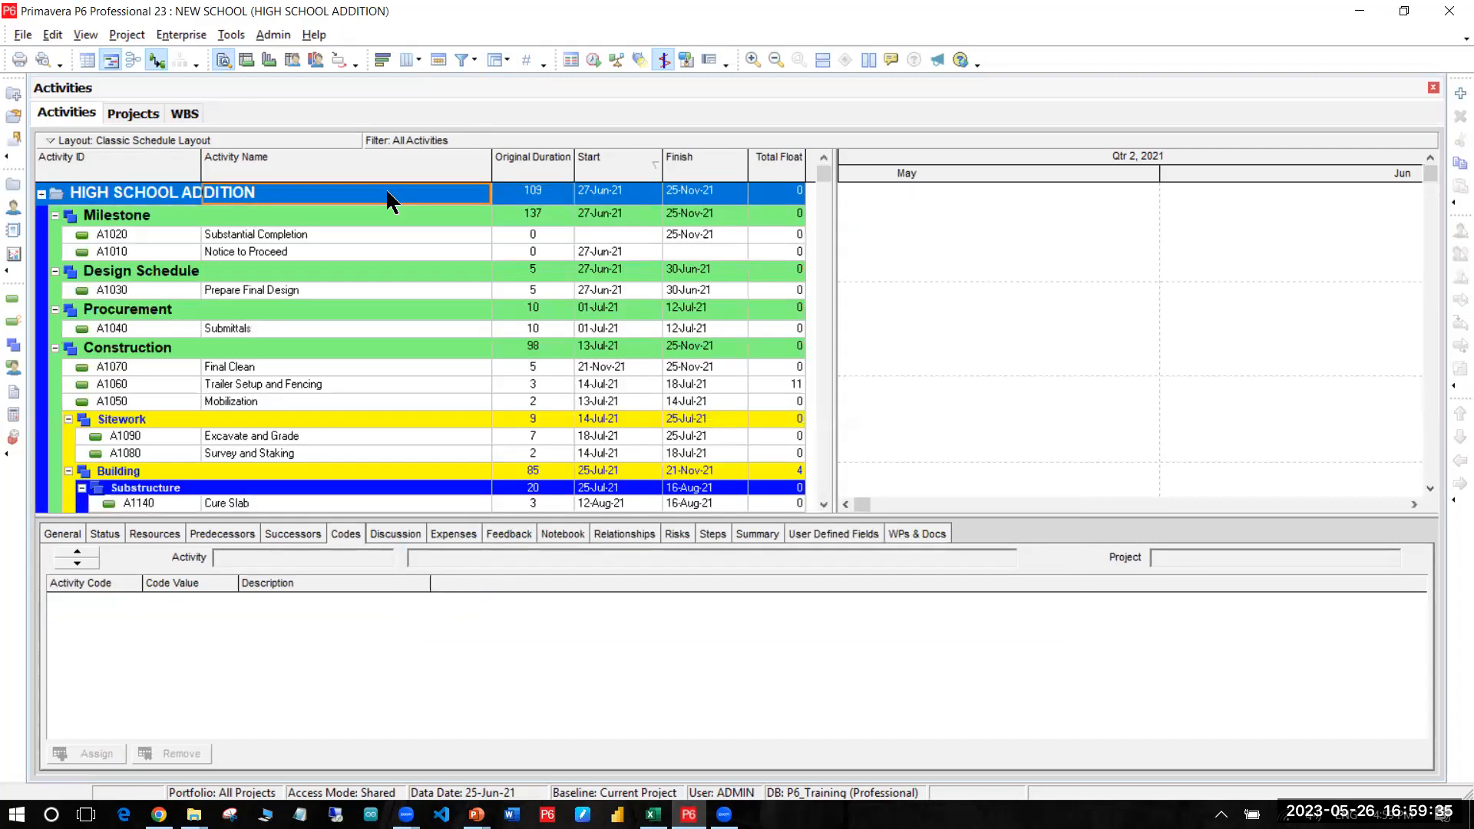
double_click(387, 192)
key(ctrl+plus)
key(ctrl+minus)
Step: Expand the Construction, Design Schedule and Milestone bands, leaving Procurement collapsed
key(Down)
key(Down)
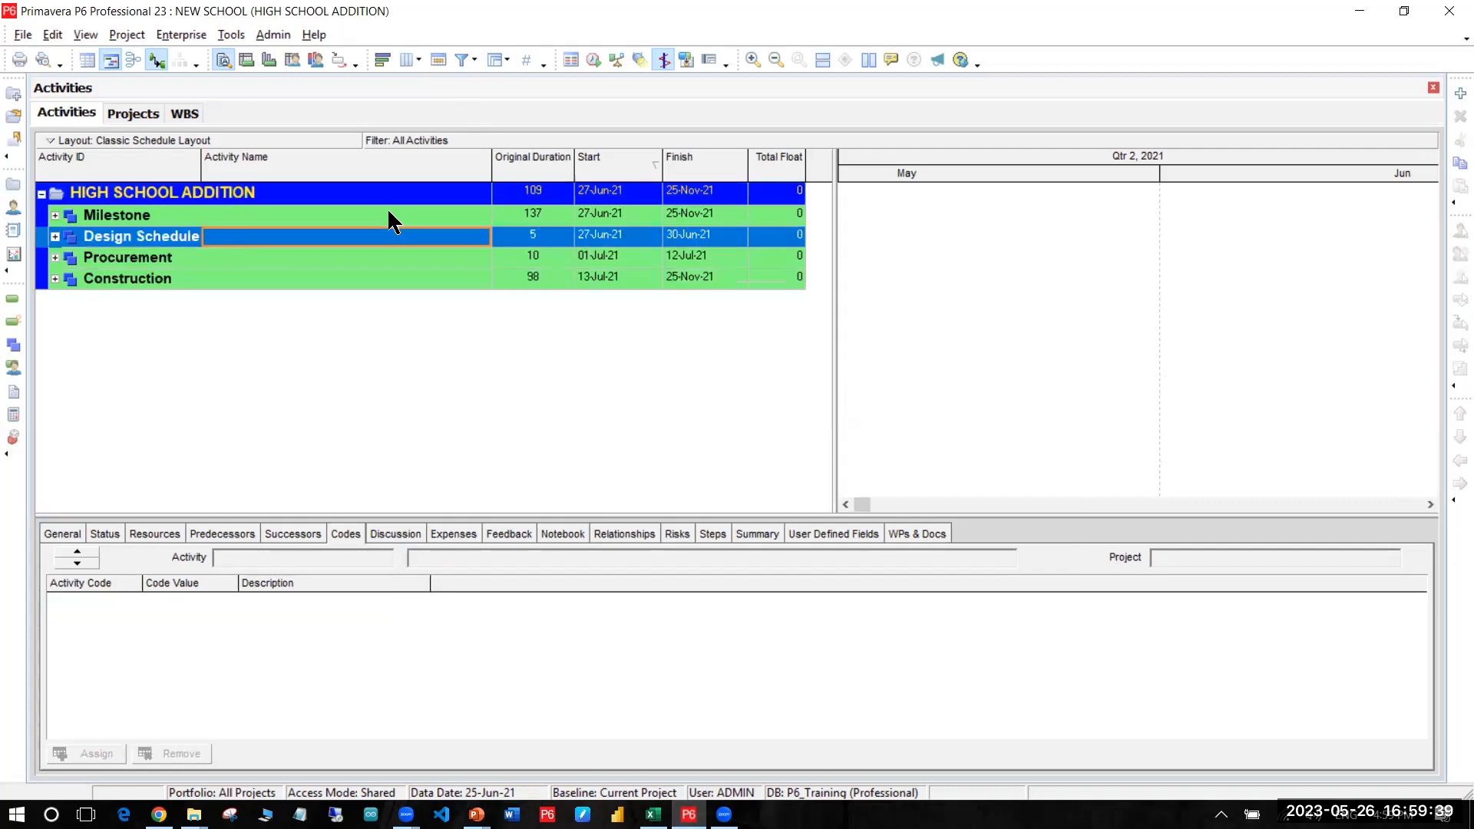
key(Up)
key(Down)
key(Down)
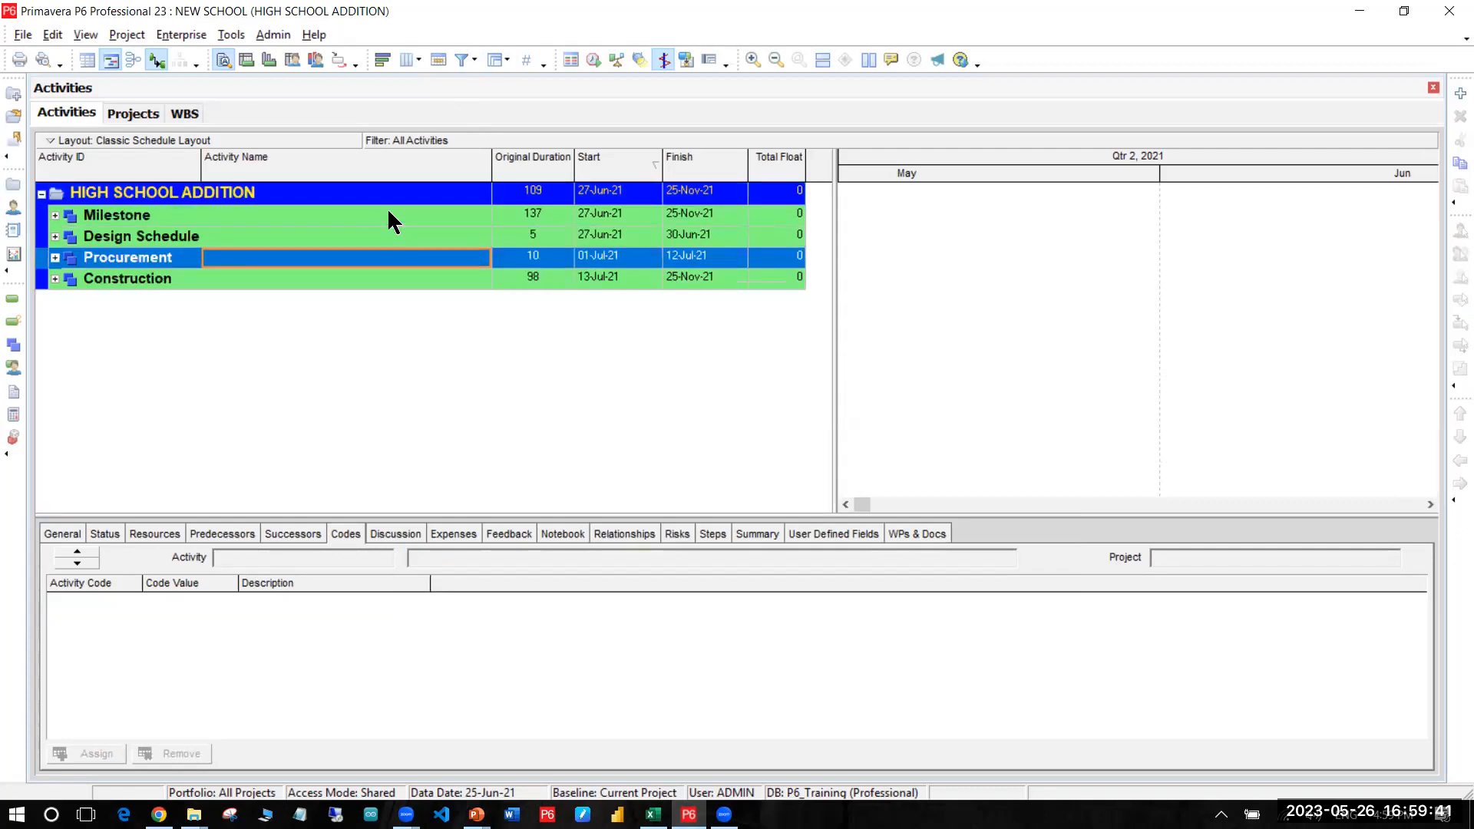
key(Down)
key(plus)
key(Up)
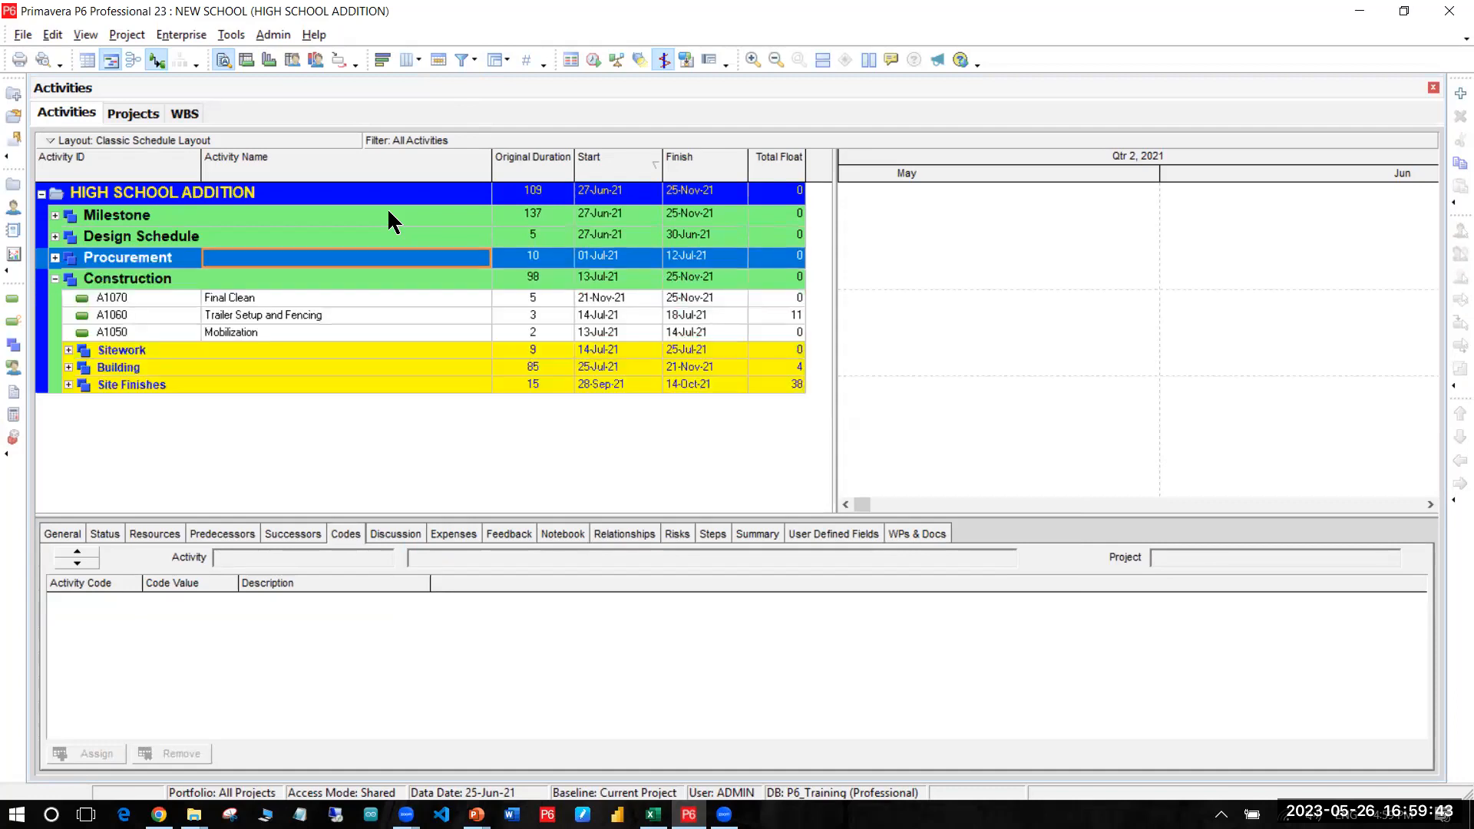
key(Up)
key(plus)
key(Up)
key(plus)
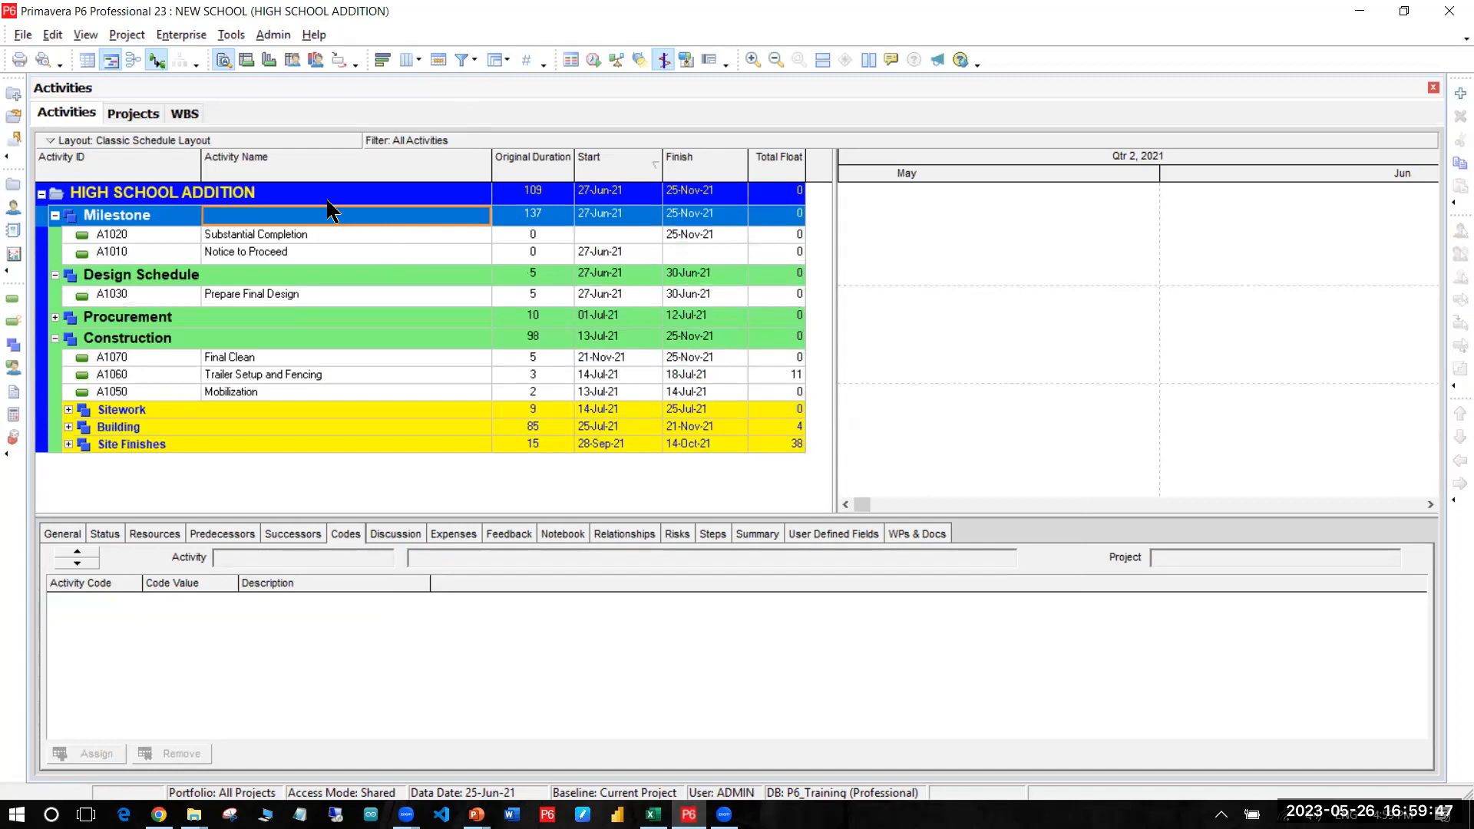
Step: Narrow the Activity Name column in the activity table
key(Down)
key(Down)
drag(492, 159, 413, 158)
key(Up)
key(Up)
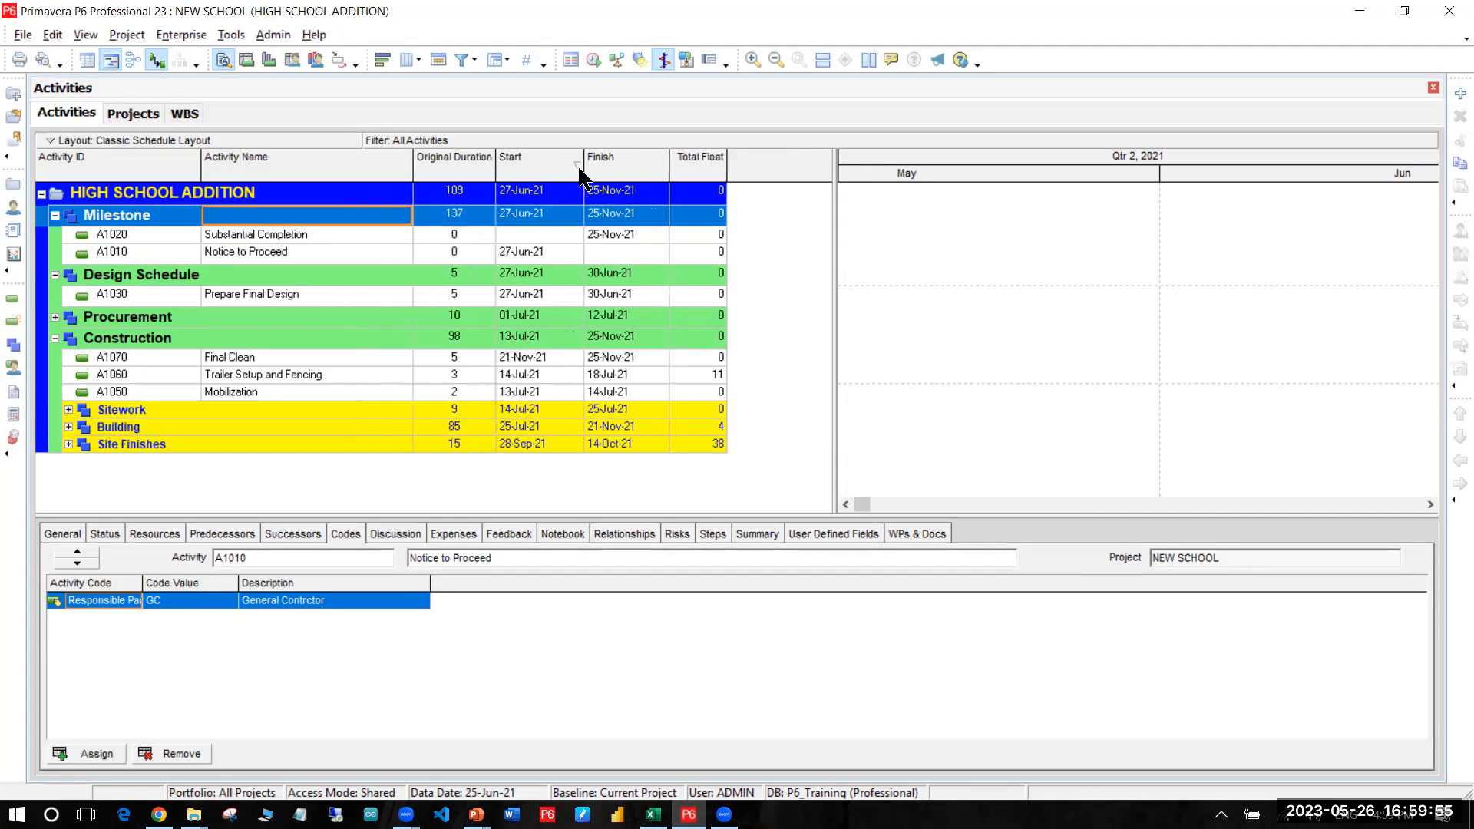
Step: Move the Total Float column ahead of Original Duration and back after Finish, with activities sorted by ascending Original Duration
click(711, 163)
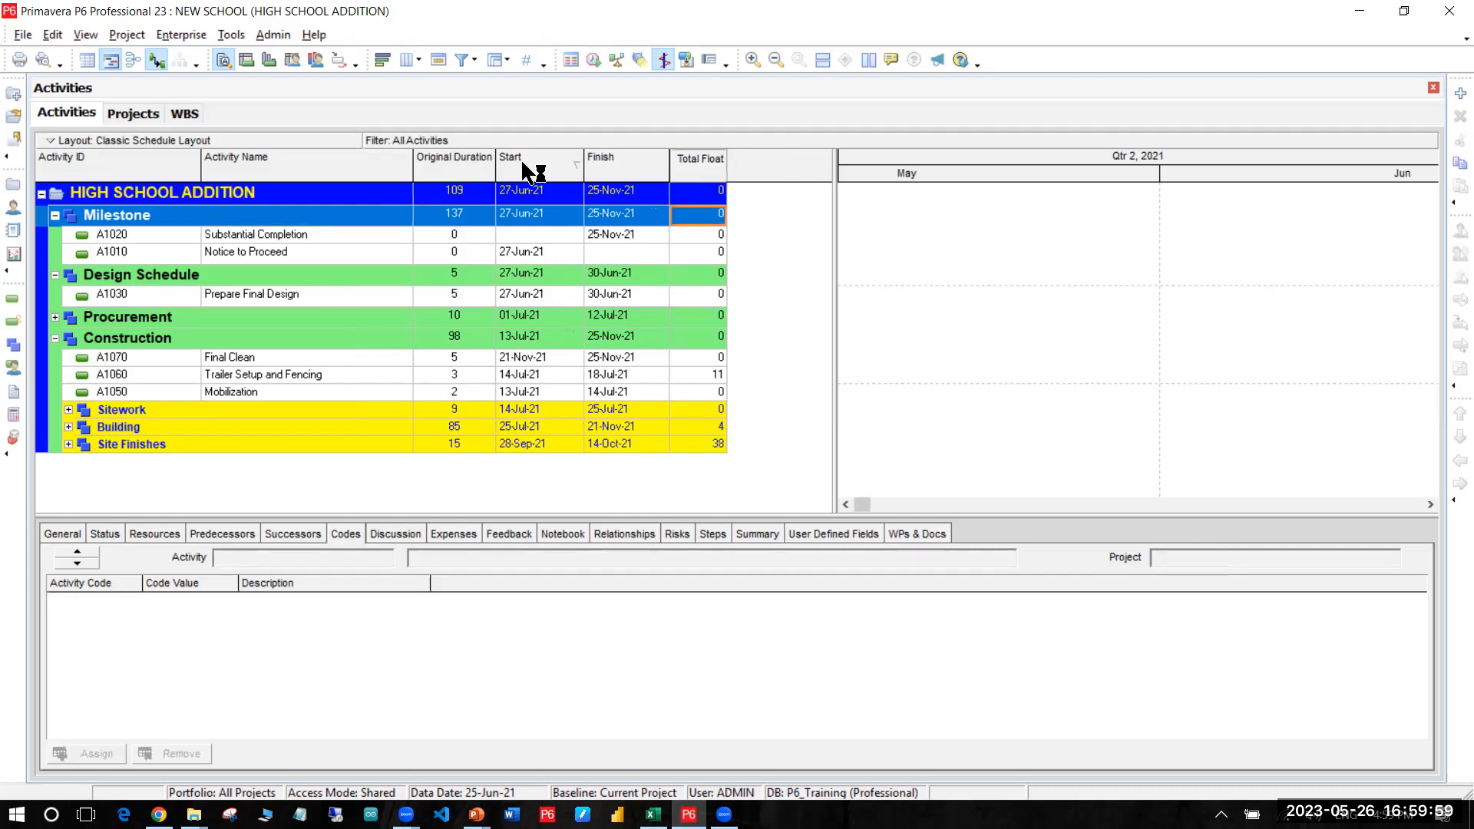
drag(483, 167, 419, 165)
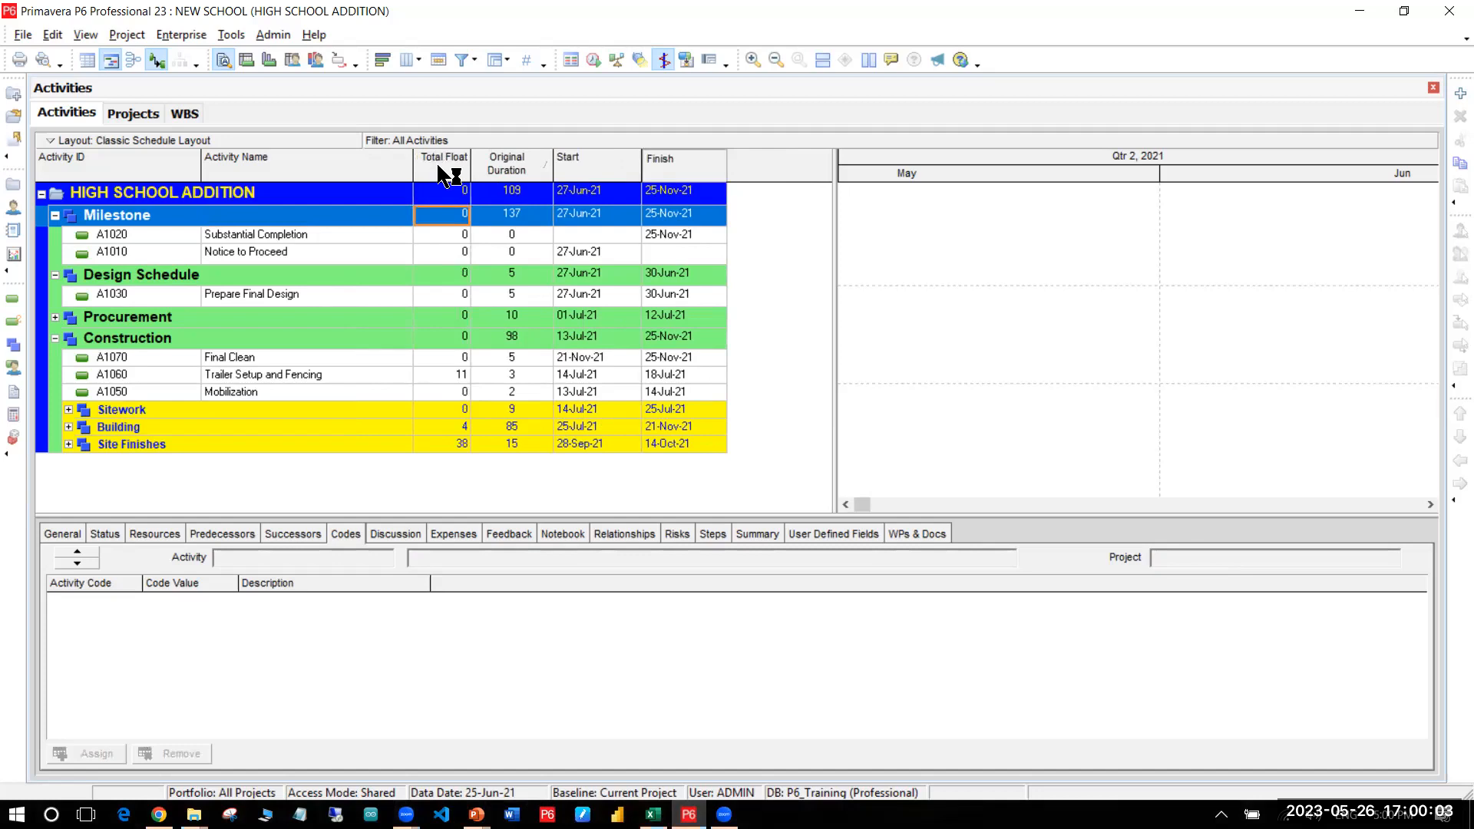
click(612, 167)
mouse_move(714, 163)
mouse_down()
mouse_move(750, 206)
mouse_move(702, 182)
mouse_up()
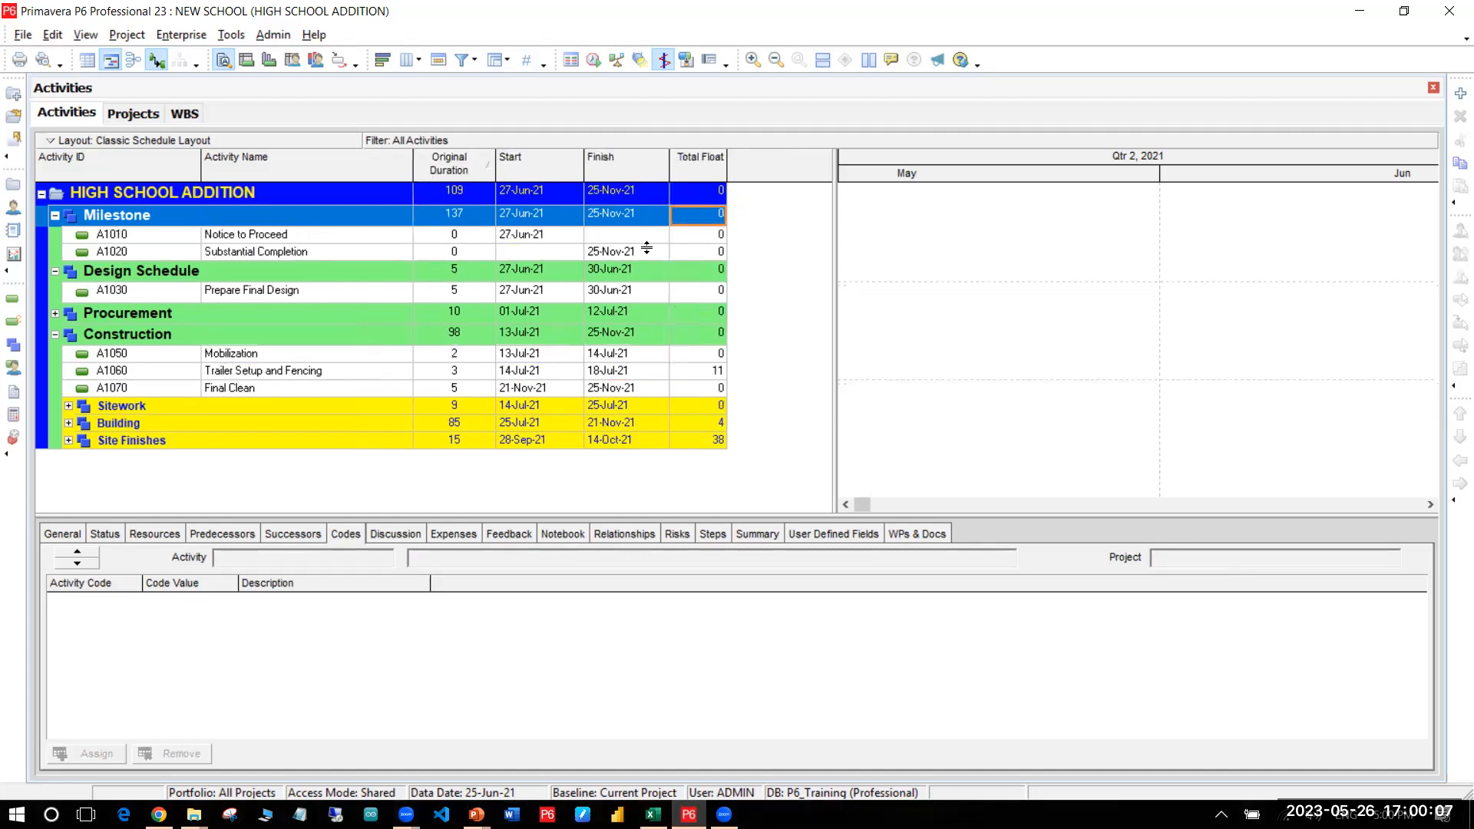
Step: Expand the Building band under Construction together with all its sub-bands
click(514, 290)
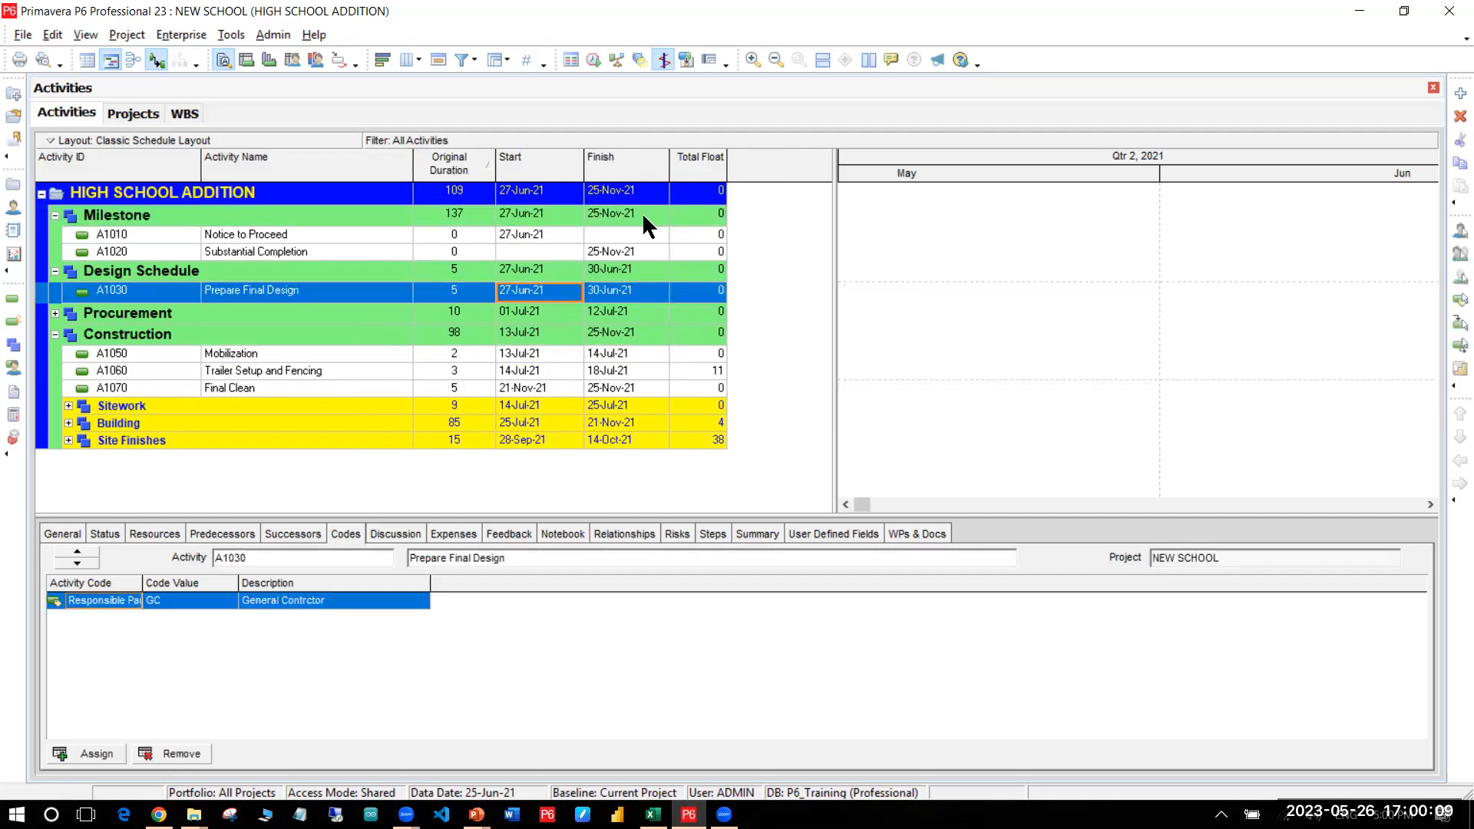
click(192, 421)
double_click(196, 421)
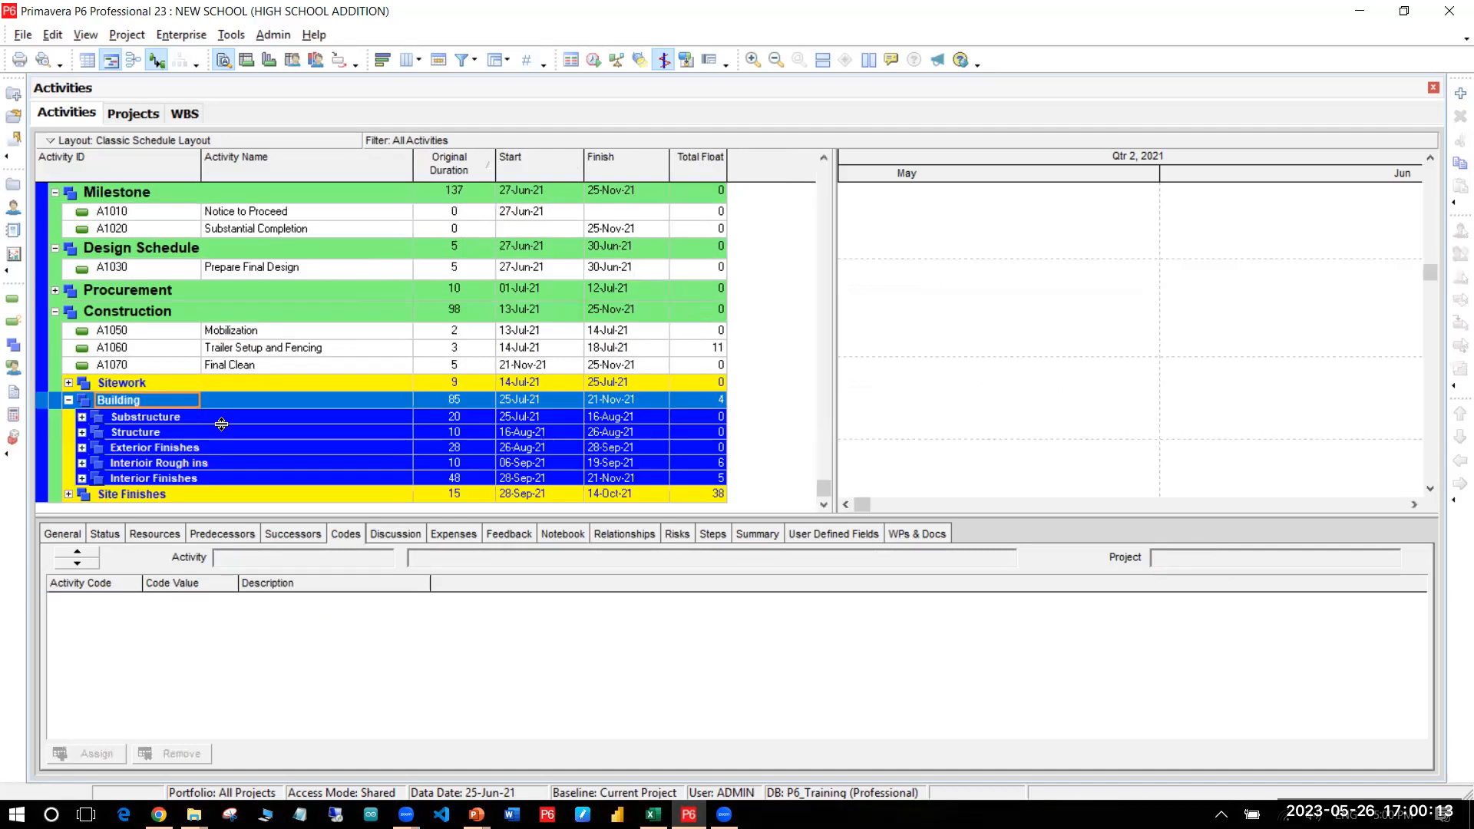
key(ctrl+KP_Add)
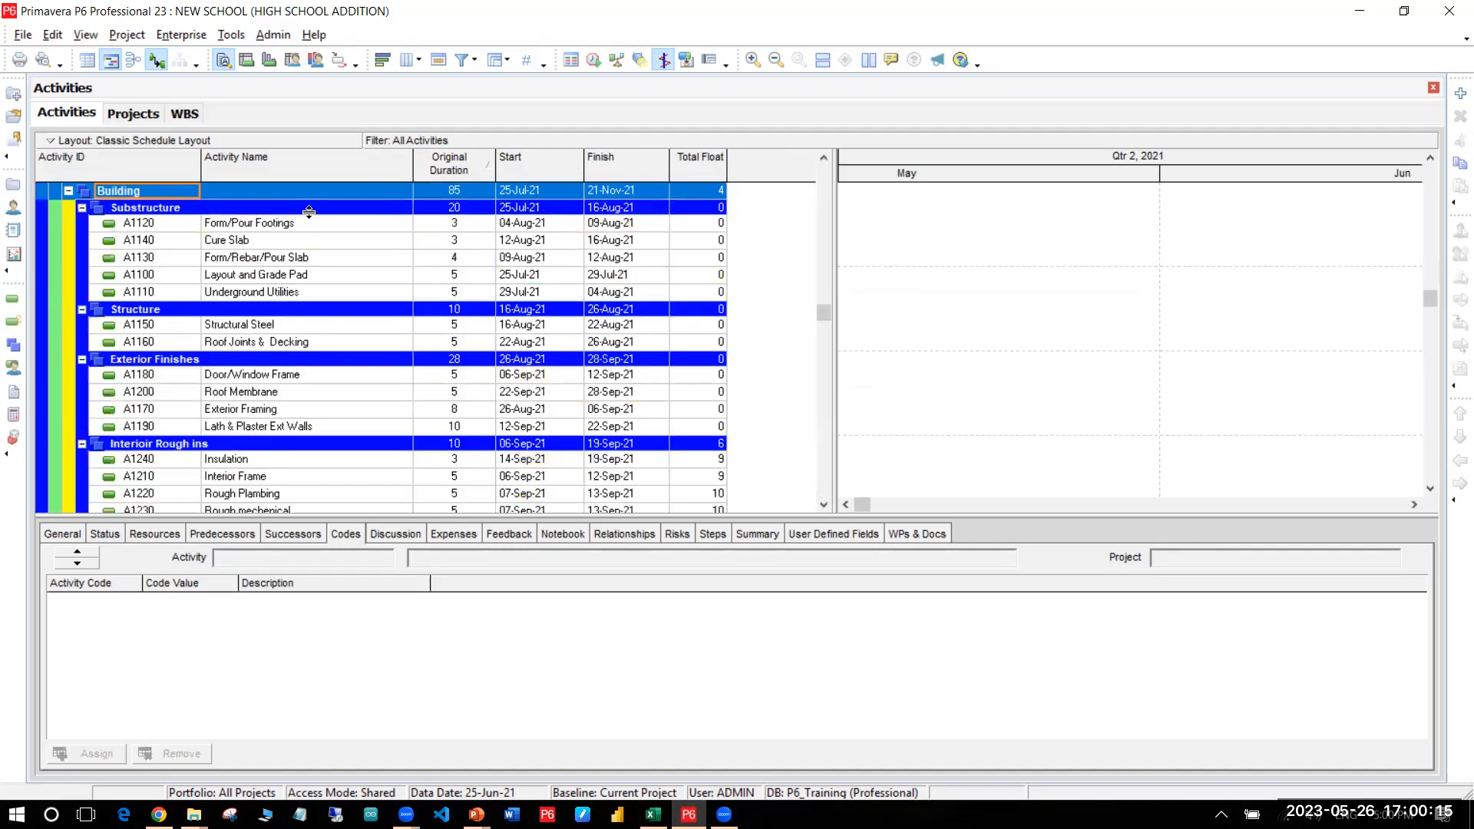
Step: Review the start dates and durations of the Substructure activities, and sort the table by Original Duration in descending order
click(298, 223)
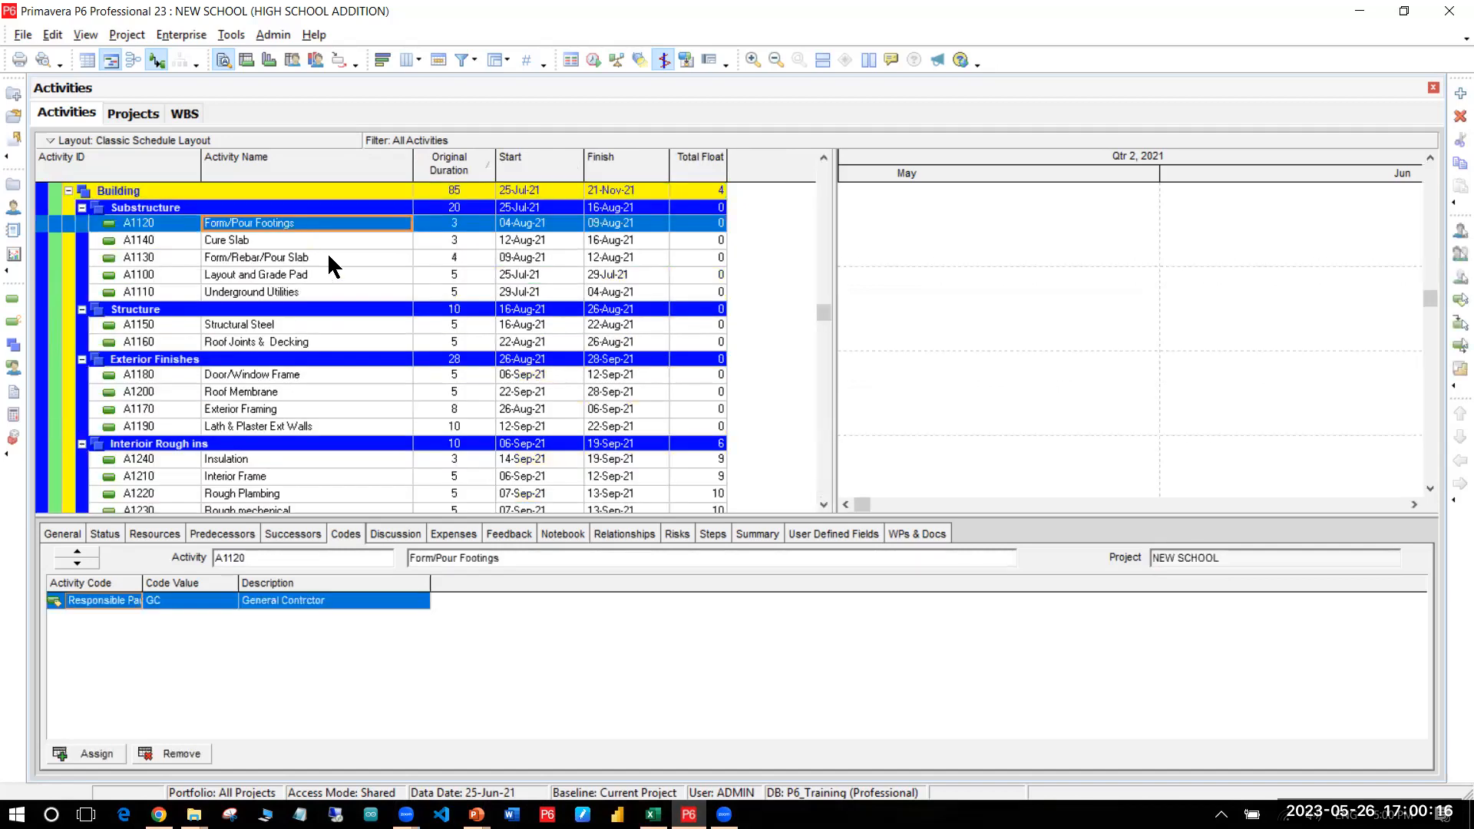
click(536, 224)
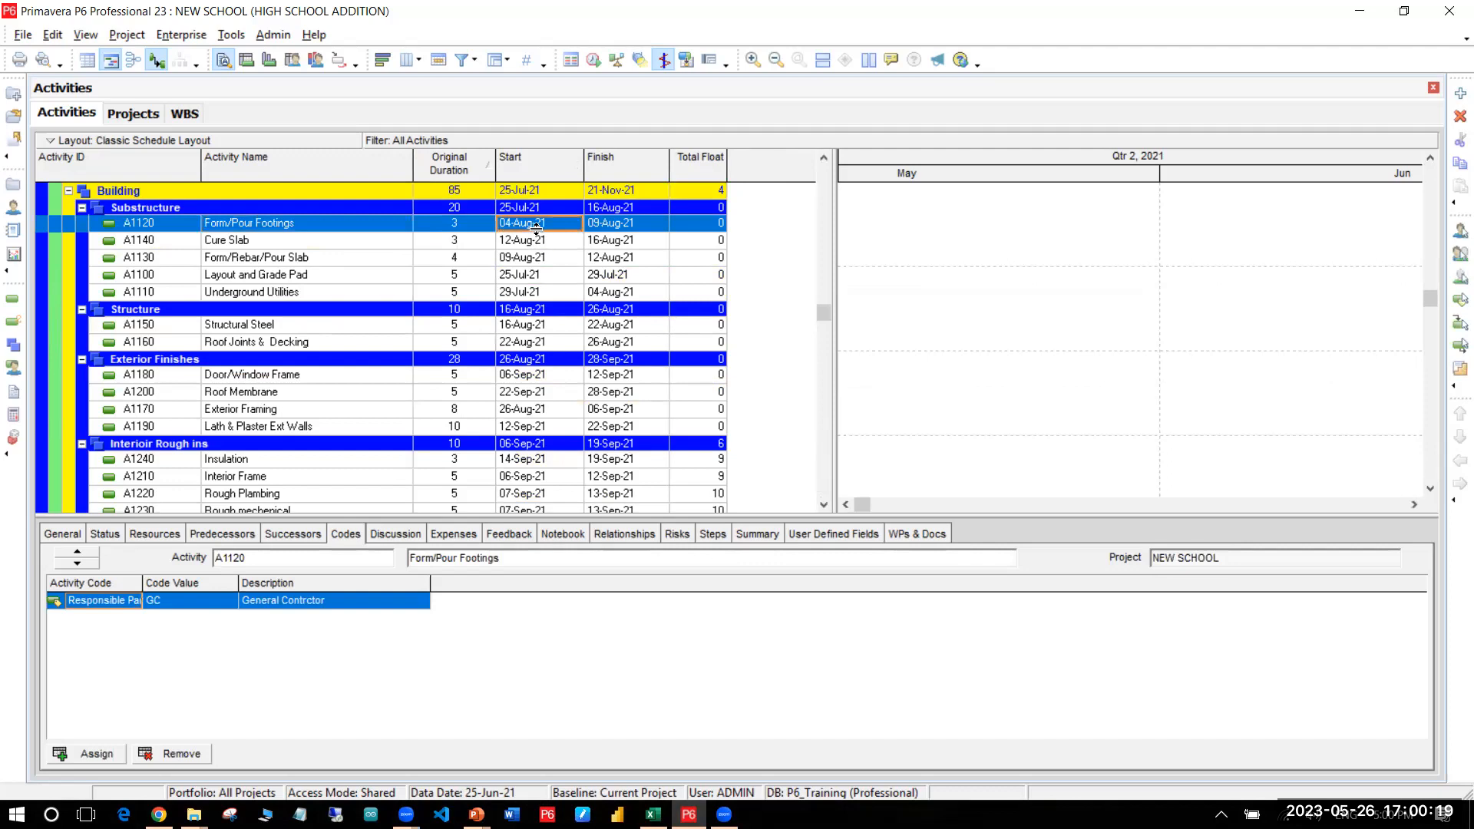
click(507, 257)
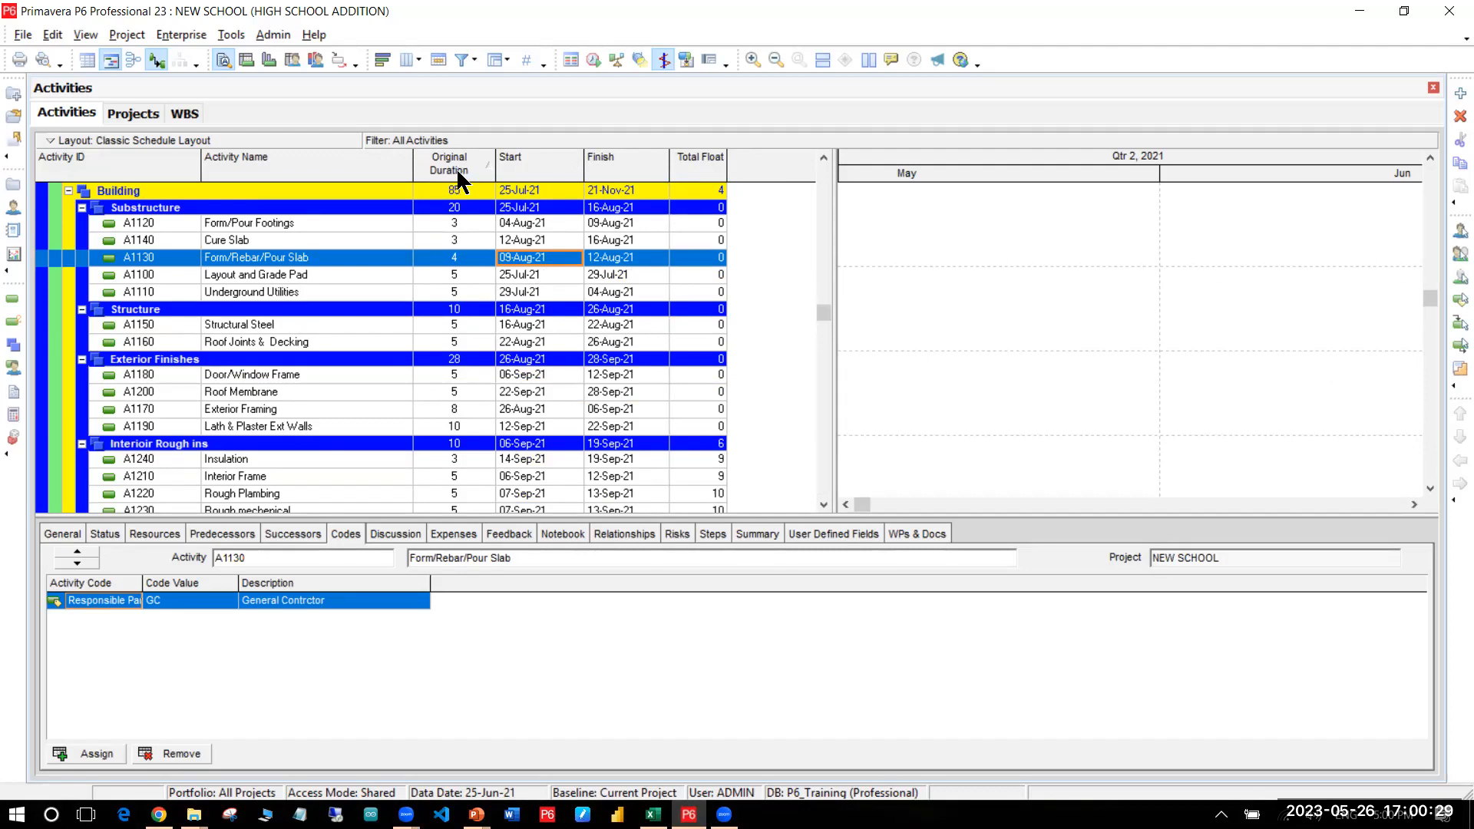
click(462, 224)
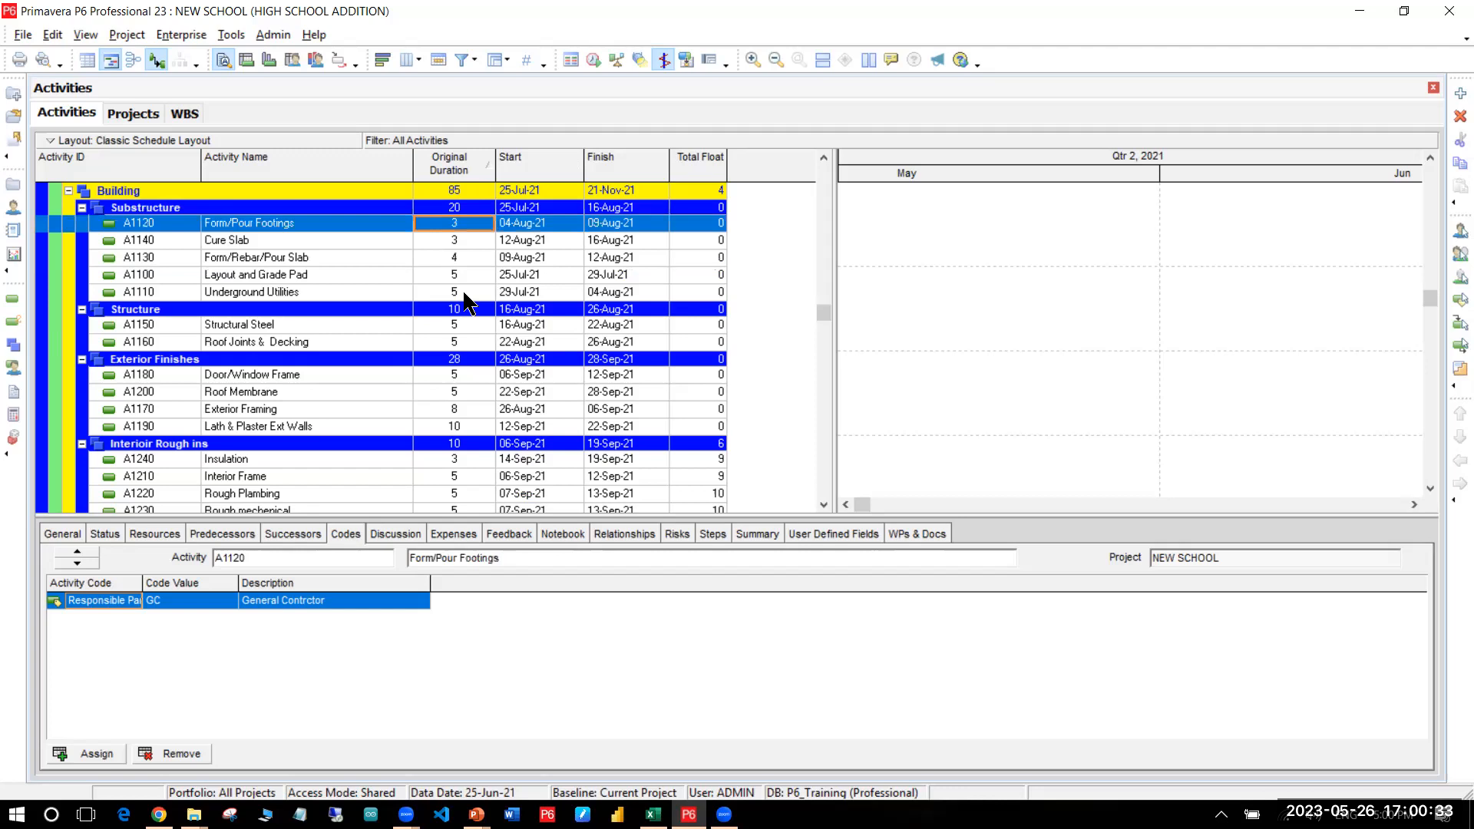
click(467, 292)
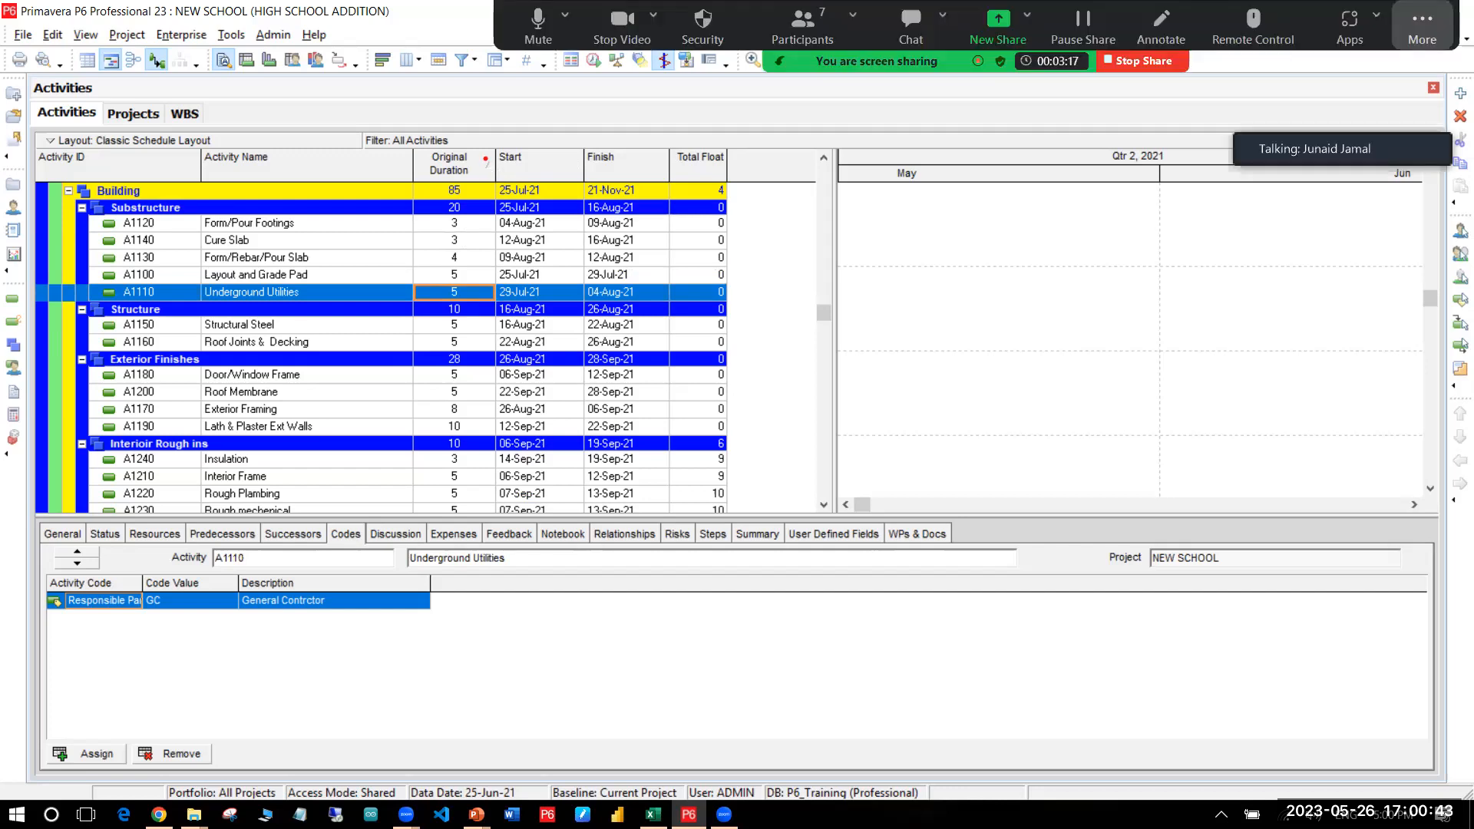
drag(477, 155, 499, 176)
key(Escape)
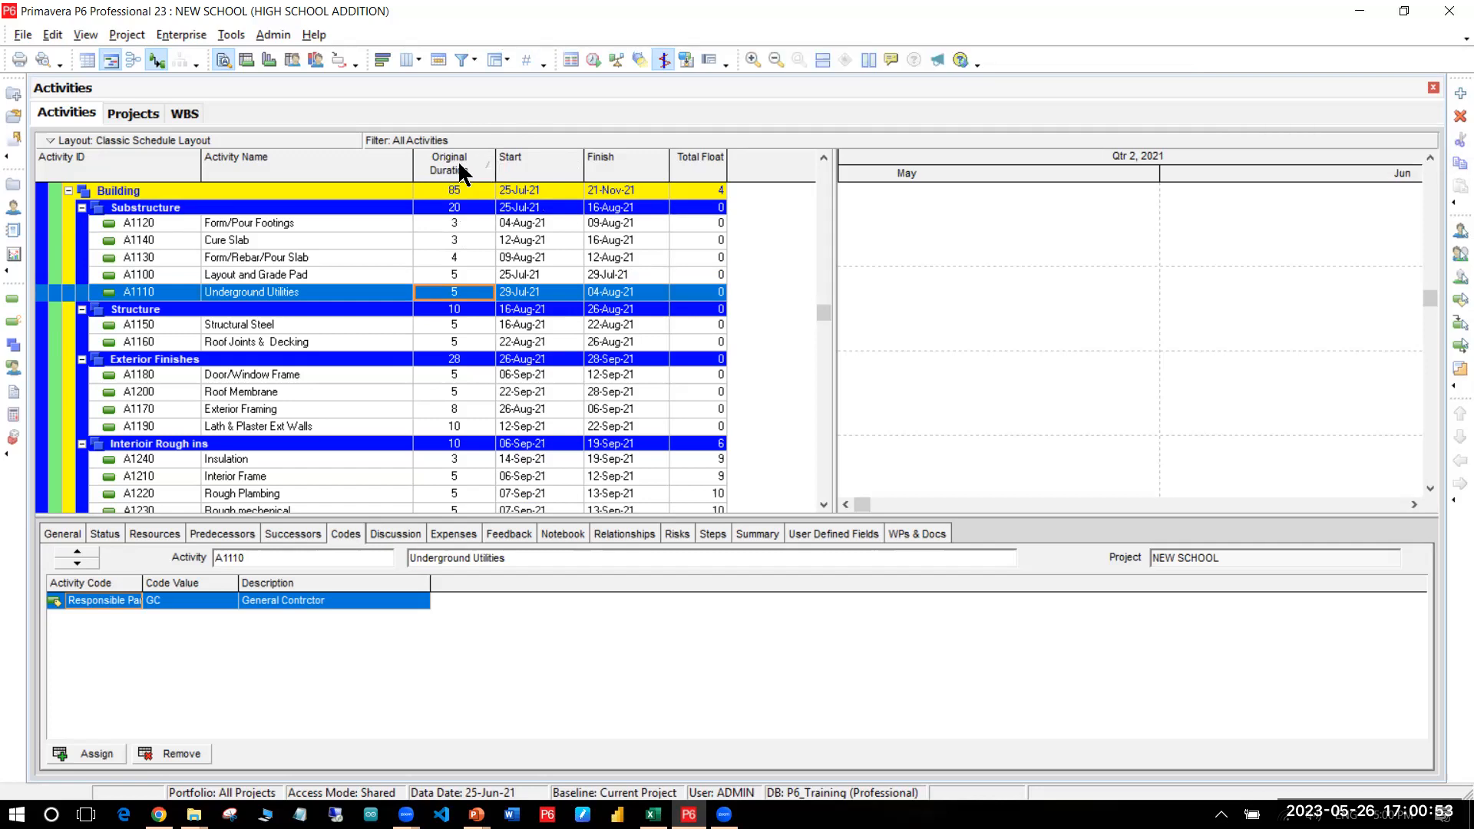
click(485, 162)
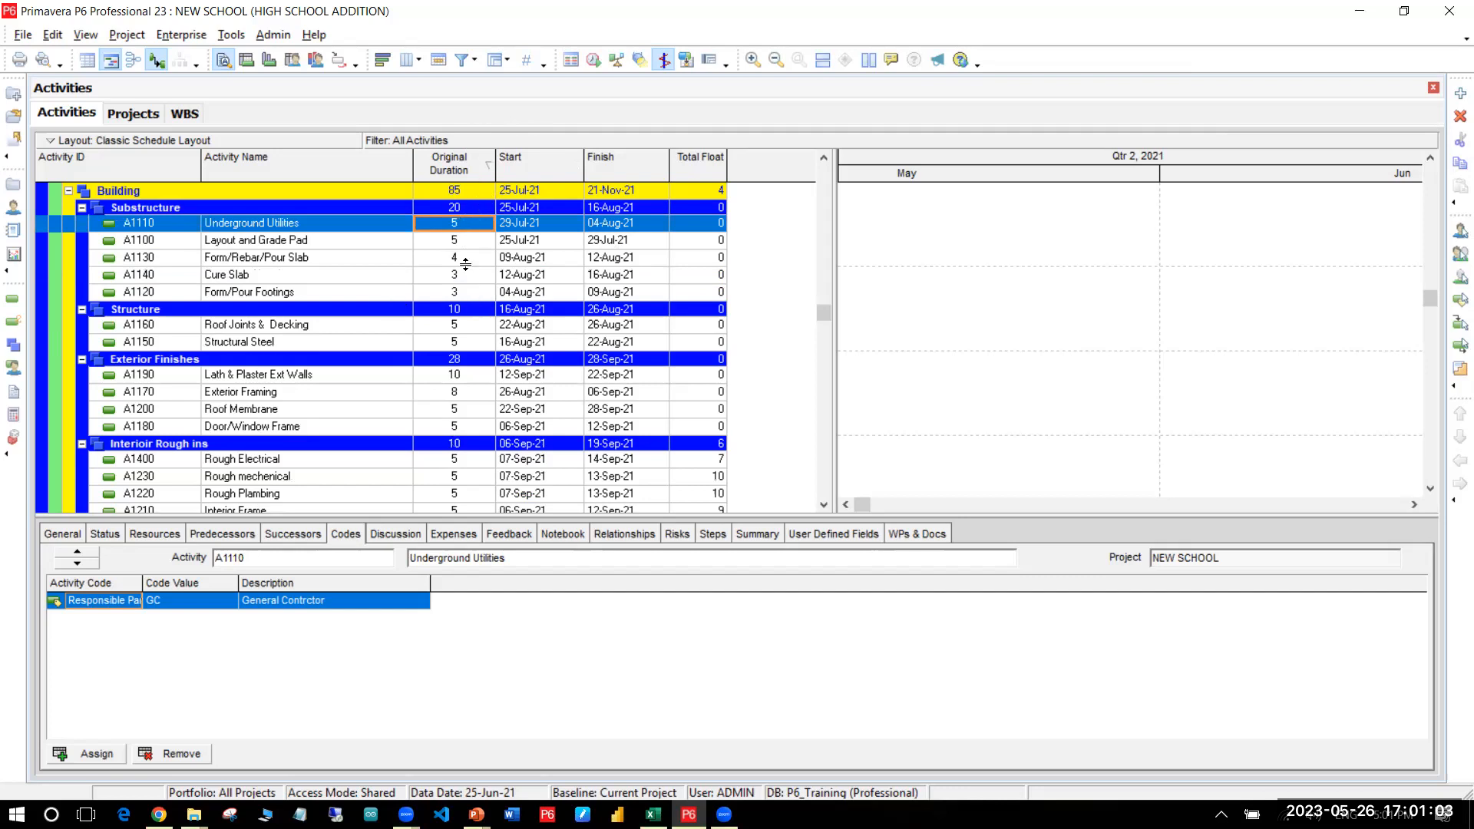
Step: Sort the activities by Start date in descending order, and reverse the sort to ascending
click(550, 158)
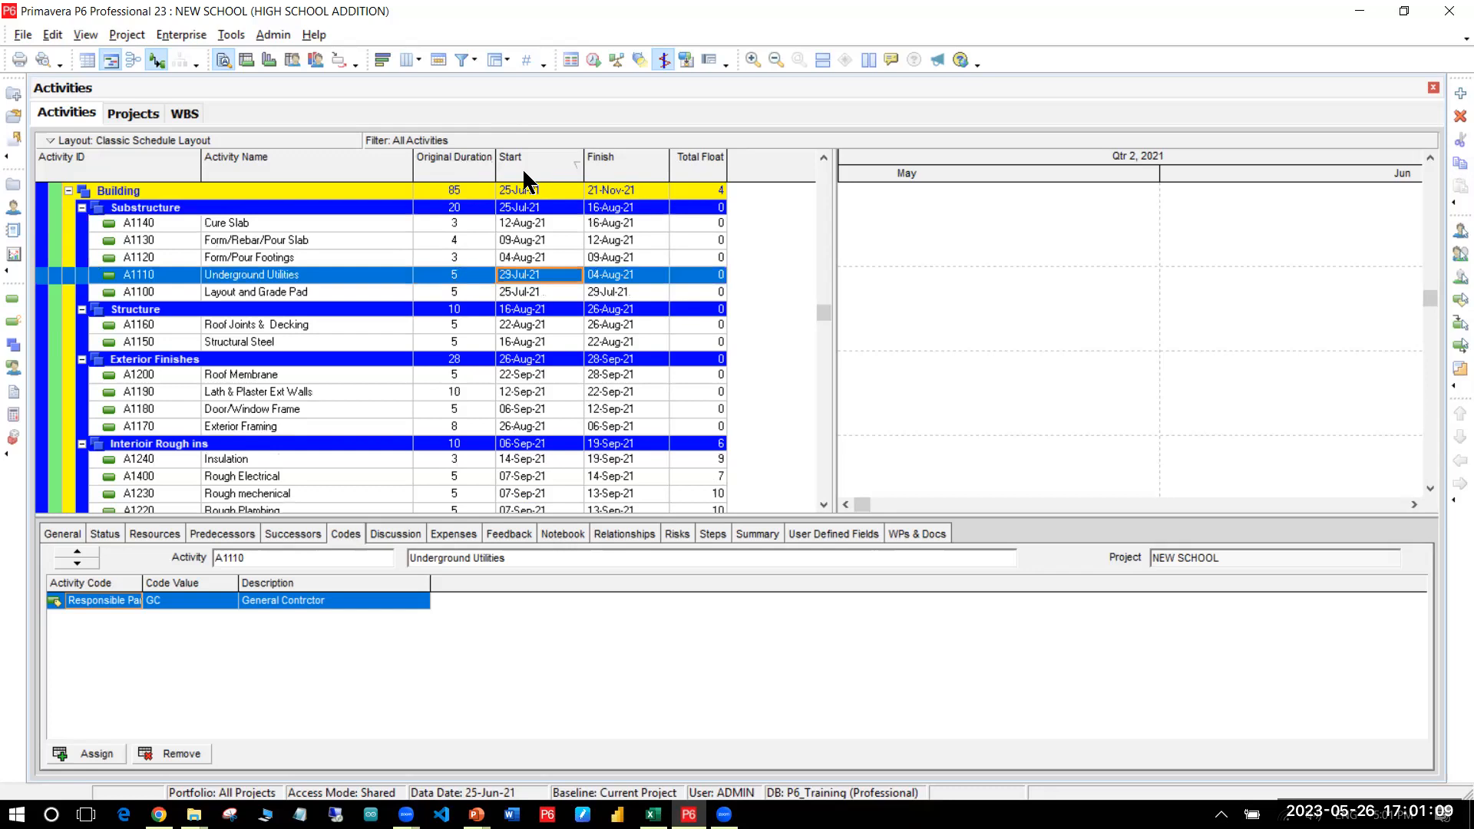
click(540, 221)
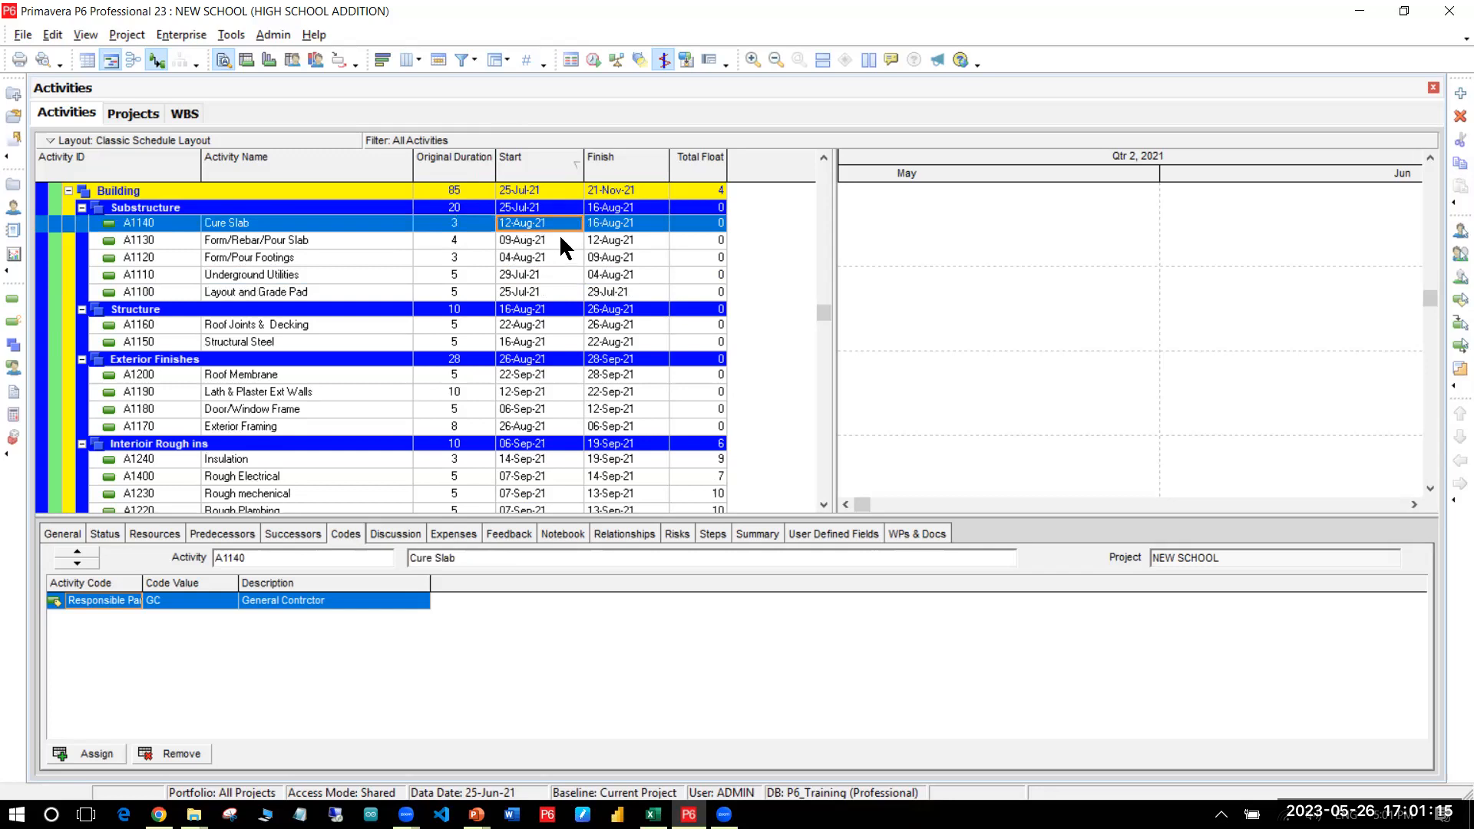
click(557, 168)
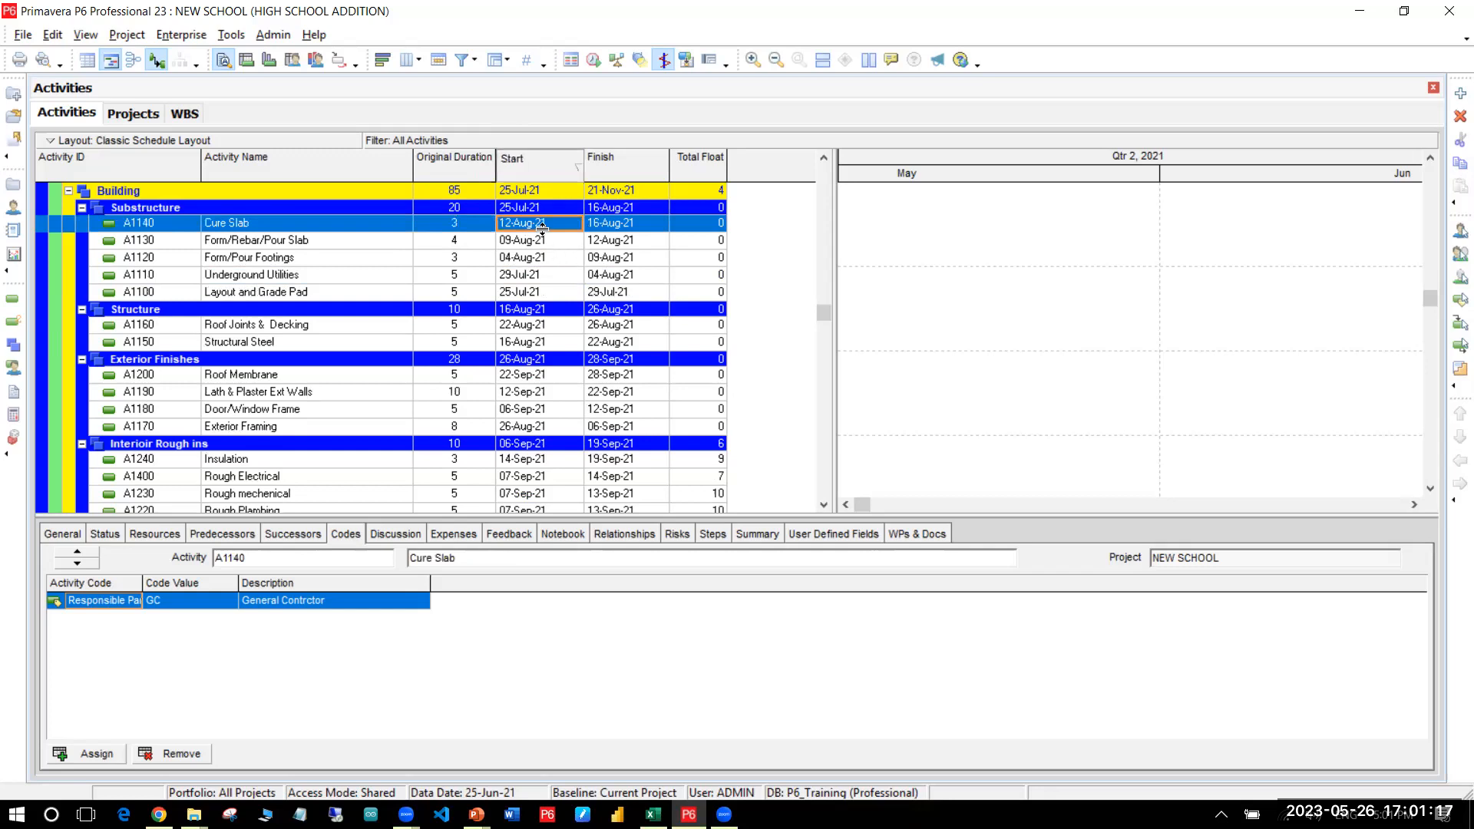
click(537, 221)
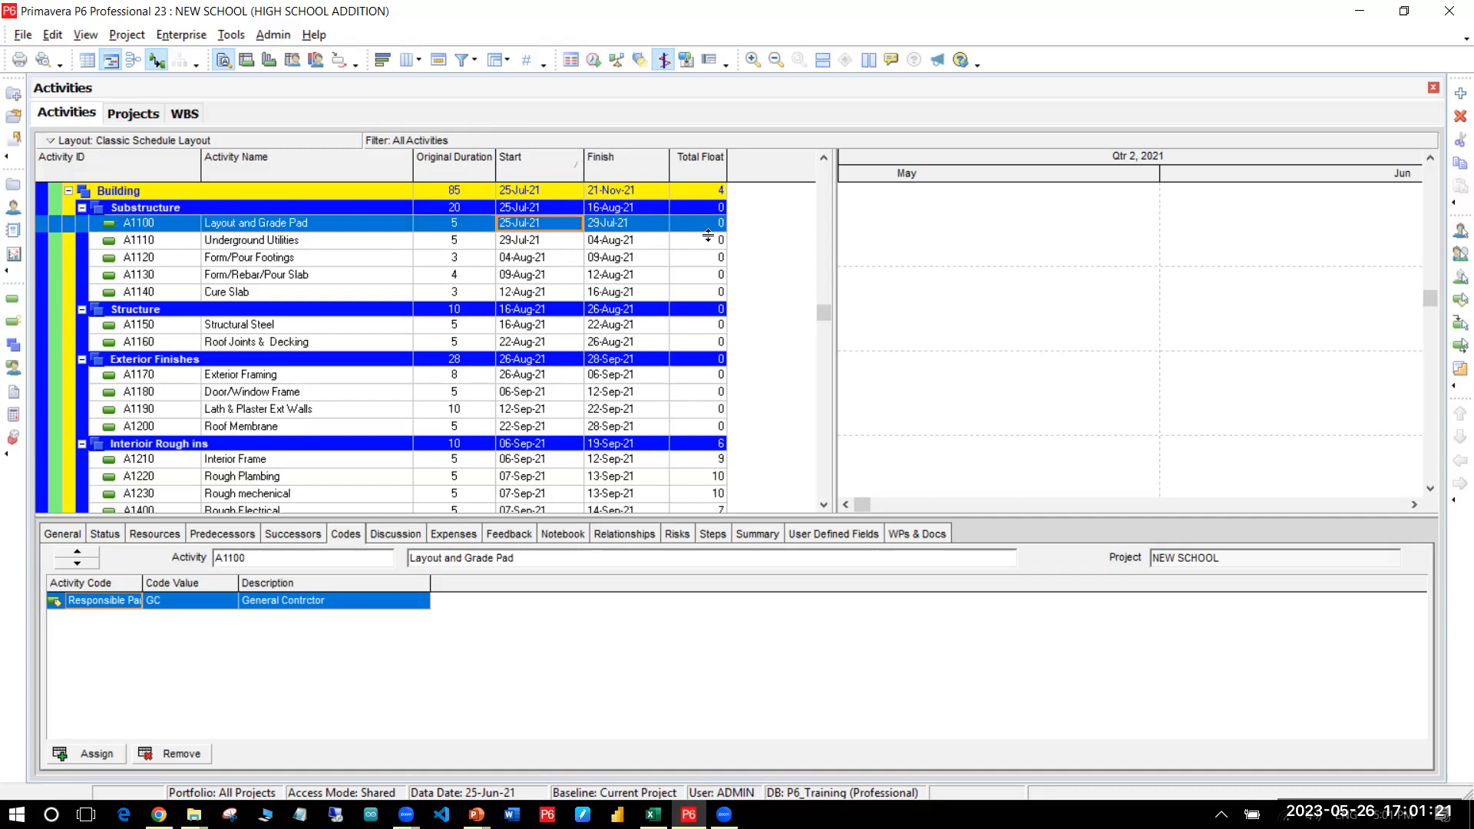
click(616, 293)
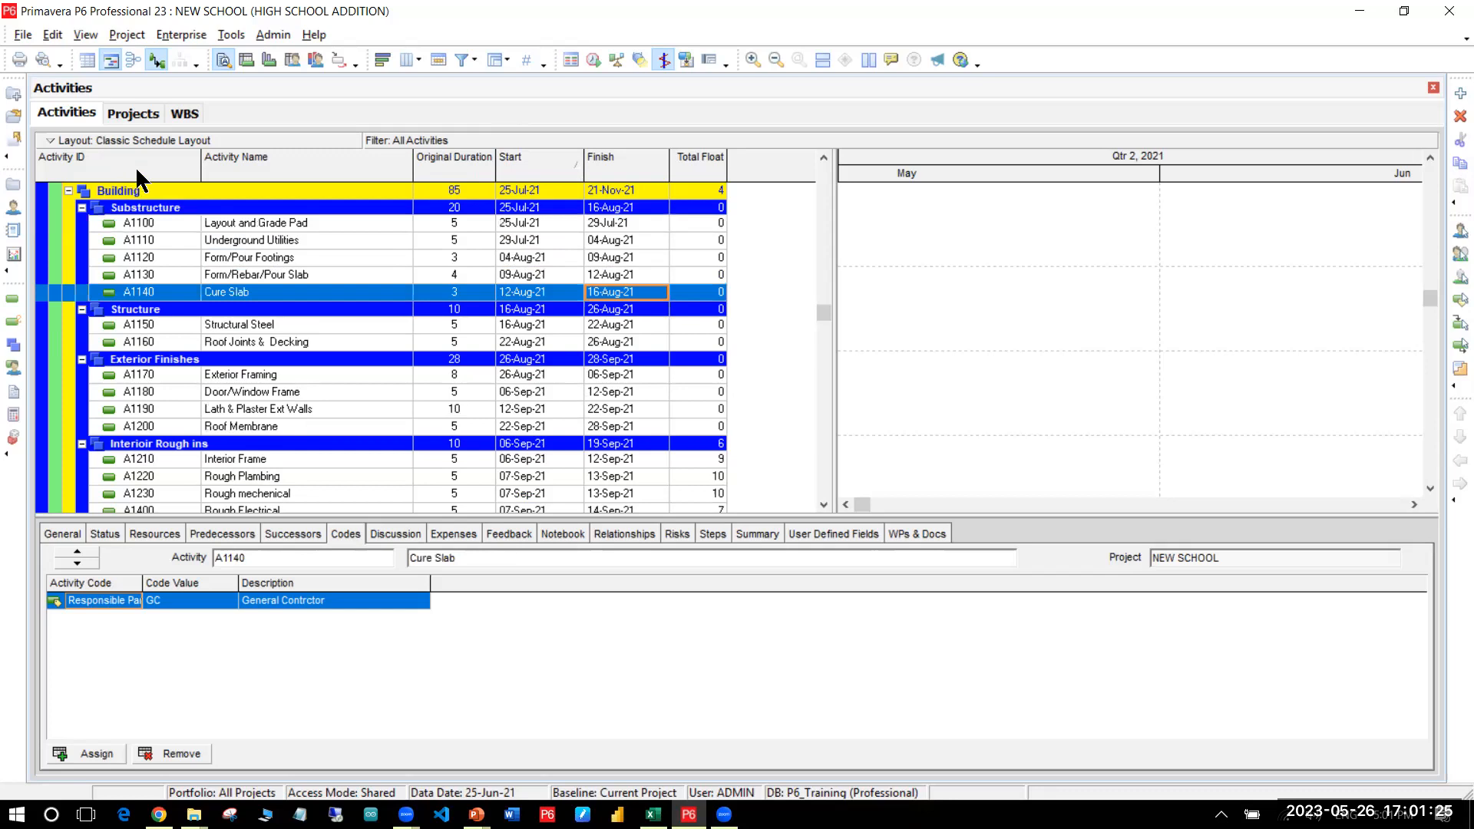
Step: Sort the activities by Activity ID in descending order, and switch the sort to ascending
key(Home)
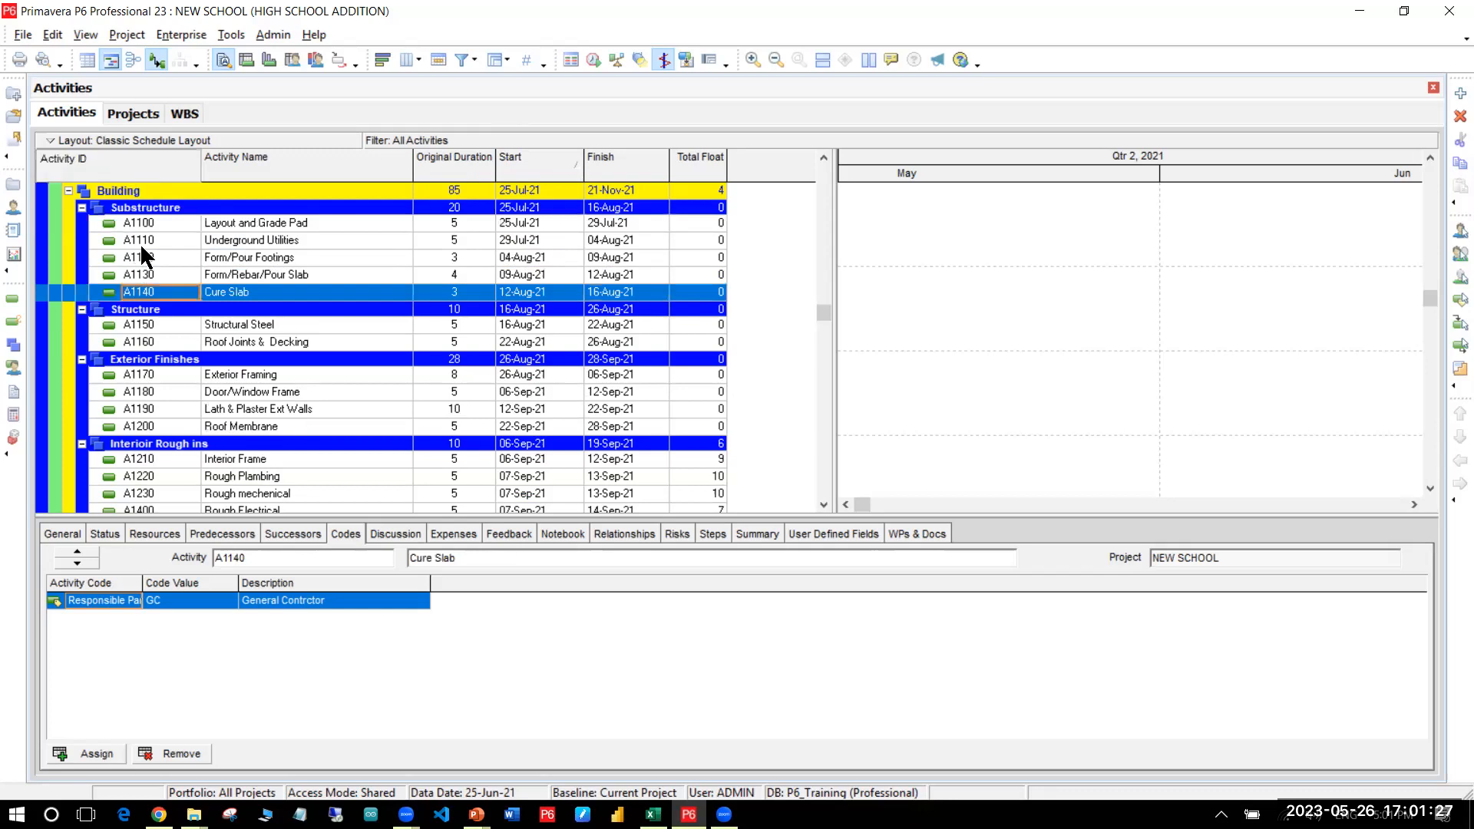
click(158, 158)
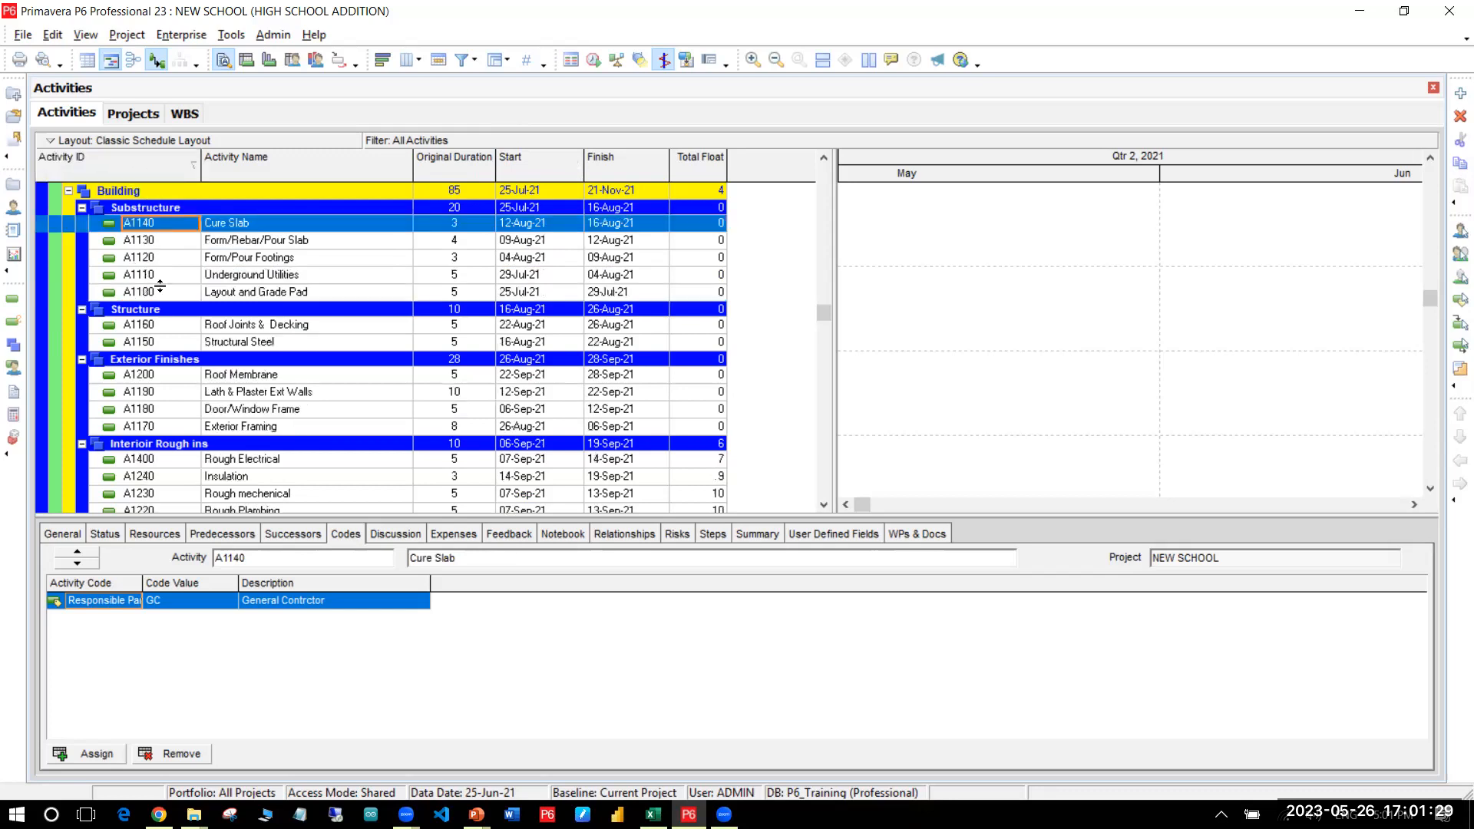
click(159, 146)
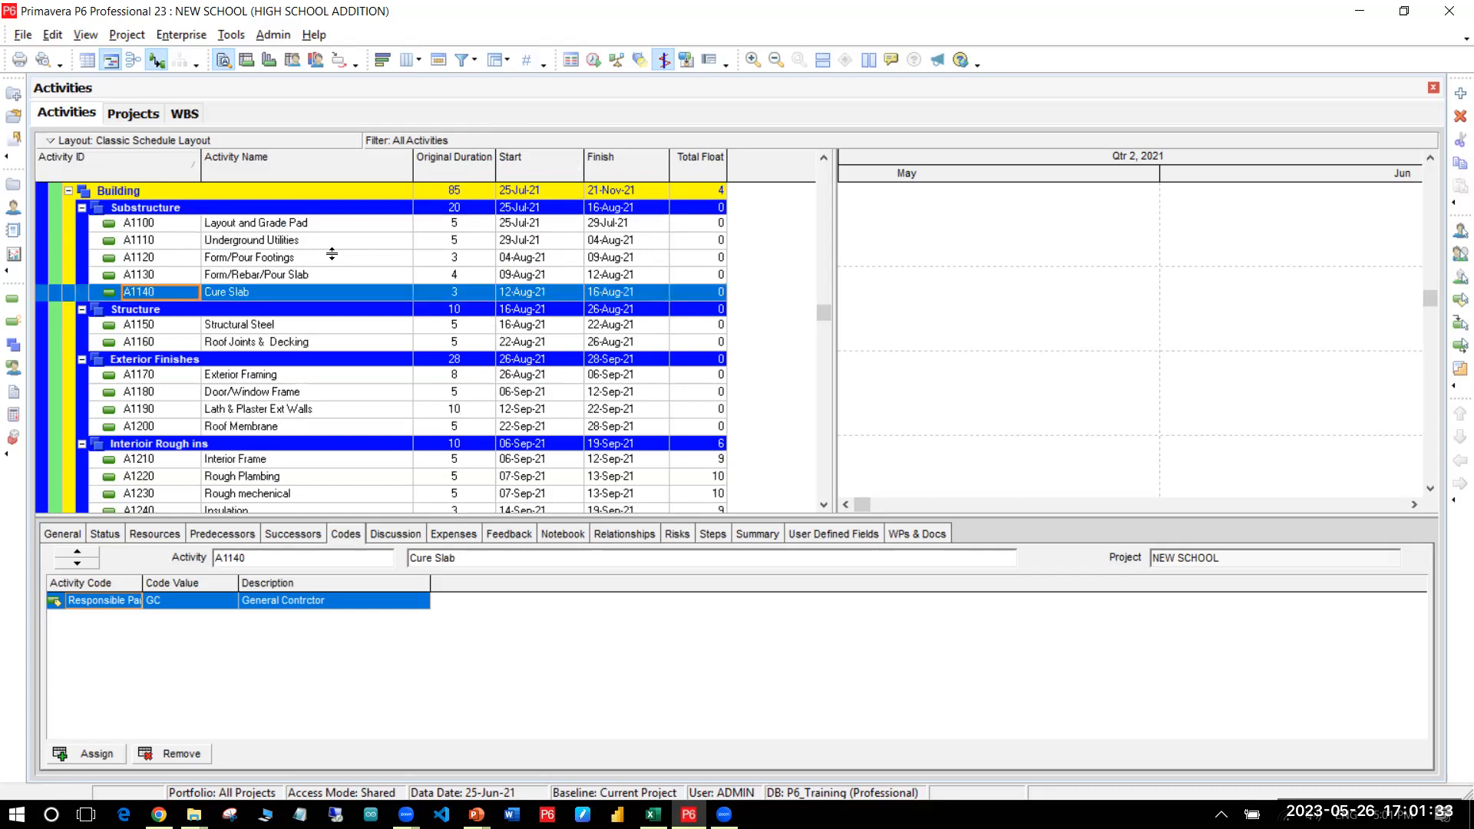
Step: Open the Group and Sort settings from the Substructure band, inspect the WBS level 1 and 3 colors, and close them without changes
click(162, 206)
click(487, 65)
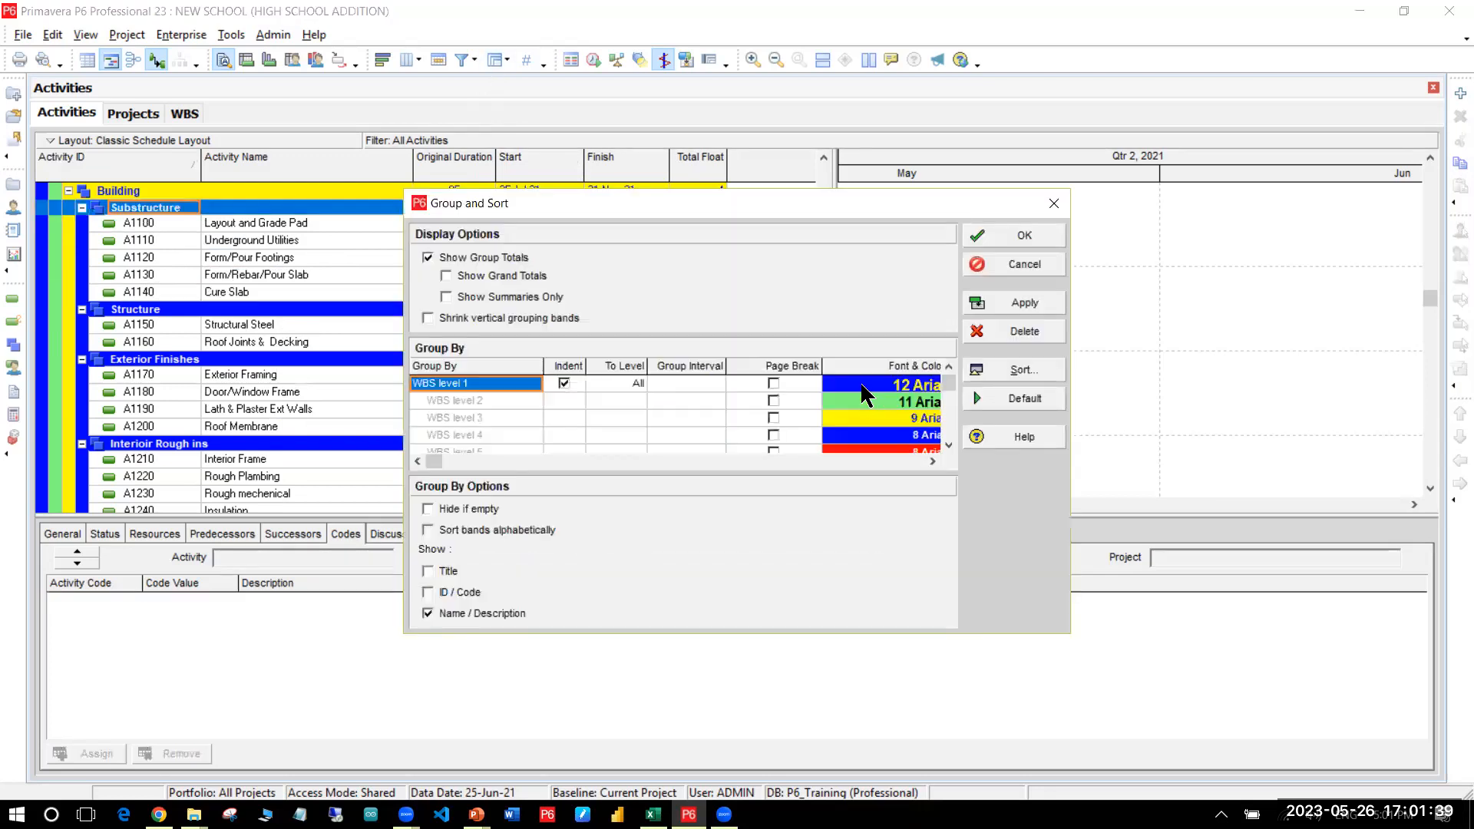
click(861, 386)
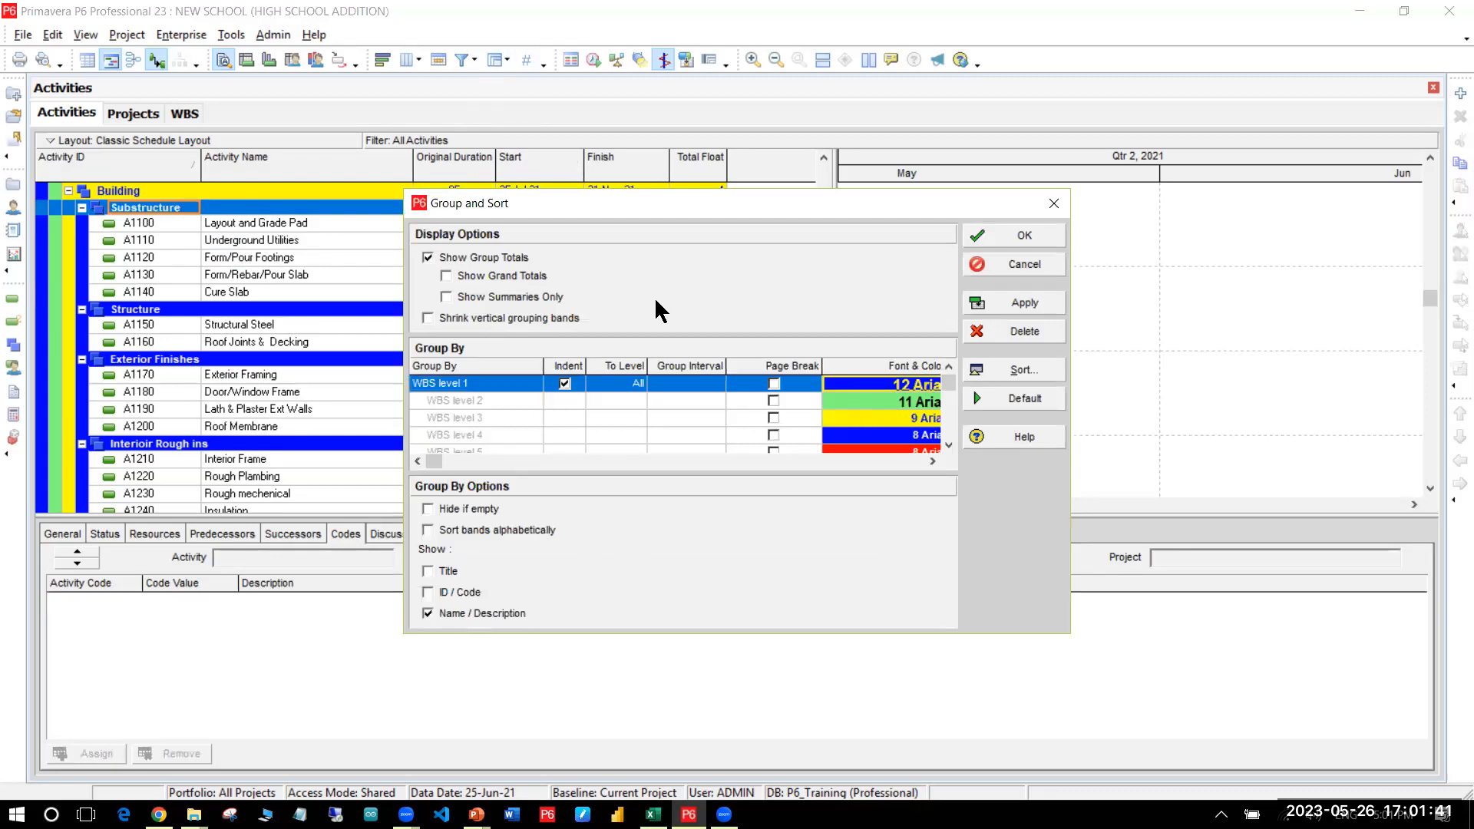
click(837, 418)
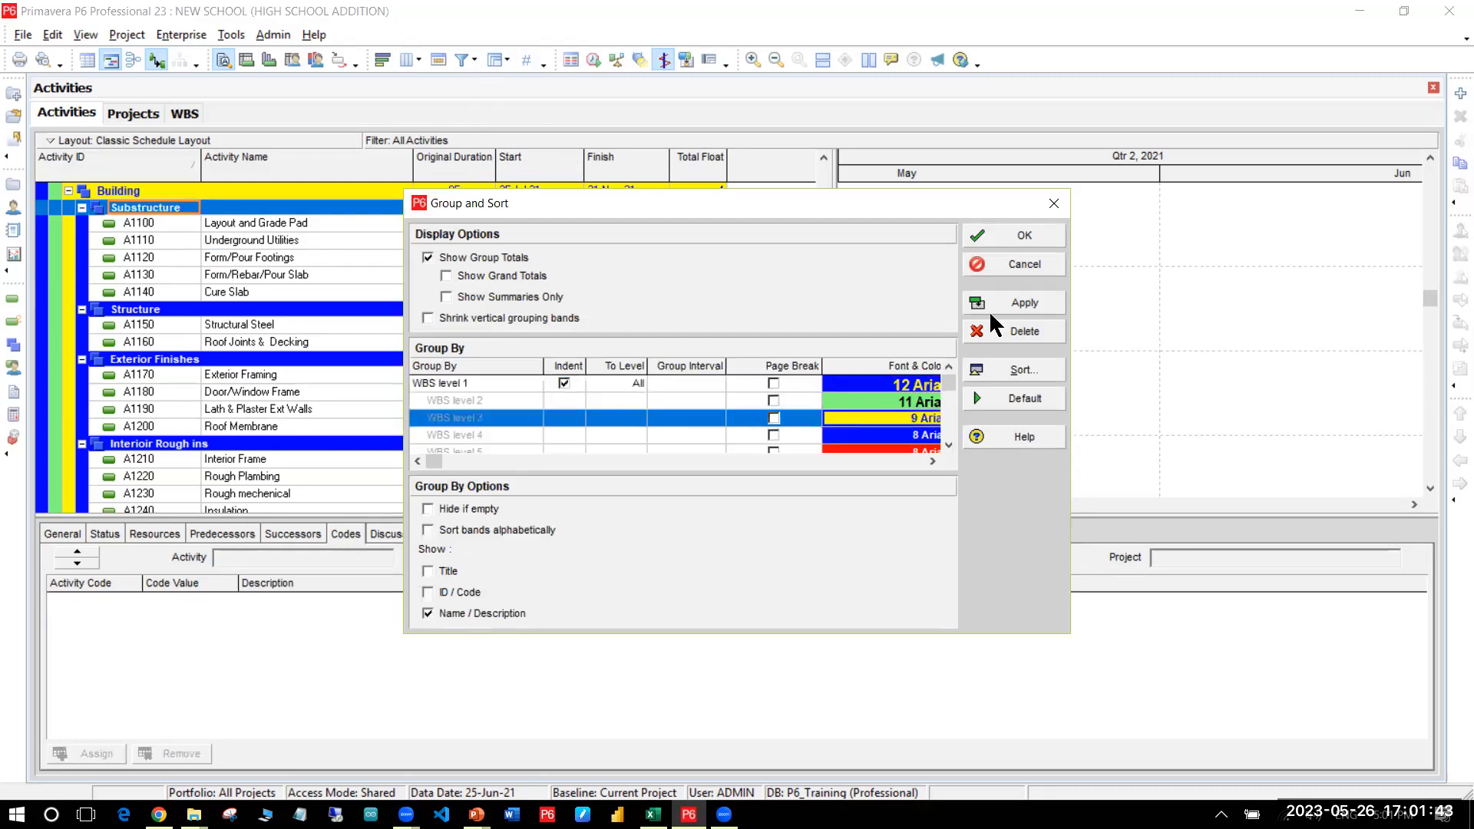
click(1008, 264)
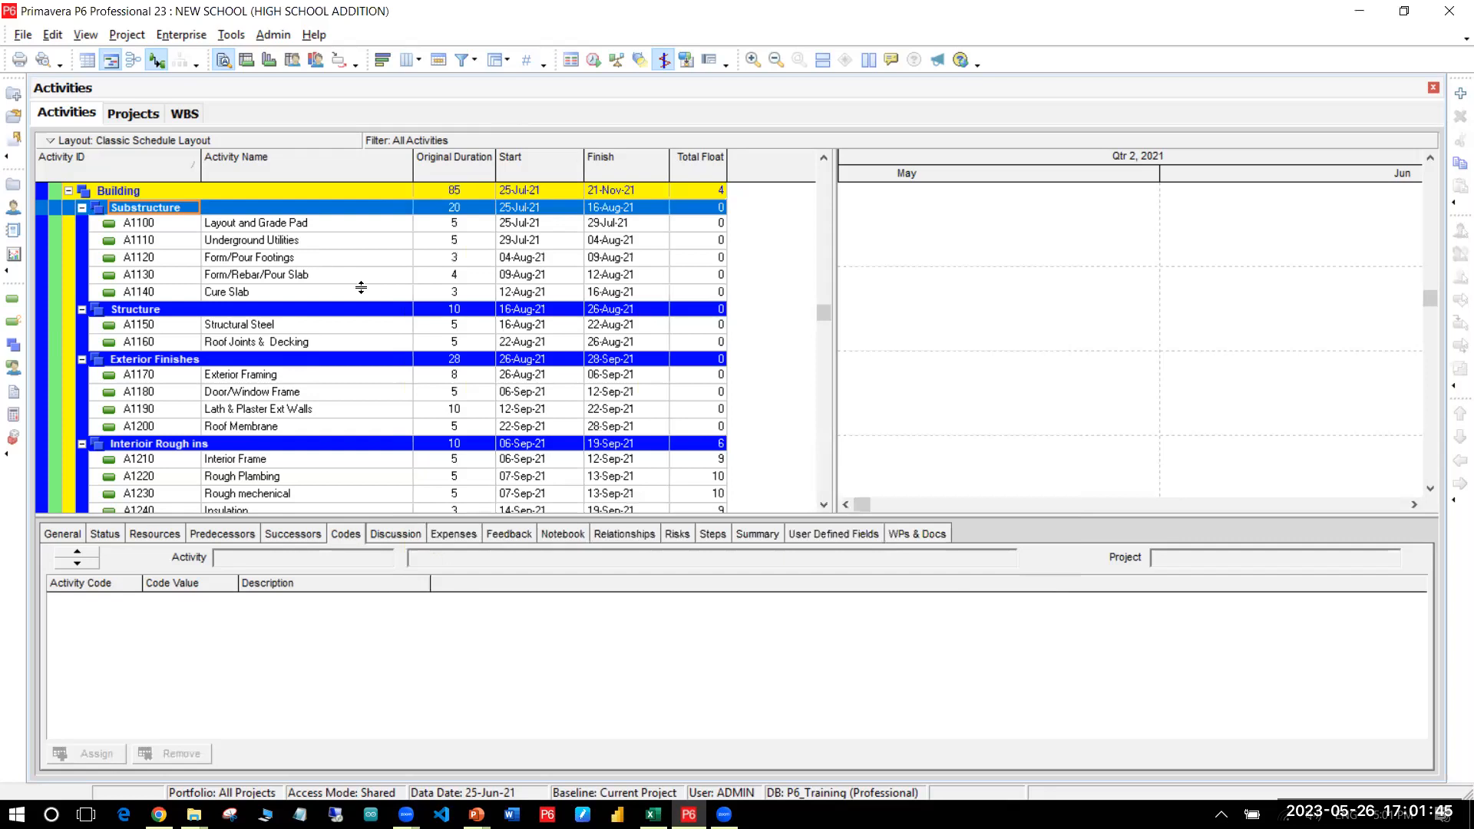
Step: Examine the WBS band hierarchy in the activities table, from High School Addition through Milestone and Sitework to Substructure
scroll(361, 287, up, 2)
scroll(361, 288, up, 4)
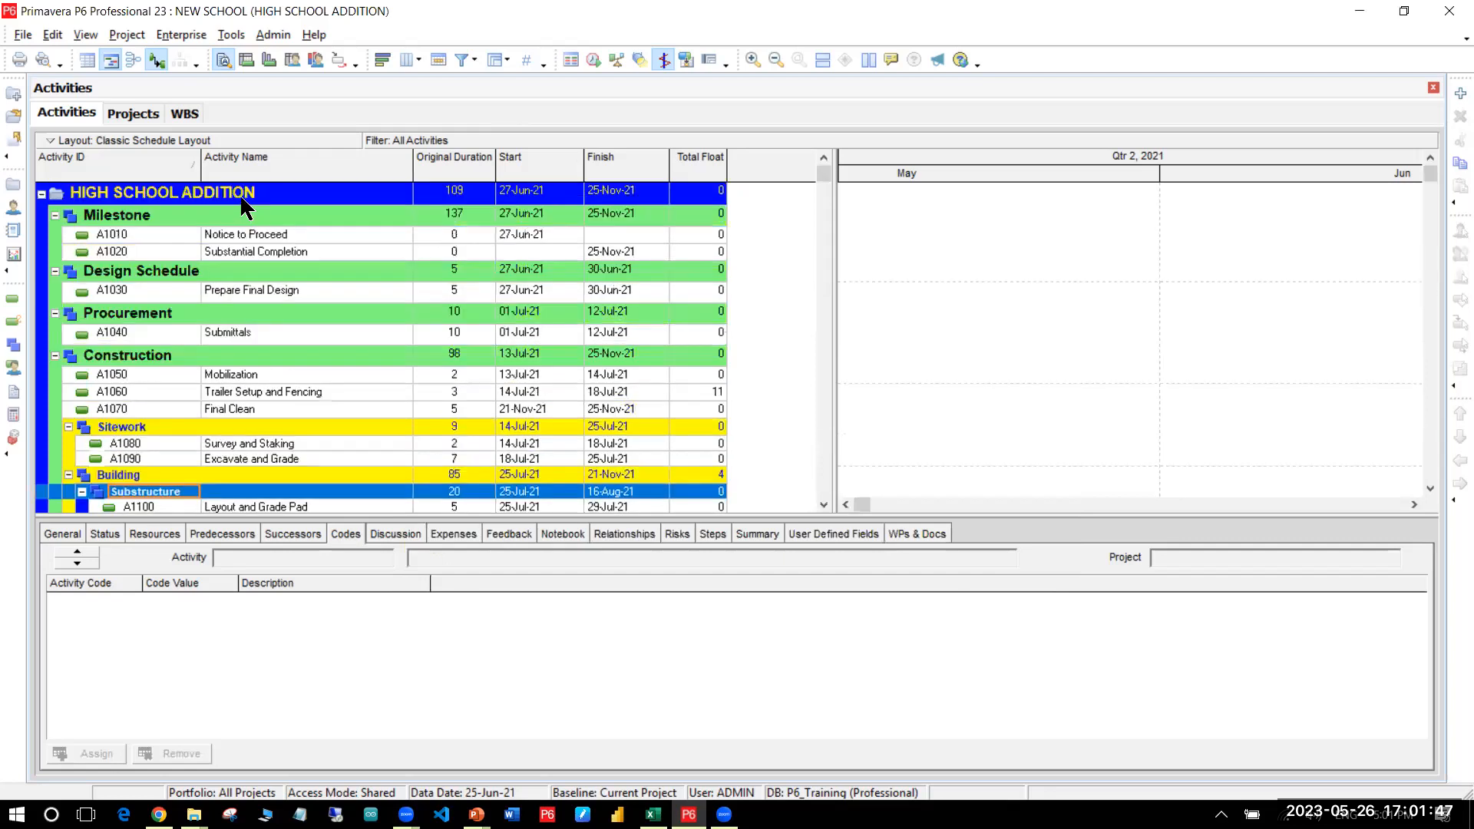
click(214, 198)
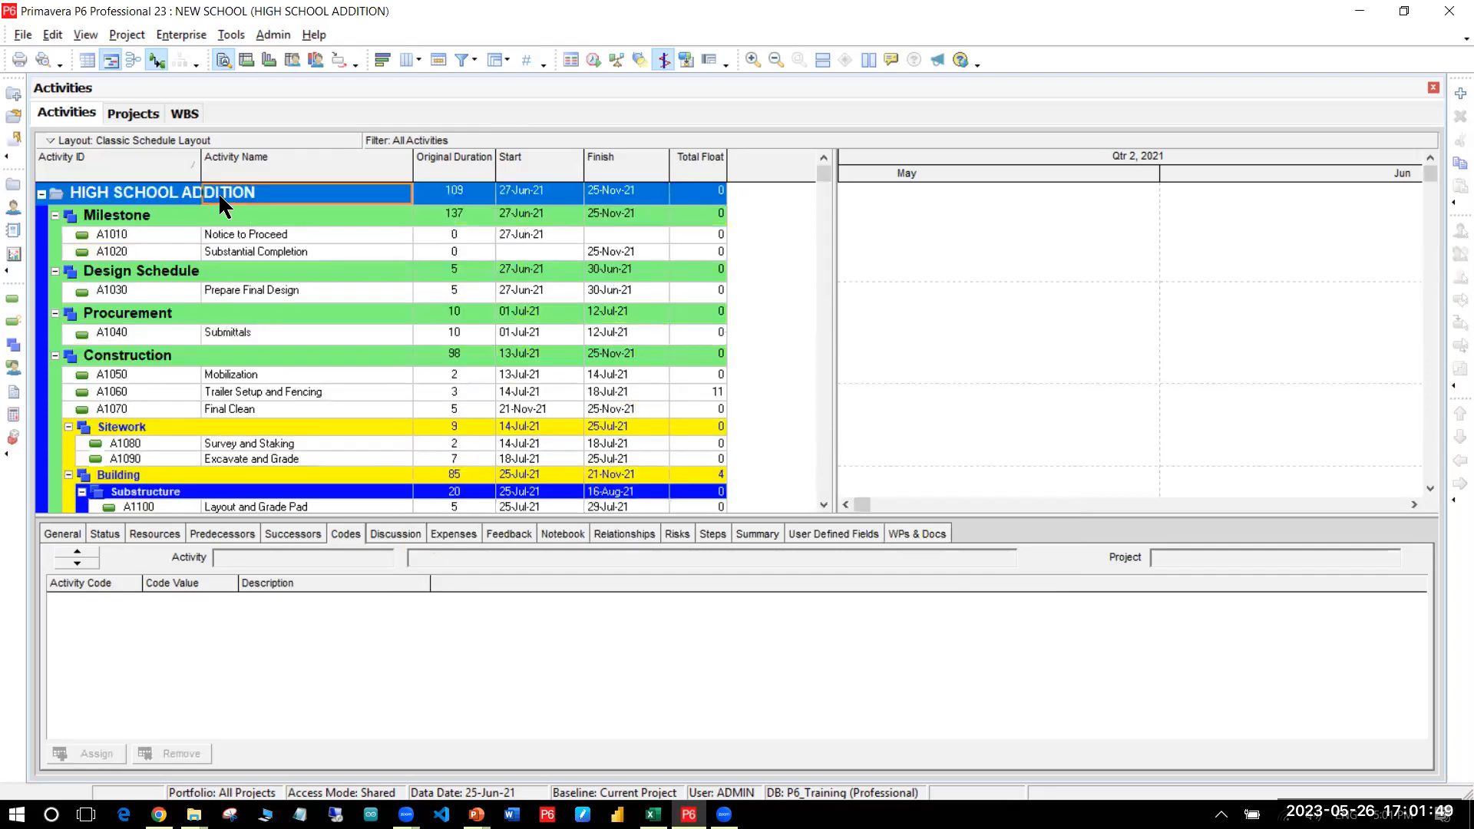
click(220, 214)
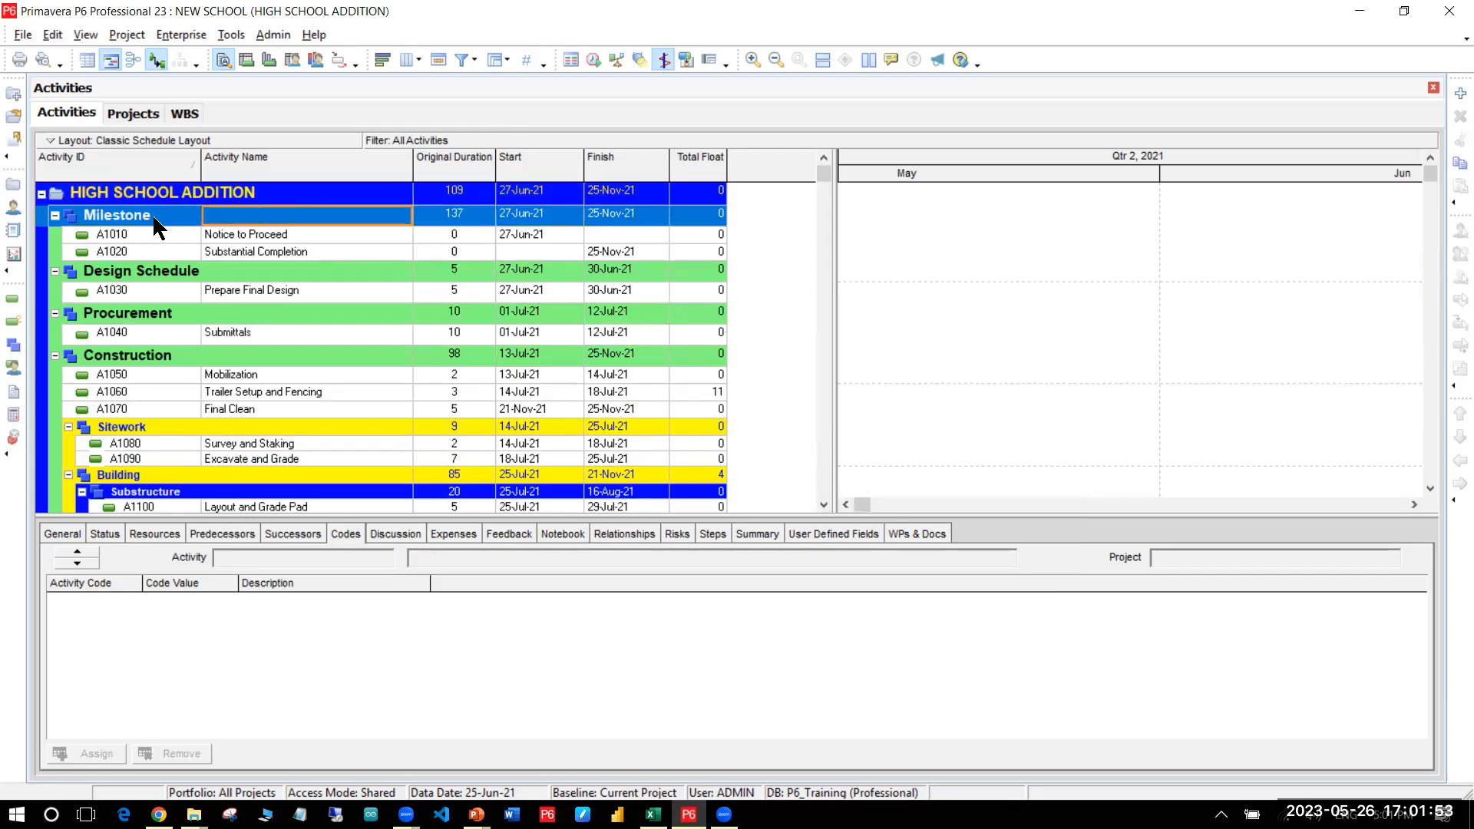
click(201, 426)
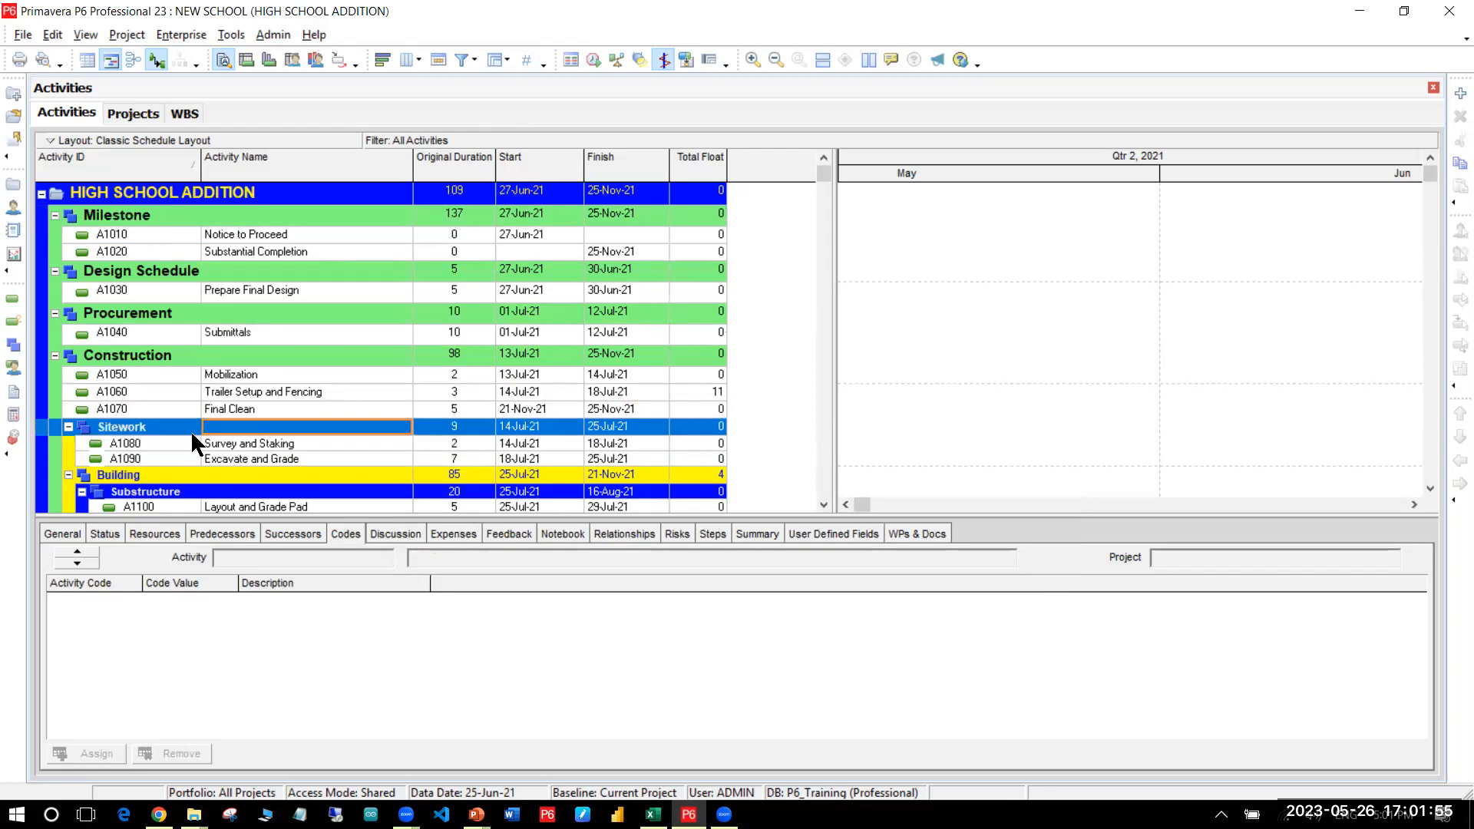
scroll(201, 433, down, 2)
click(191, 416)
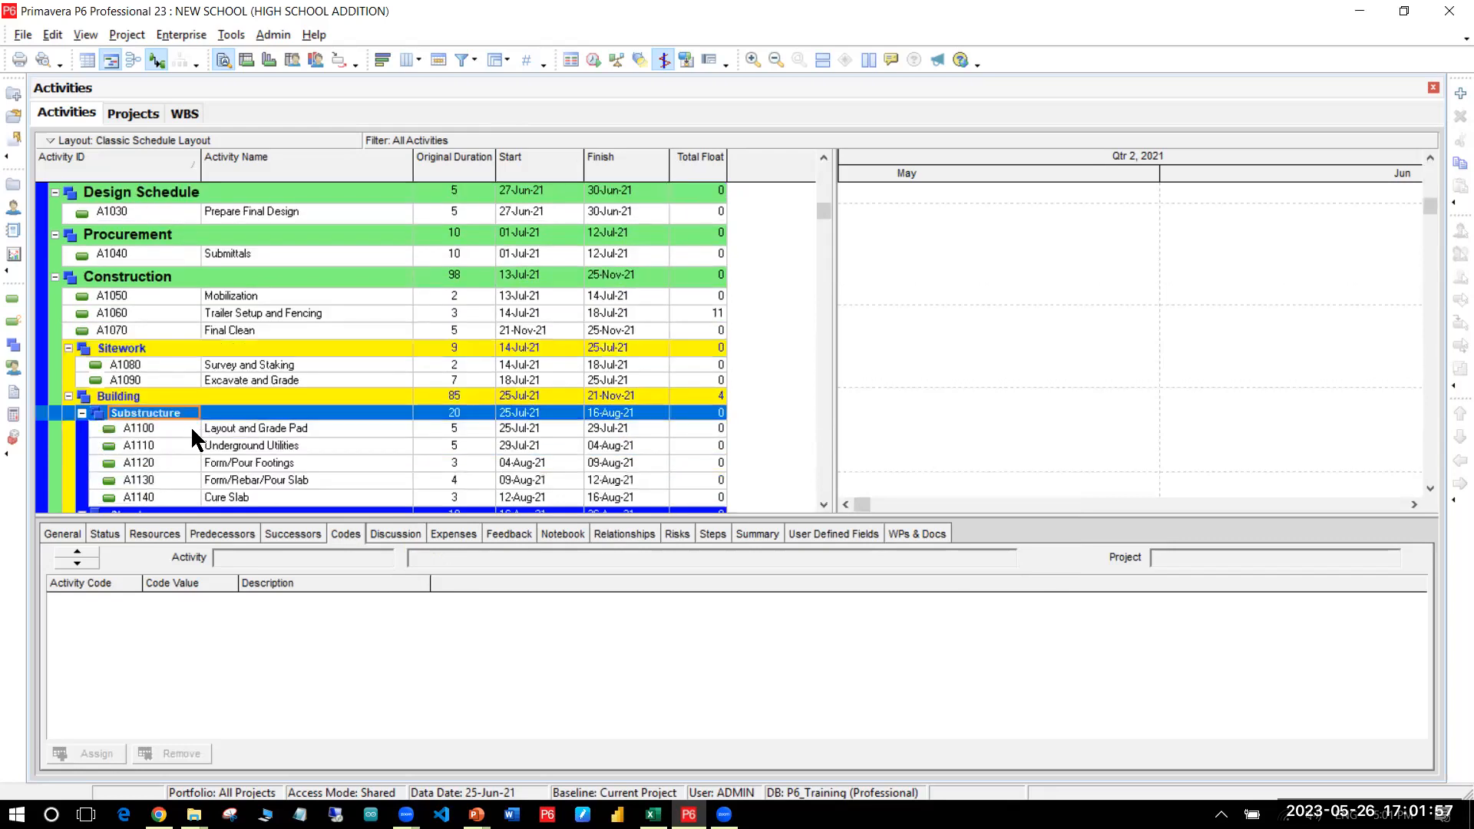
scroll(479, 78, down, 2)
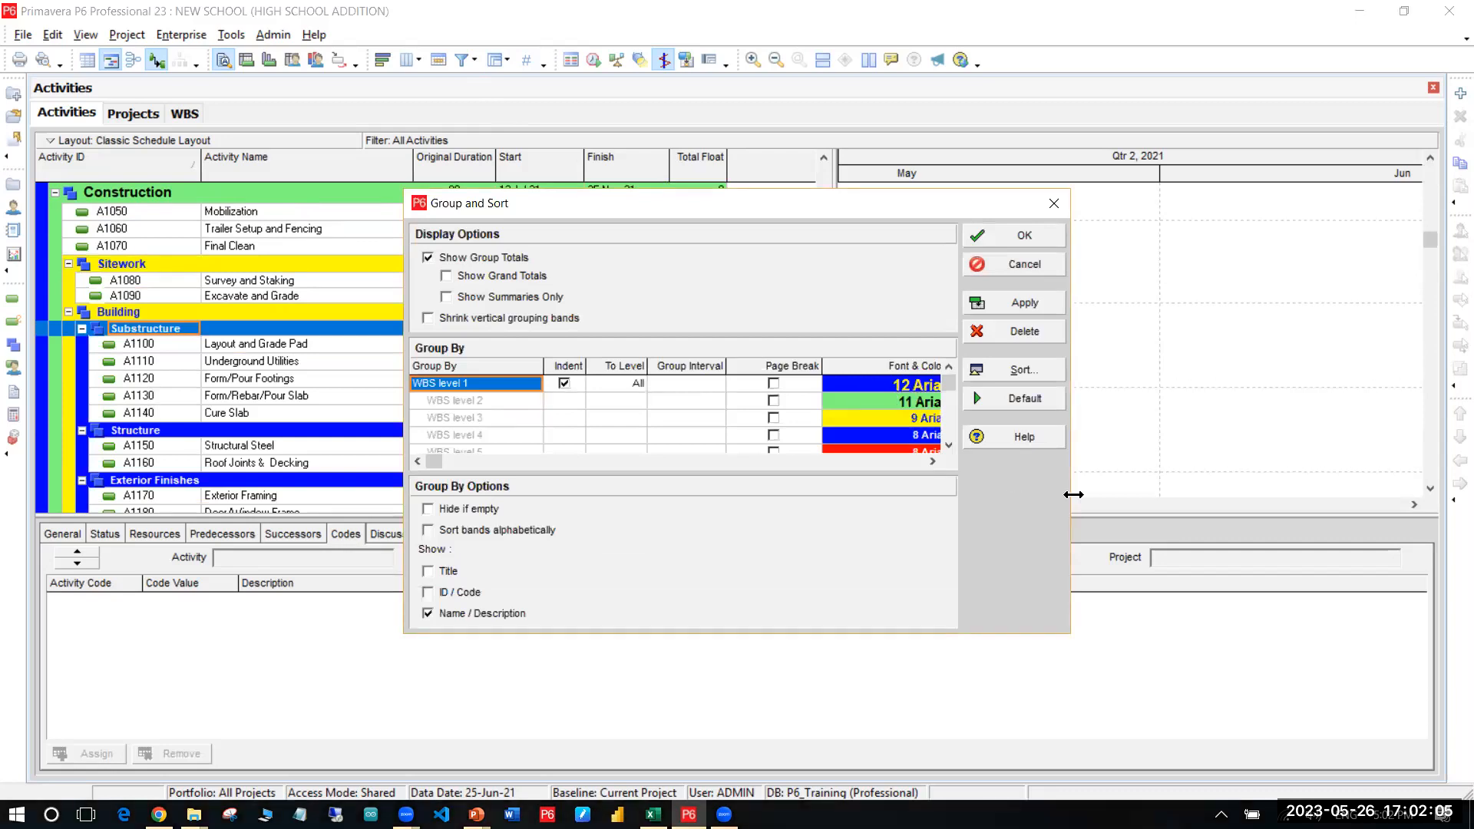
Step: Enlarge the Group and Sort dialog and its Font & Color column, and review the formatting of WBS levels 1 to 5
drag(1070, 493, 1243, 493)
drag(949, 363, 989, 362)
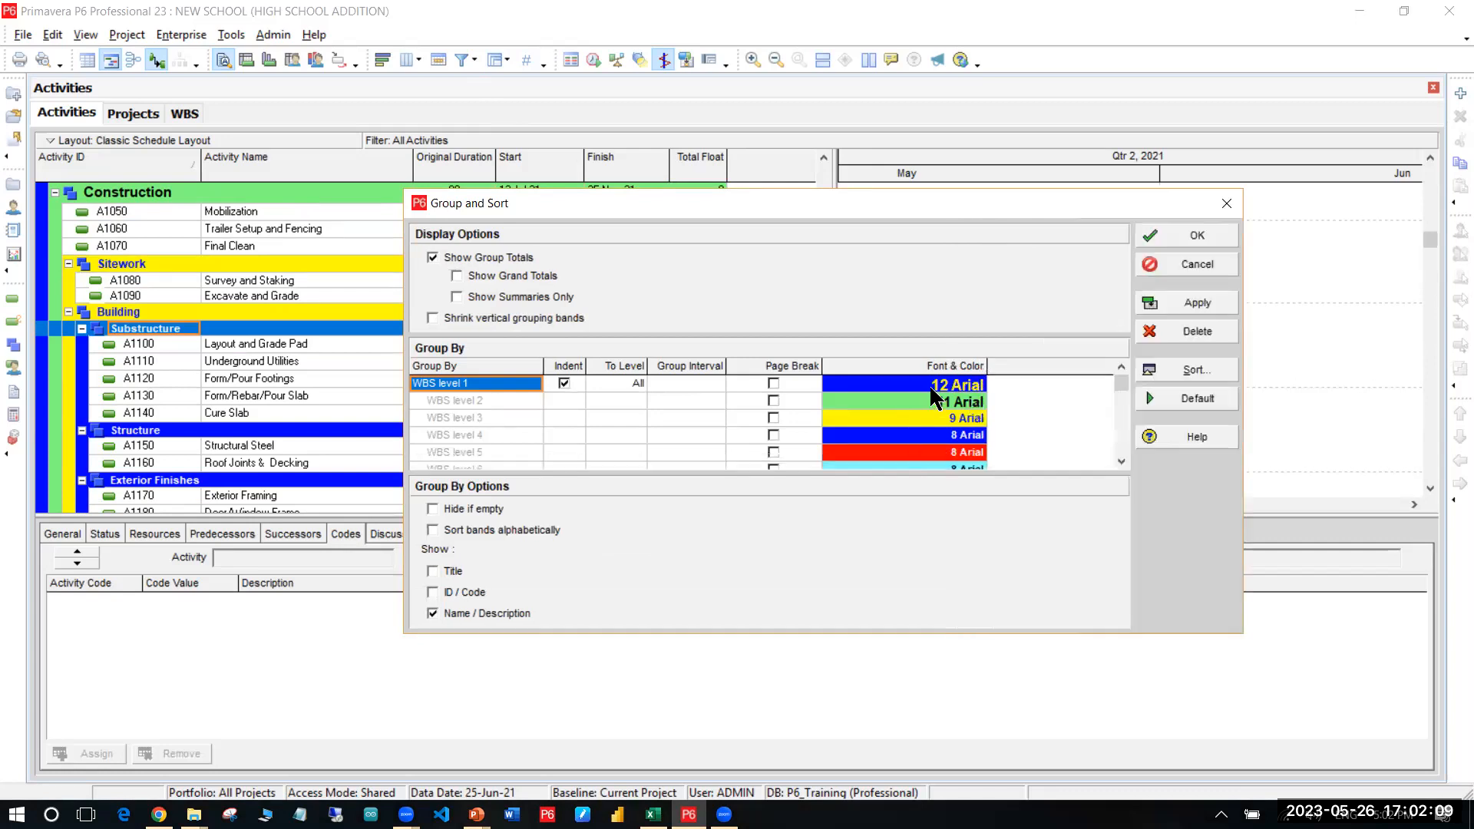
click(924, 384)
click(867, 401)
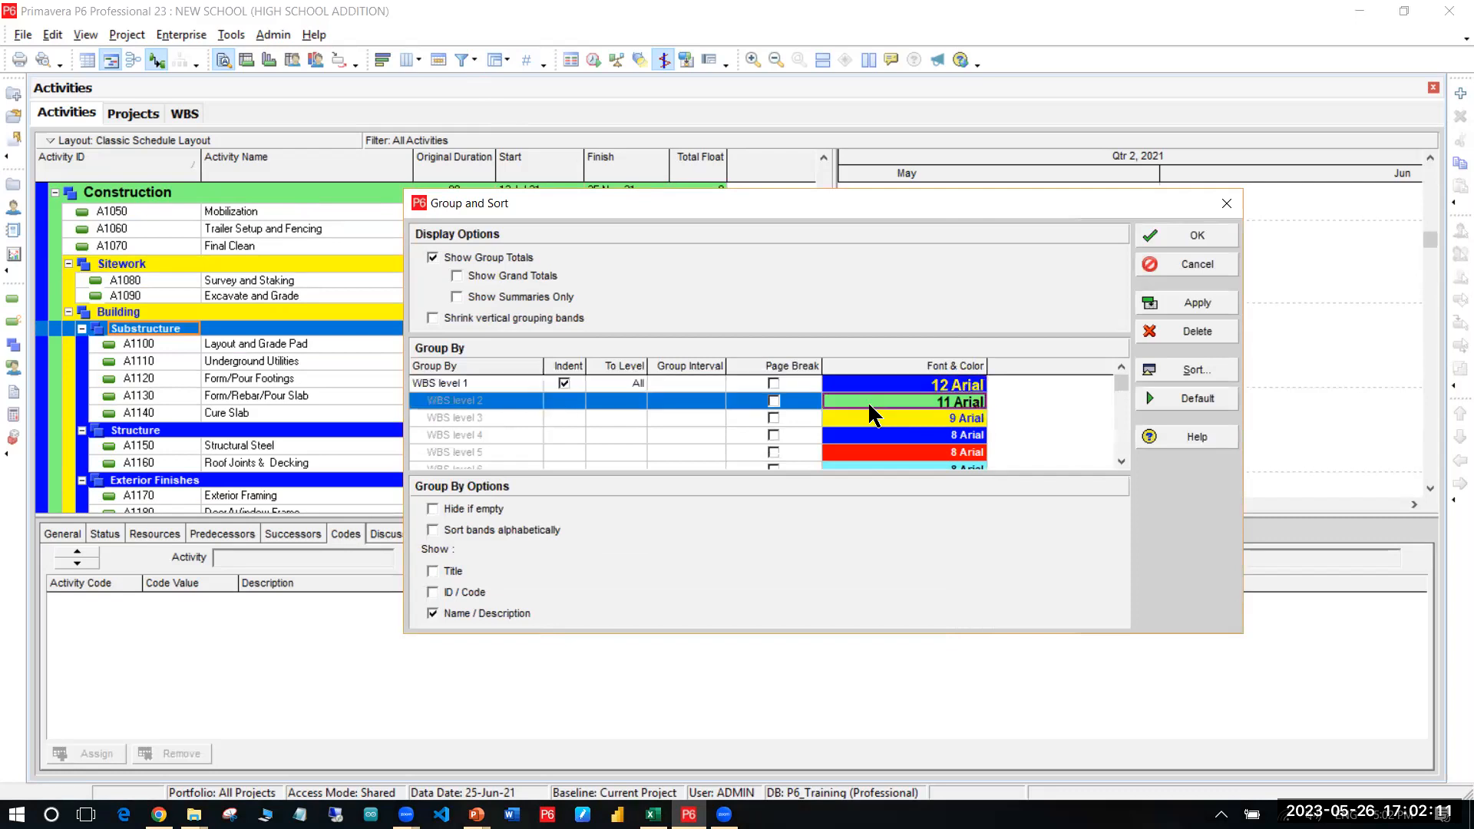
click(468, 418)
key(Up)
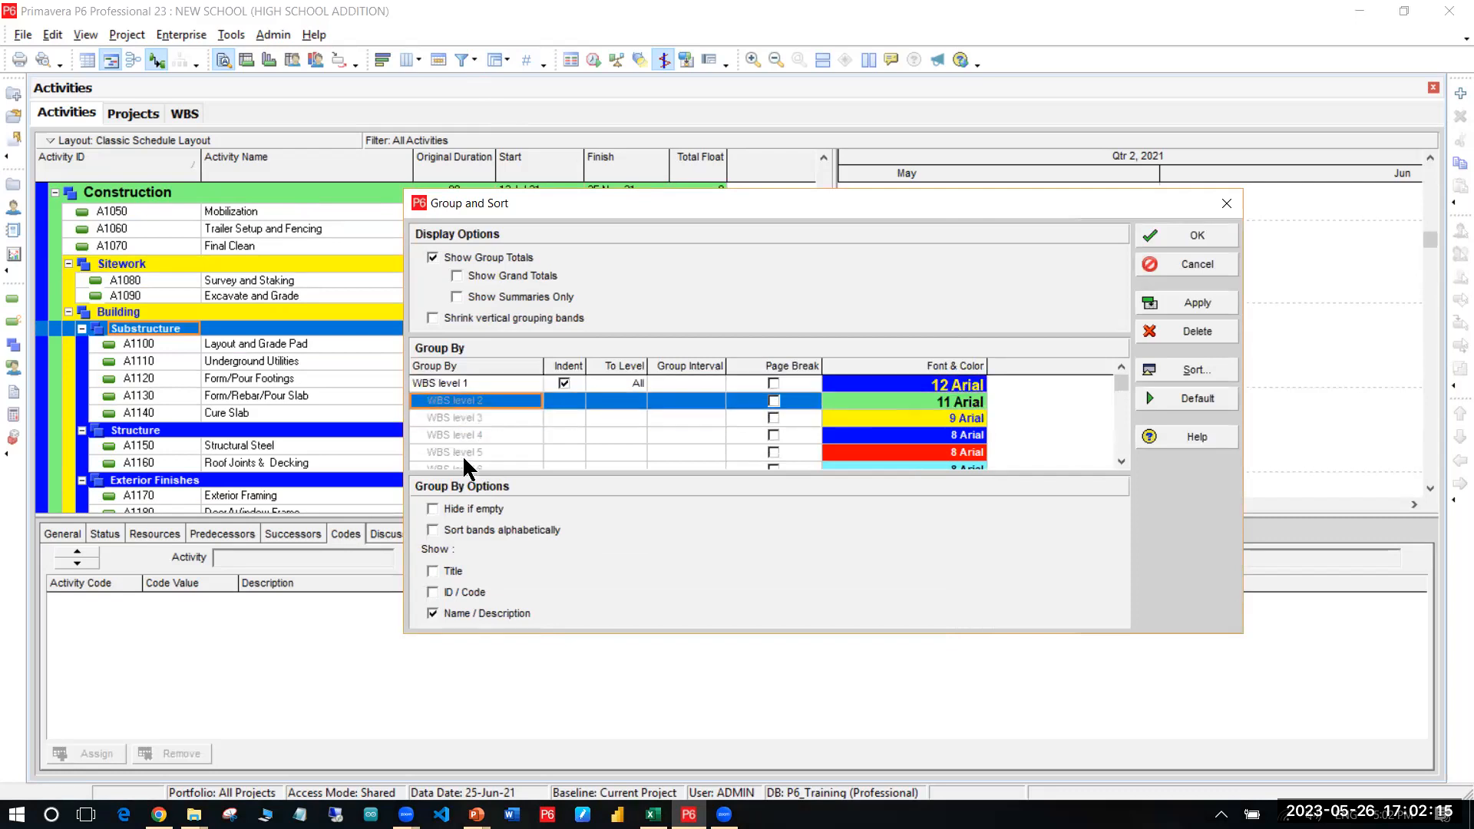
click(482, 434)
key(Down)
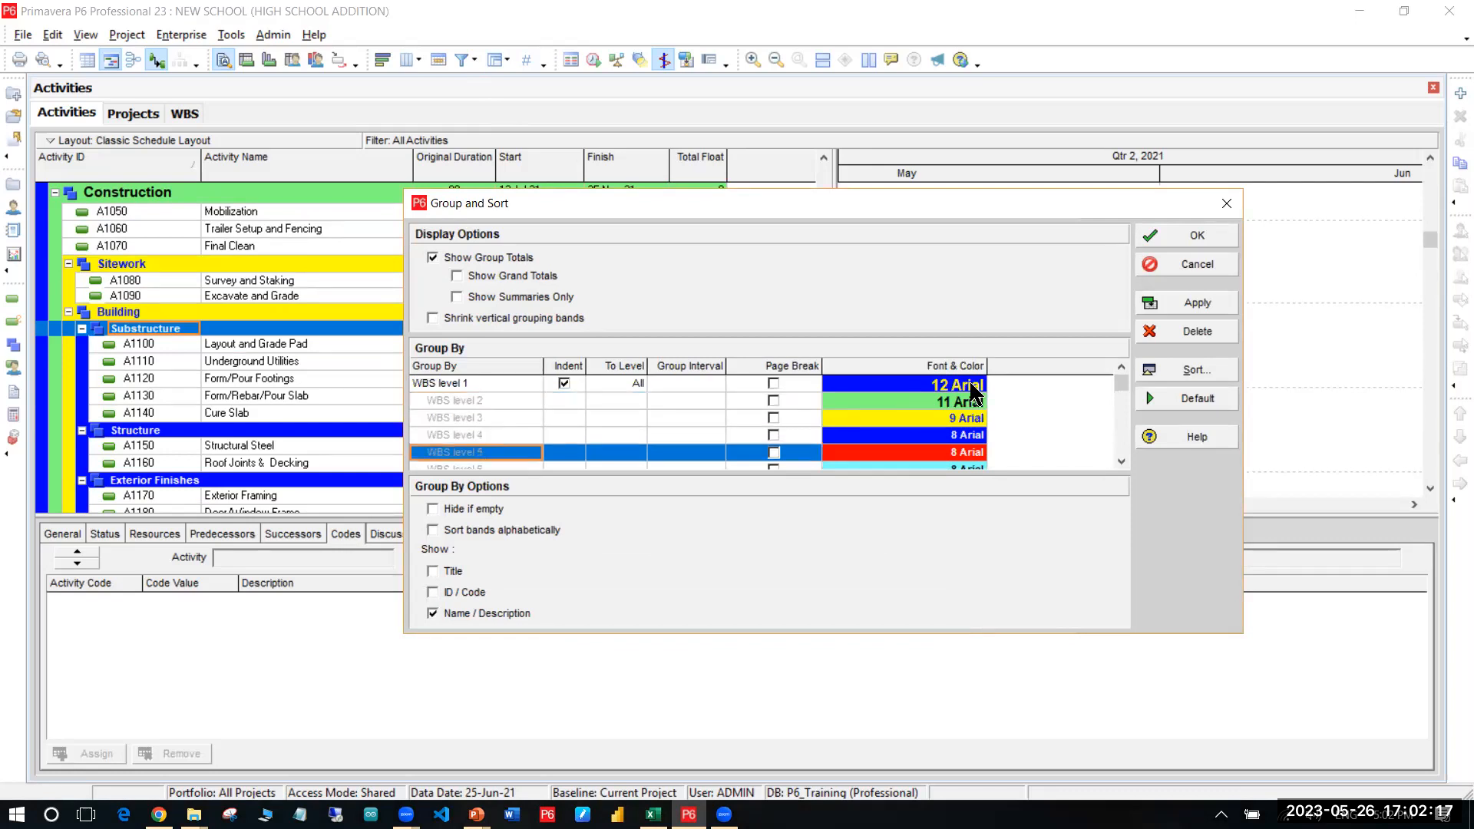
click(951, 404)
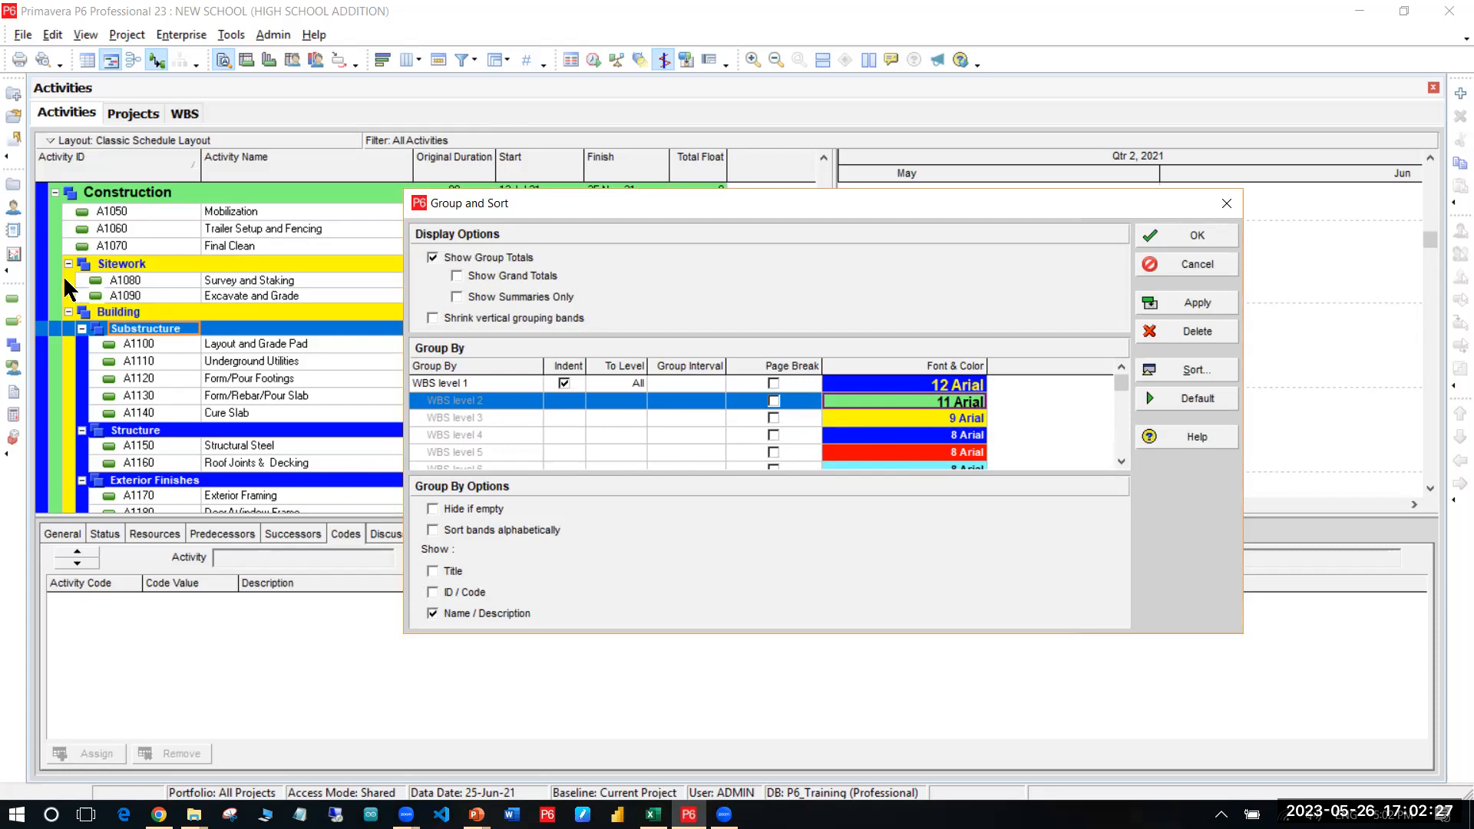
click(964, 424)
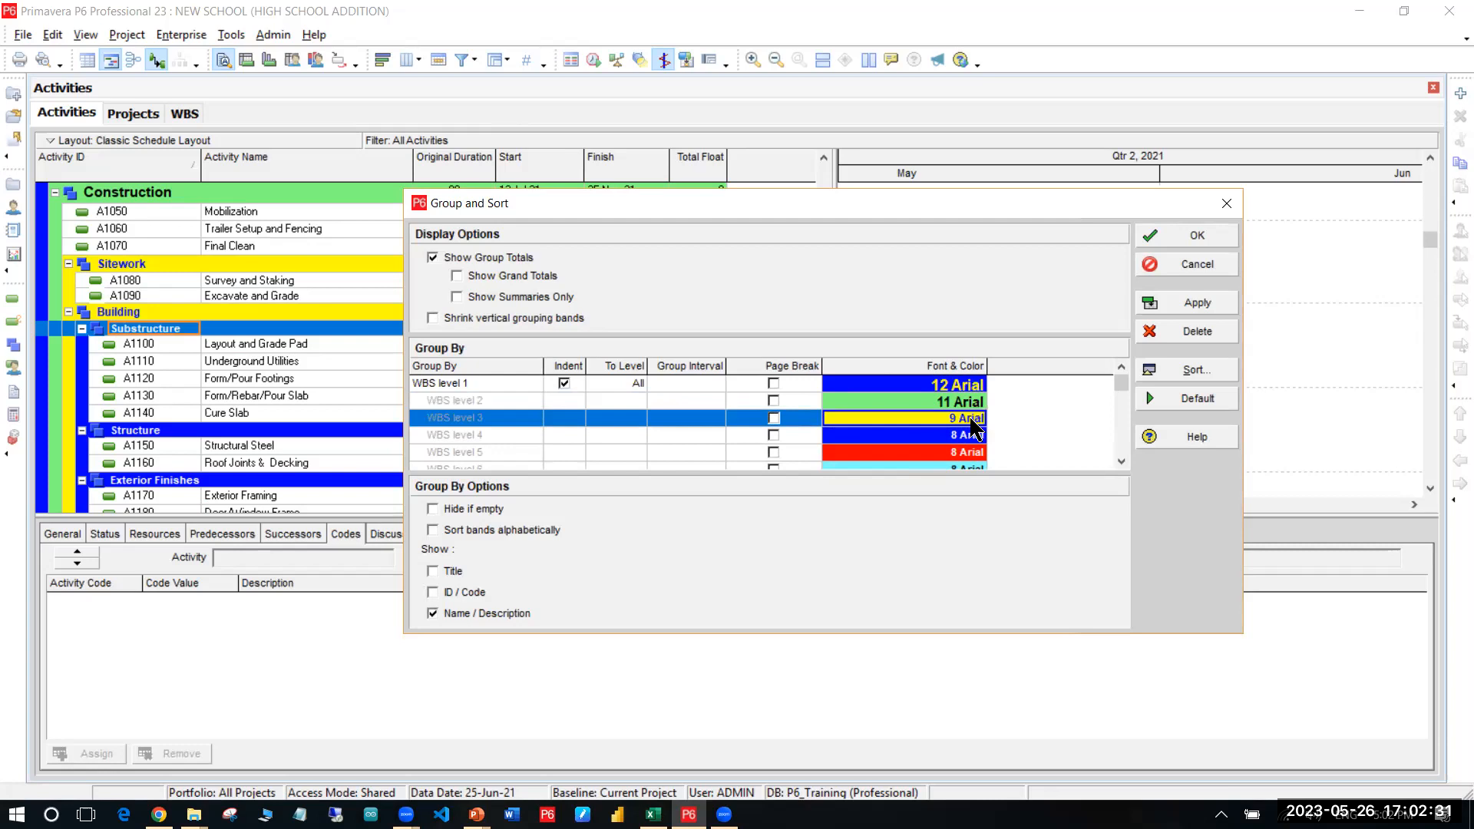
Step: Set the WBS level 3 band color to a pale cyan with RGB 206, 255, 255
double_click(973, 418)
click(995, 509)
double_click(929, 420)
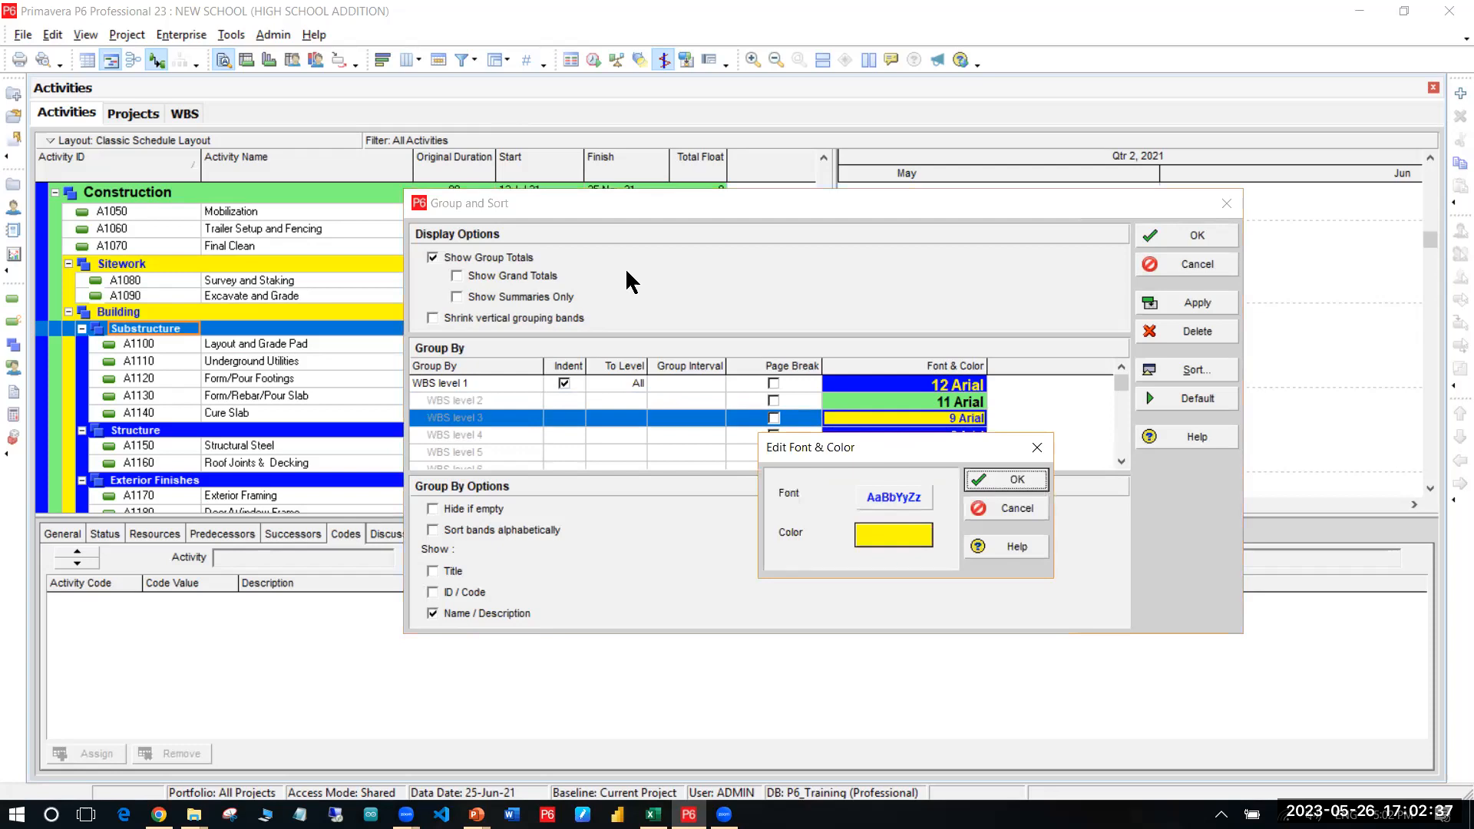
drag(888, 449, 707, 267)
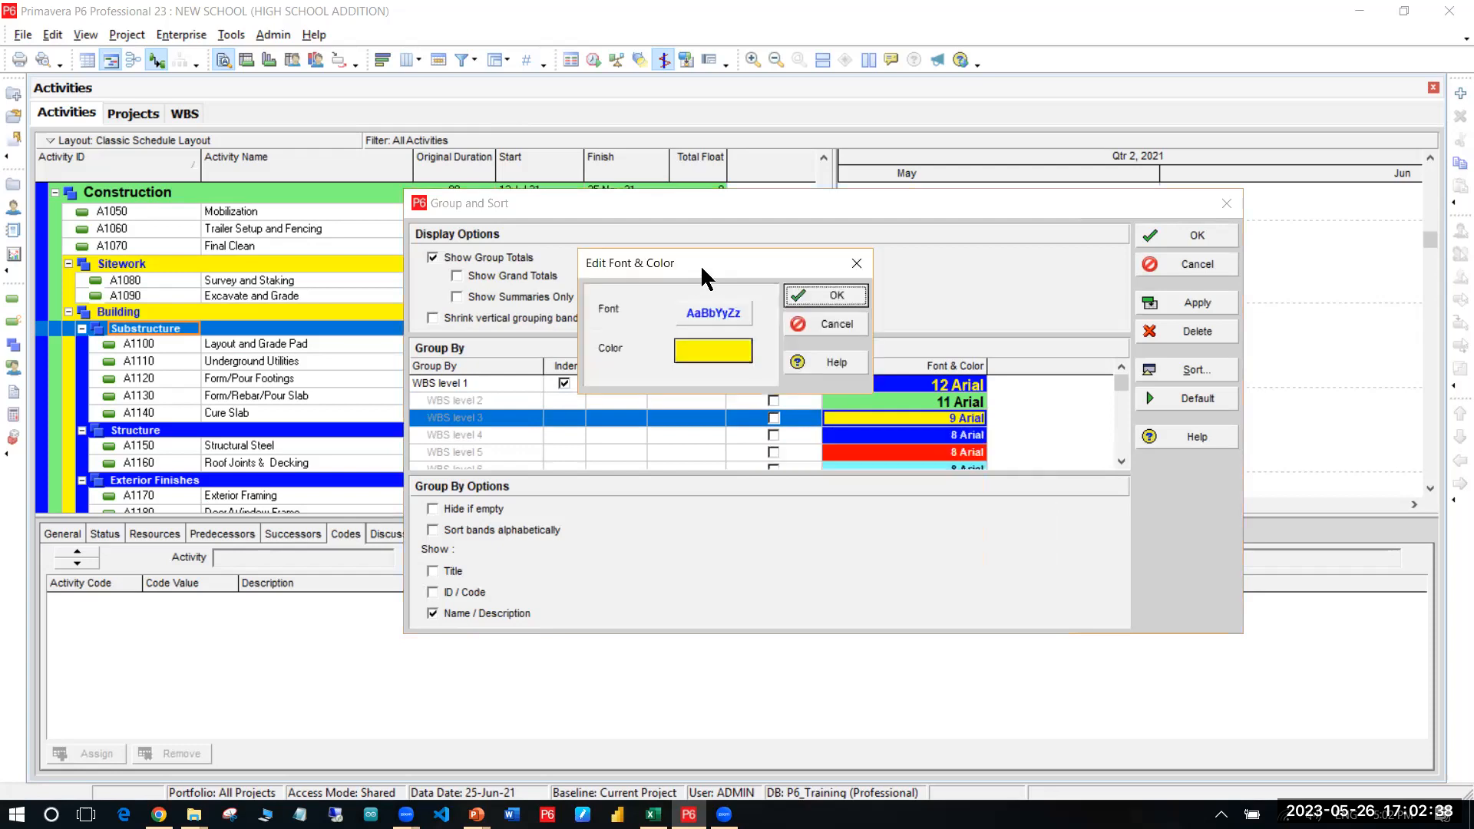
click(723, 347)
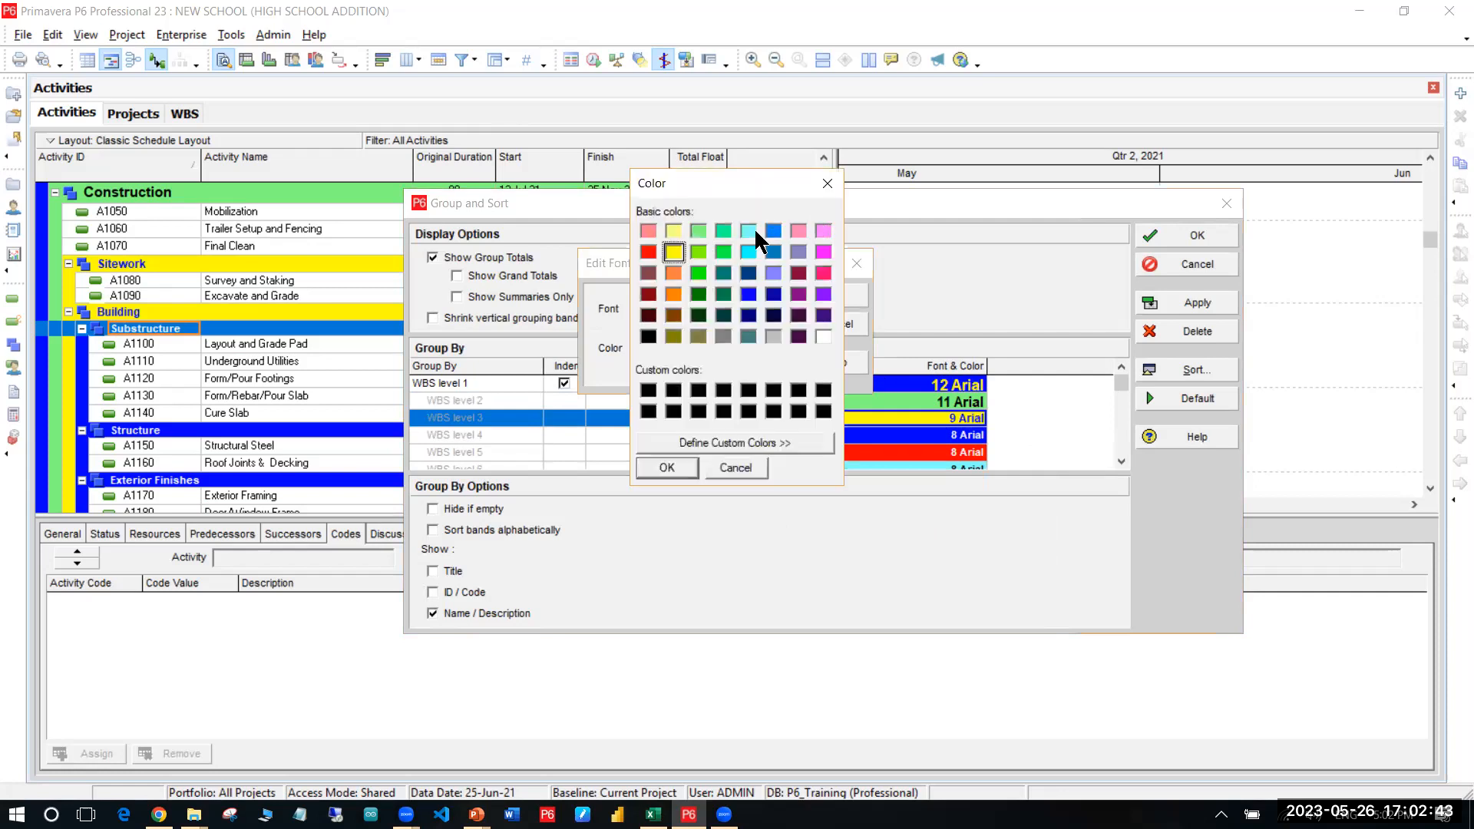
click(748, 231)
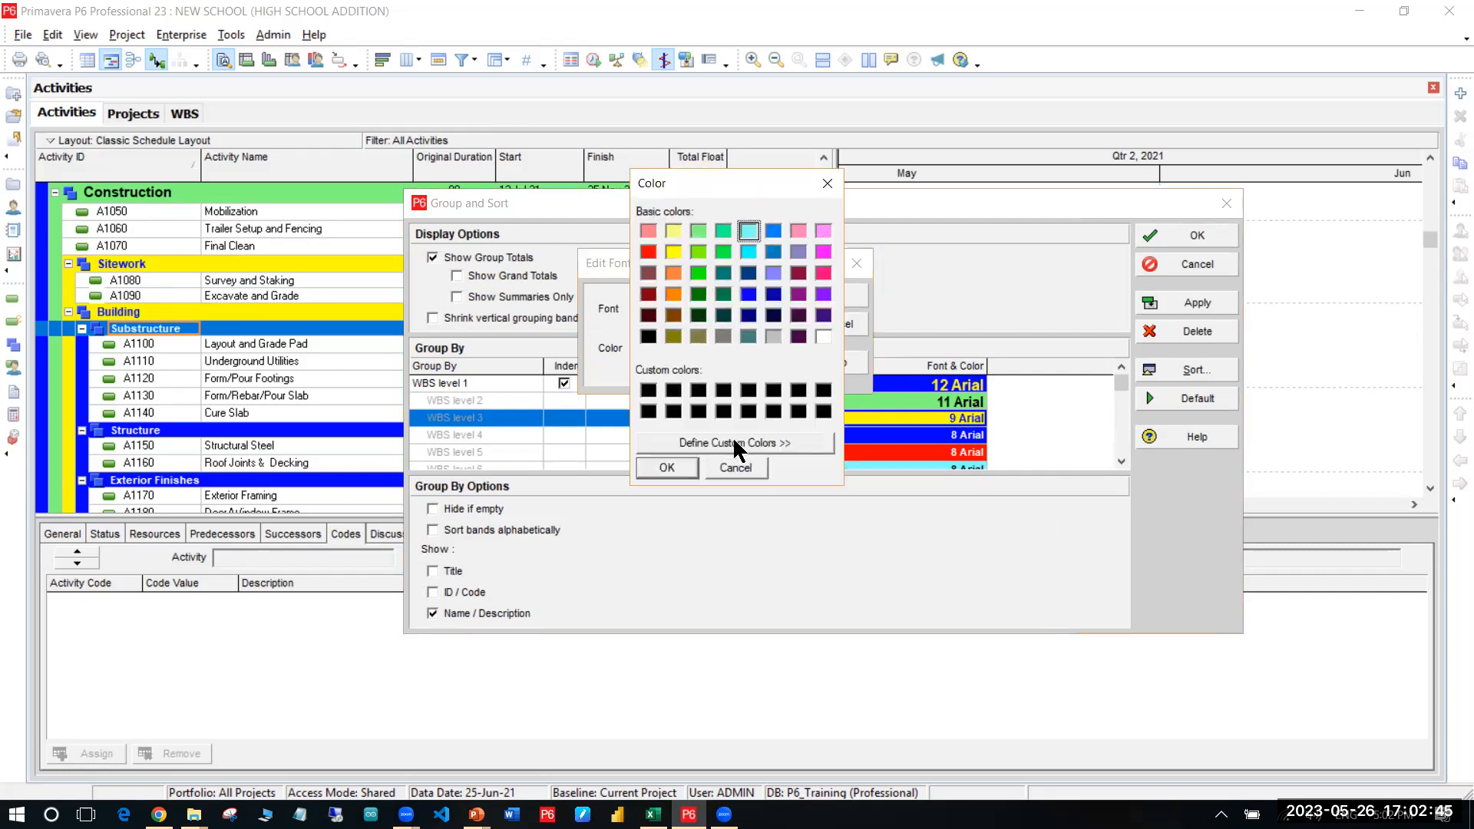
click(829, 444)
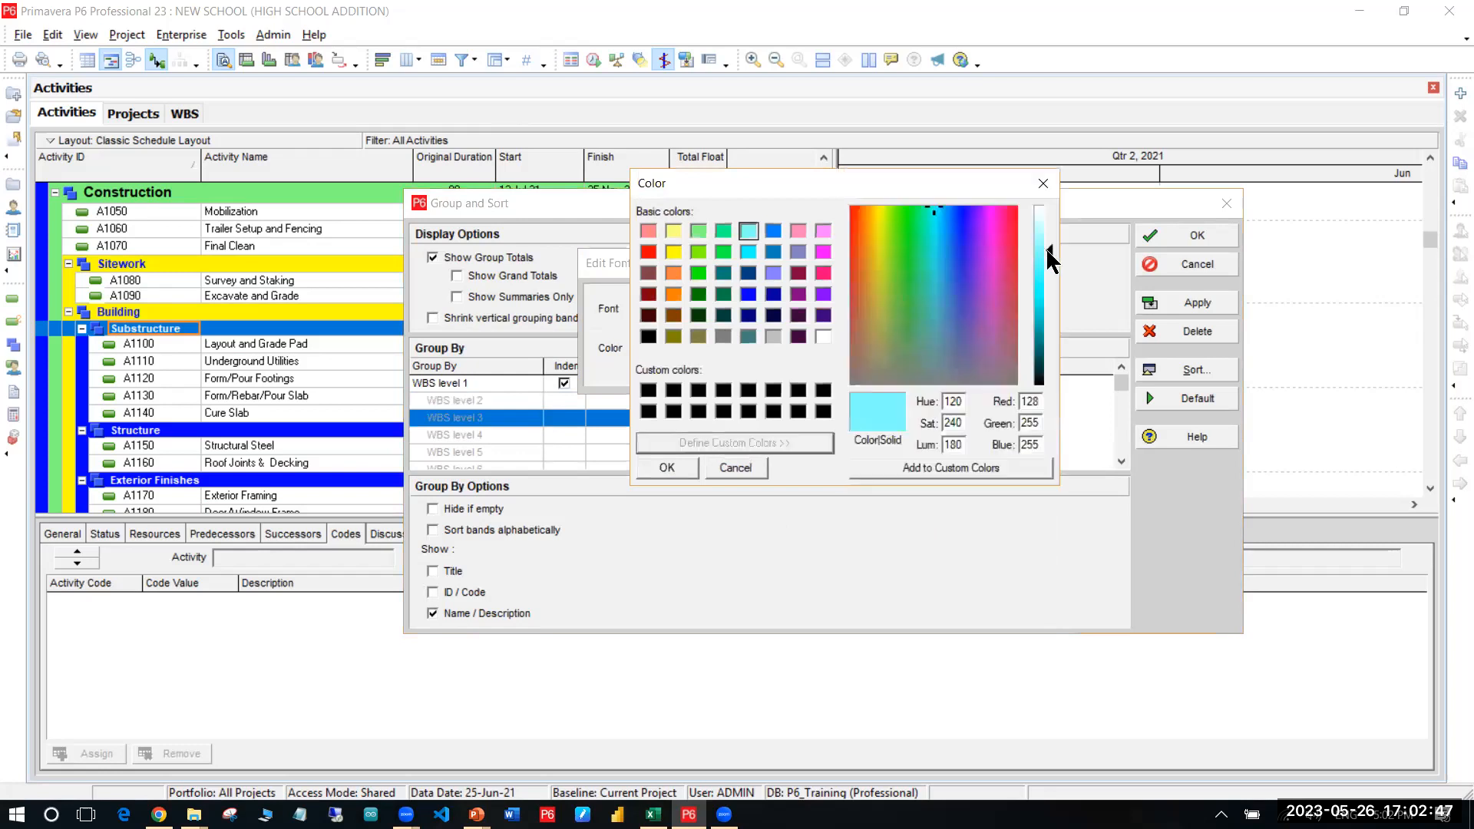
click(1044, 224)
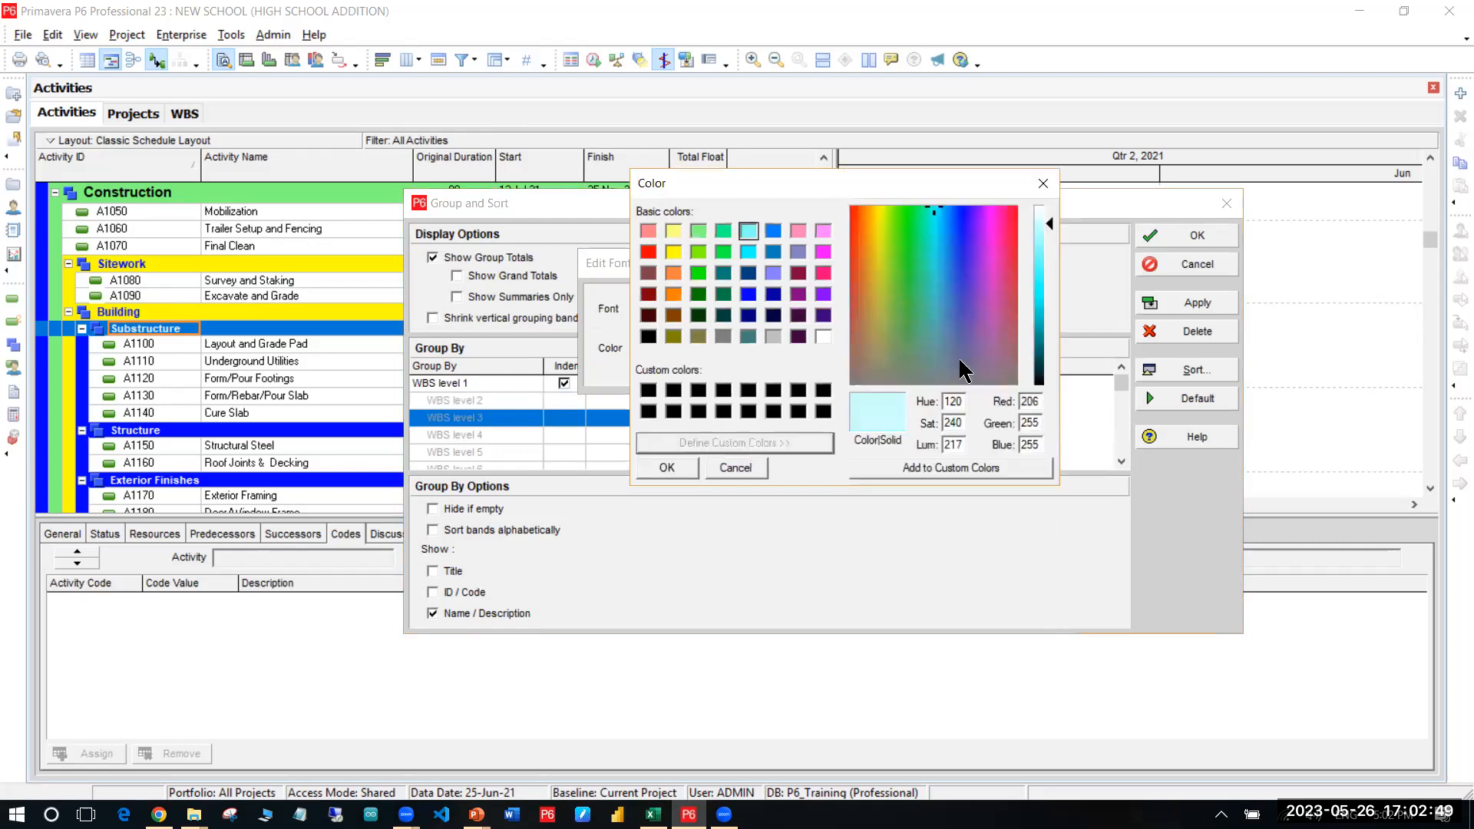
click(682, 469)
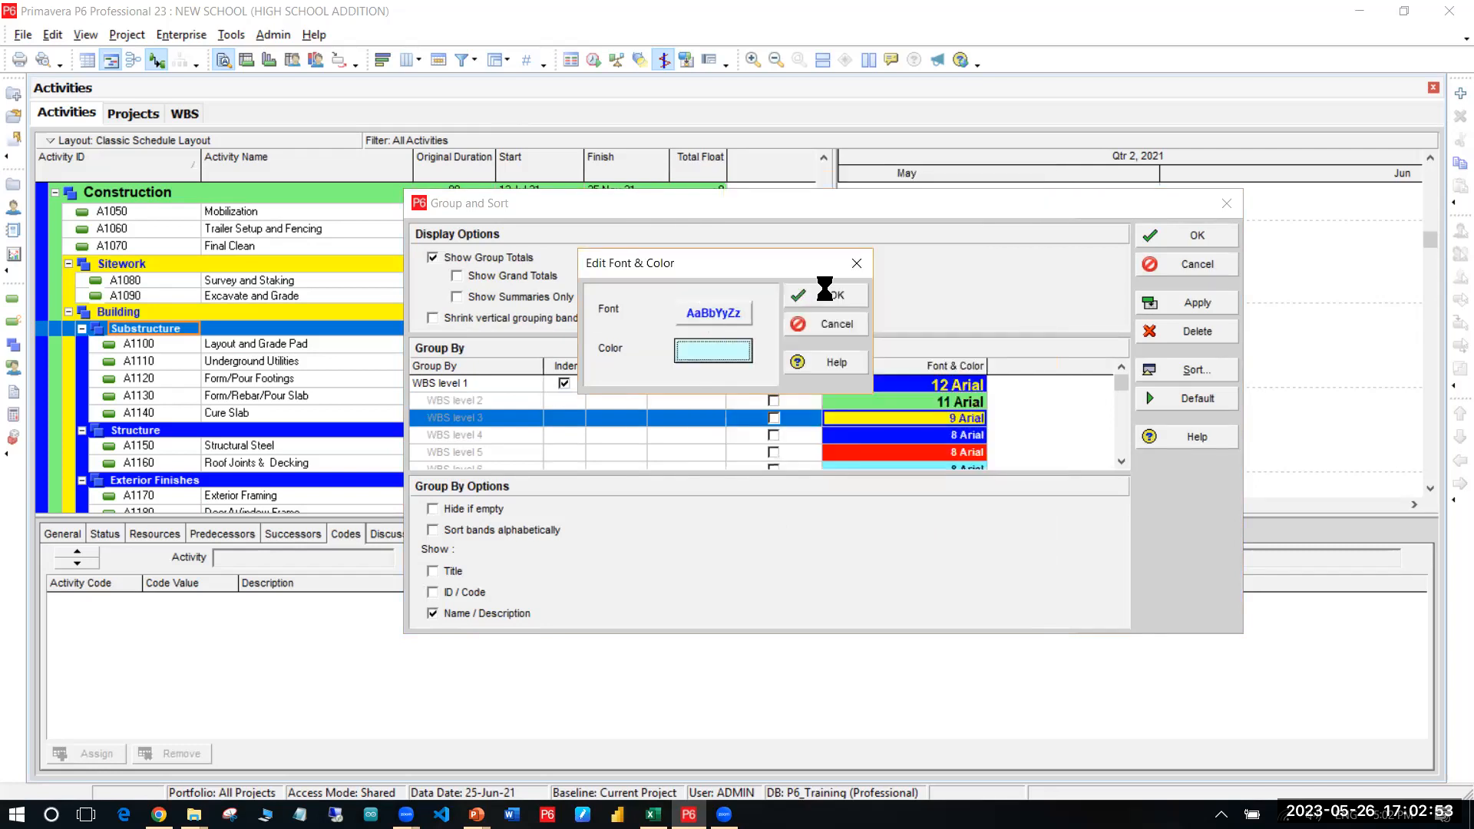
Step: Try Bookman Old Style and Matura MT Script Capitals for the WBS level 3 font, and set its text color to Red
click(724, 305)
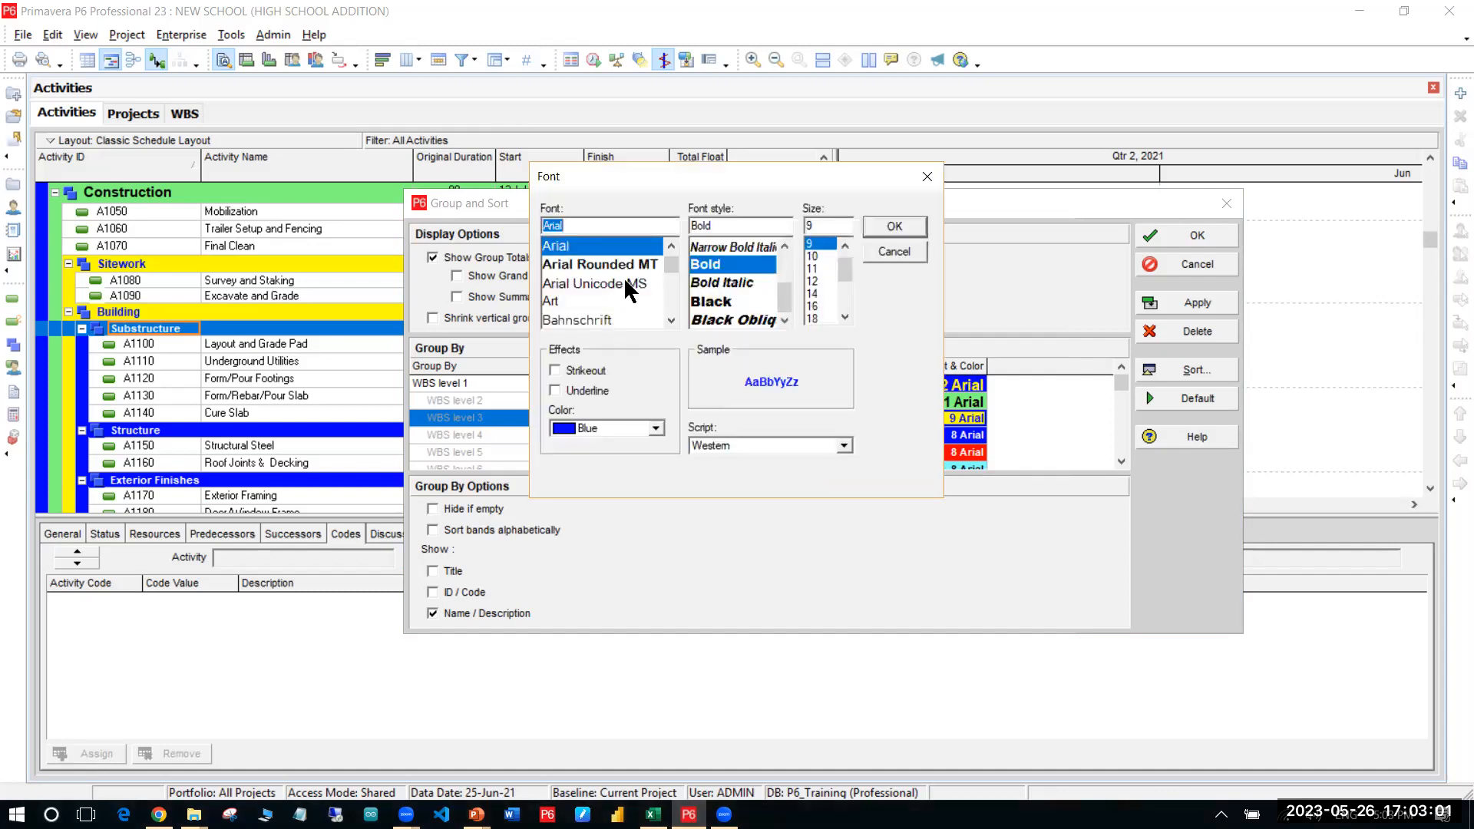
scroll(662, 264, down, 4)
click(654, 281)
scroll(648, 285, down, 10)
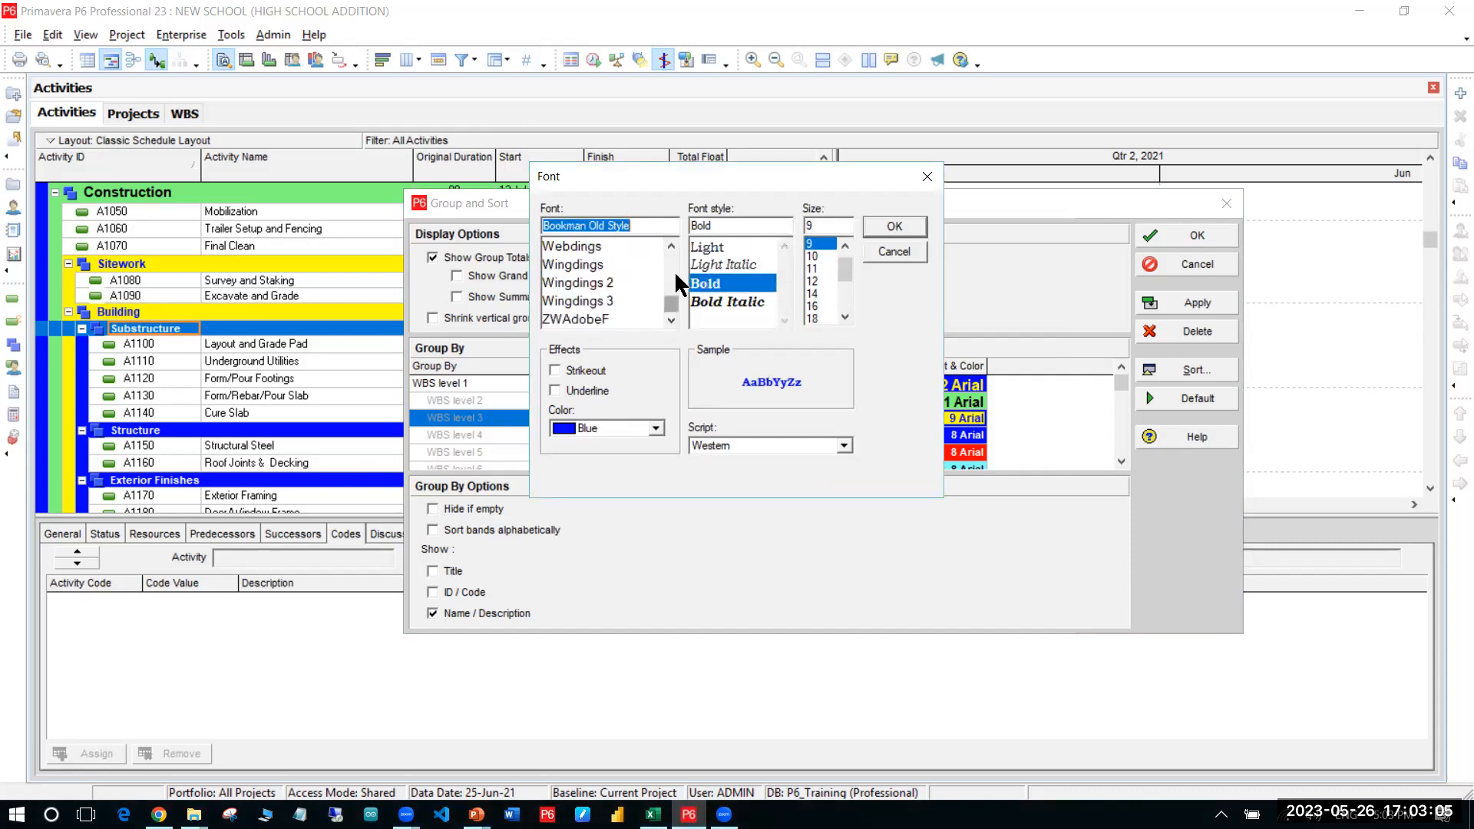
click(674, 268)
drag(676, 279, 673, 283)
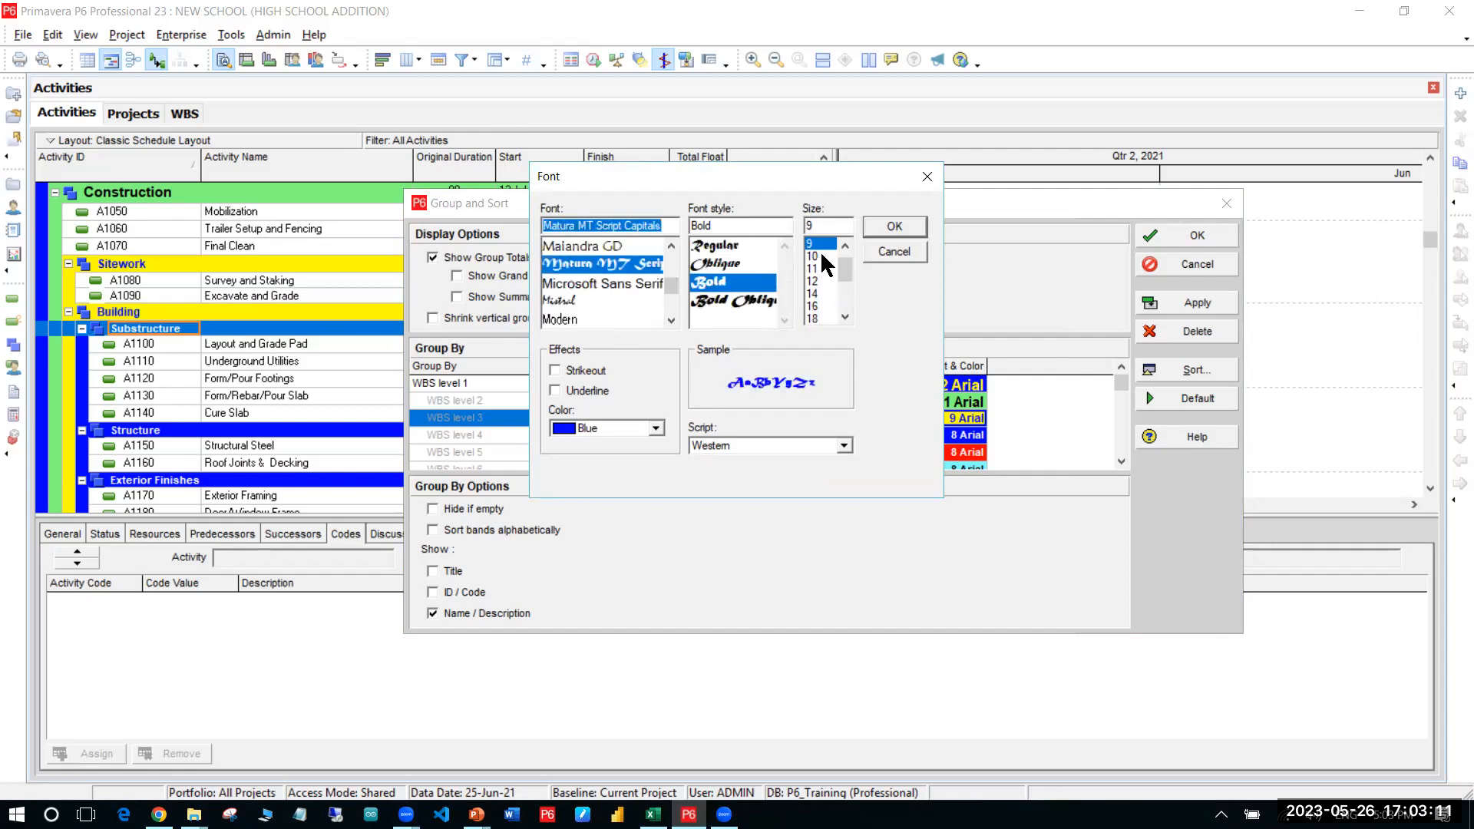
click(641, 426)
click(600, 482)
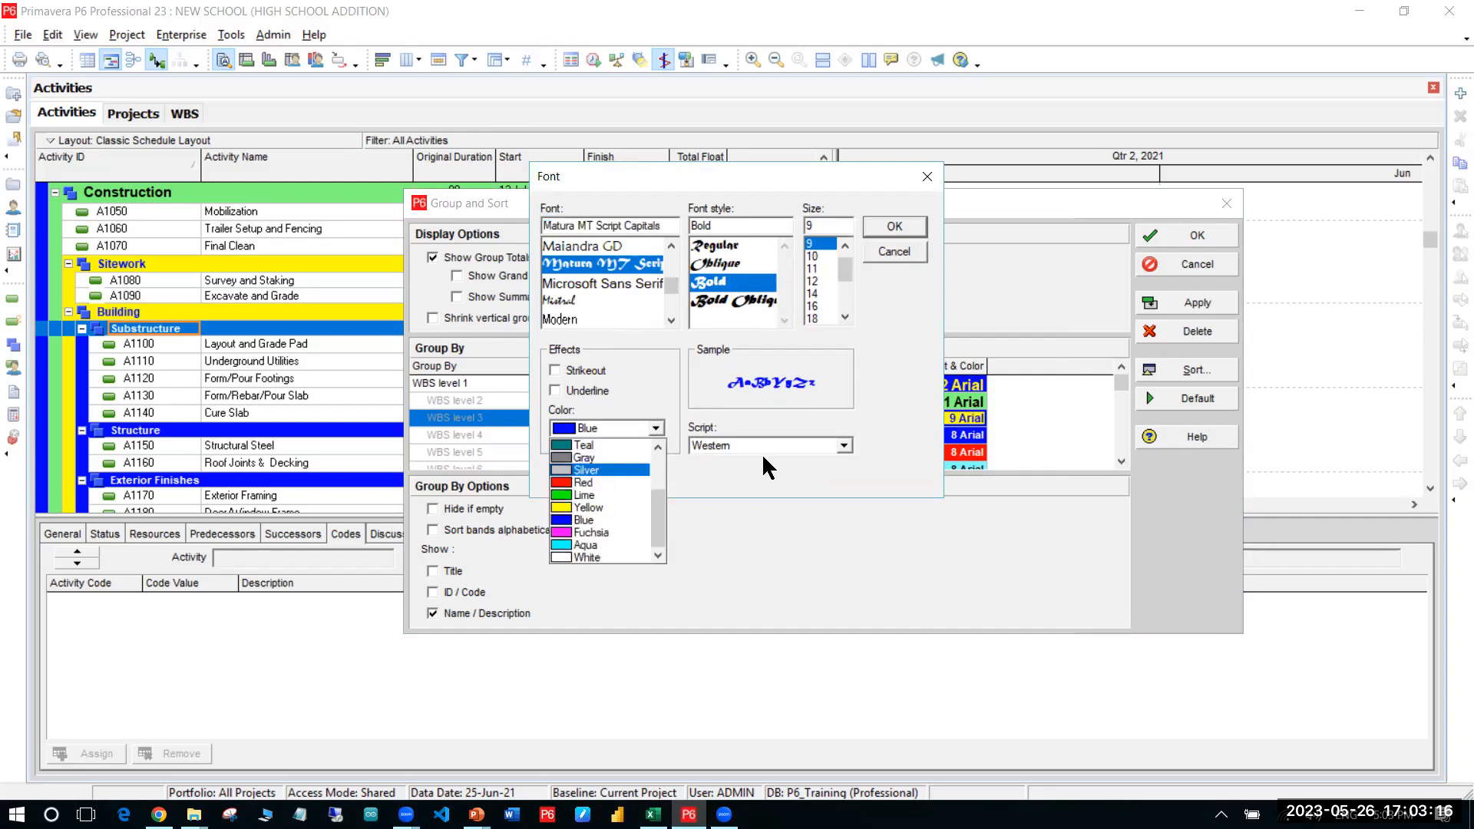
Step: Try the Mistral font for WBS level 3, and settle on Bahnschrift as its font
click(607, 301)
scroll(603, 299, down, 4)
scroll(606, 304, down, 5)
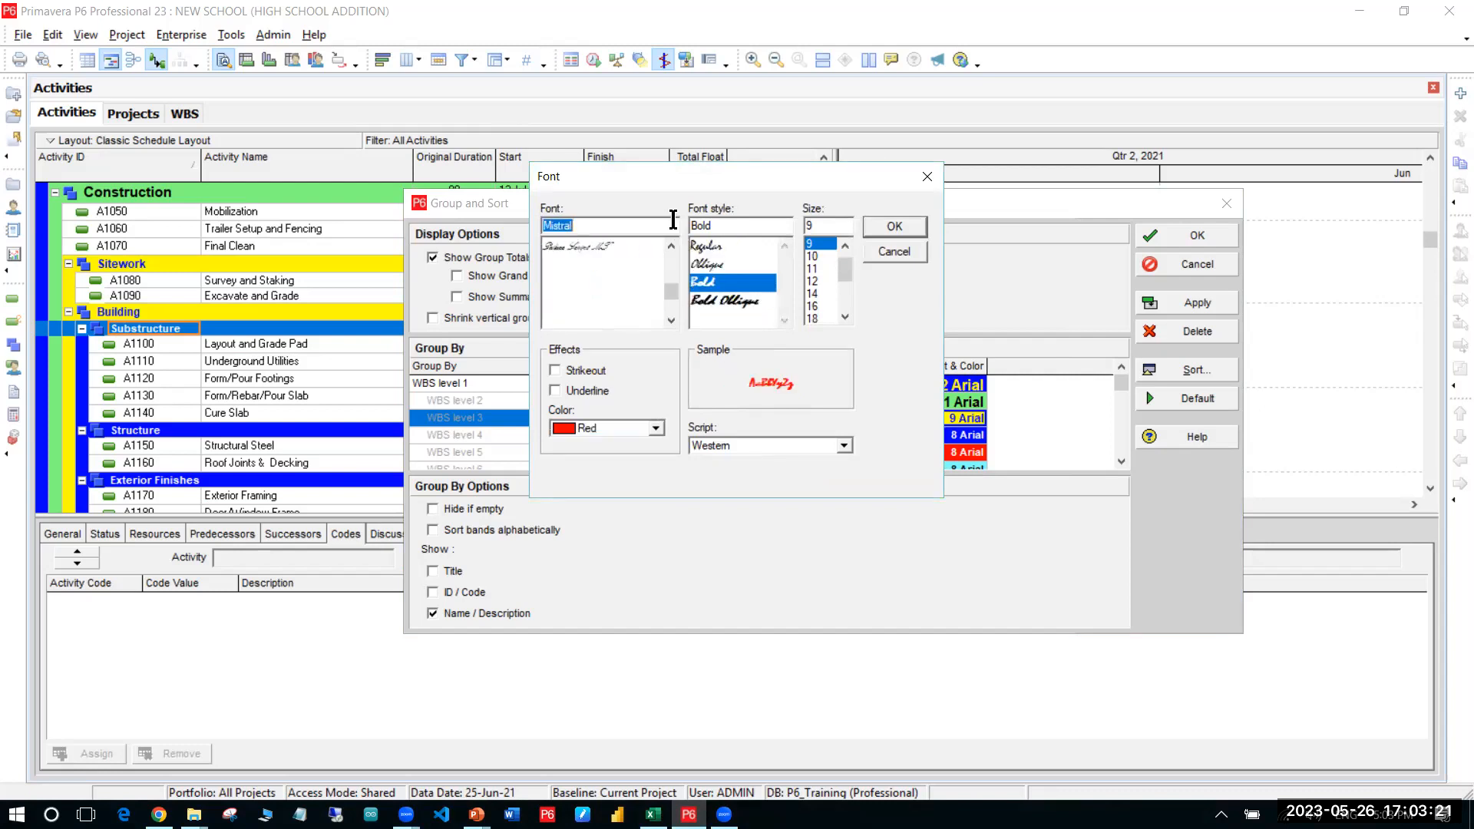
scroll(606, 291, up, 15)
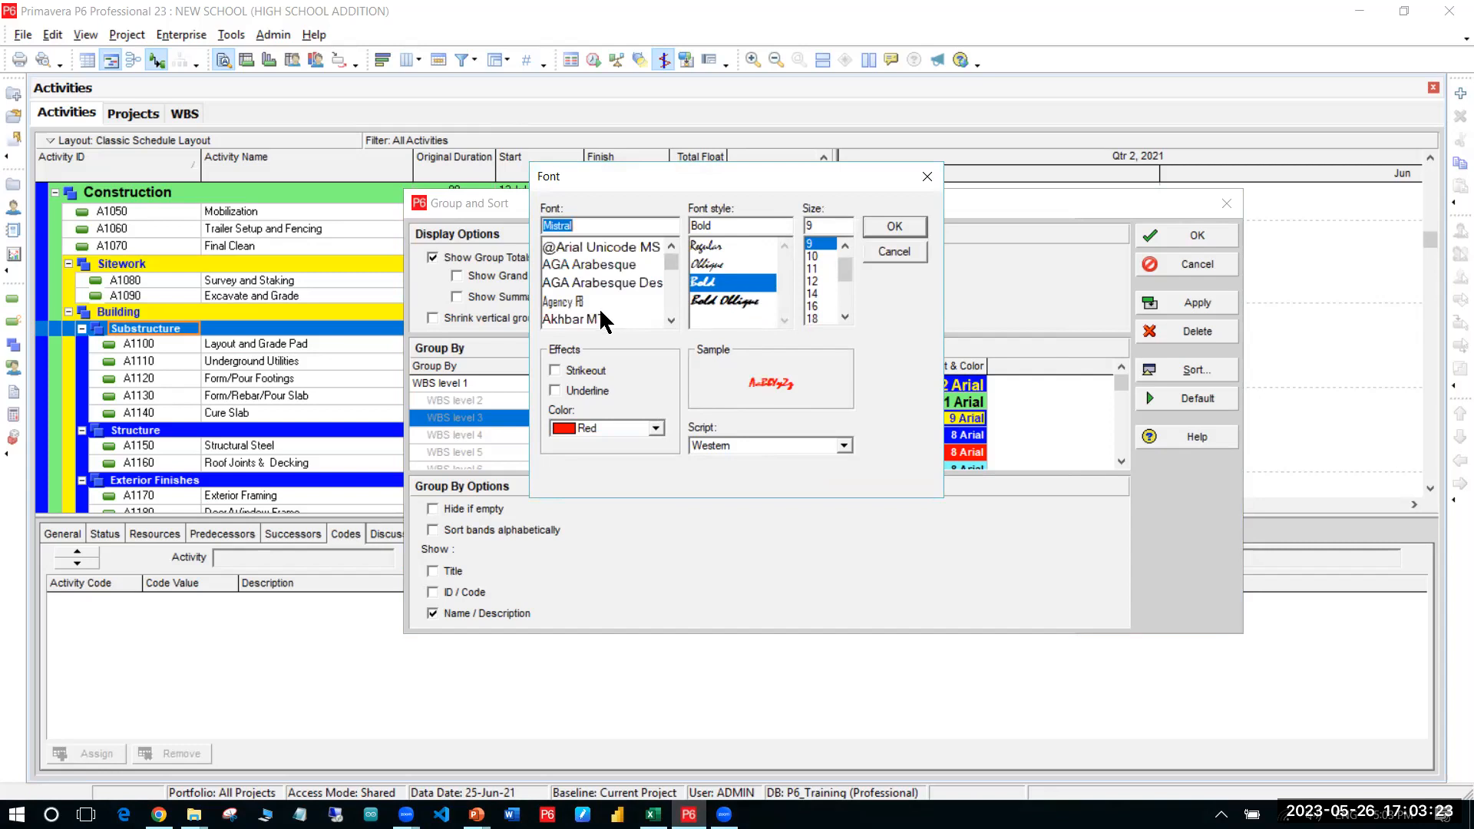
click(600, 307)
scroll(611, 300, down, 2)
click(611, 311)
click(869, 227)
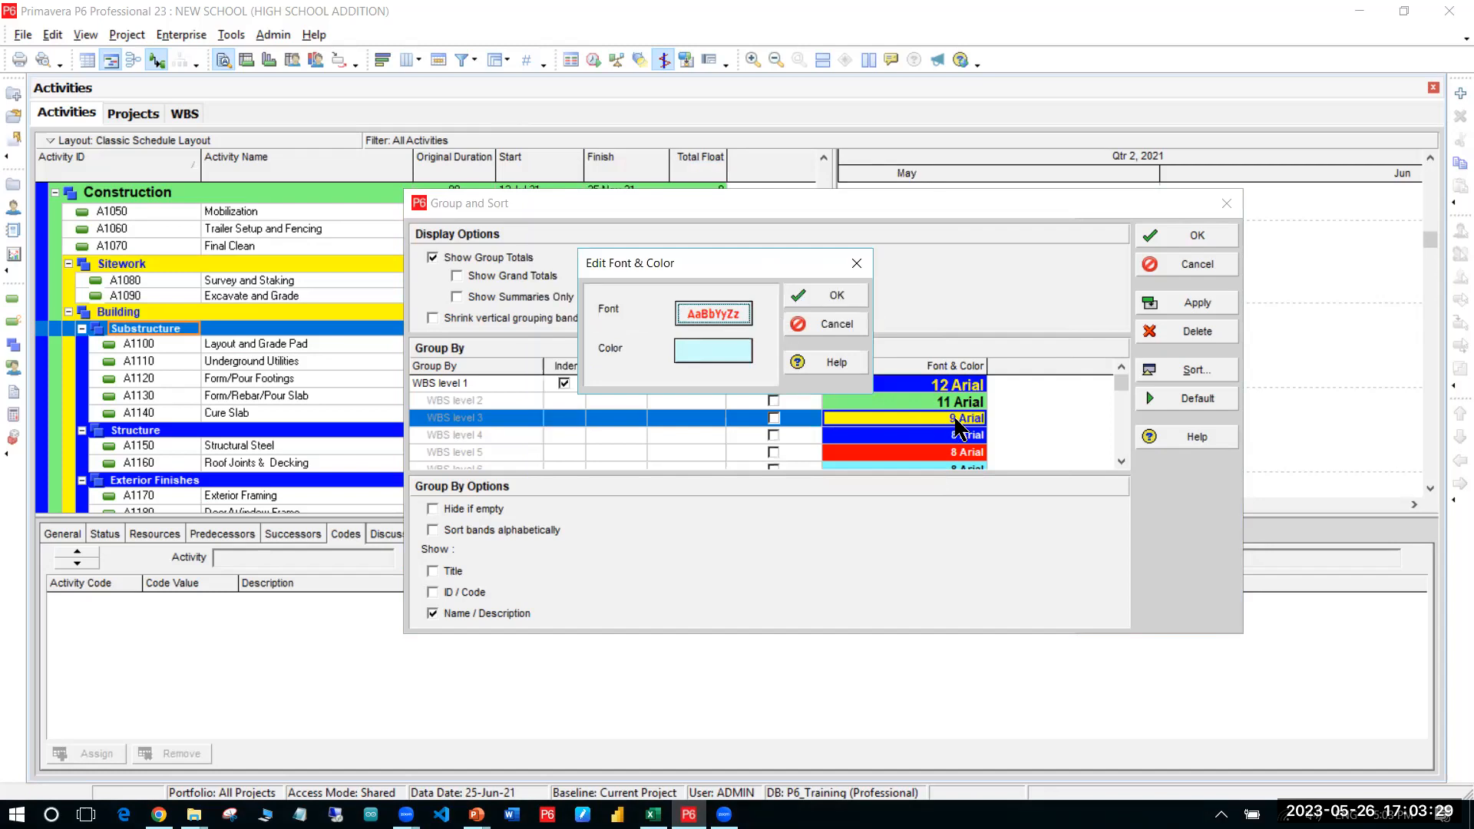
click(809, 293)
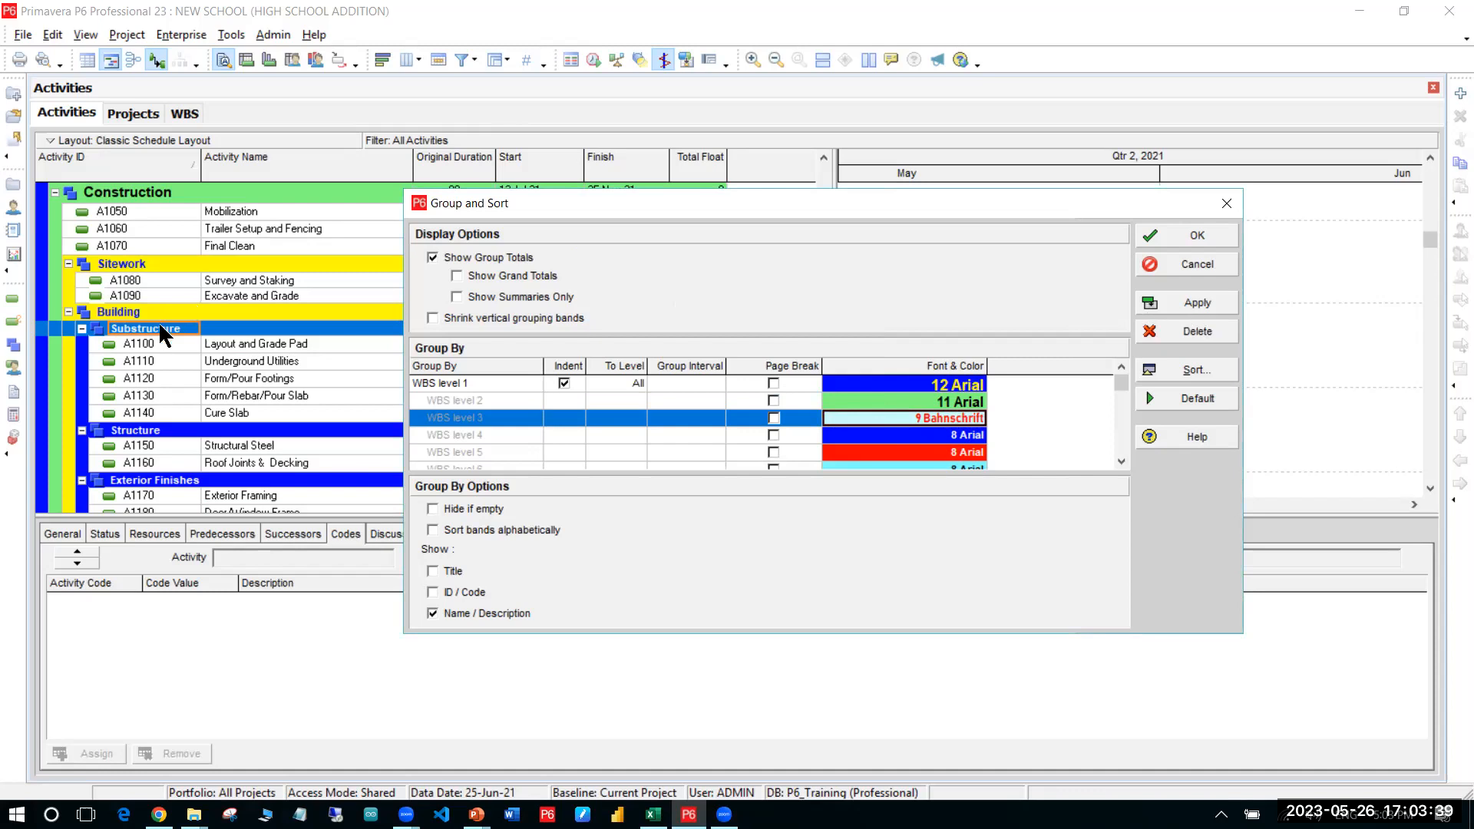
Step: Apply the Group and Sort formatting to the layout, and check the Sitework and Building bands in the activities table
click(1184, 302)
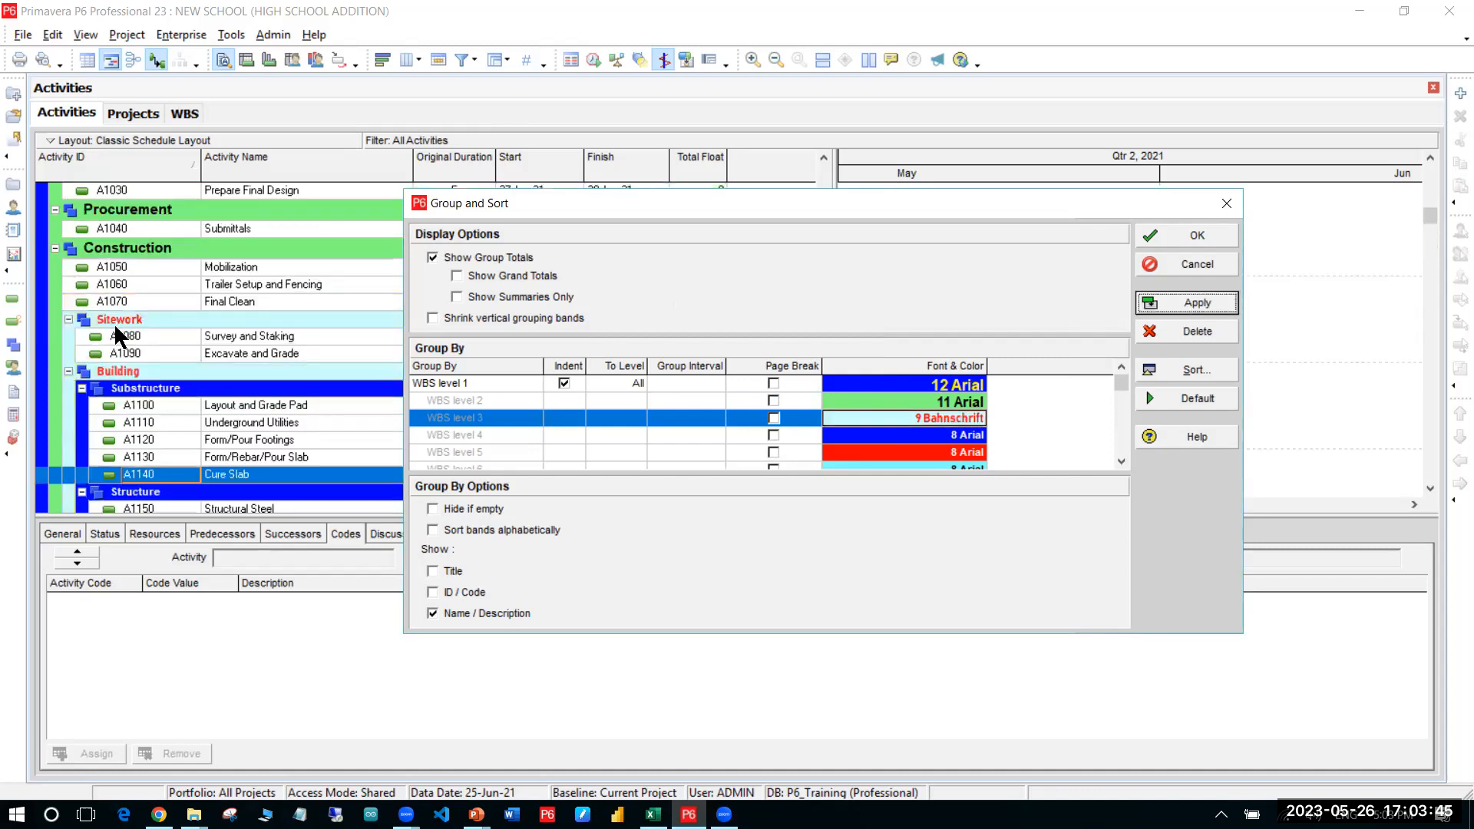
click(1167, 244)
click(220, 315)
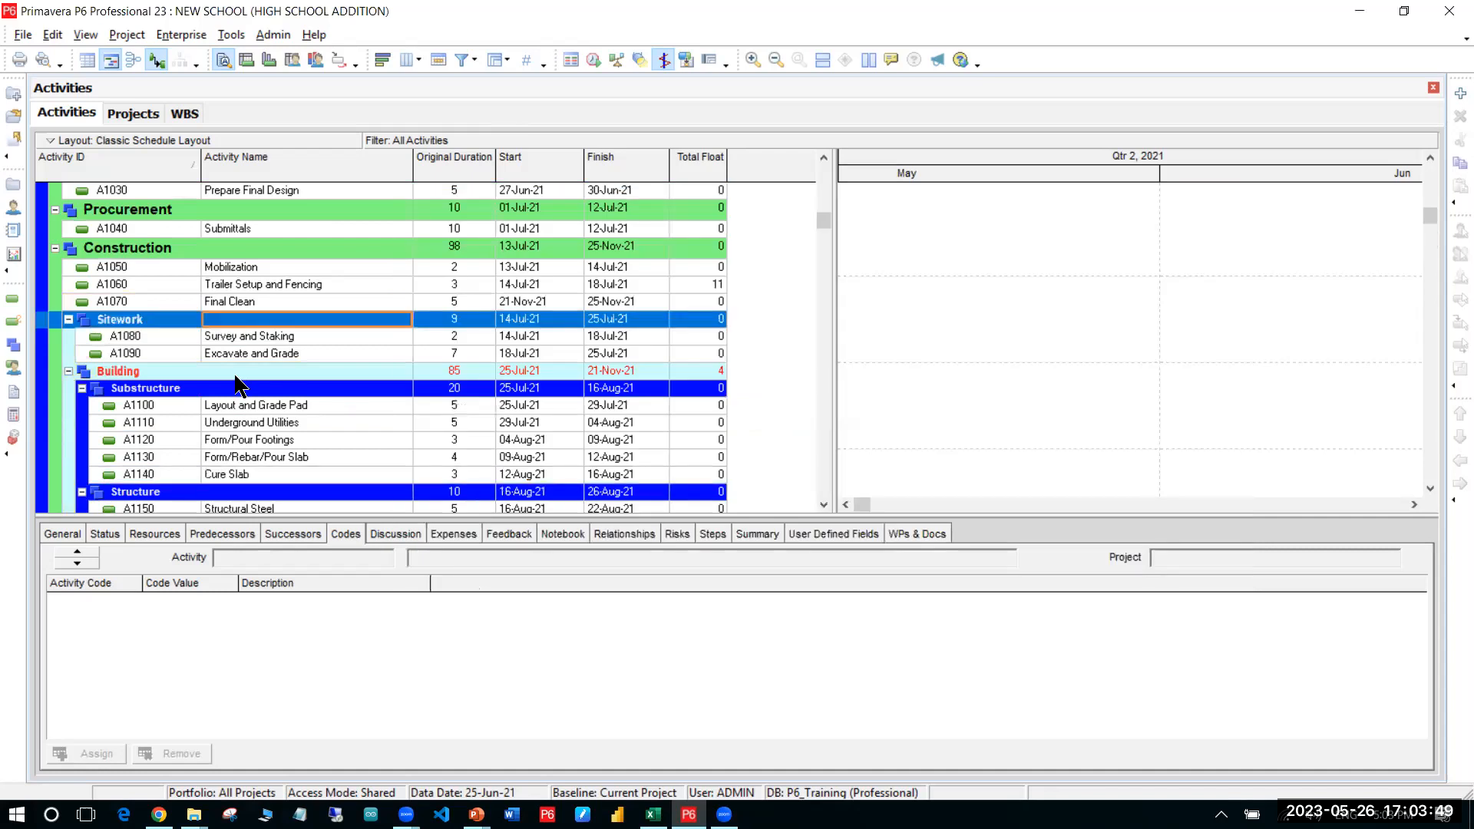
click(161, 375)
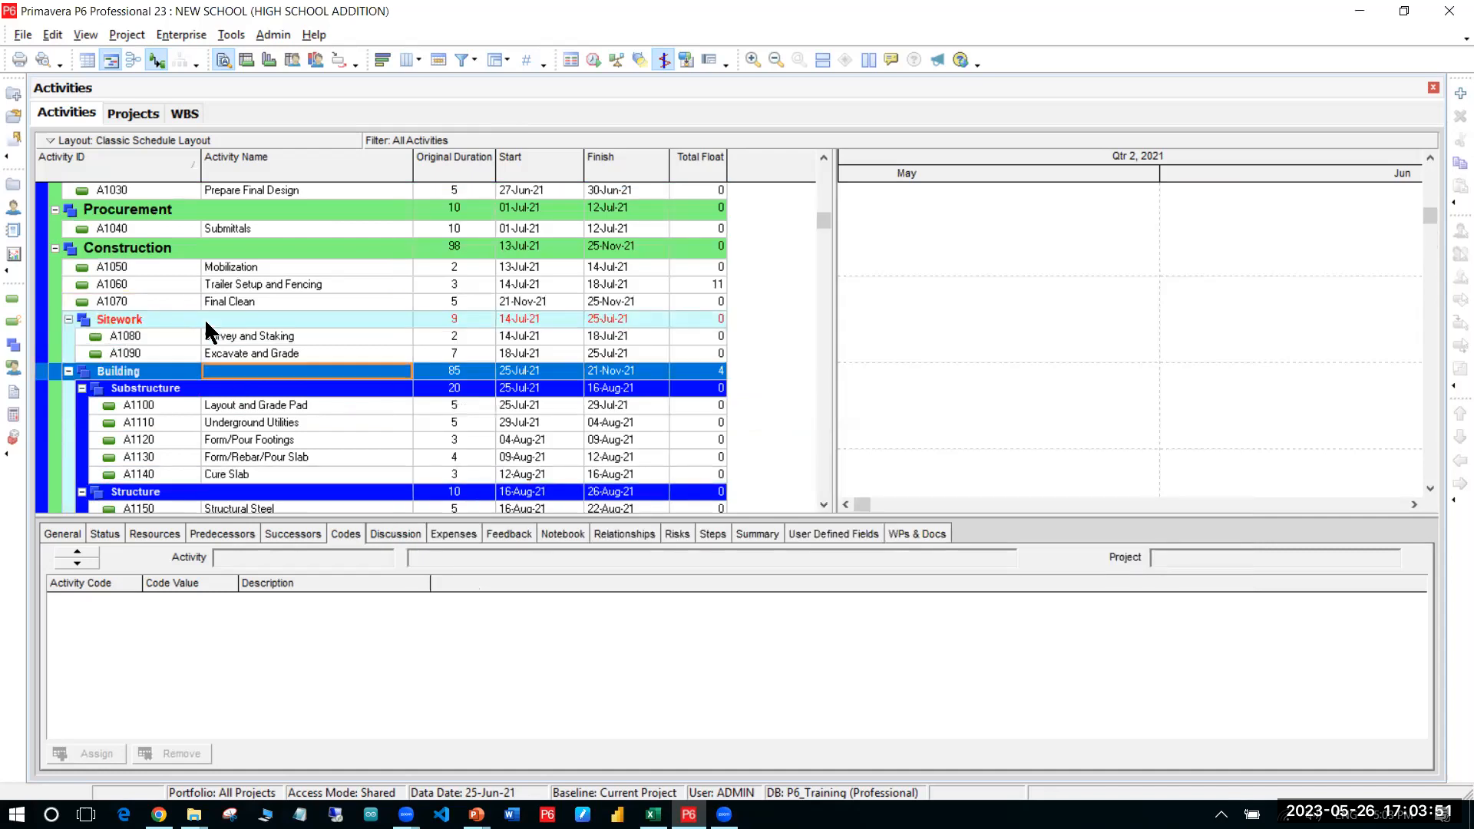
scroll(210, 331, down, 2)
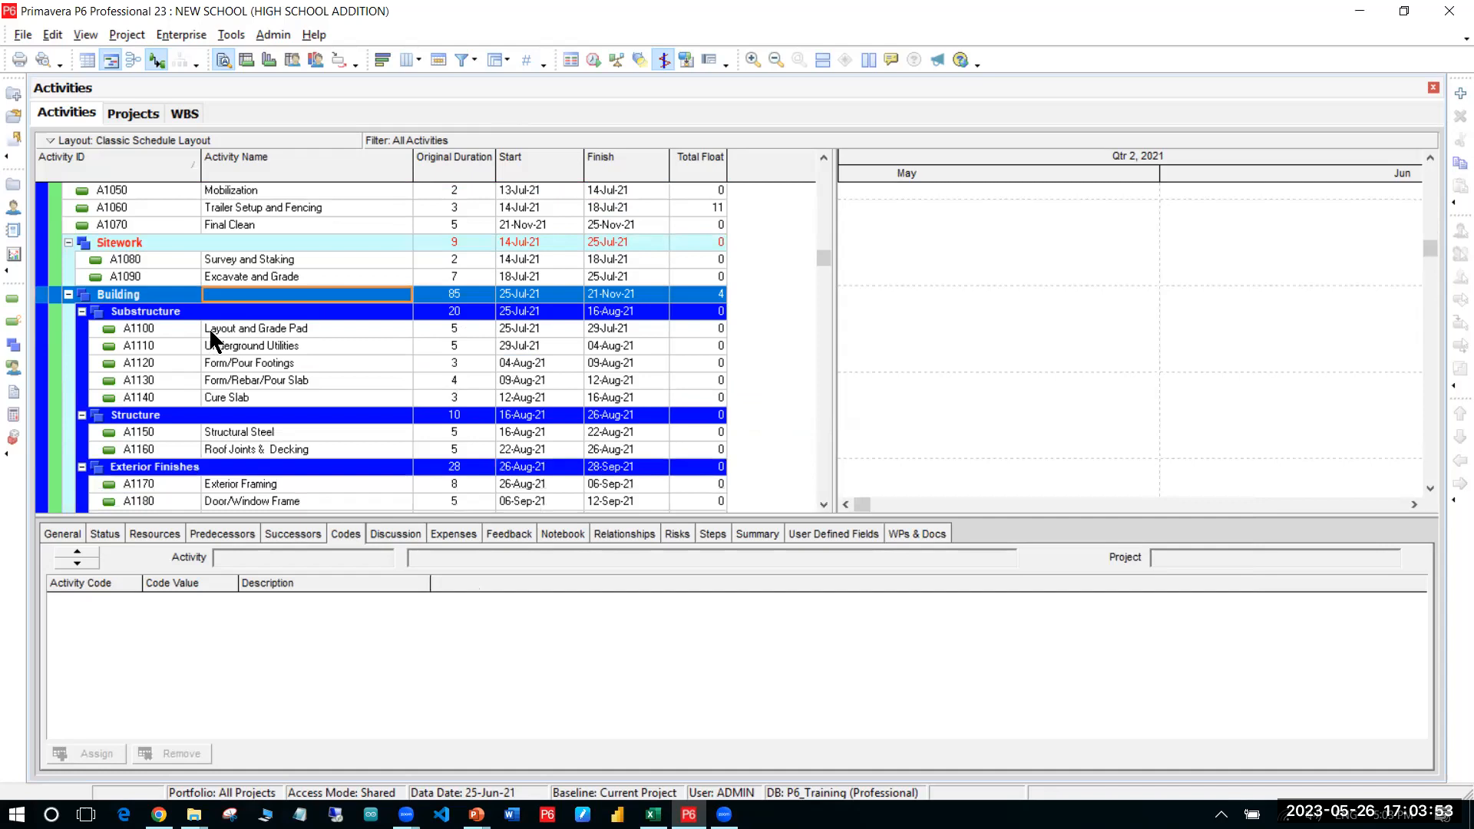
Step: Enlarge the row height of the Trailer Setup and Fencing activity under Construction, and reduce it slightly
scroll(210, 332, up, 2)
scroll(224, 325, up, 2)
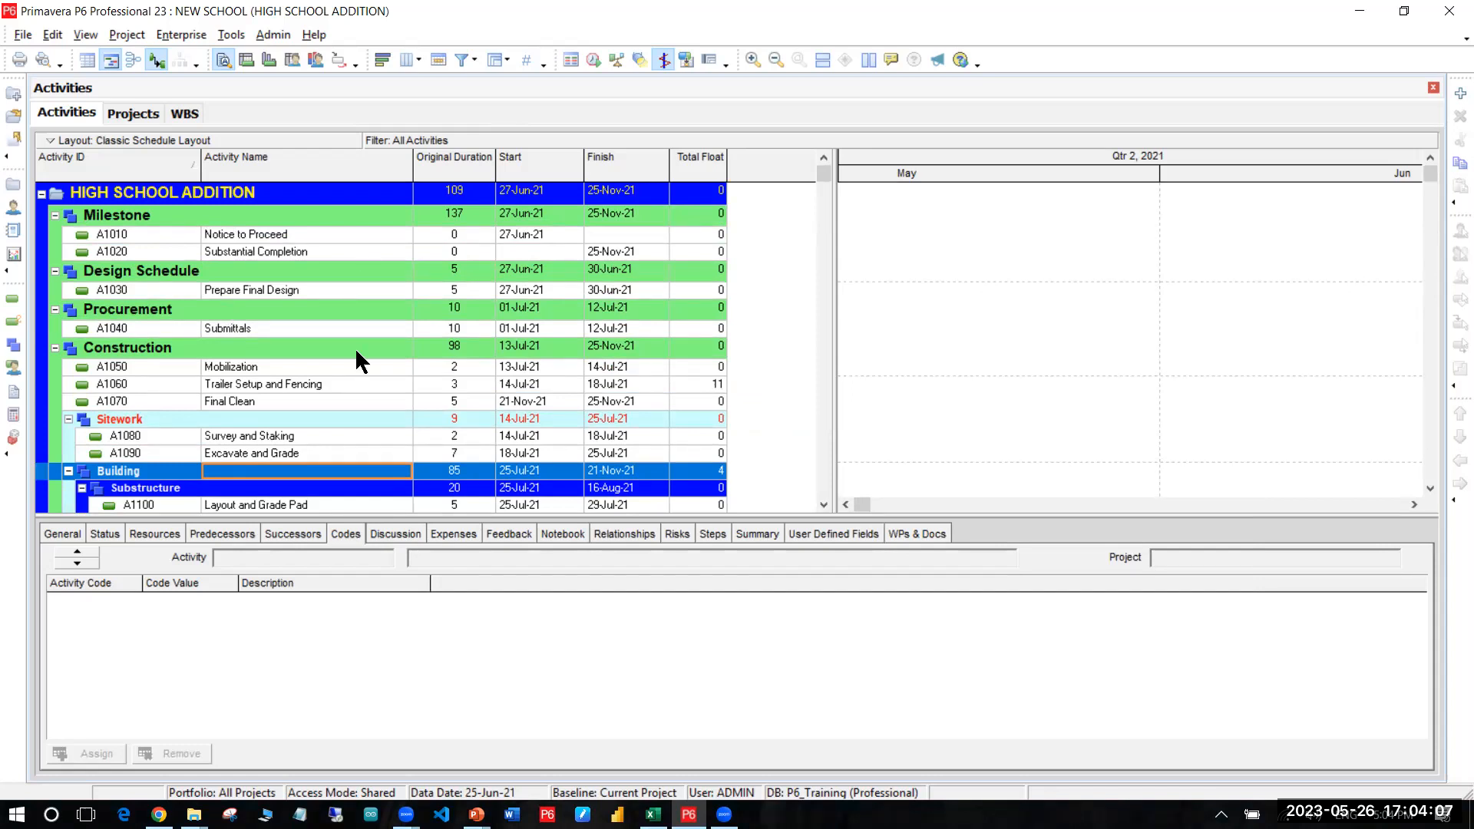
click(212, 388)
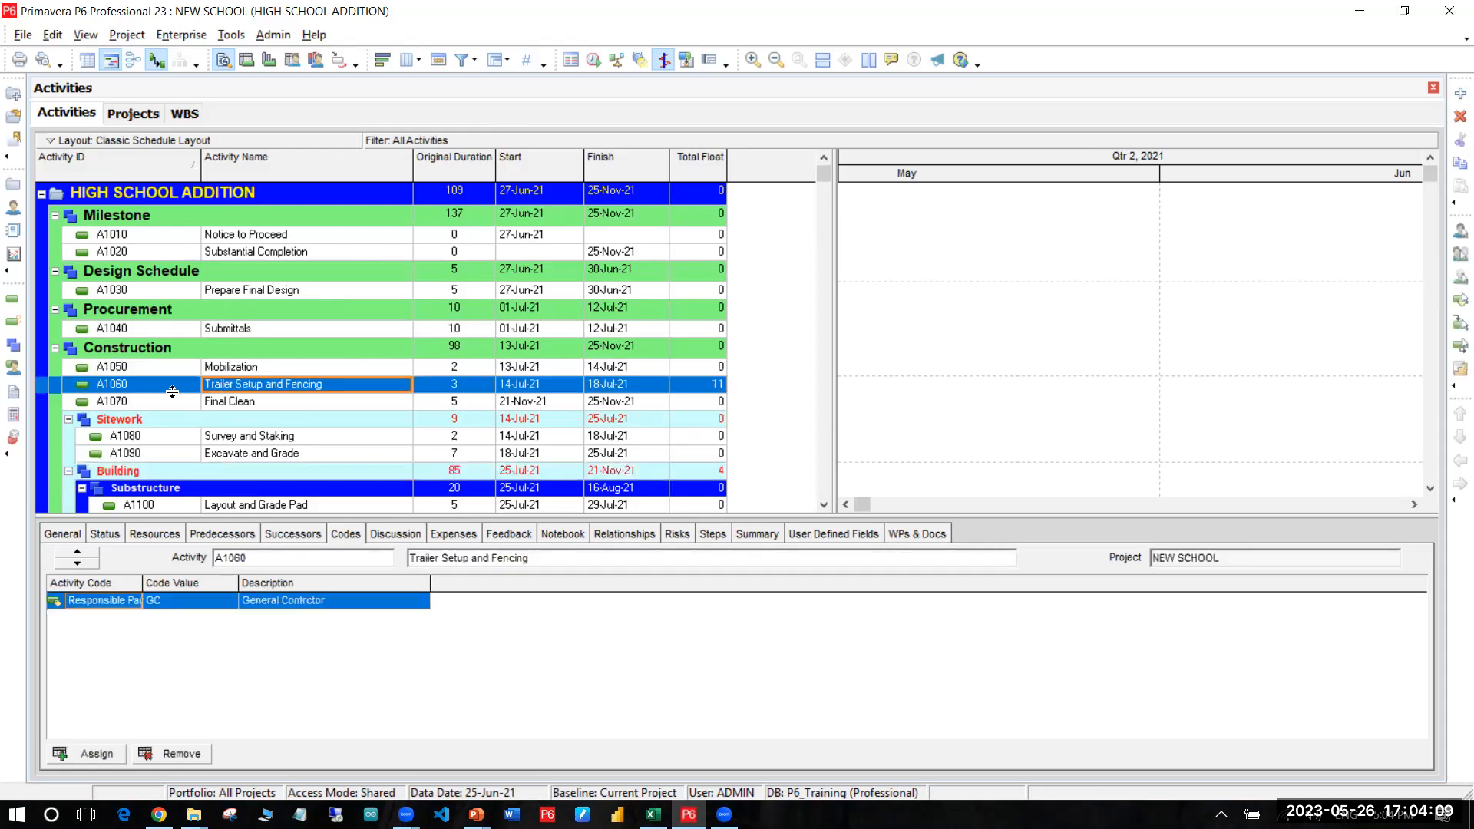
mouse_move(178, 393)
mouse_down()
mouse_move(175, 430)
mouse_move(169, 416)
mouse_up()
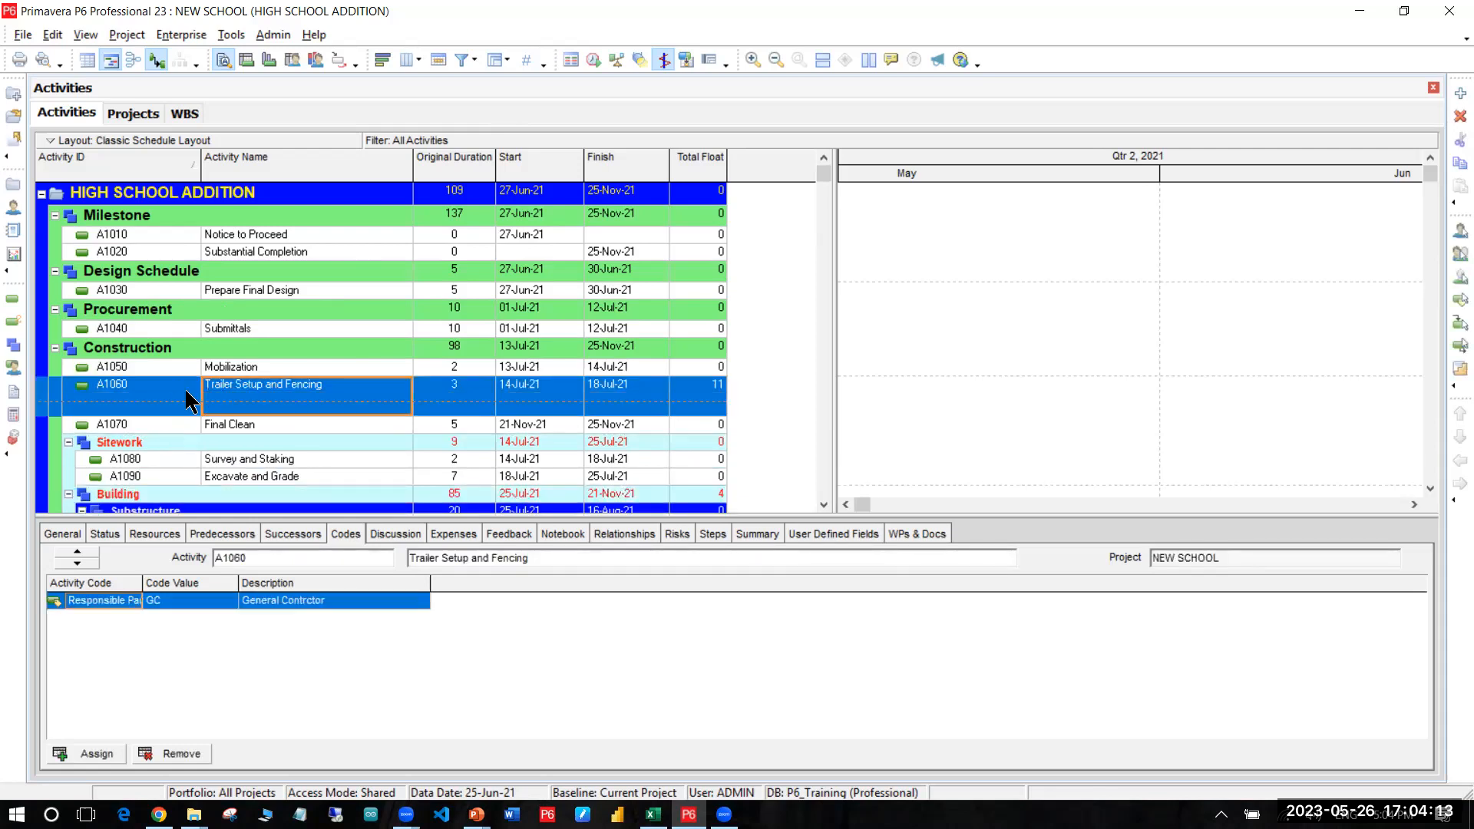
drag(247, 375, 252, 358)
click(261, 367)
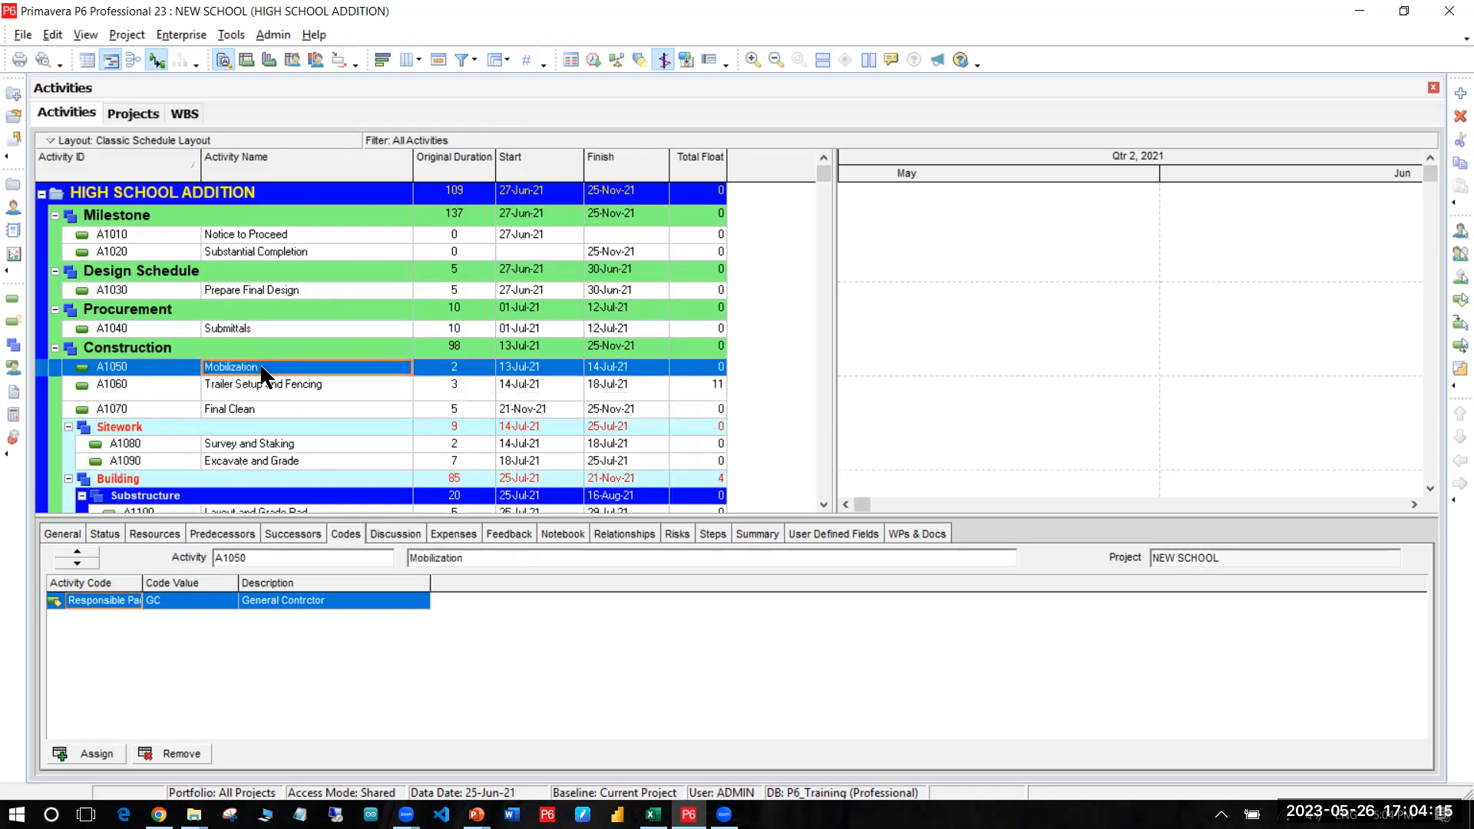
right_click(258, 385)
click(201, 387)
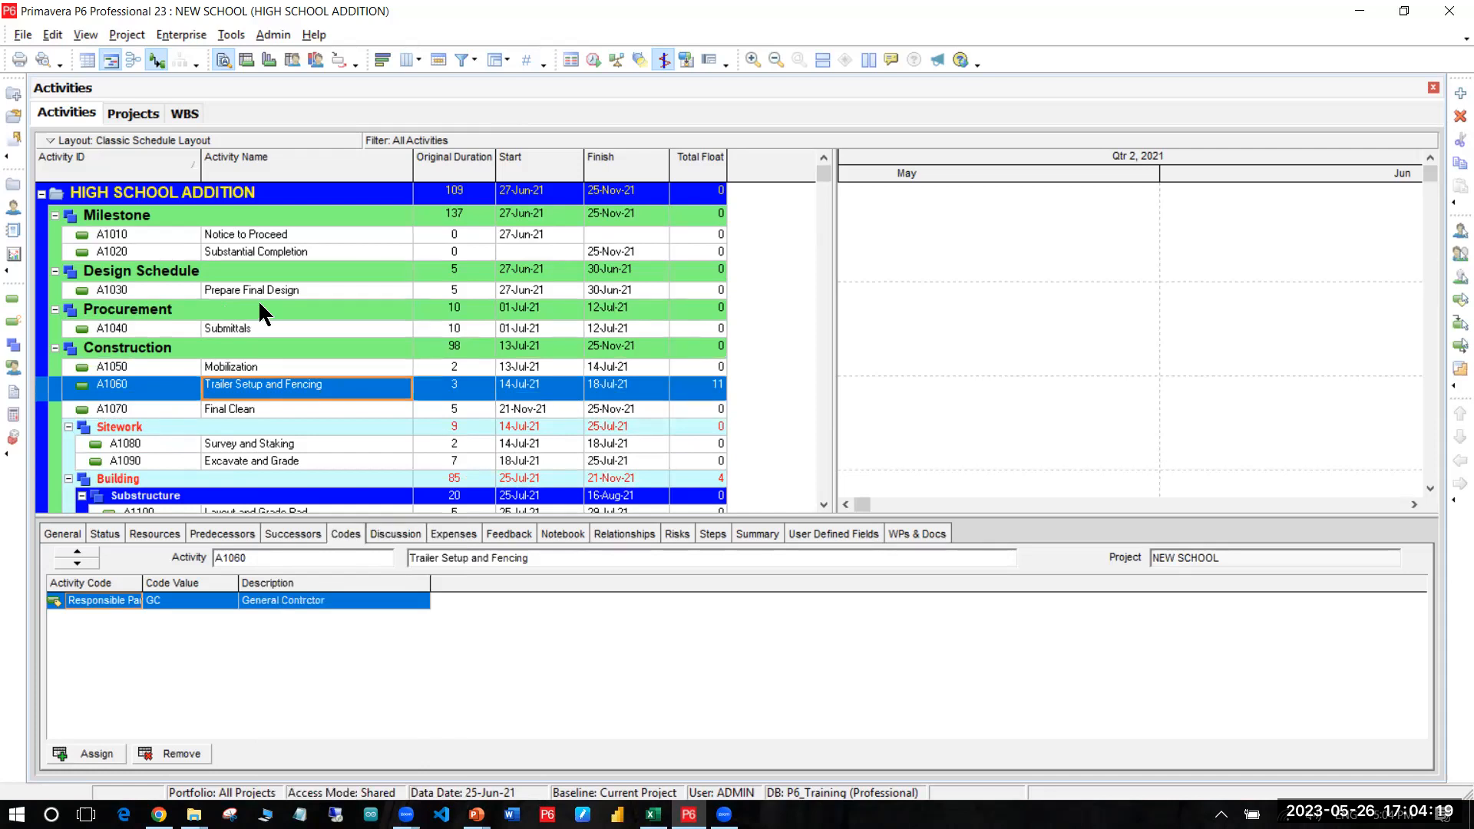
Step: Open the table font and row settings for the activities table, and set its font to size 12 in Purple
right_click(256, 330)
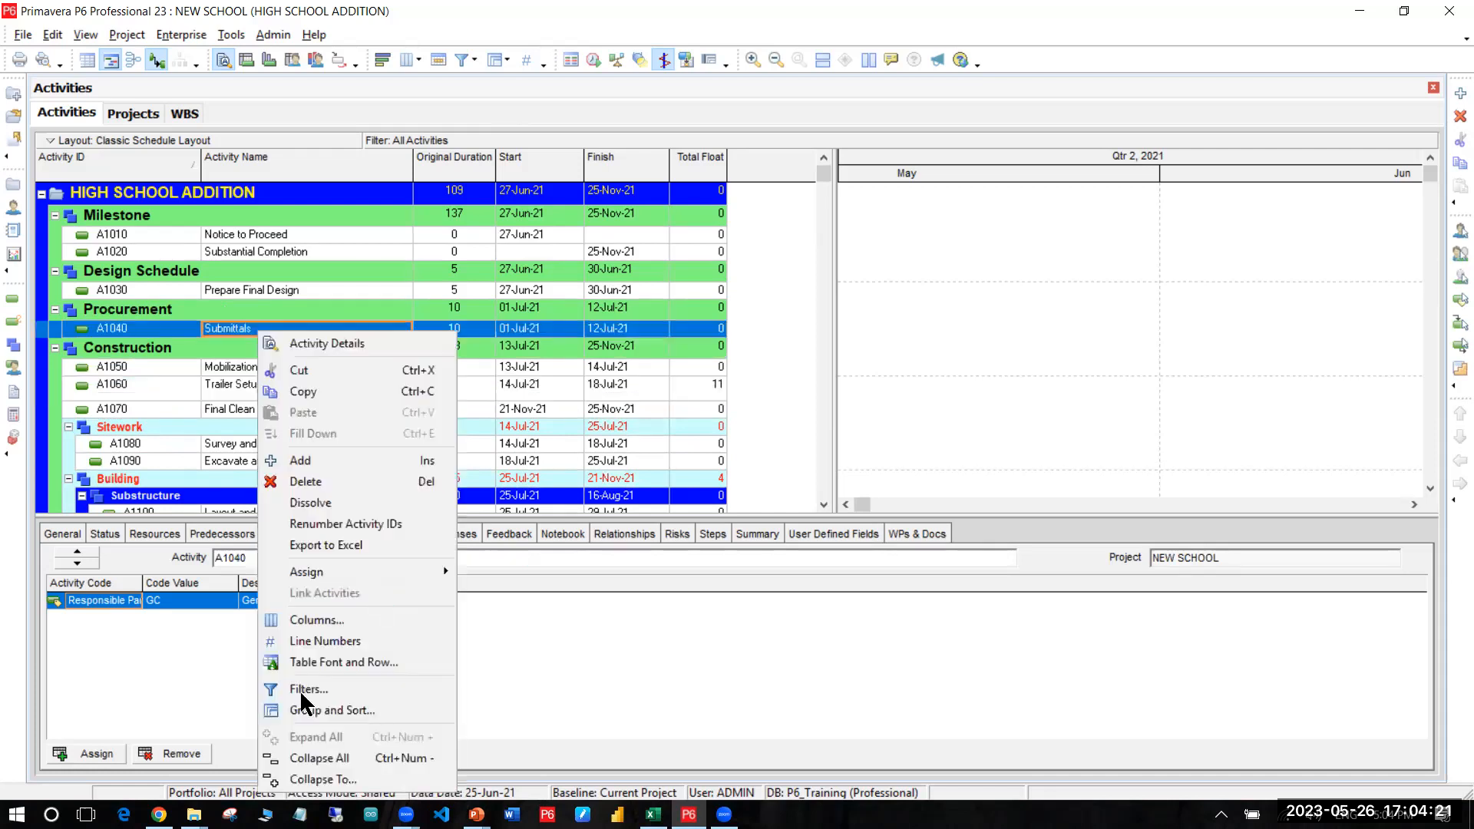
click(361, 660)
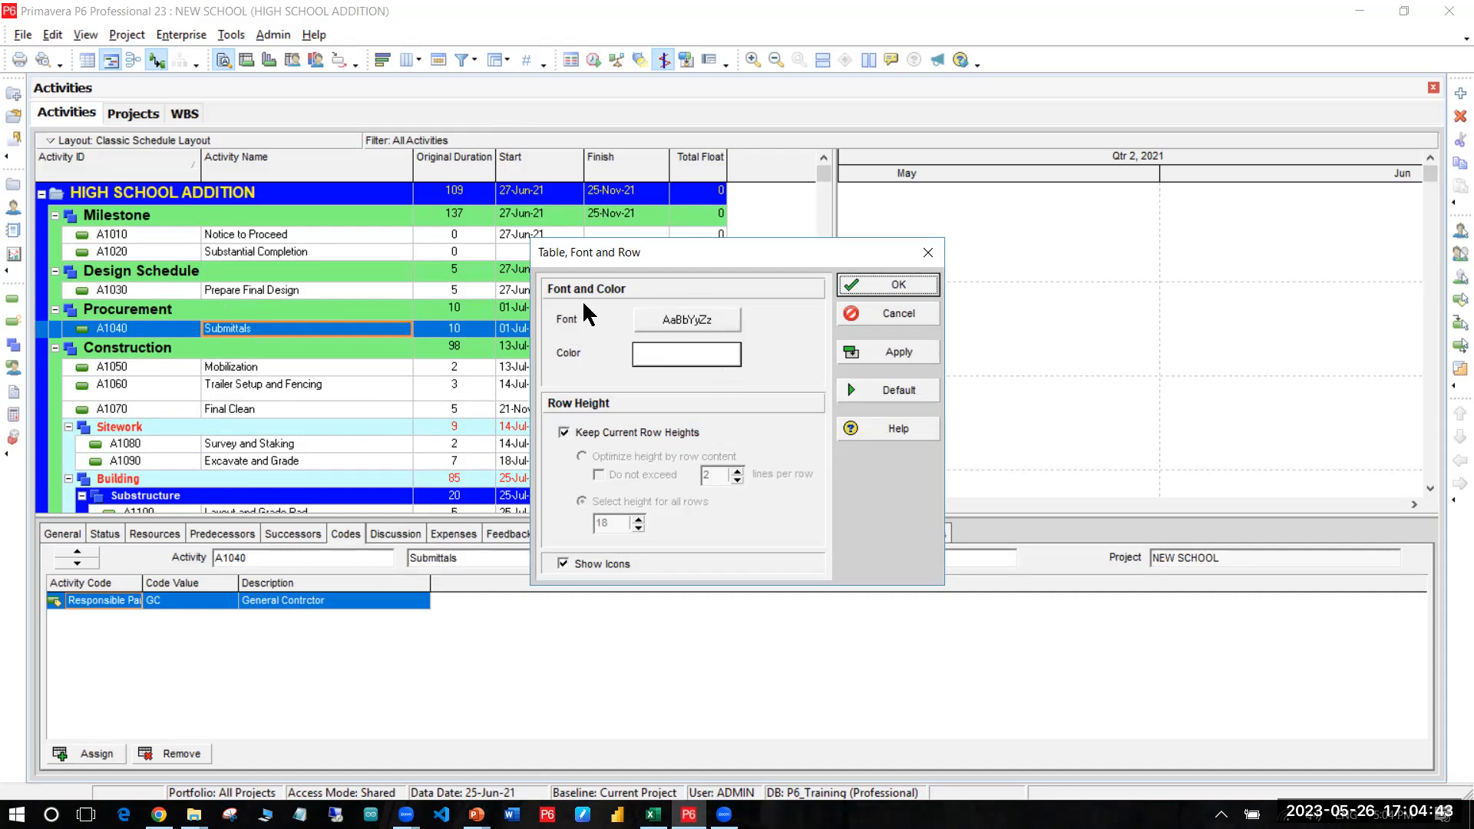
click(700, 311)
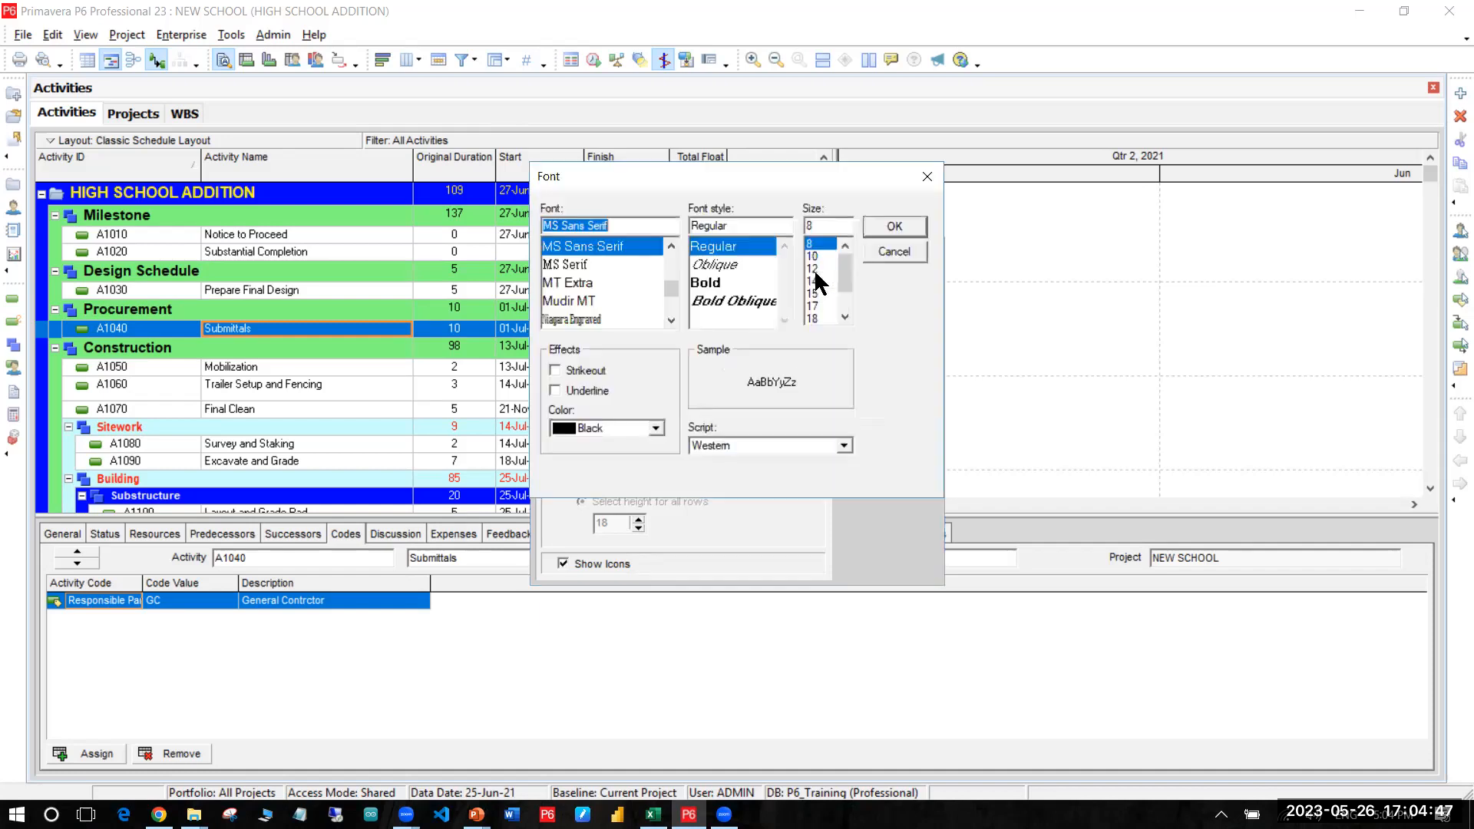
click(898, 221)
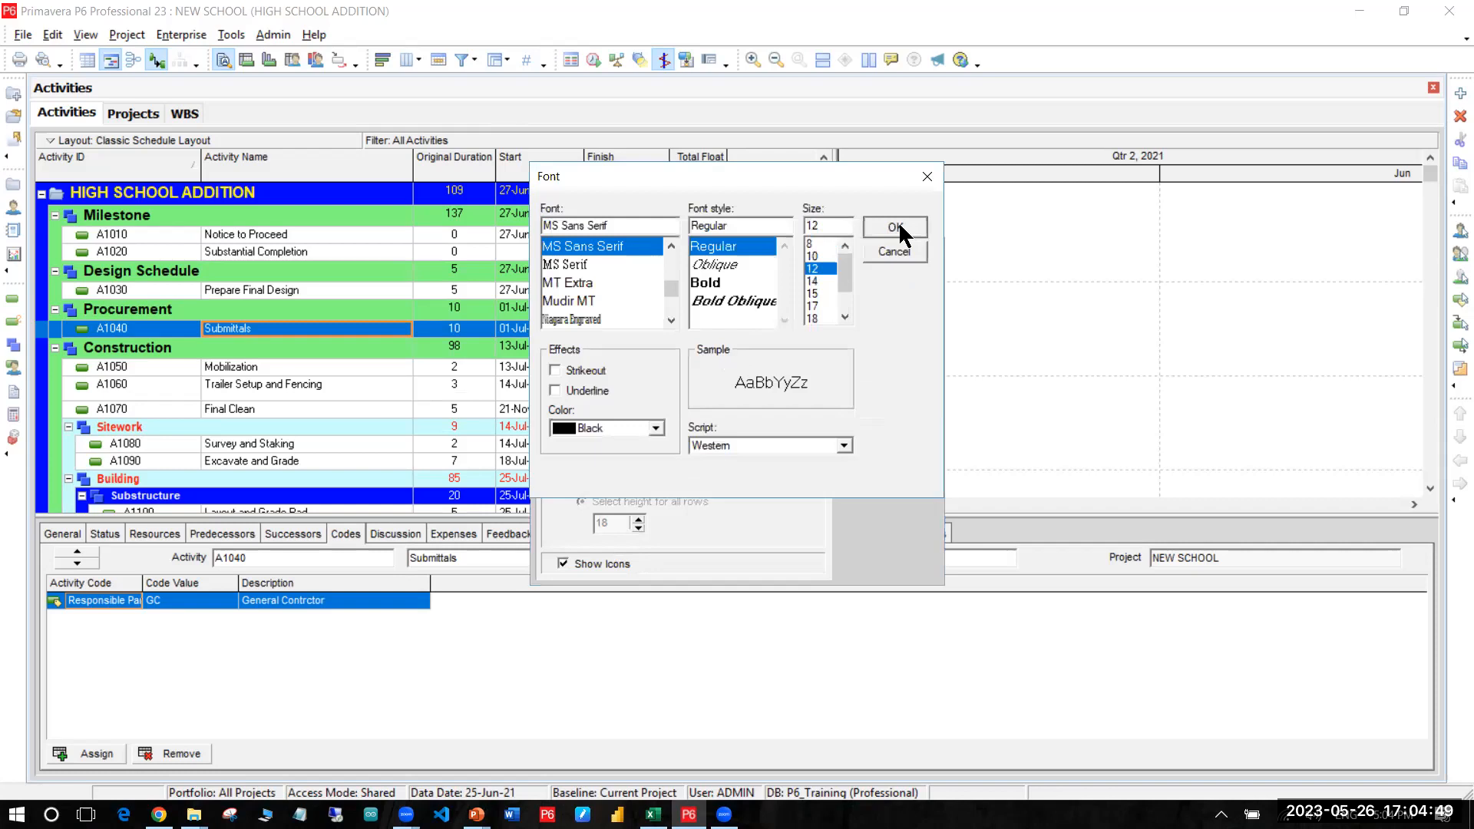
click(649, 433)
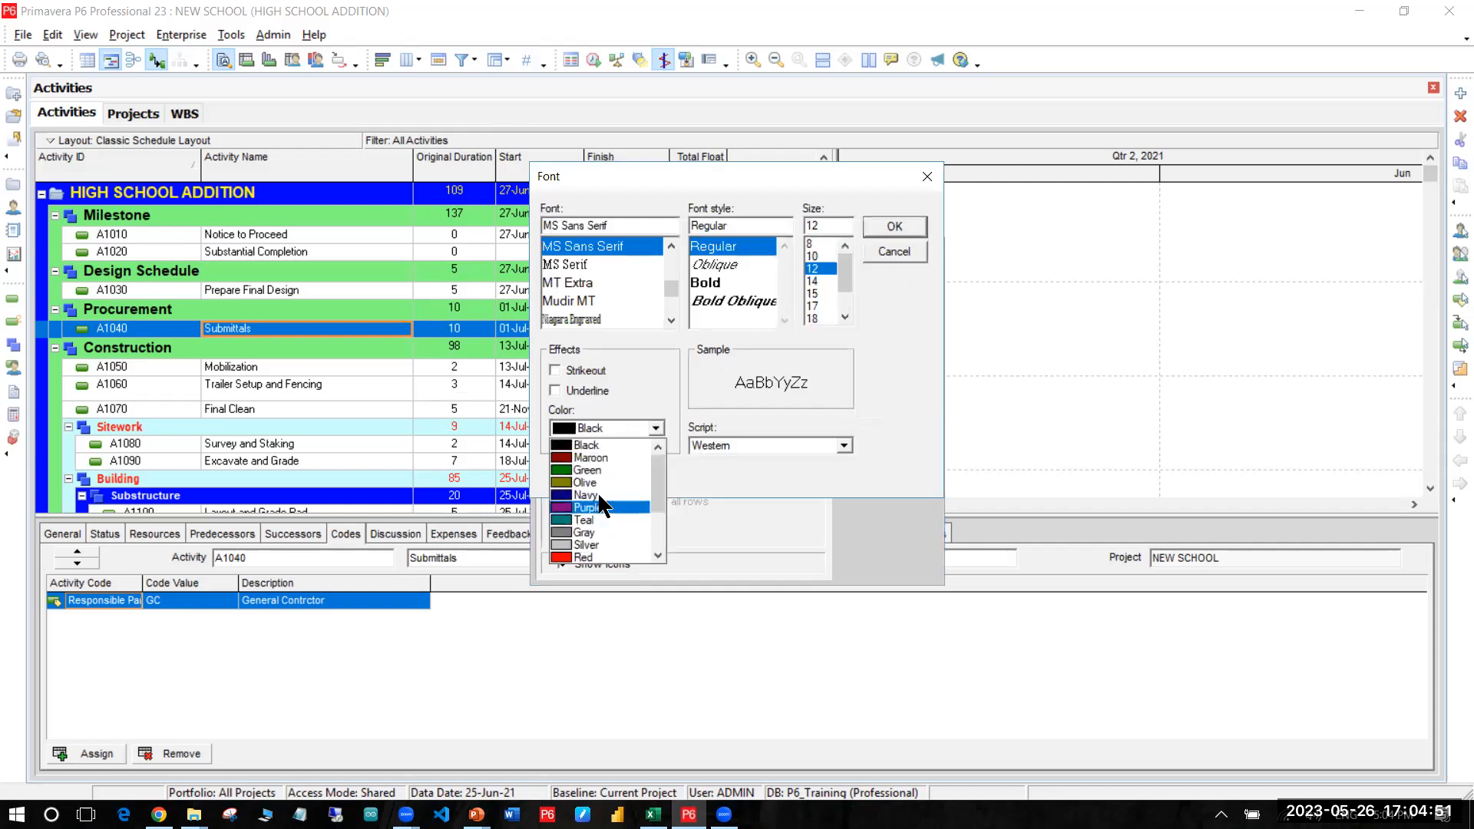
click(600, 497)
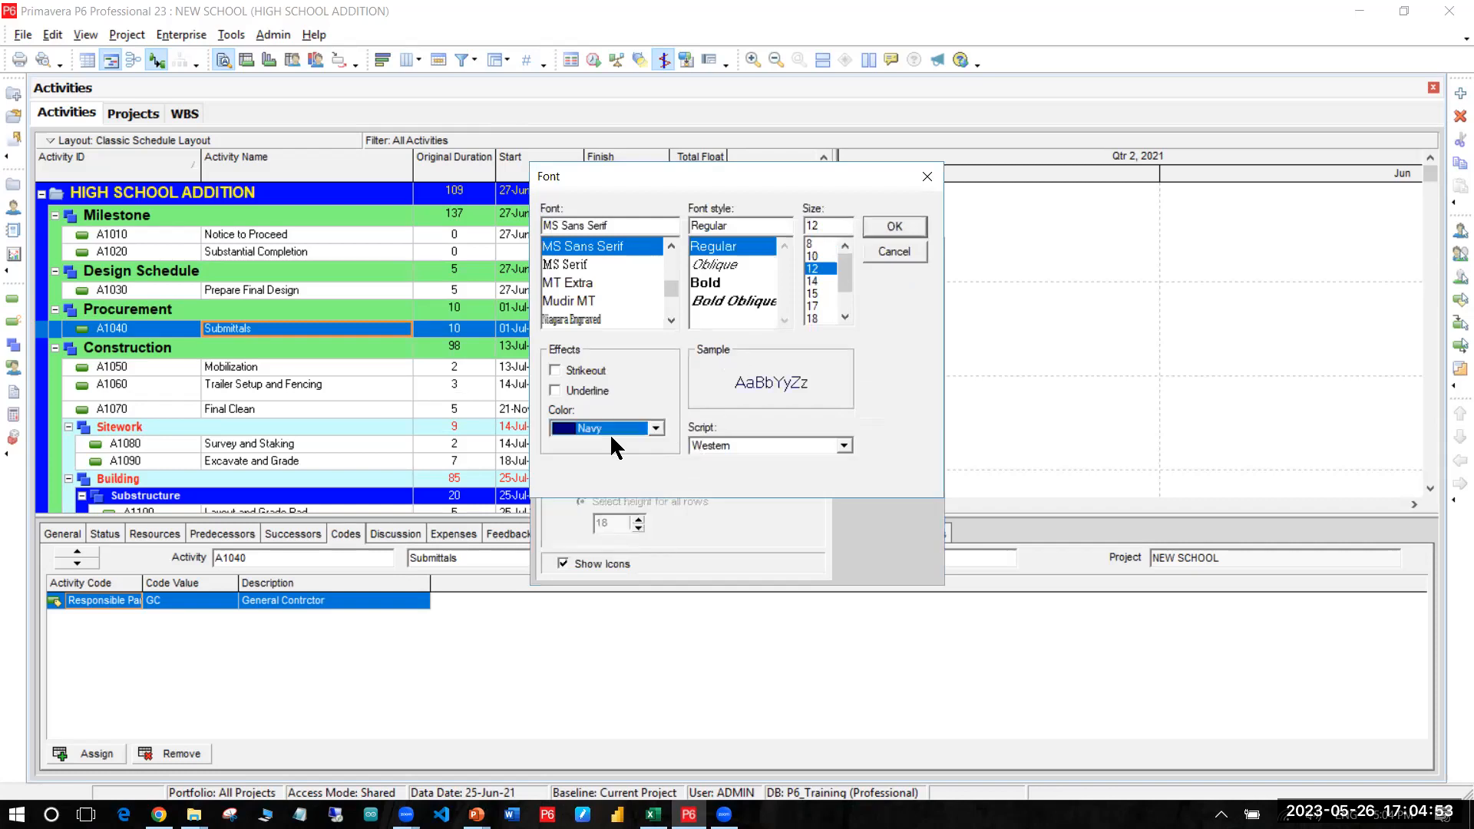
click(611, 434)
click(611, 457)
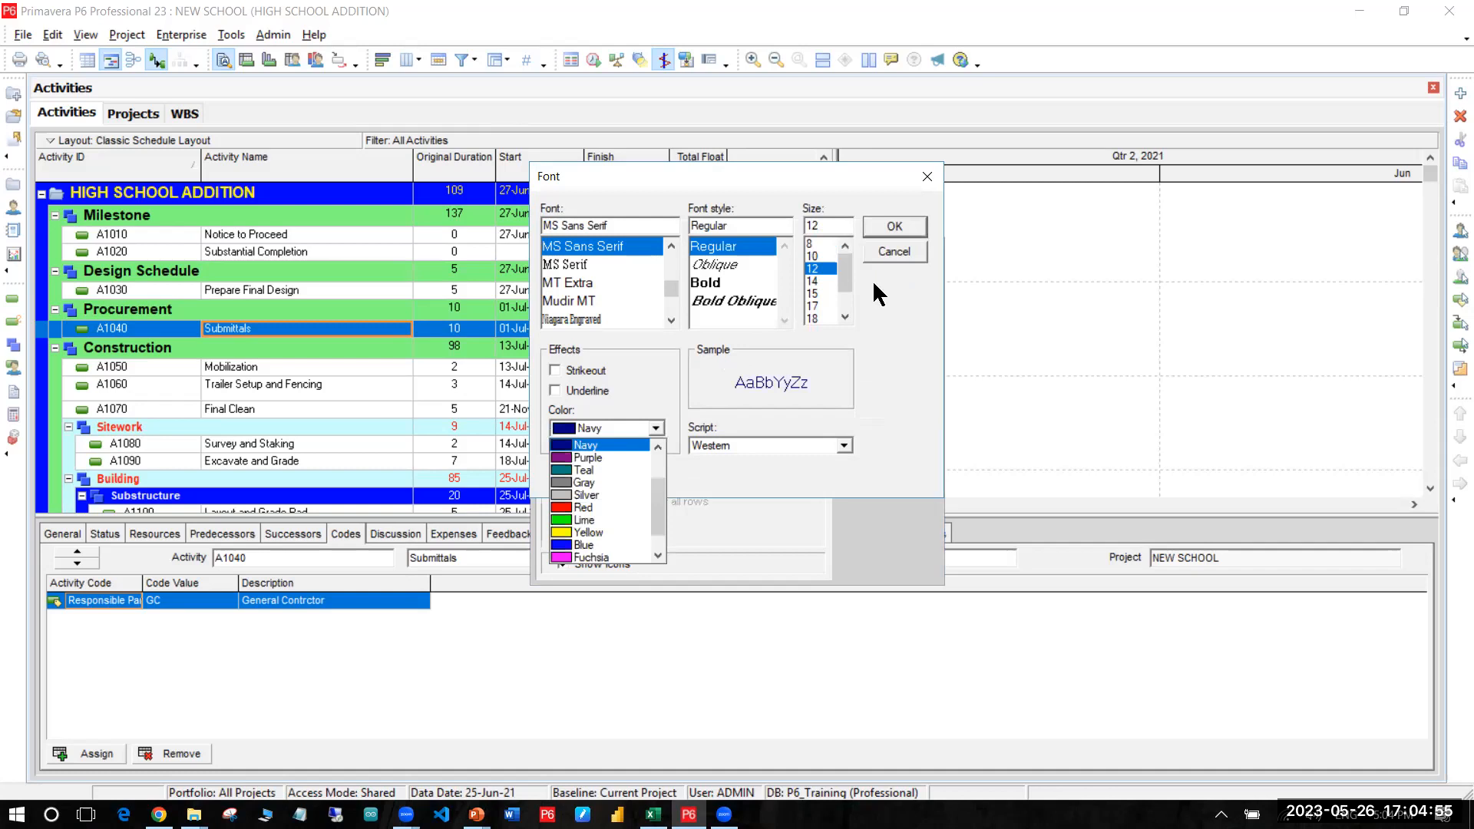
click(883, 227)
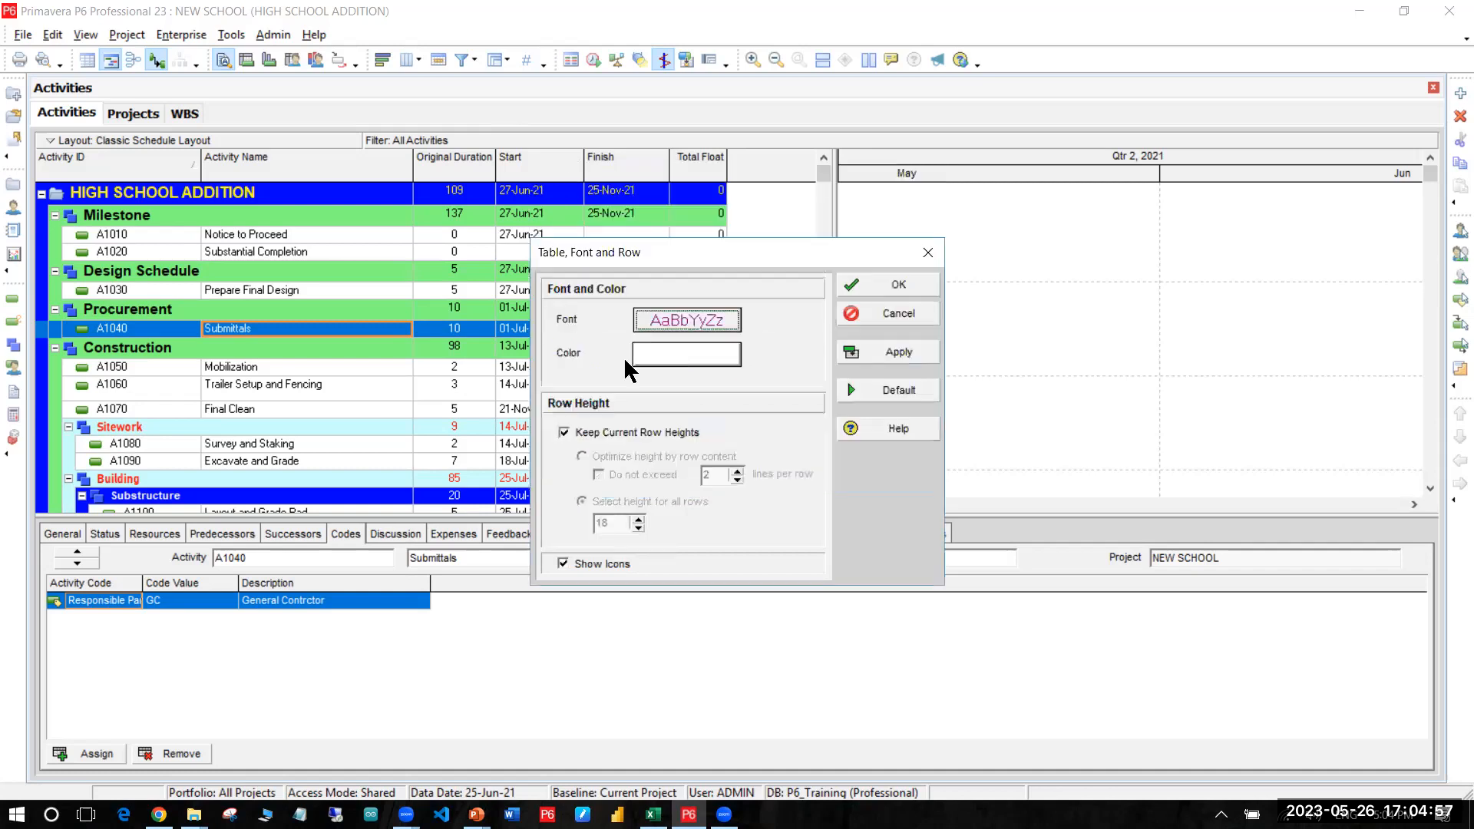
Step: Keep white as the table's background color, and apply the font settings to the activities table
click(672, 353)
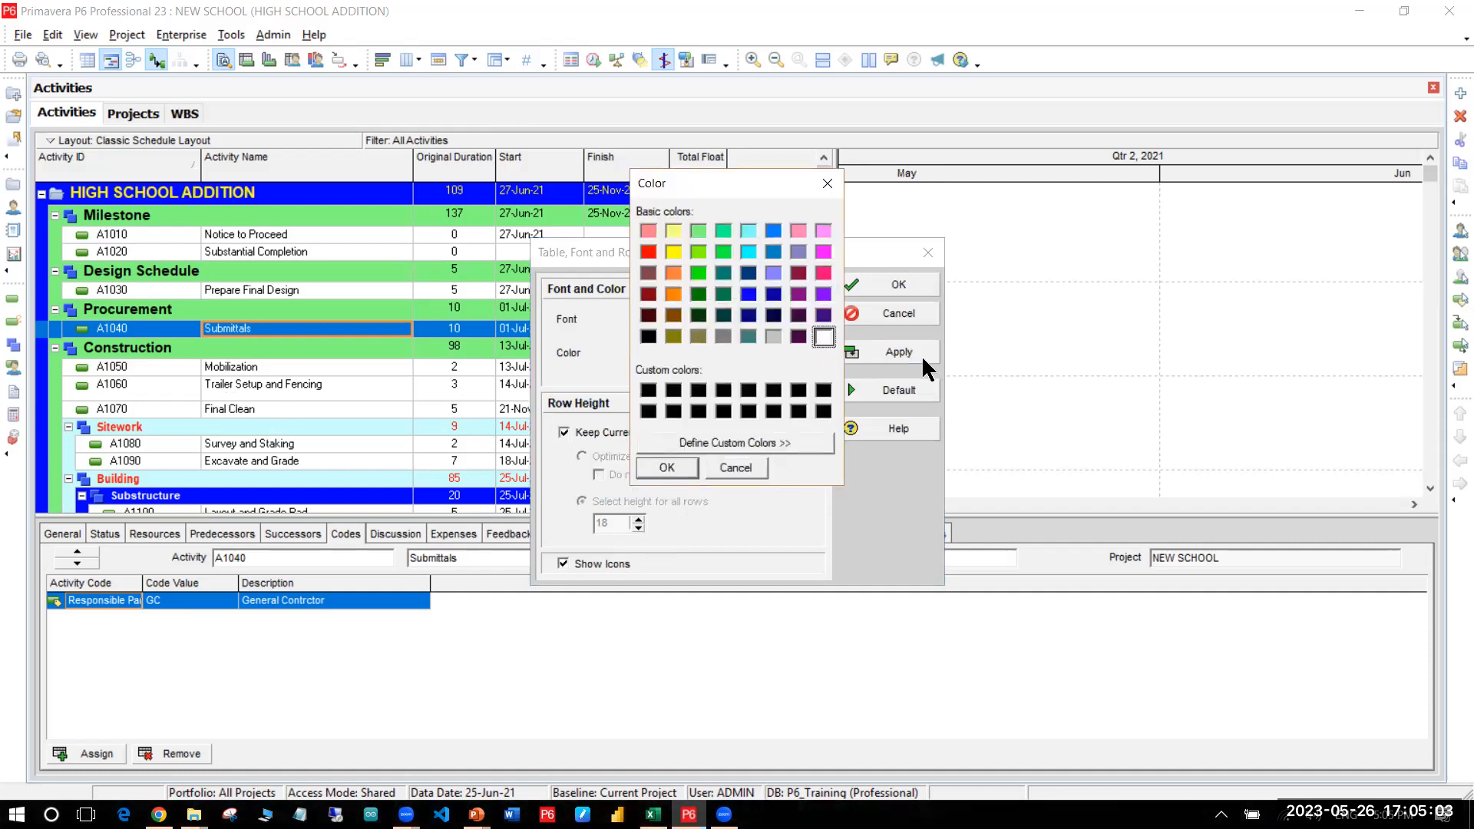
click(664, 467)
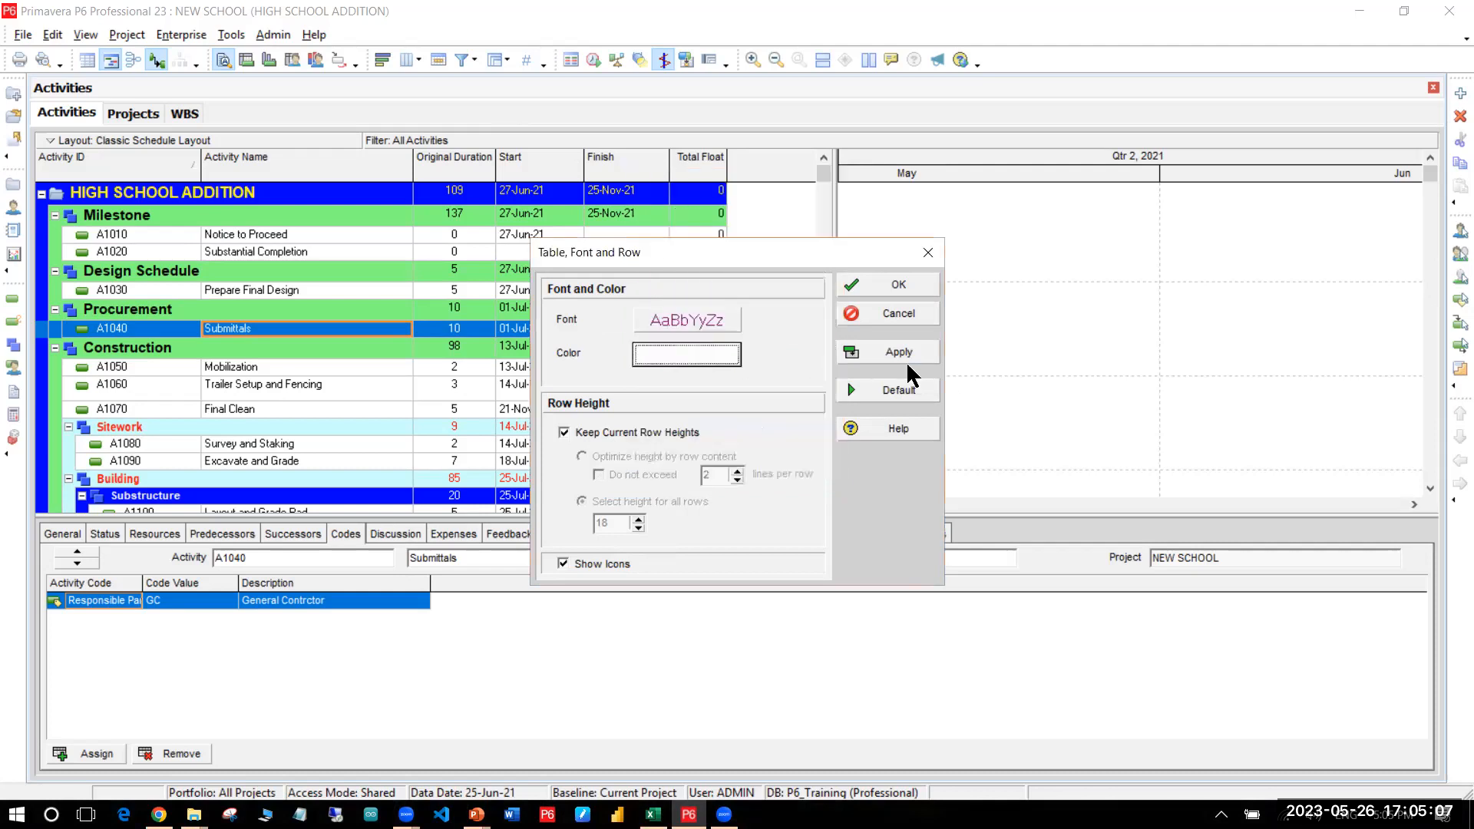
click(900, 355)
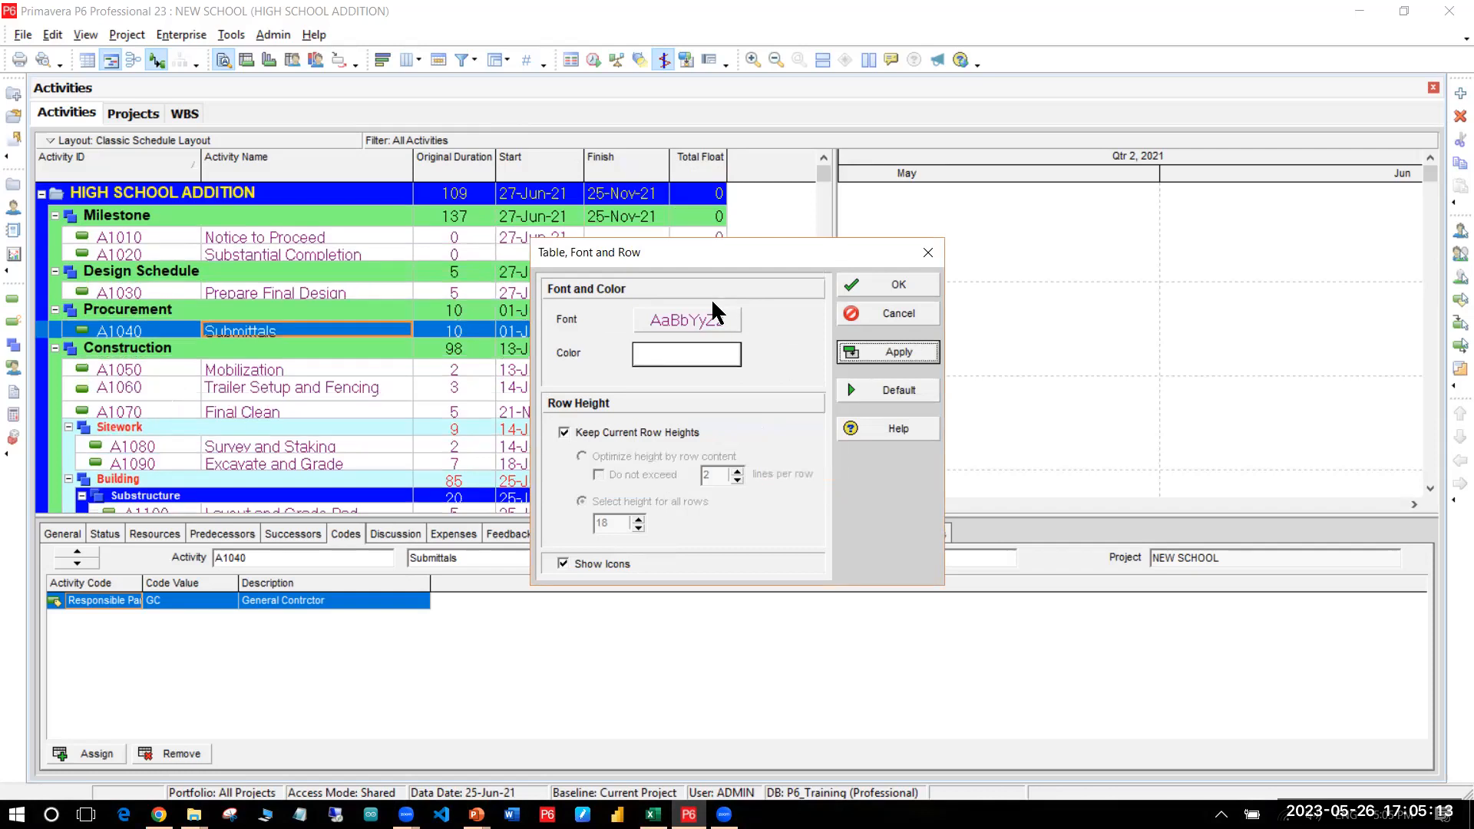
Step: Set the activities table font back to size 8 and apply it
click(717, 318)
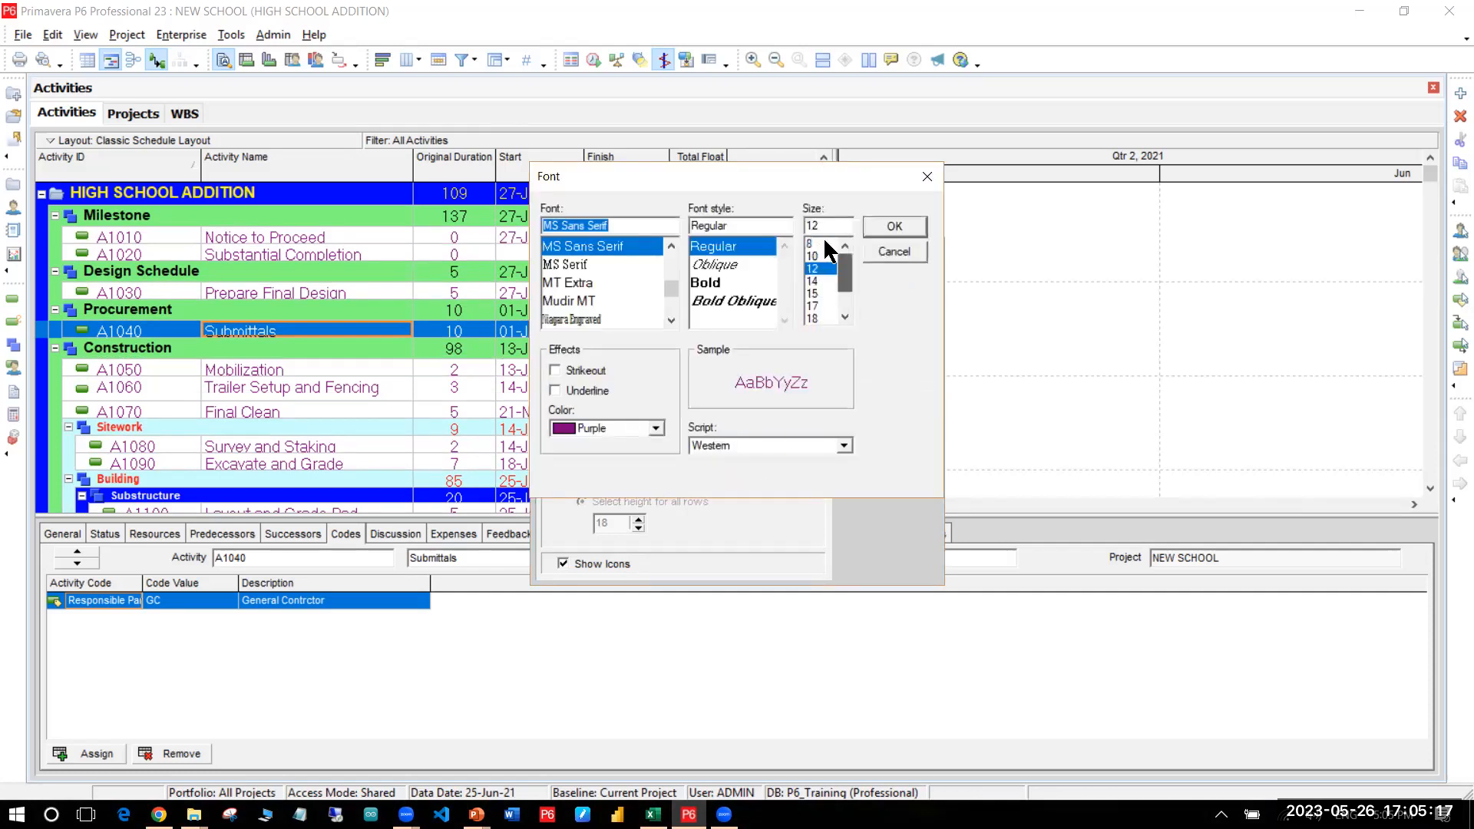
click(918, 224)
click(886, 352)
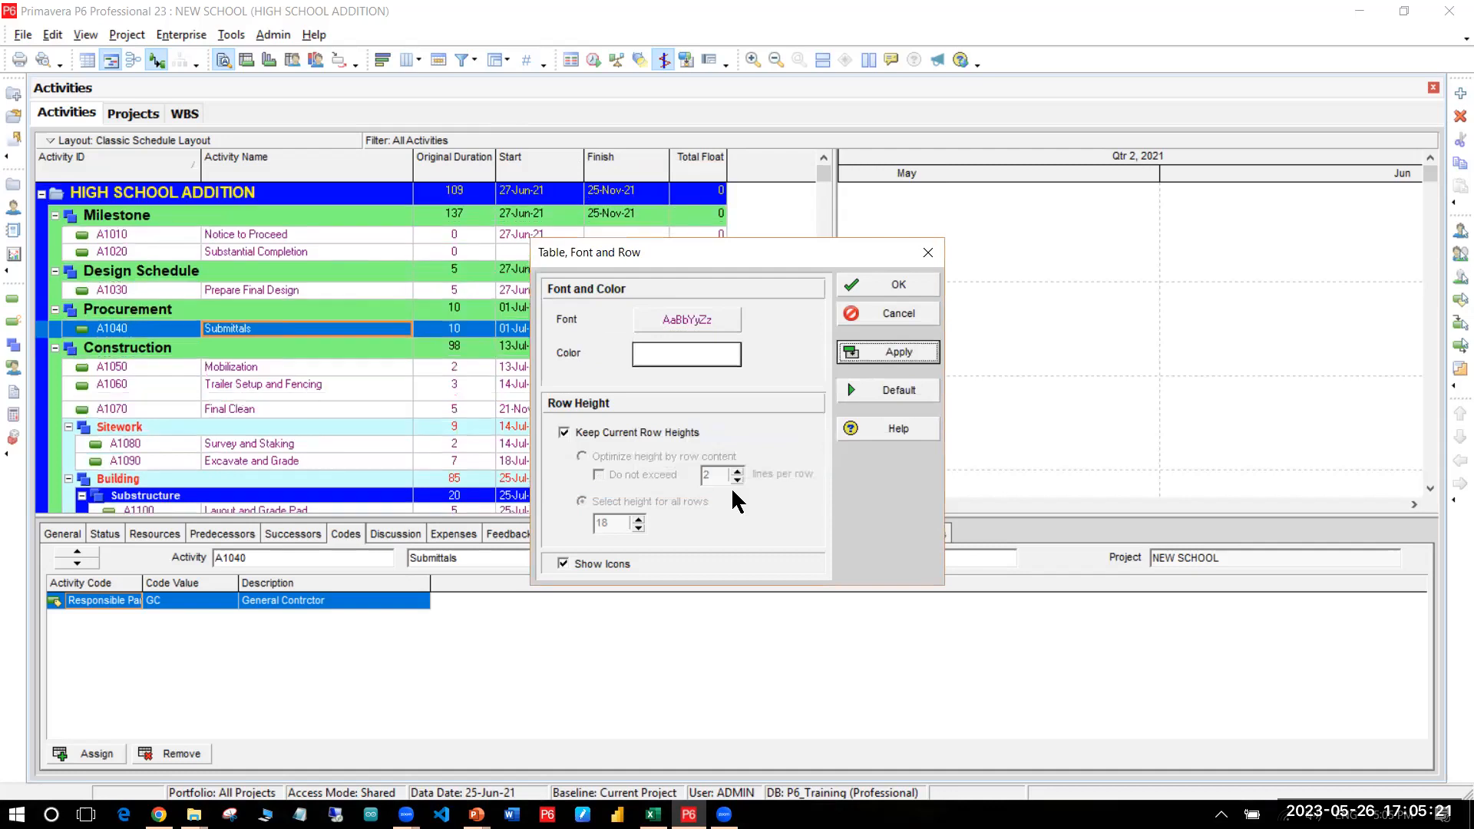
Step: Turn off Keep Current Row Heights, set the height for all rows to 25, and apply it
click(564, 433)
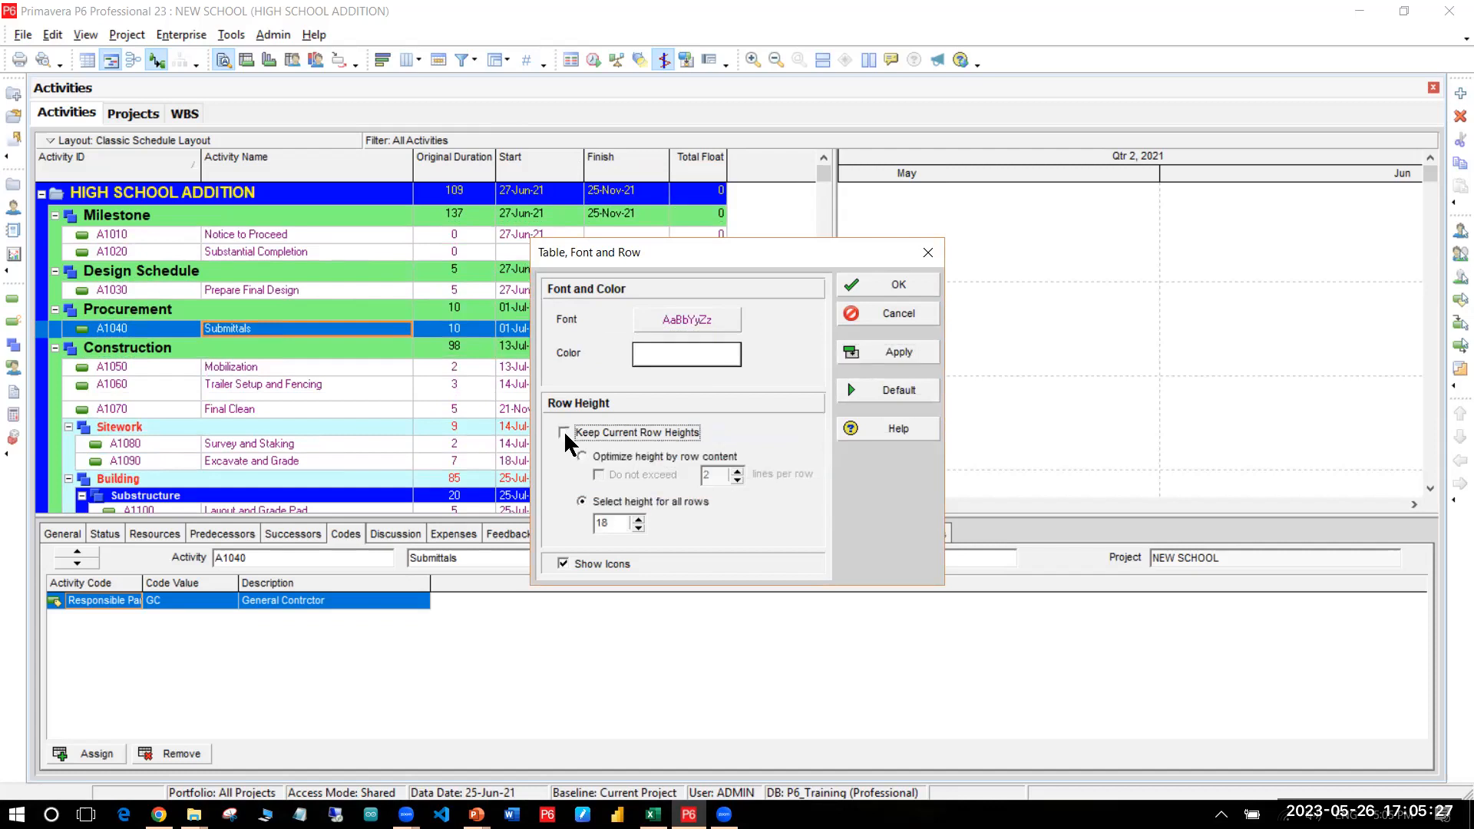
click(564, 432)
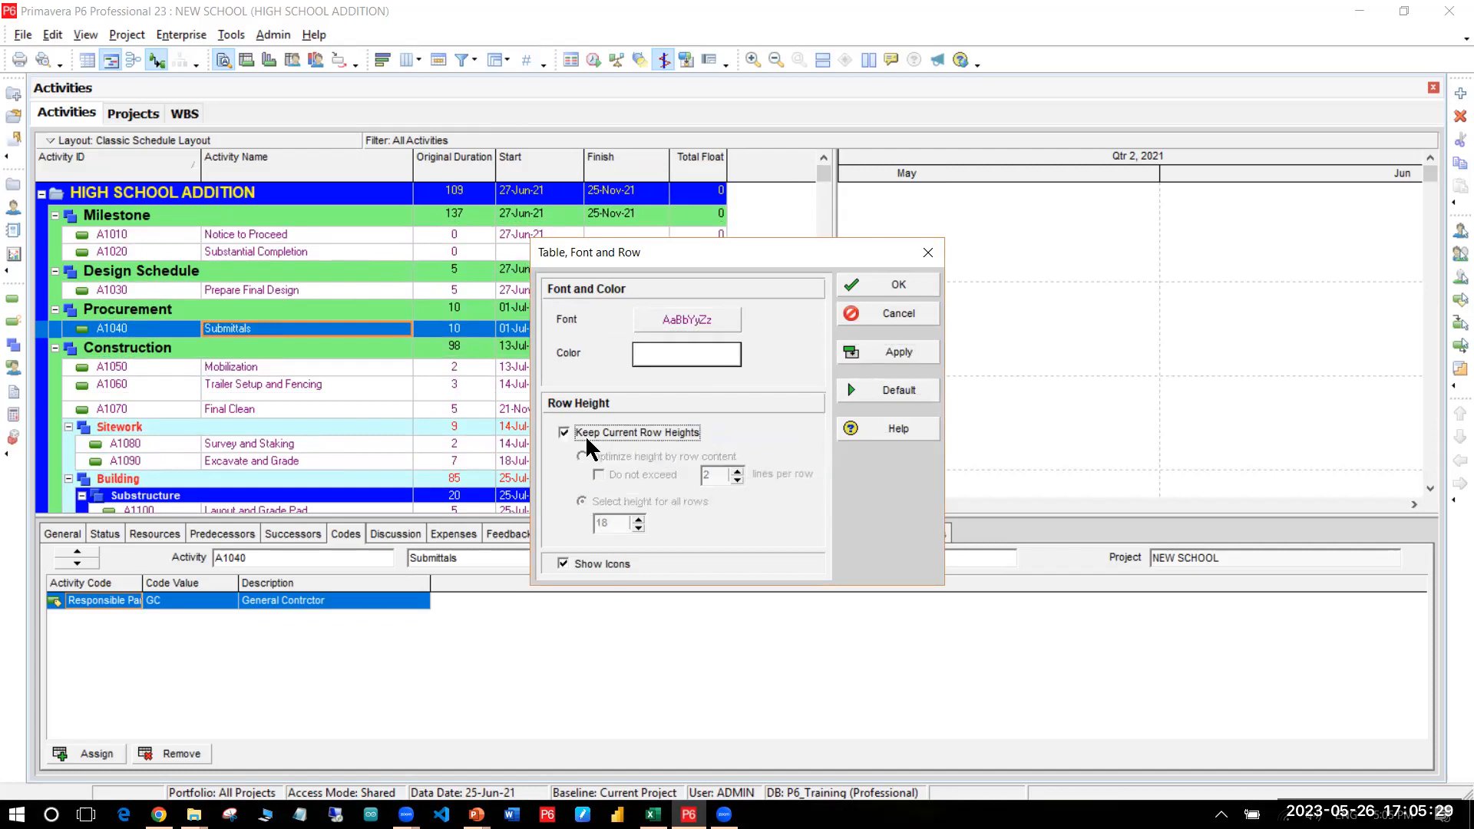
key(space)
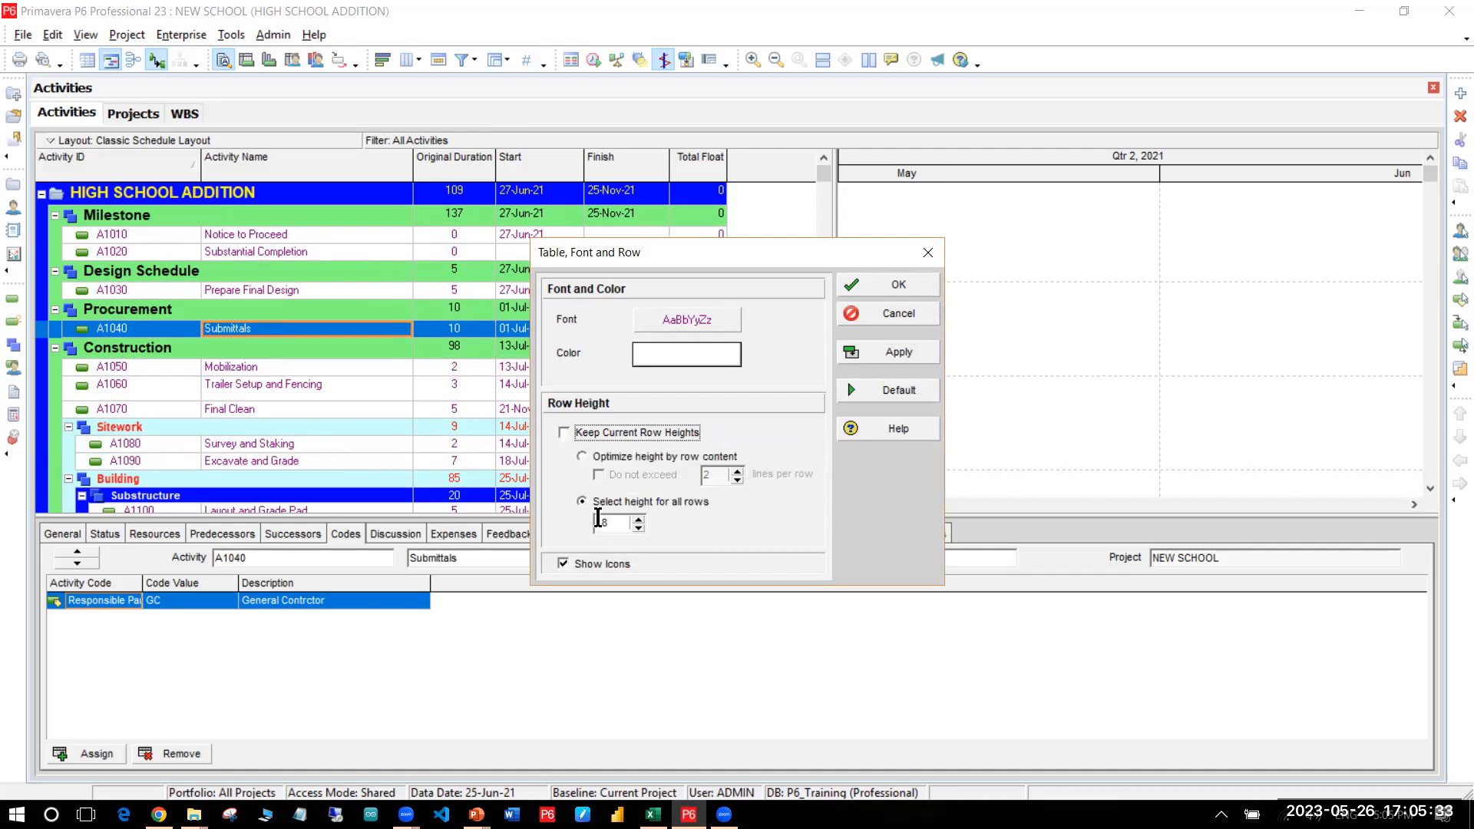
key(Tab)
text(25)
click(902, 354)
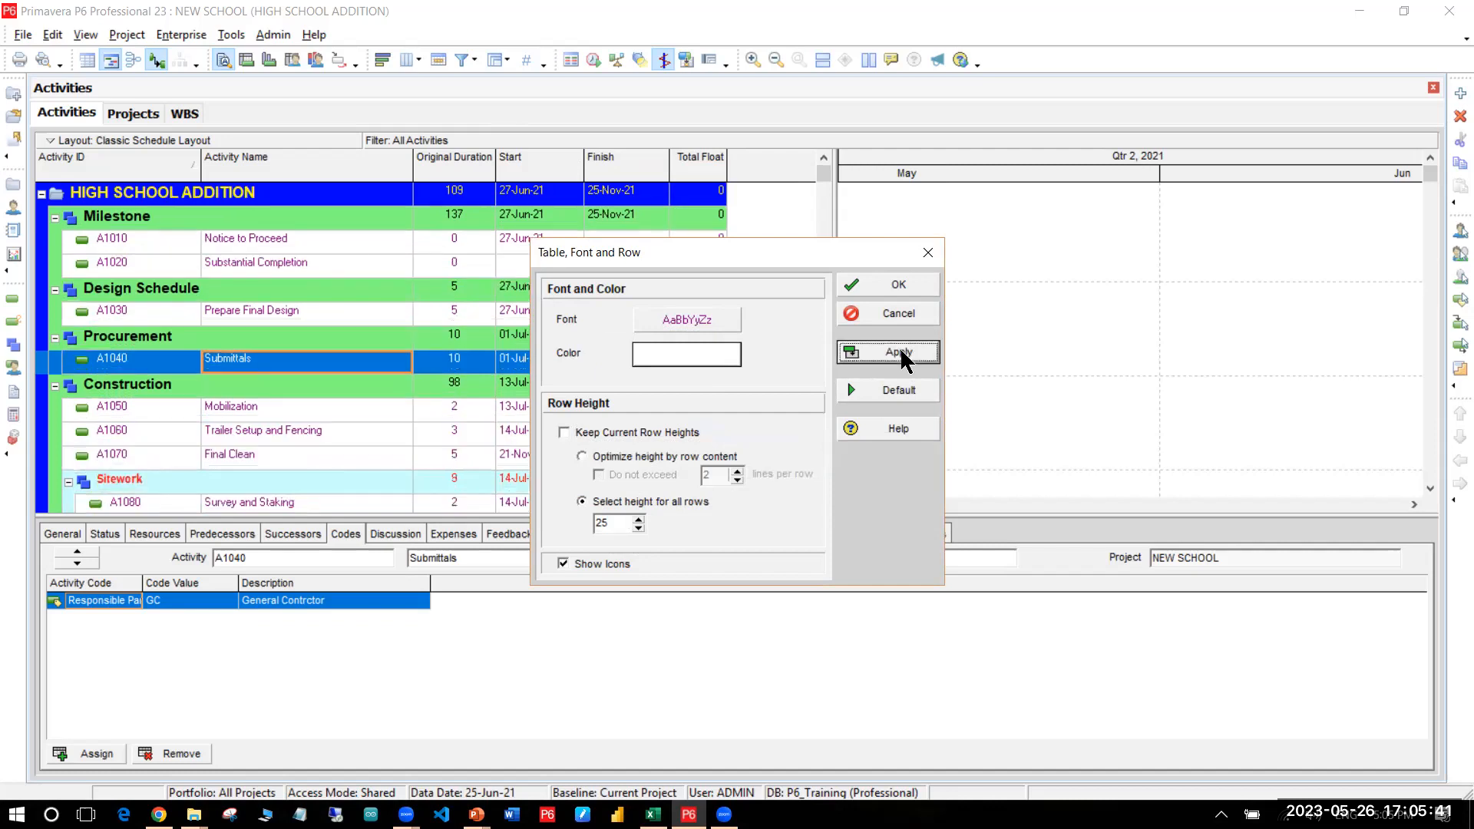
Step: Try a height of 36 for all rows and apply it to the activities table
click(637, 519)
text(36)
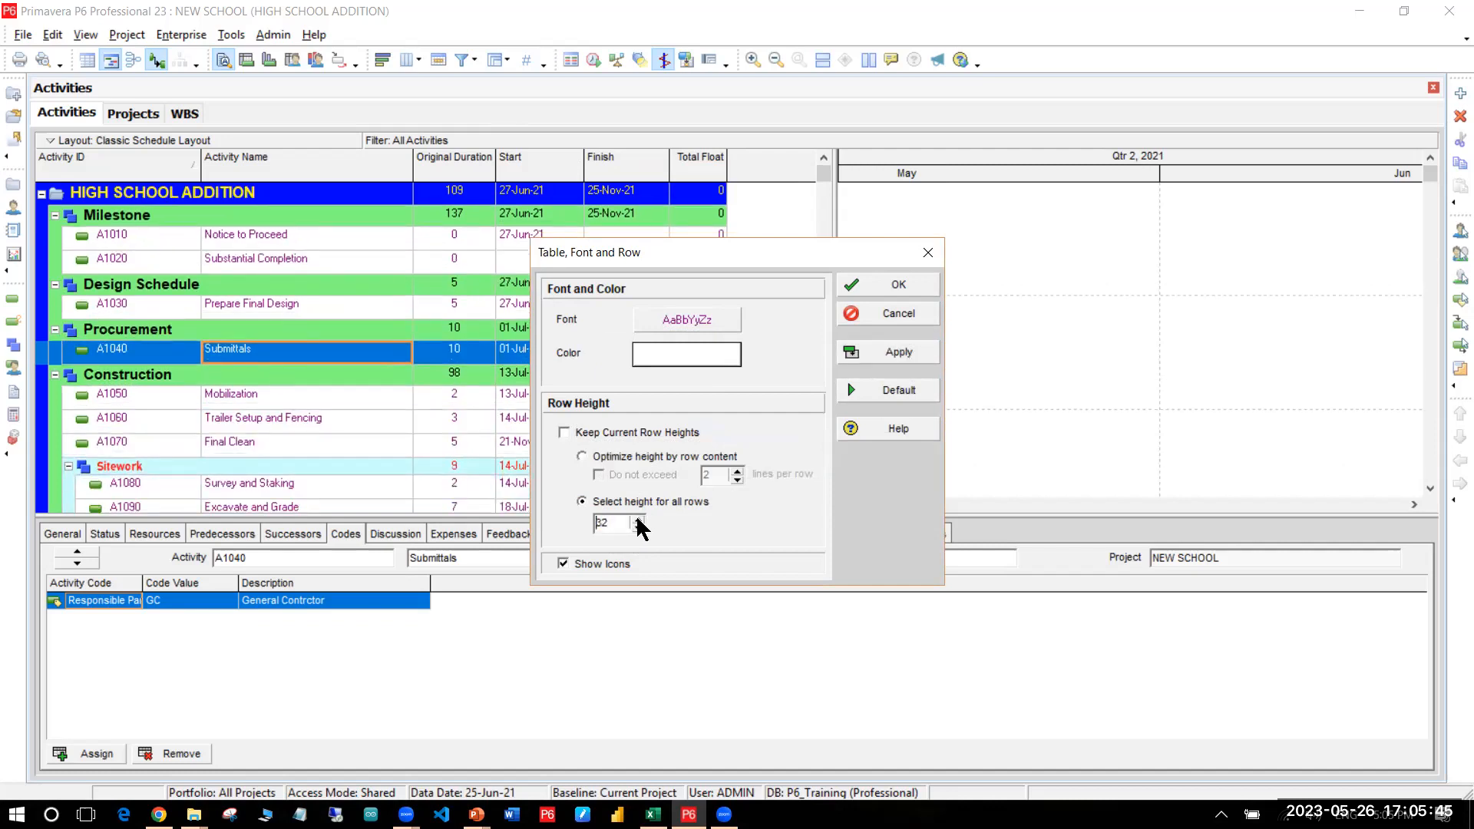
click(863, 353)
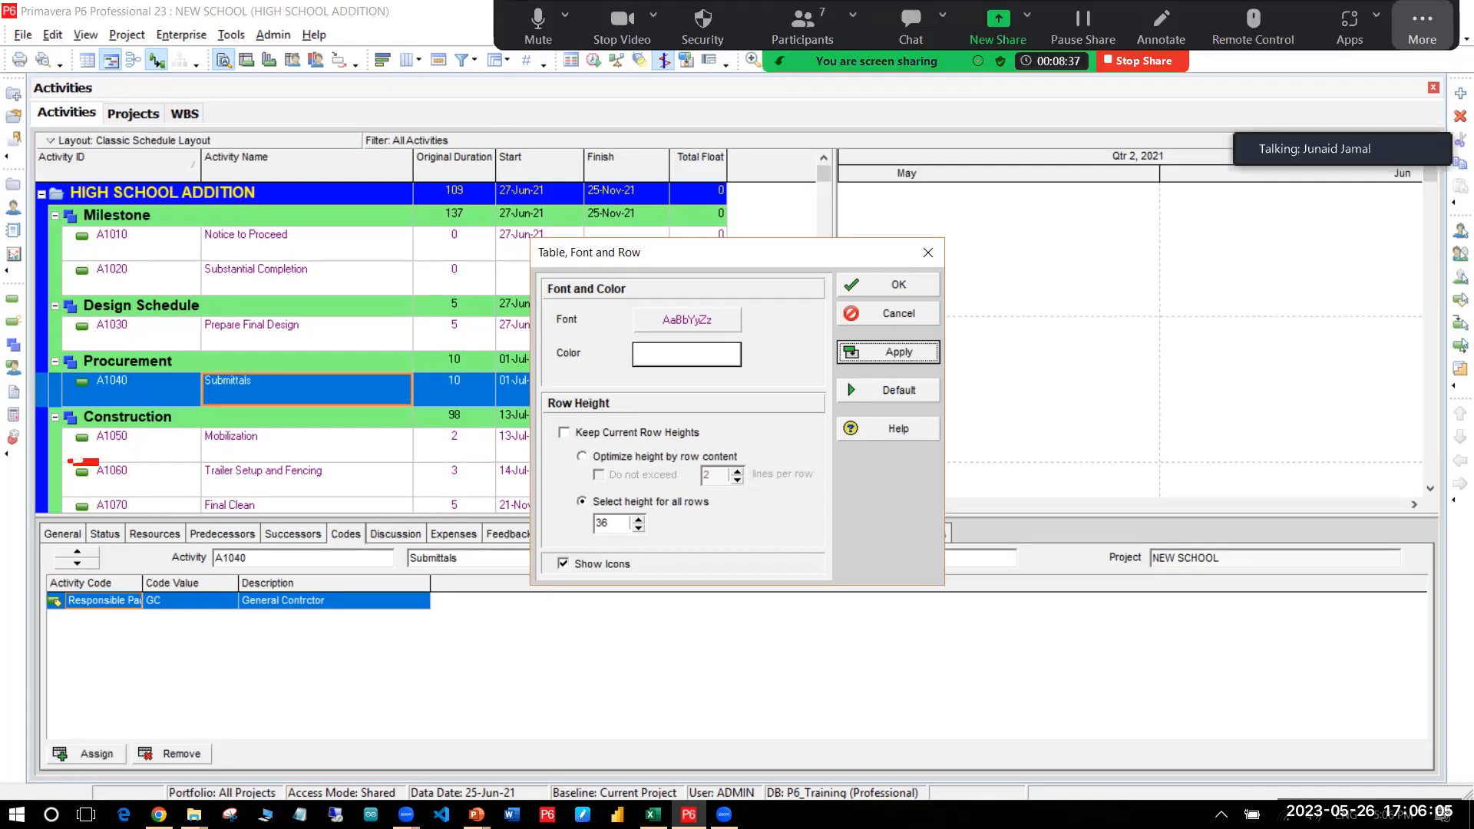
Step: Turn off Show Icons for the activities table and apply the setting
mouse_move(95, 464)
mouse_down()
mouse_move(77, 483)
mouse_move(76, 461)
mouse_up()
click(589, 565)
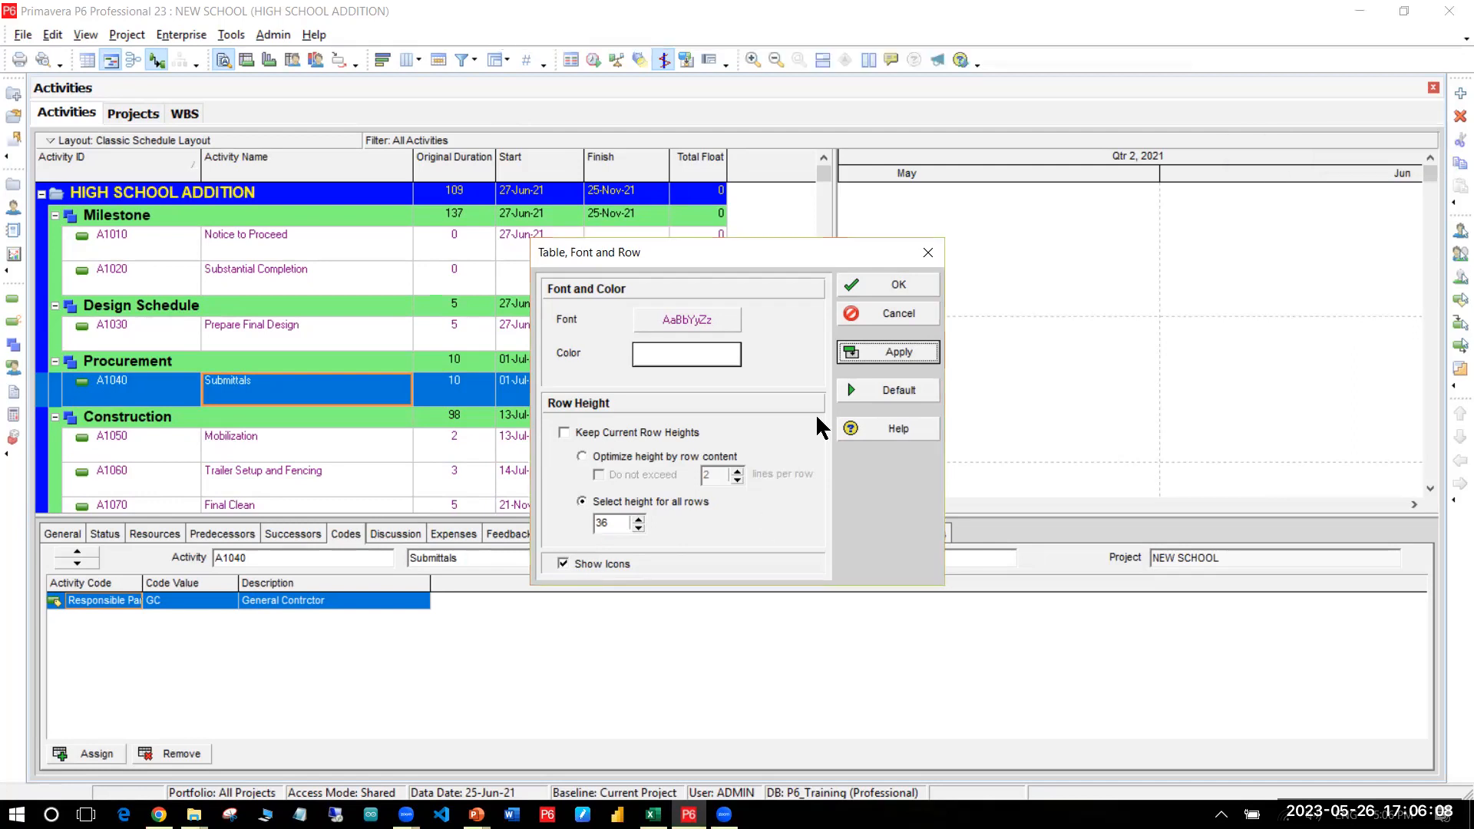
click(871, 358)
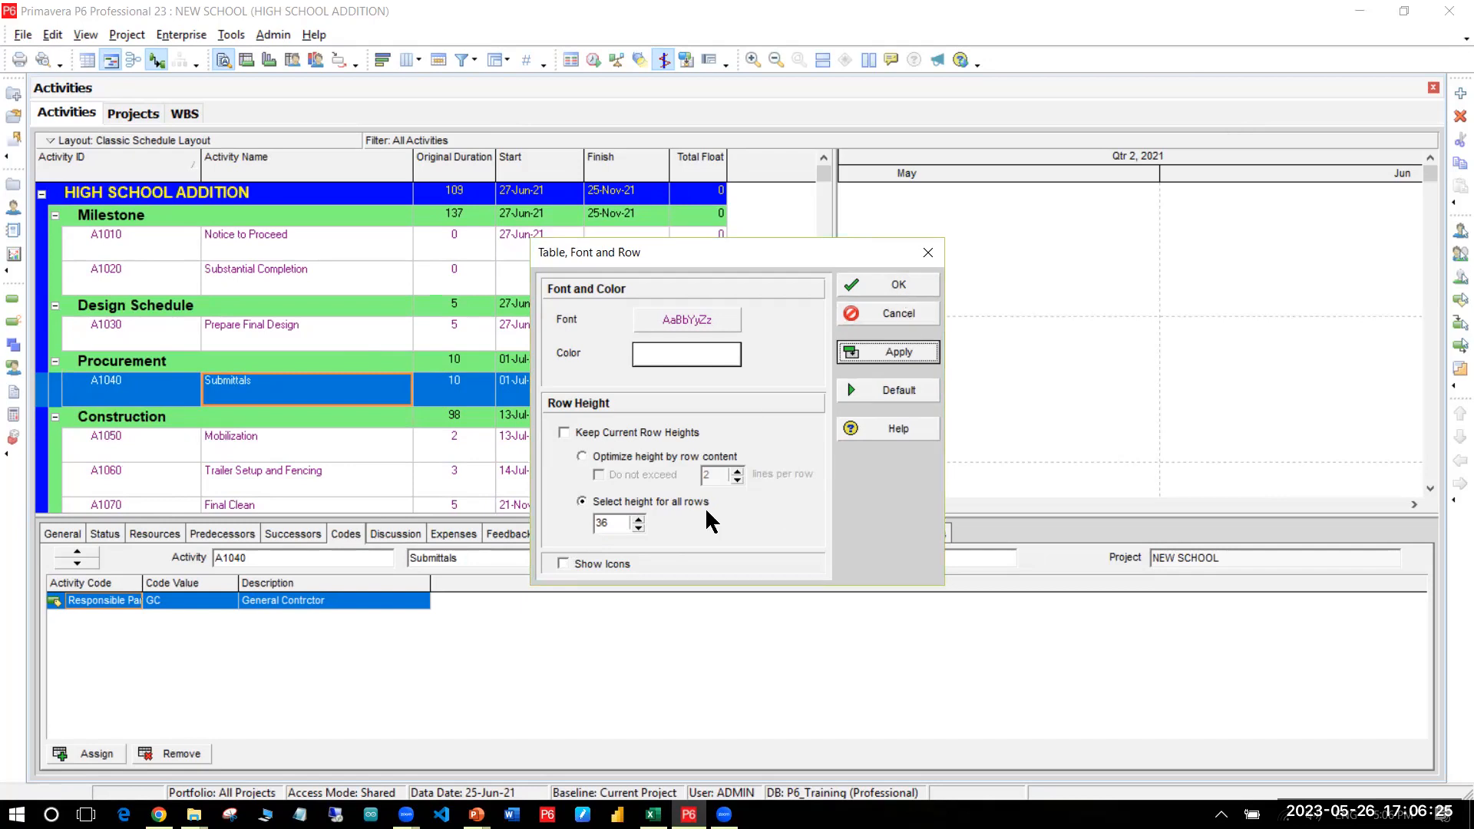
Step: Return the height for all rows to 25 and accept the table font and row settings
drag(619, 523, 596, 522)
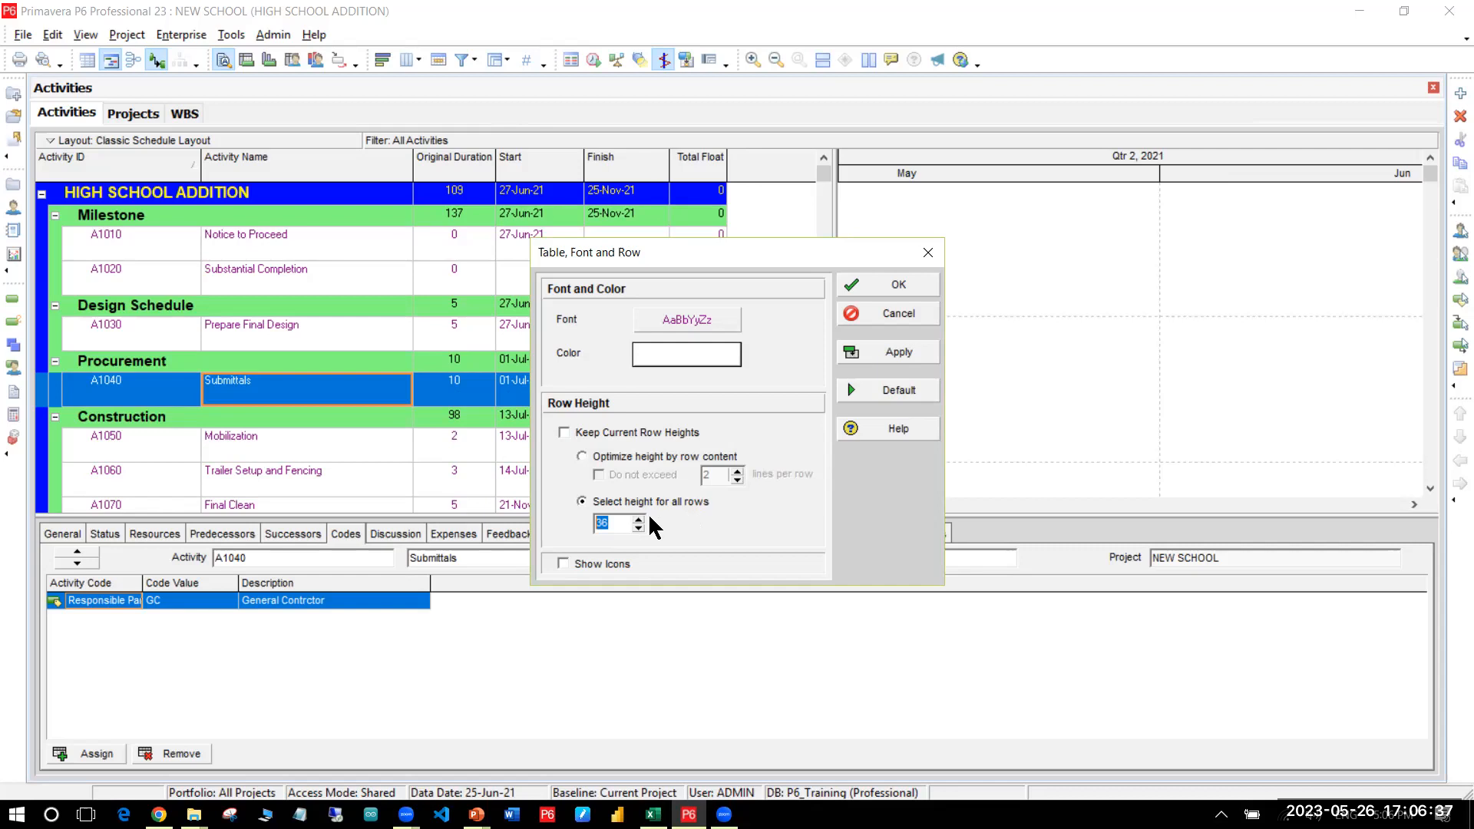
text(25)
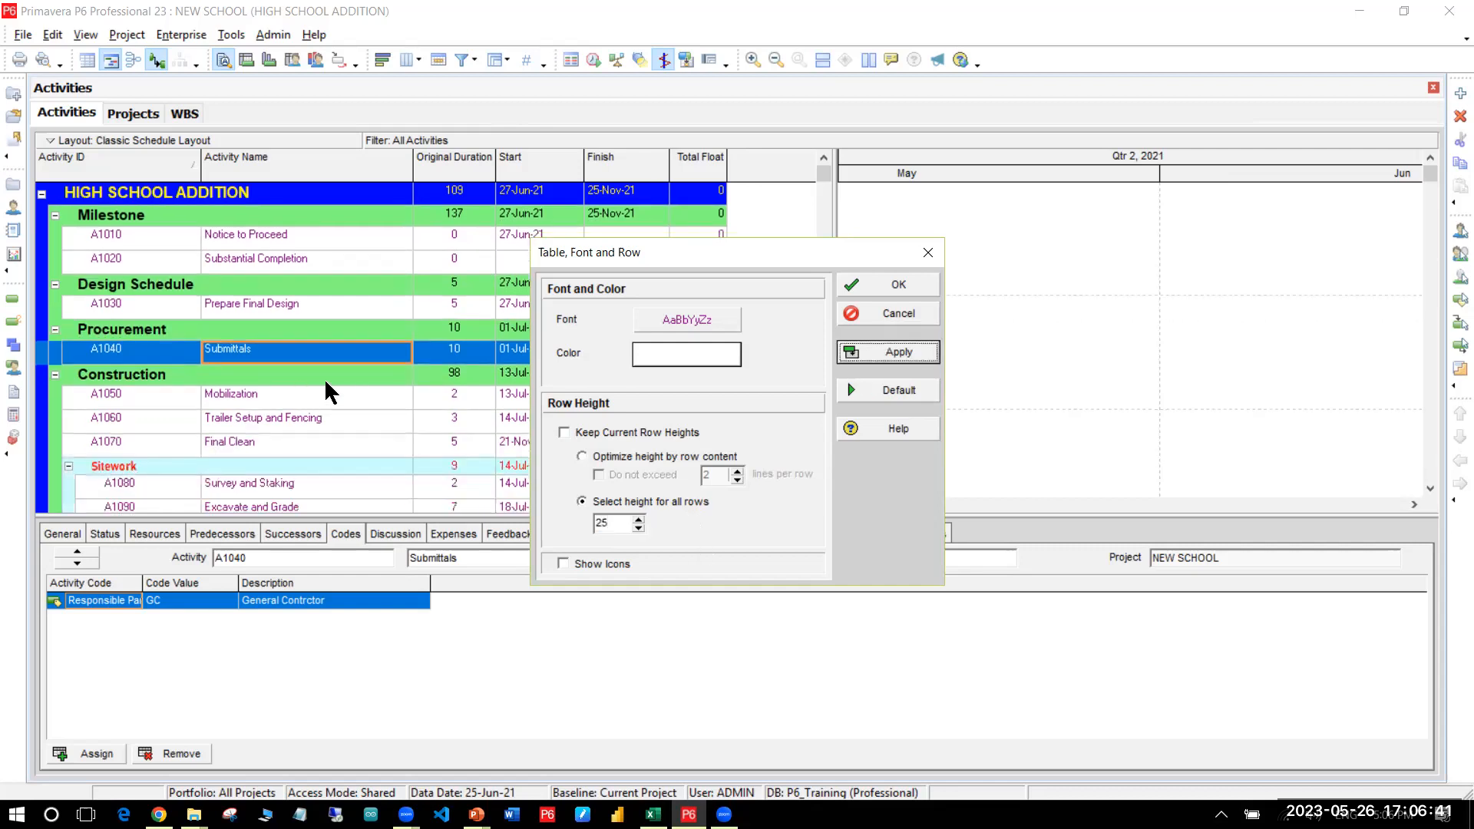
click(903, 290)
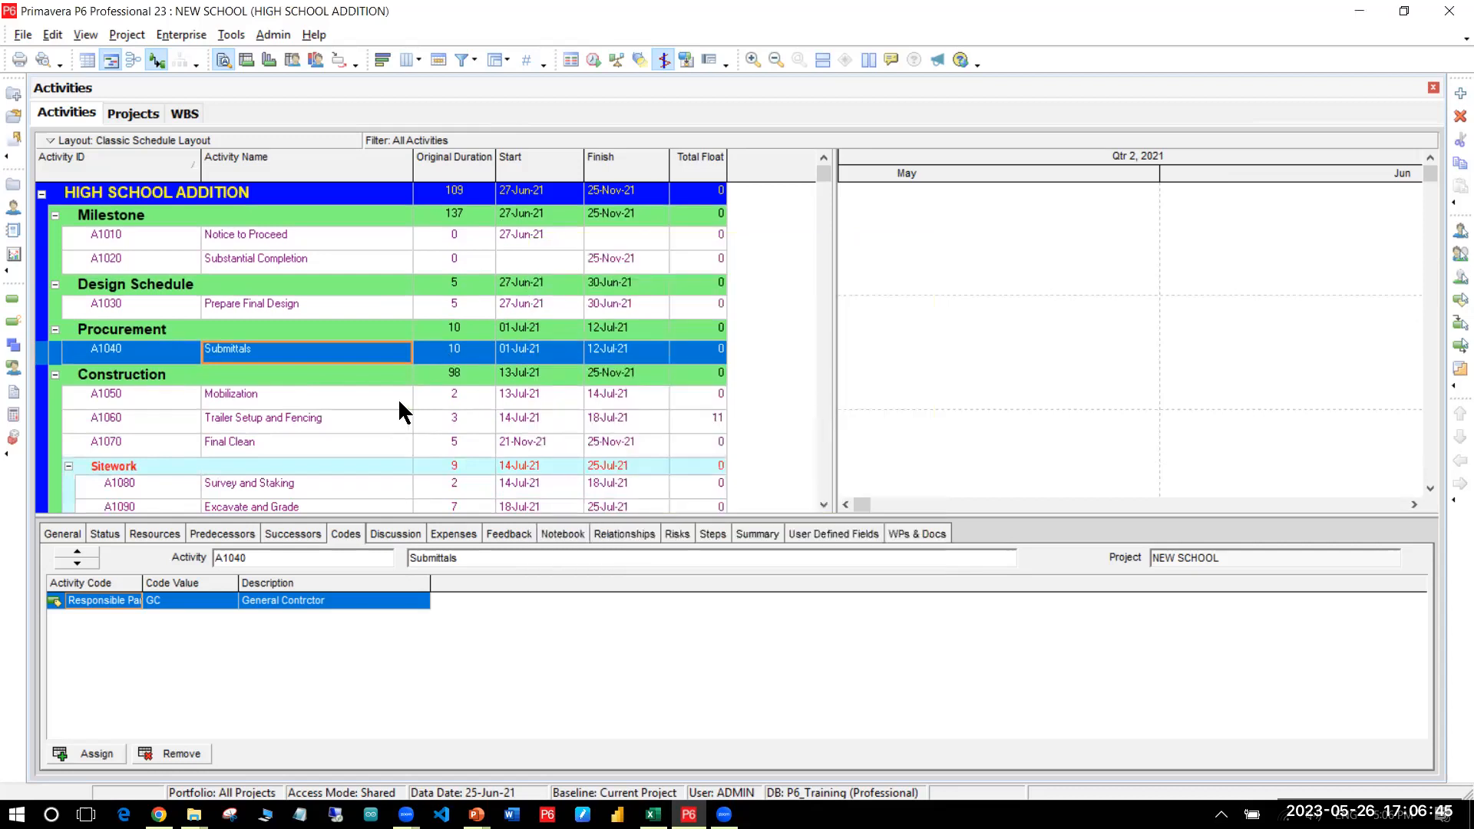
Step: Switch to PowerPoint to check the Formatting Layouts slide on customizing columns, and return to the Primavera P6 activities table
click(393, 394)
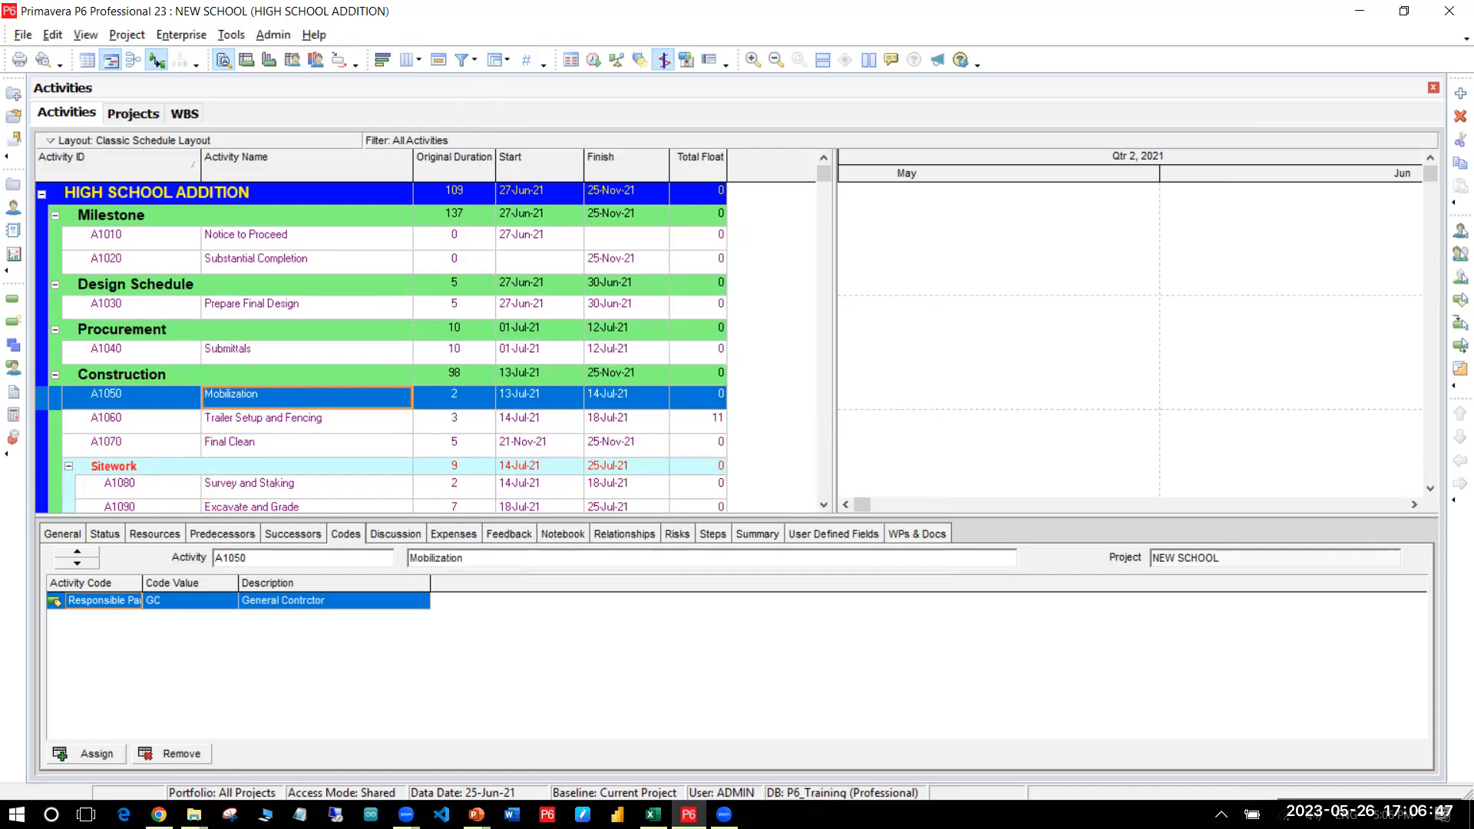
click(476, 815)
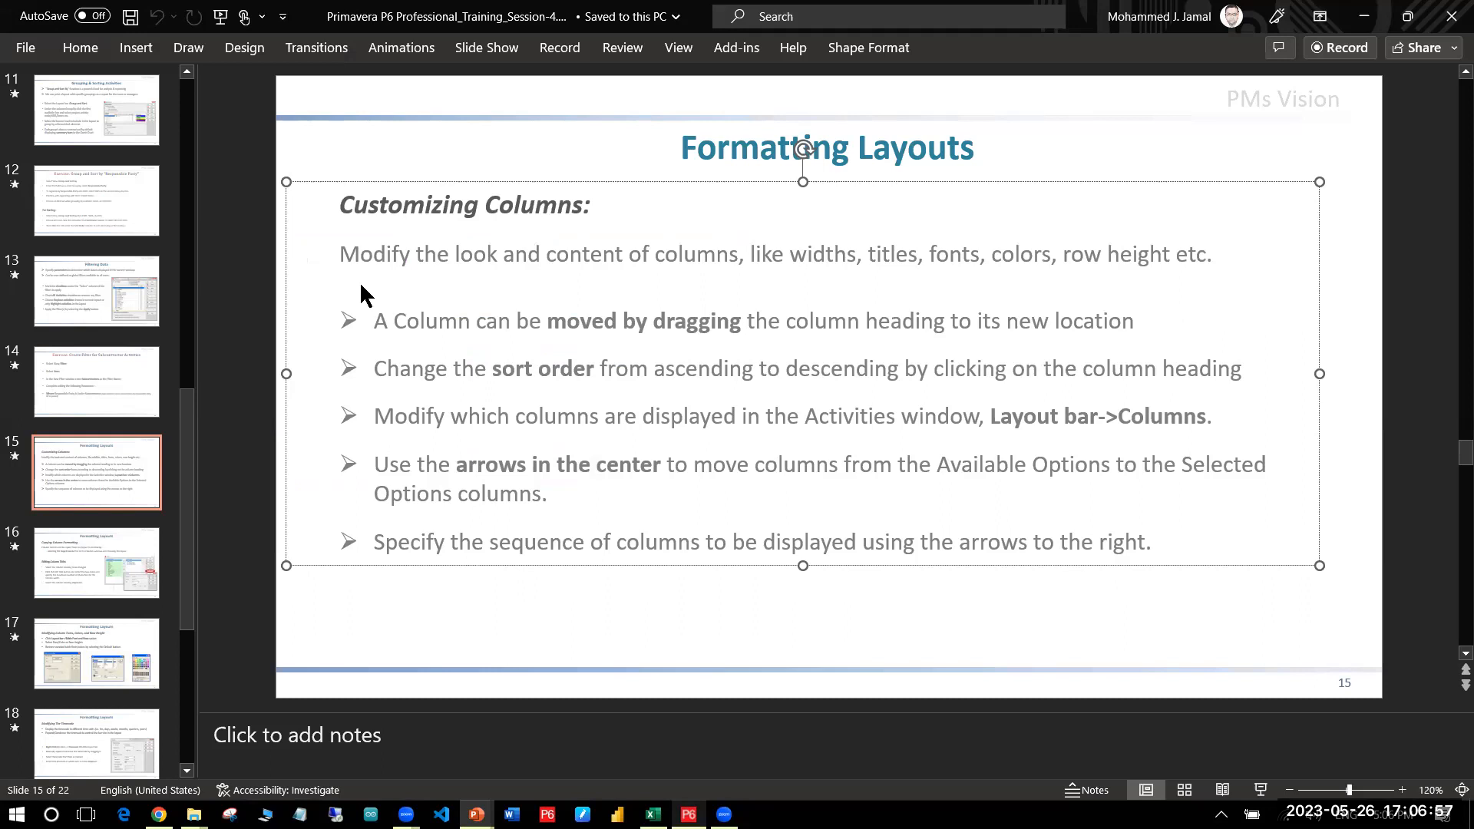
key(alt+Tab)
key(Up)
key(Up)
key(Up)
key(Up)
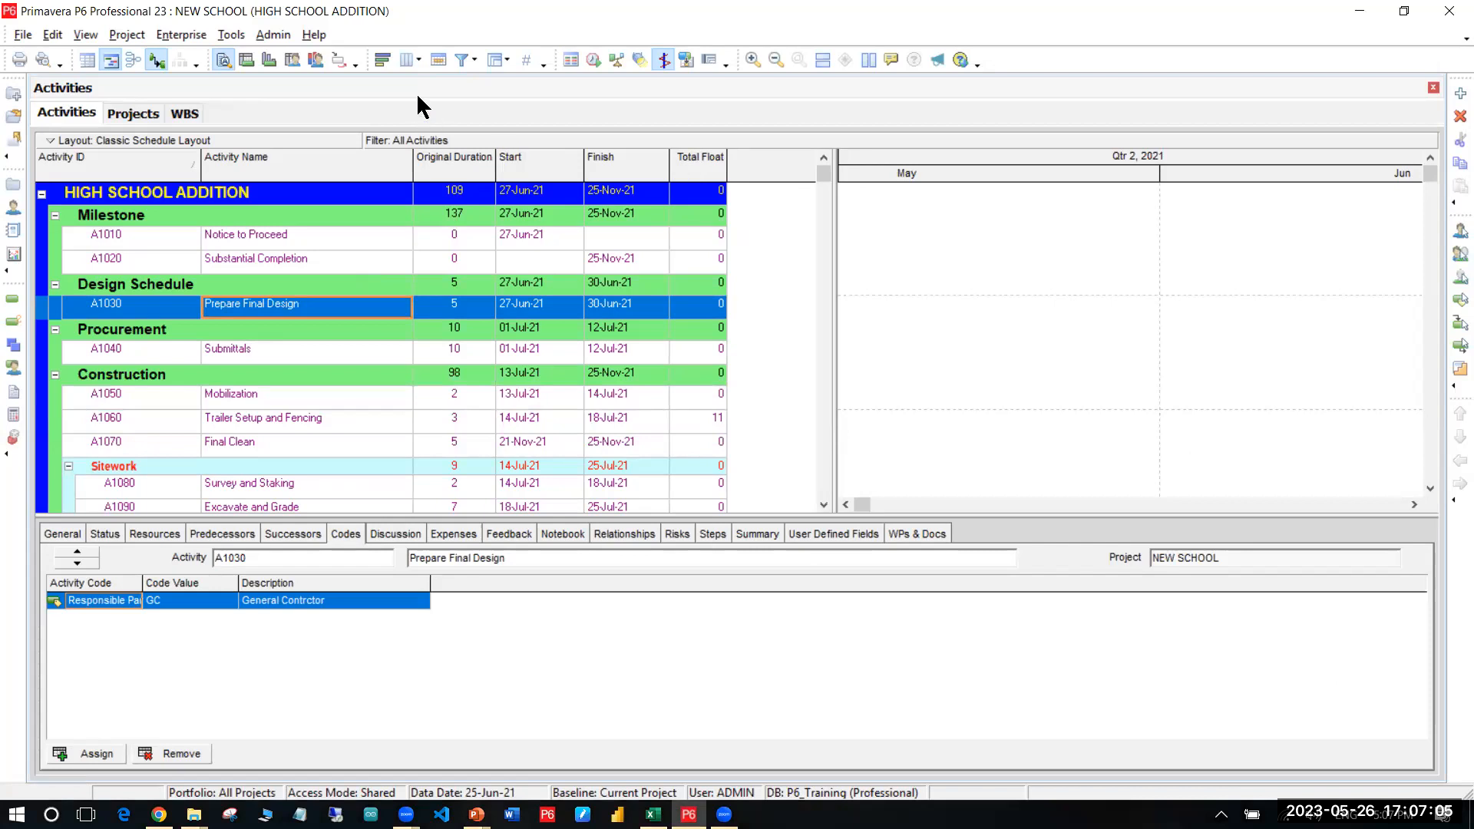
Step: Open the Columns settings and look through the available column options in the Costs category
click(408, 62)
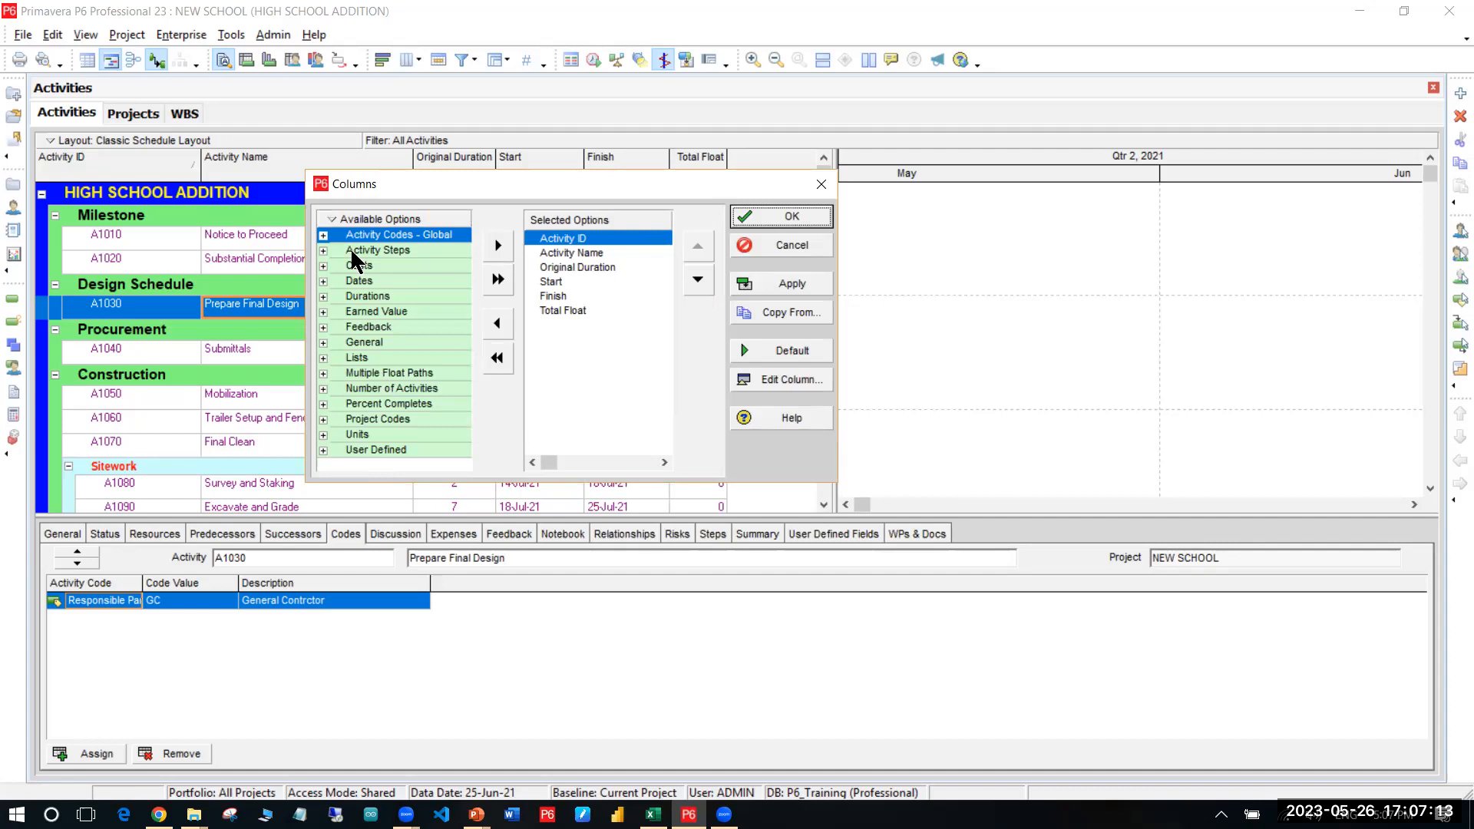
click(323, 264)
scroll(408, 352, down, 2)
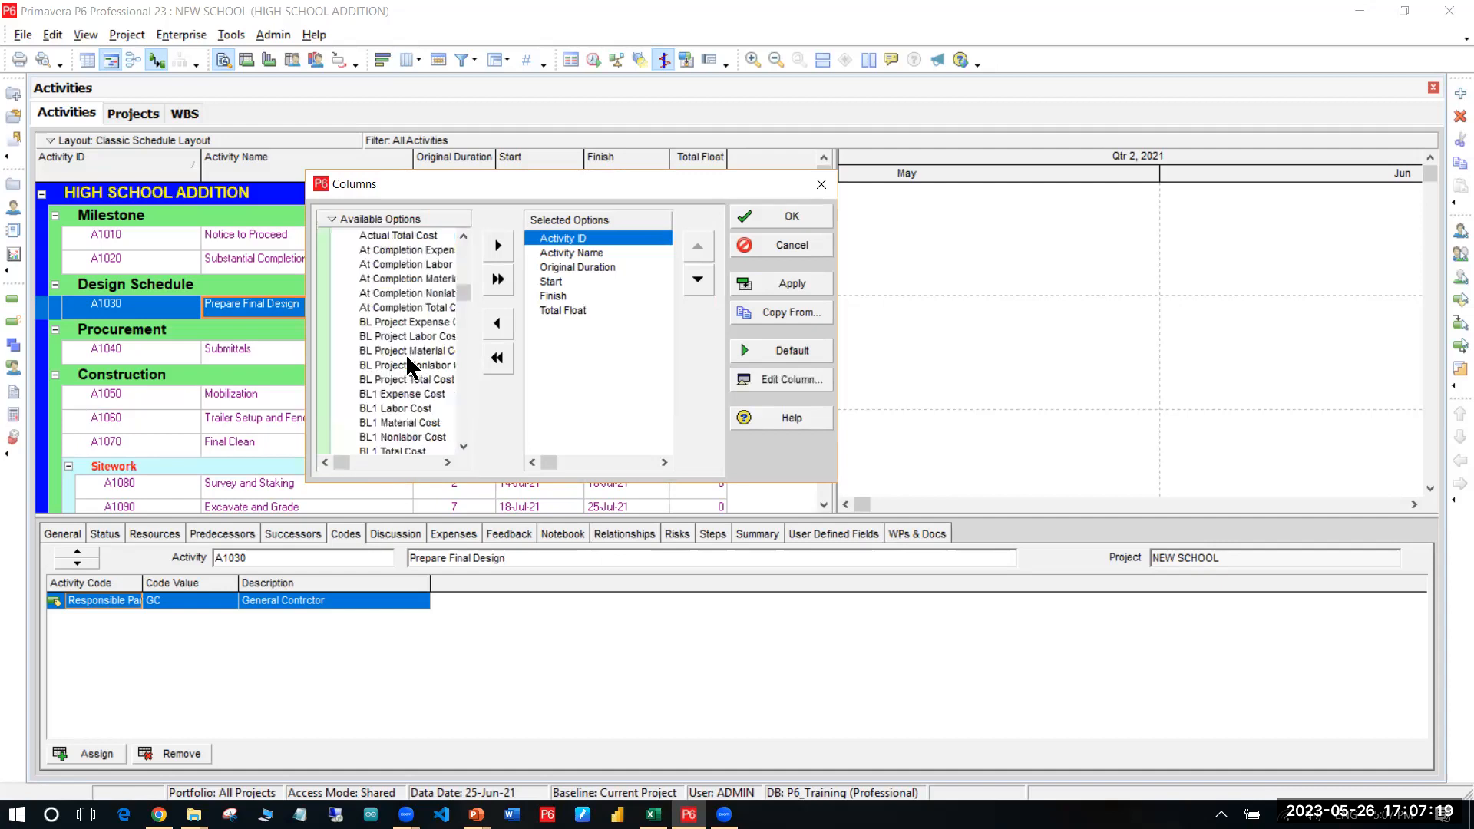
scroll(356, 272, up, 3)
click(324, 264)
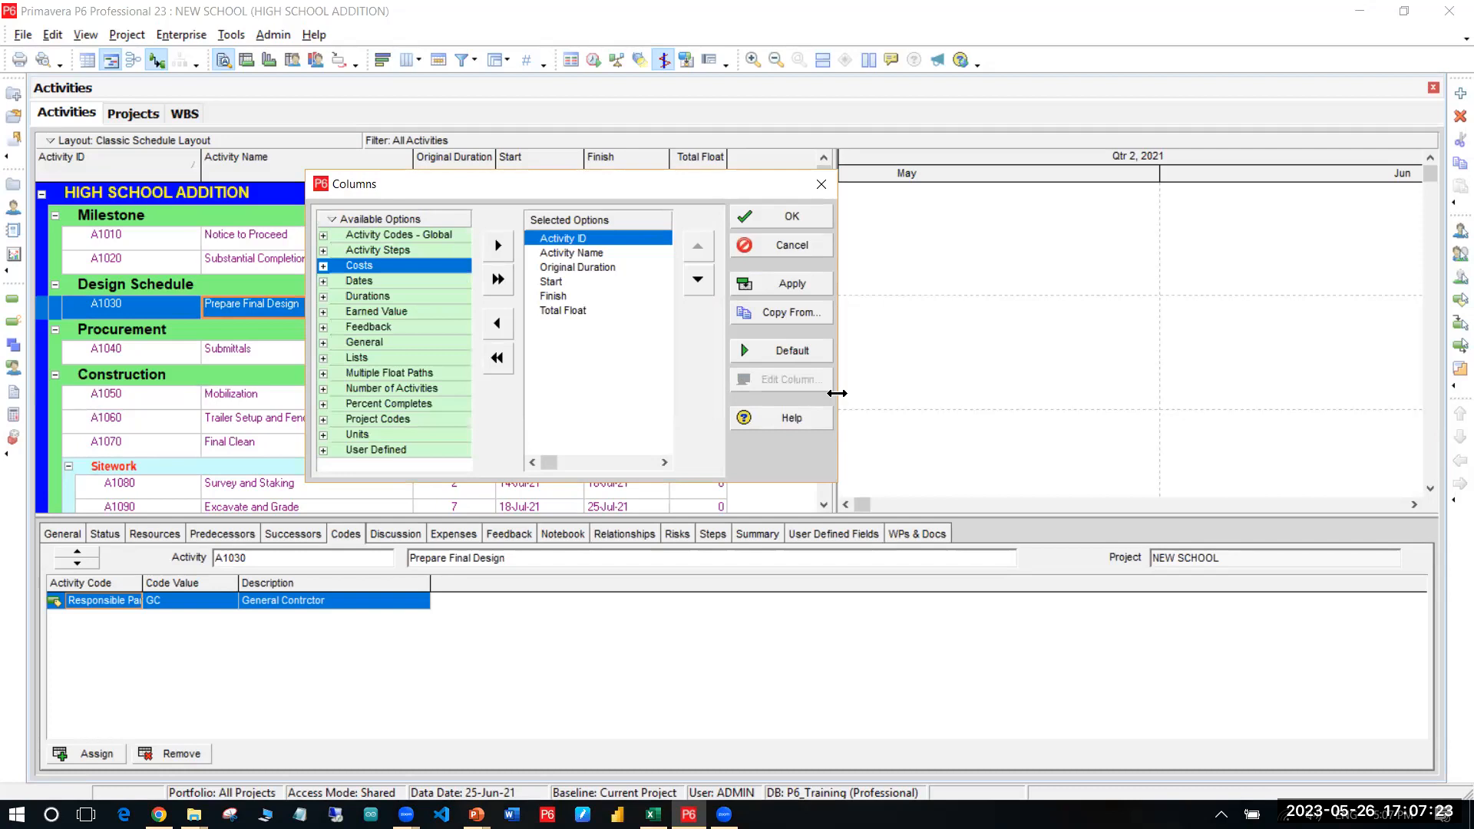
Step: Widen the Columns dialog and look through the available column options in the Durations category
drag(837, 393, 1172, 393)
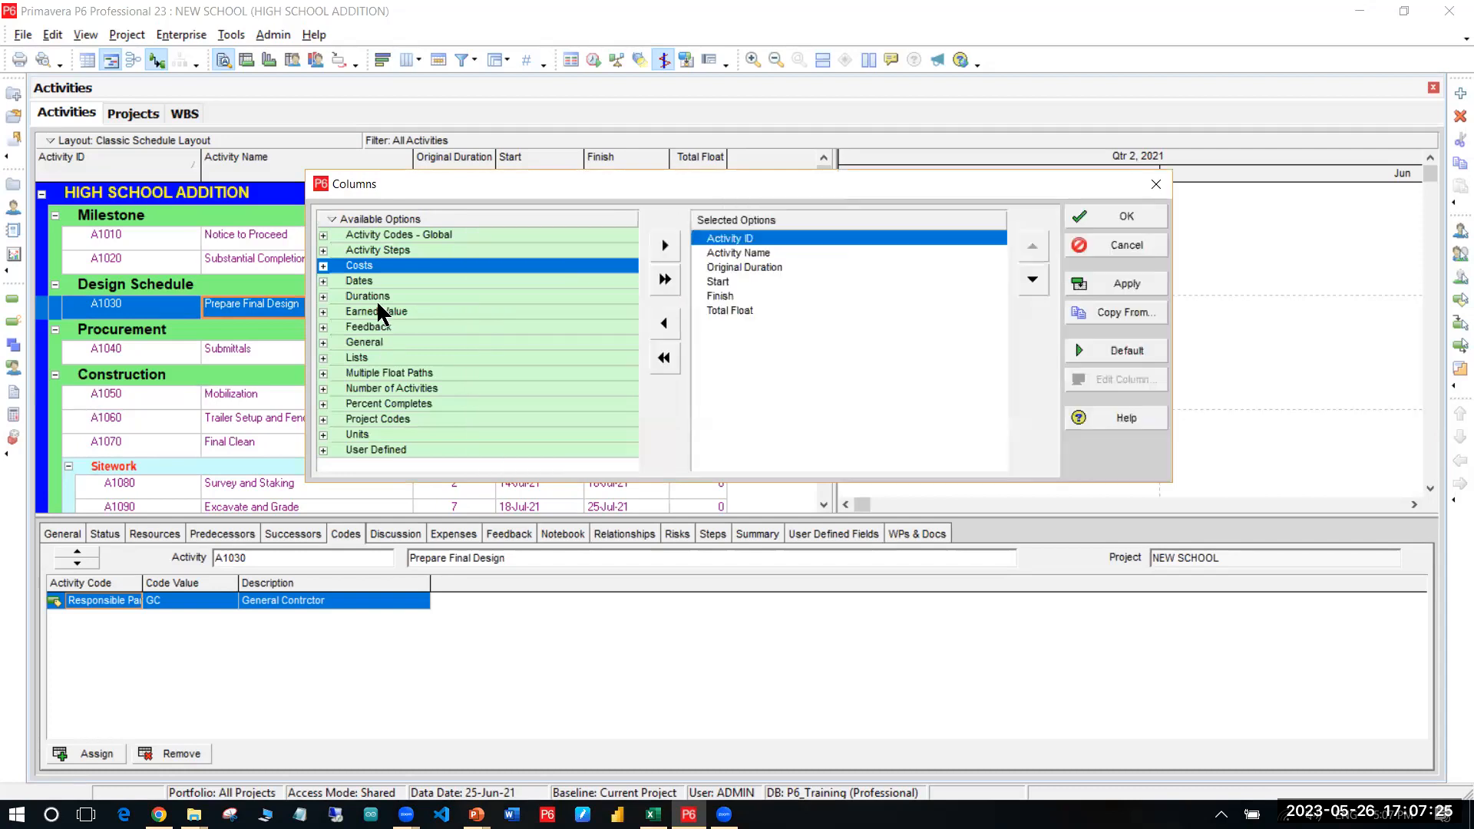
click(336, 306)
click(324, 297)
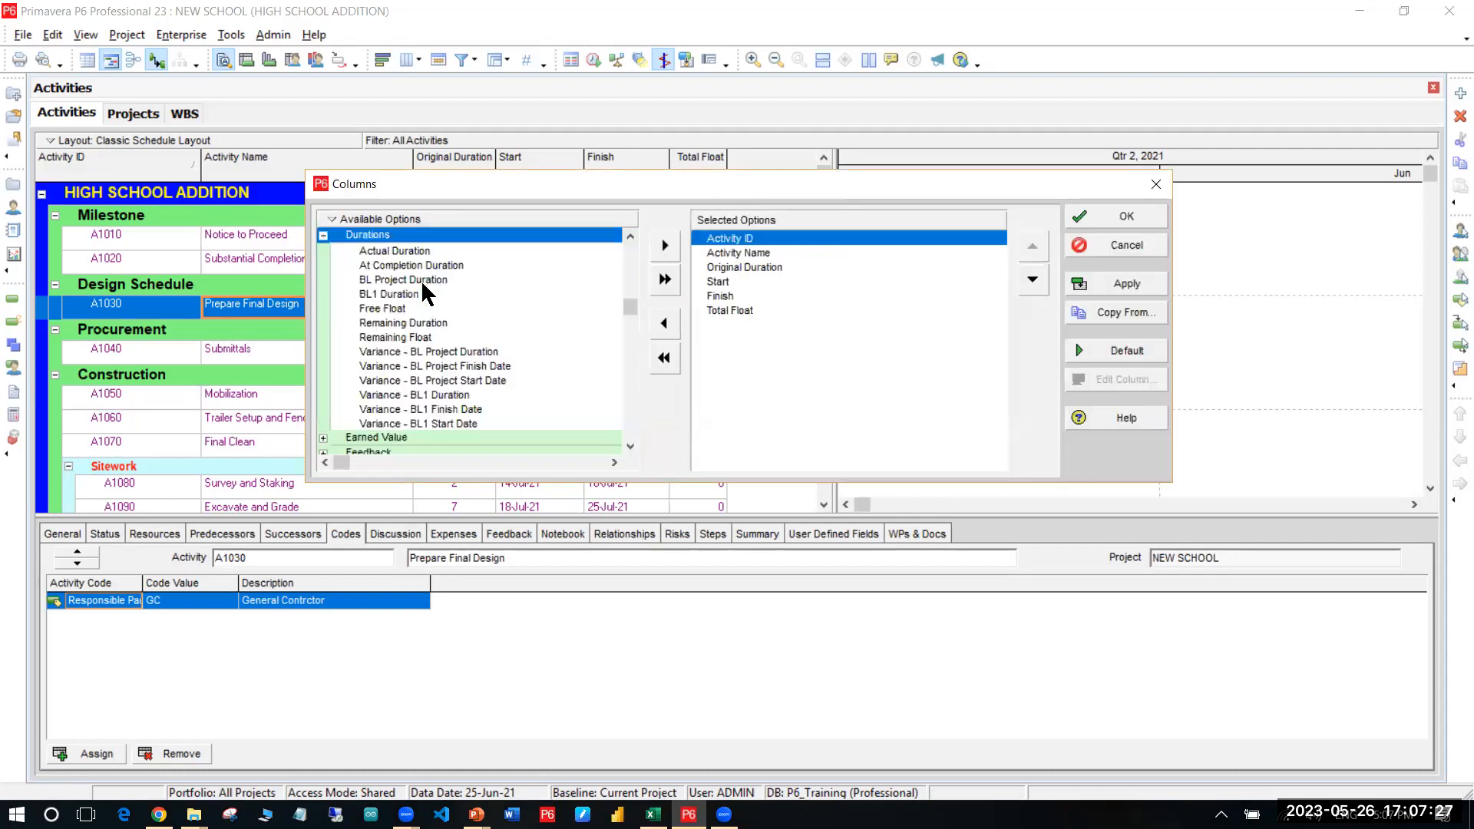
Step: Look through the available column options in the Dates category, from the actual and baseline dates to the planned and remaining dates
click(321, 282)
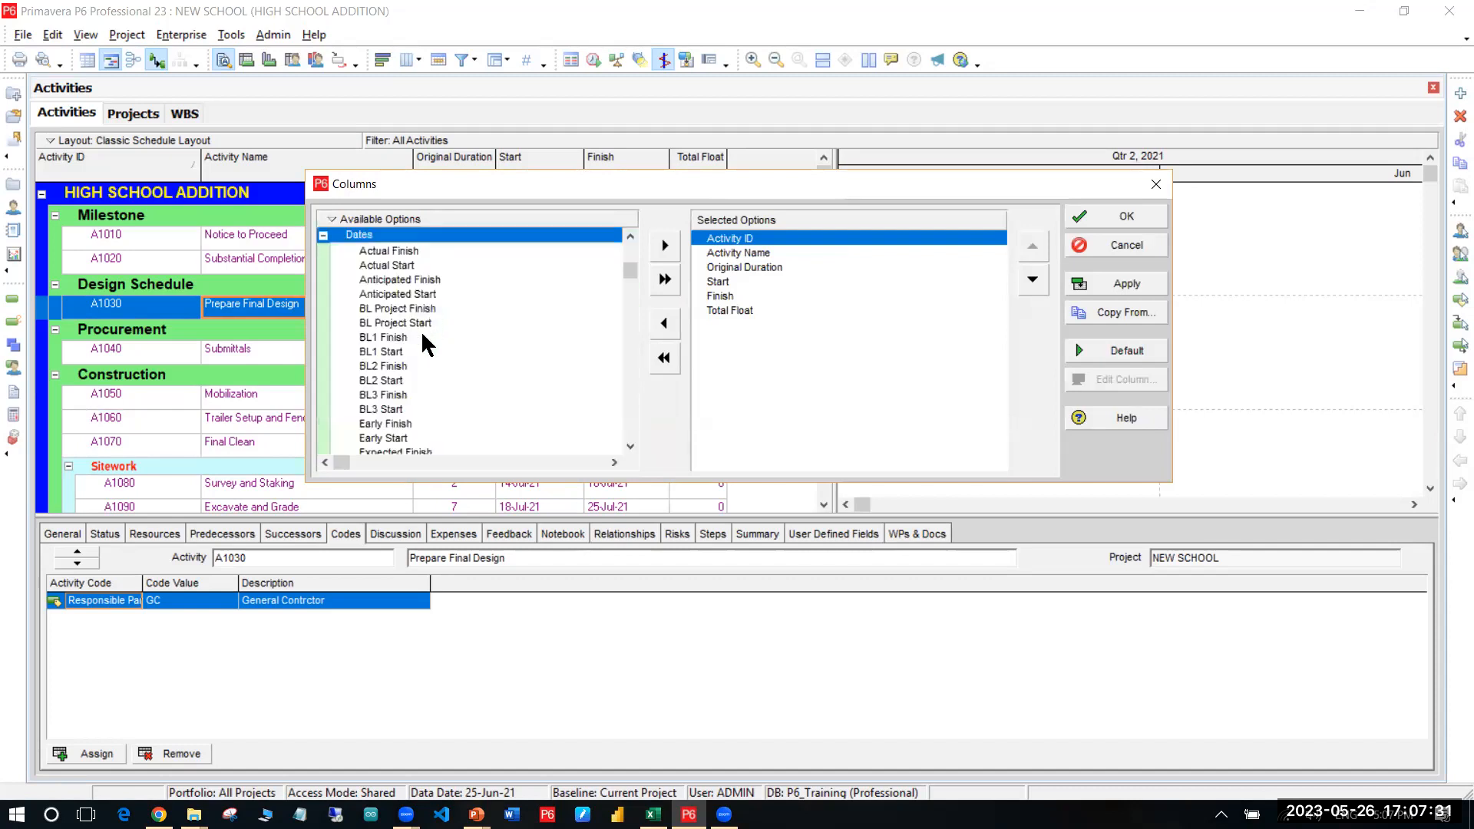
scroll(410, 351, down, 5)
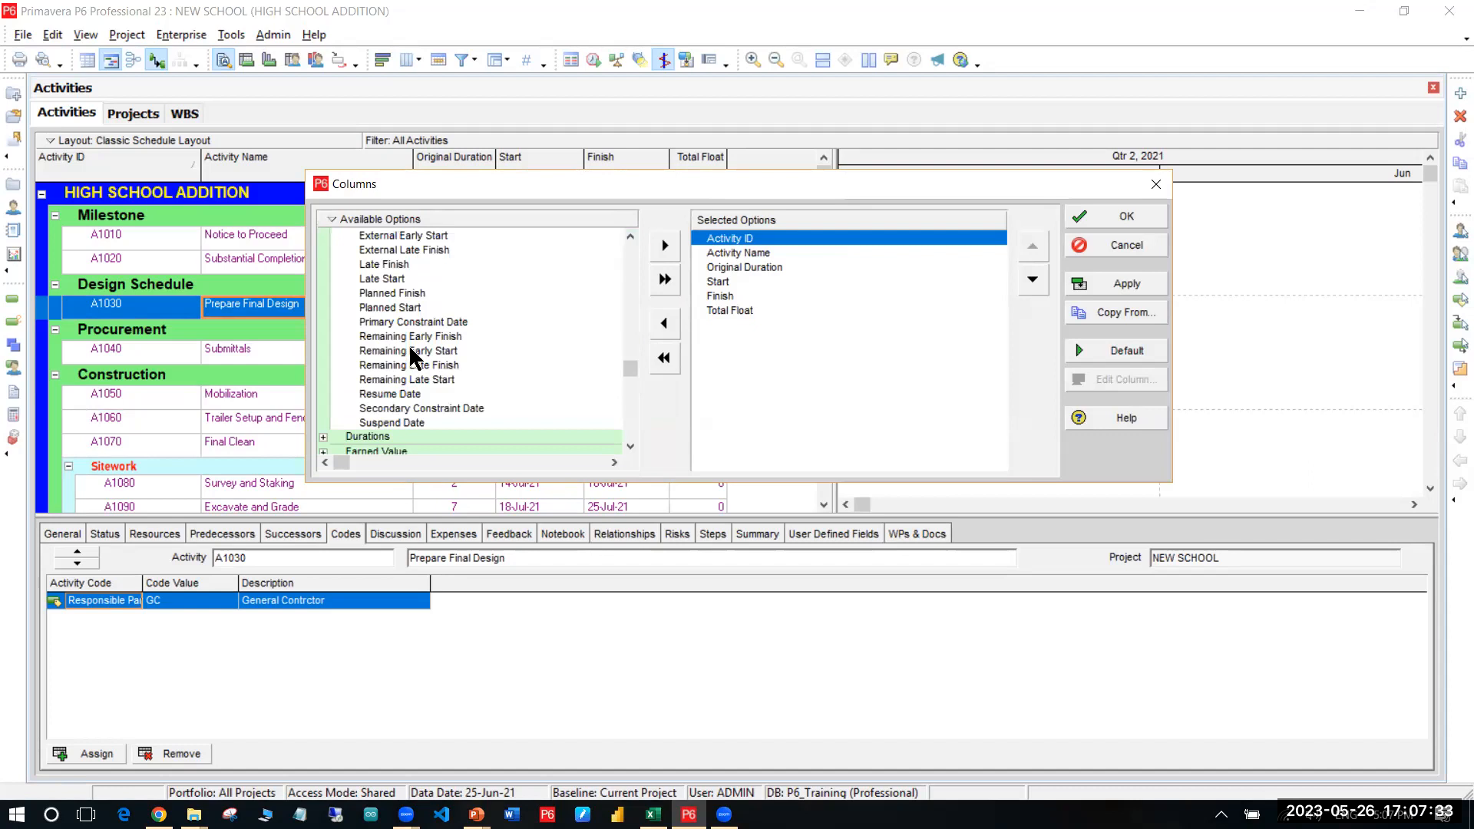
scroll(410, 349, up, 6)
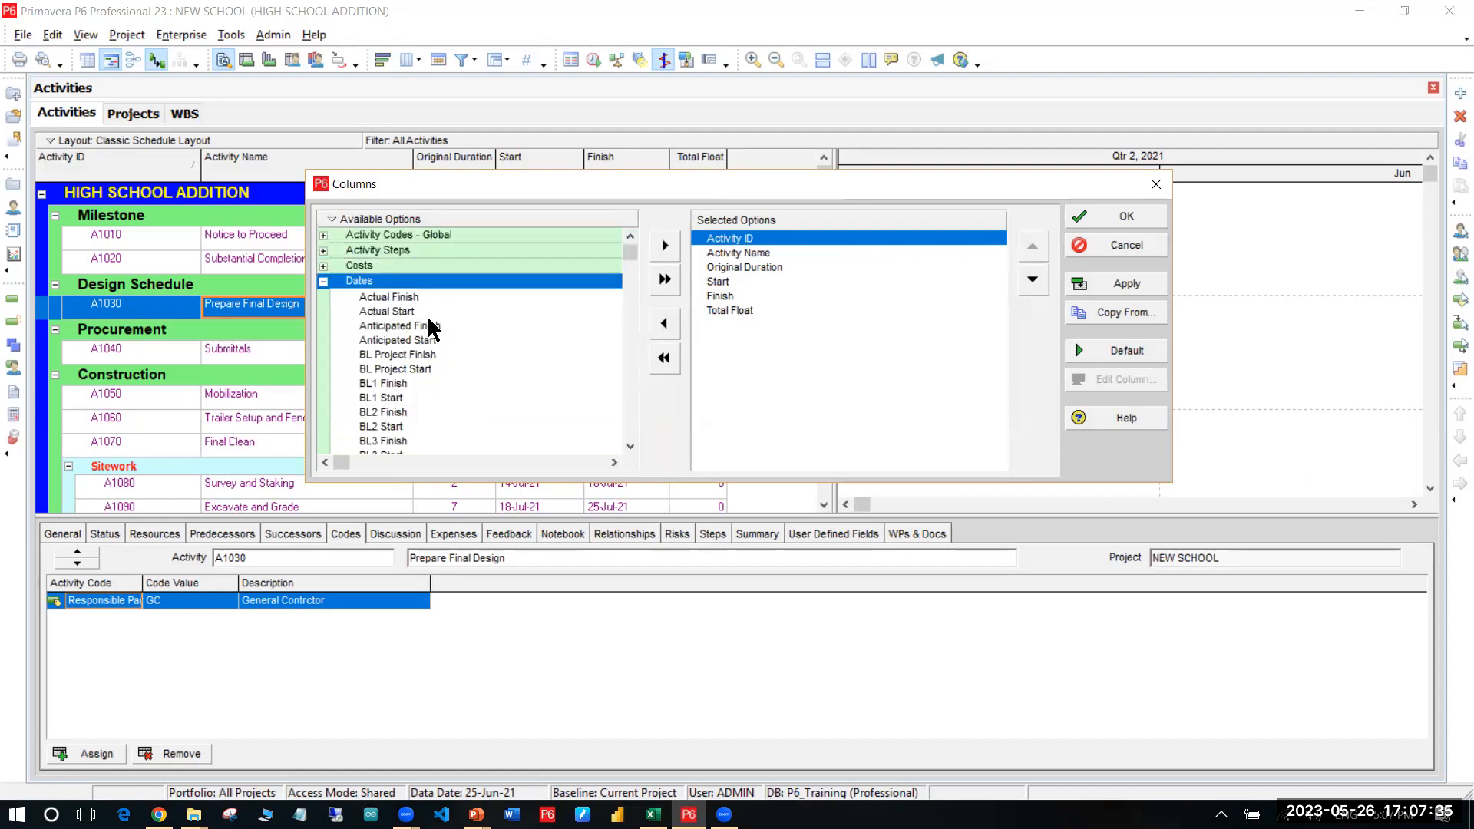
scroll(428, 323, down, 4)
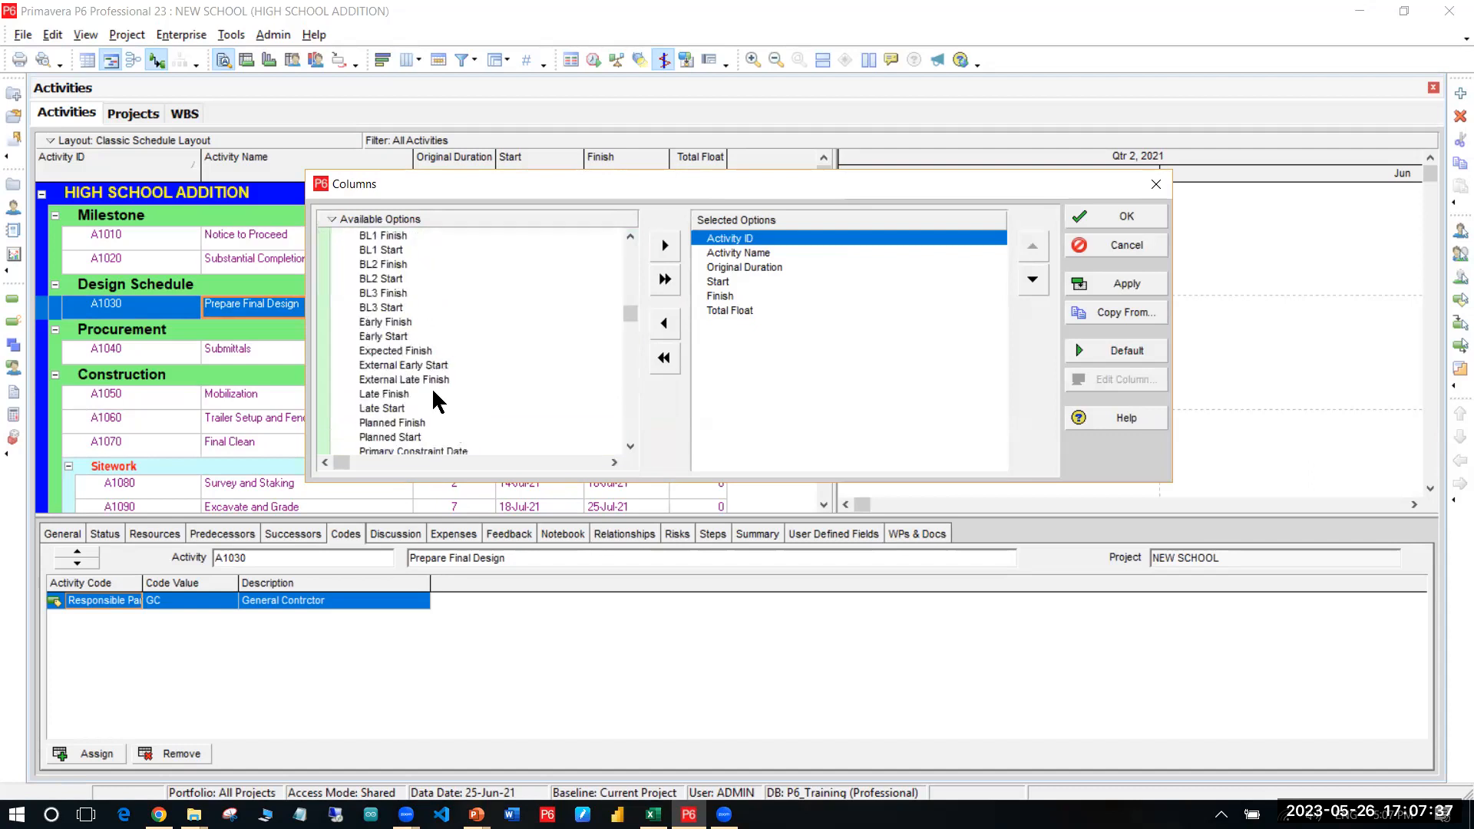
scroll(432, 382, up, 2)
scroll(438, 382, up, 2)
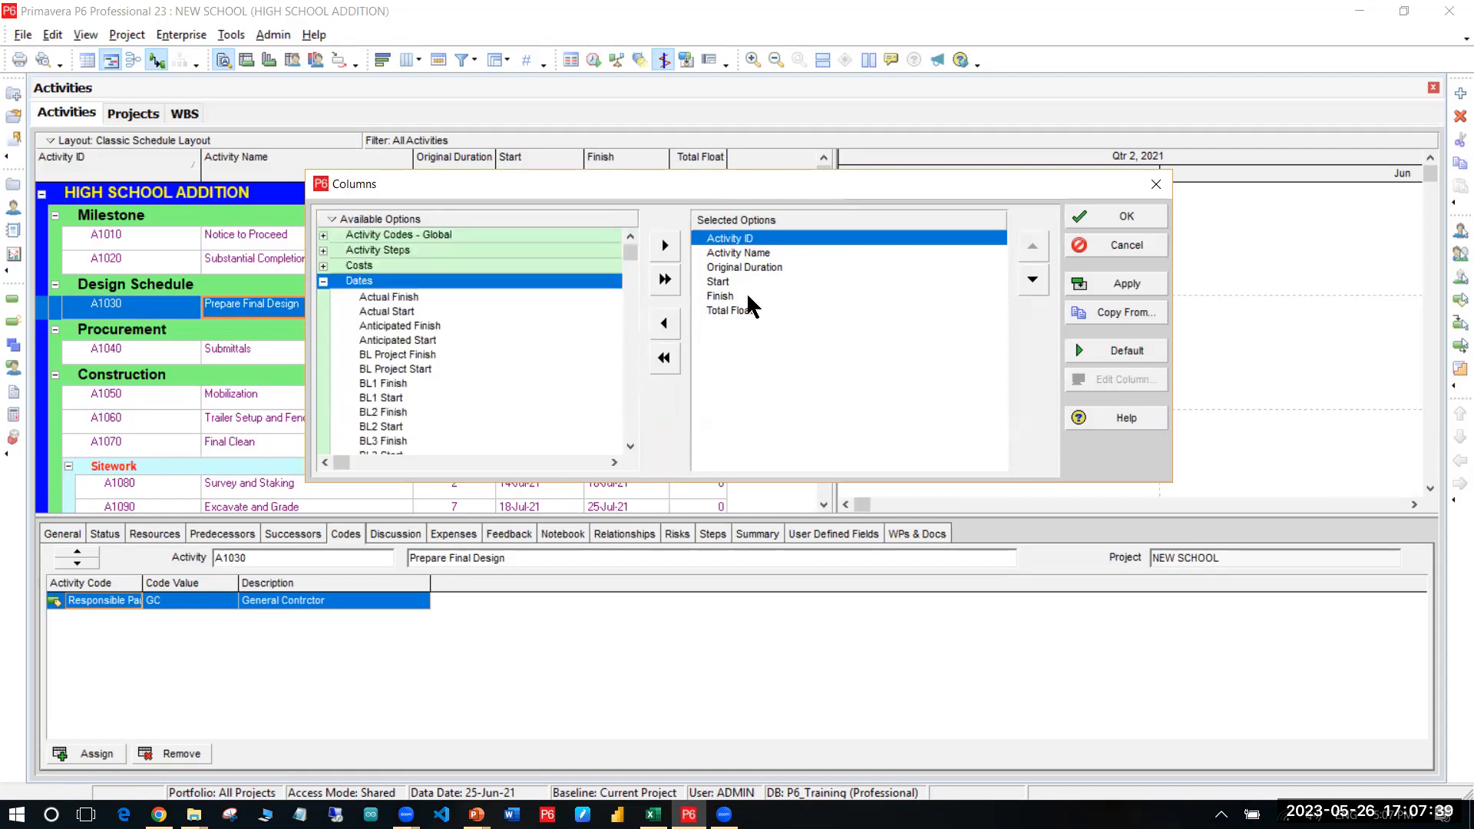
scroll(399, 380, down, 2)
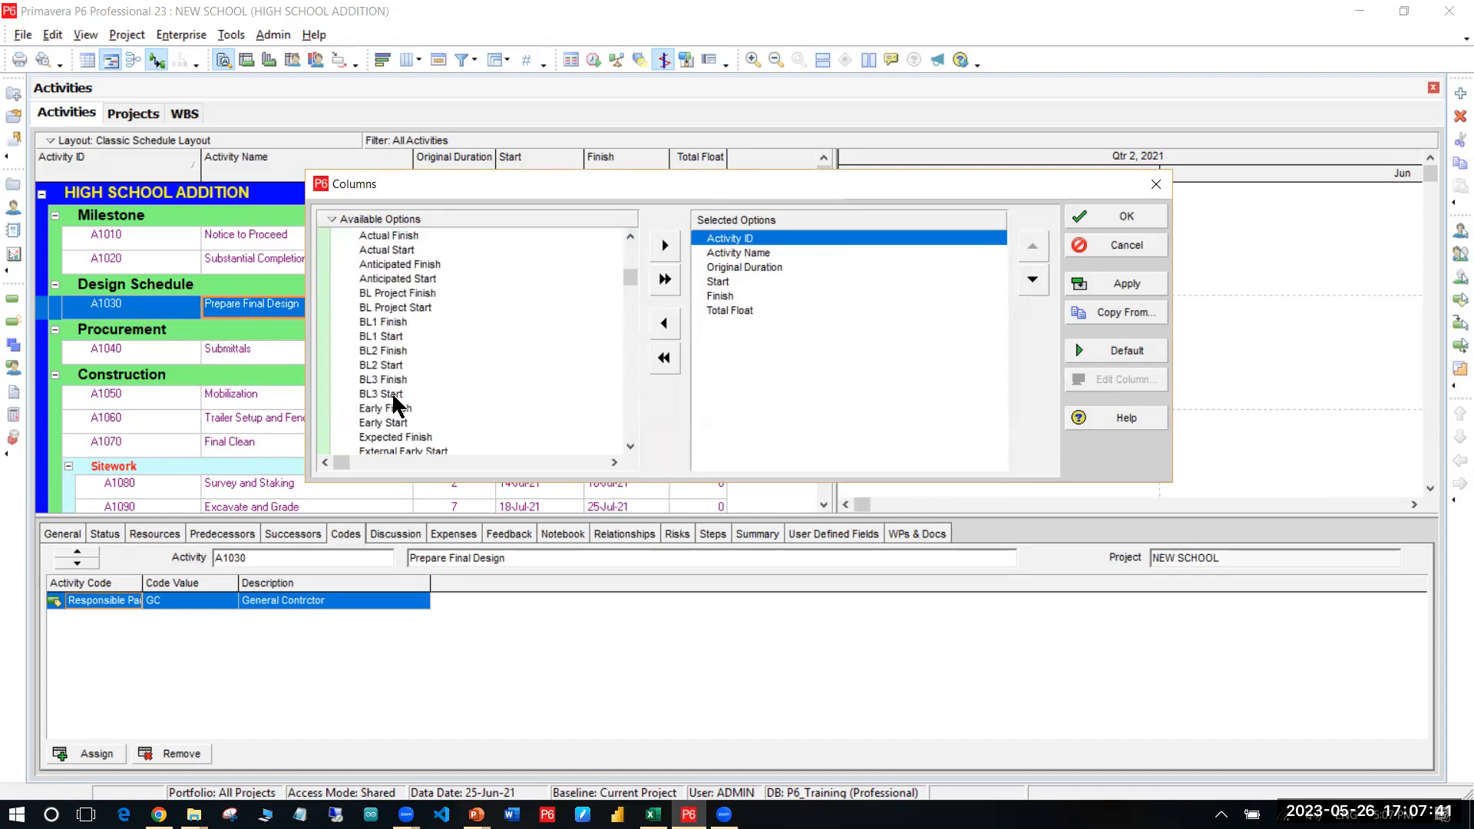
scroll(430, 384, down, 3)
click(421, 409)
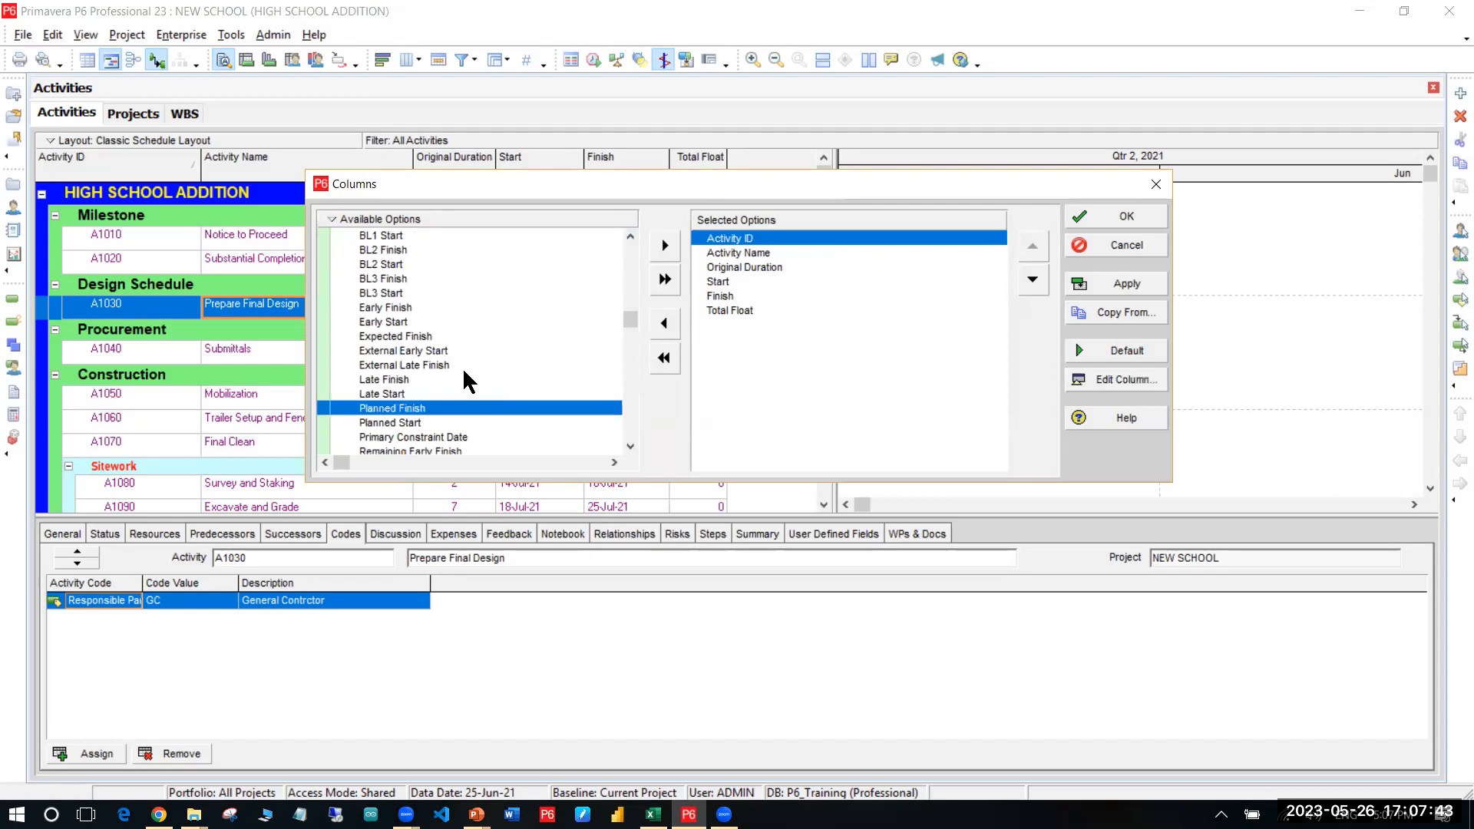
scroll(391, 353, down, 1)
scroll(376, 347, up, 3)
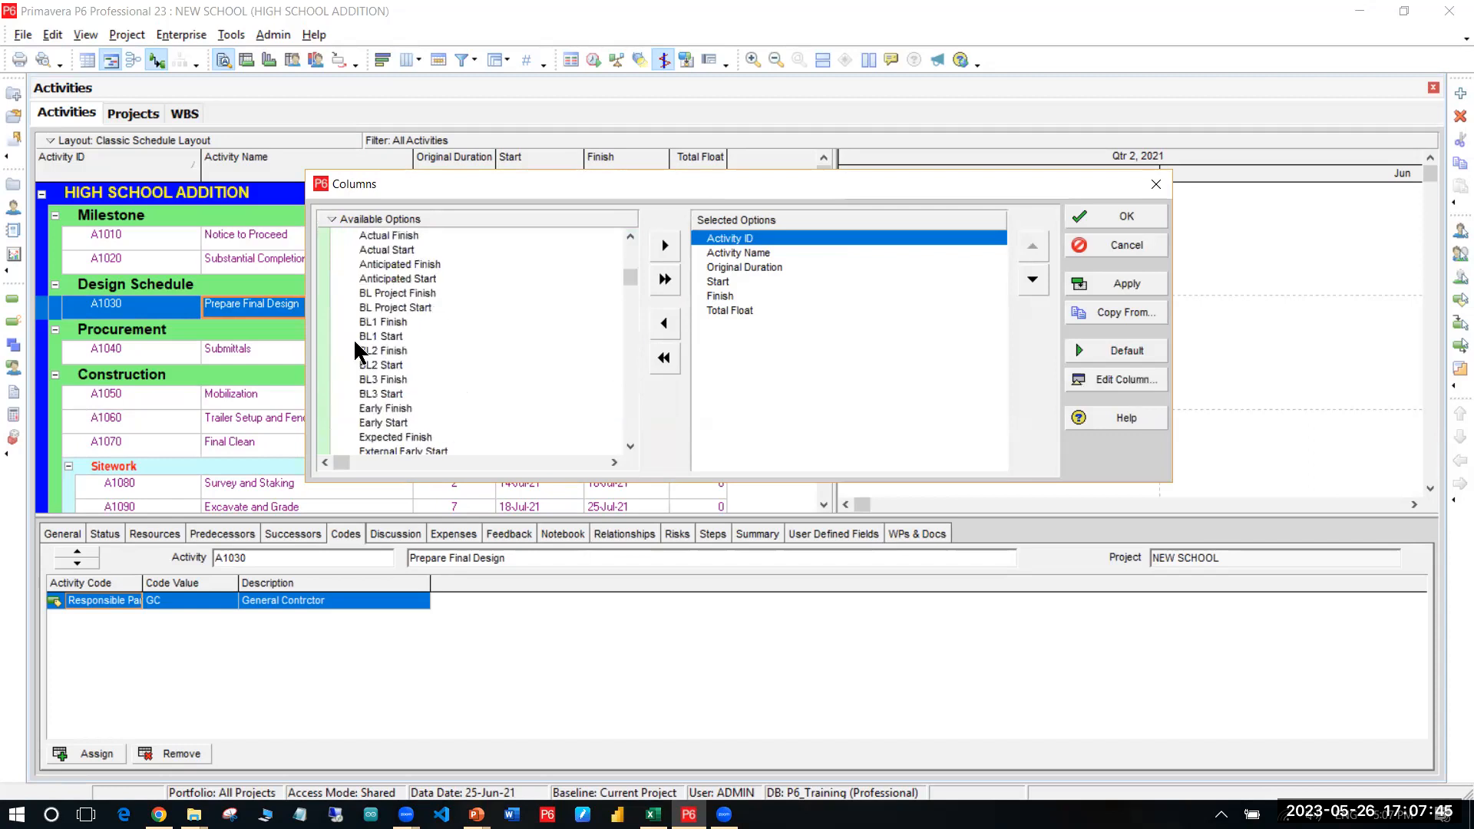
scroll(330, 291, up, 2)
click(323, 281)
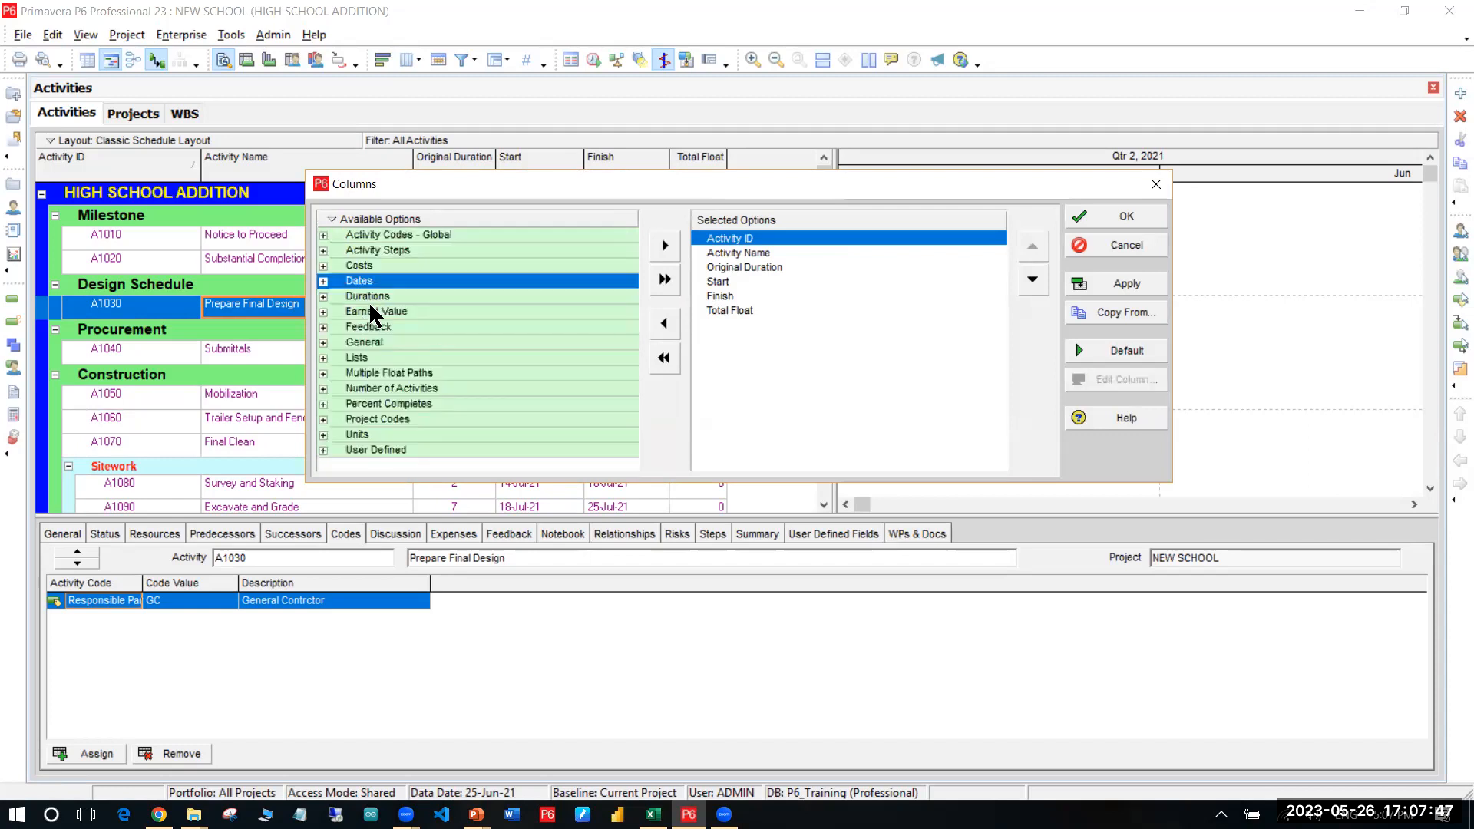
Step: Examine the available column options in the General category alongside the currently selected options
click(323, 342)
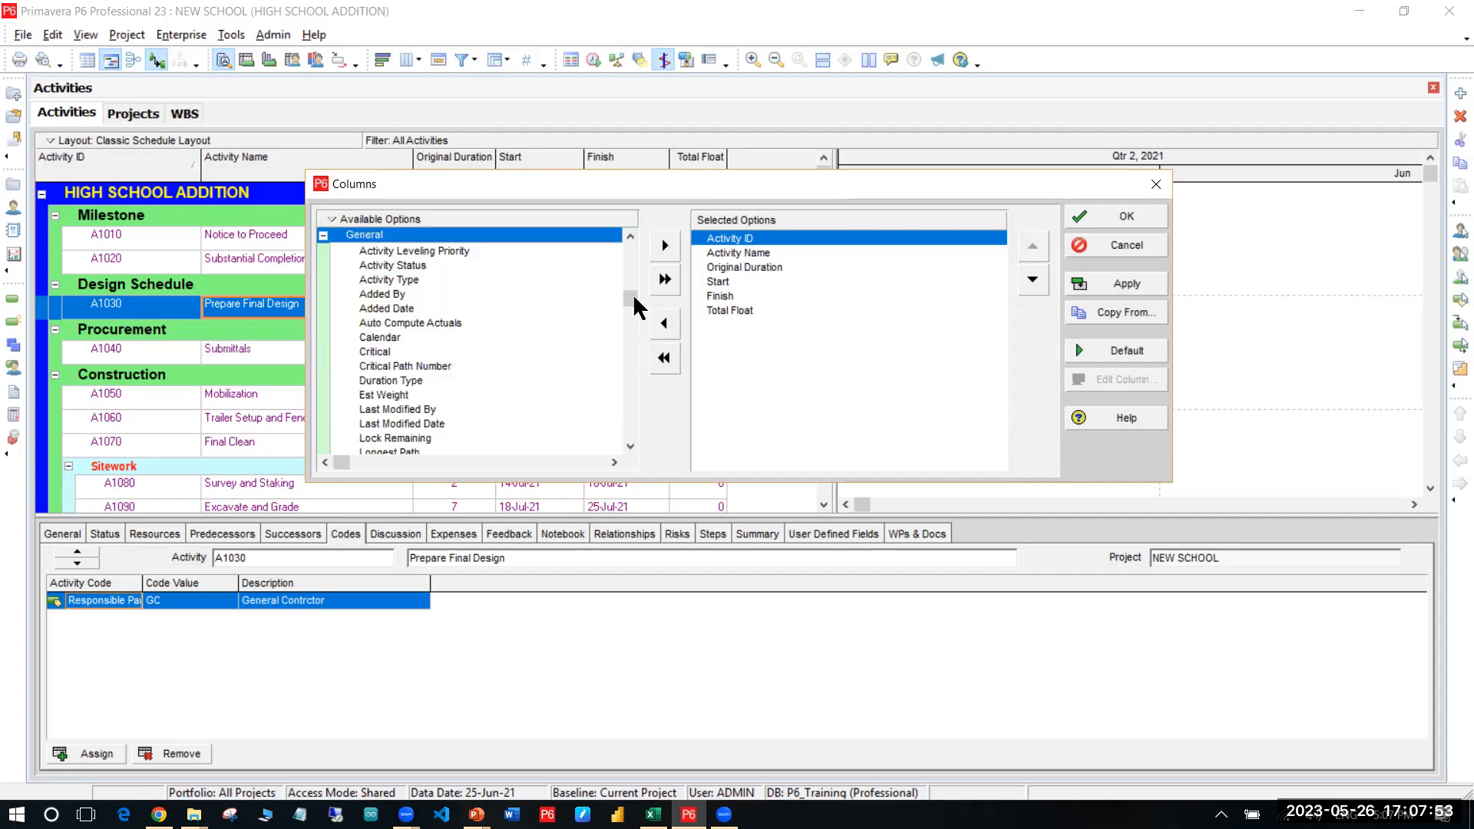
click(399, 336)
click(730, 310)
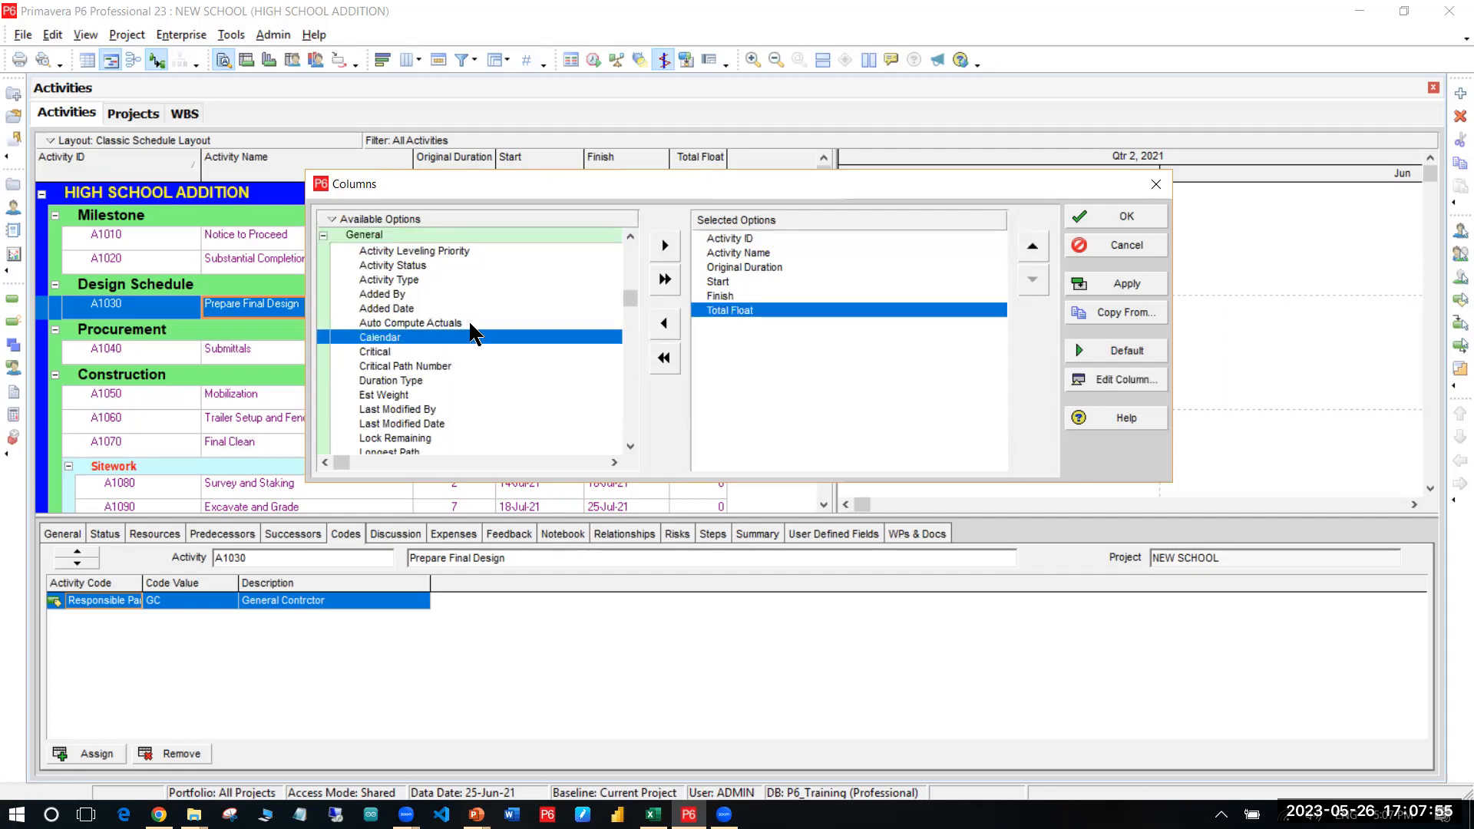
click(845, 266)
click(733, 240)
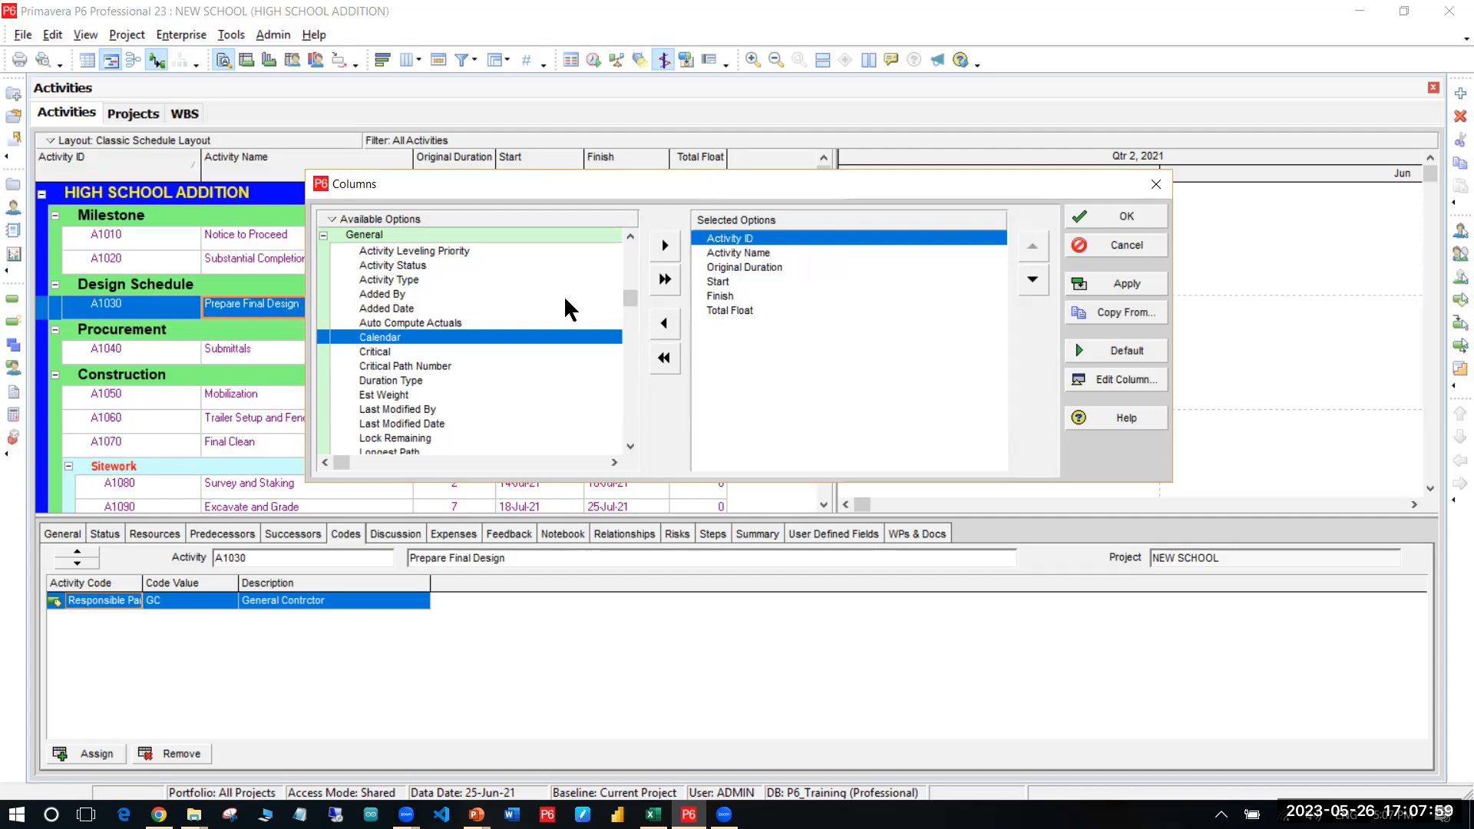
Step: Reposition the Columns dialog to uncover the table headers and compare them with the selected options
drag(644, 184, 527, 246)
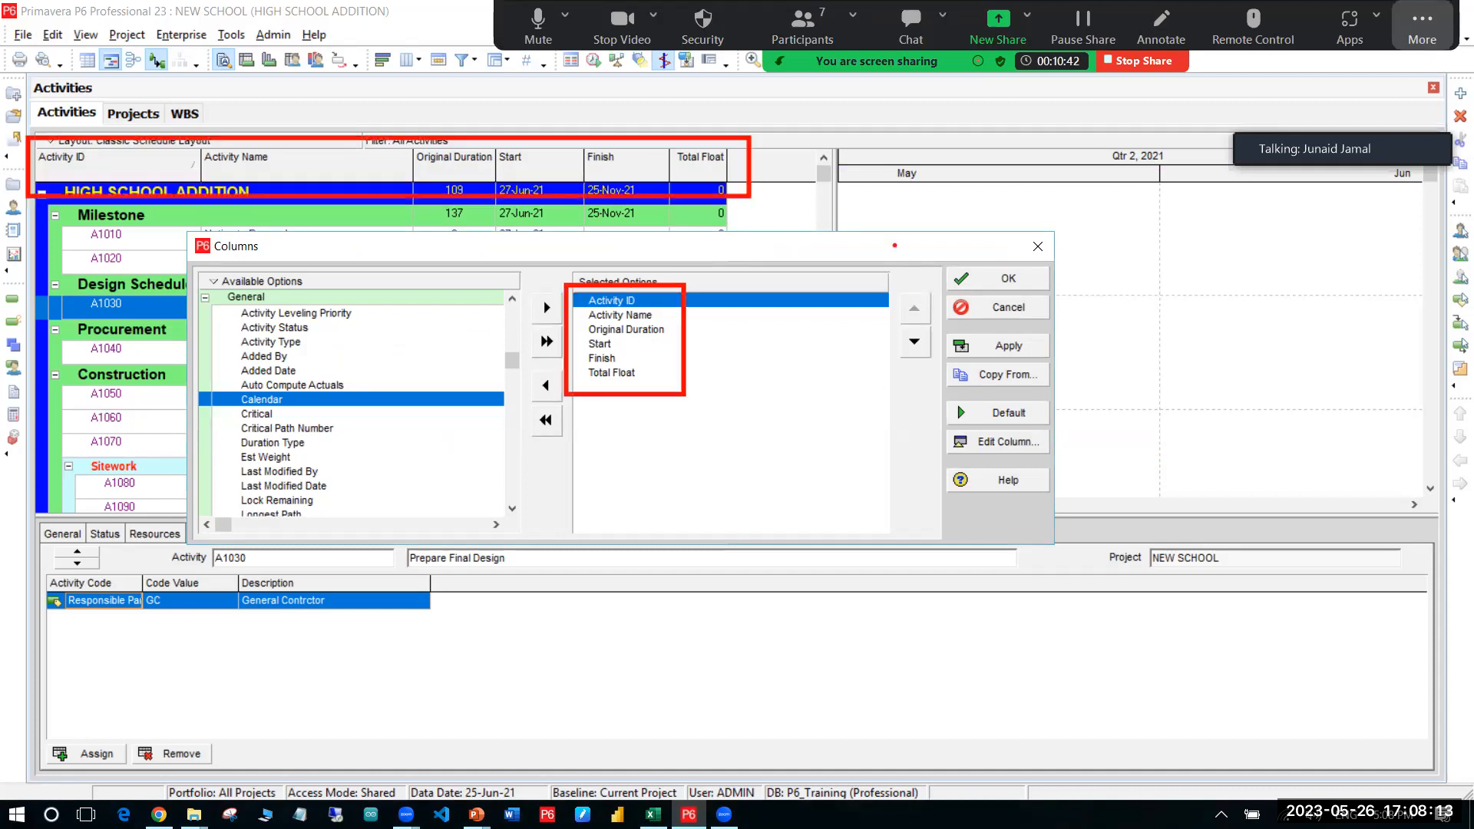
click(661, 361)
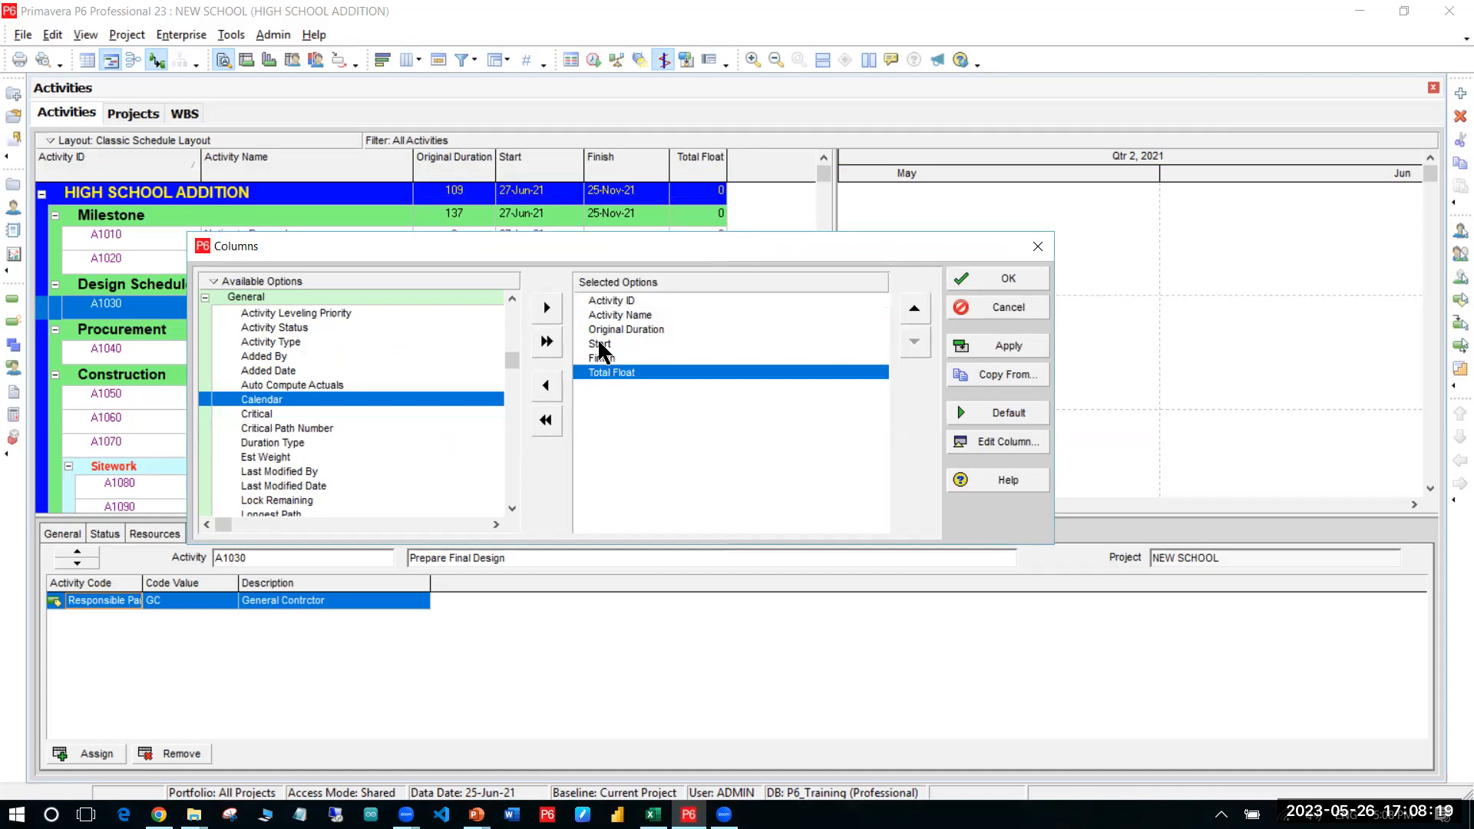
click(599, 344)
click(626, 330)
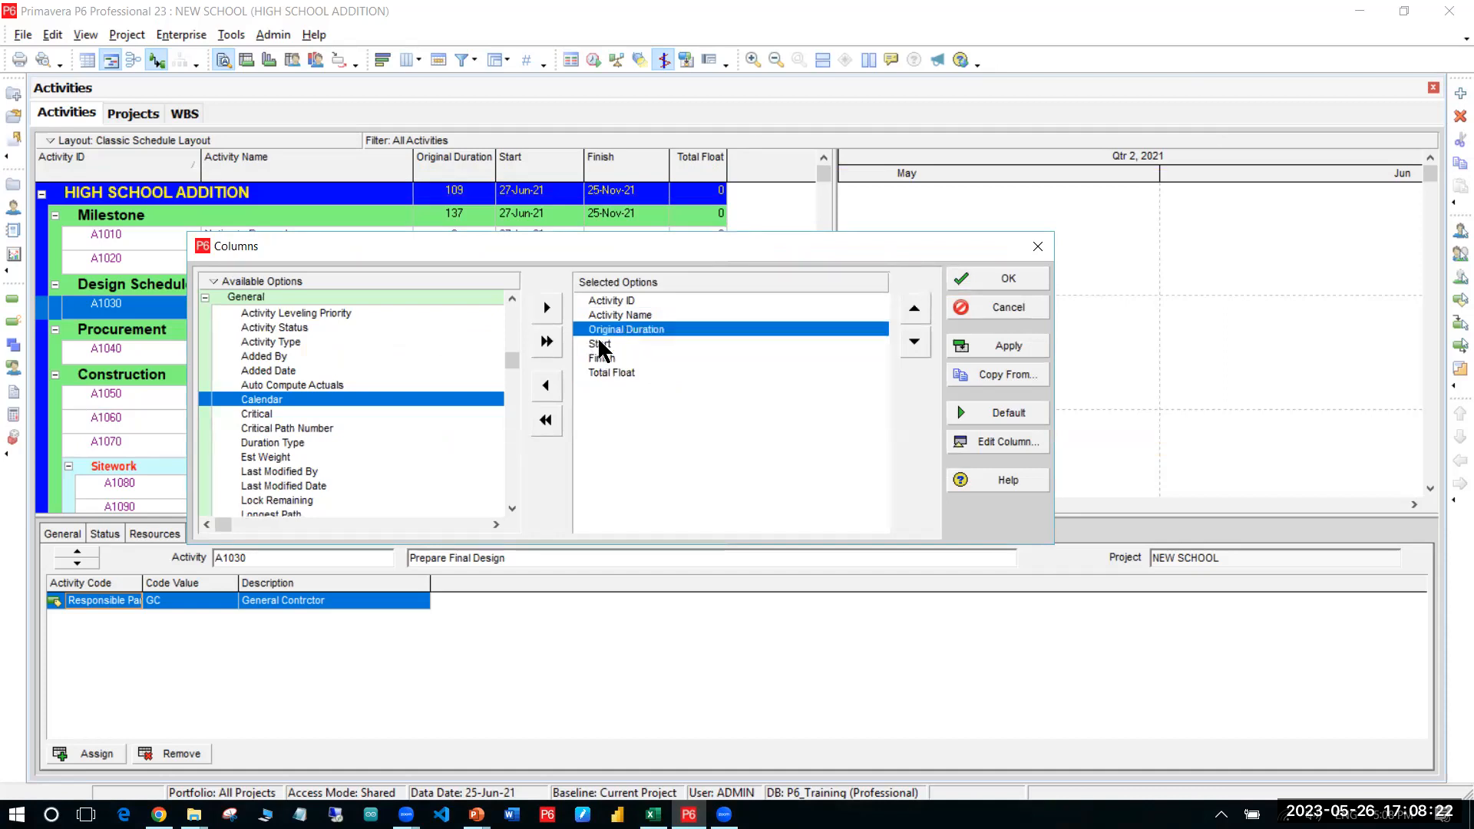
Step: Move Total Float between Original Duration and Start in the selected column order and apply it
click(626, 373)
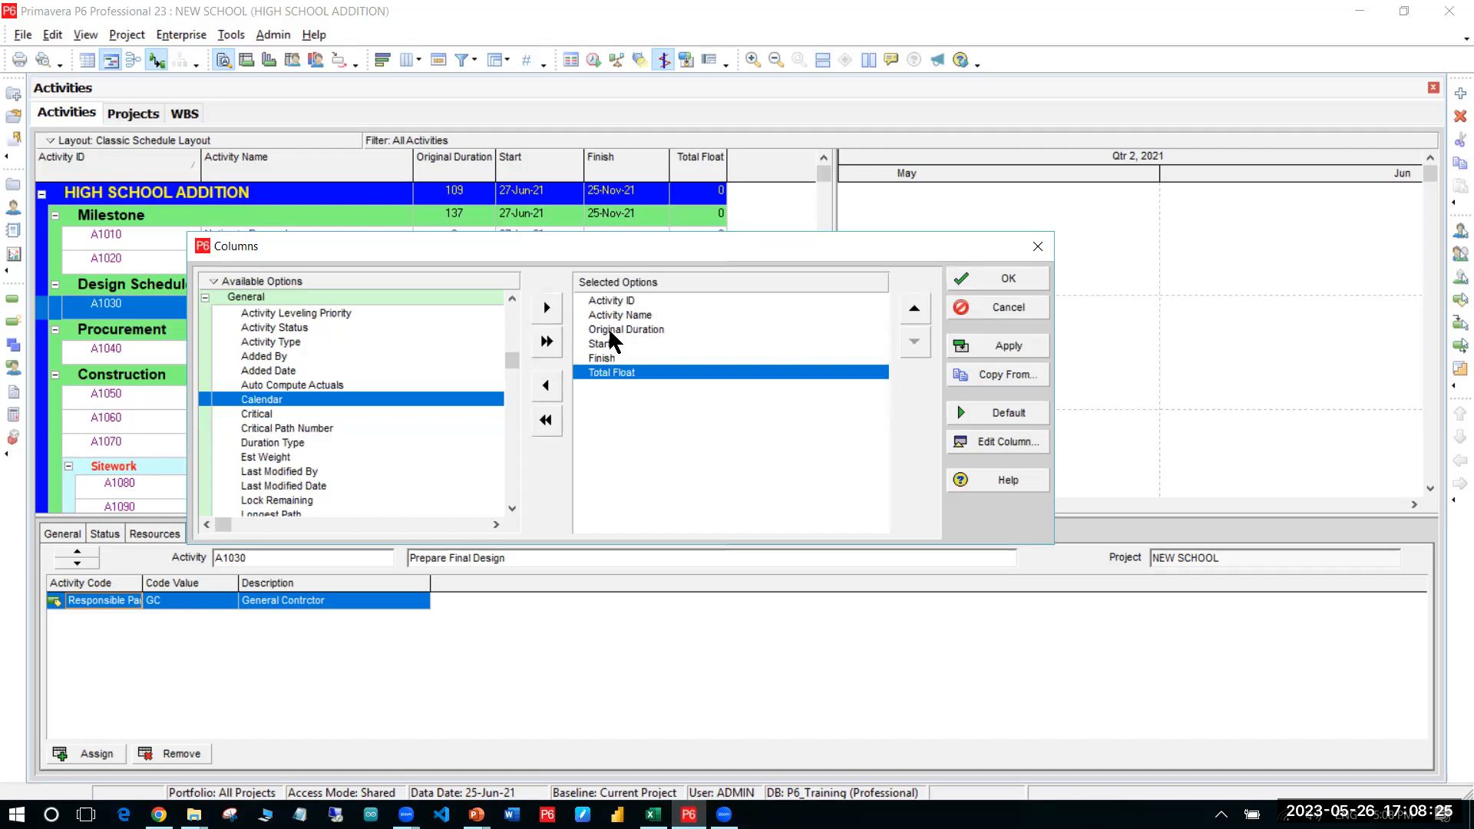
click(913, 307)
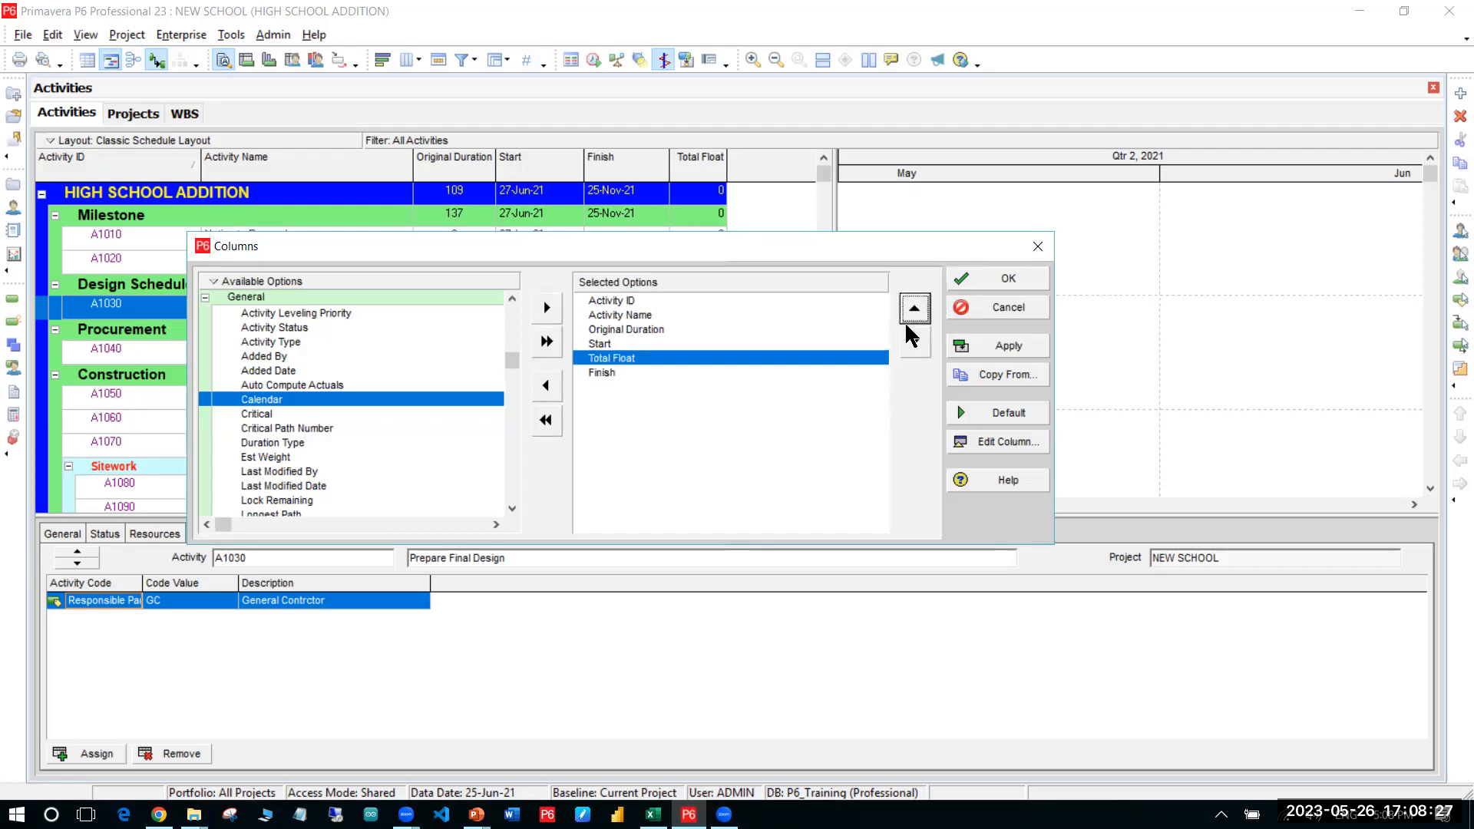
click(913, 311)
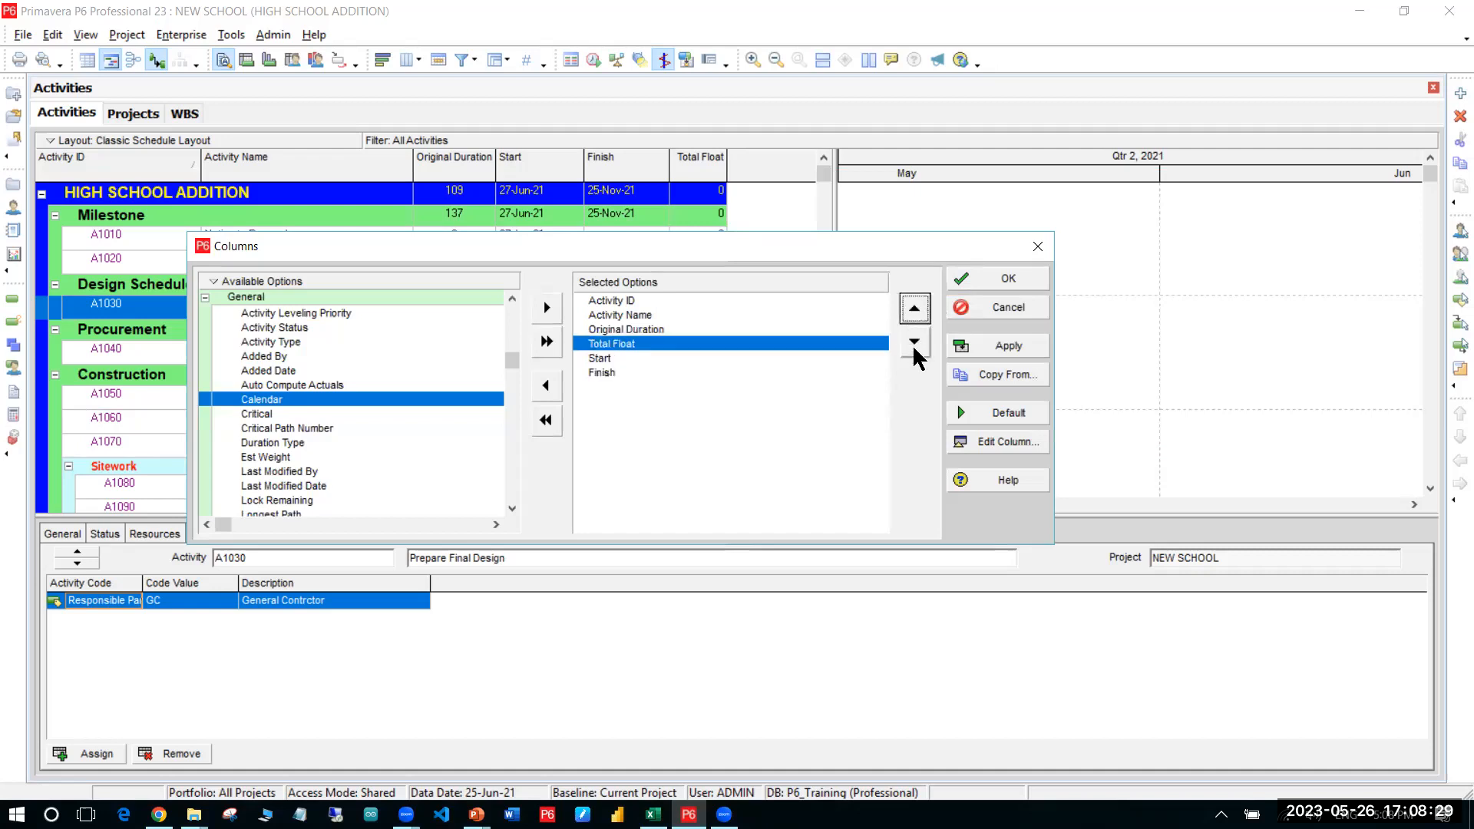
click(914, 352)
click(914, 352)
click(917, 308)
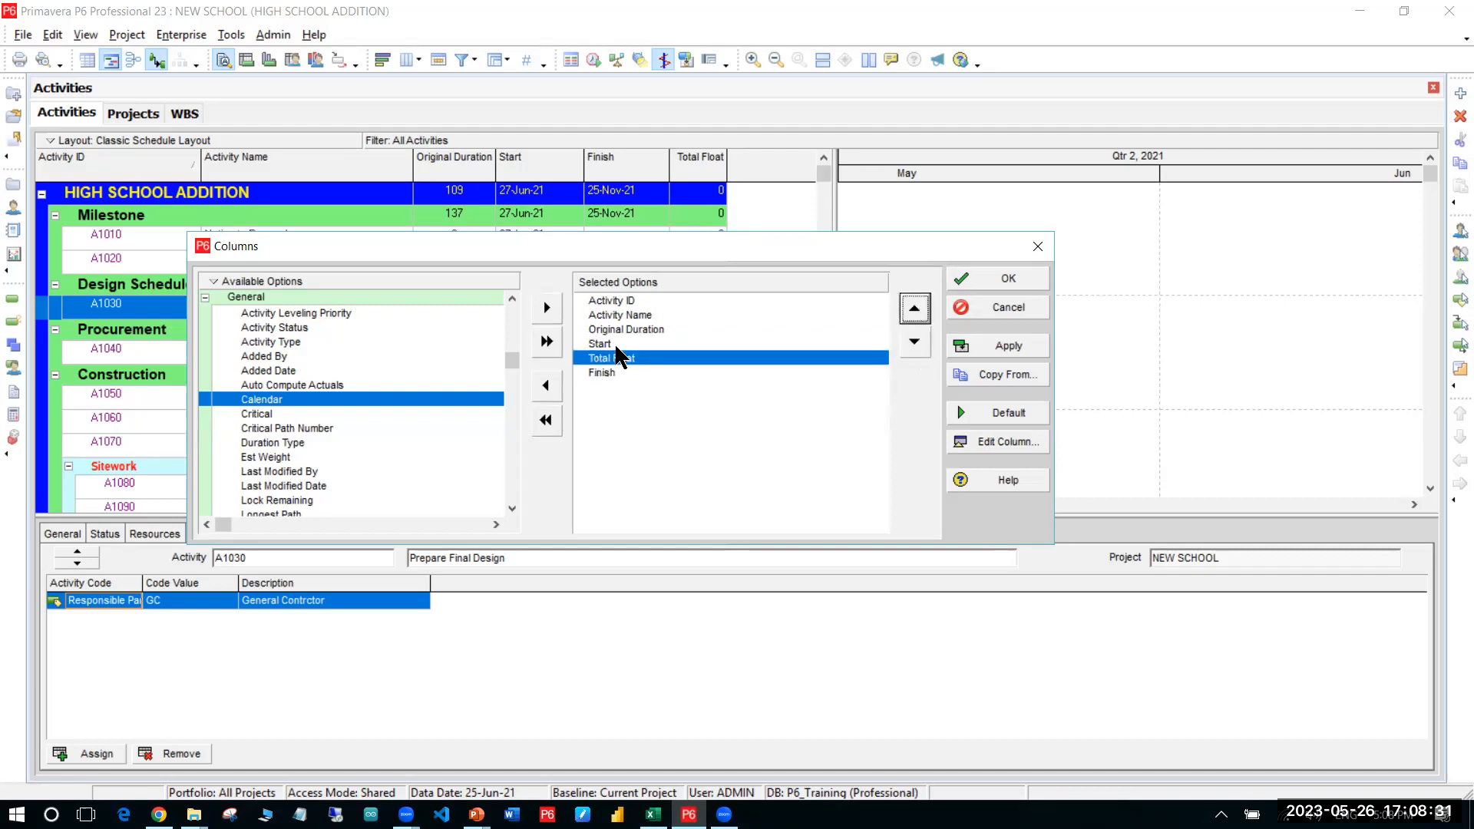
drag(595, 354, 606, 341)
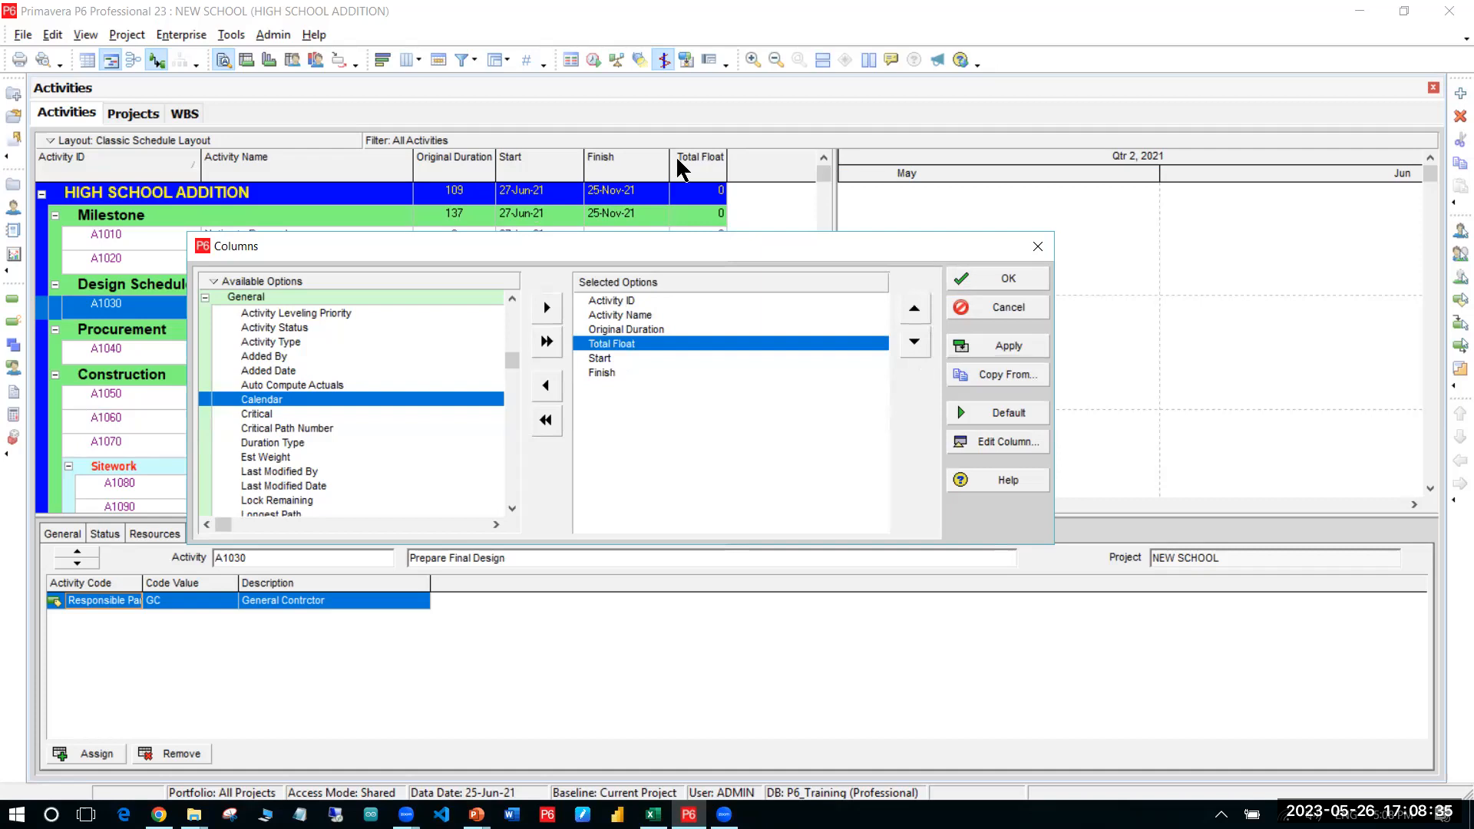
click(1004, 346)
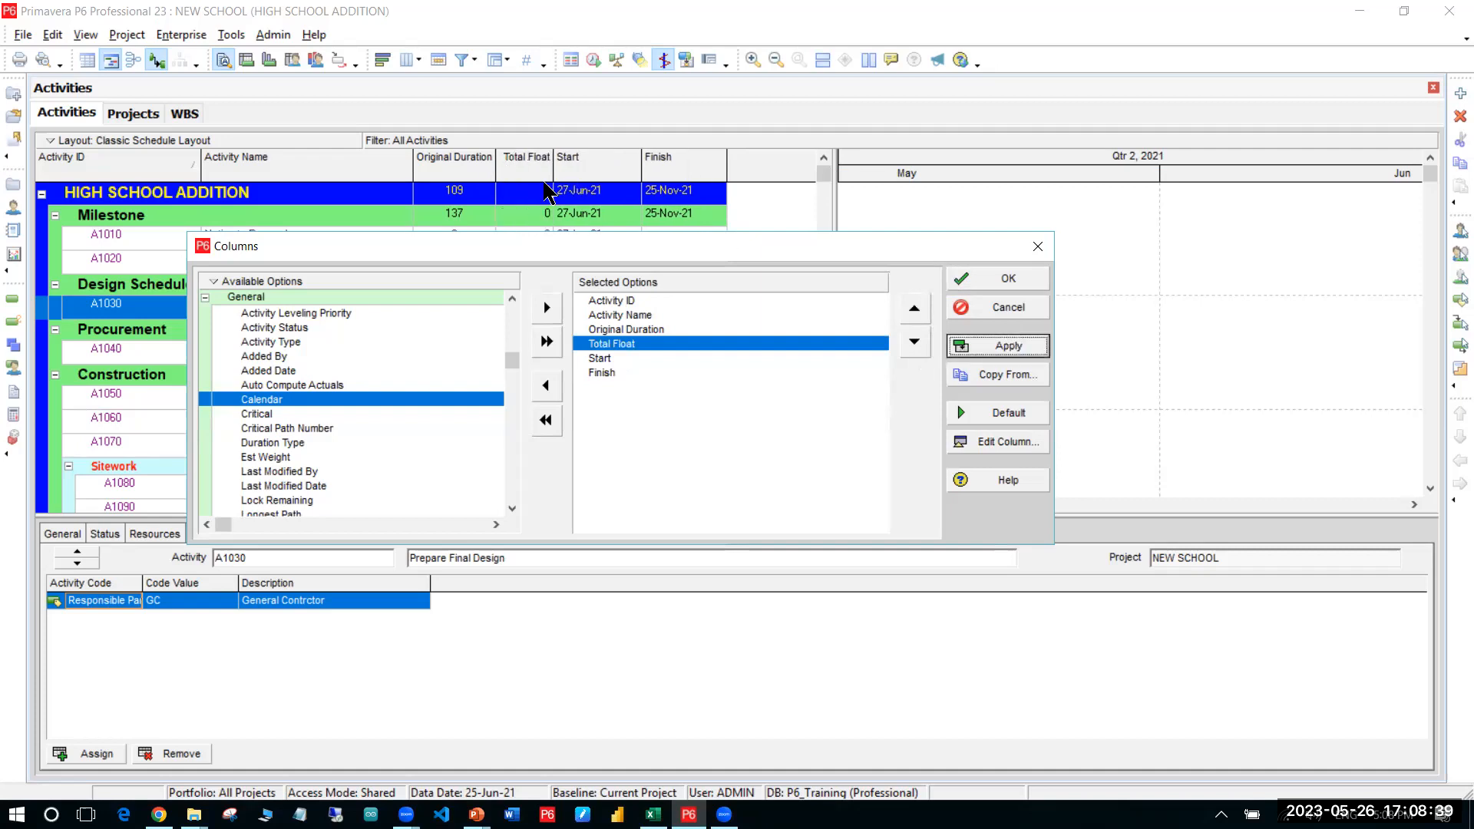
Step: Move Total Float back below Finish, remove it from the selected columns, and apply the change
click(624, 343)
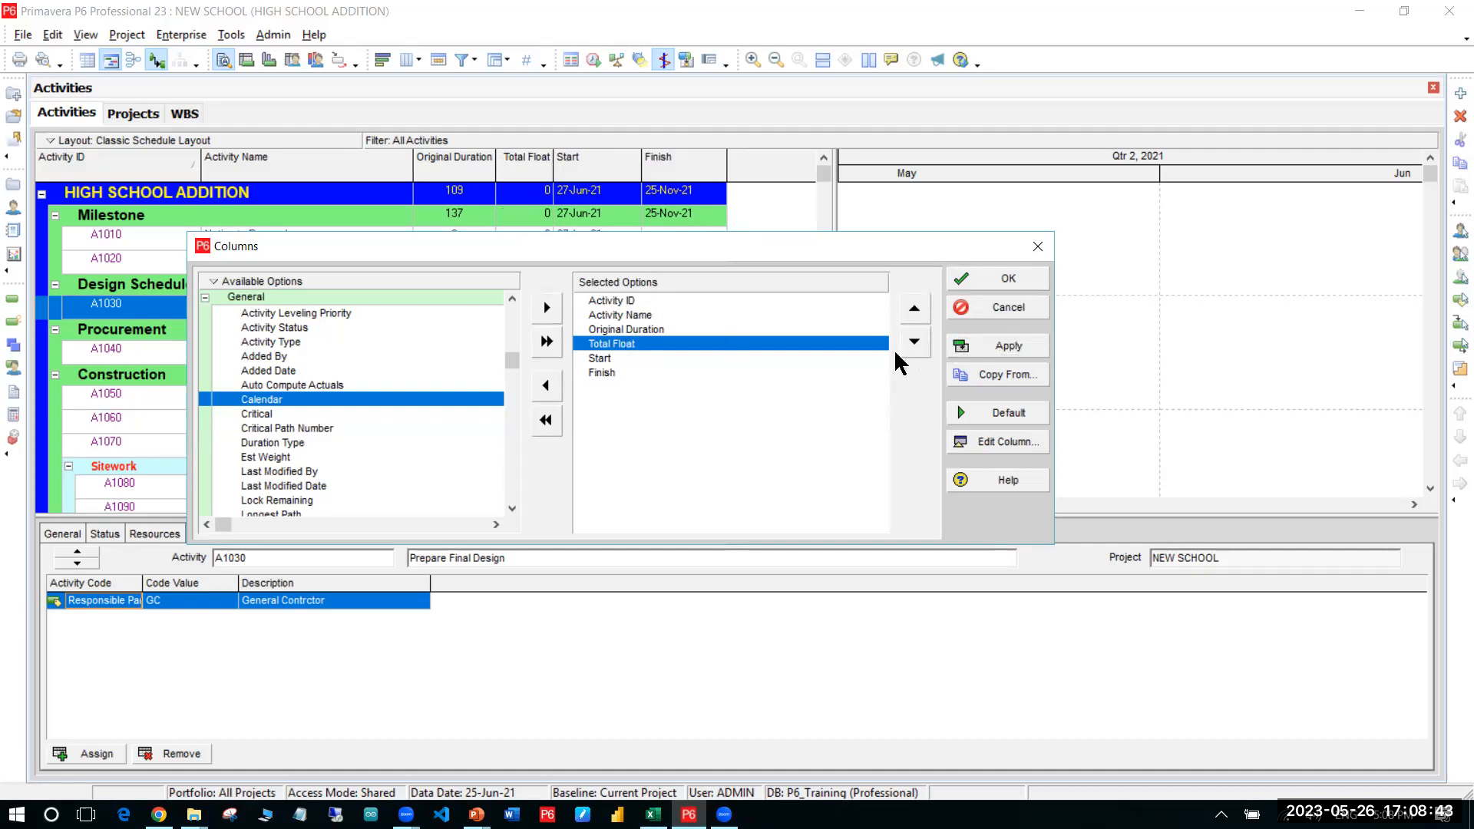
click(913, 343)
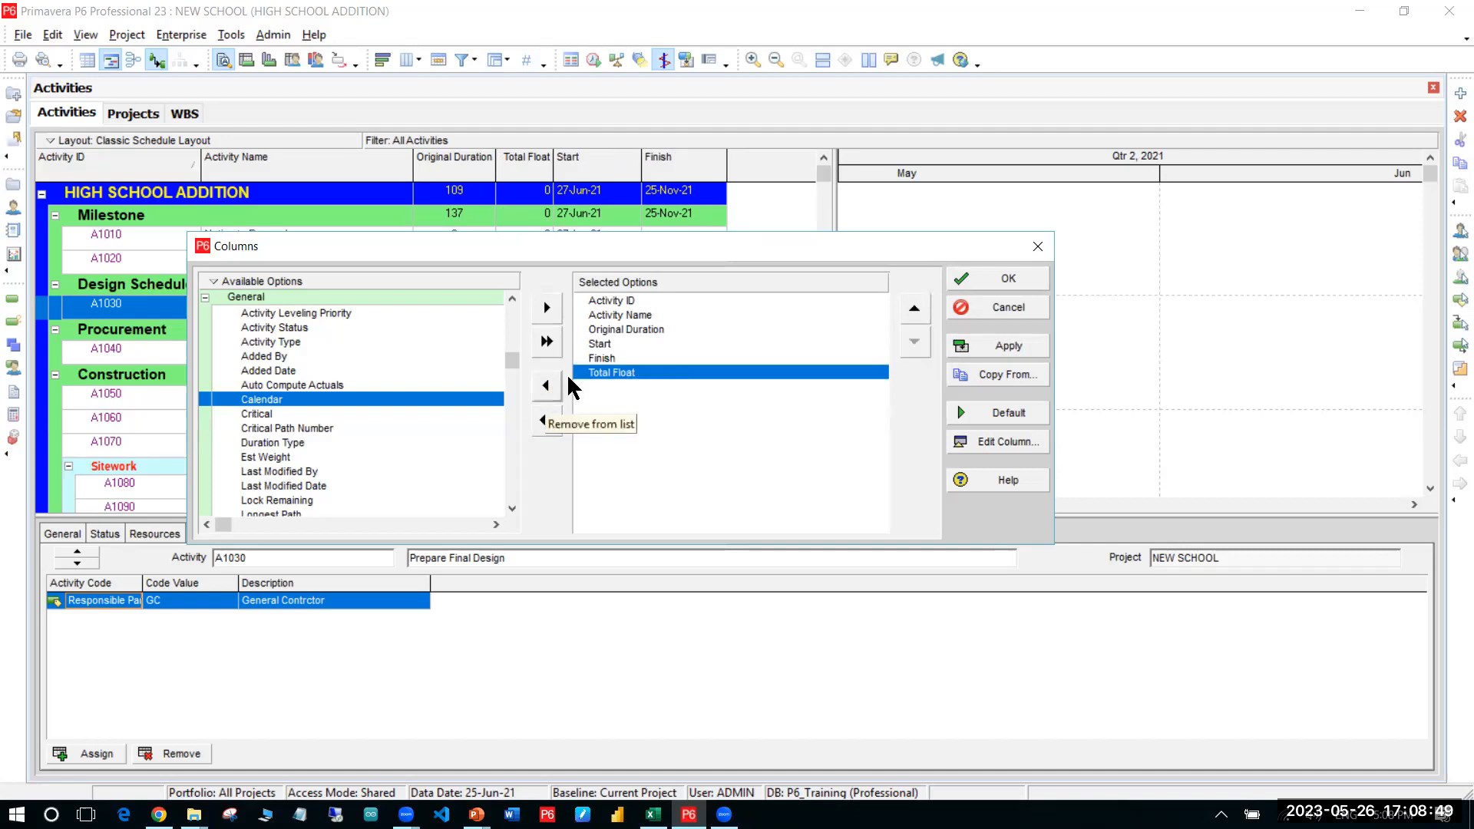
drag(625, 374, 464, 388)
click(995, 349)
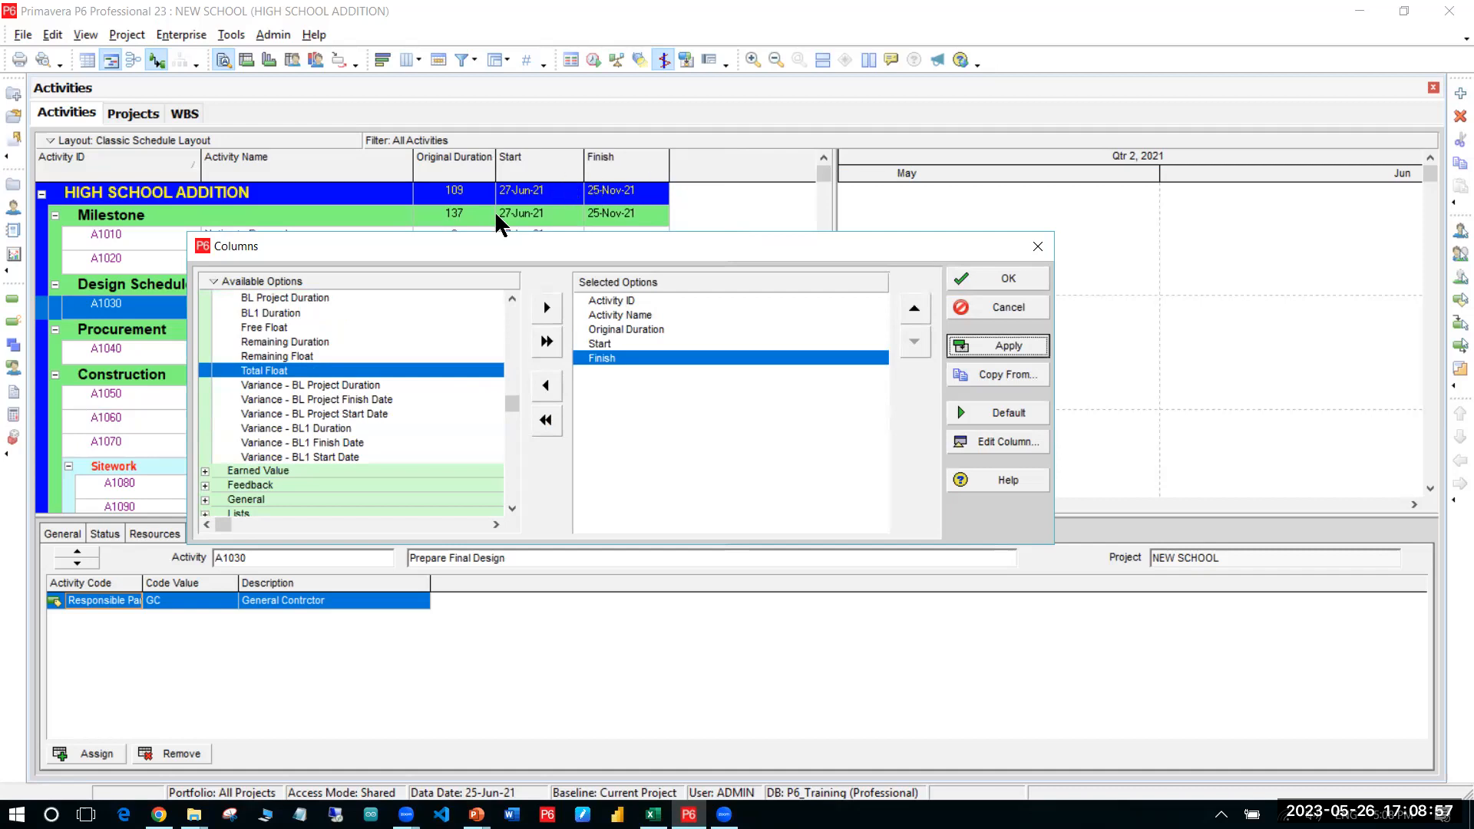
Step: Try adding Durations options such as Remaining Float to the selected columns, and remove them again
click(330, 354)
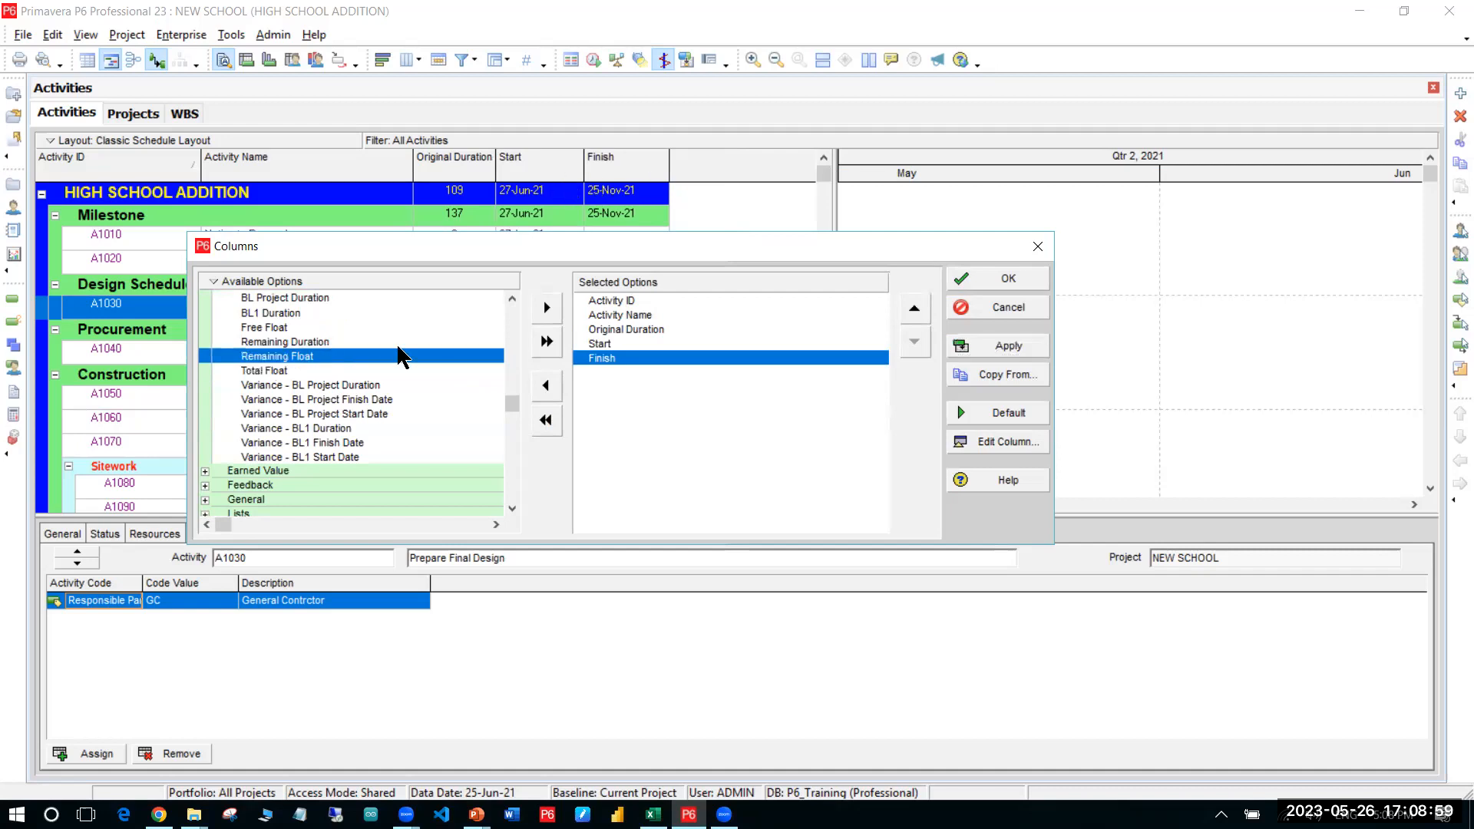
click(328, 342)
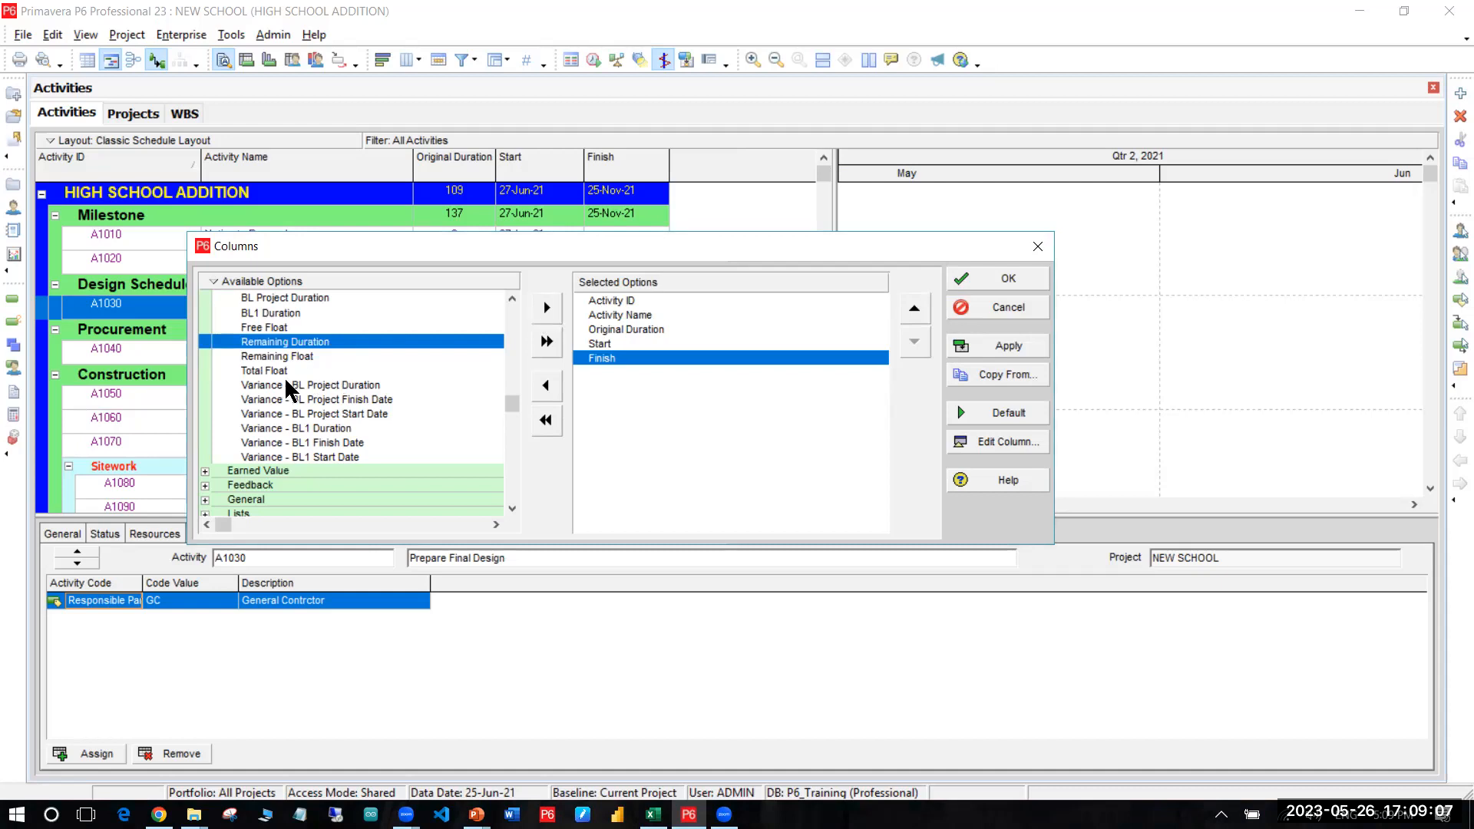
click(552, 313)
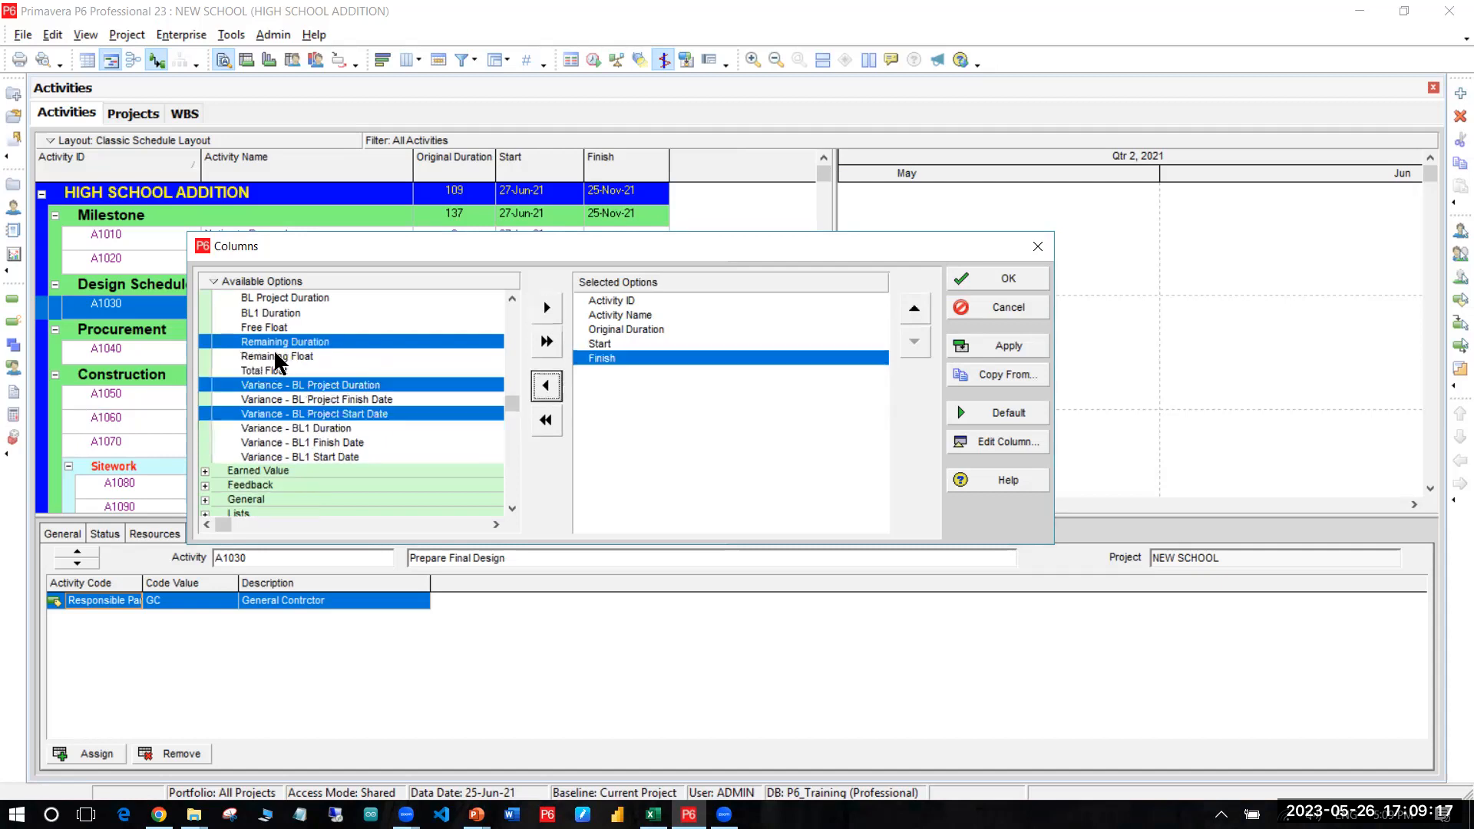
click(288, 356)
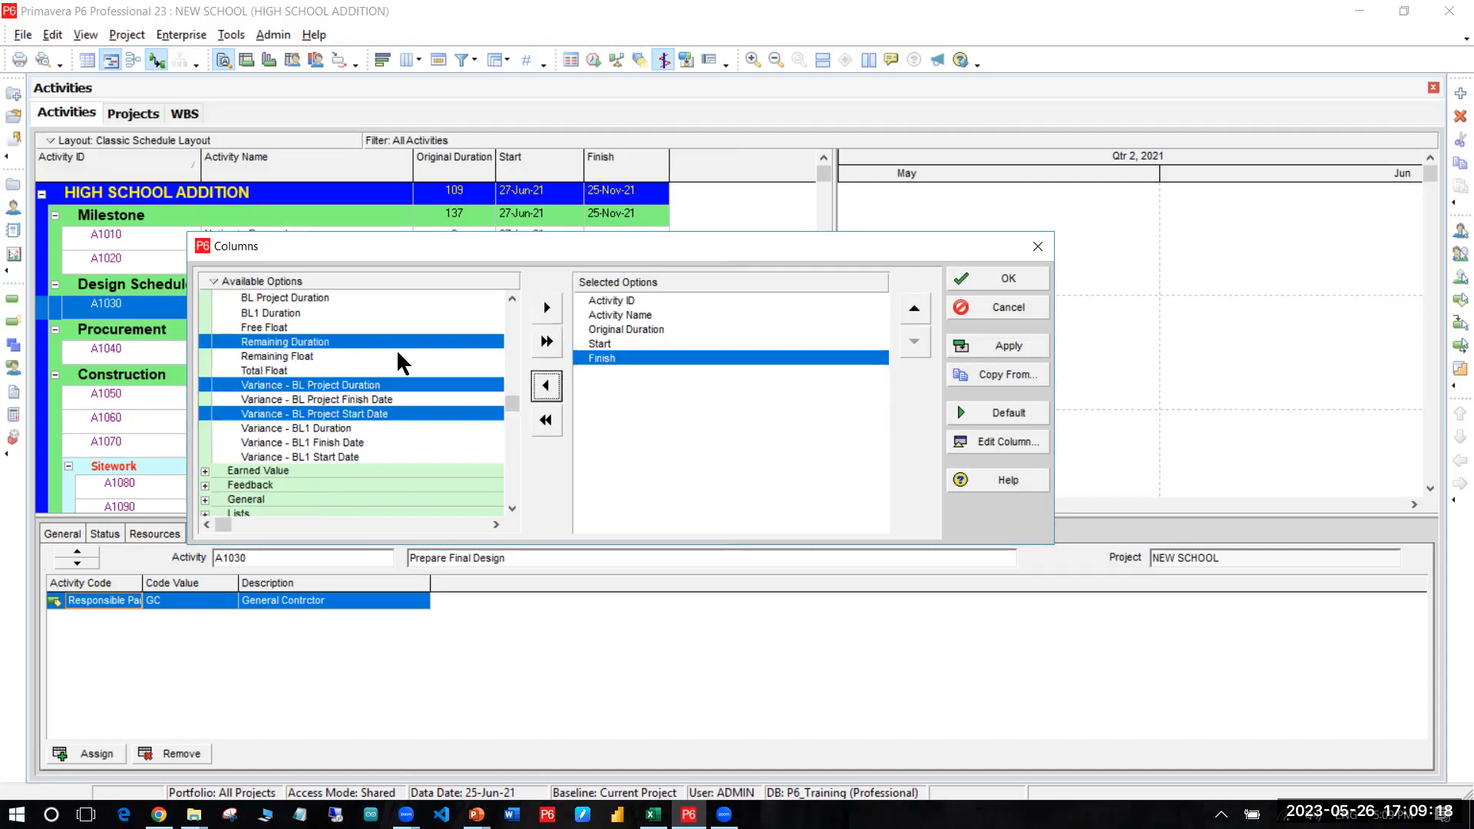
click(547, 309)
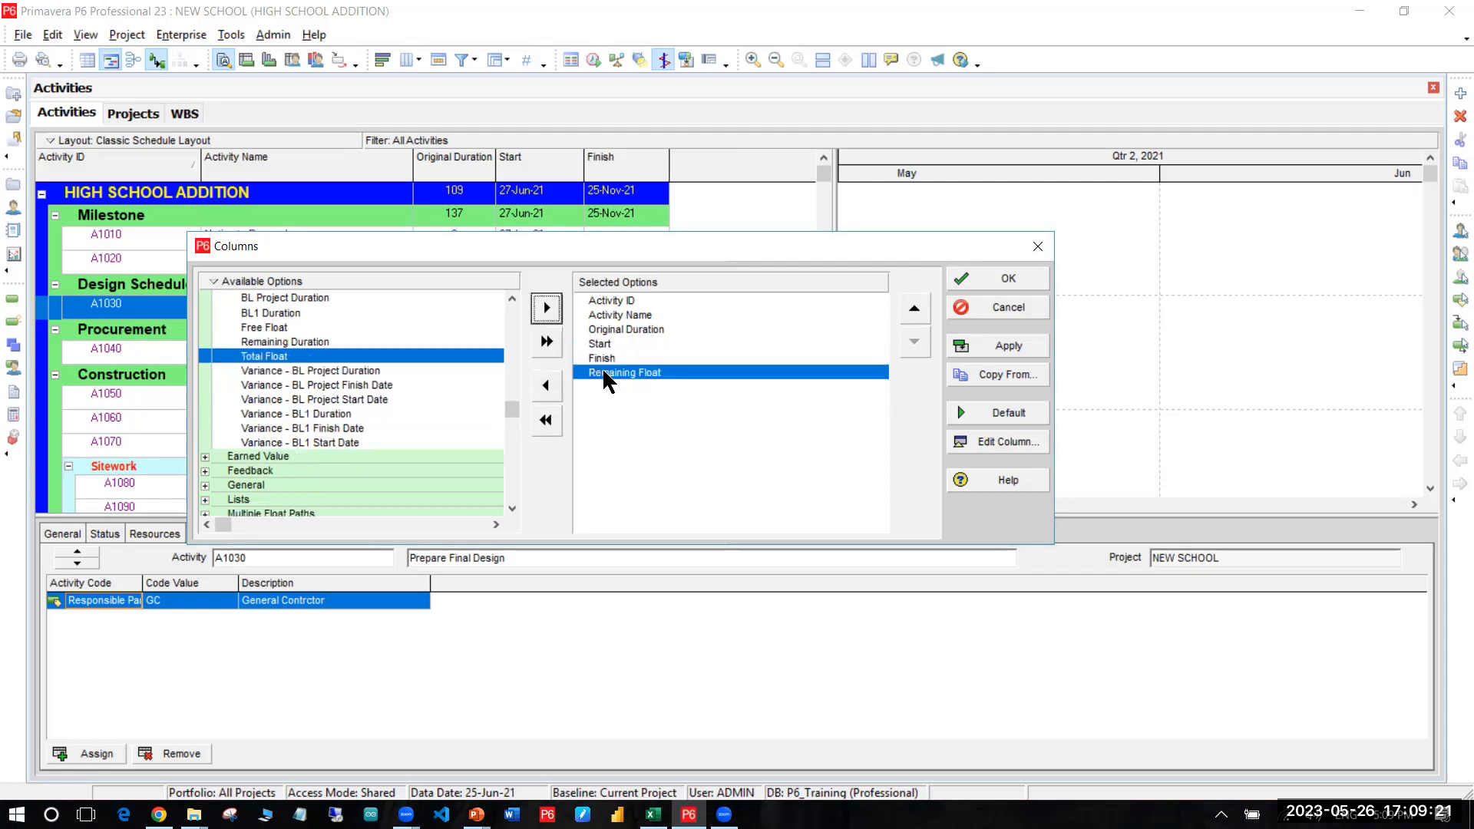
click(545, 385)
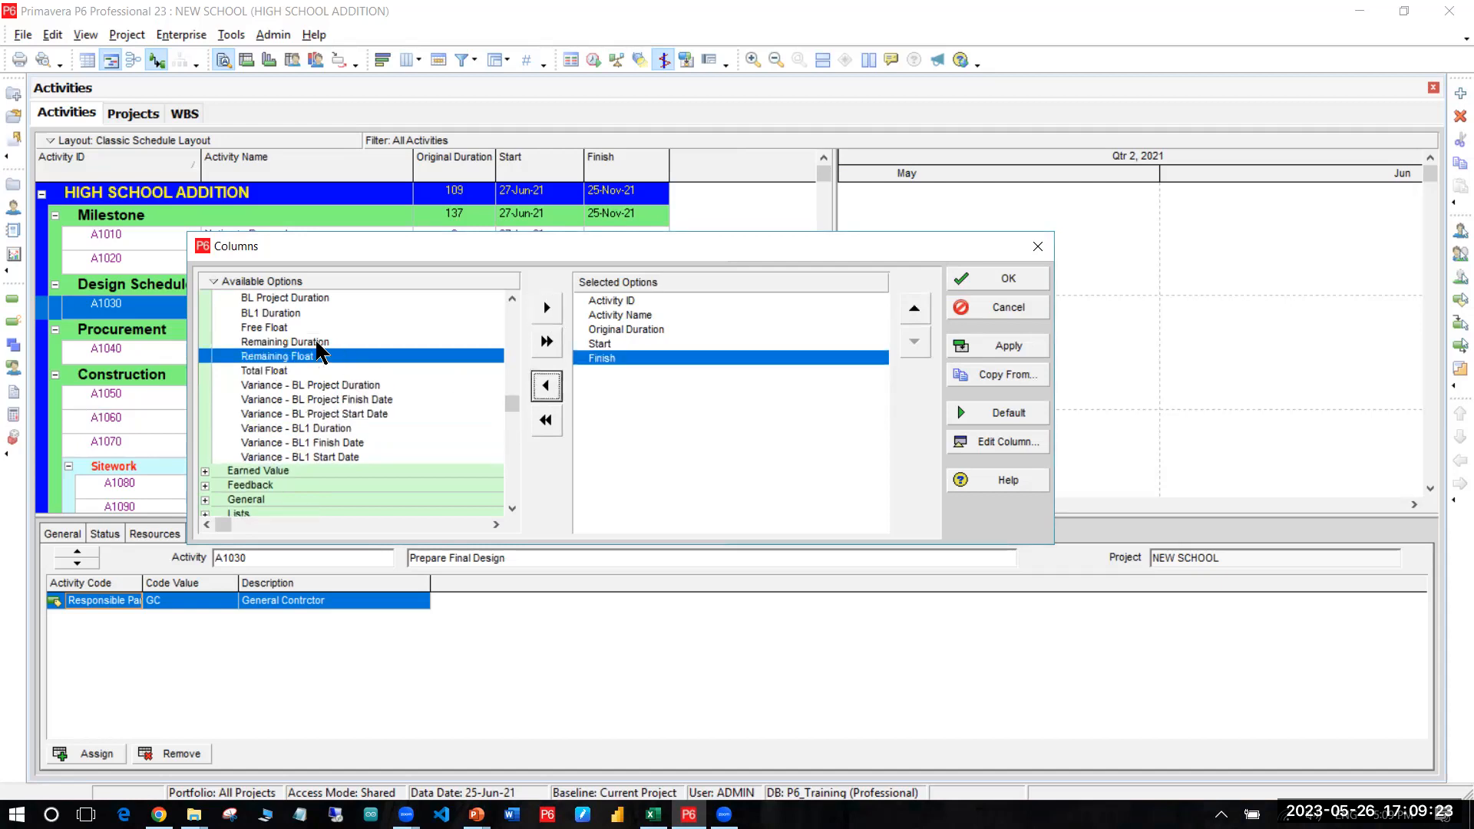
Step: Add Remaining Duration to the selected columns, place it directly after Original Duration, and apply the layout
double_click(317, 343)
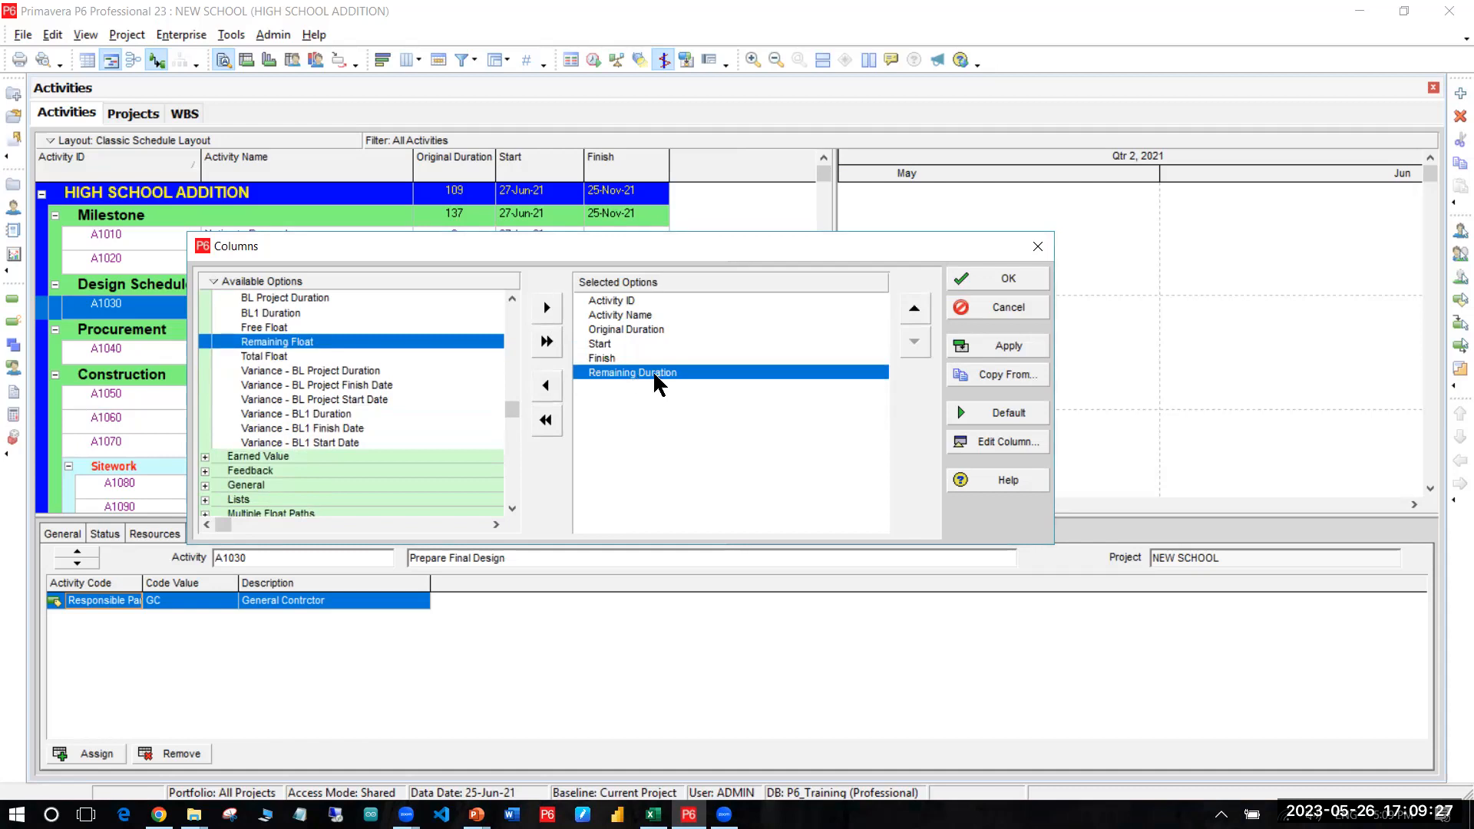
click(913, 310)
click(913, 310)
click(1002, 349)
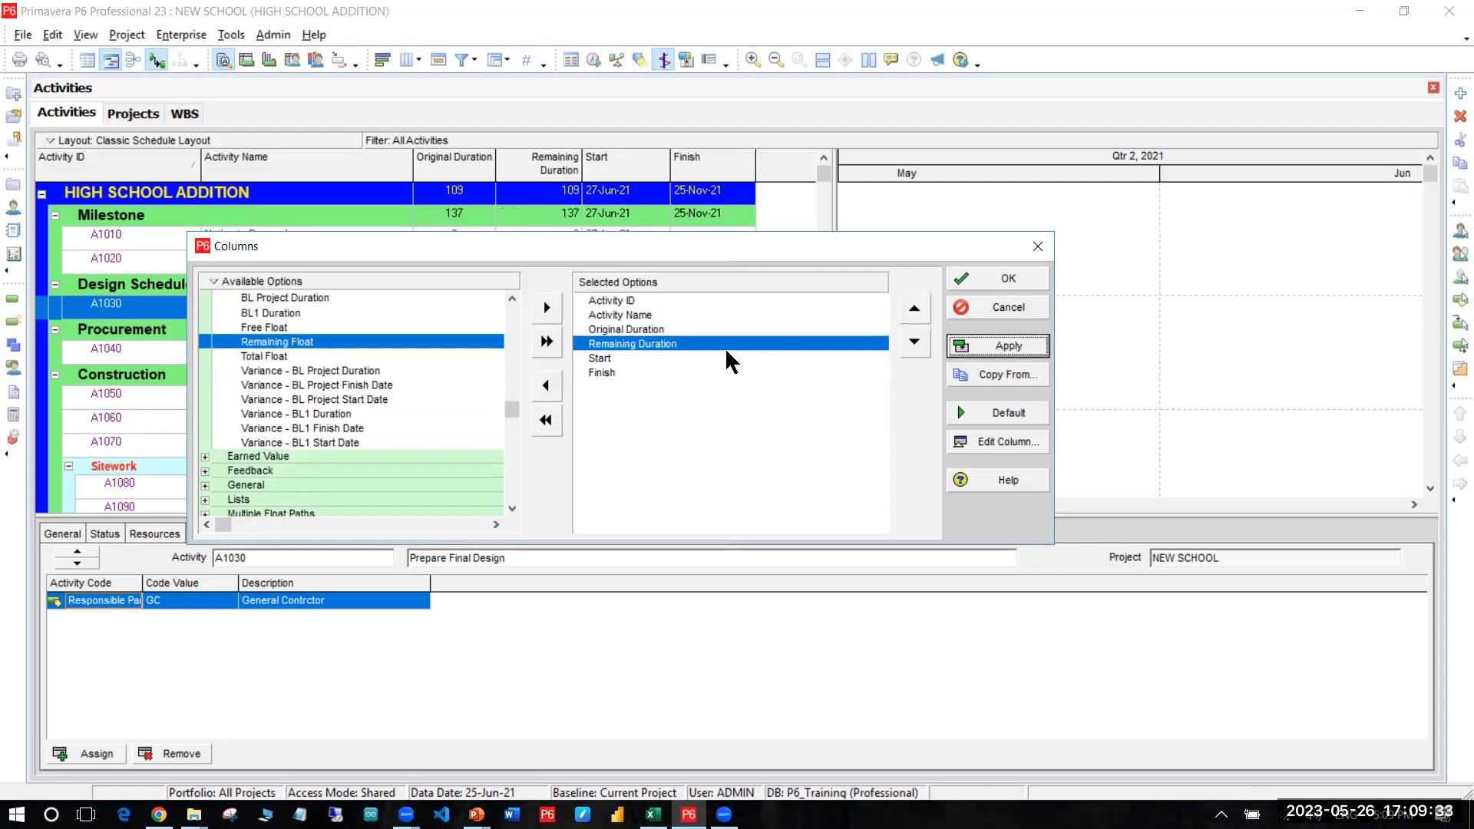
Step: Take the Start column out of its place in the selected options and return it to just before Finish
drag(708, 351, 698, 396)
click(914, 308)
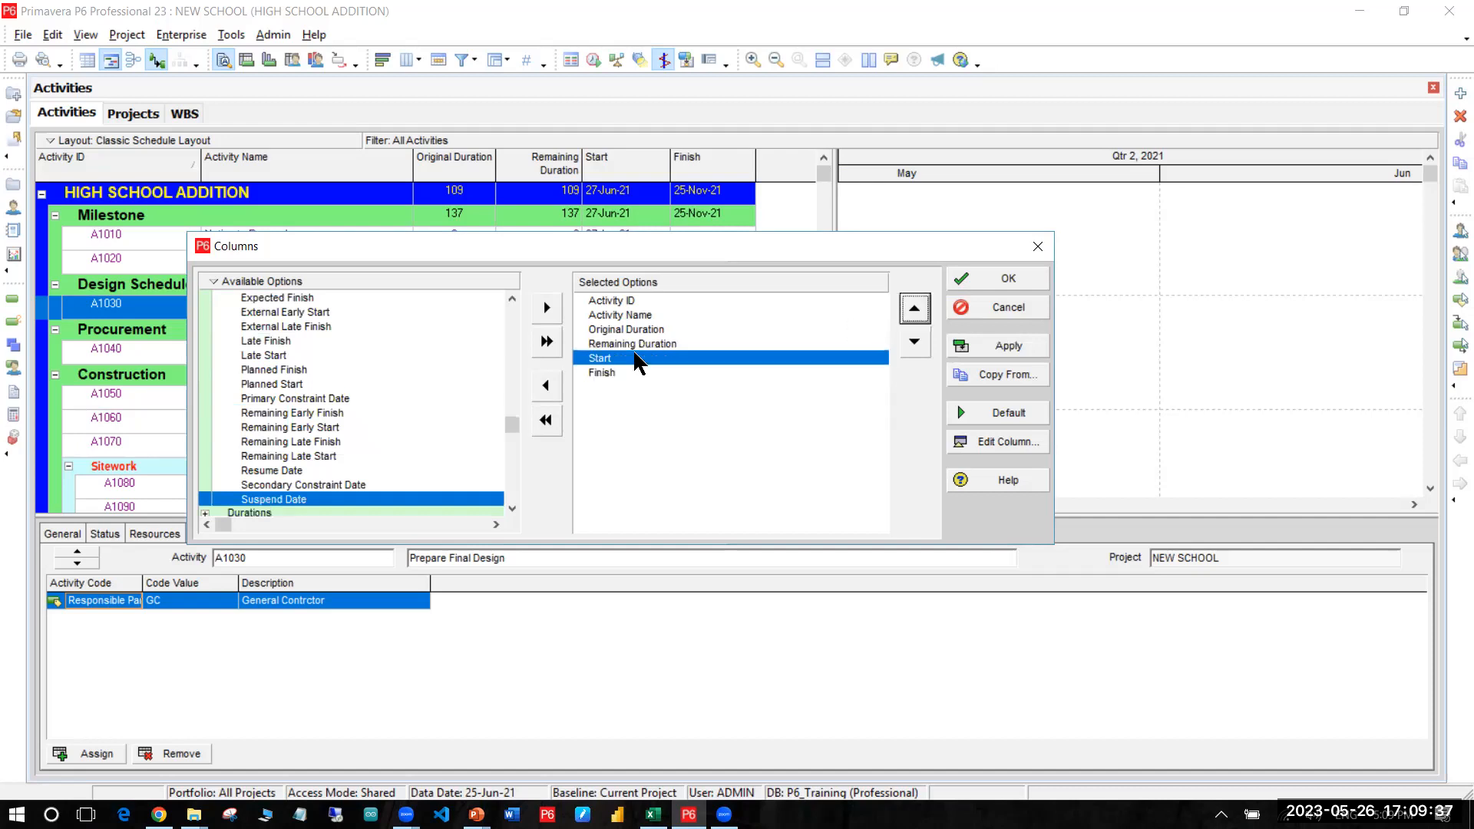
Step: Remove Remaining Duration from the selected columns and add it back directly after Original Duration
click(665, 344)
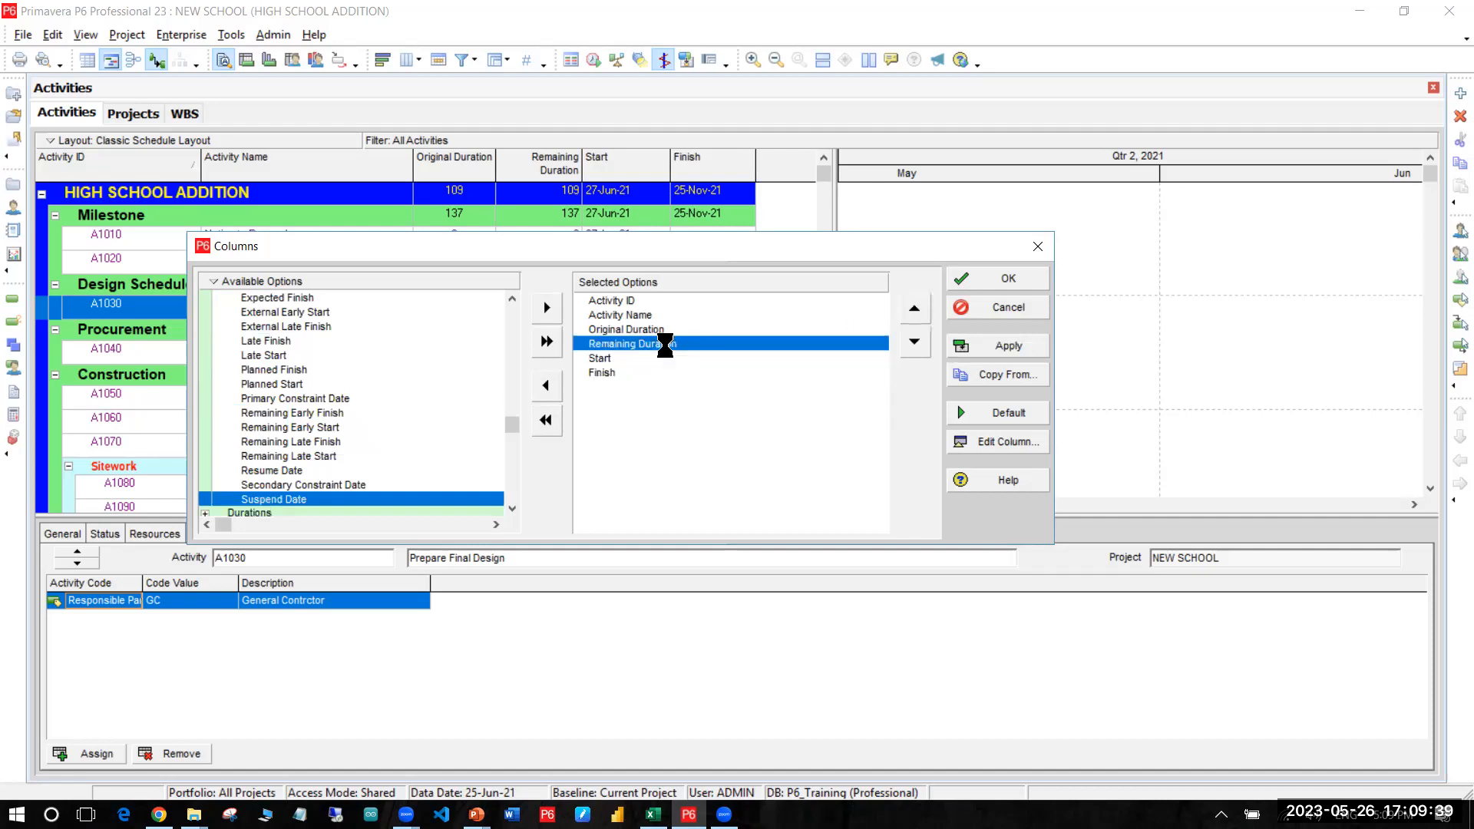
drag(665, 344, 334, 389)
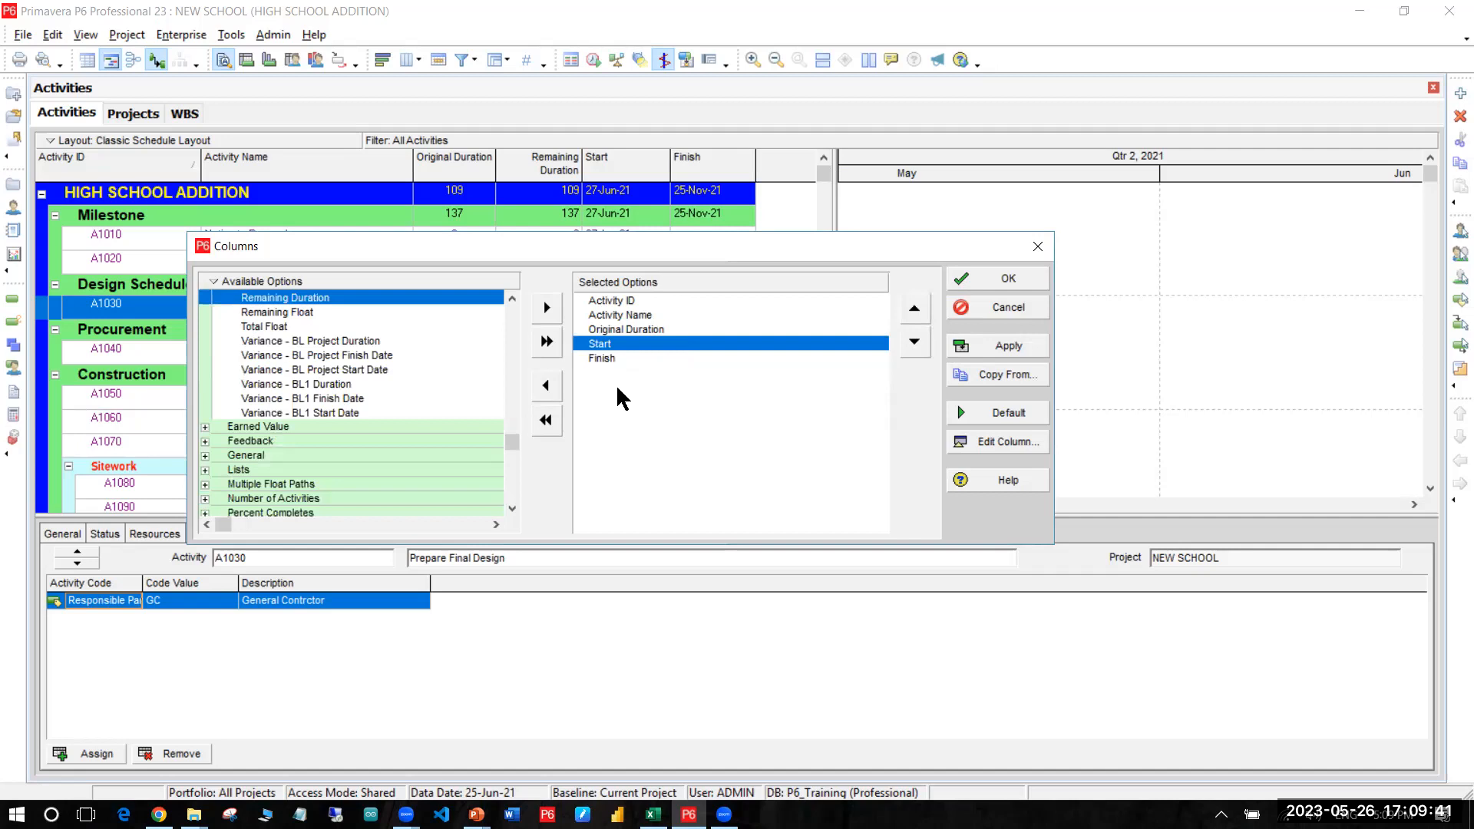
click(608, 359)
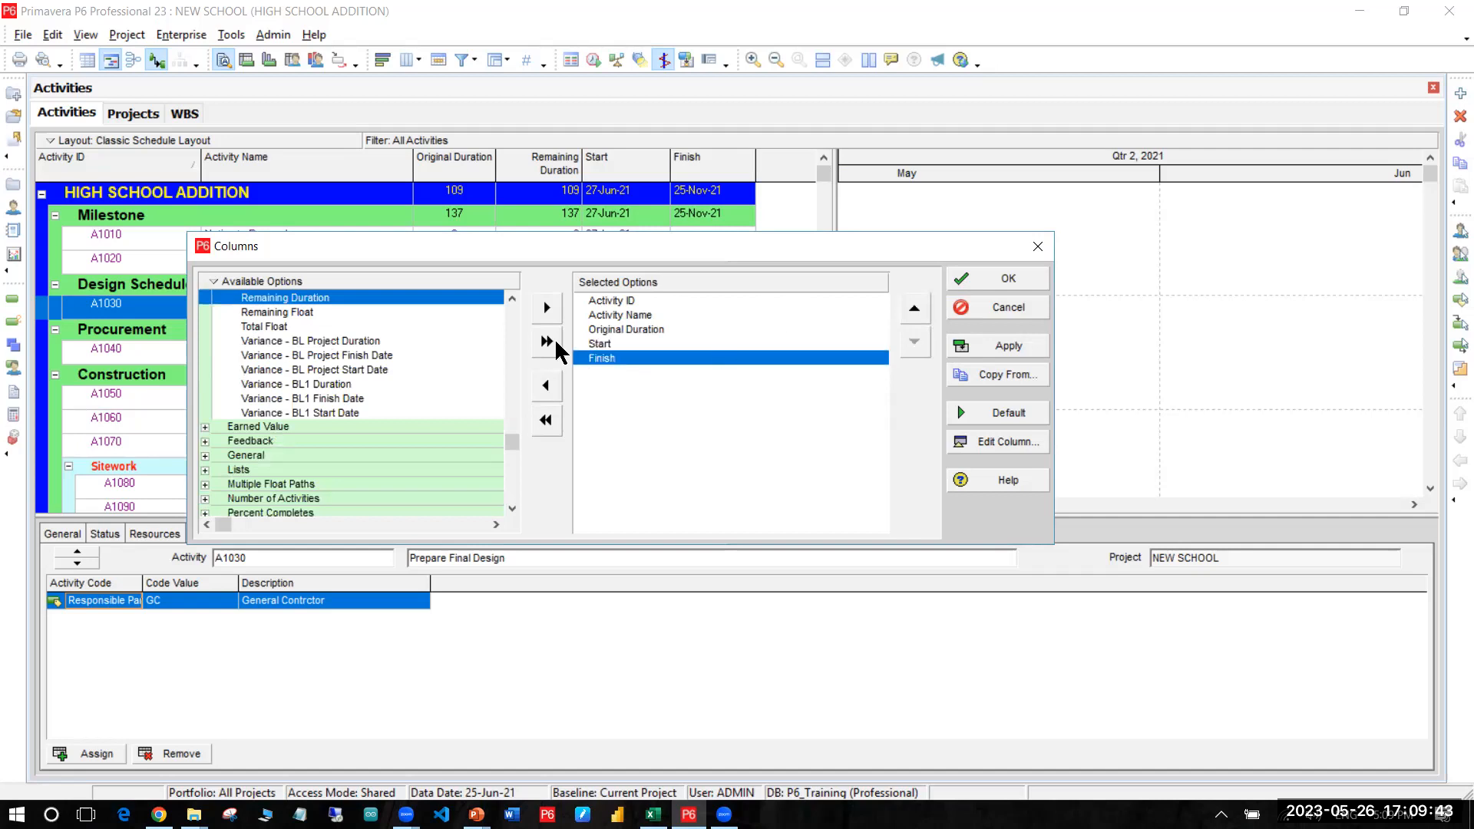
click(637, 330)
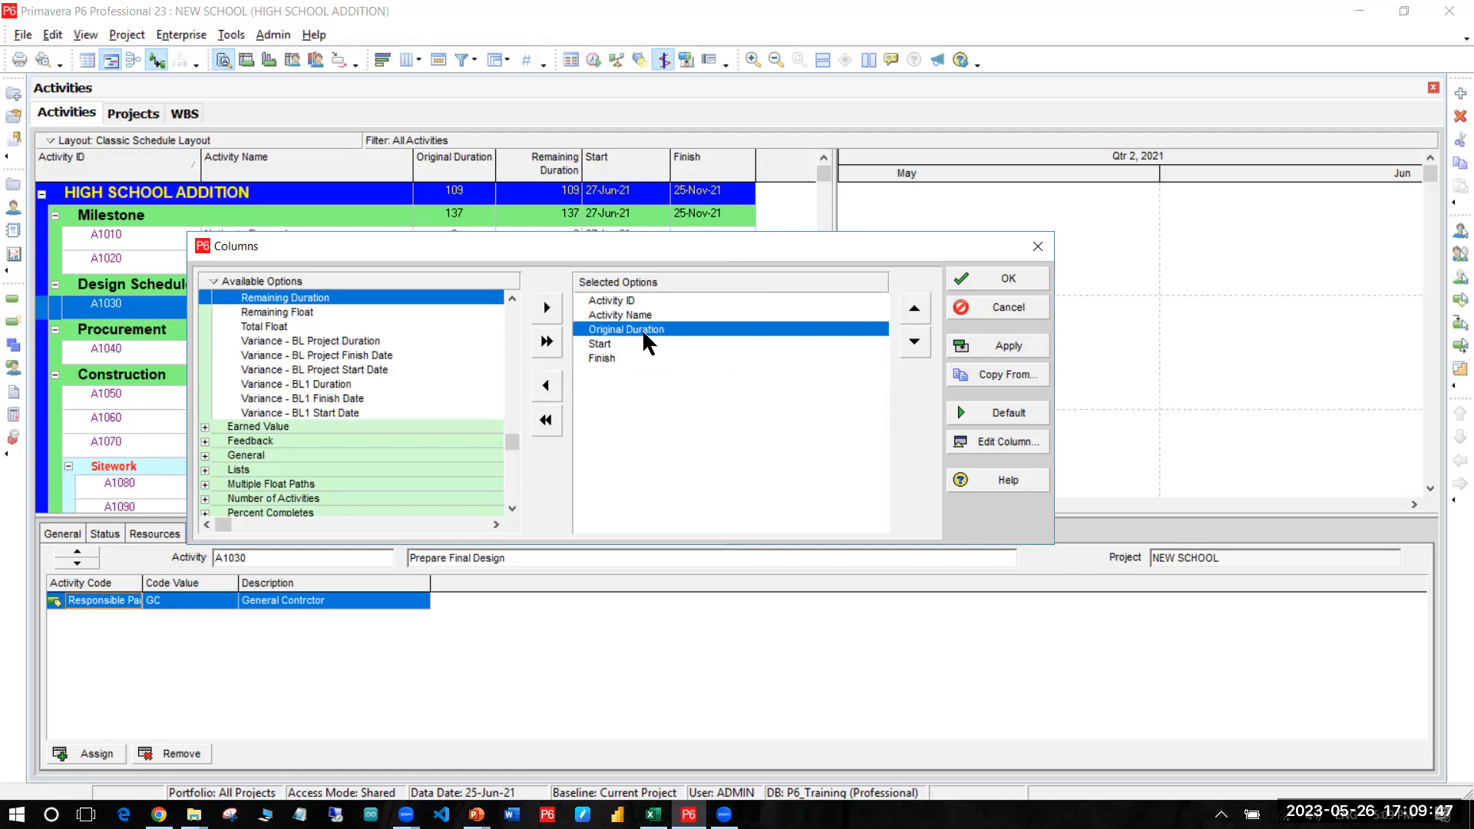
double_click(349, 298)
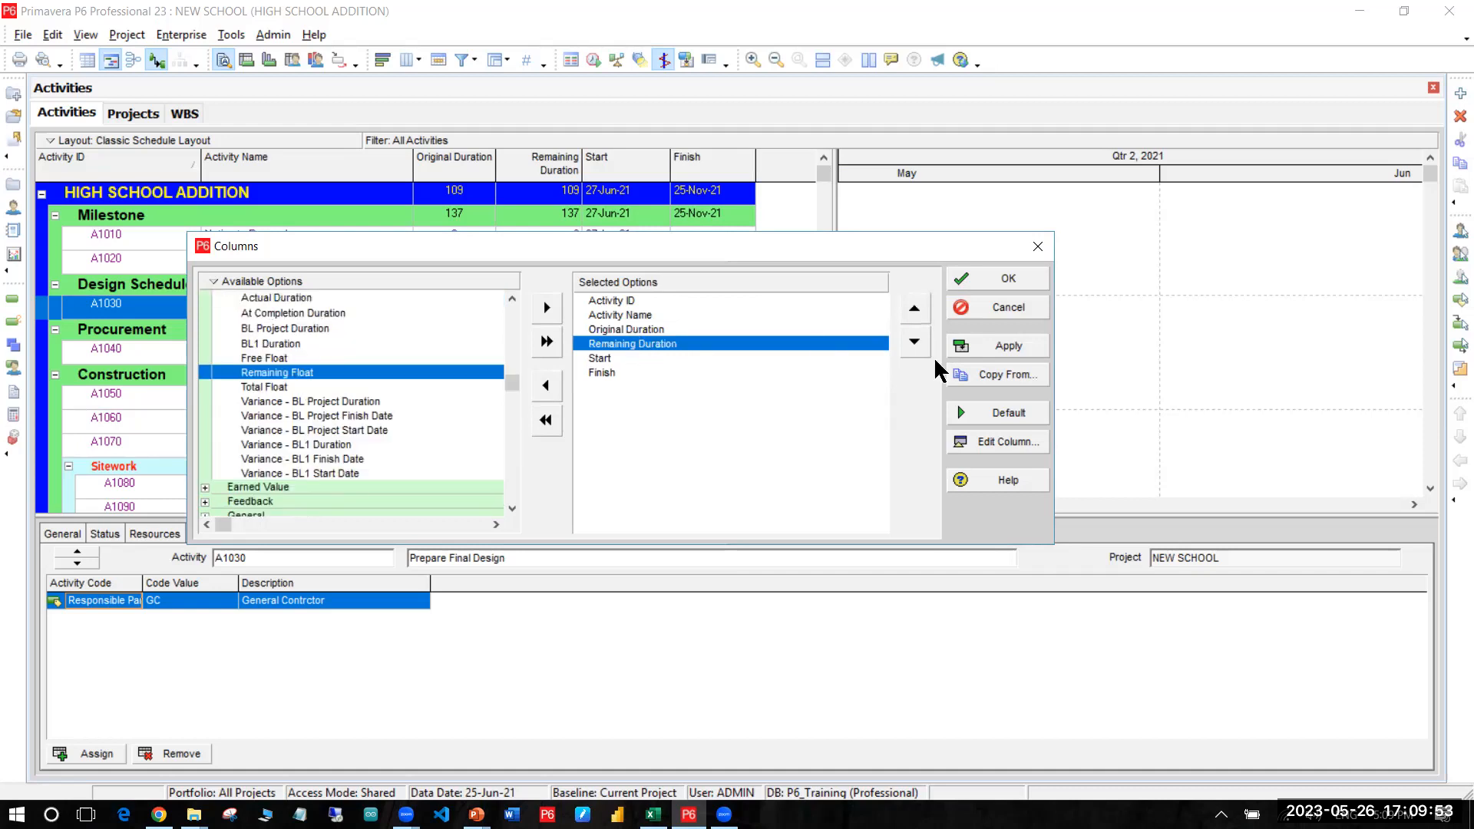
click(625, 330)
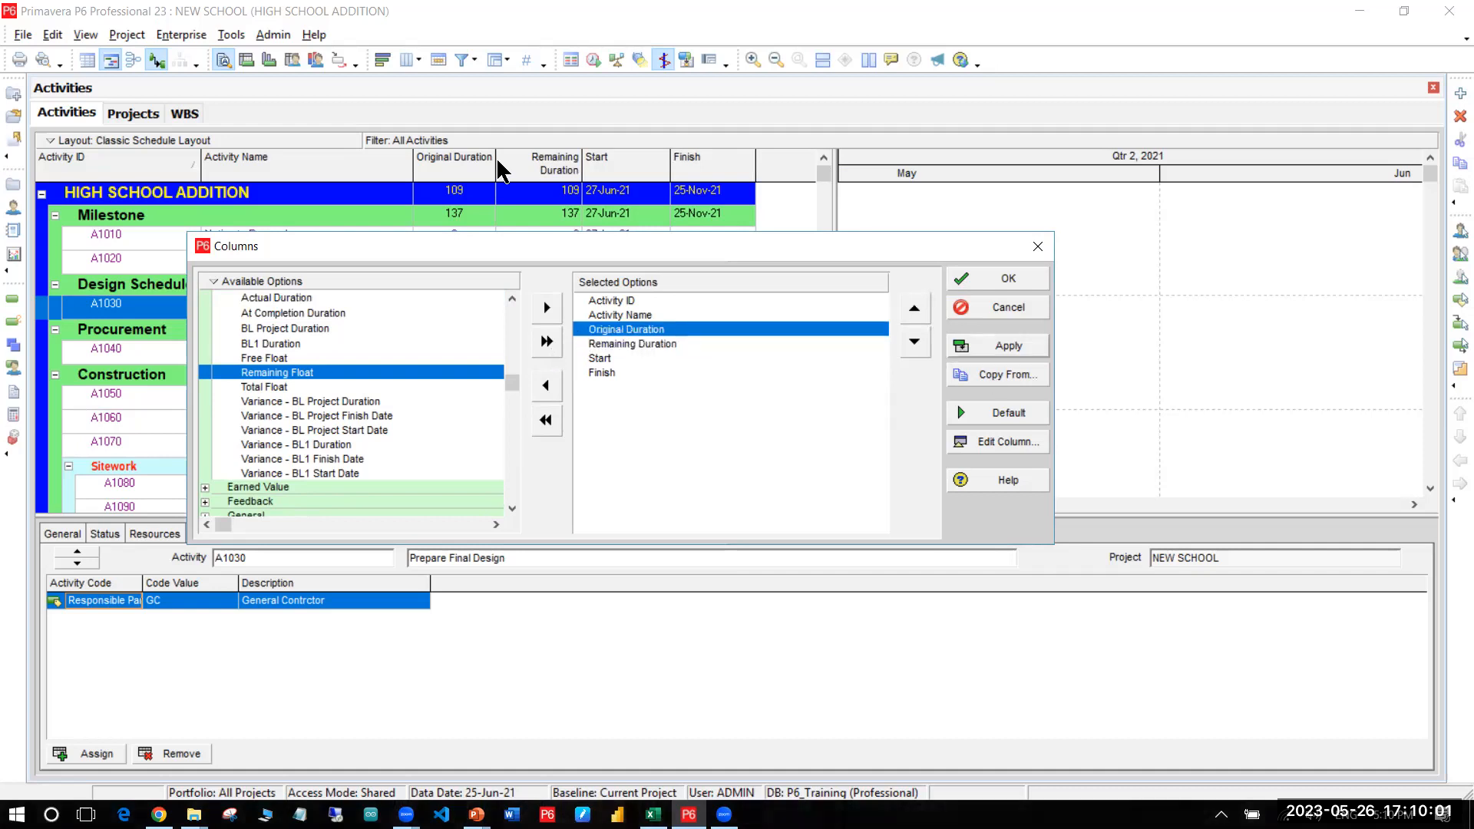
Step: Apply the selected columns to the activities layout and close the column settings
click(998, 346)
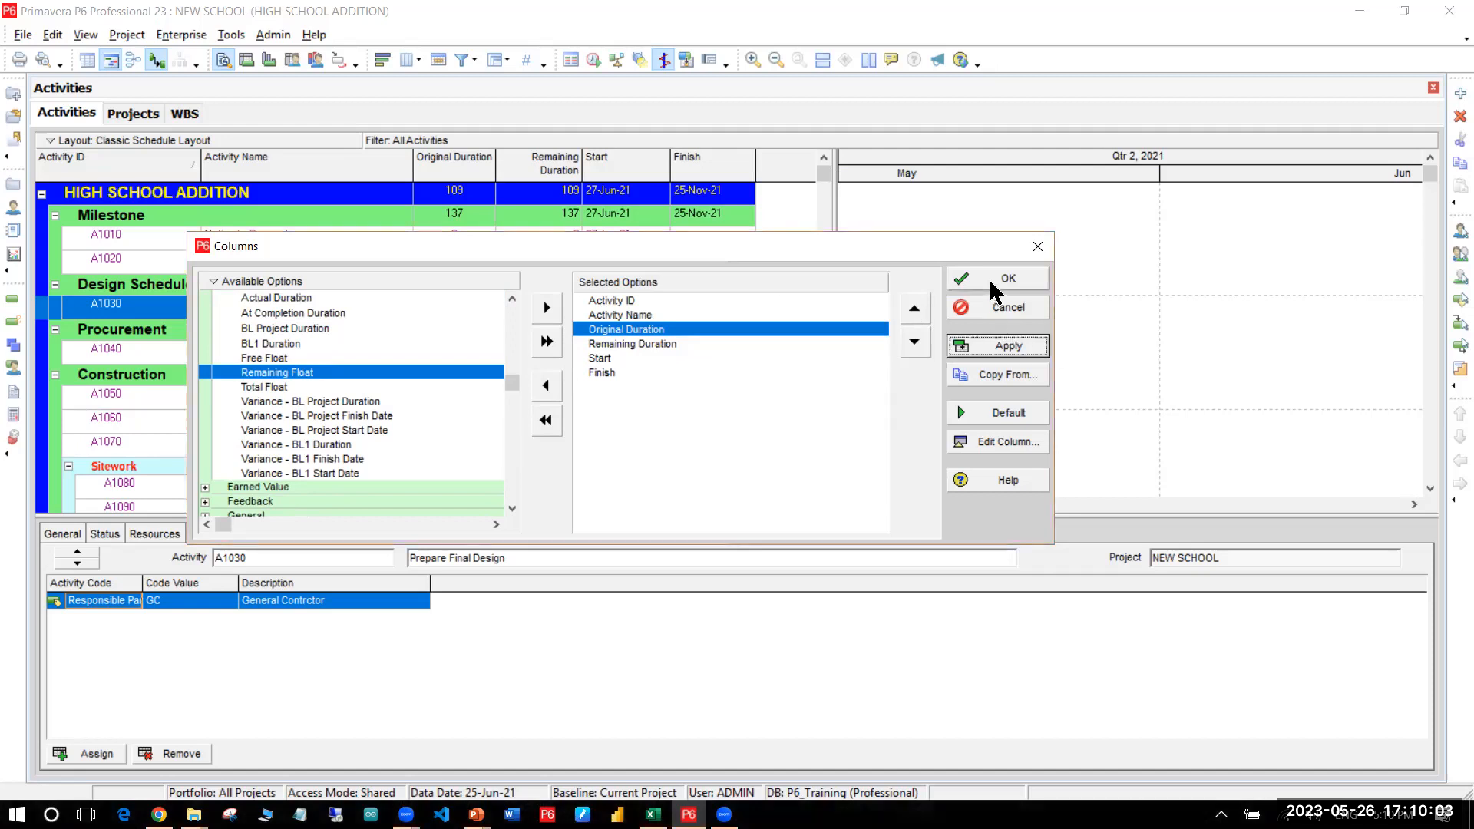
click(987, 279)
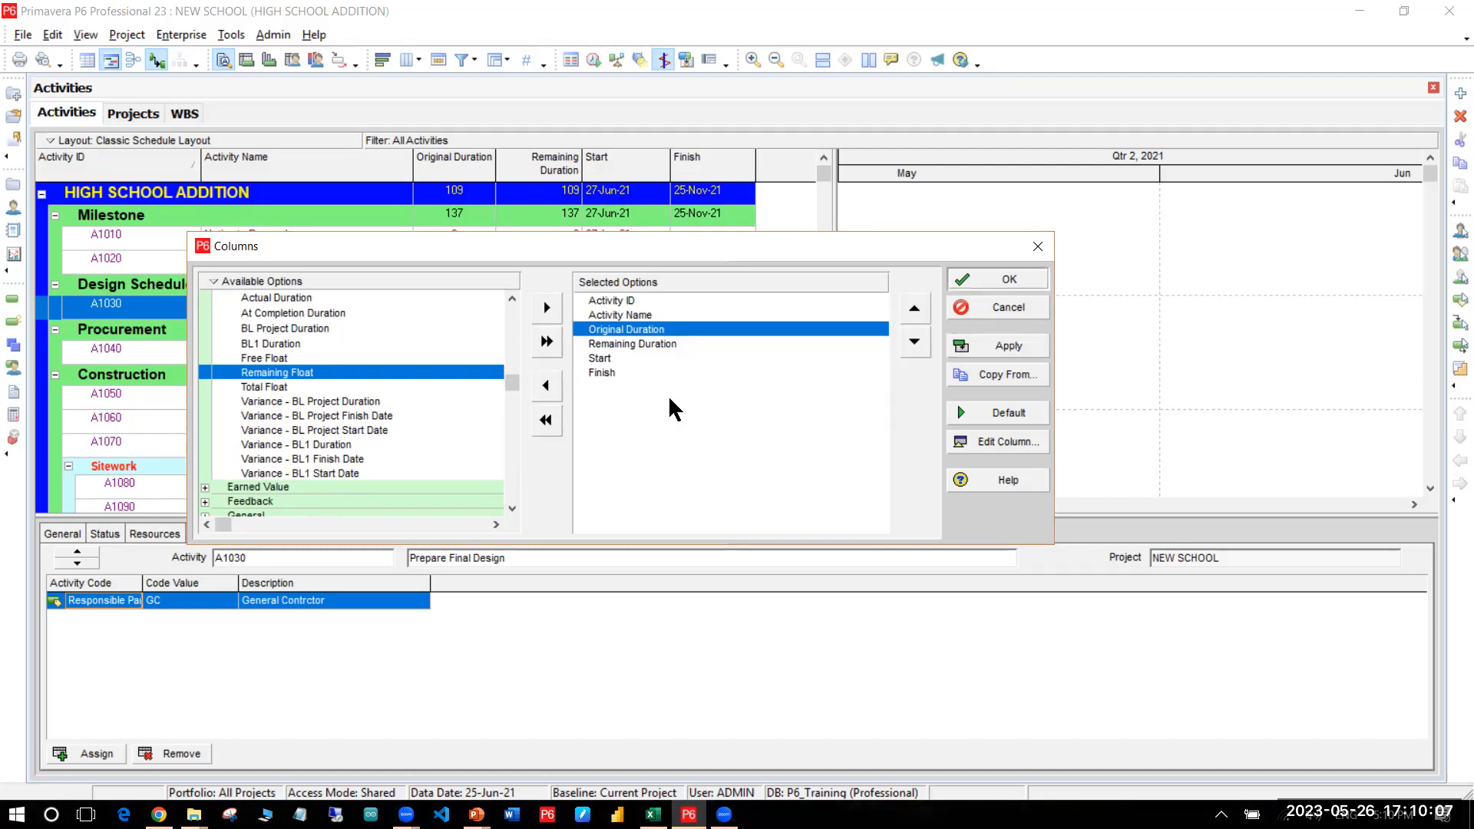
click(620, 356)
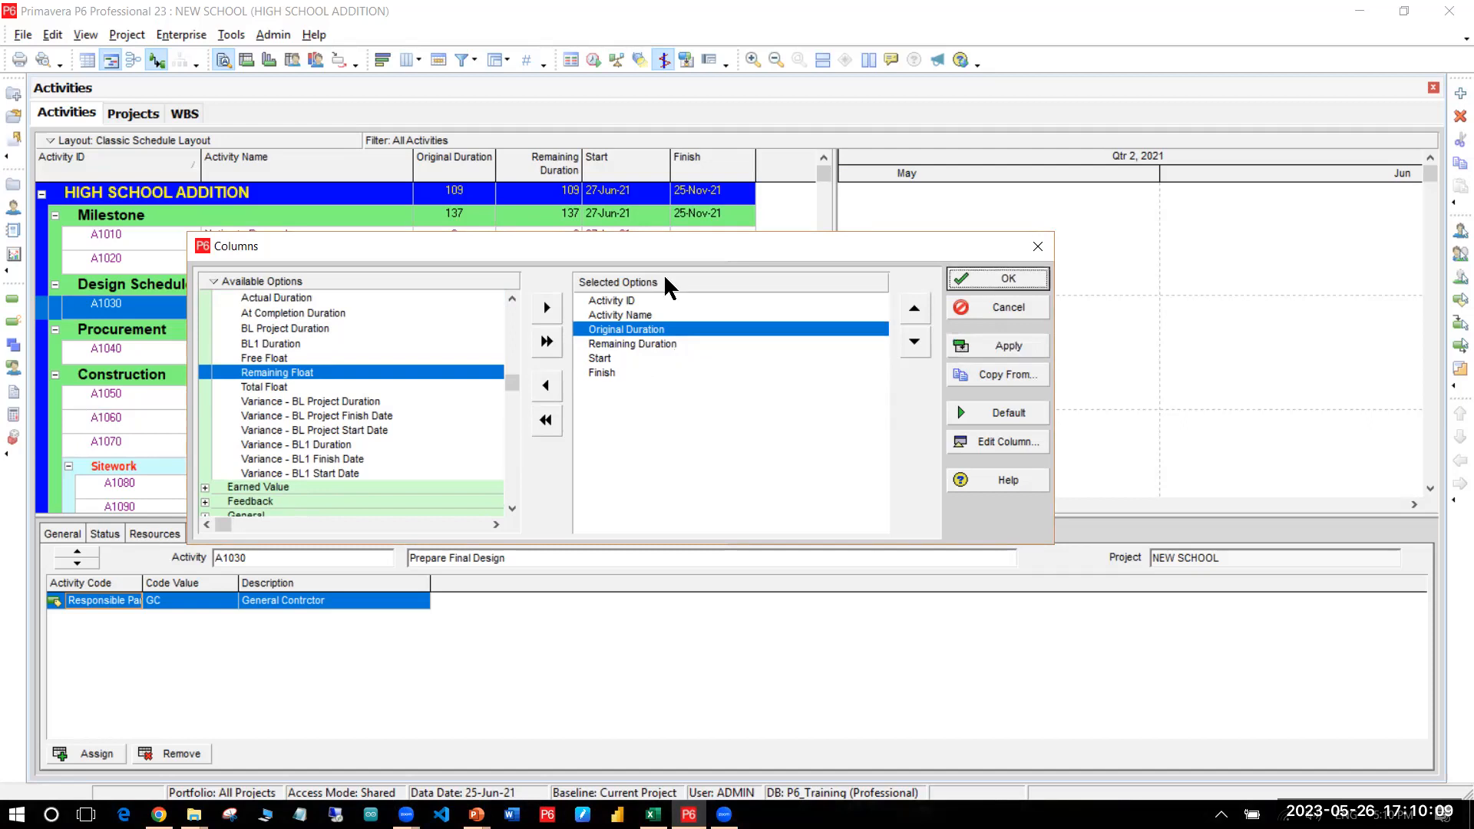
drag(632, 245, 600, 250)
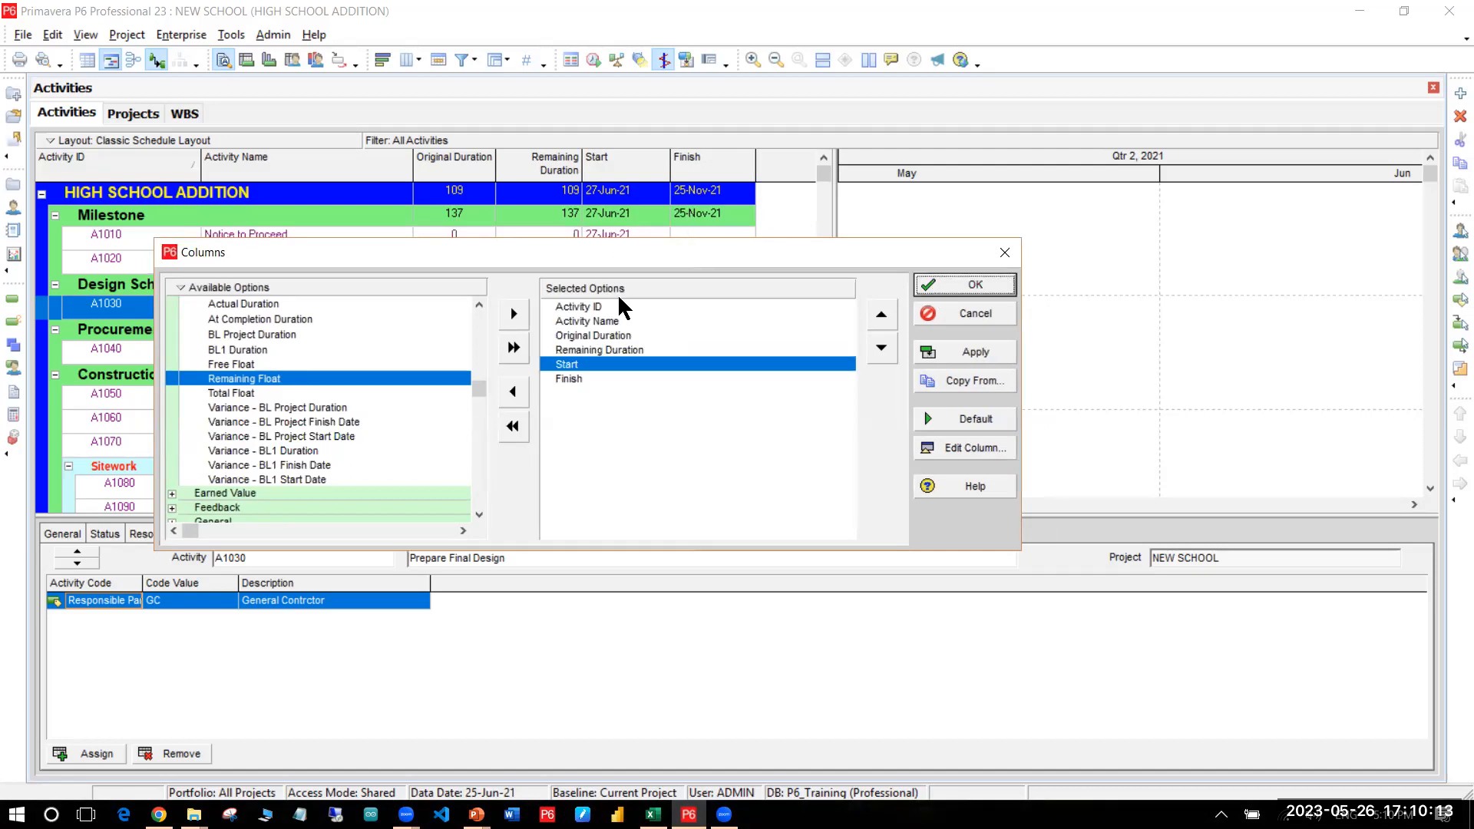
key(Return)
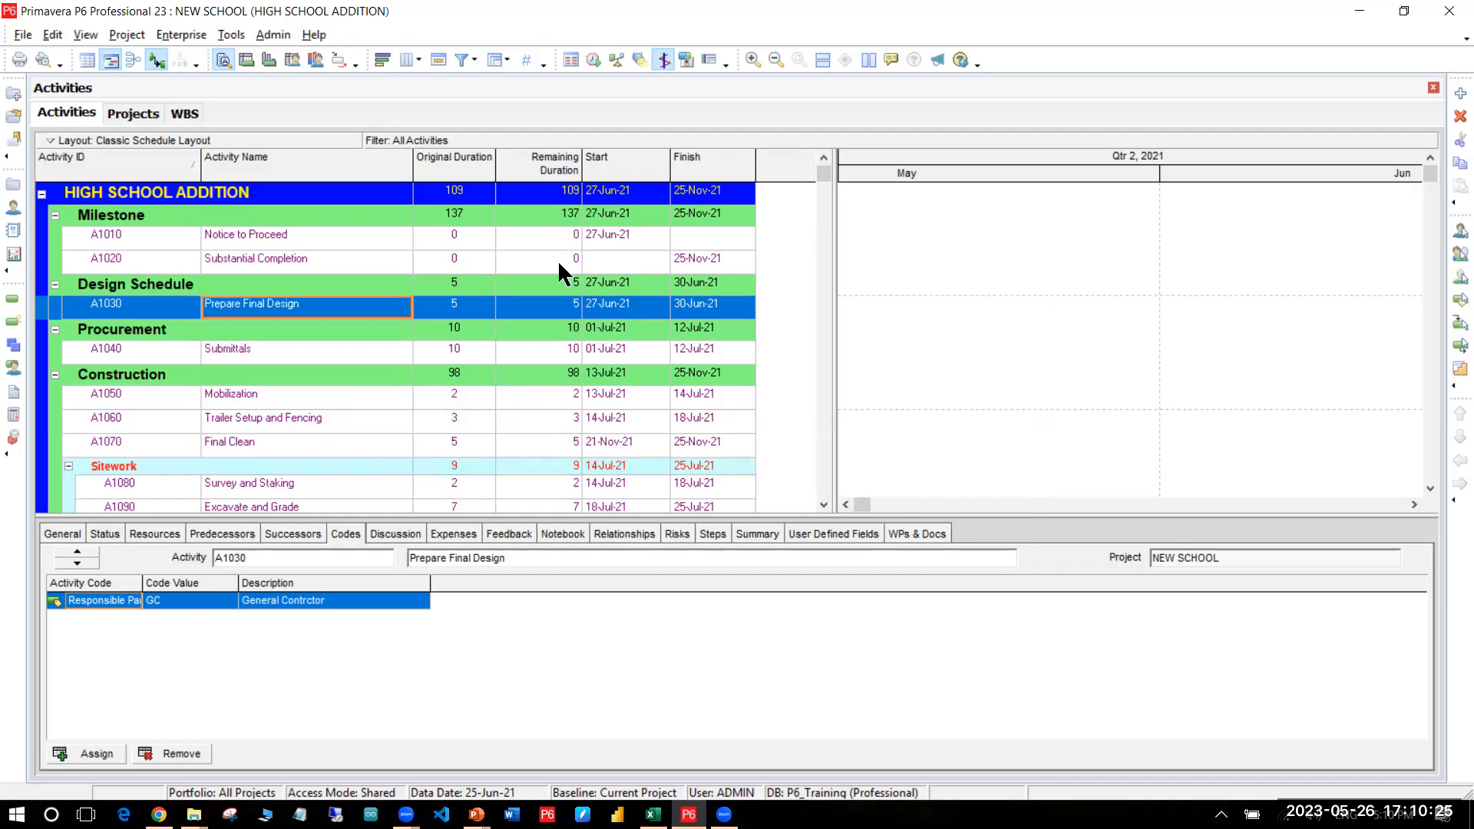
Step: Reopen the column settings, set the Start column's alignment to Center, and apply the change
click(409, 55)
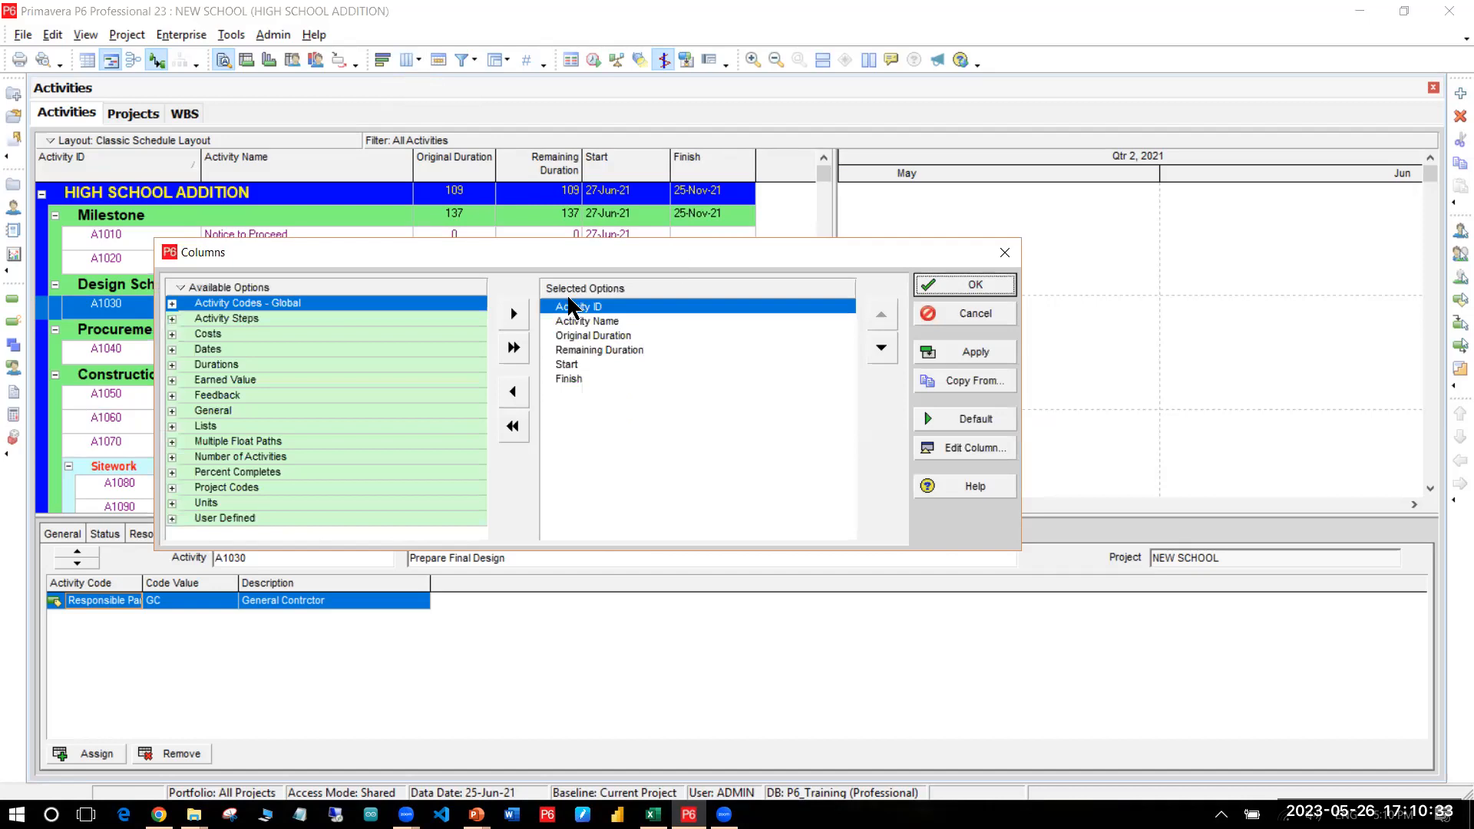
drag(675, 252, 831, 284)
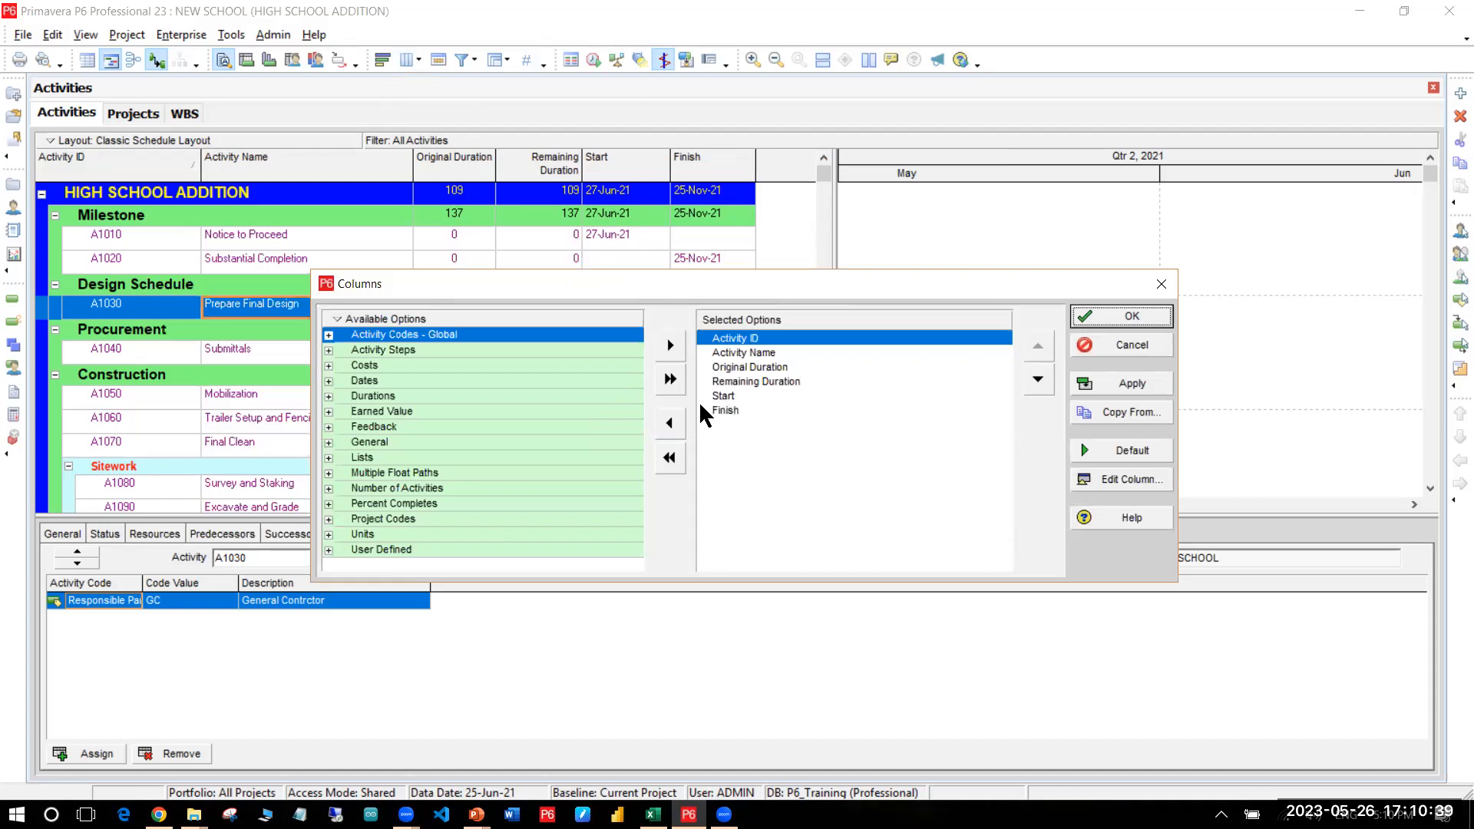
click(725, 396)
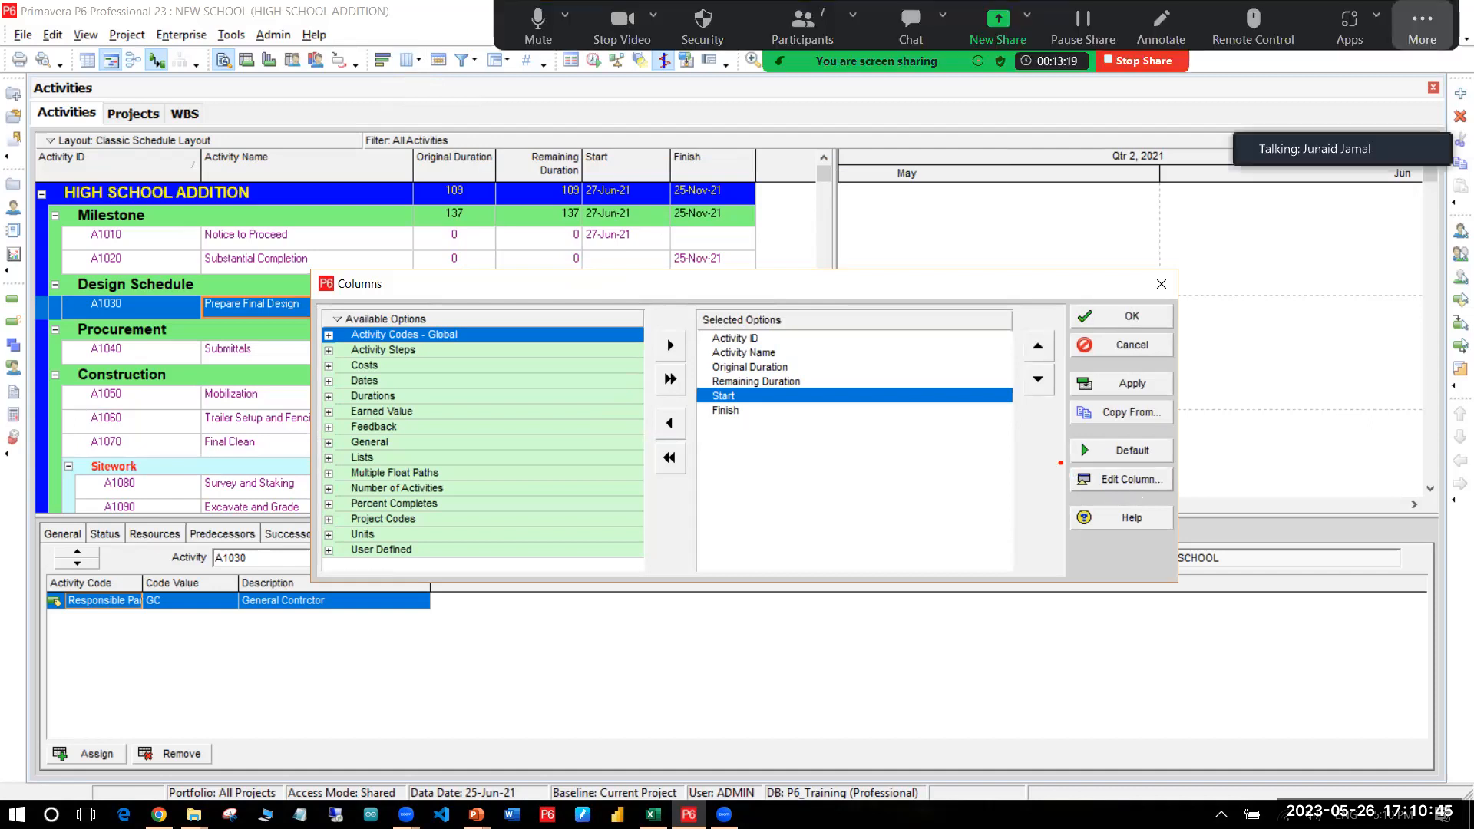
click(1125, 481)
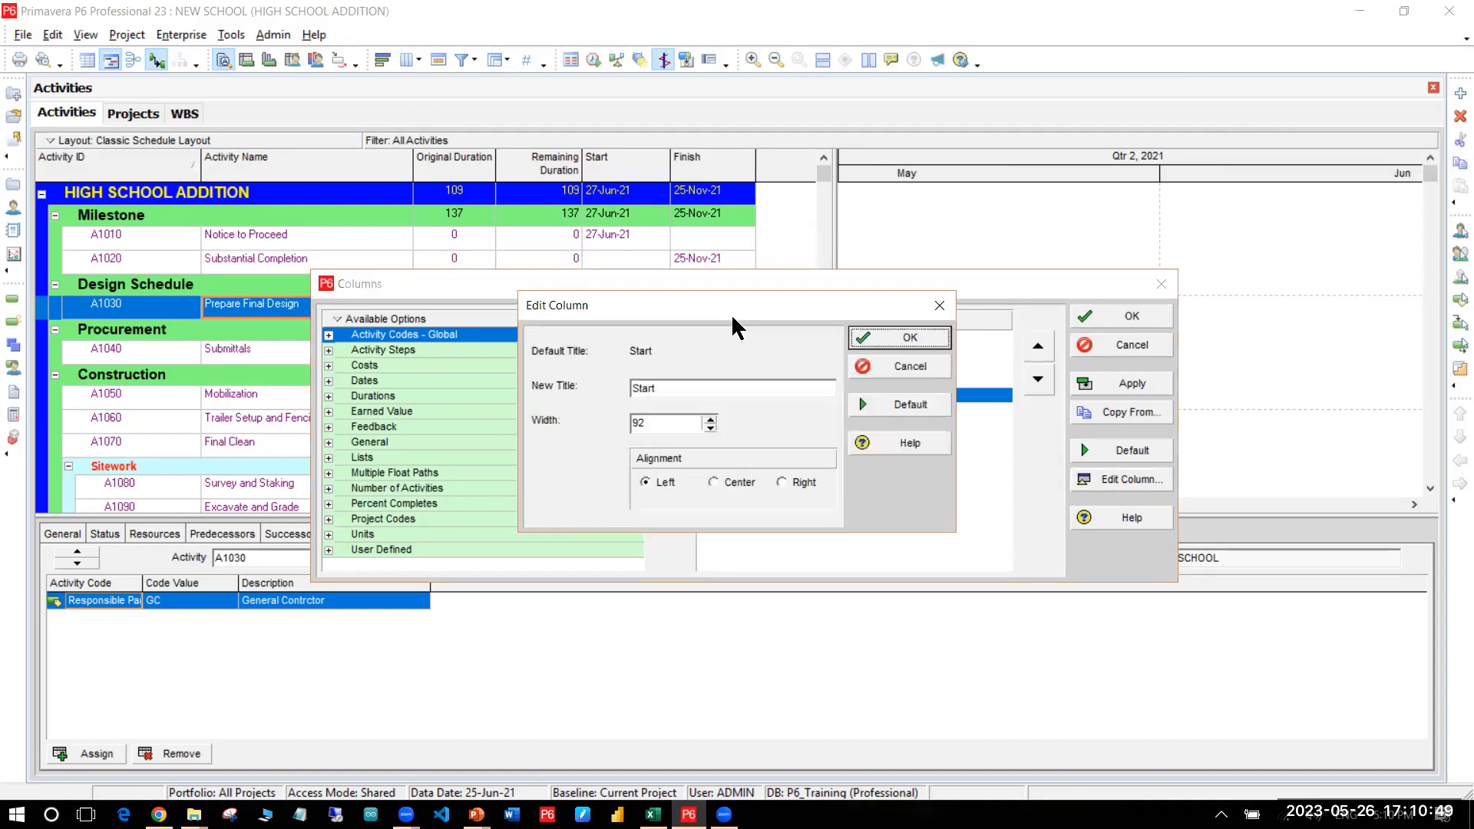
drag(843, 302, 1019, 209)
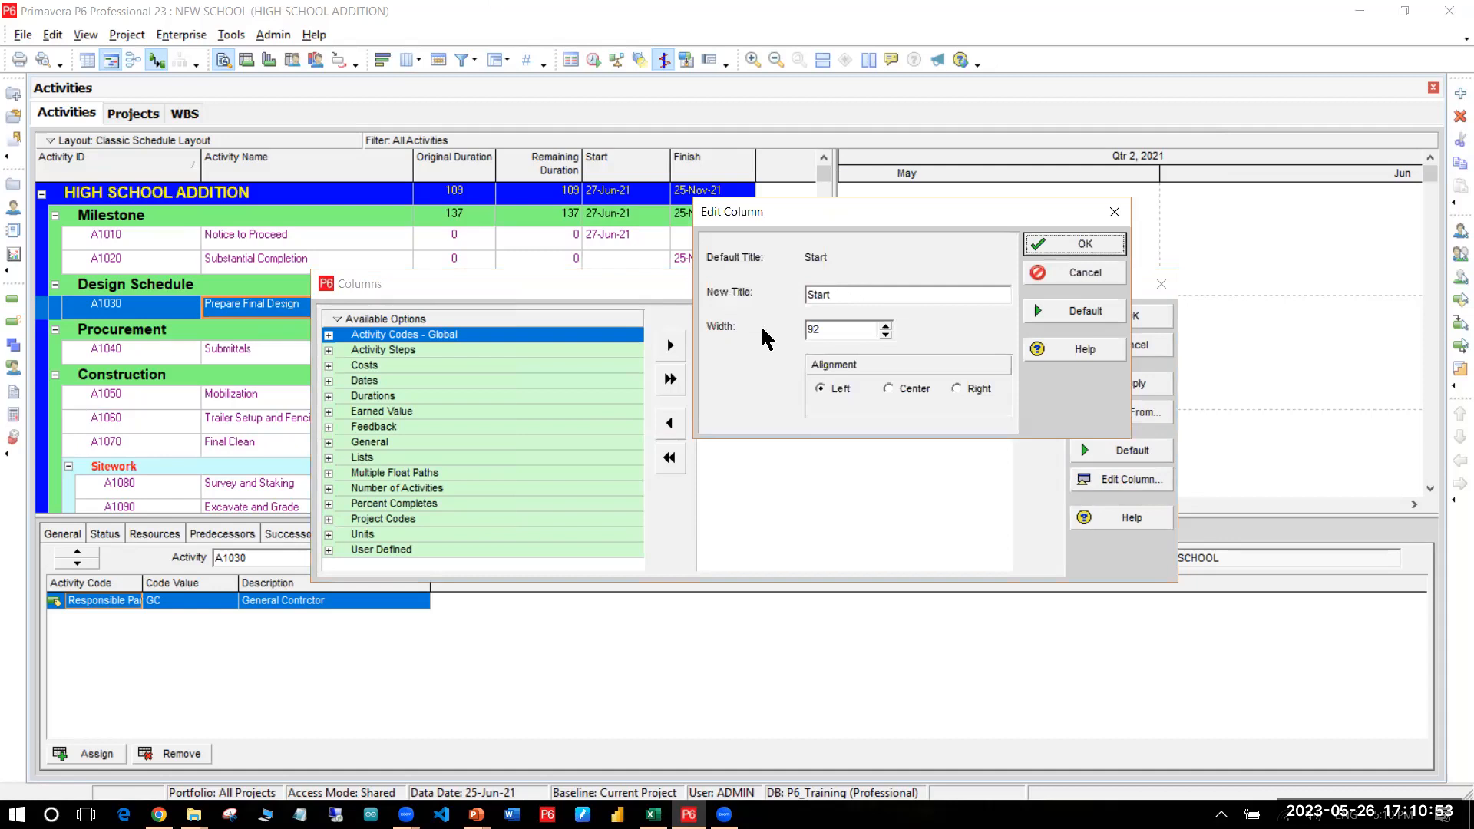
key(Tab)
key(Tab)
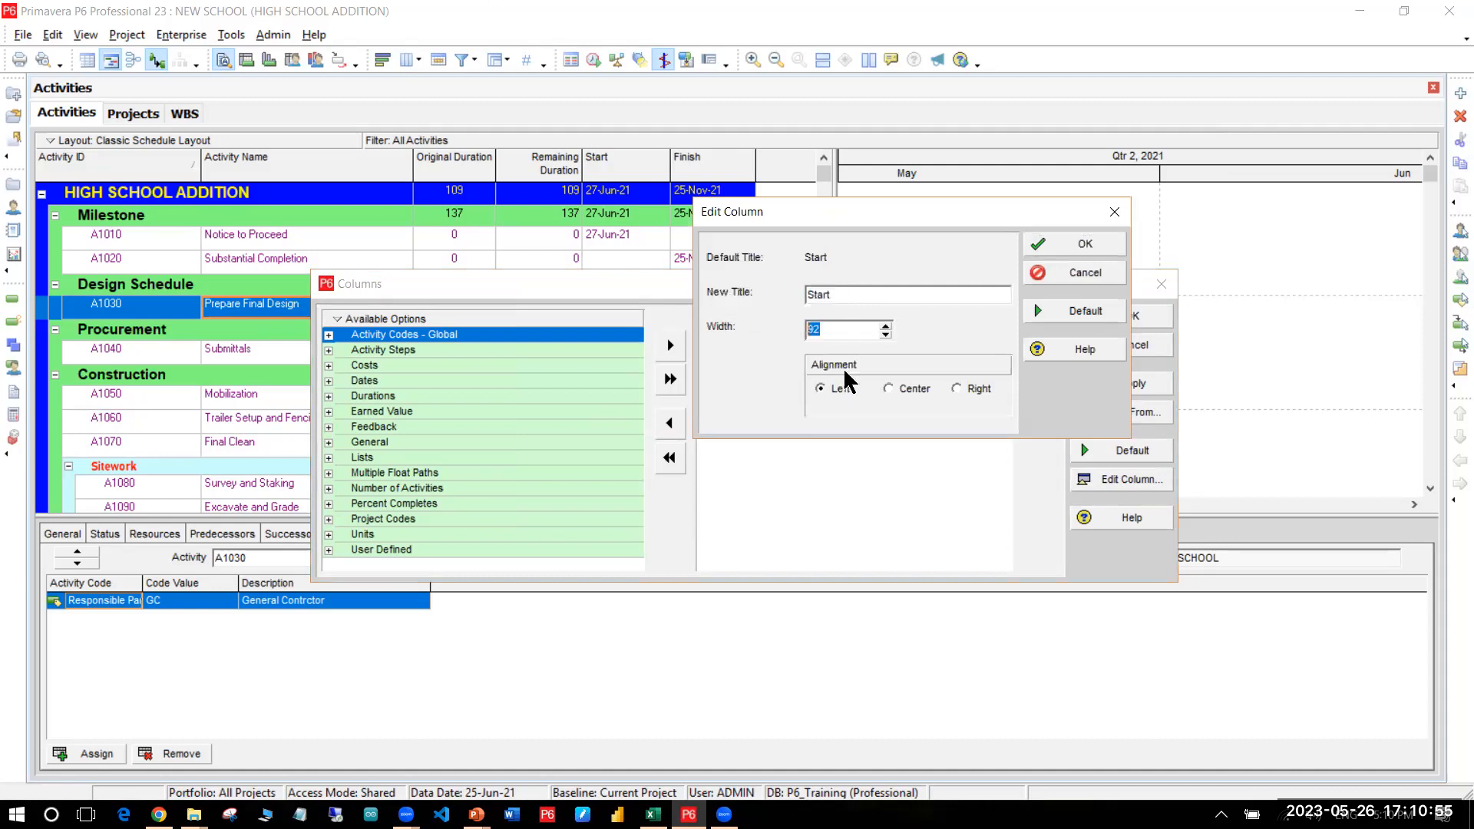
click(918, 390)
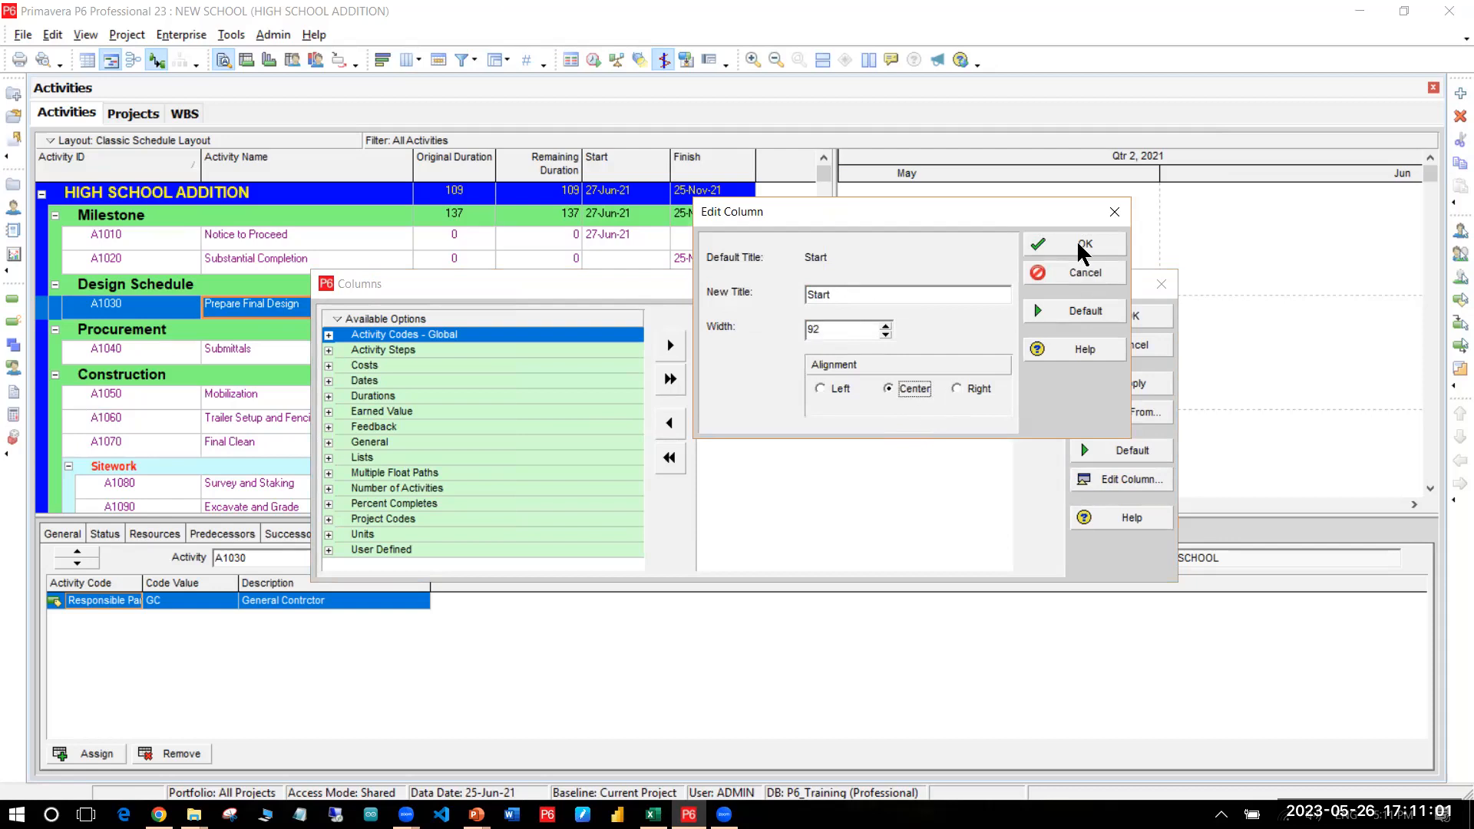
key(Return)
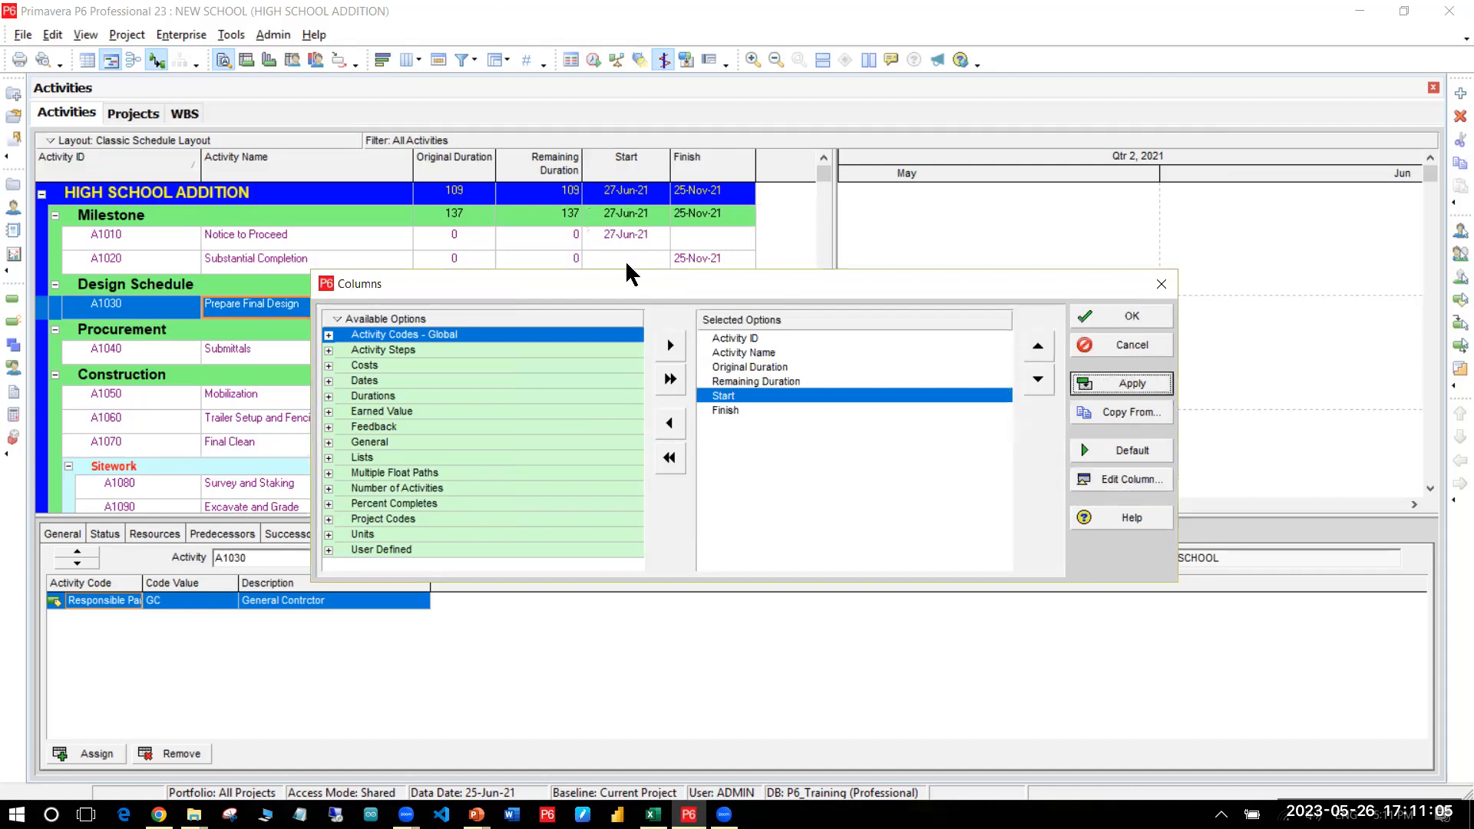
Step: Set the Finish column's alignment to Center and its width to 100, and apply the change
click(743, 409)
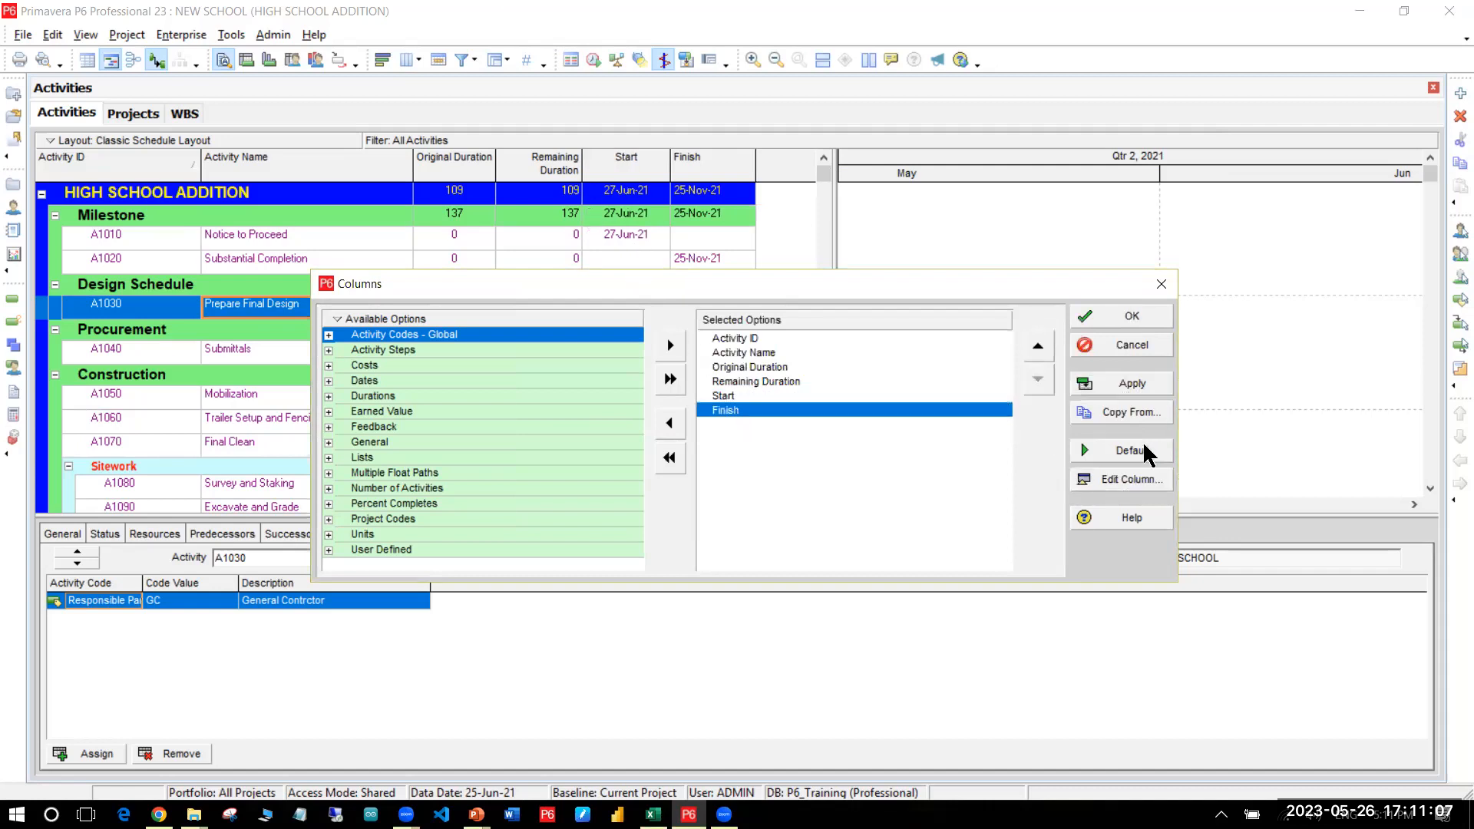
click(1129, 482)
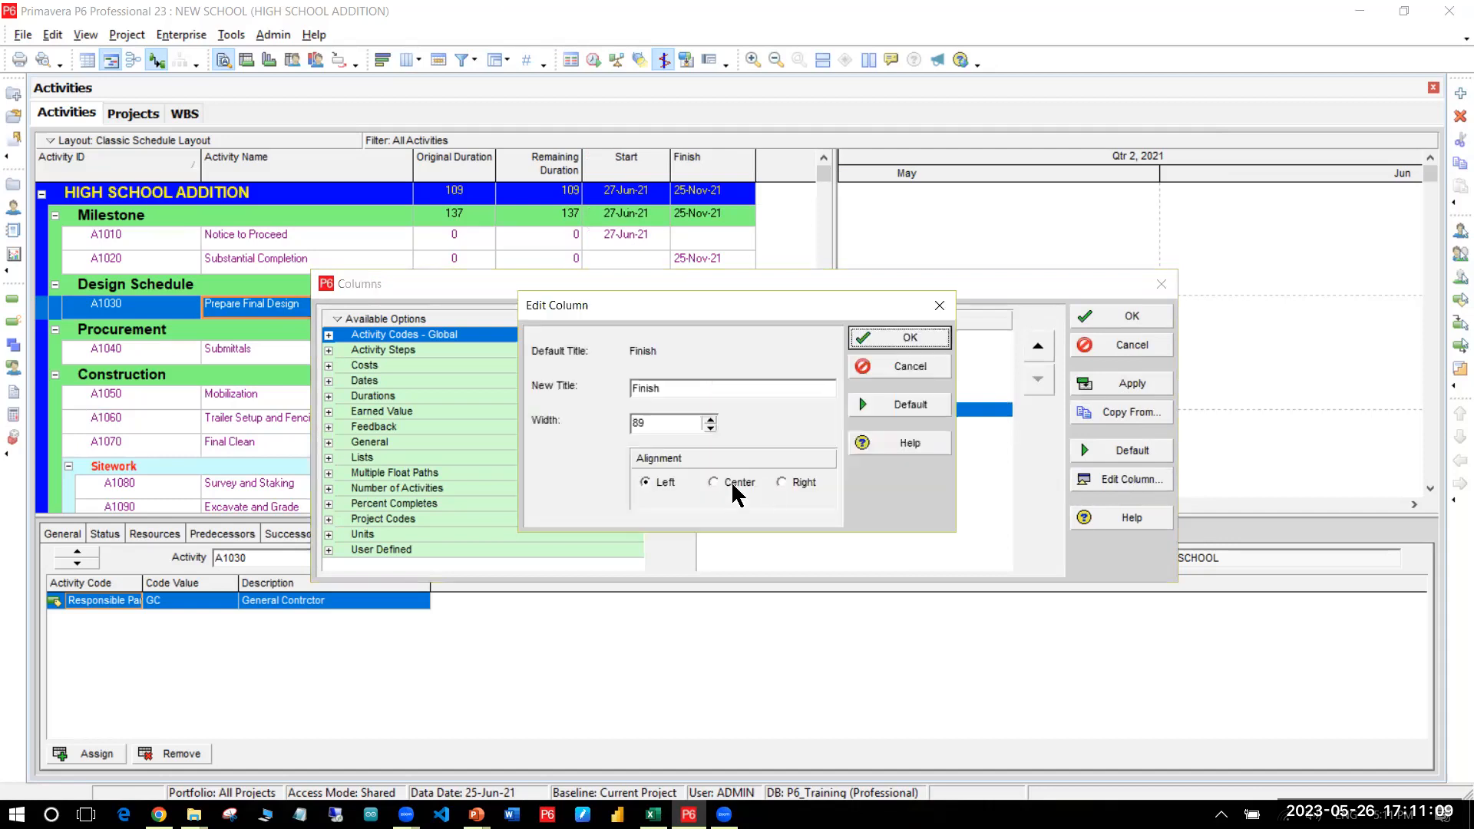
key(space)
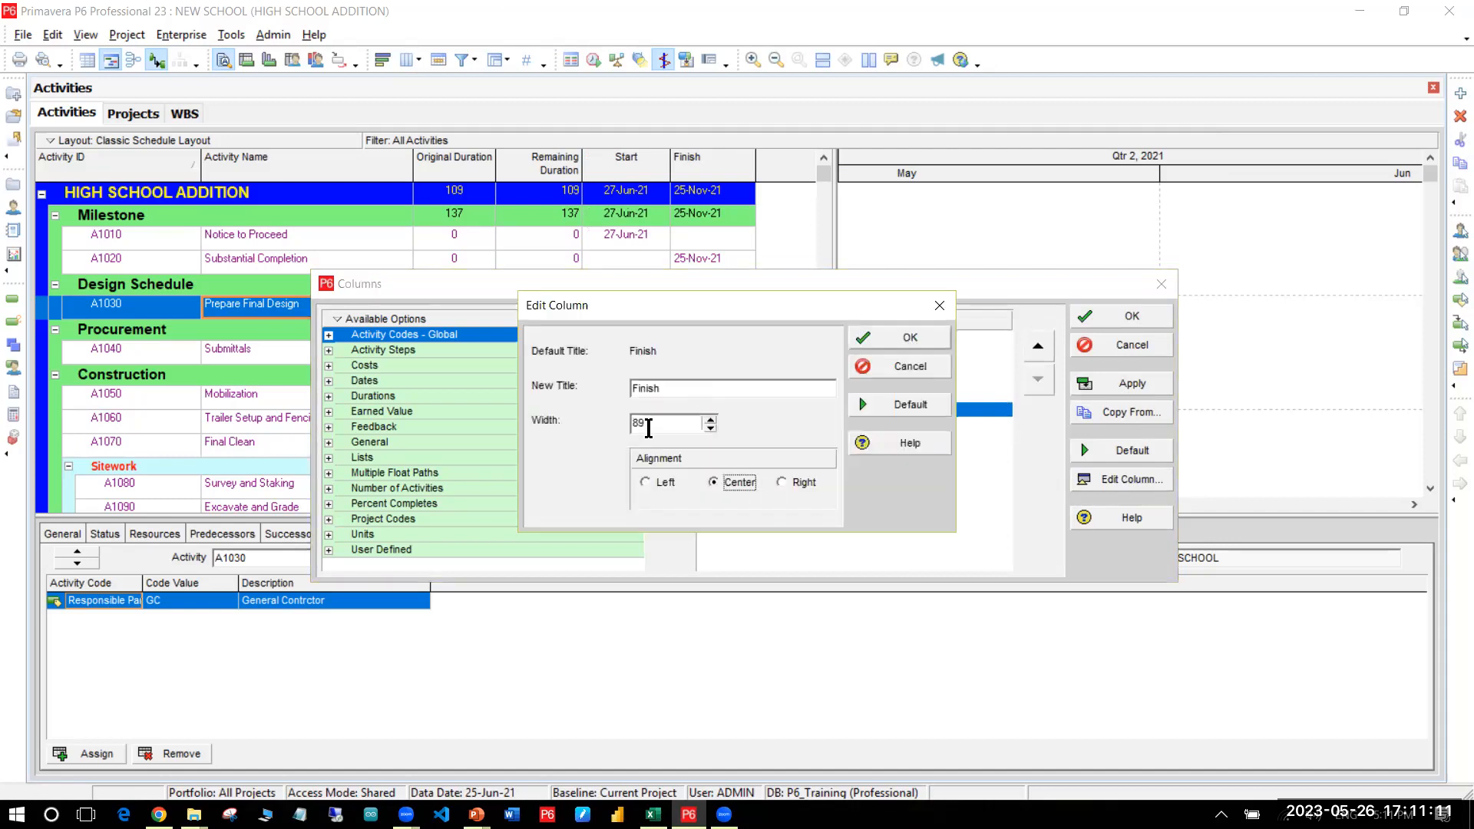
key(Tab)
text(100)
key(Return)
click(1133, 383)
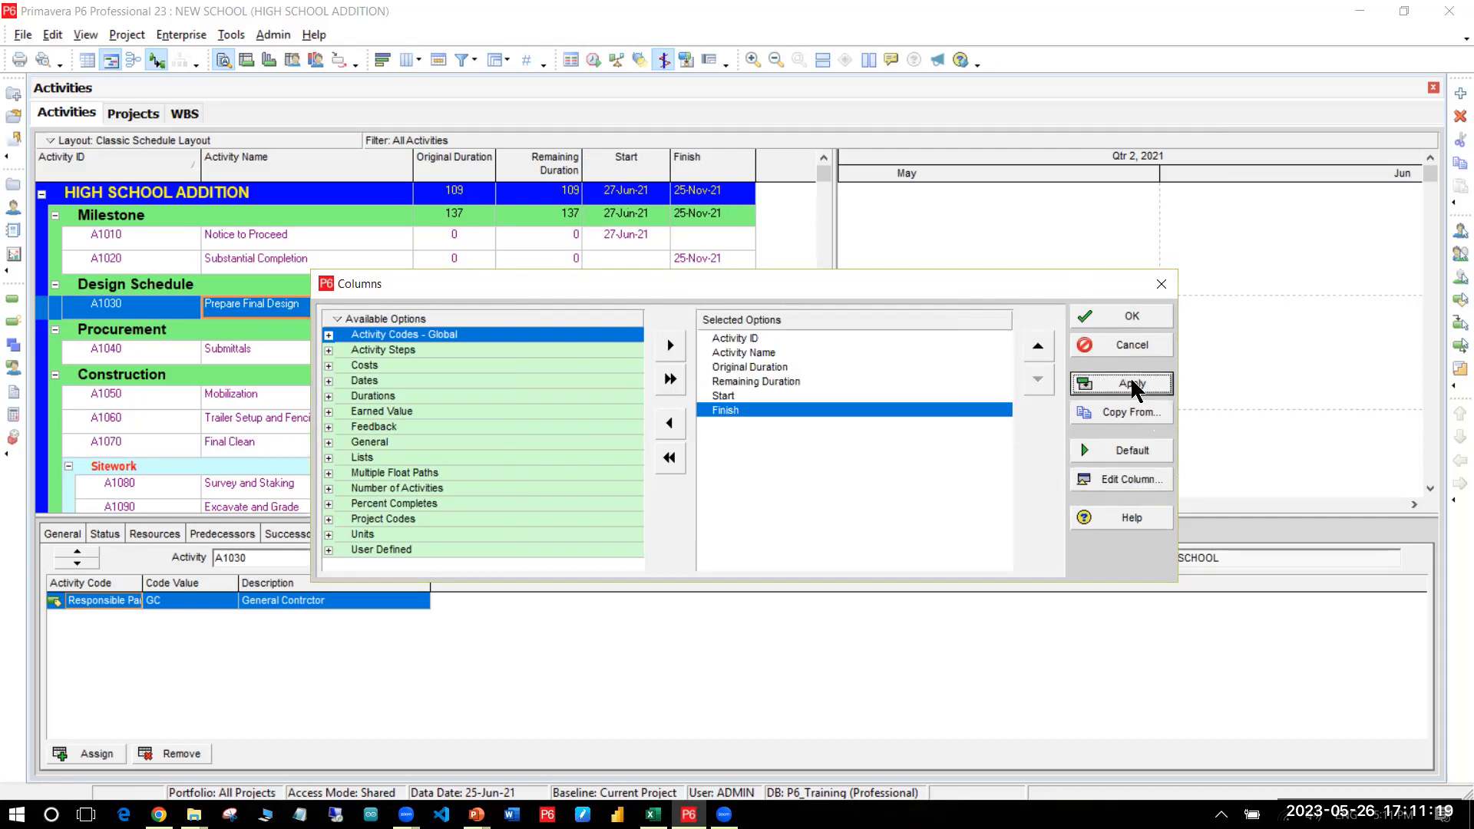
Step: Review the Finish column's title, width and alignment settings, dismissing the Zoom recording folder prompt
click(1124, 482)
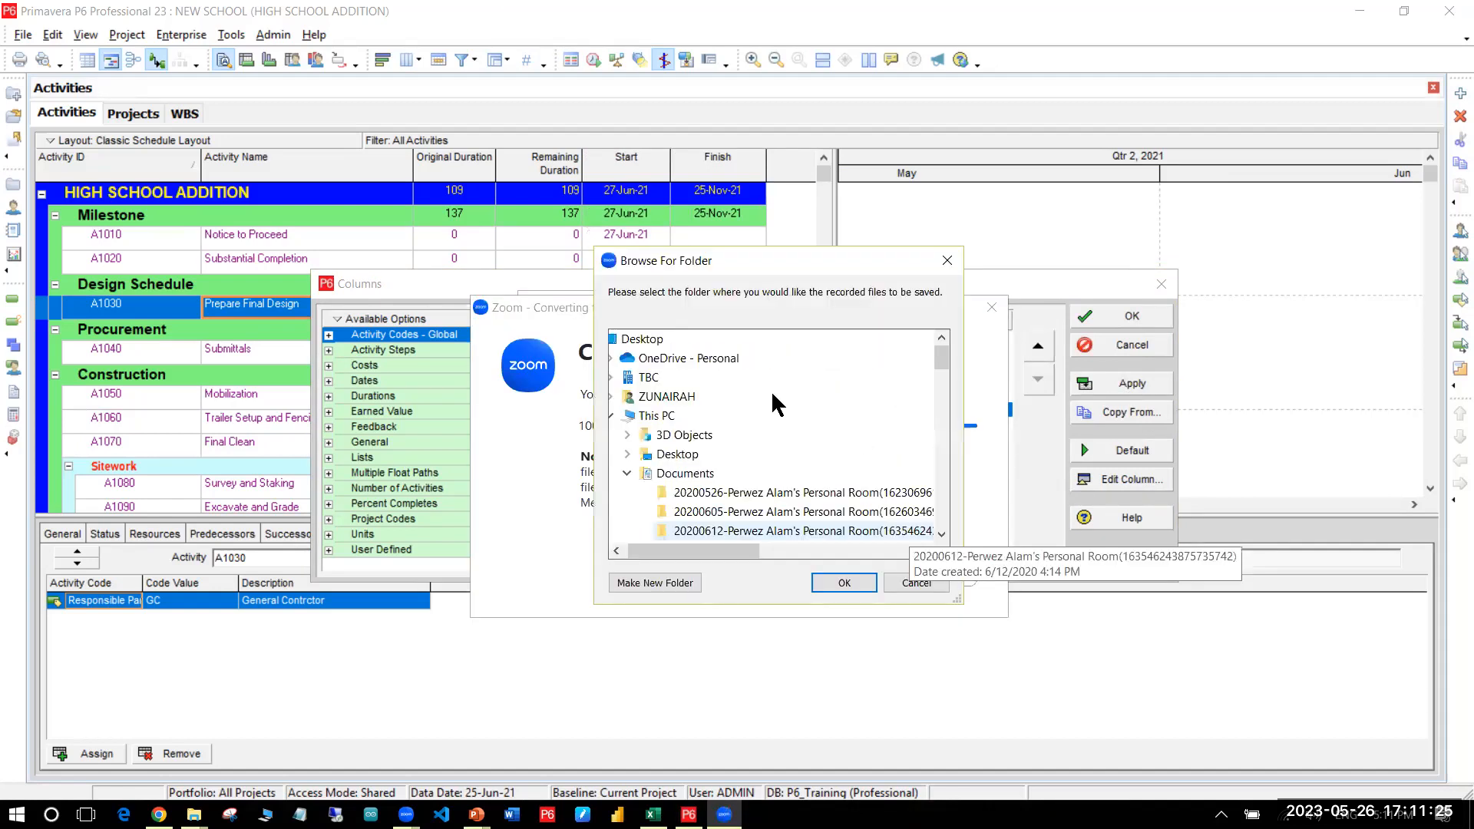
scroll(766, 405, down, 5)
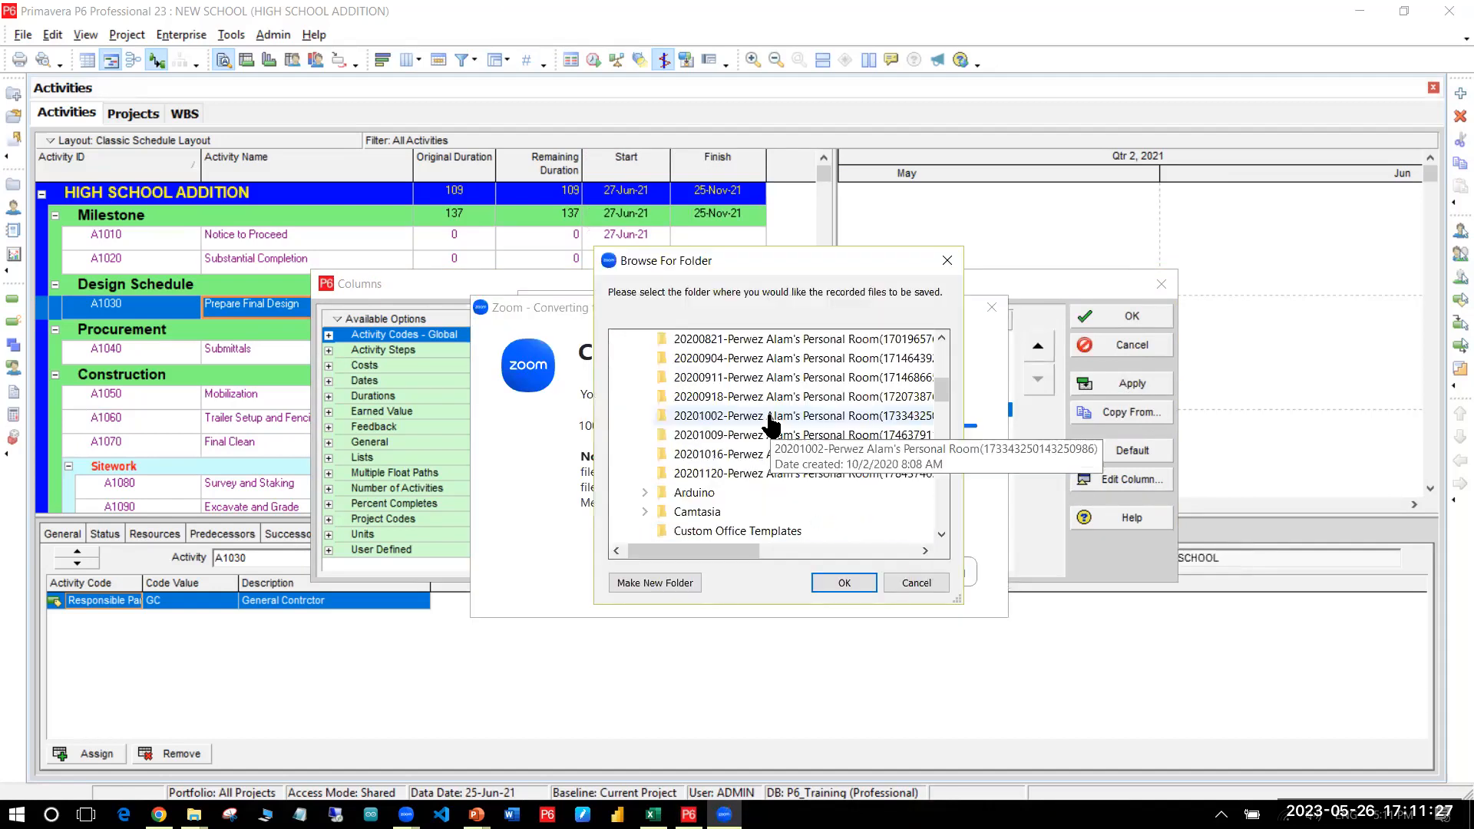
click(891, 581)
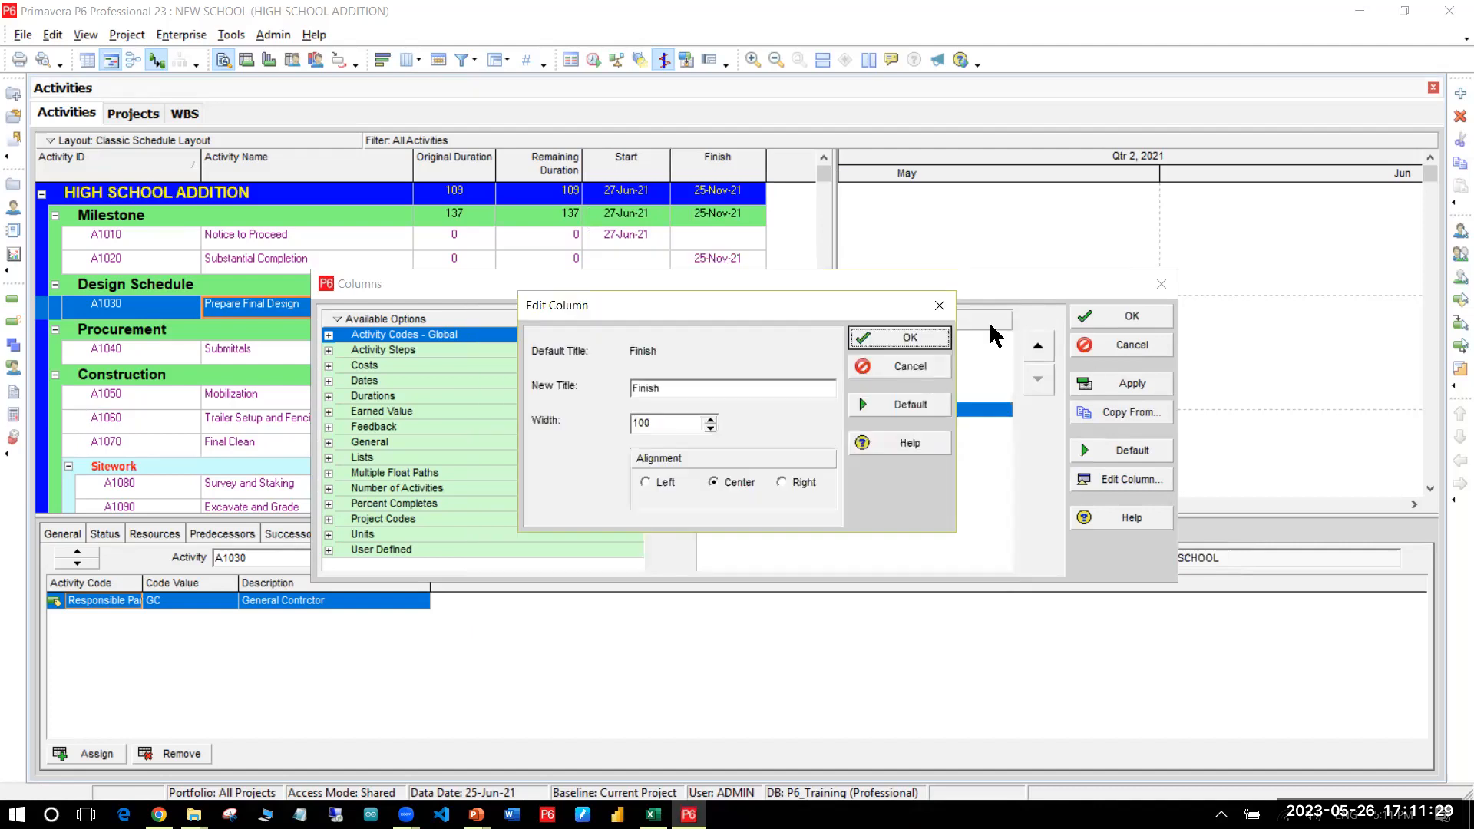
double_click(675, 423)
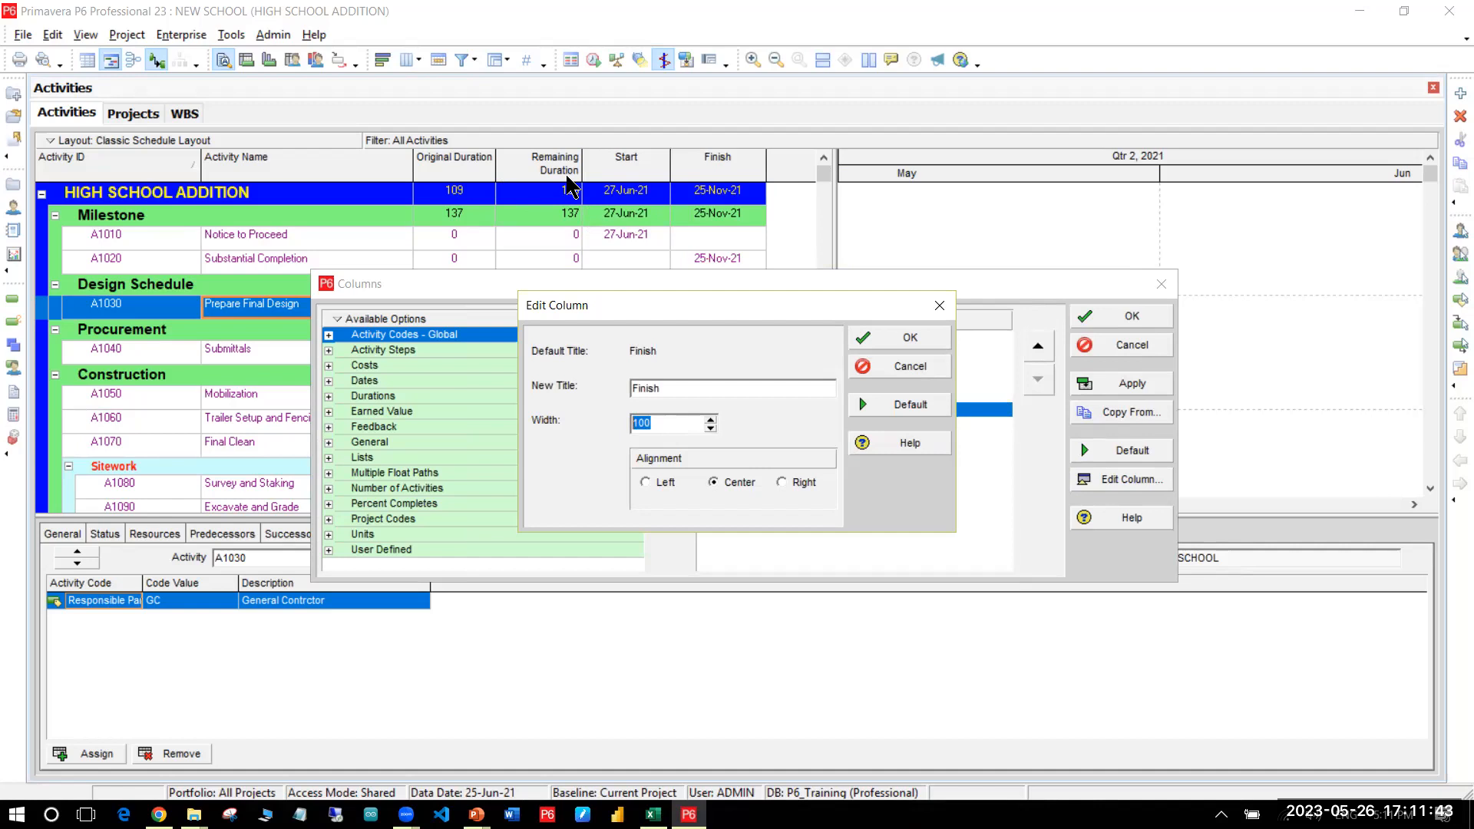
click(921, 337)
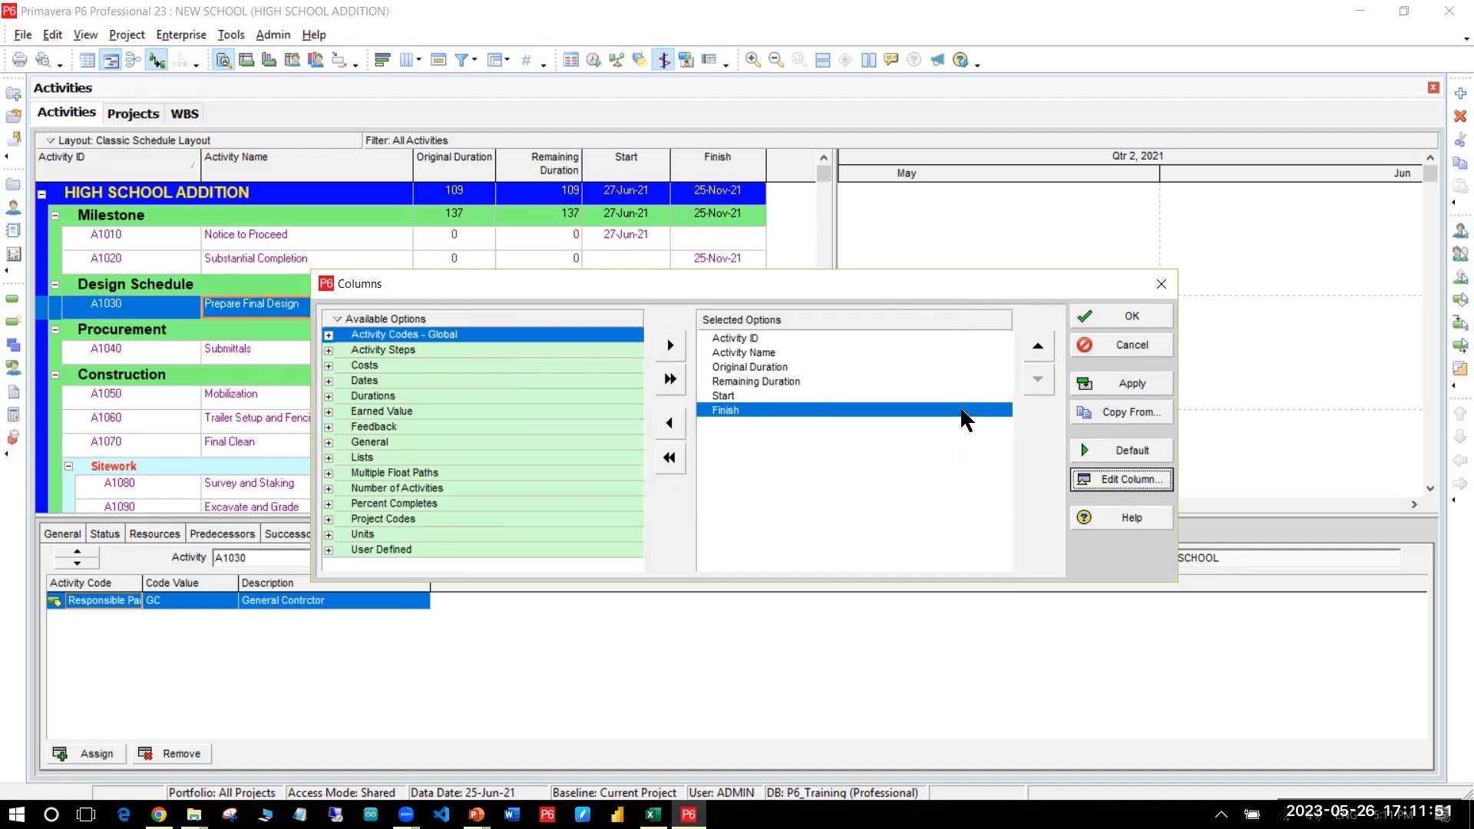
click(766, 415)
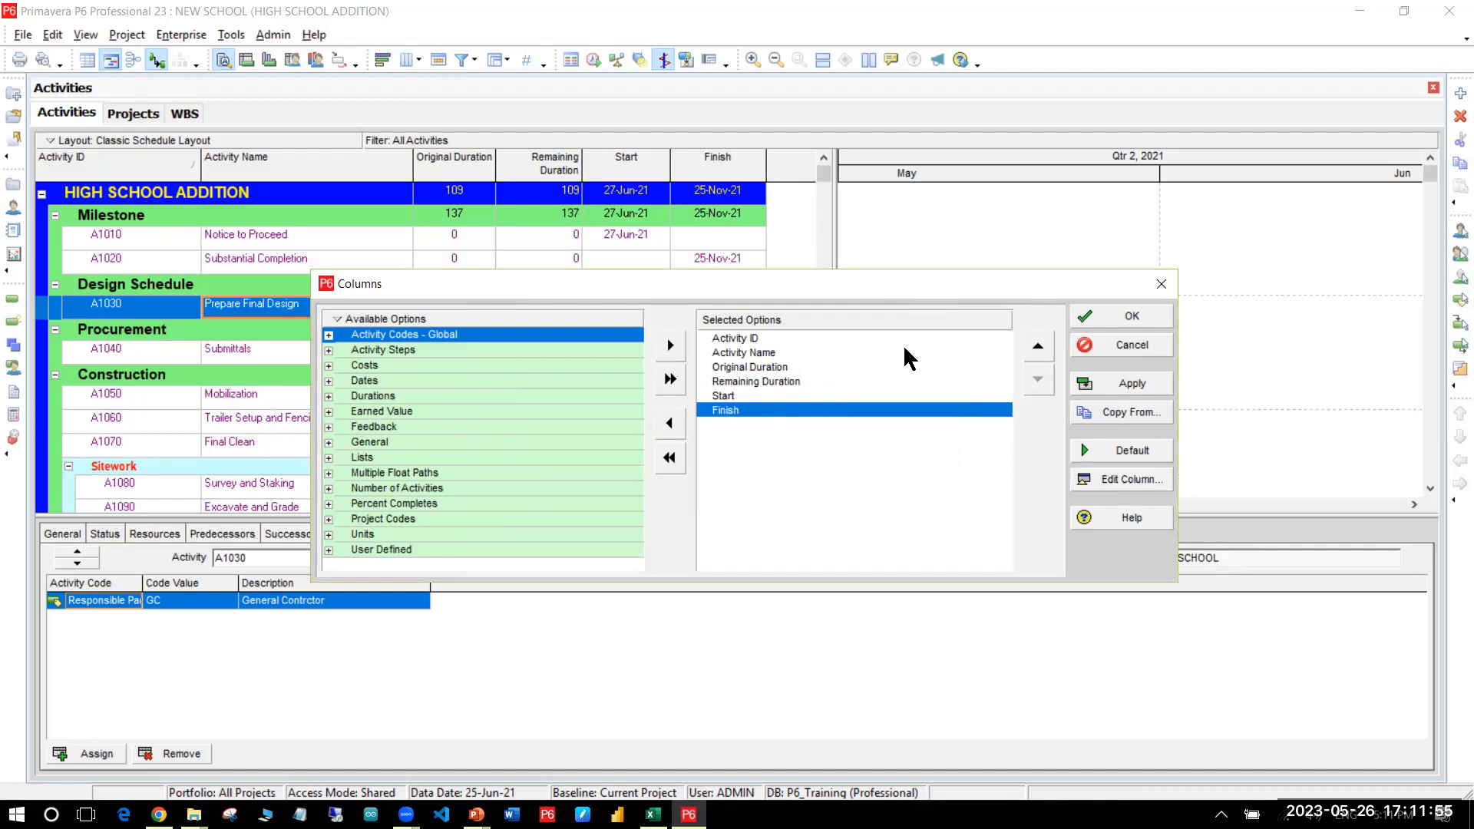
Step: Retitle the Remaining Duration column as RD with Center alignment, apply the change, and close the column settings
click(760, 382)
click(1121, 478)
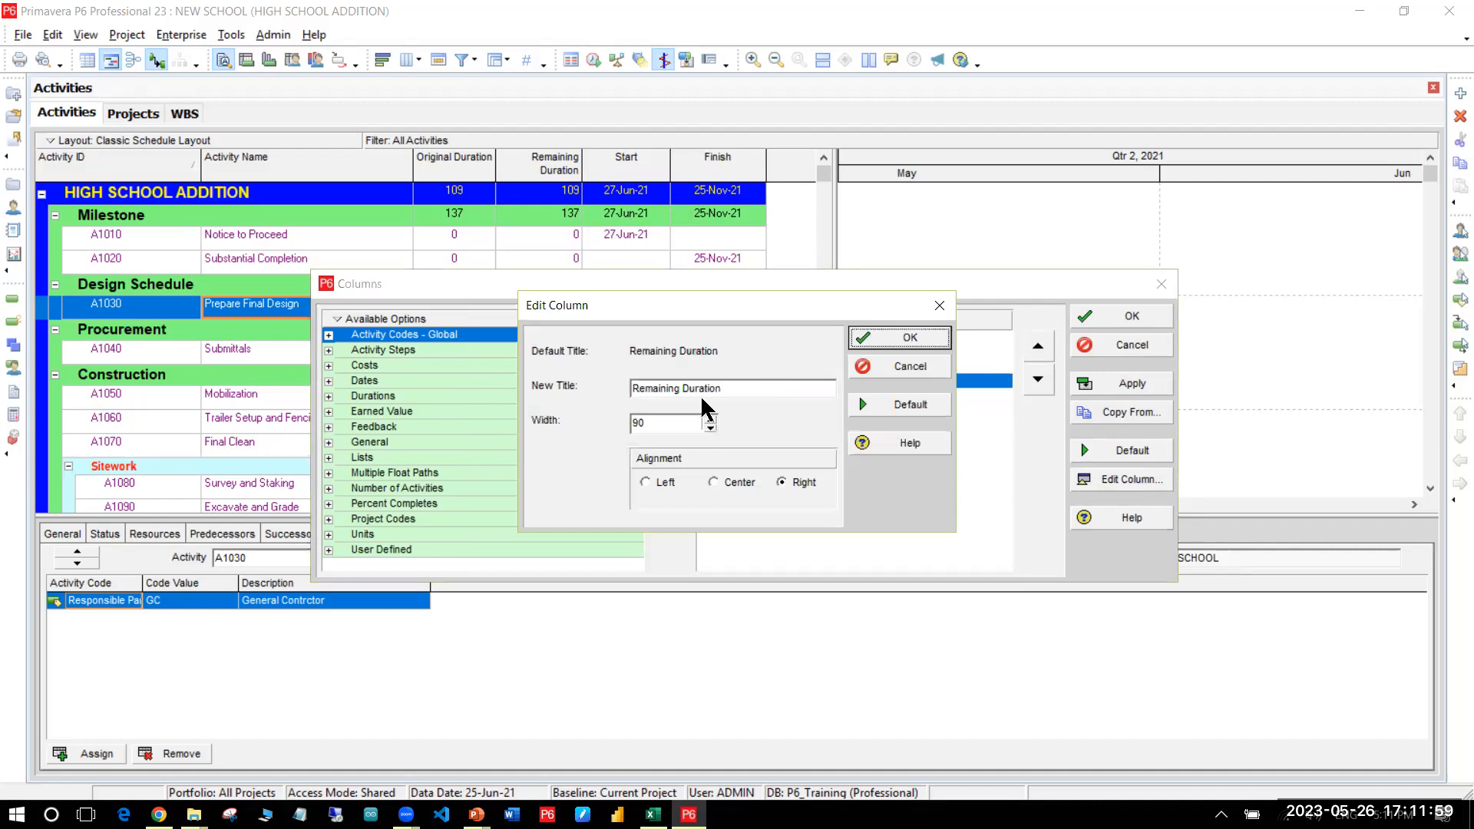
click(735, 390)
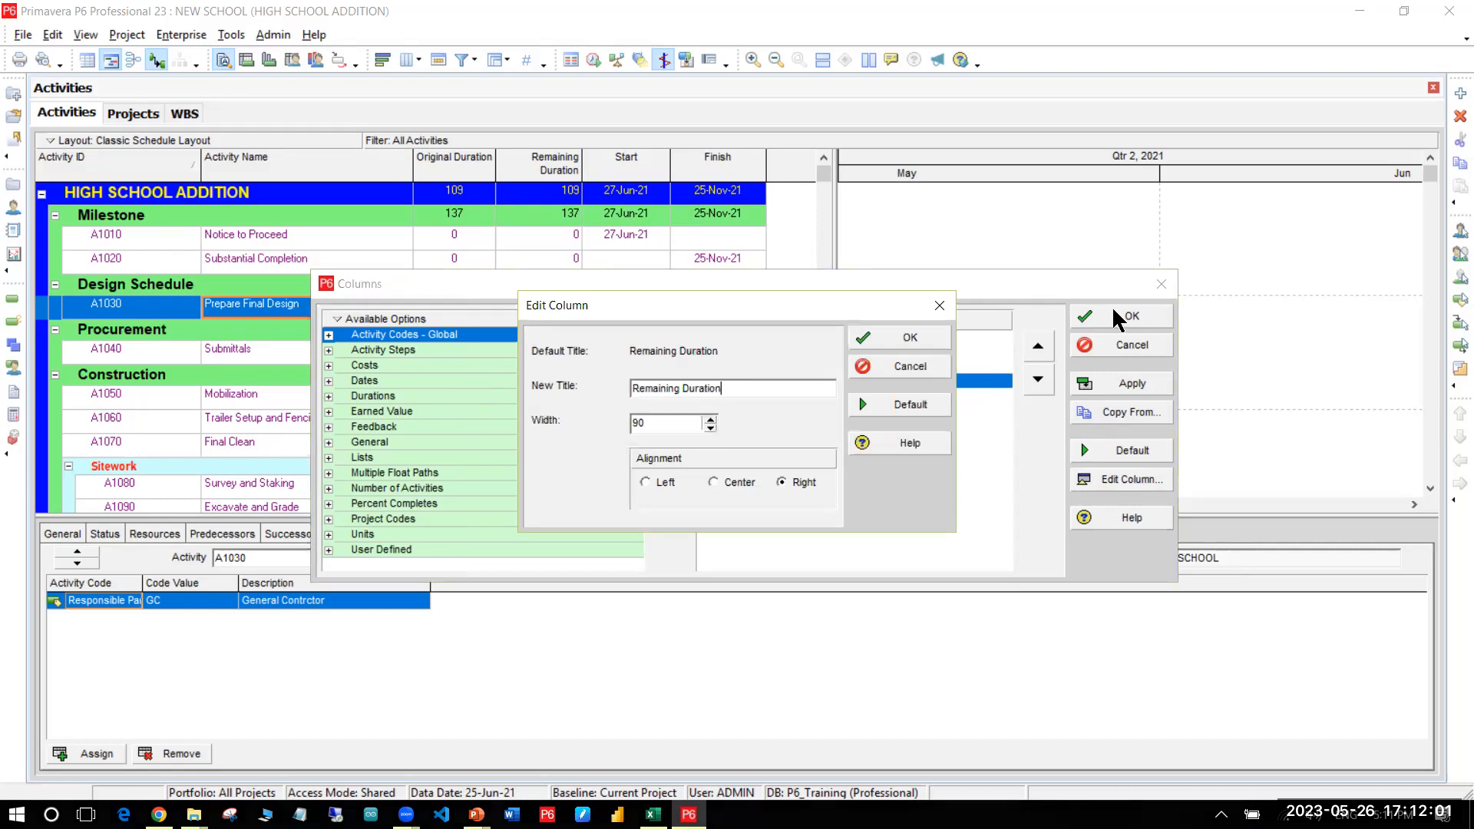
key(ctrl+a)
text(RD)
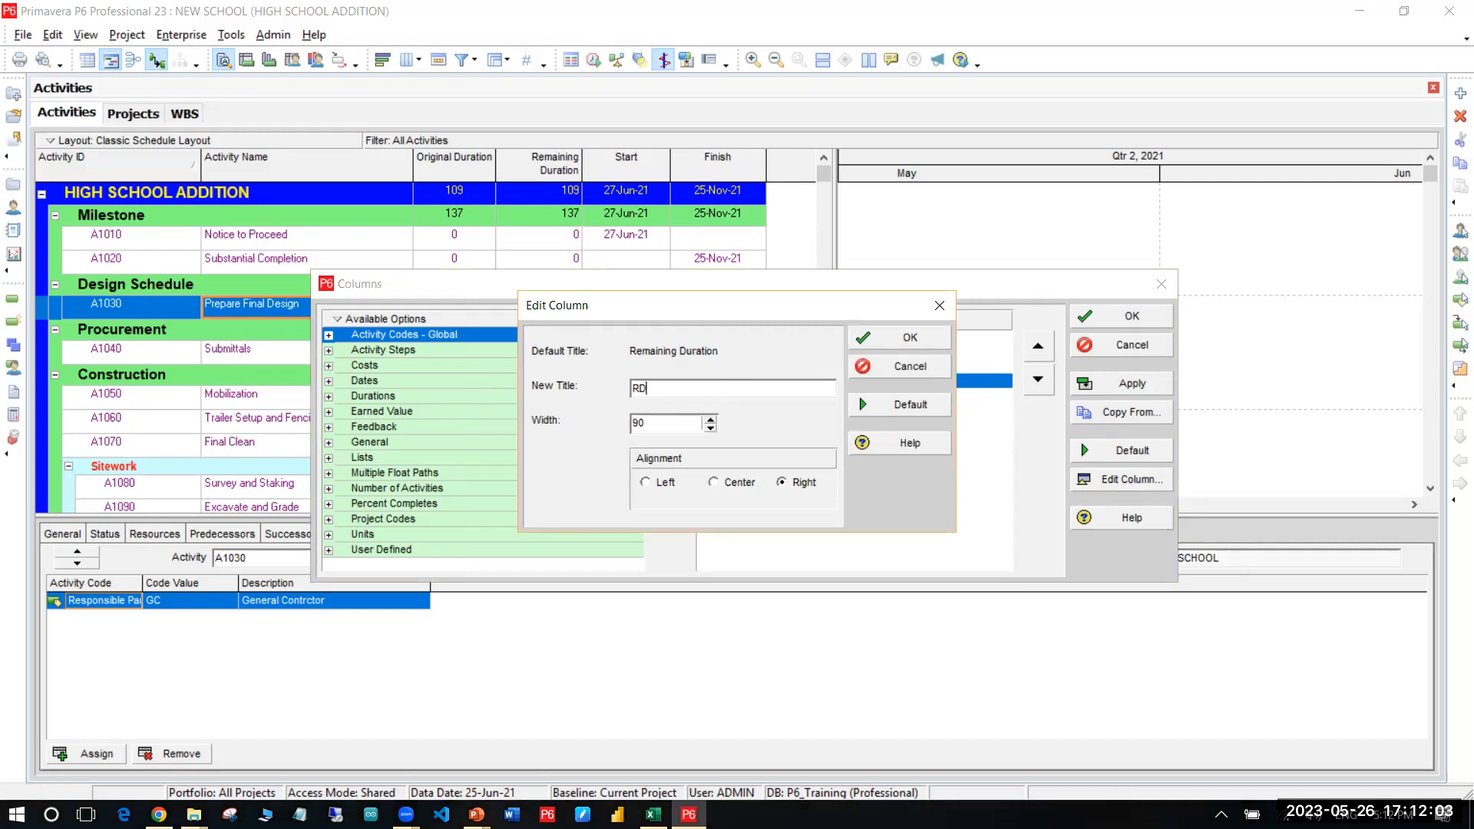
click(743, 484)
click(889, 344)
click(1131, 383)
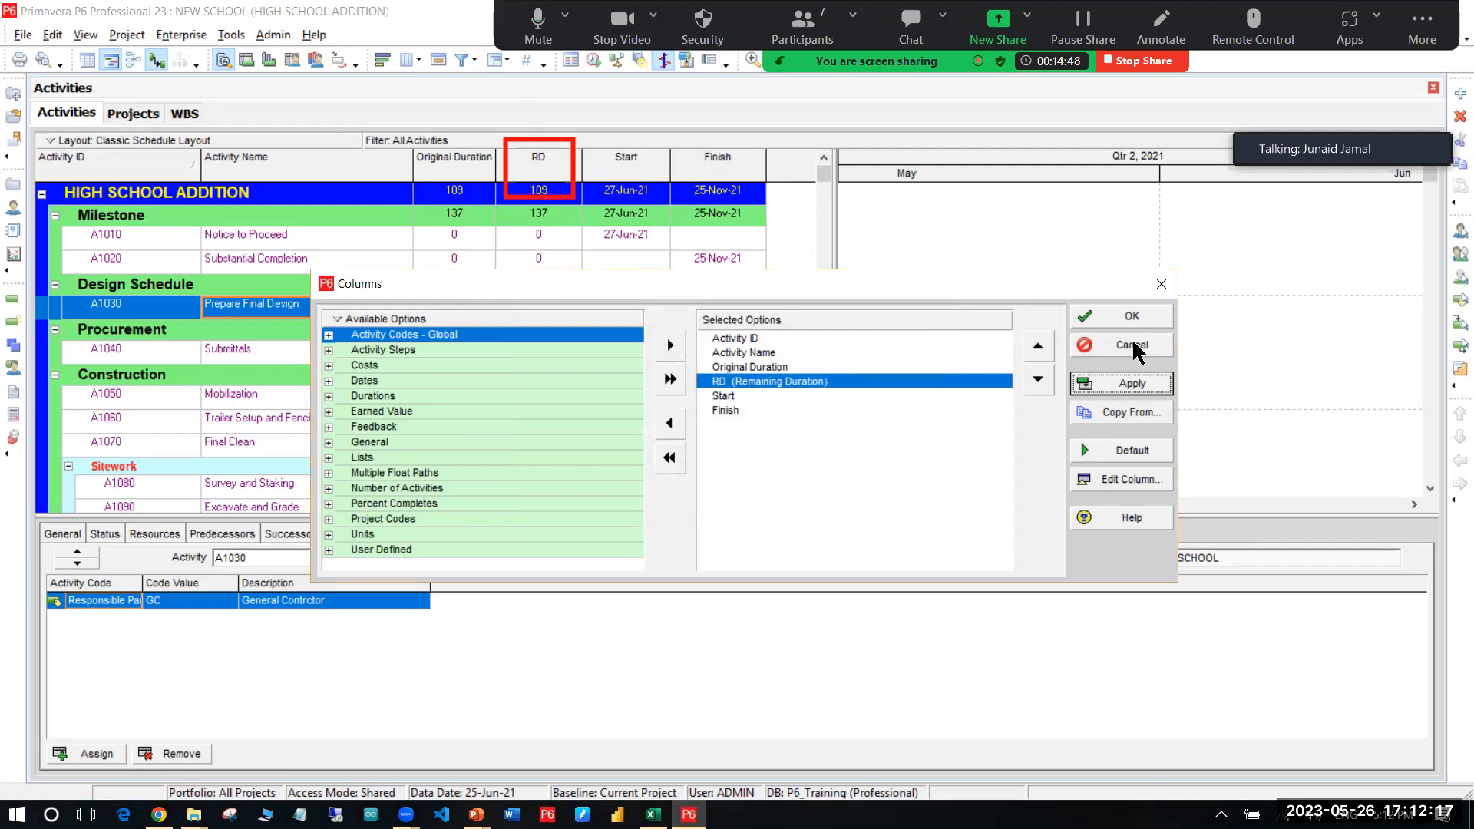
click(1141, 312)
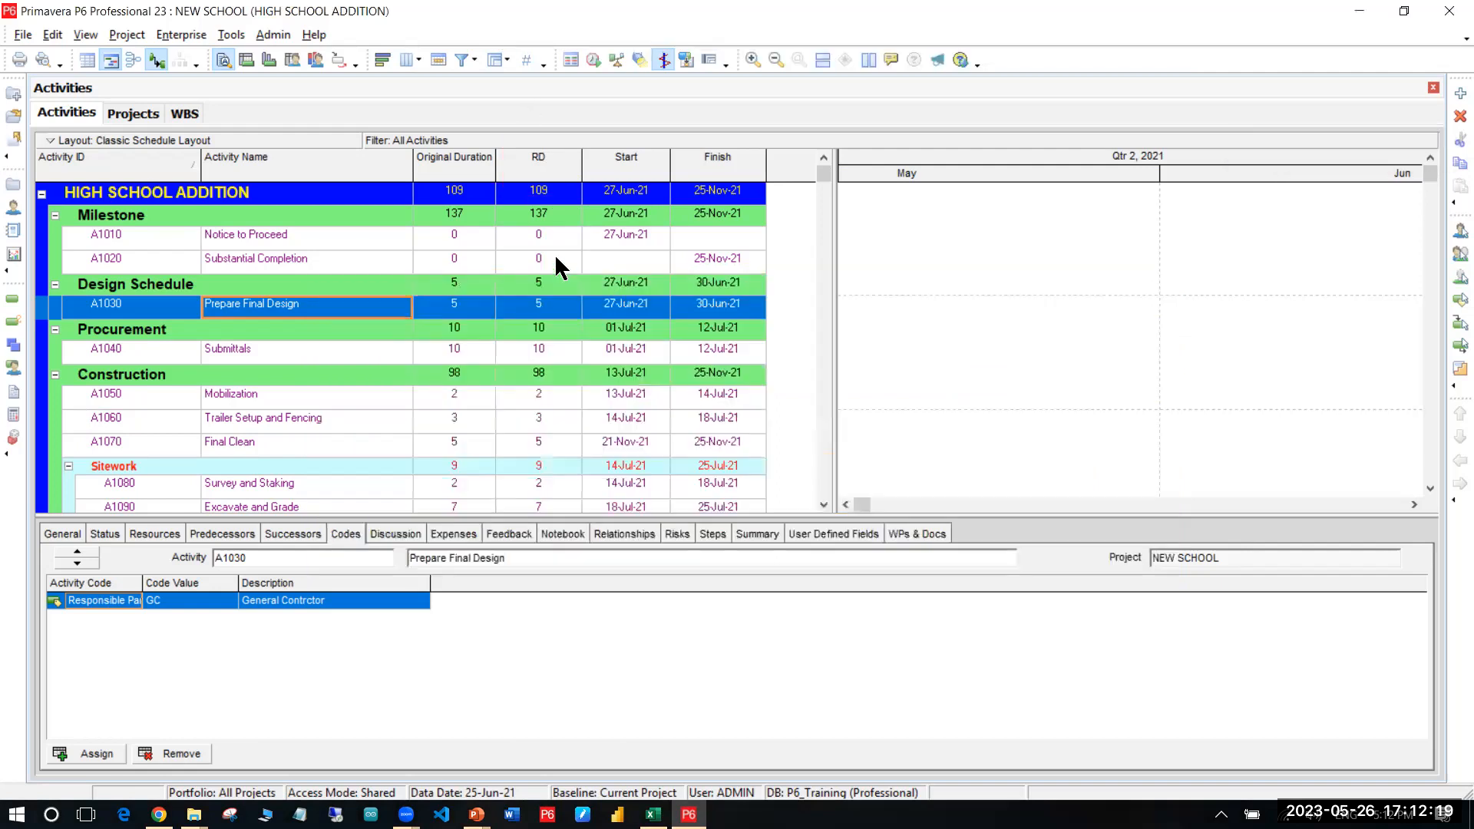
Step: Switch to the PowerPoint training presentation showing the Formatting Layouts slide on customizing columns
click(559, 264)
key(alt+Tab)
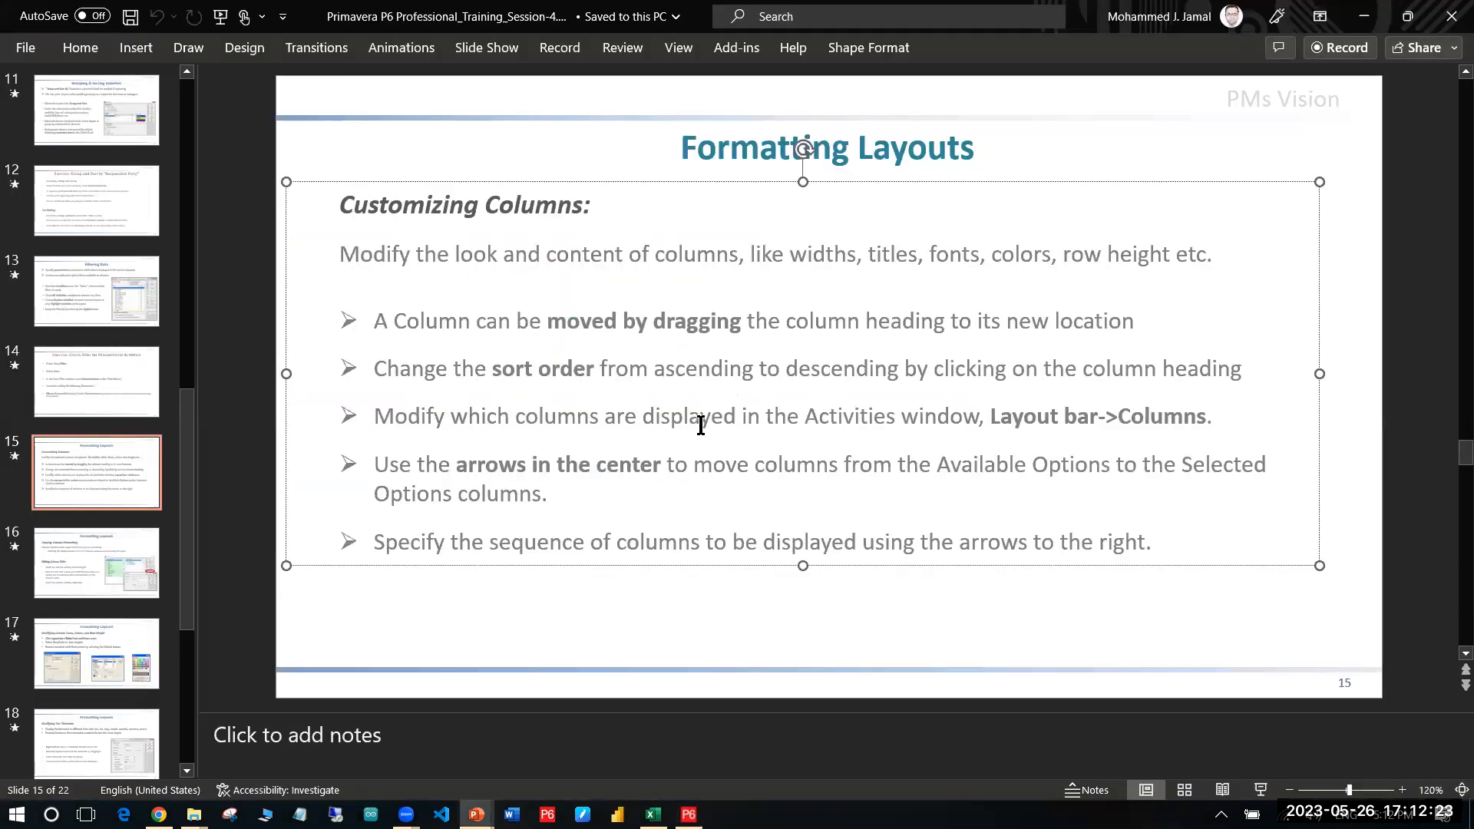
Step: Advance to the Copying Column Formatting slide, switch to Primavera P6, and browse the layouts offered for copying column formats without copying one
scroll(658, 405, down, 2)
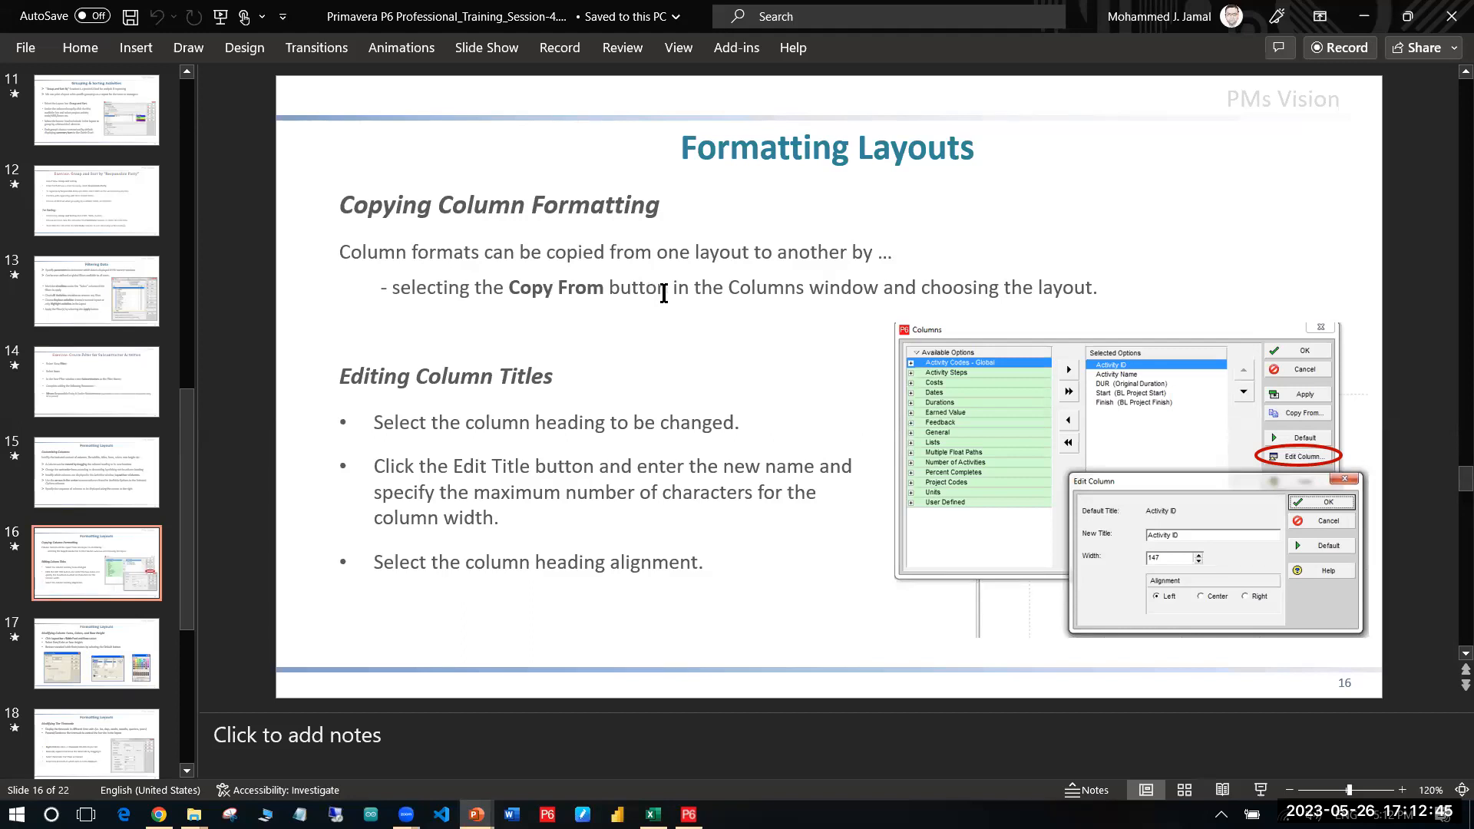
key(alt+Tab)
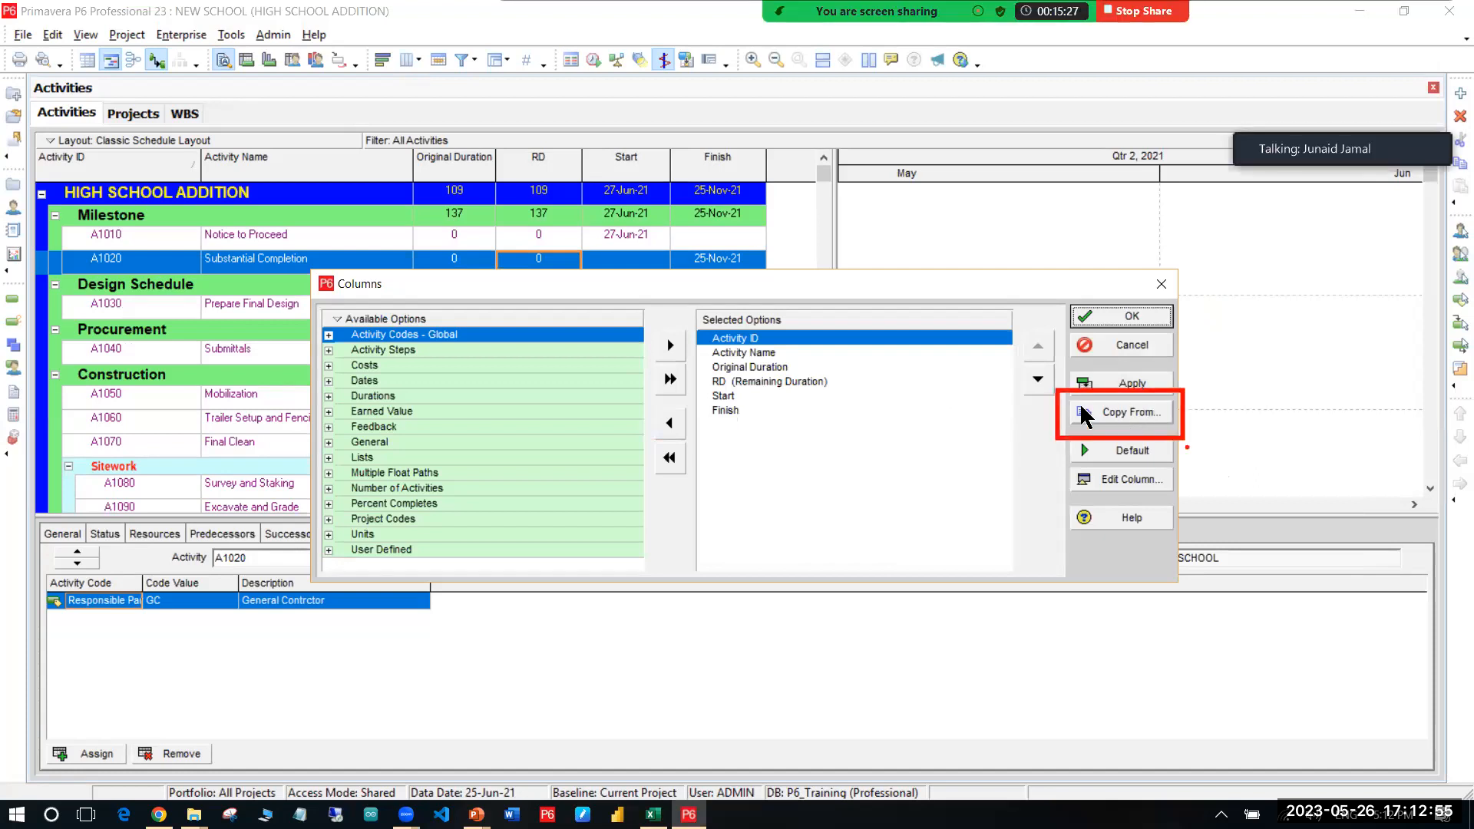
click(1113, 411)
click(703, 364)
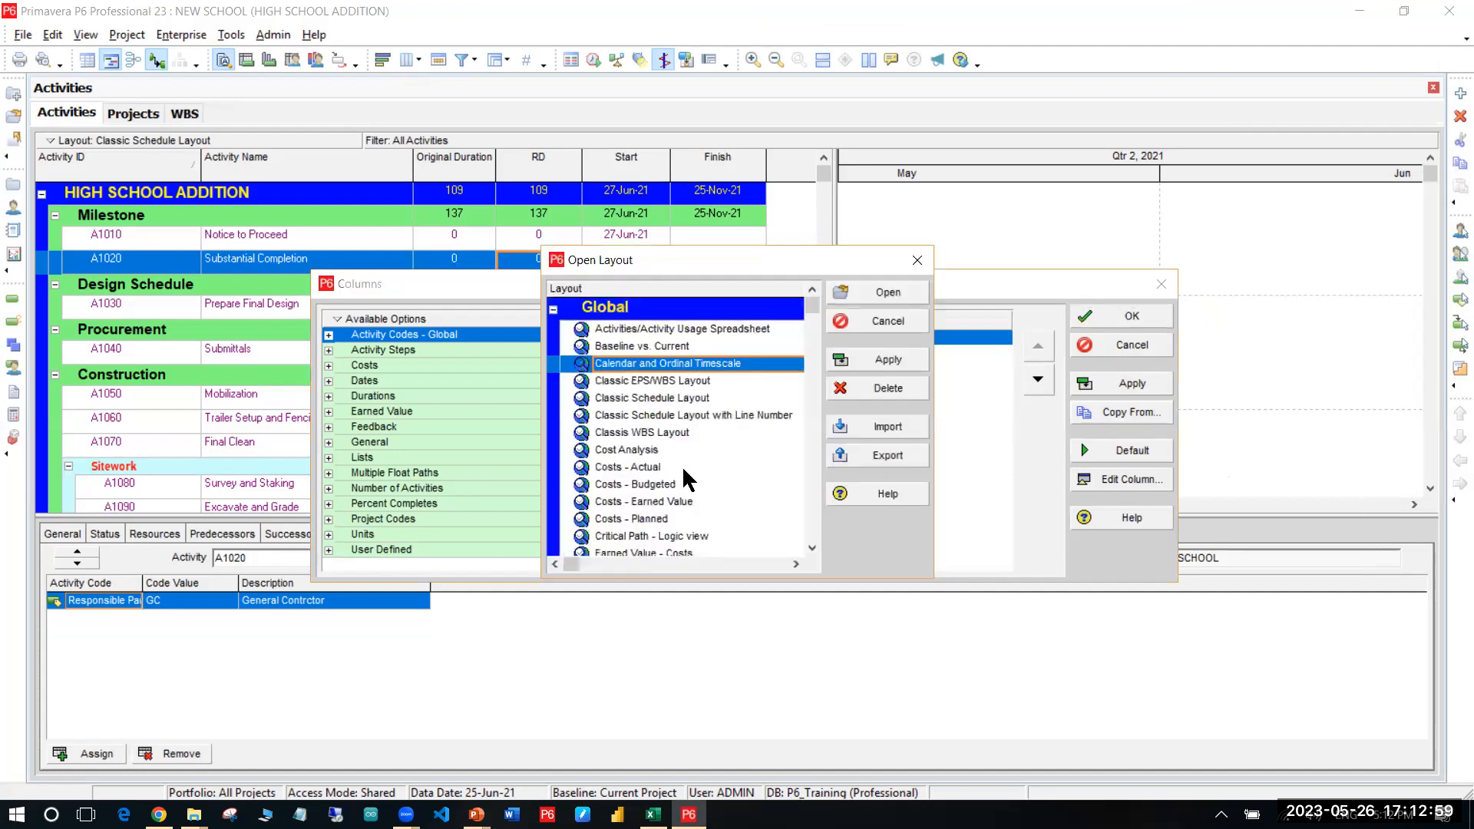
scroll(681, 468, down, 5)
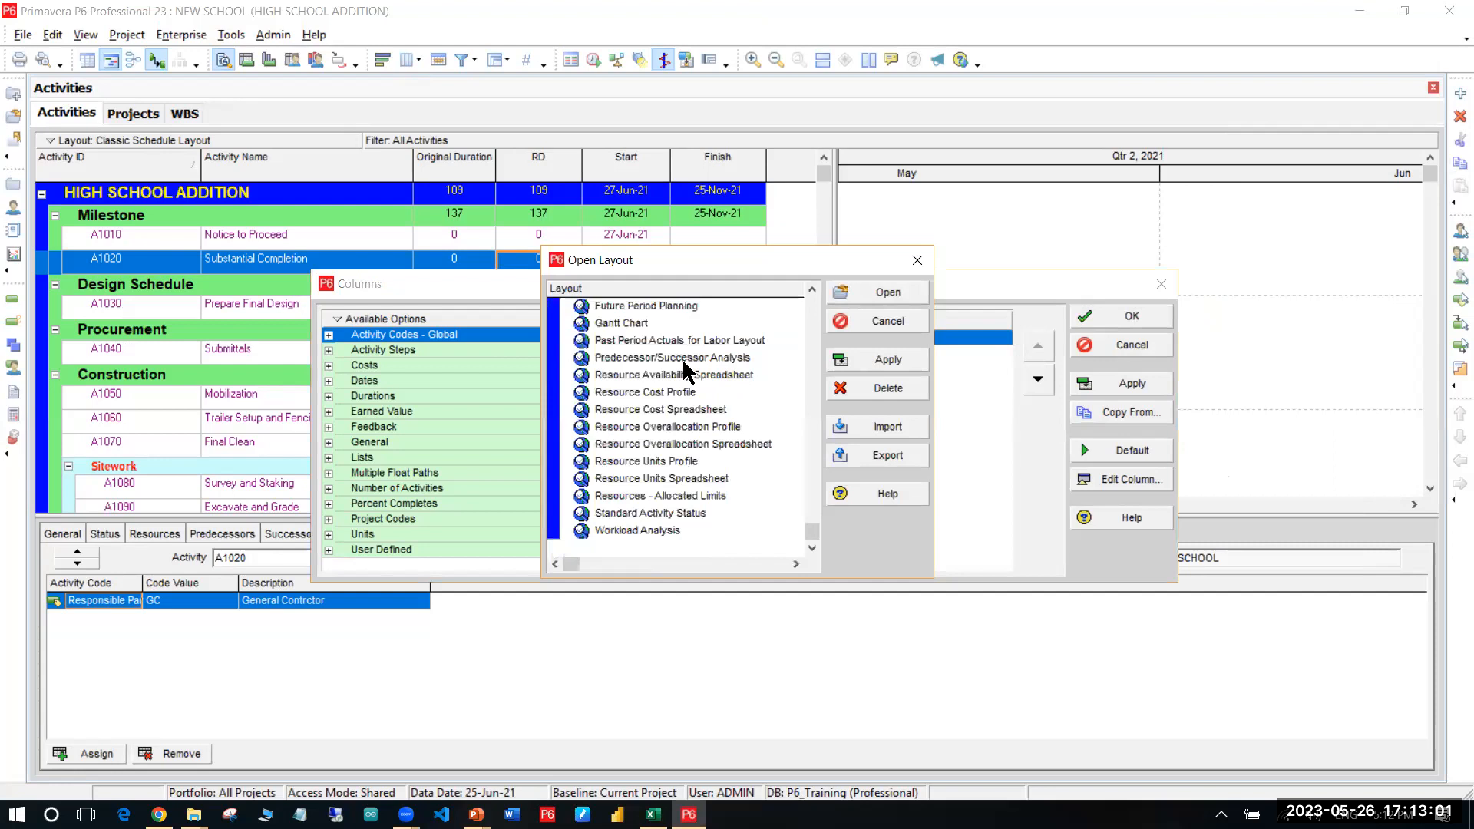
scroll(691, 345, up, 5)
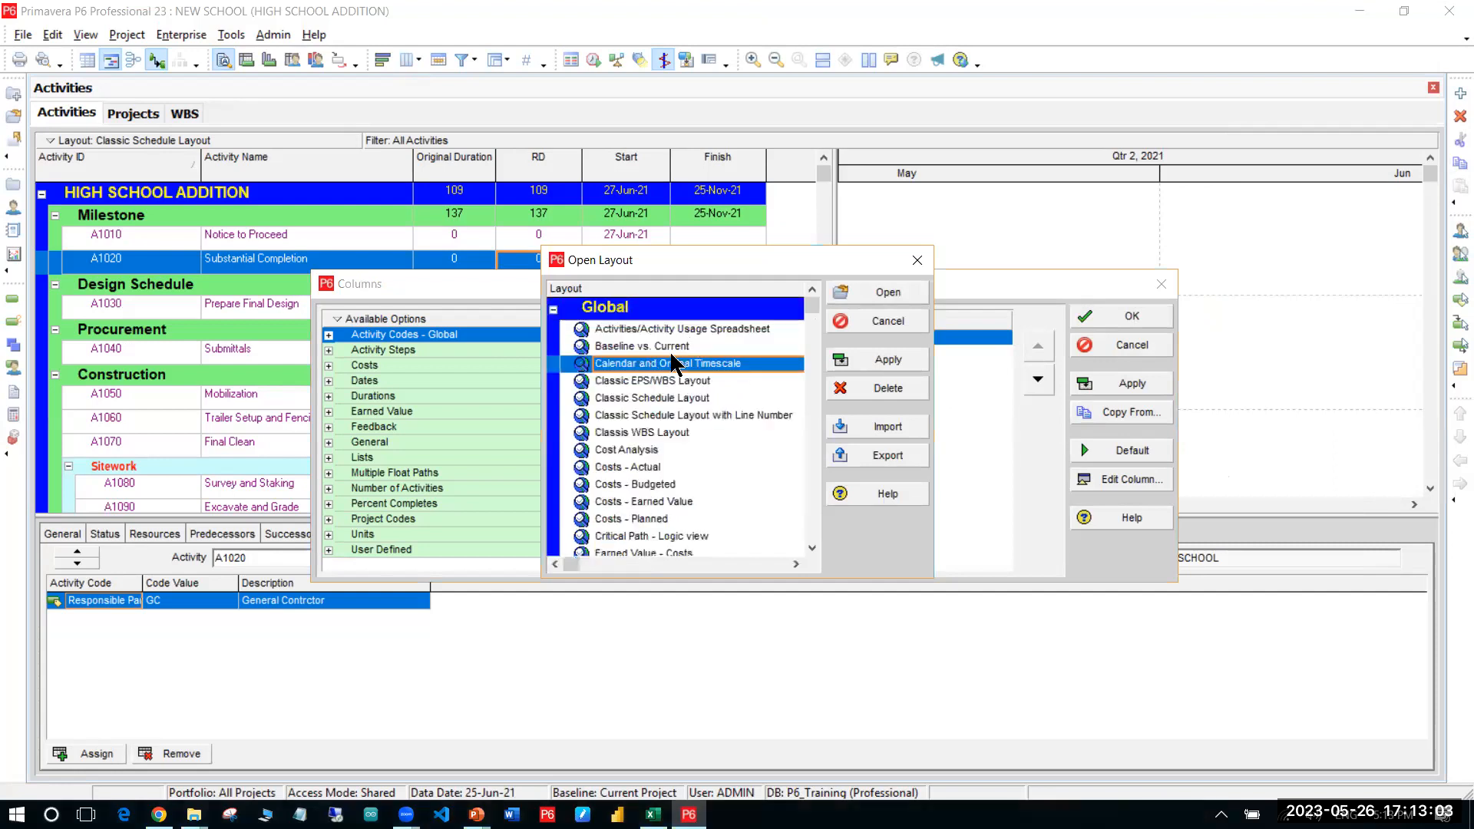
click(669, 448)
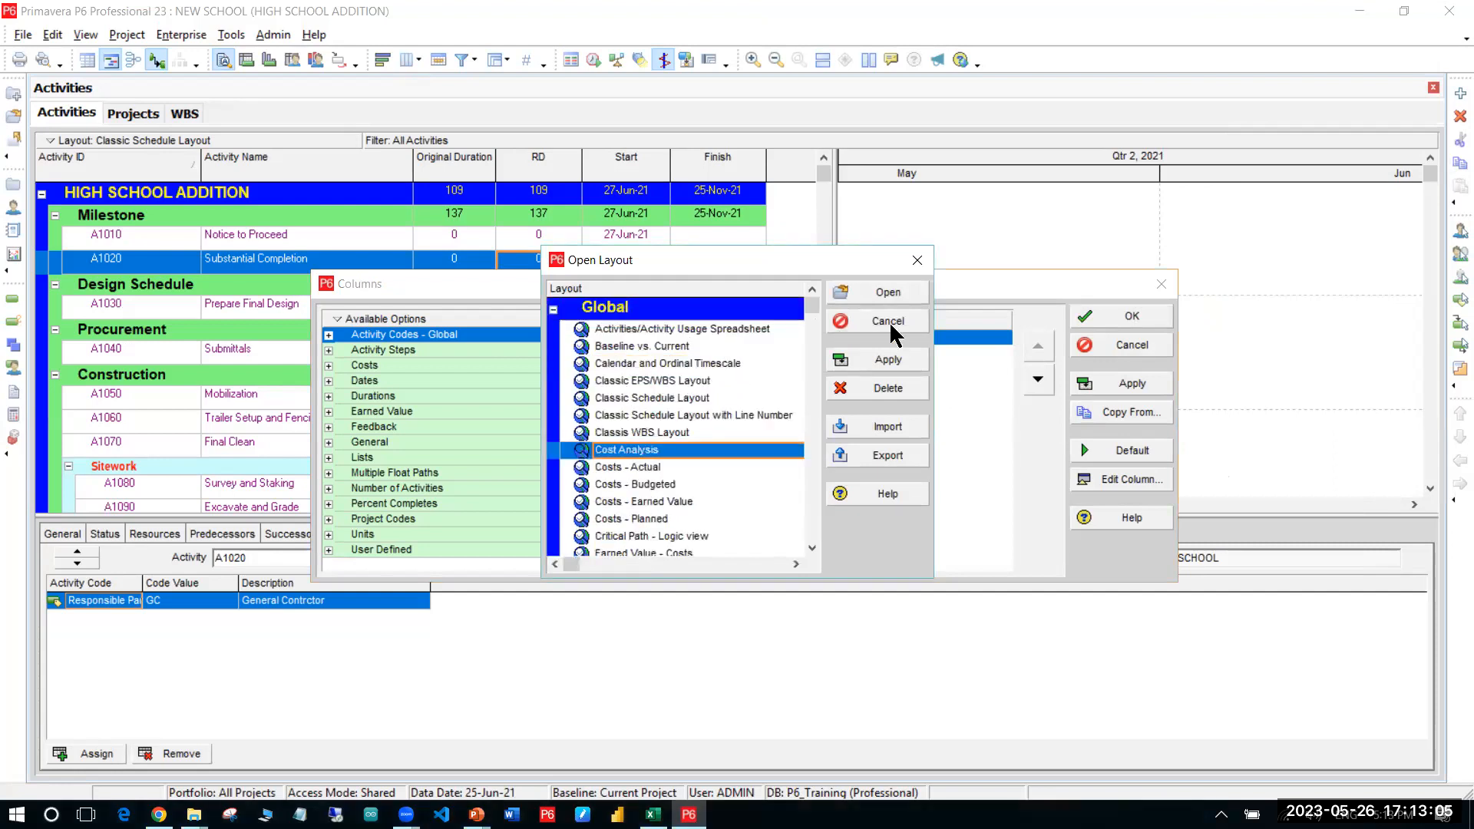
click(889, 322)
click(1110, 348)
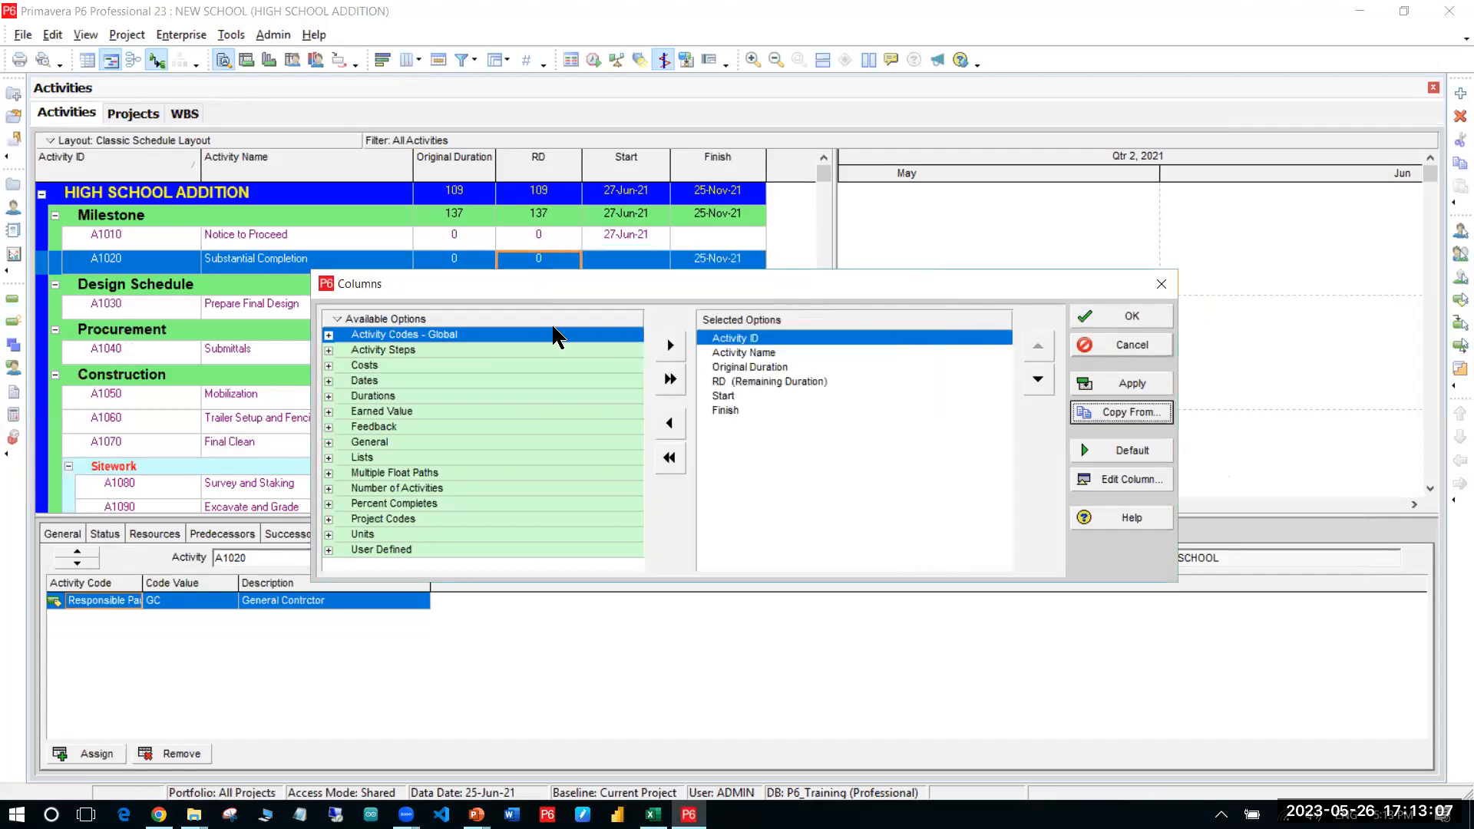
Step: Return to the PowerPoint presentation and advance to the Formatting Layouts slide on modifying the timescale
click(539, 323)
key(alt+Tab)
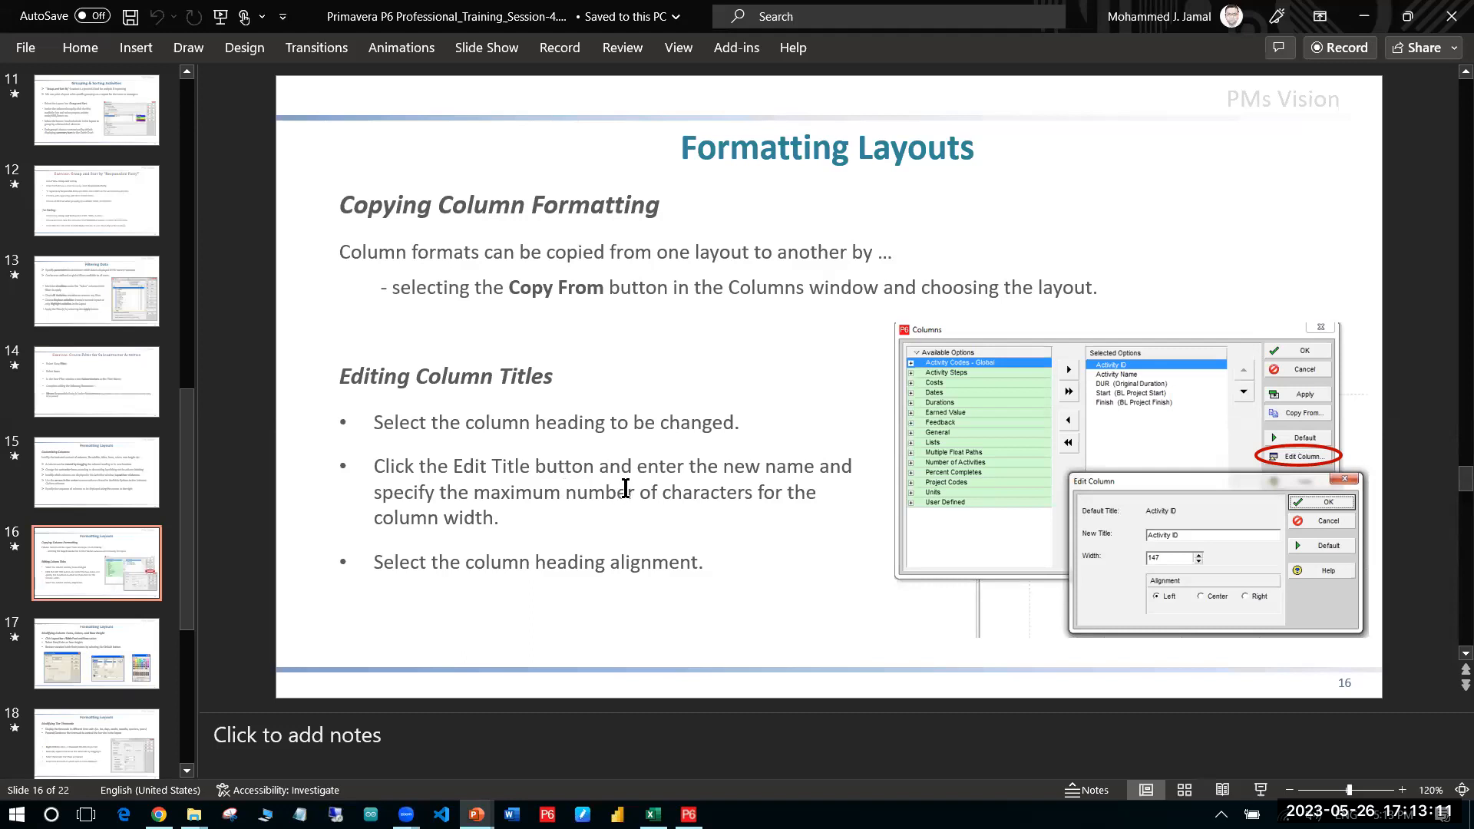
scroll(533, 362, down, 1)
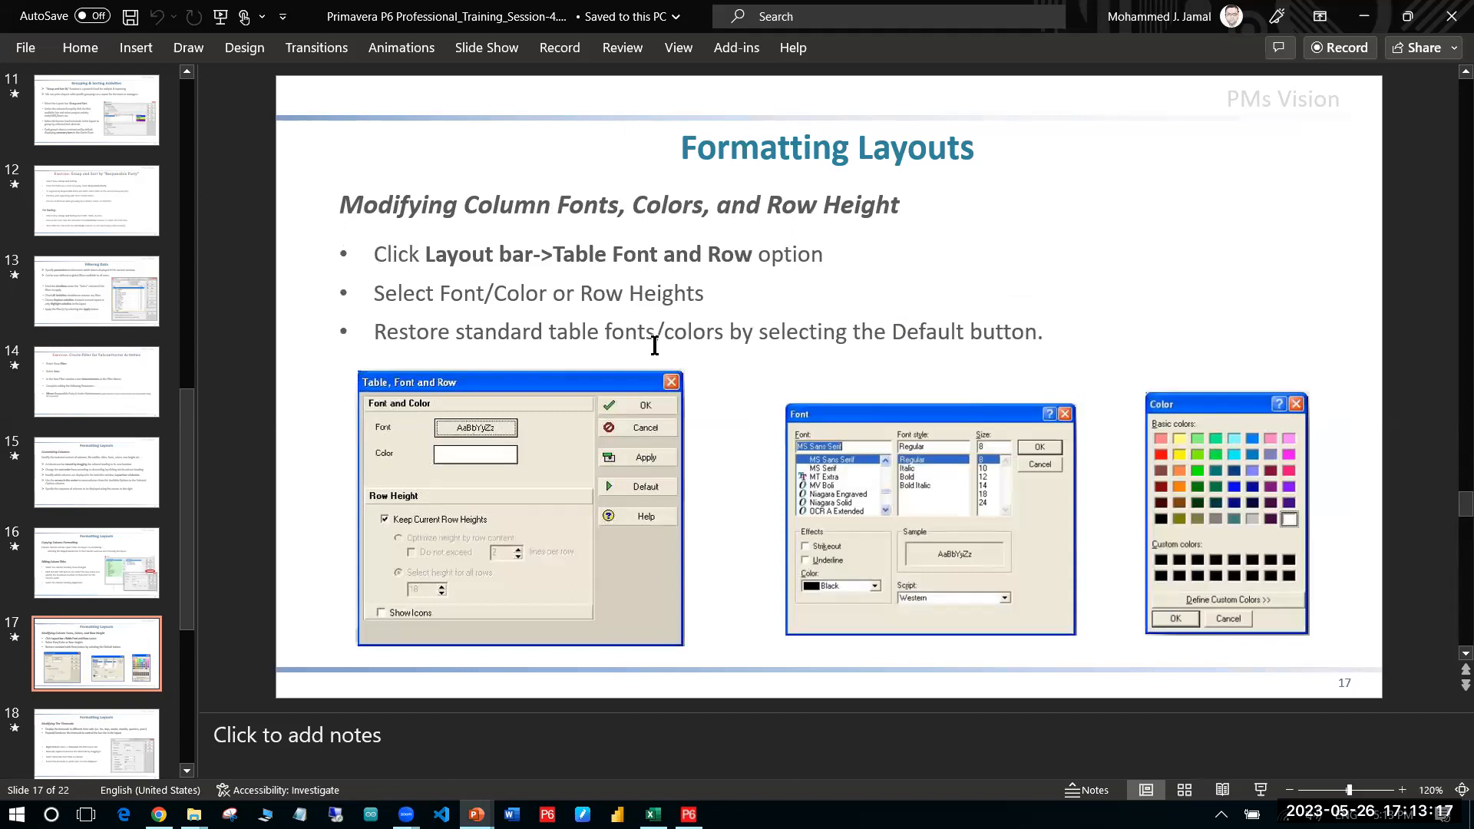
scroll(656, 343, down, 1)
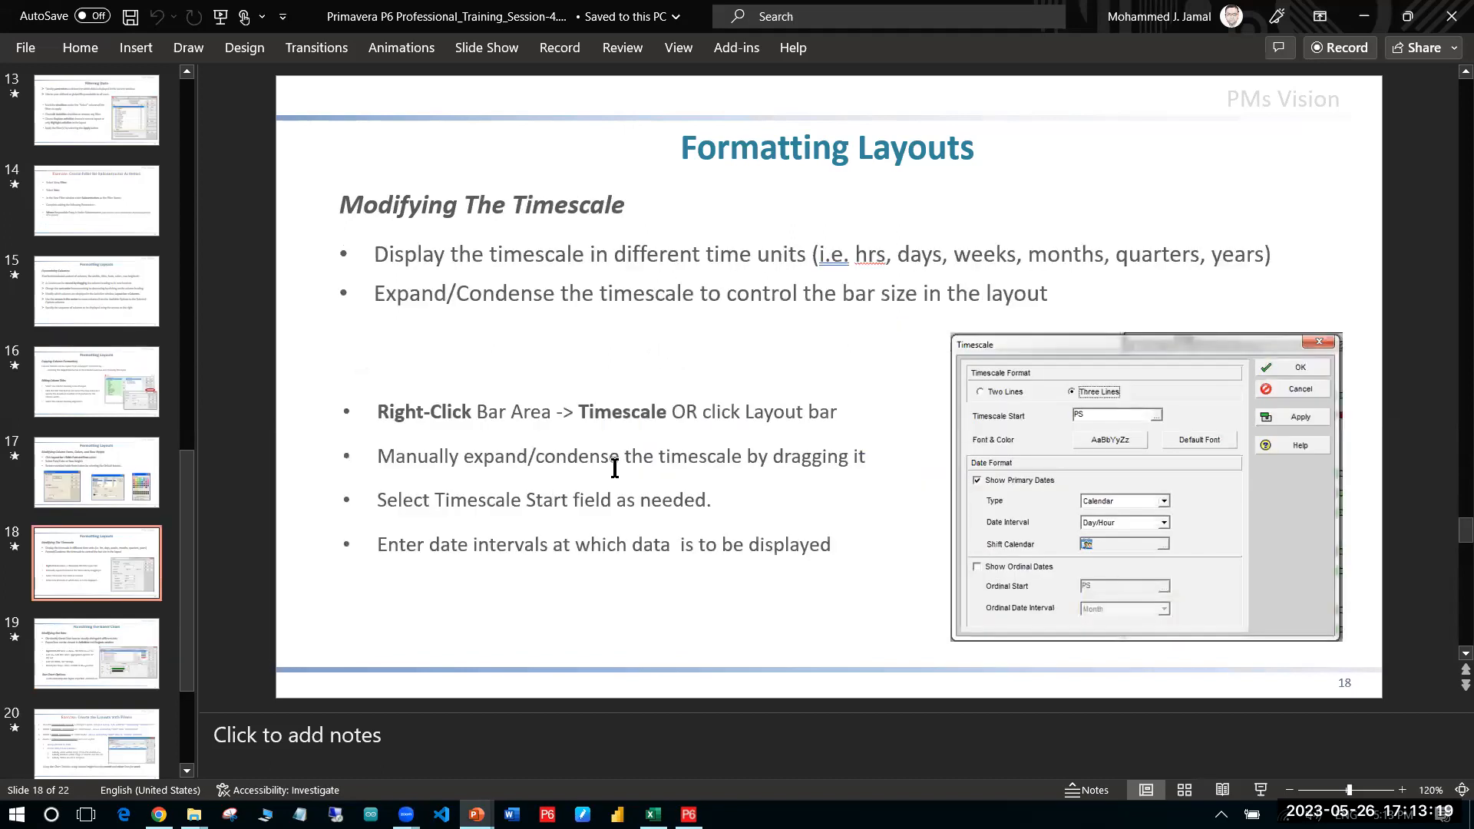
Step: Switch to Primavera P6, condense the Gantt timescale, and widen the chart area until only Activity ID and Activity Name remain in the table
key(alt+Tab)
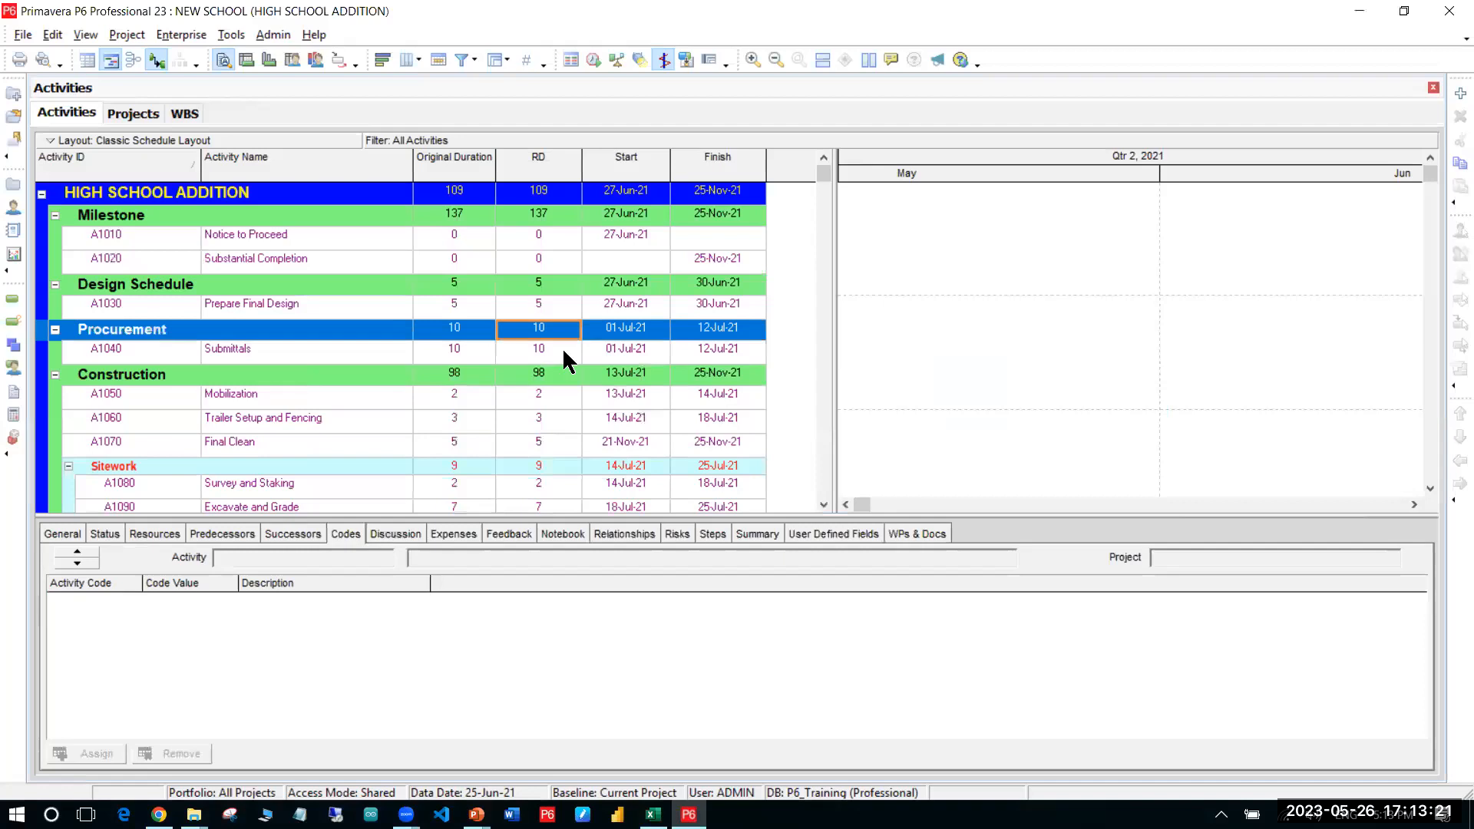
click(559, 348)
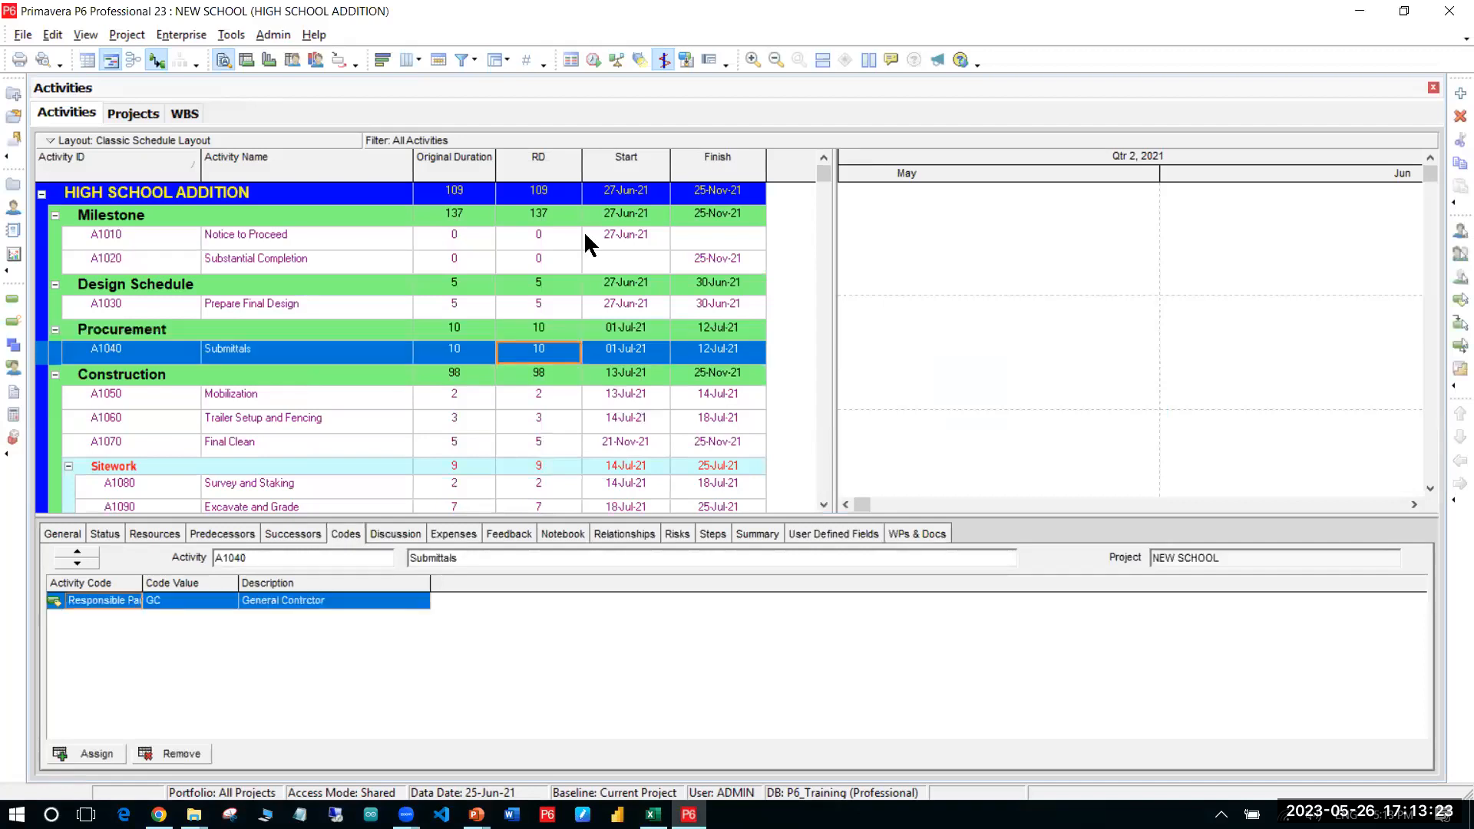
click(555, 244)
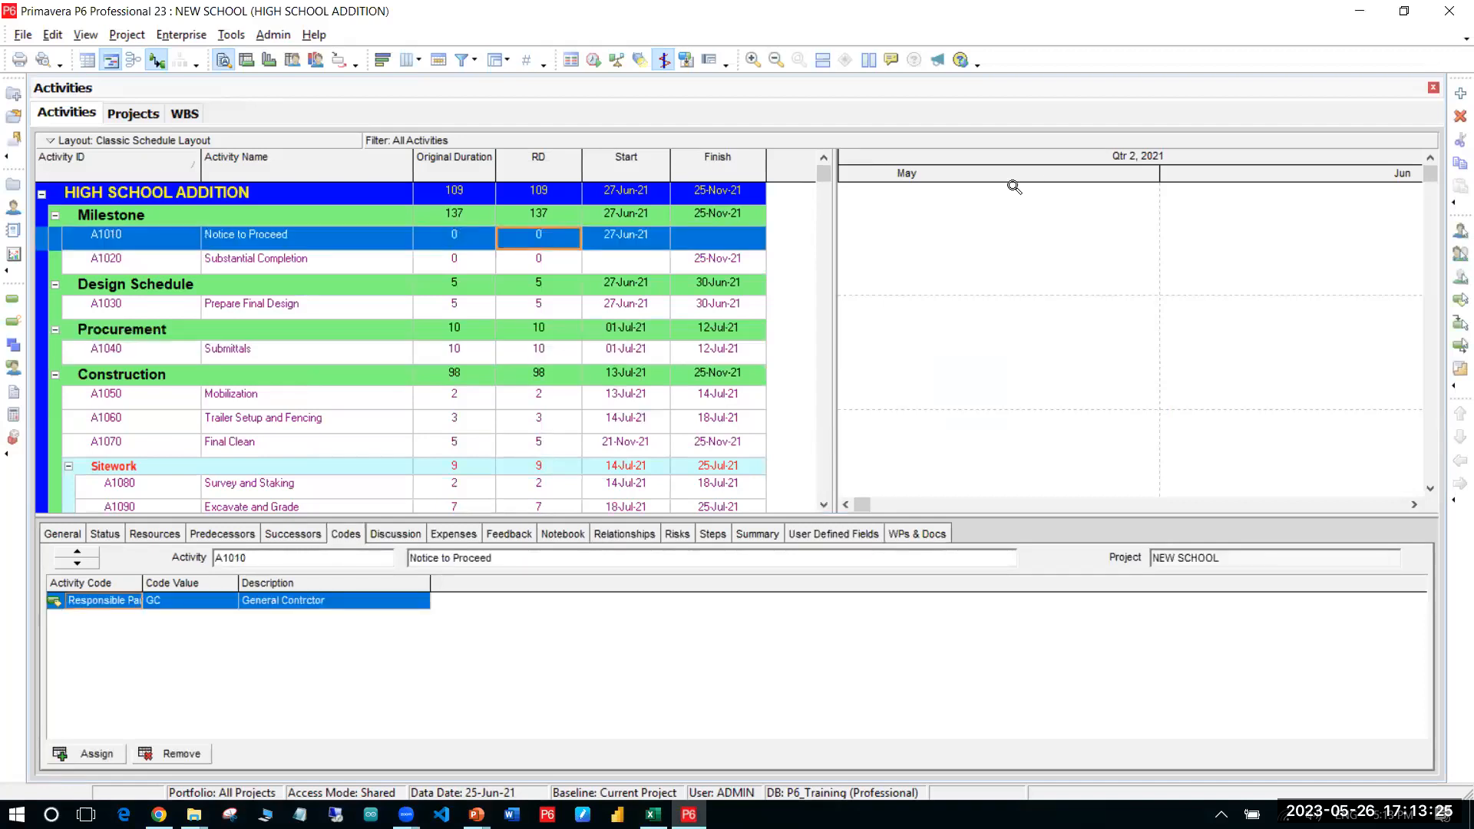
drag(905, 175, 944, 176)
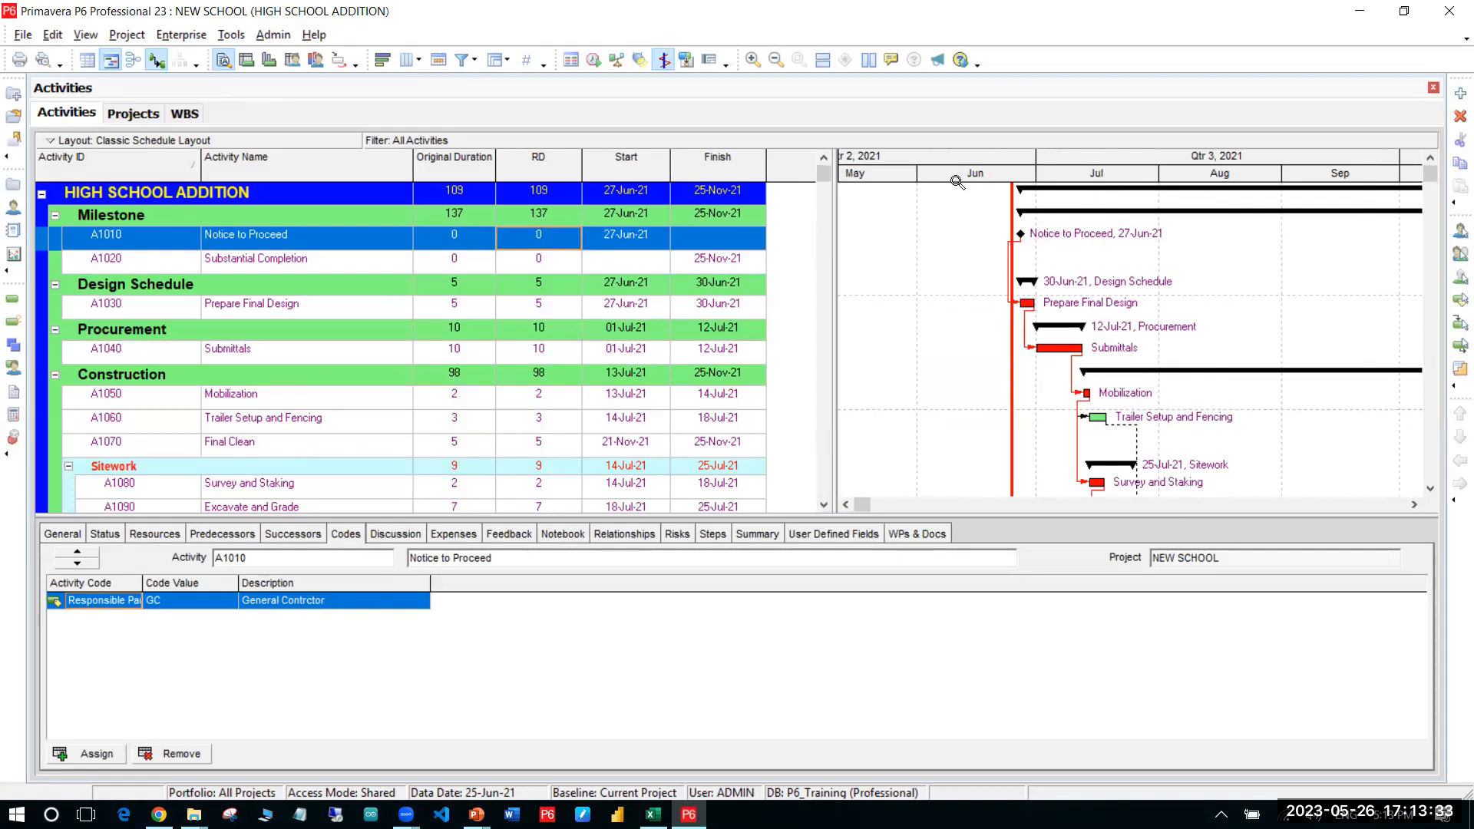
drag(832, 257, 618, 265)
drag(455, 265, 341, 261)
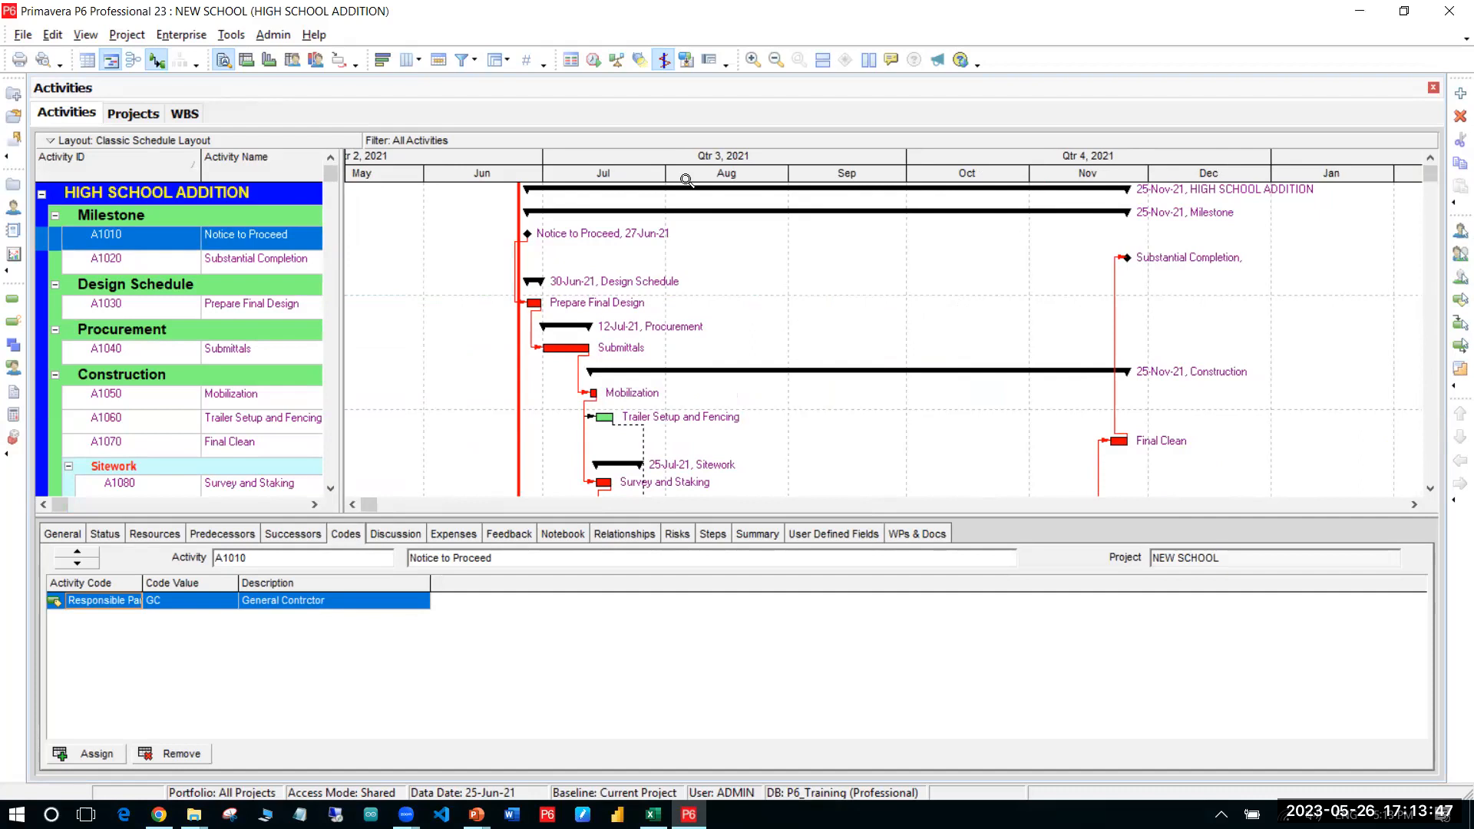
Step: Expand, condense and shift the Gantt timescale until the project bars from June to November 2021 fill most of the chart
drag(685, 179, 1083, 188)
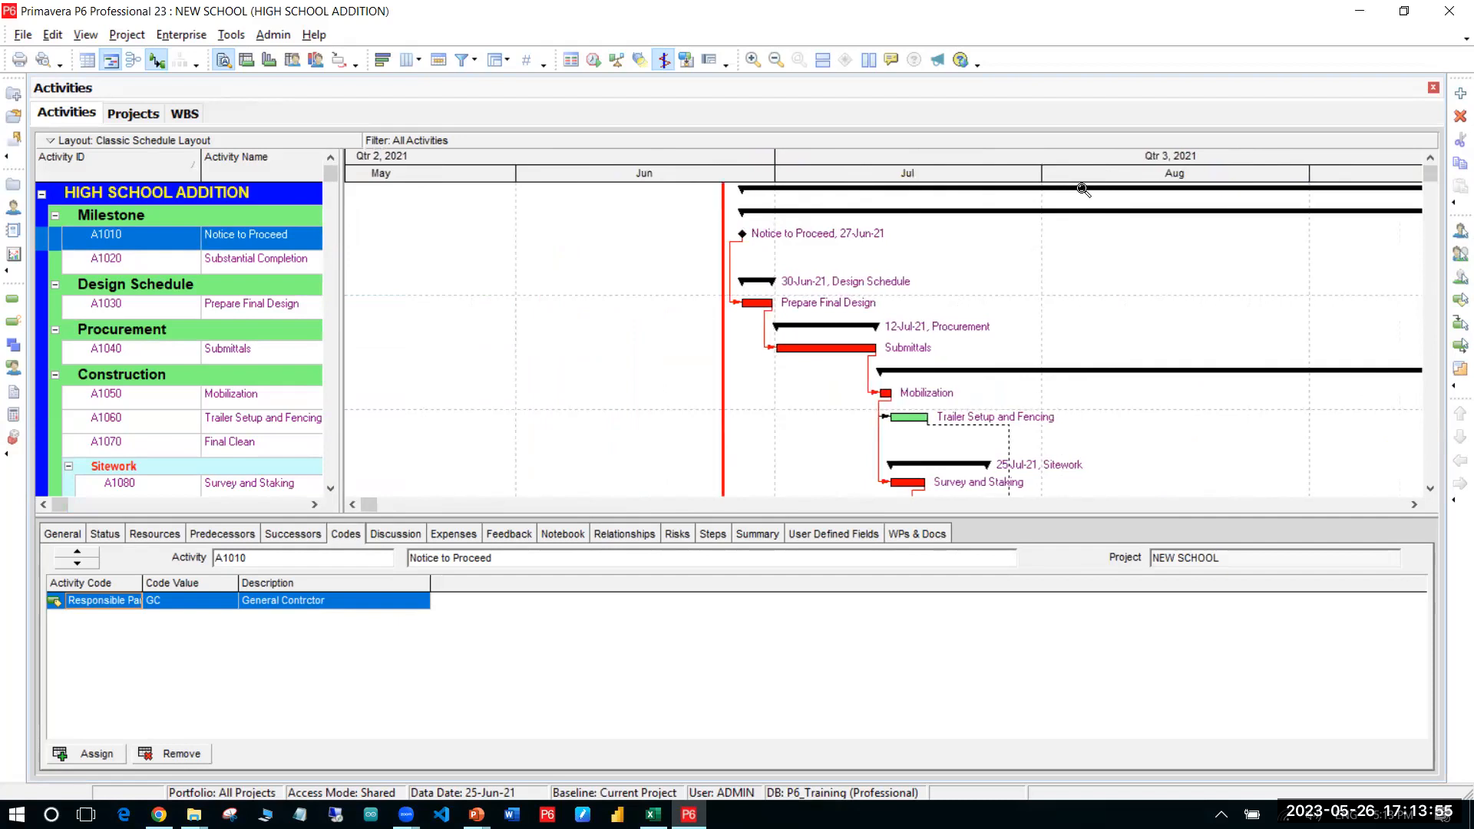
drag(1081, 188, 599, 181)
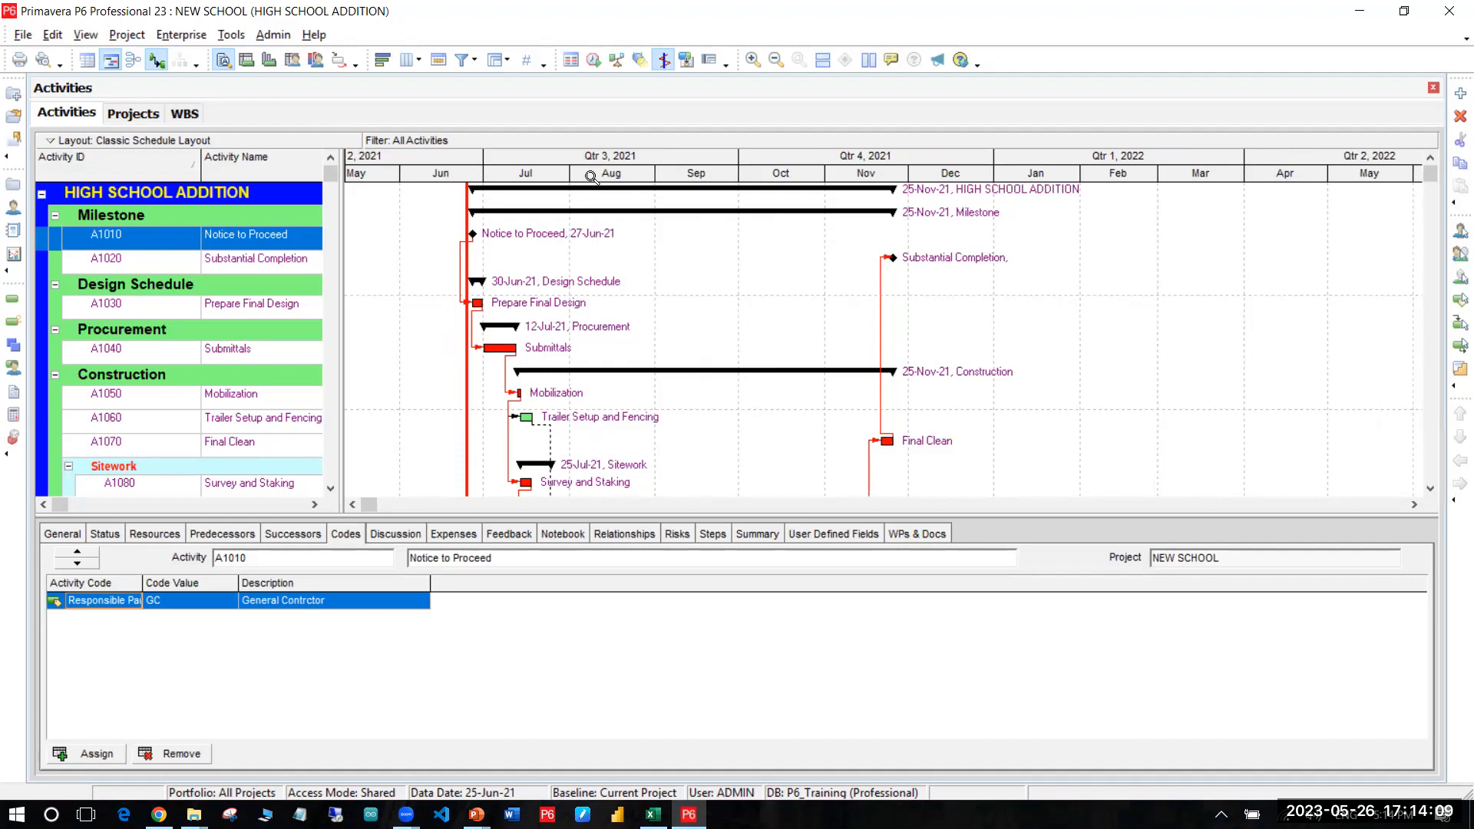
drag(584, 163, 749, 217)
drag(604, 158, 691, 158)
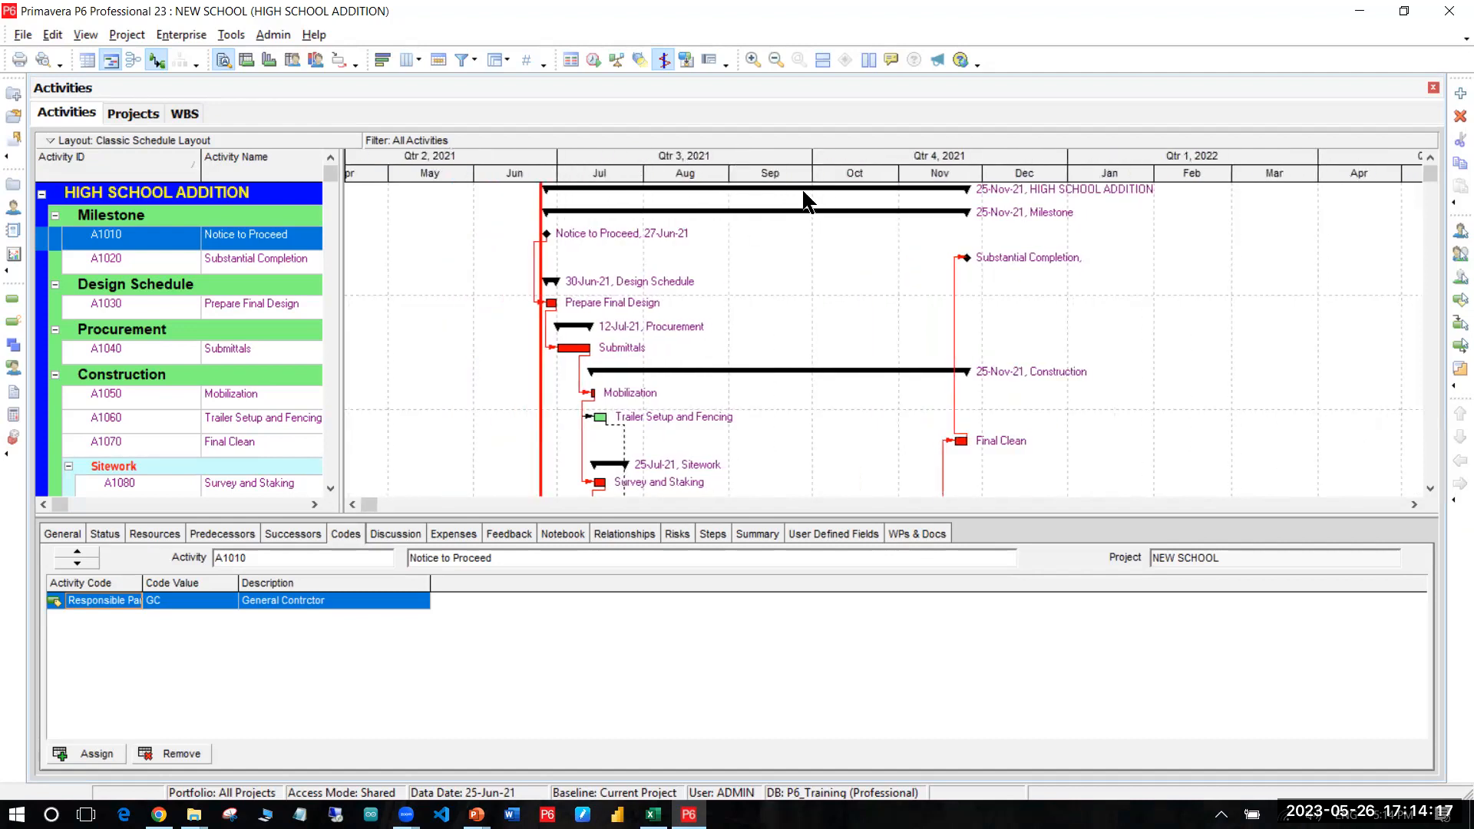
drag(960, 181, 1012, 161)
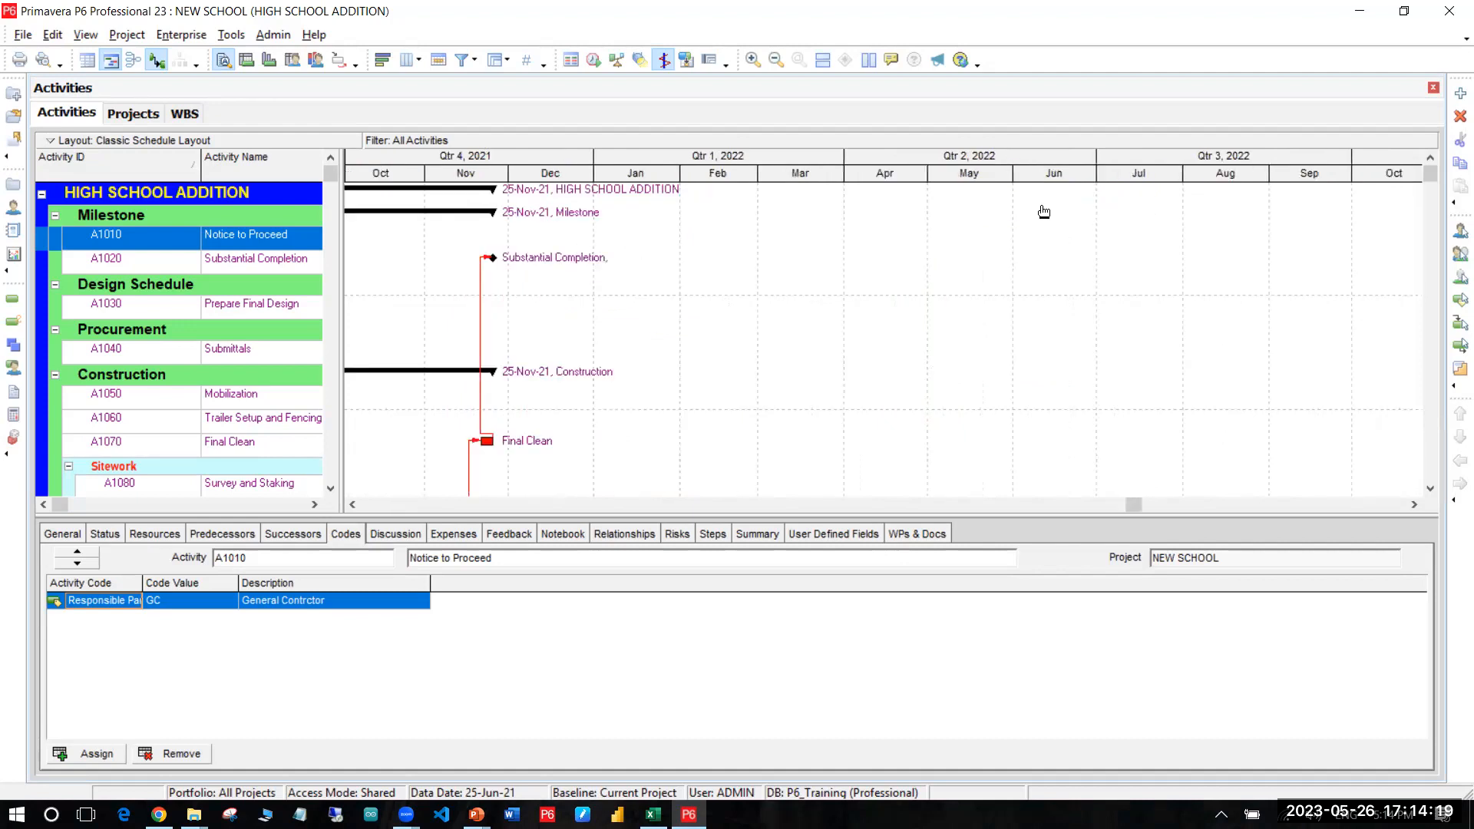
drag(669, 173, 823, 175)
drag(694, 163, 978, 174)
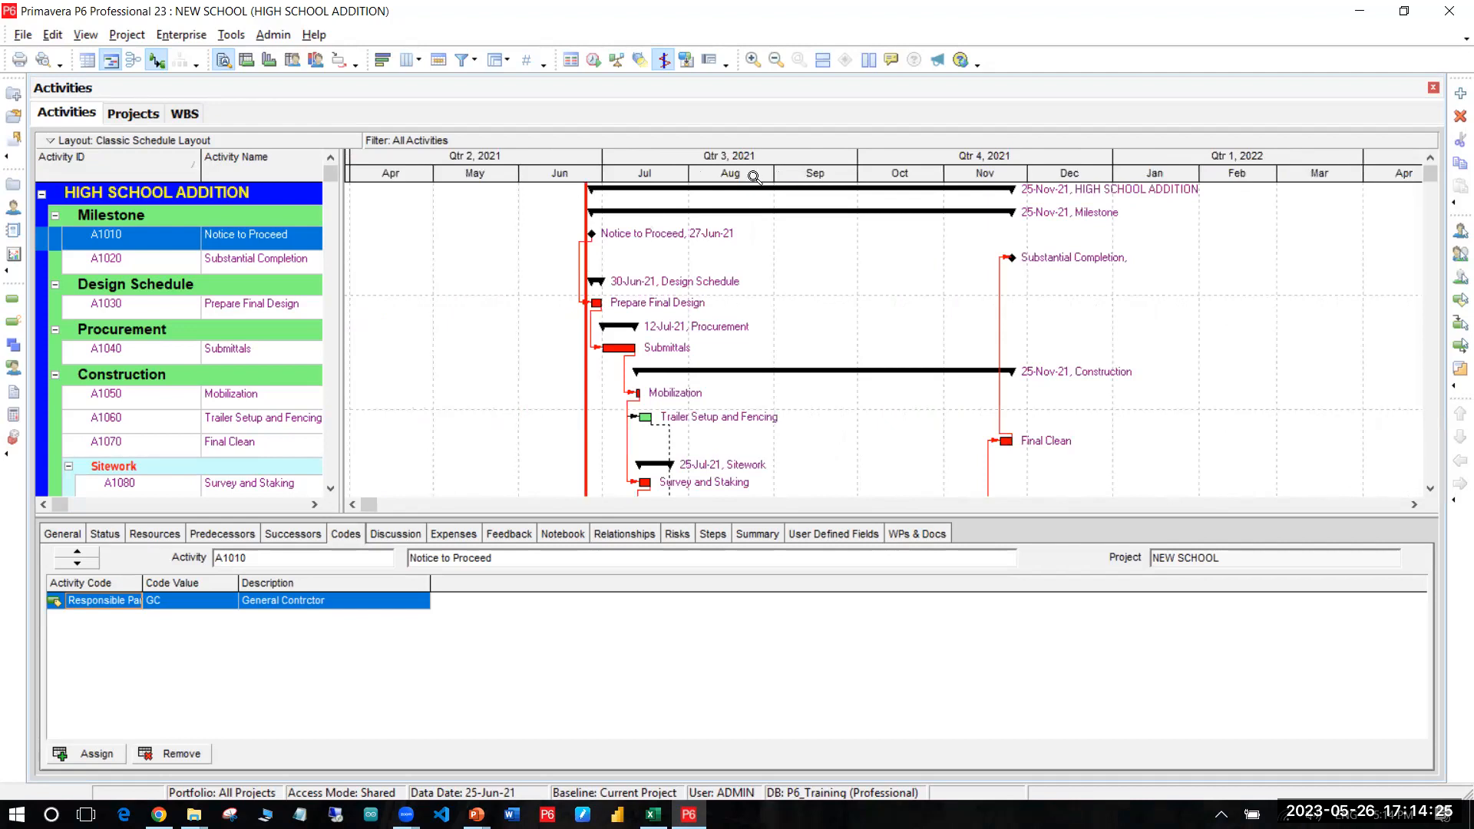
drag(850, 192, 850, 193)
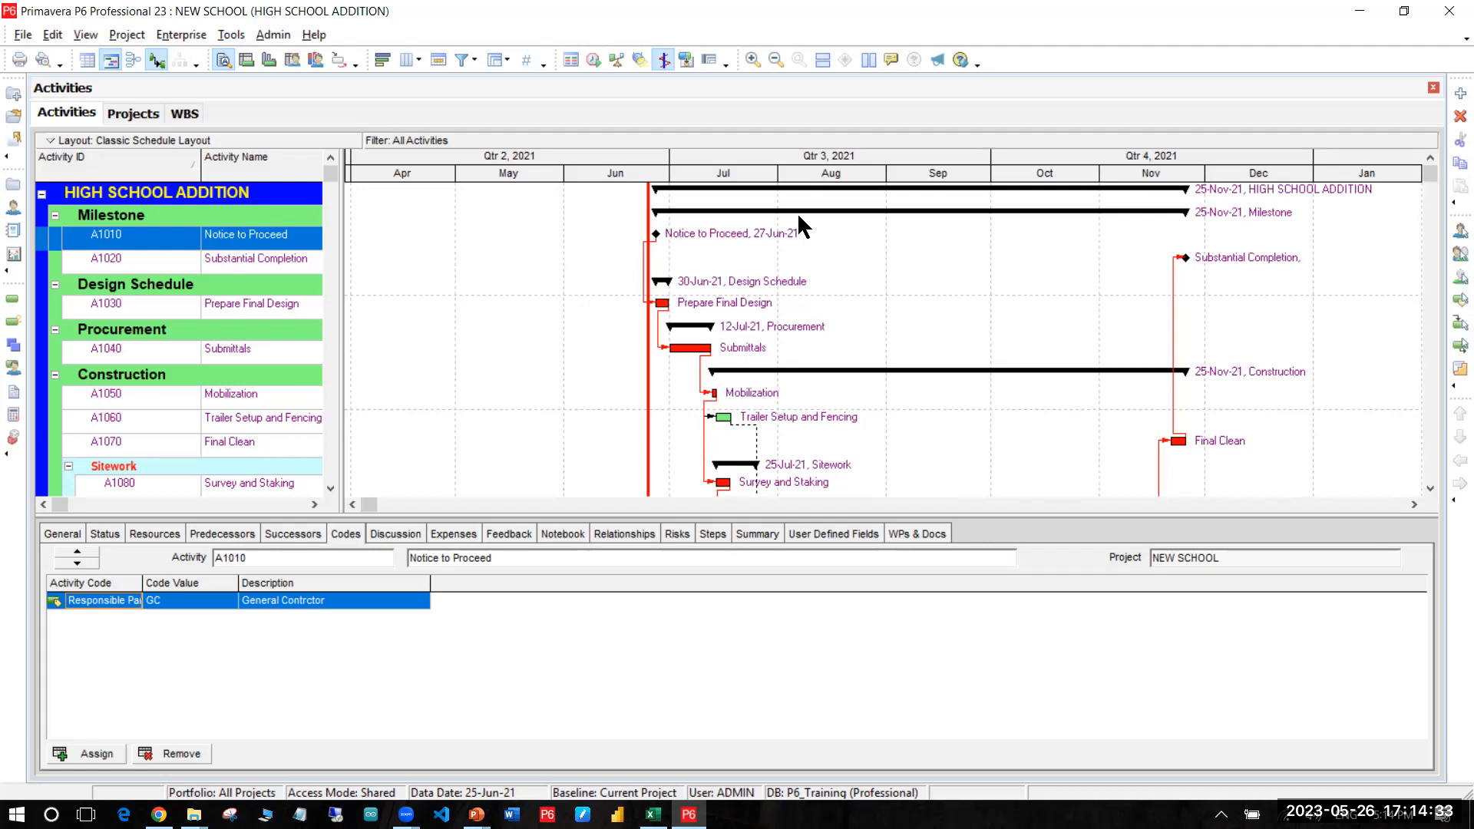
Step: Open the Gantt chart's Timescale settings, set the timescale format to Three Lines, and apply the change
right_click(809, 165)
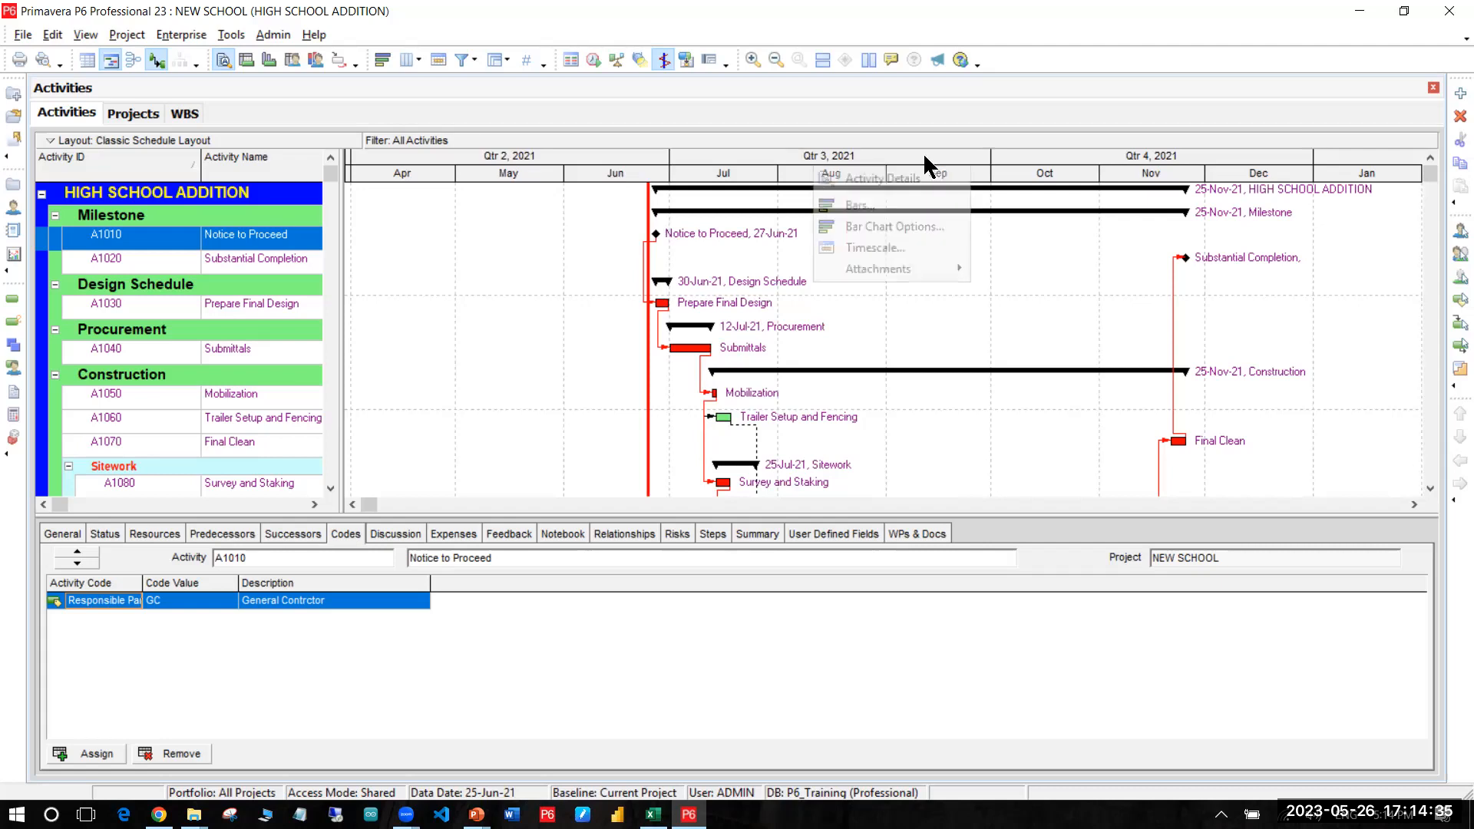
click(882, 303)
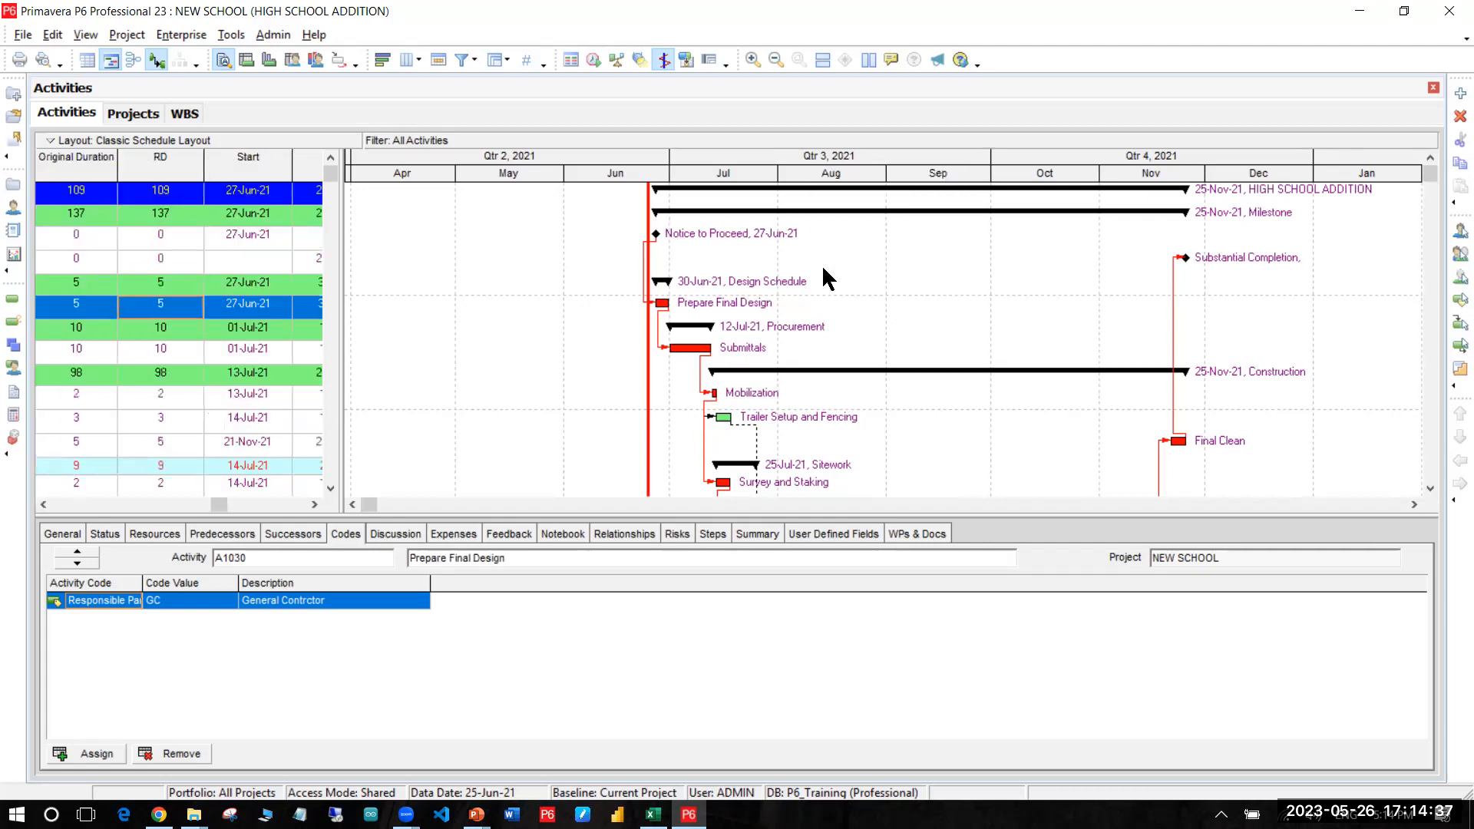
right_click(824, 268)
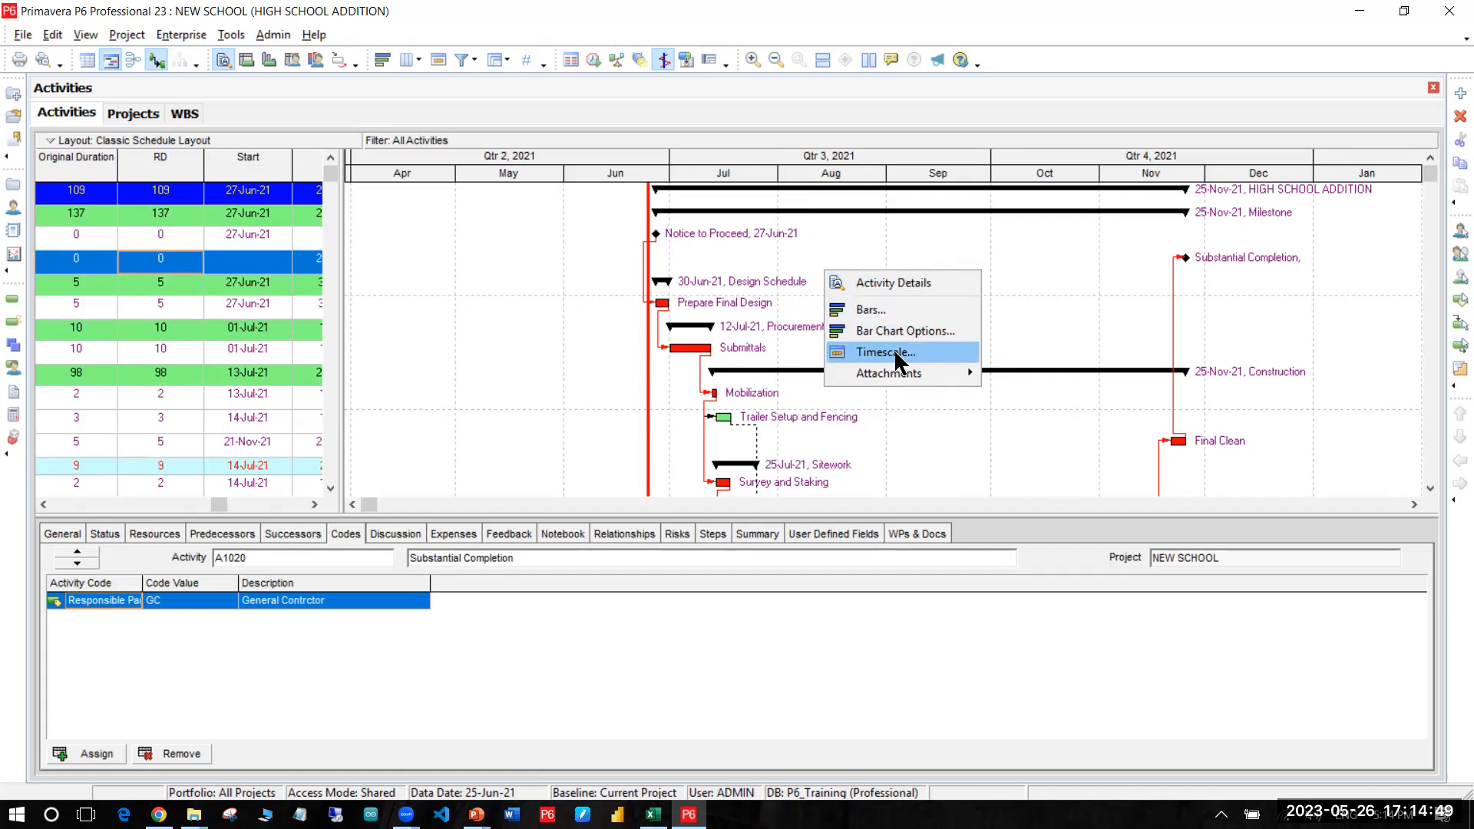
click(927, 349)
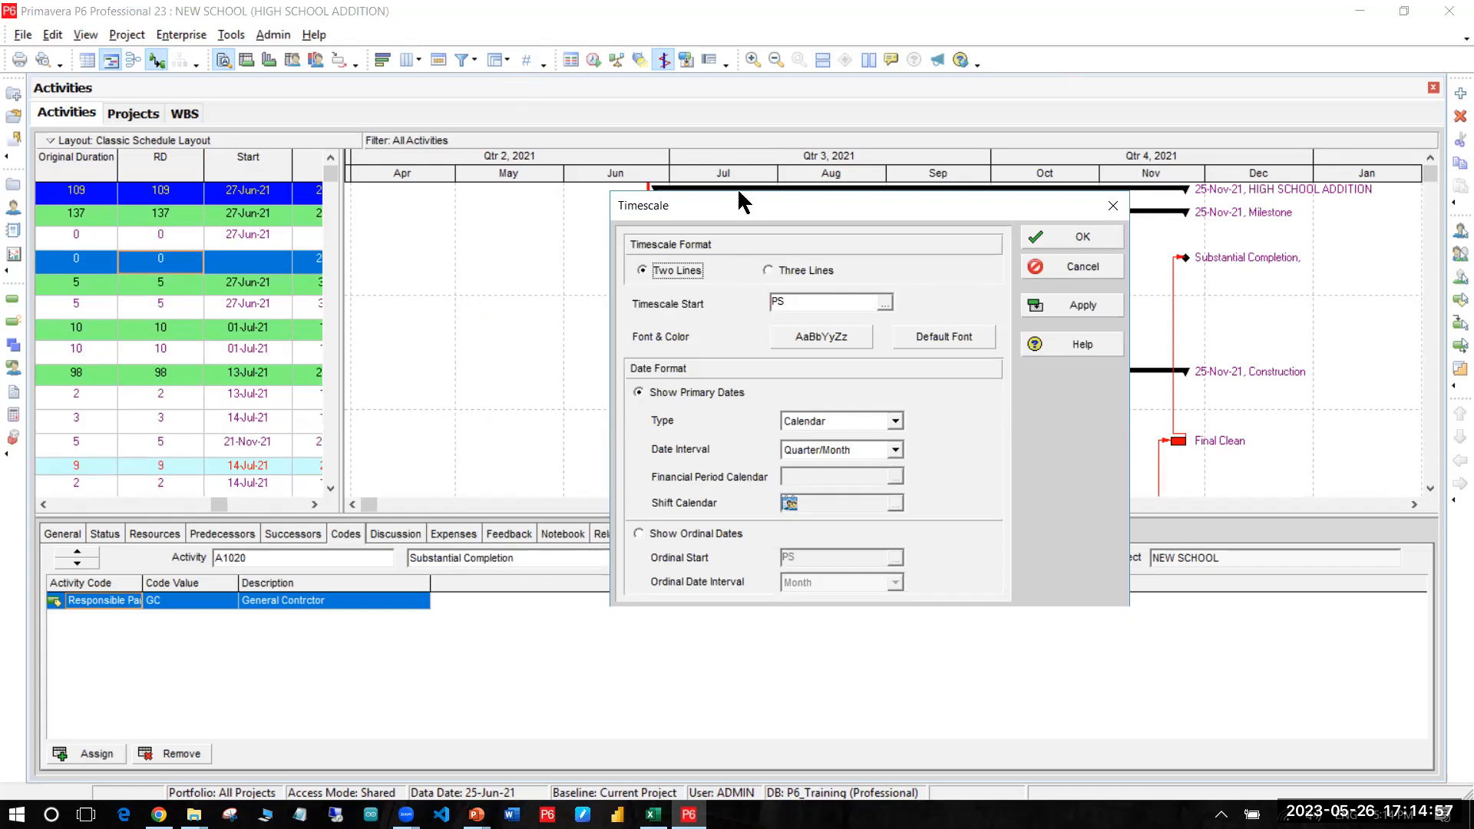
drag(738, 192, 683, 108)
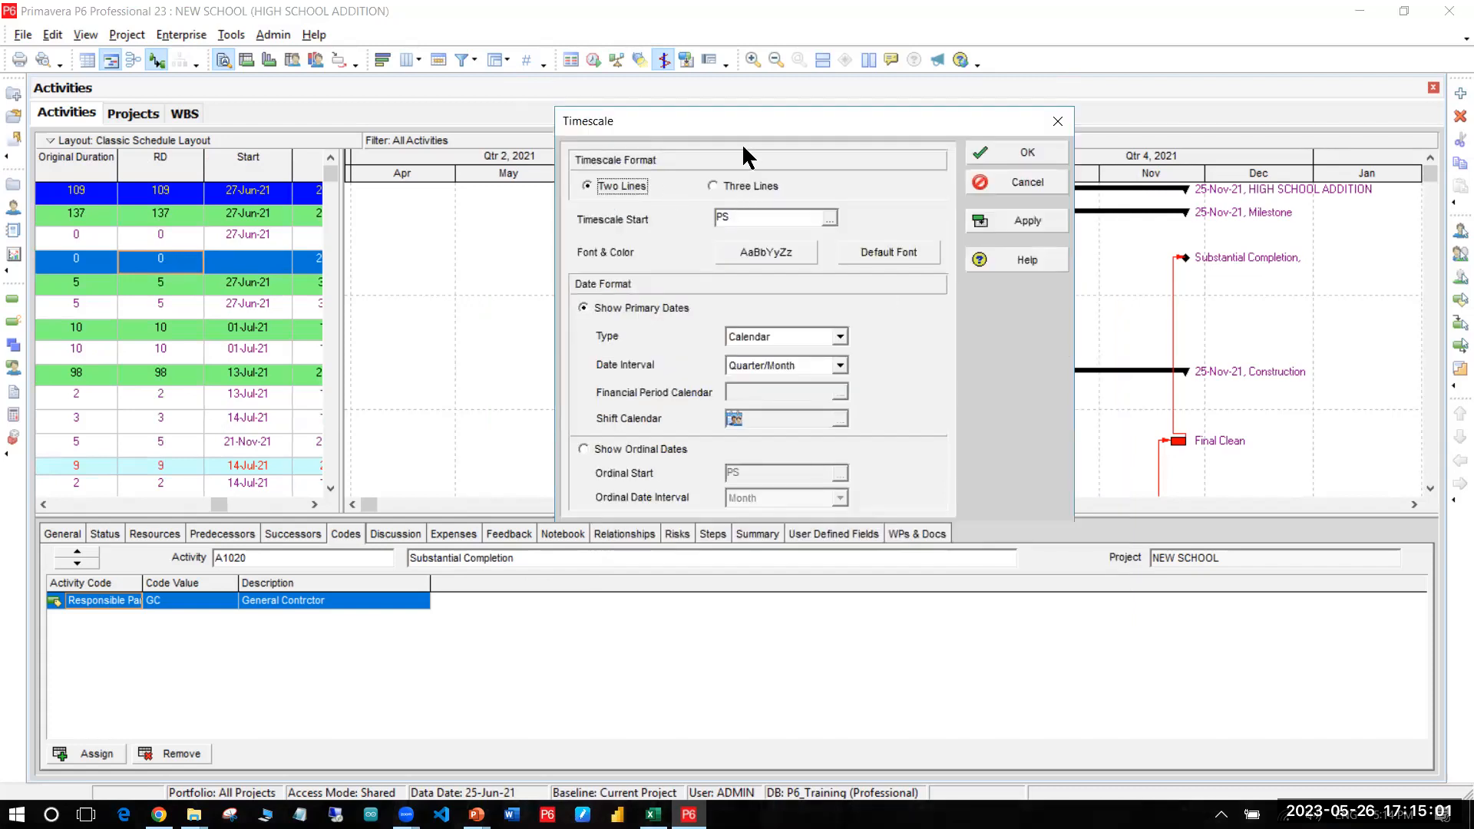
drag(740, 121, 764, 284)
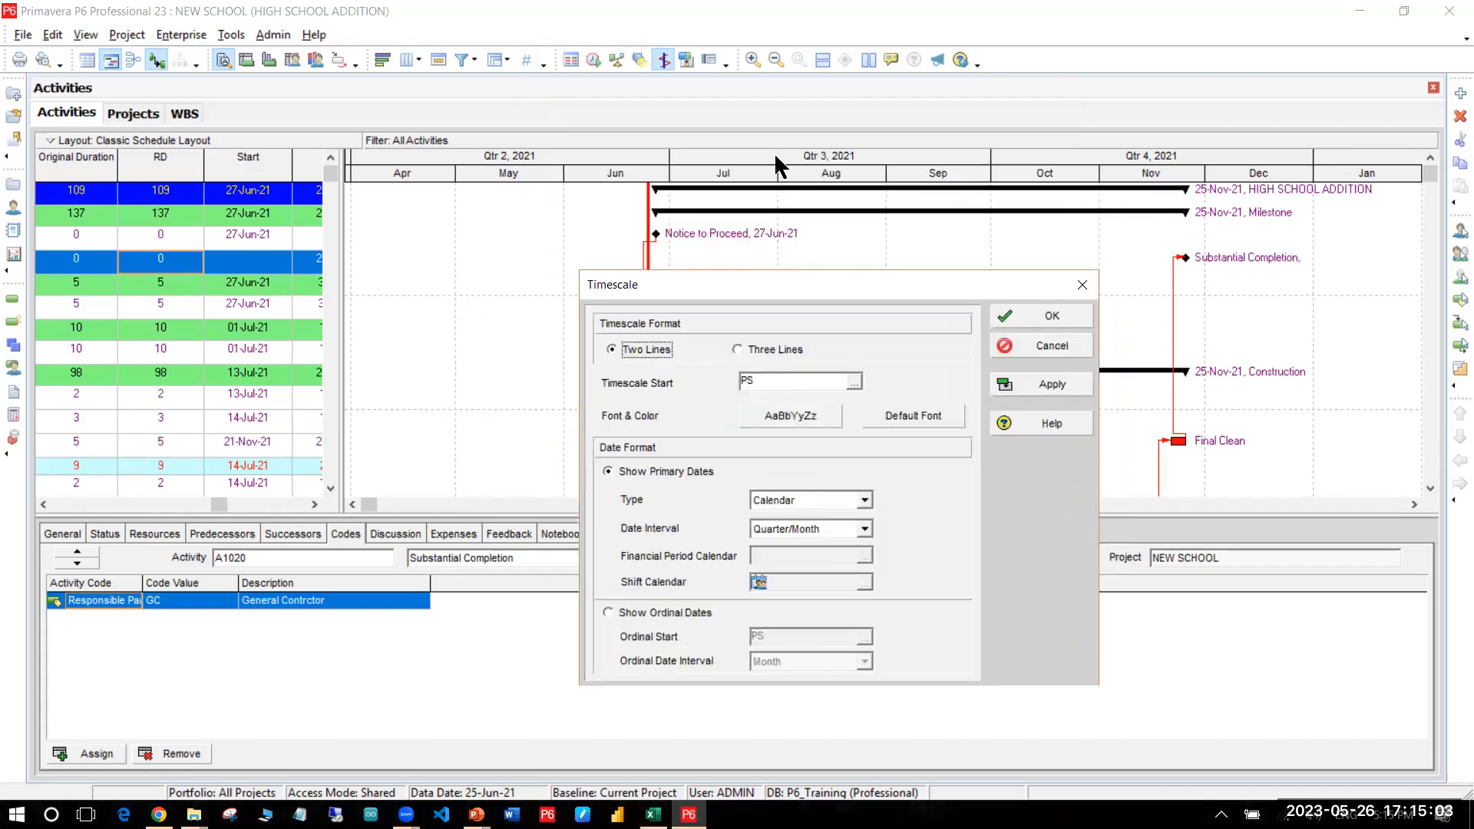
click(771, 348)
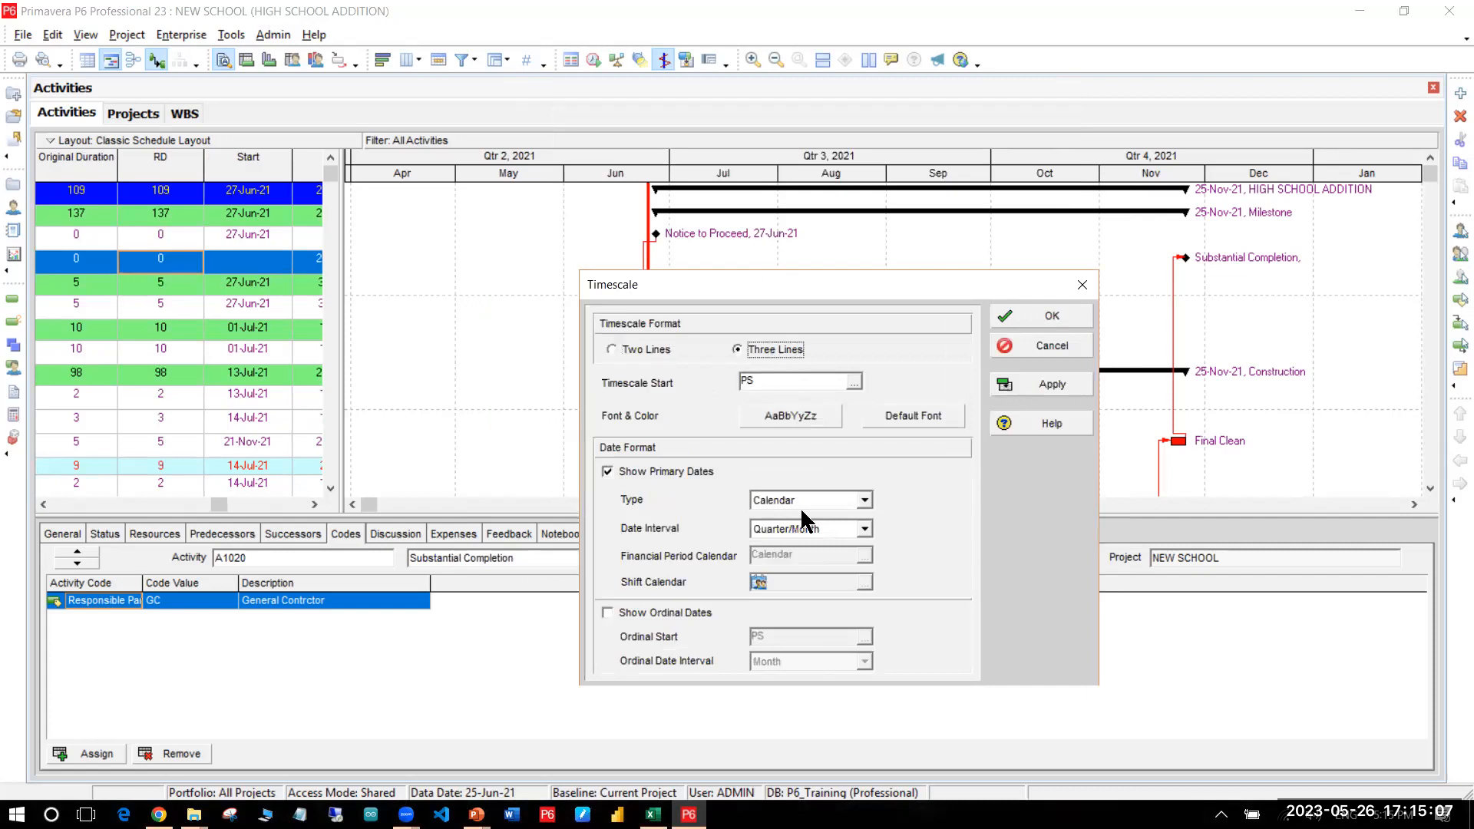
click(1049, 388)
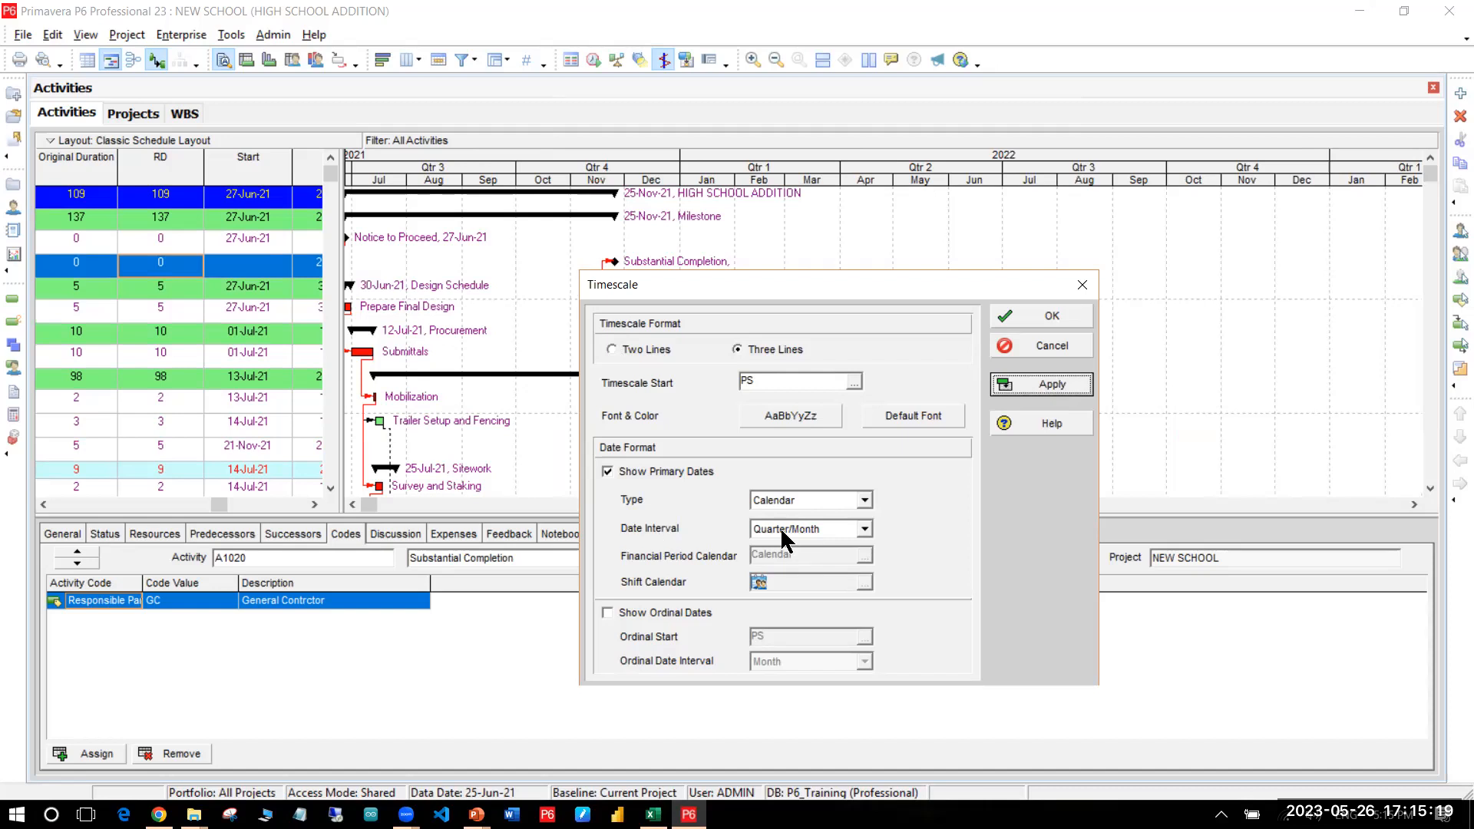
Step: Set the timescale's primary date interval to Month/Week and apply the change
click(839, 528)
scroll(875, 612, down, 1)
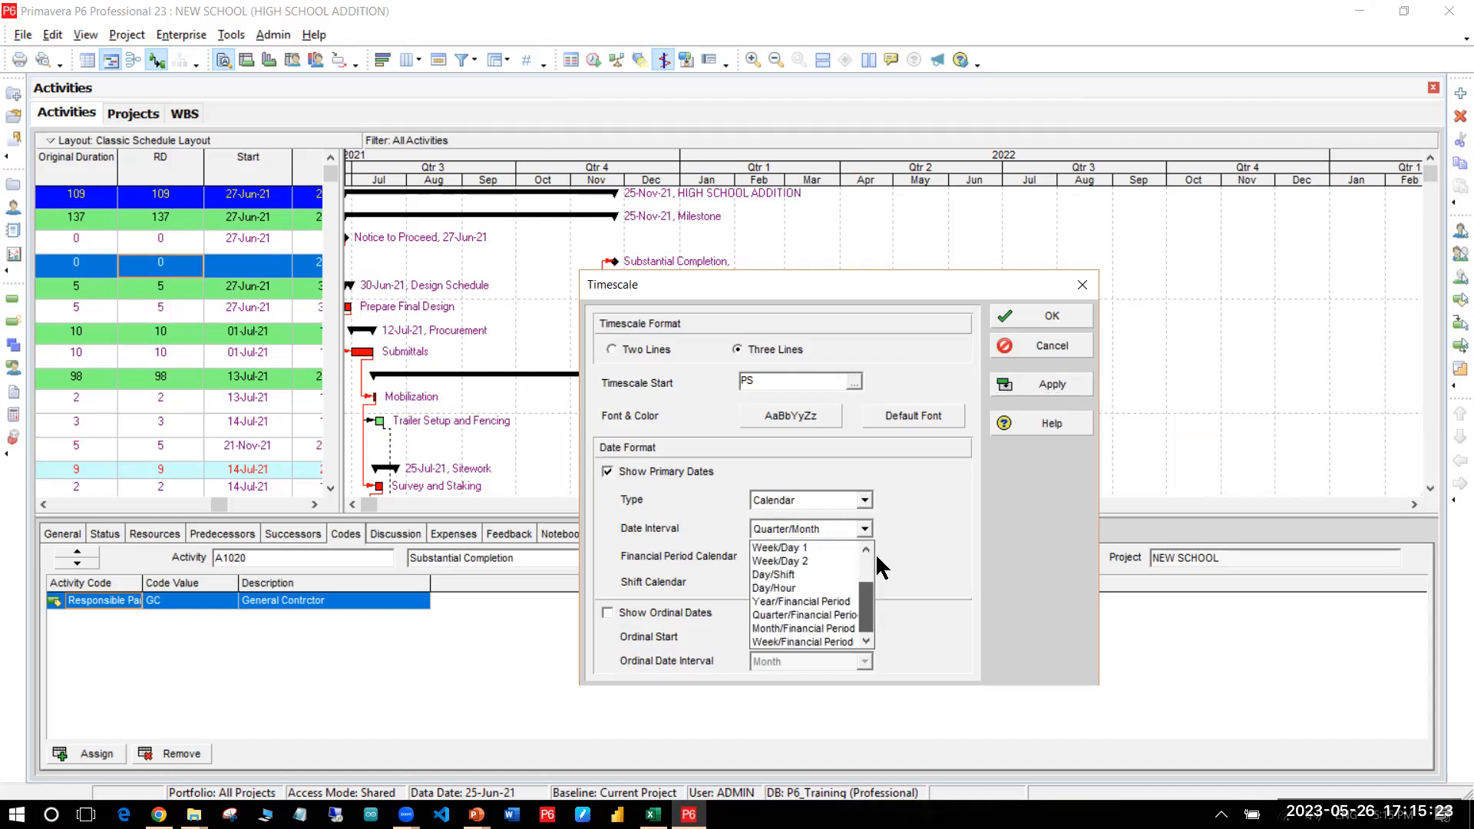
scroll(875, 552, up, 2)
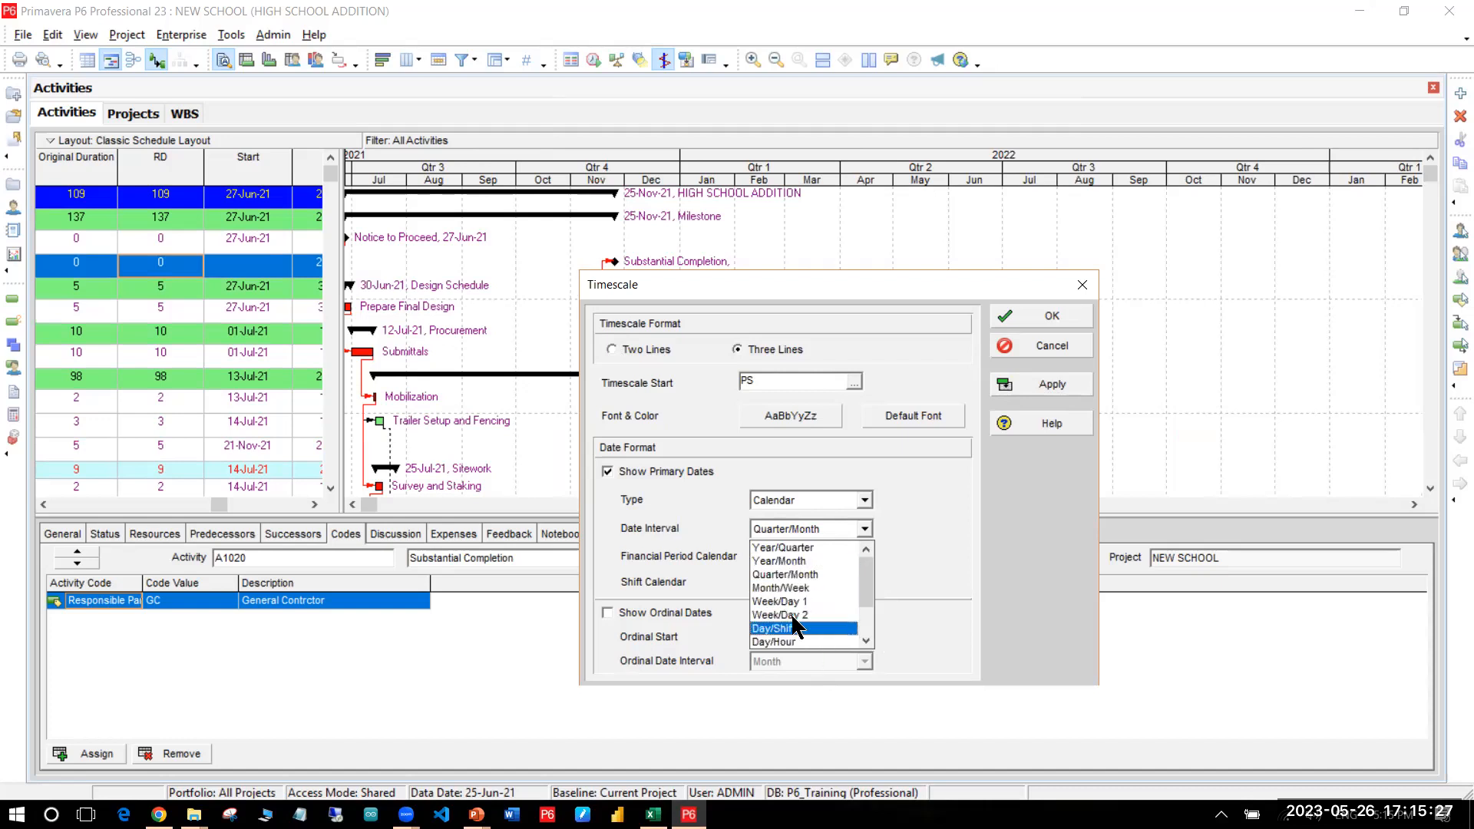
scroll(813, 596, down, 1)
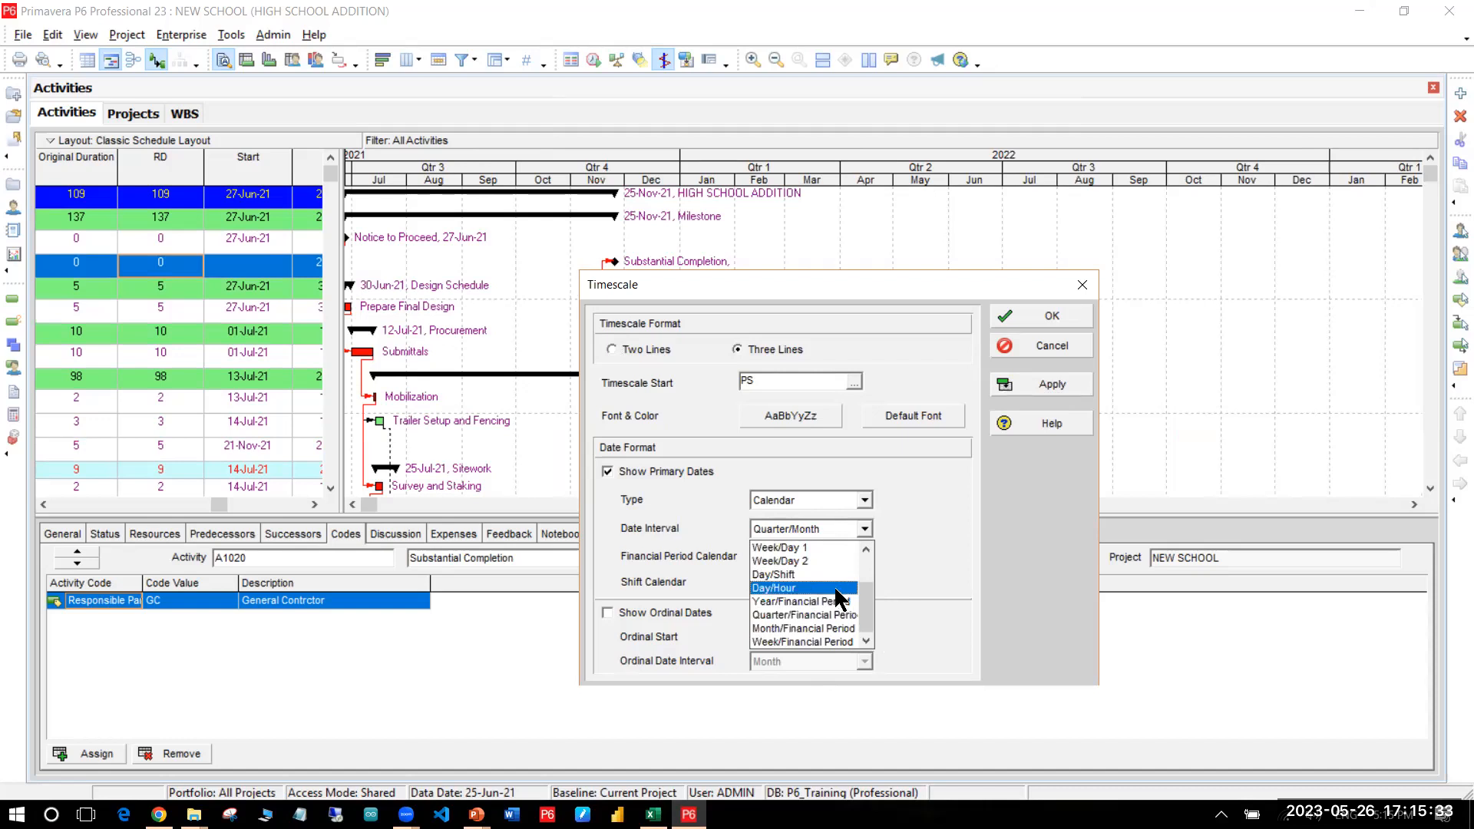
scroll(833, 584, up, 1)
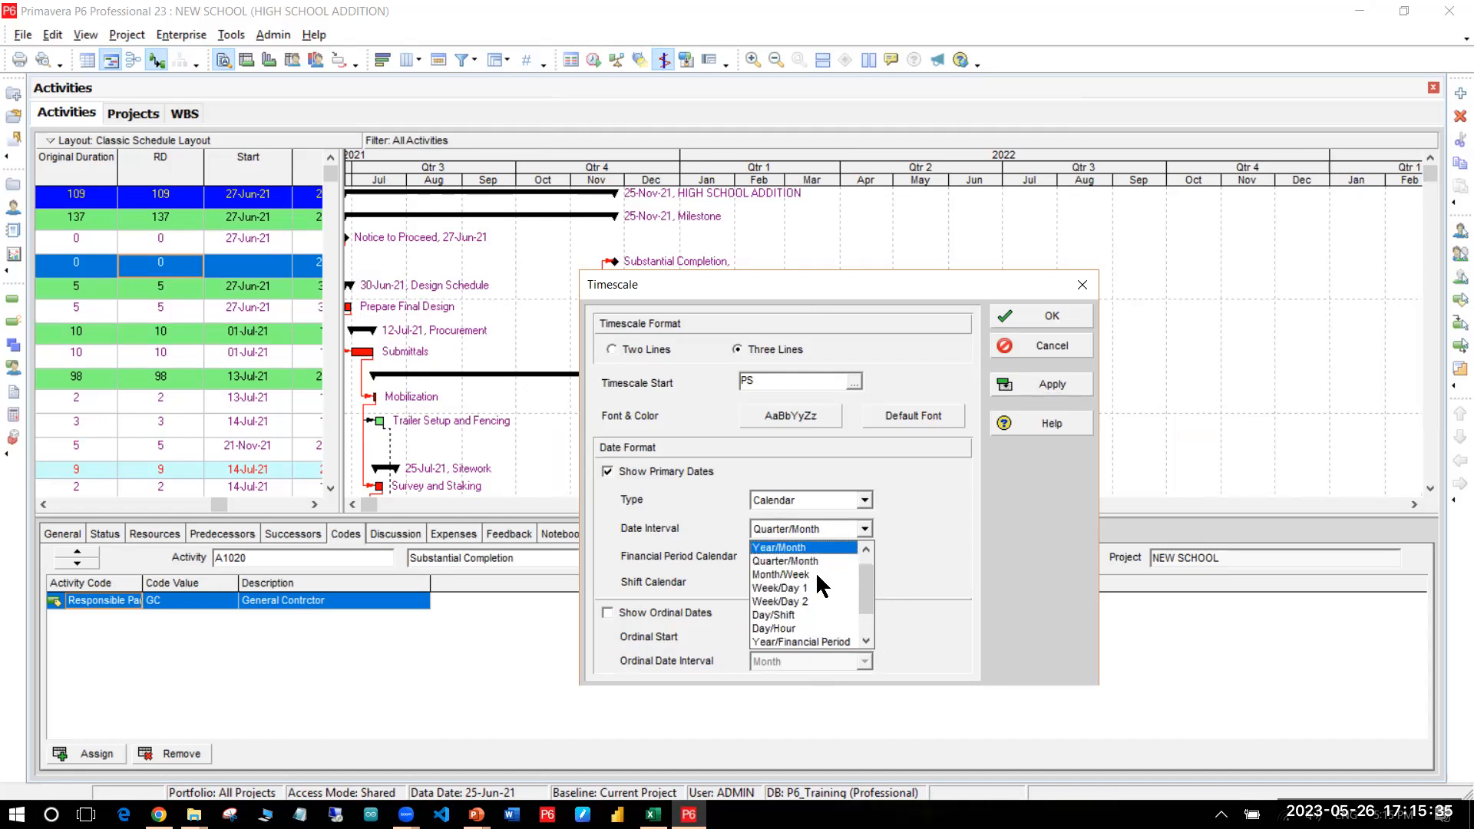
click(815, 574)
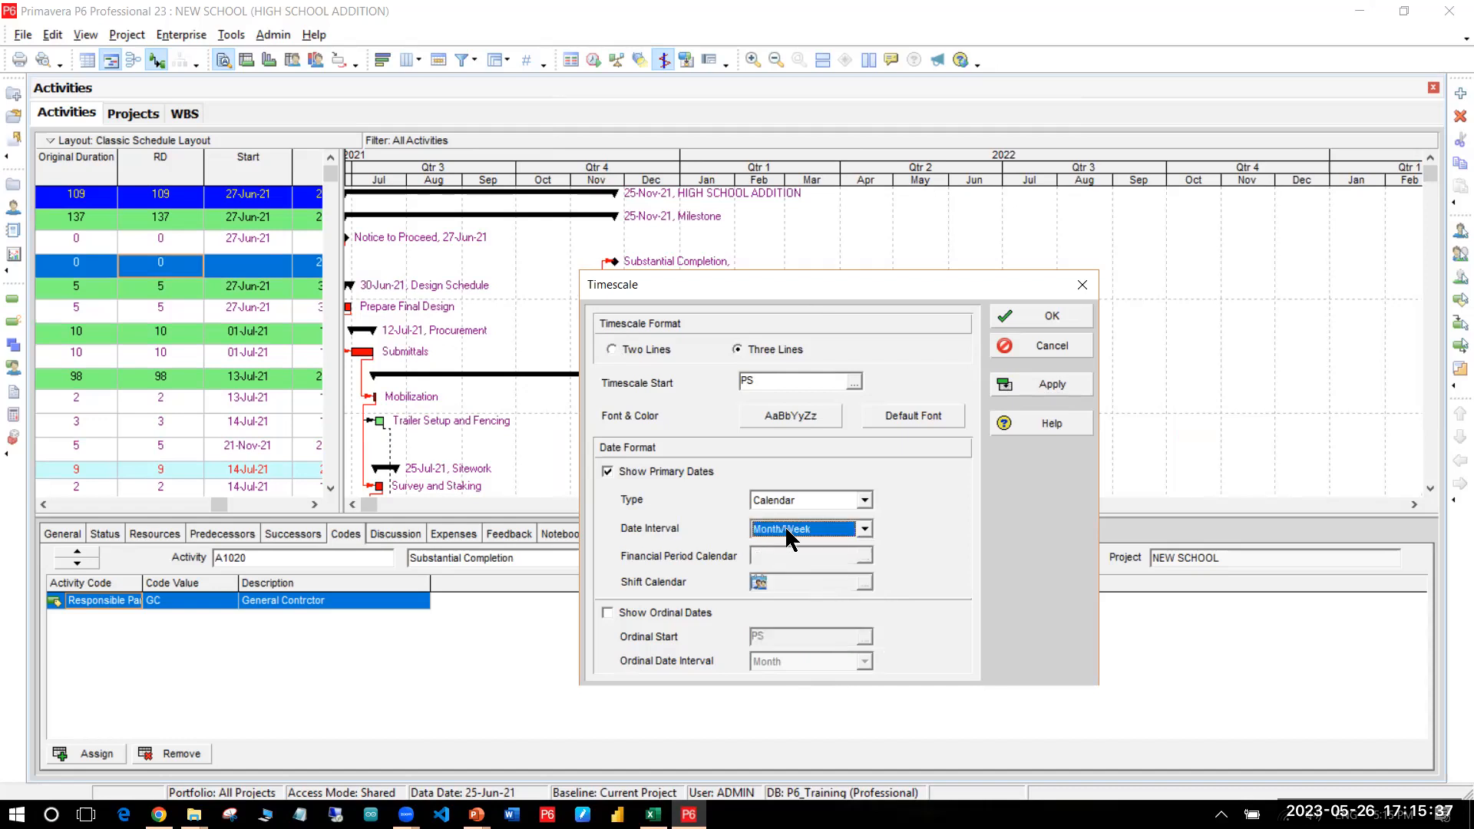
click(1040, 388)
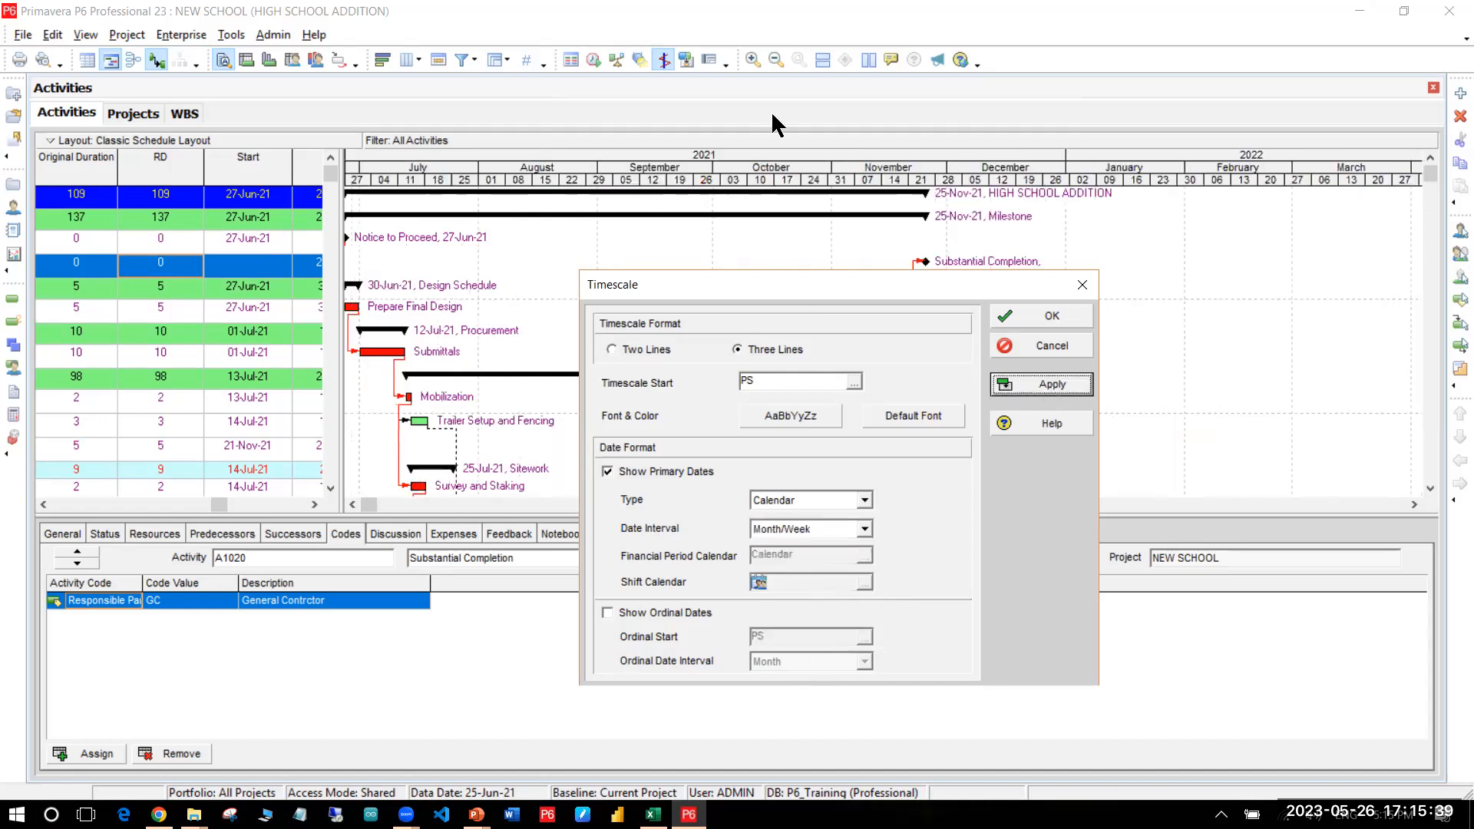
Step: Accept the timescale settings, expand the Gantt timescale, and shift it back so the chart starts in mid-June 2021
click(1045, 316)
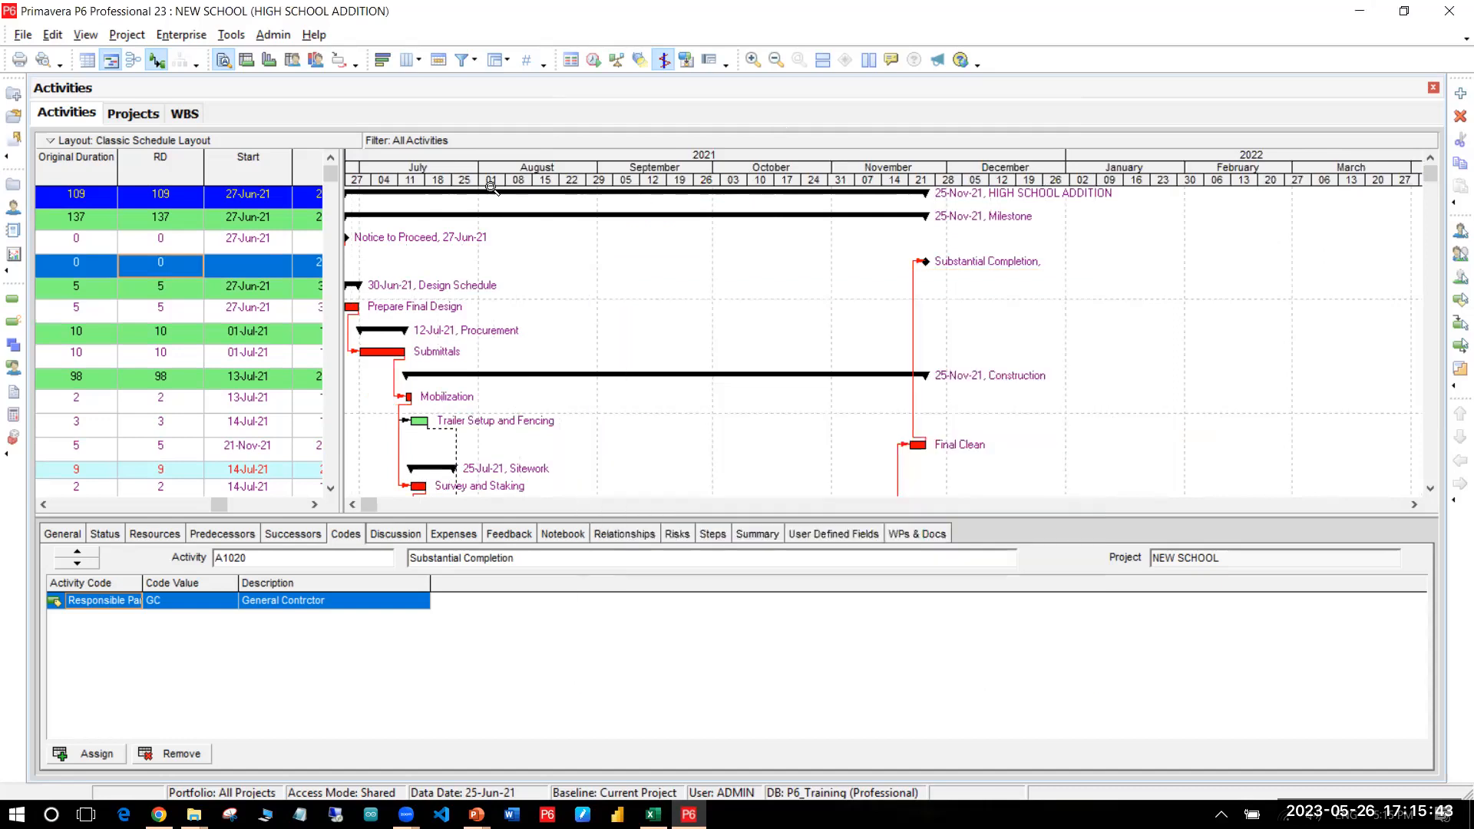
drag(580, 201, 651, 201)
click(351, 504)
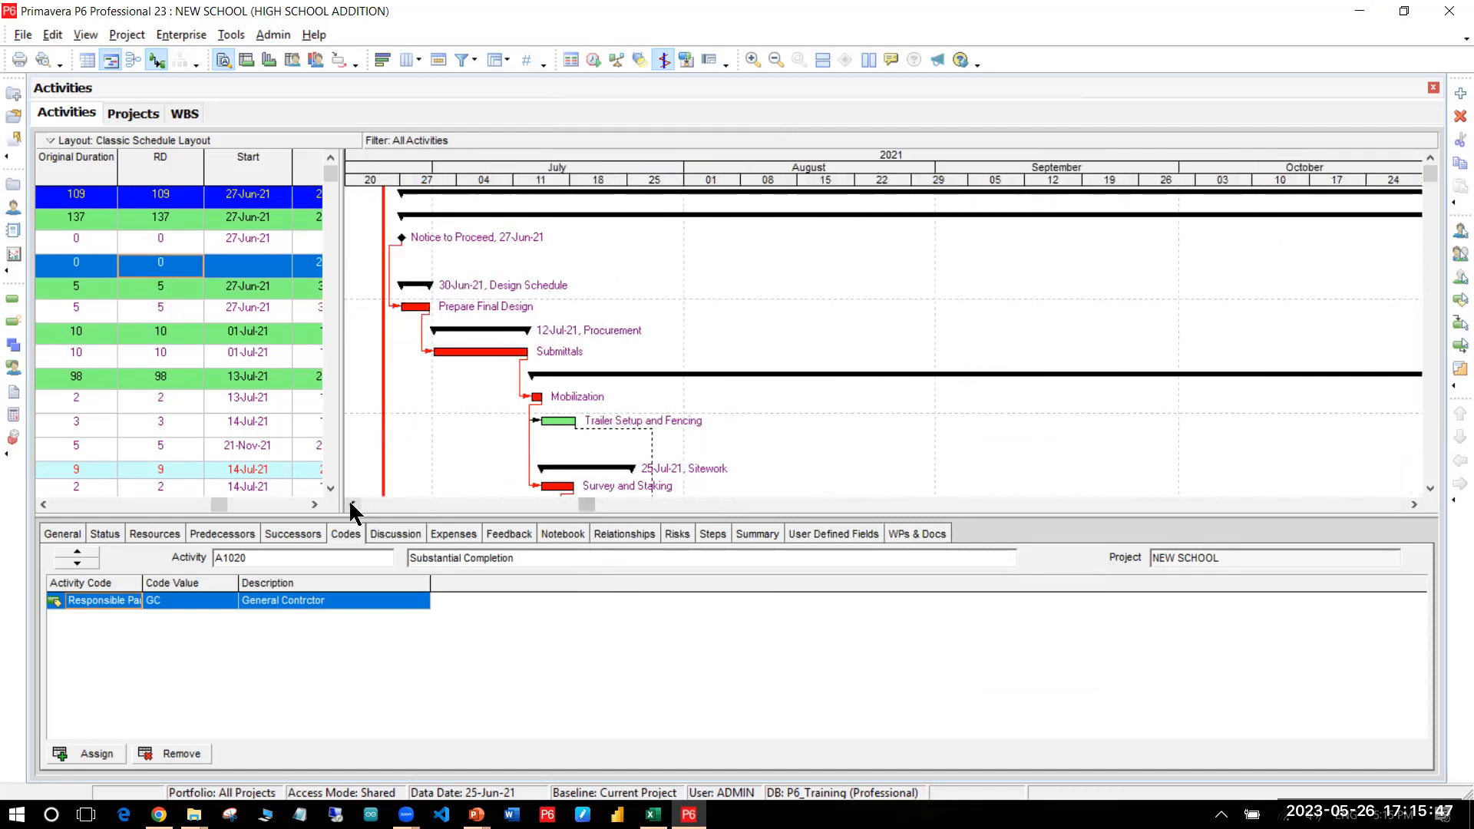
click(350, 503)
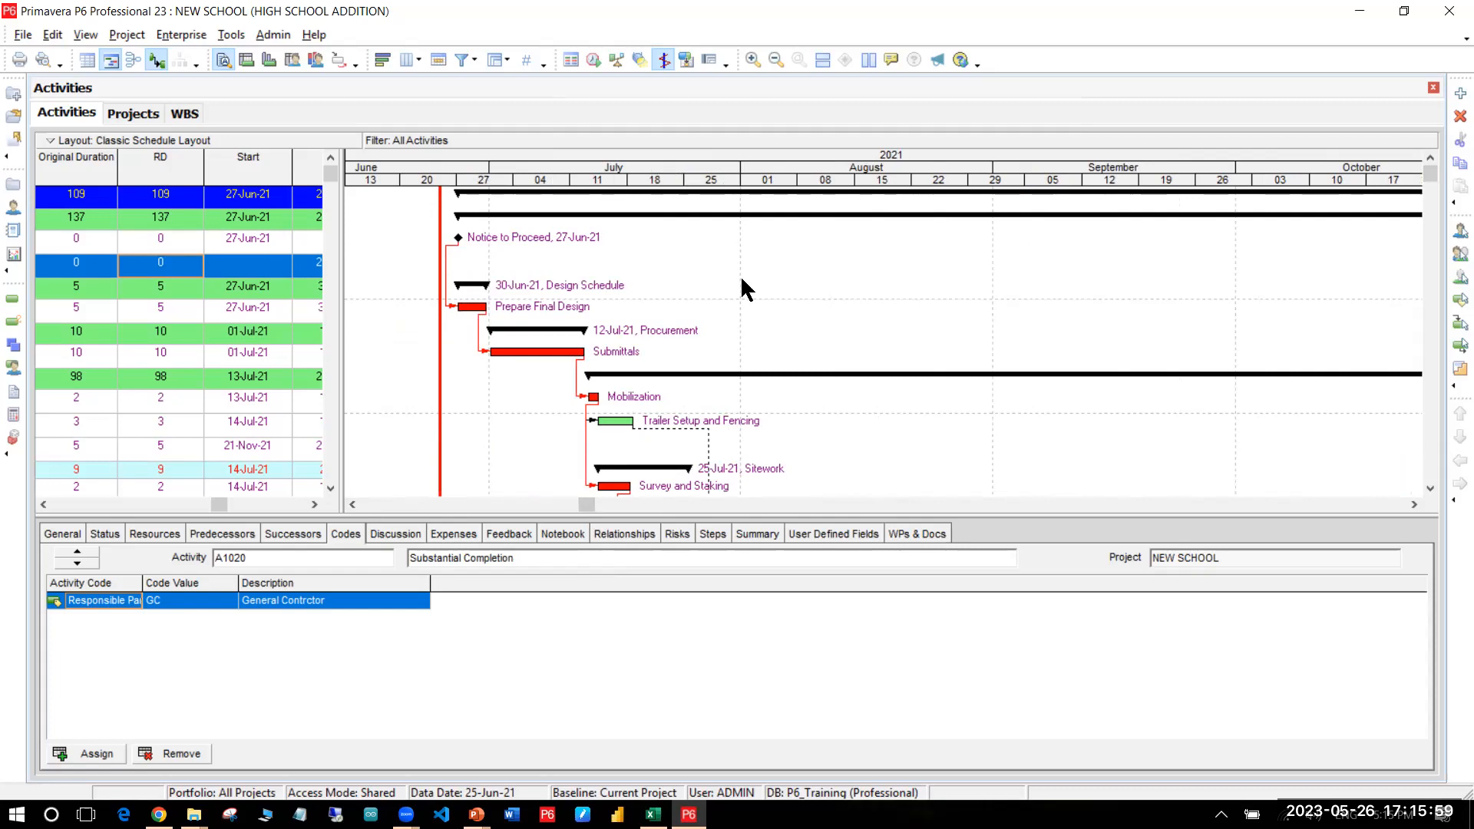
Step: Set the timescale's primary date interval to Week/Day 1, apply it, and expand the timescale until three-letter day names show
right_click(740, 295)
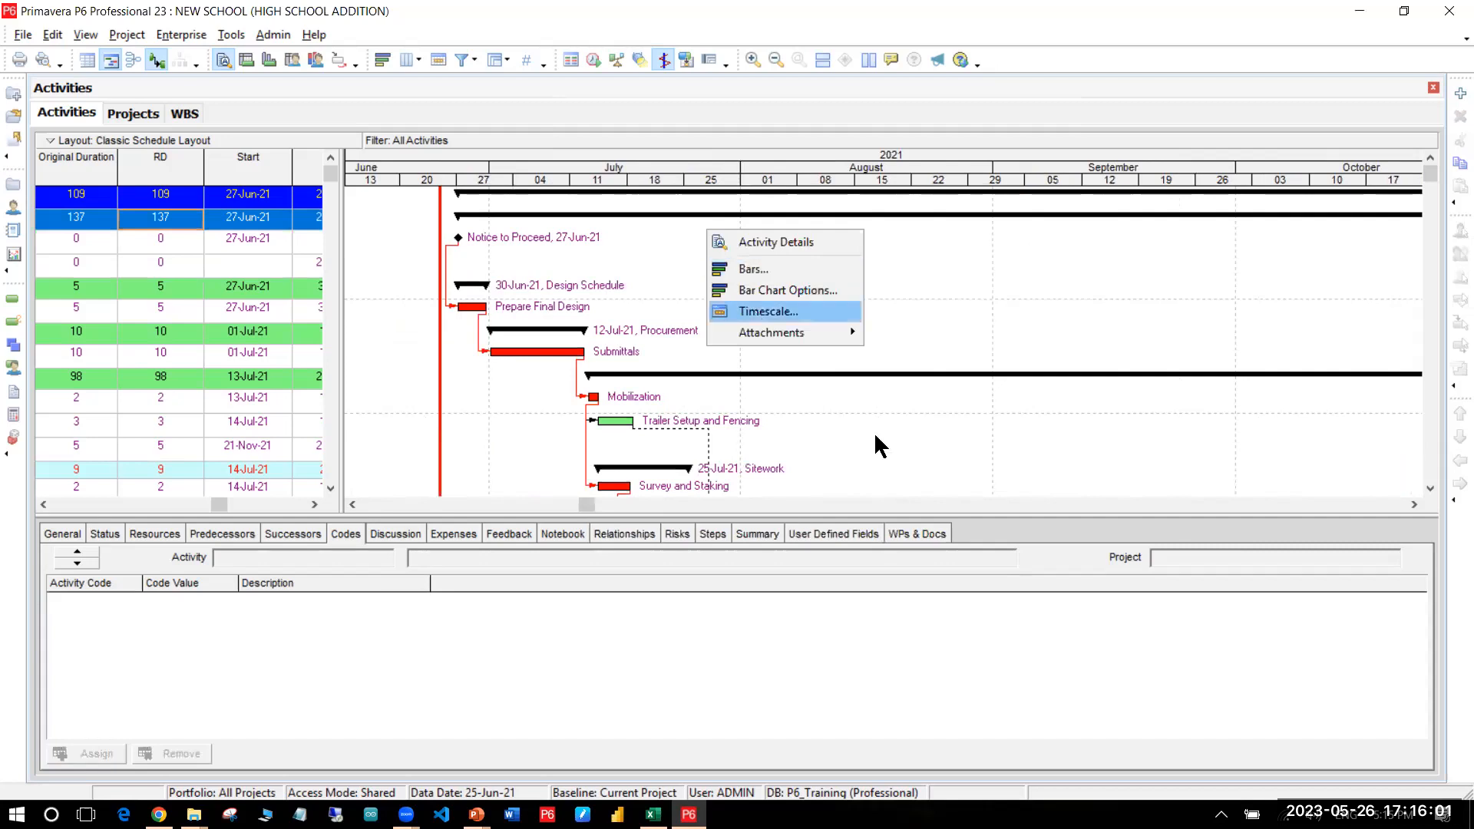
click(768, 311)
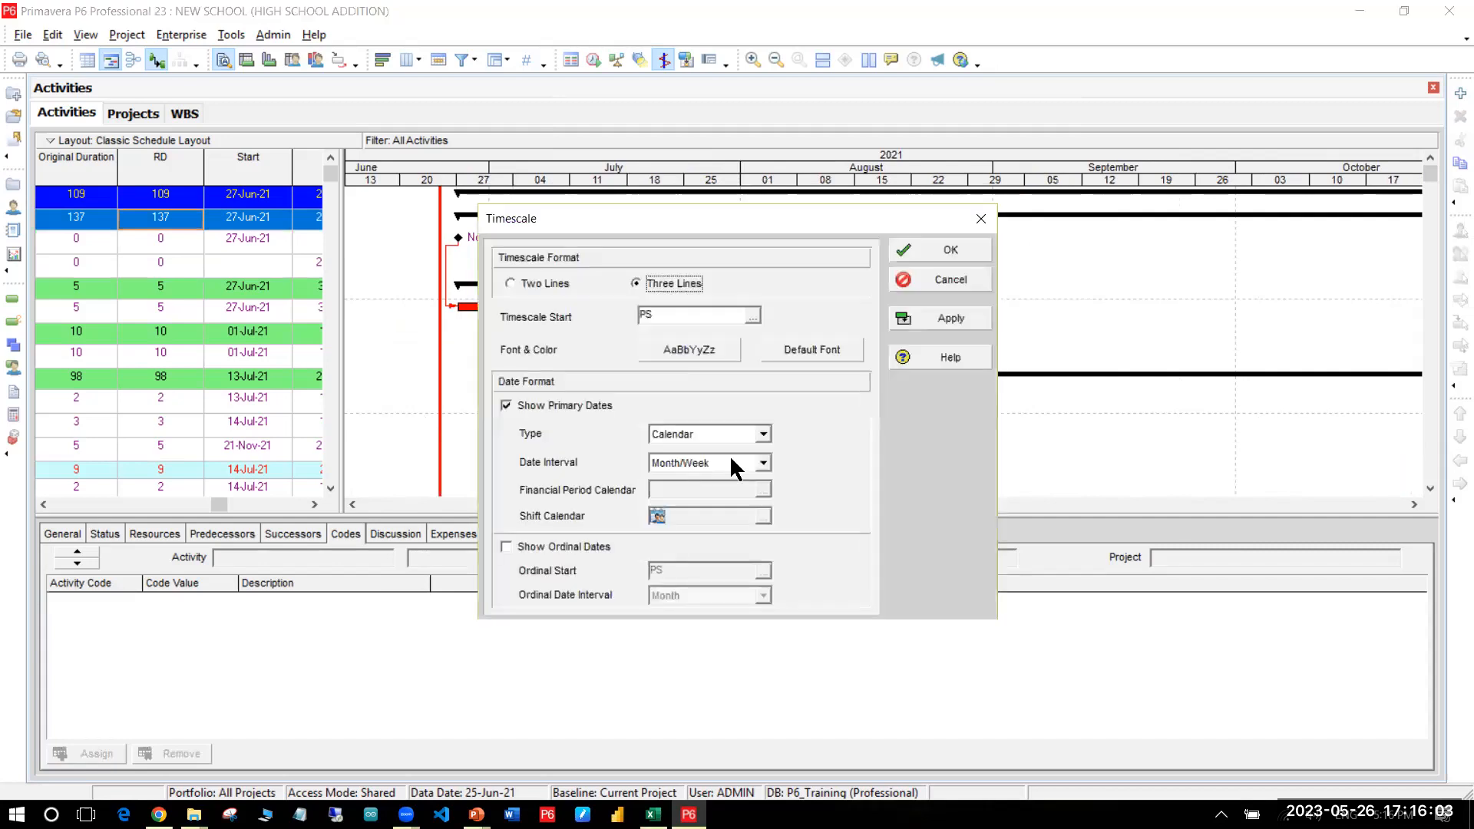
click(733, 465)
click(722, 493)
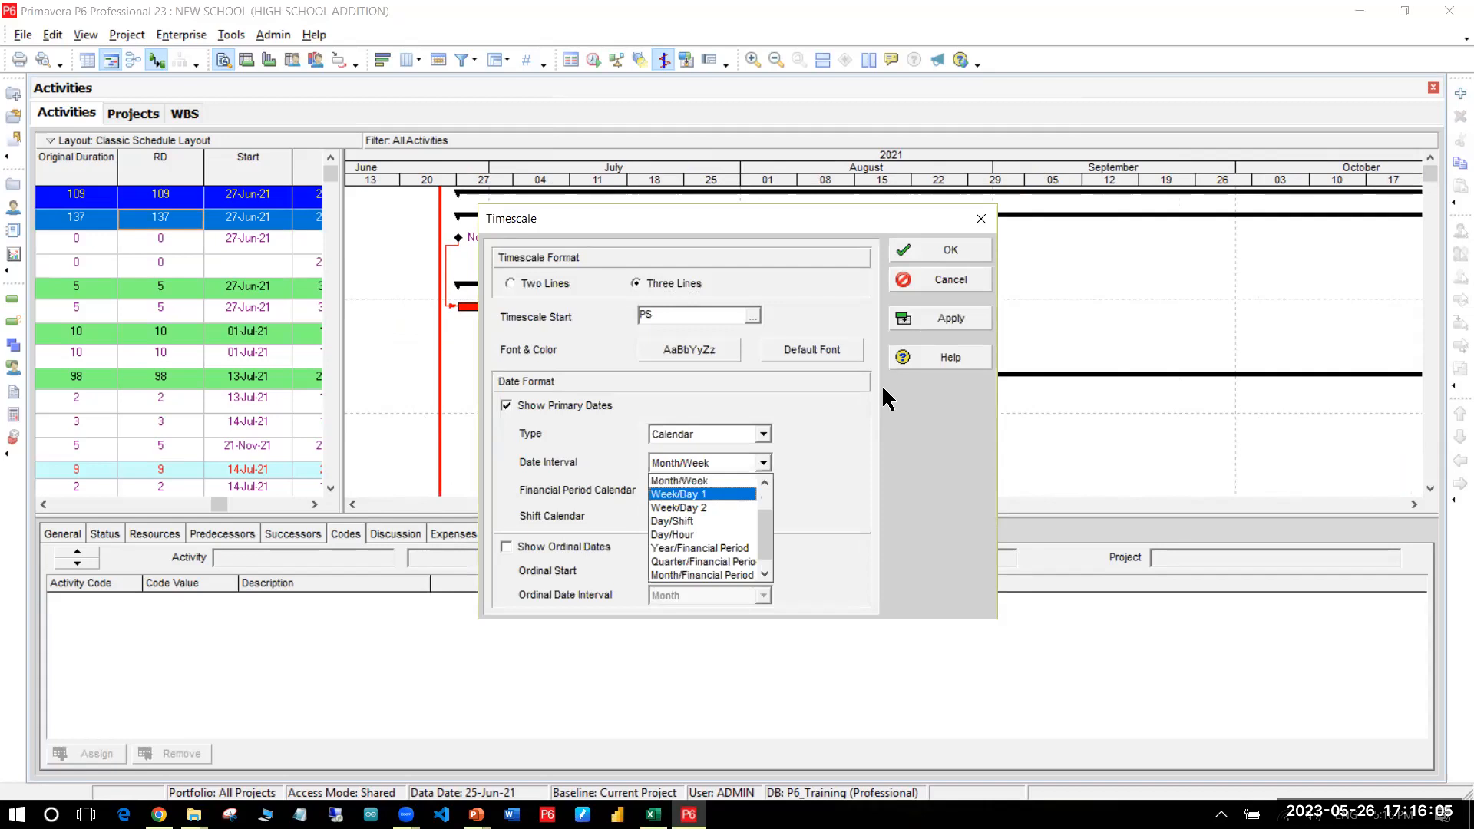
click(931, 324)
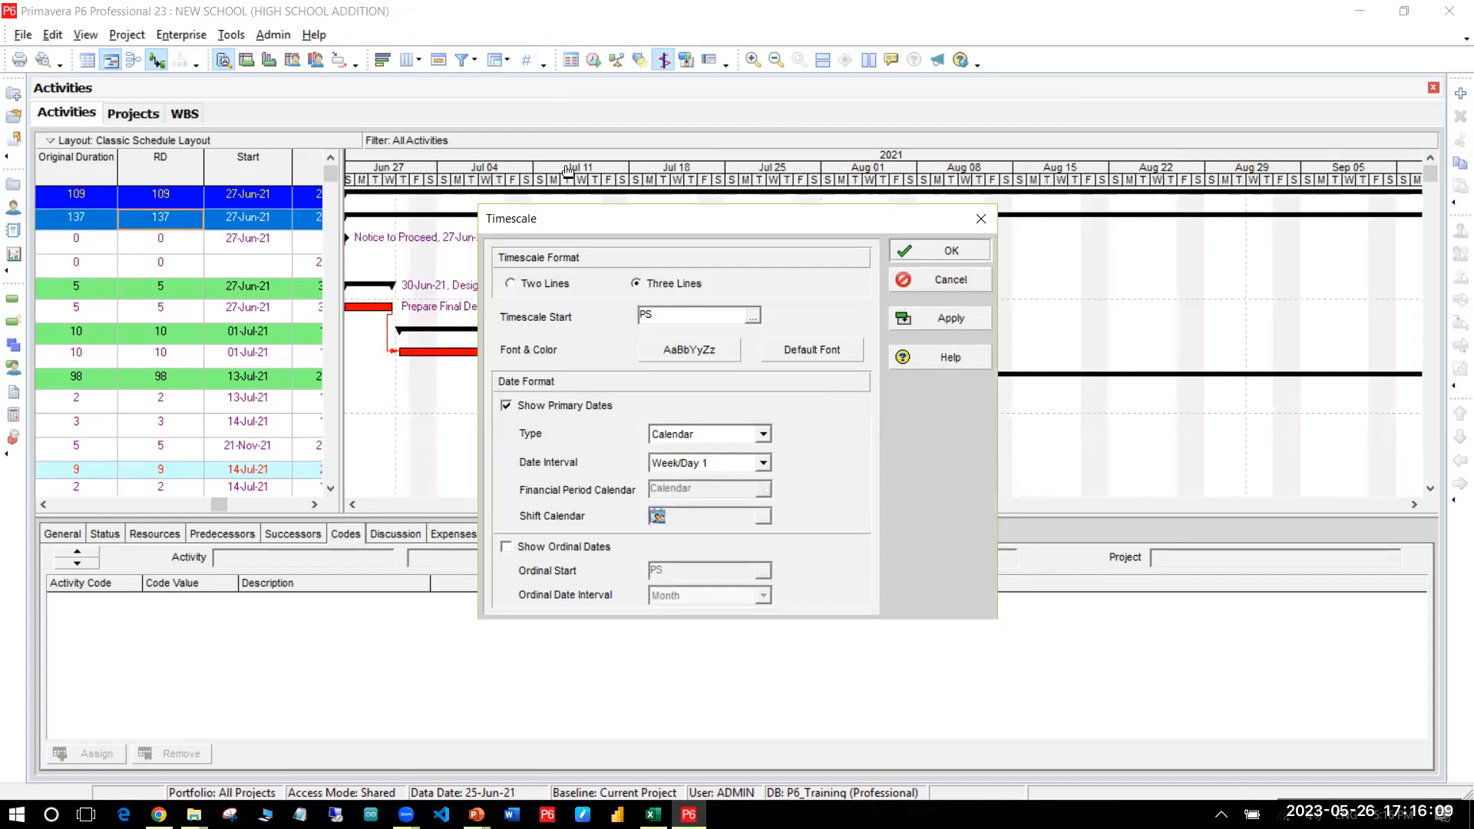
drag(576, 185, 927, 197)
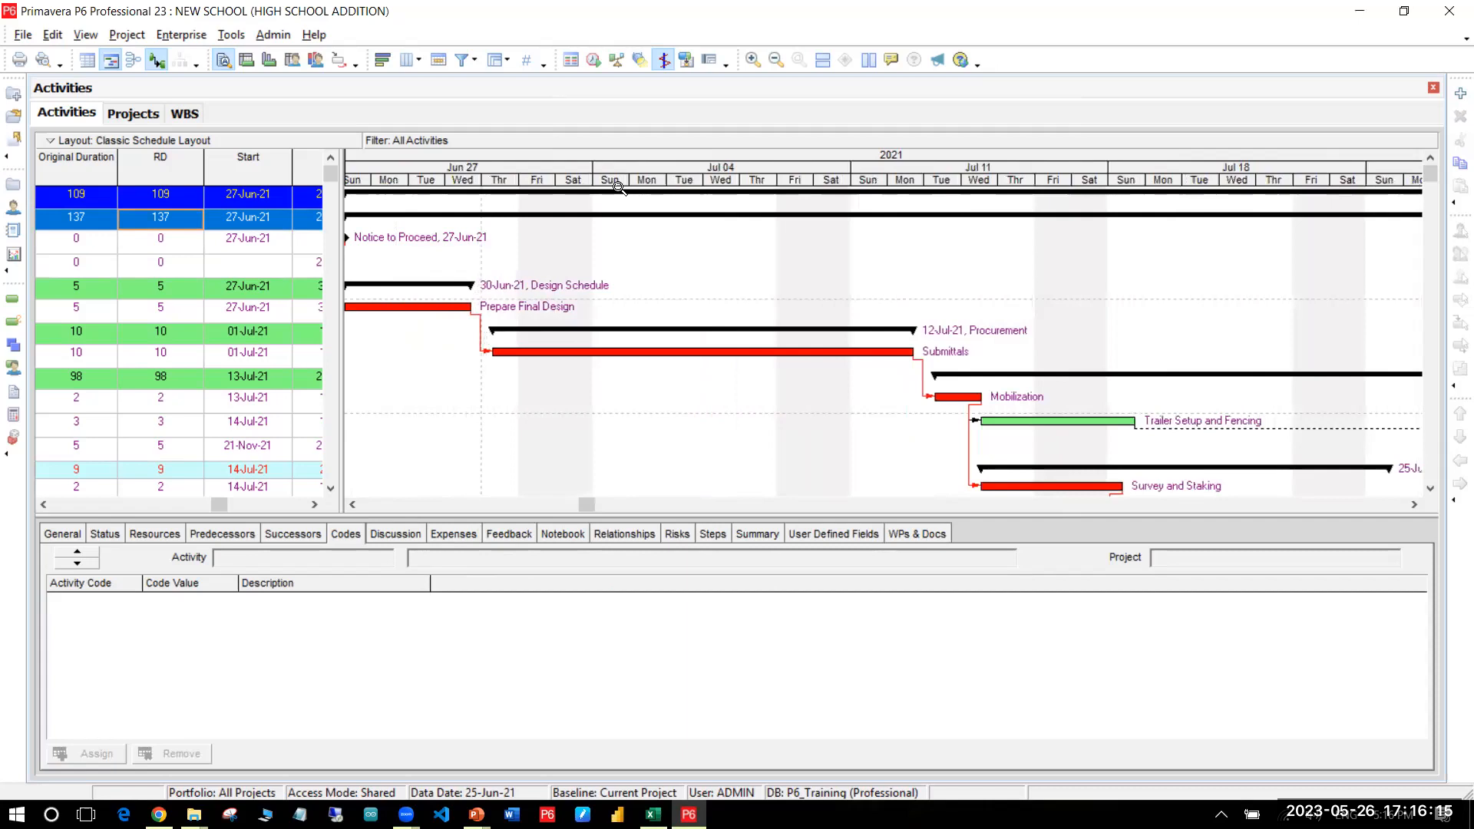
drag(572, 192, 626, 198)
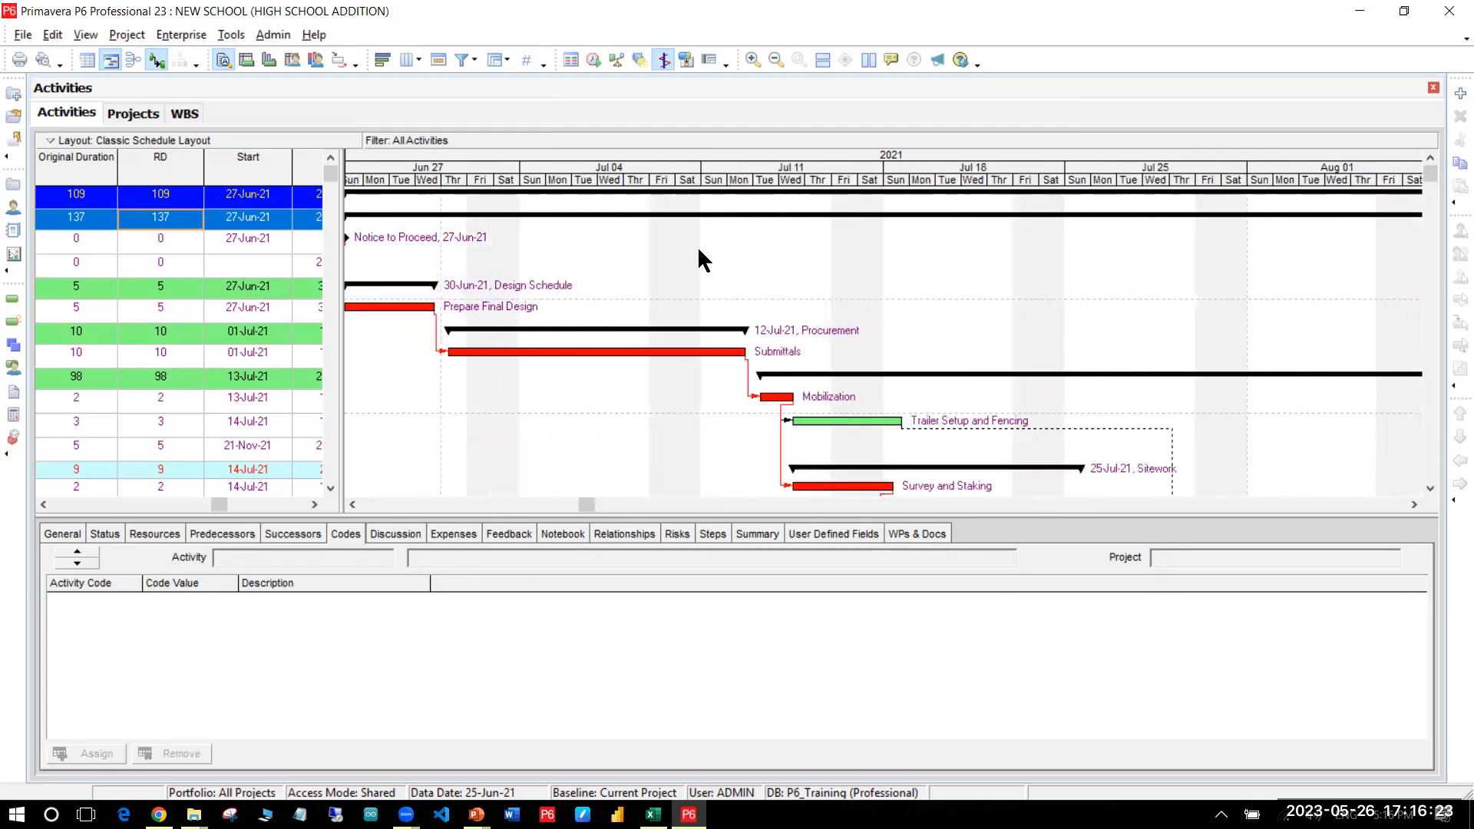
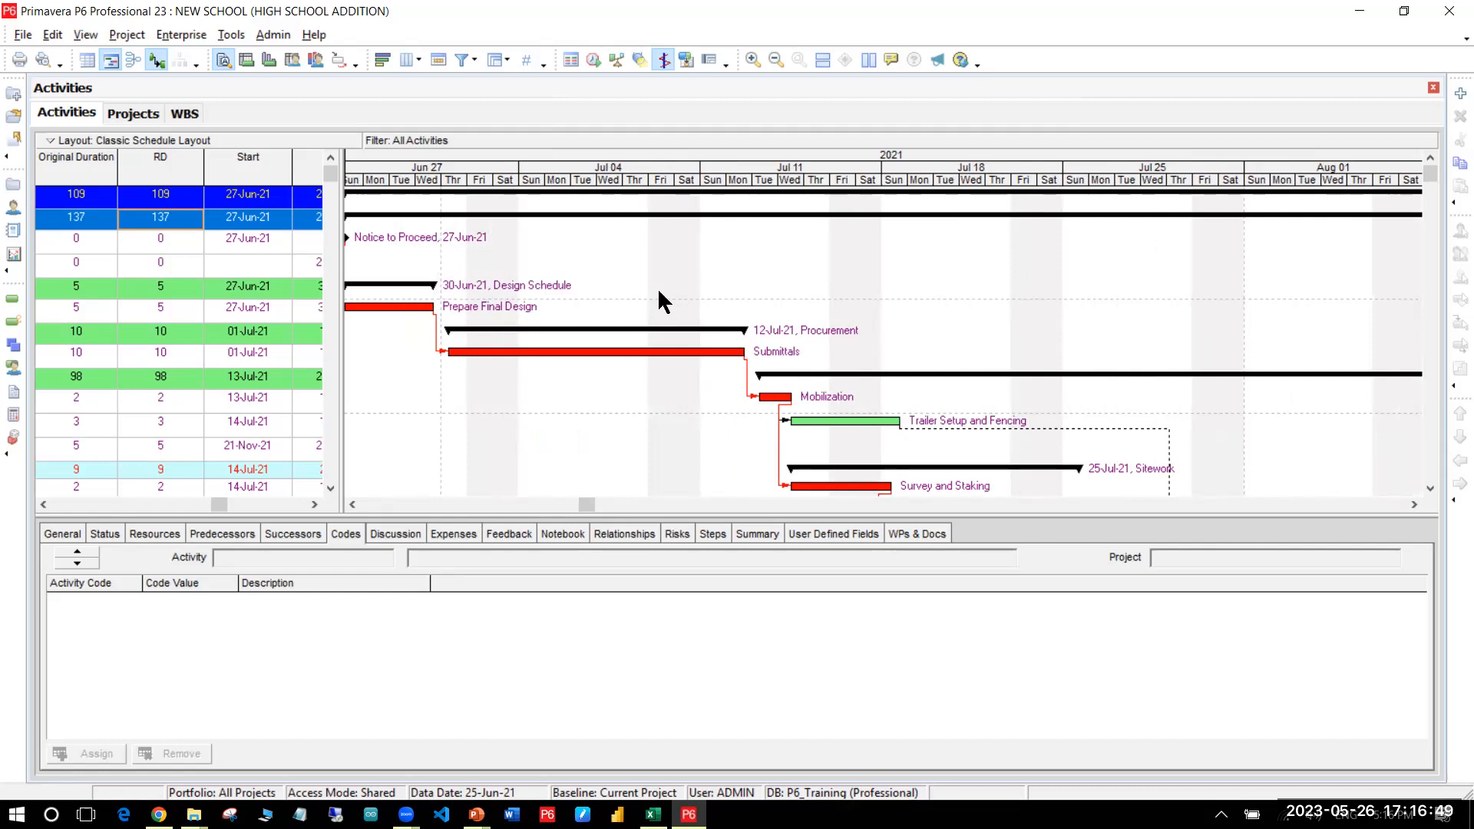
Step: Reopen the Gantt chart's Timescale settings and set the timescale font to Arial Regular, size 9, in red
click(655, 233)
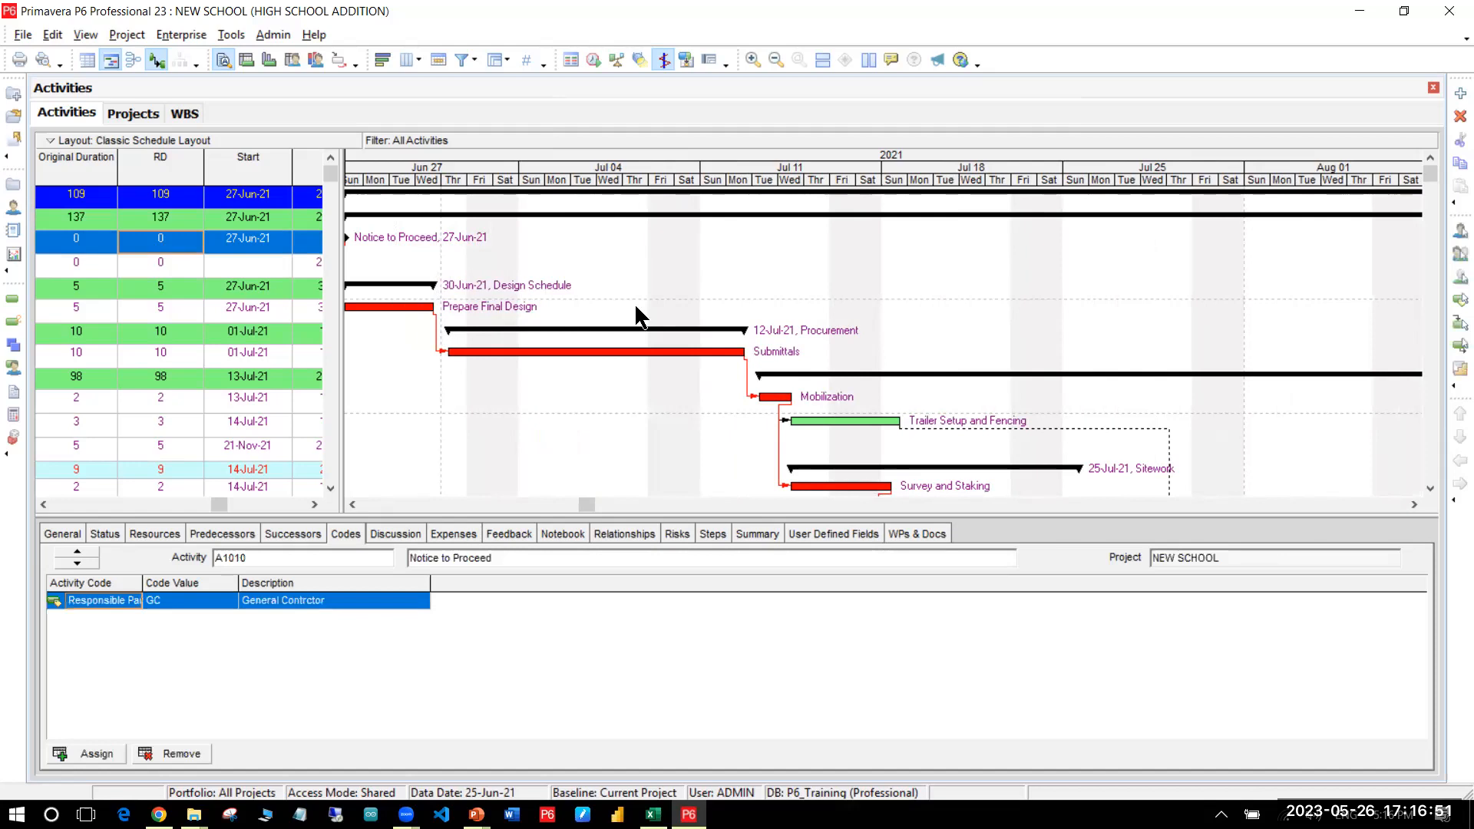
right_click(654, 230)
click(720, 314)
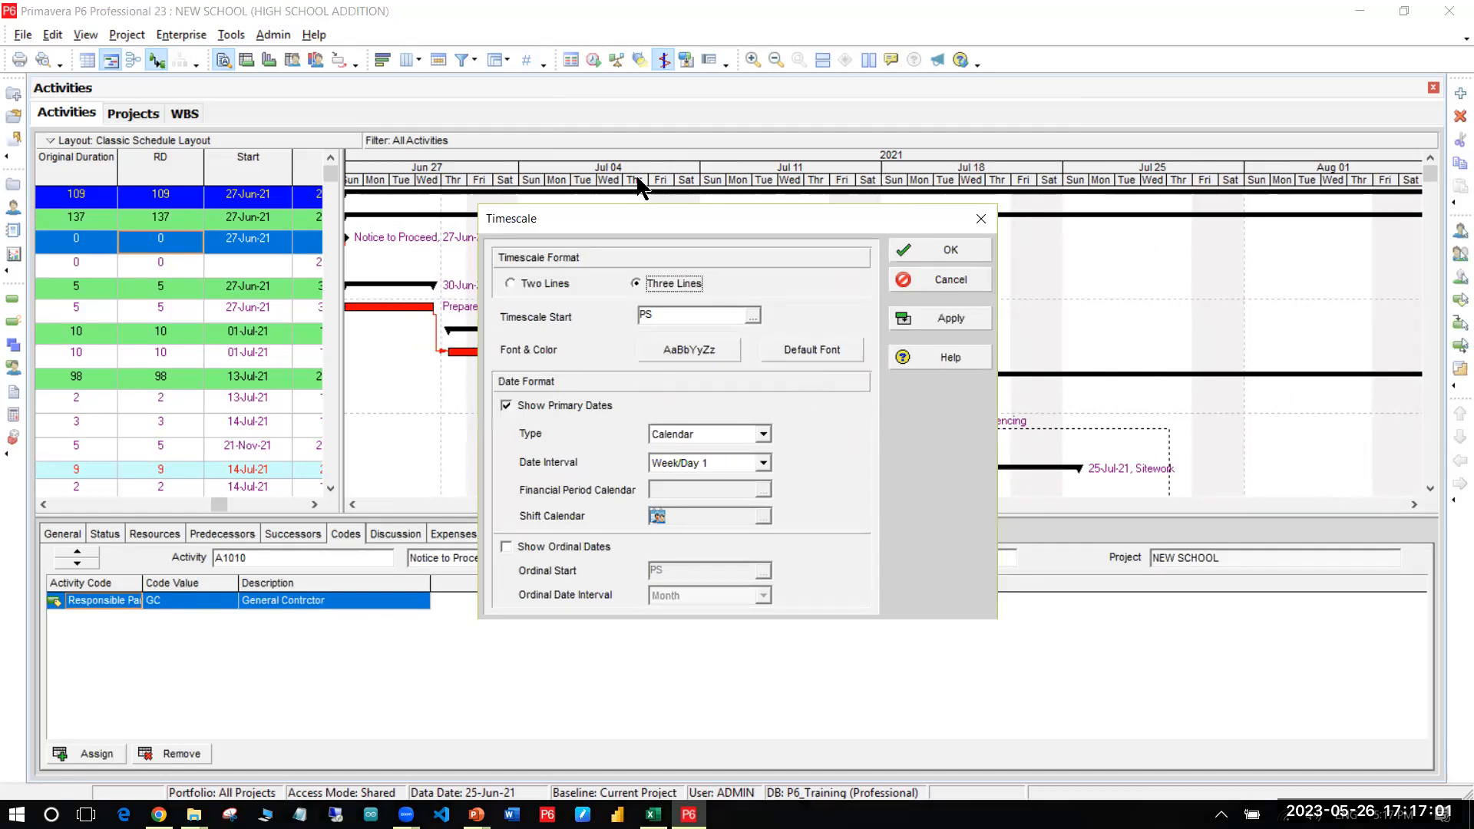
click(704, 347)
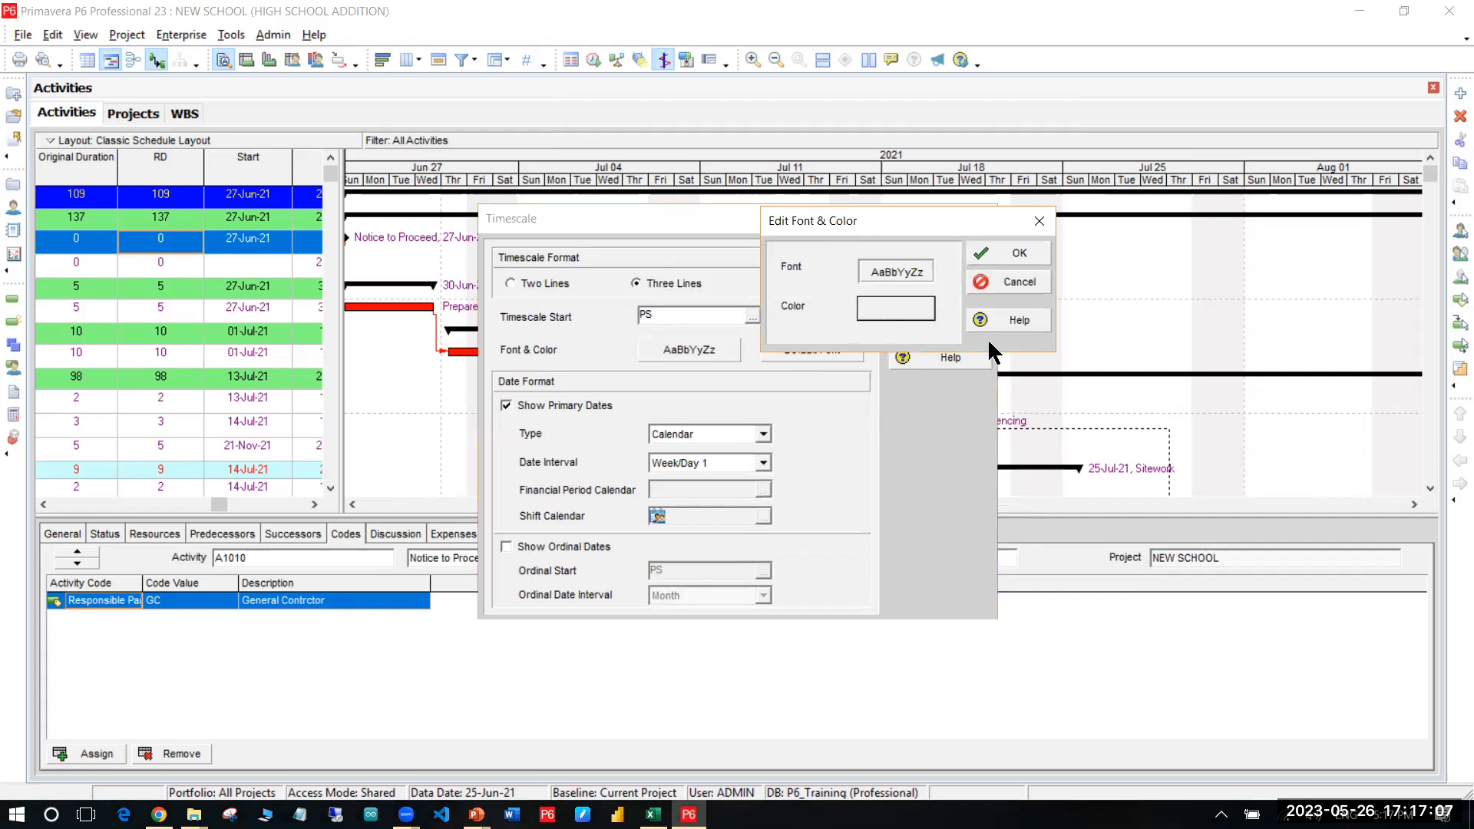
click(691, 349)
click(615, 428)
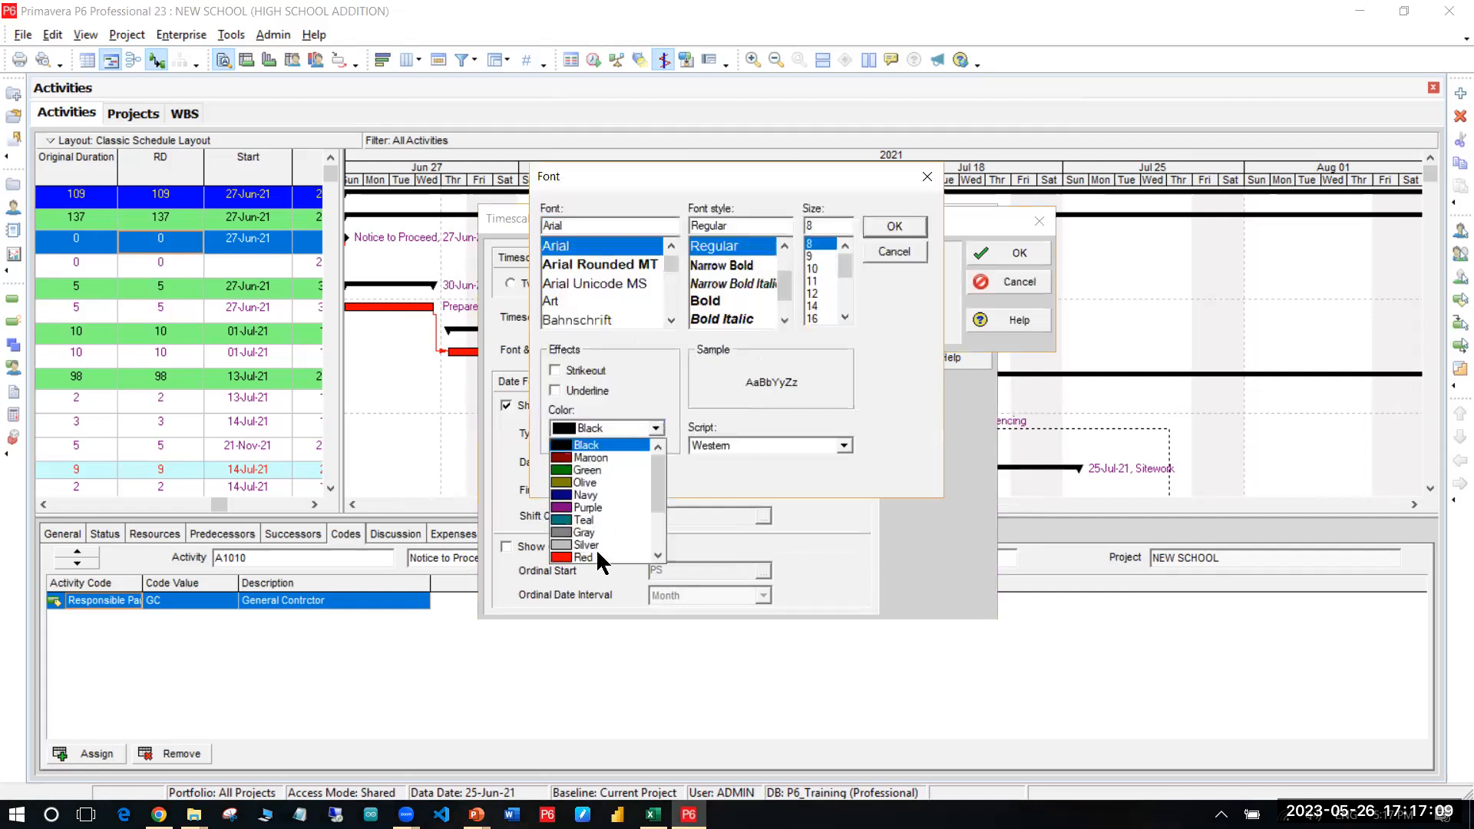
click(614, 557)
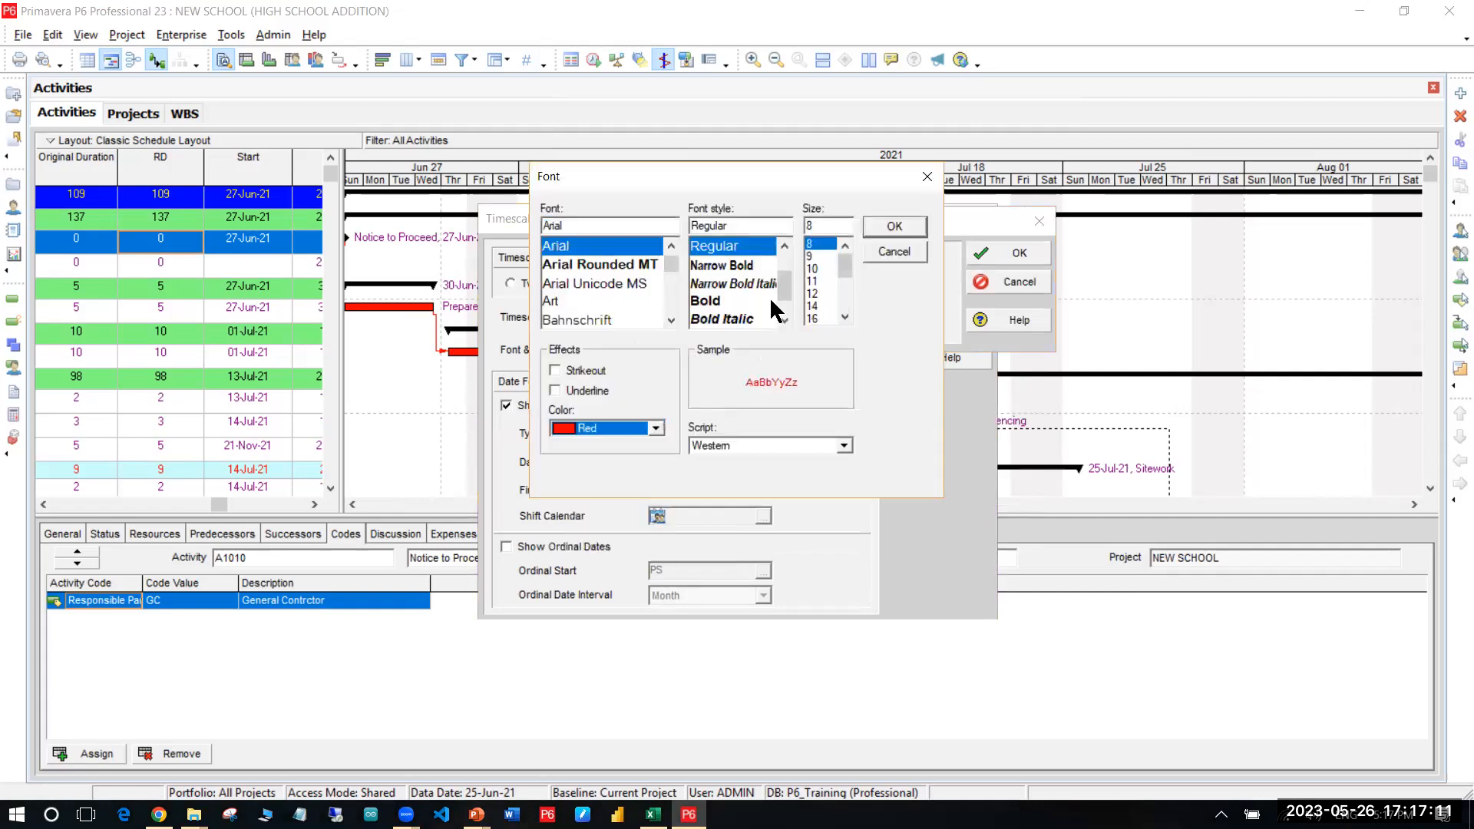
click(894, 225)
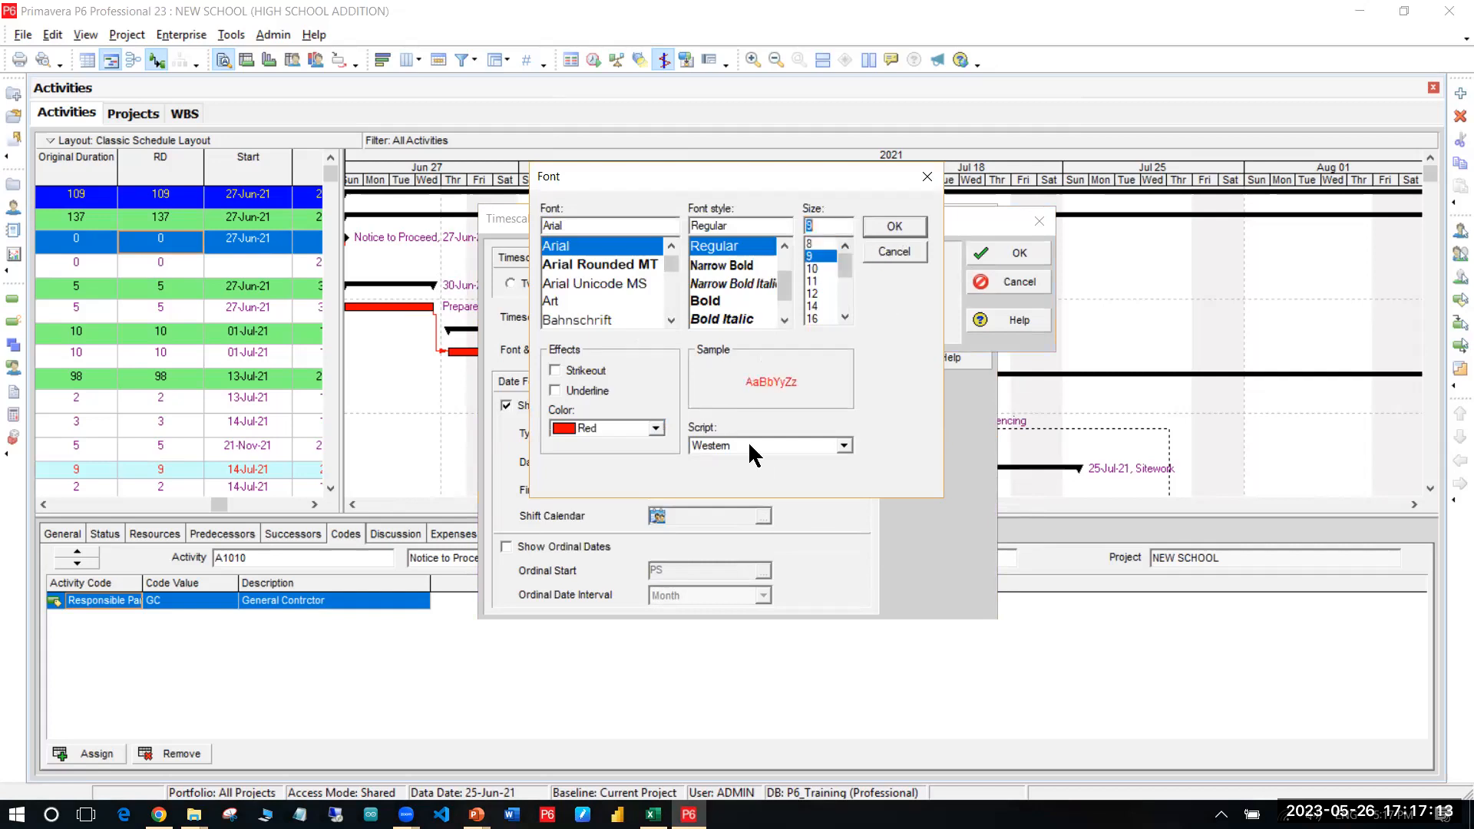
Step: Set the timescale background color to gray
click(886, 310)
click(773, 336)
click(666, 468)
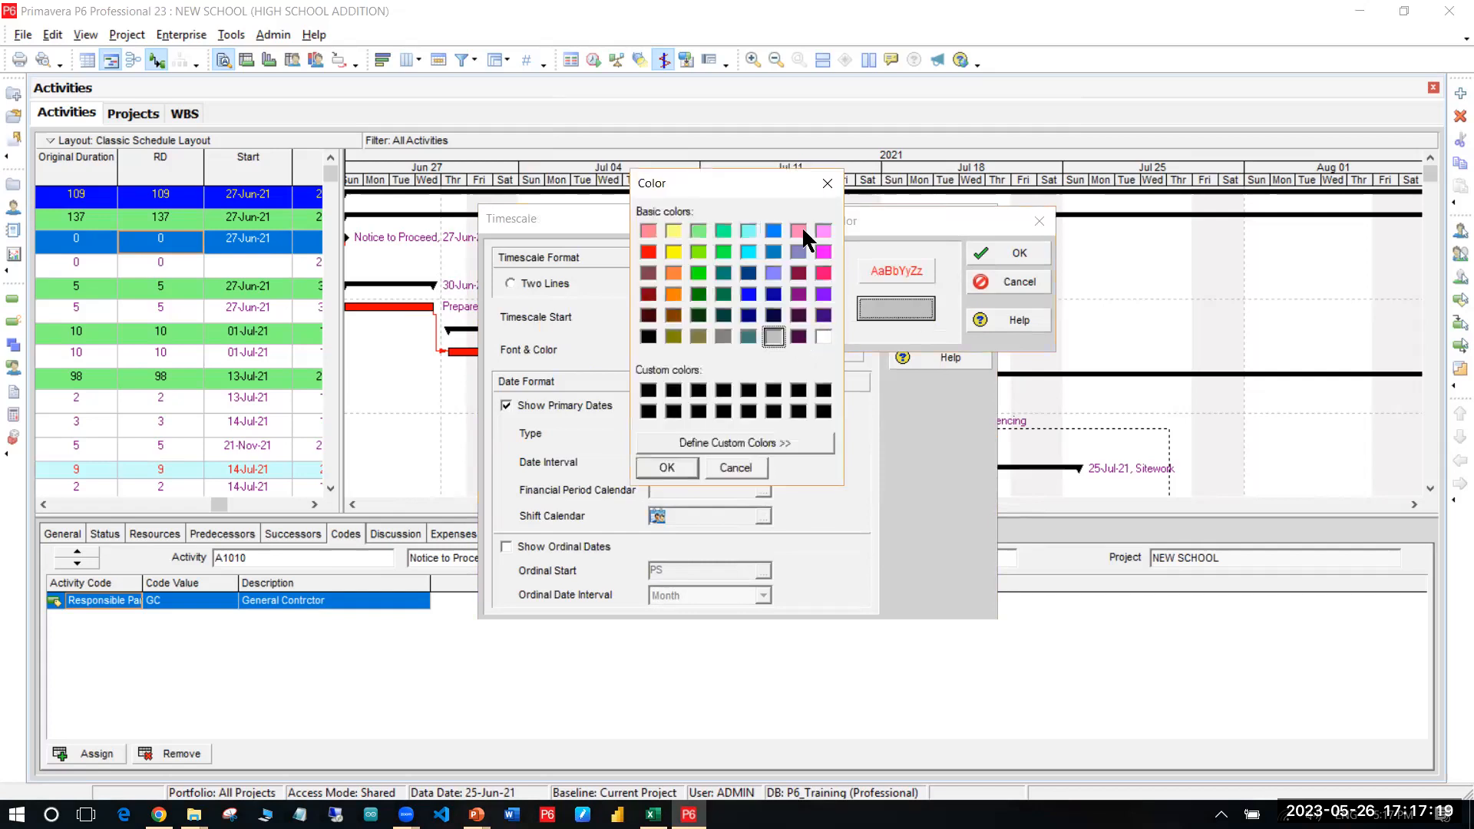
Step: Set the timescale background to a lighter shade of light cyan, apply the font and color, and expand the timescale slightly
click(748, 231)
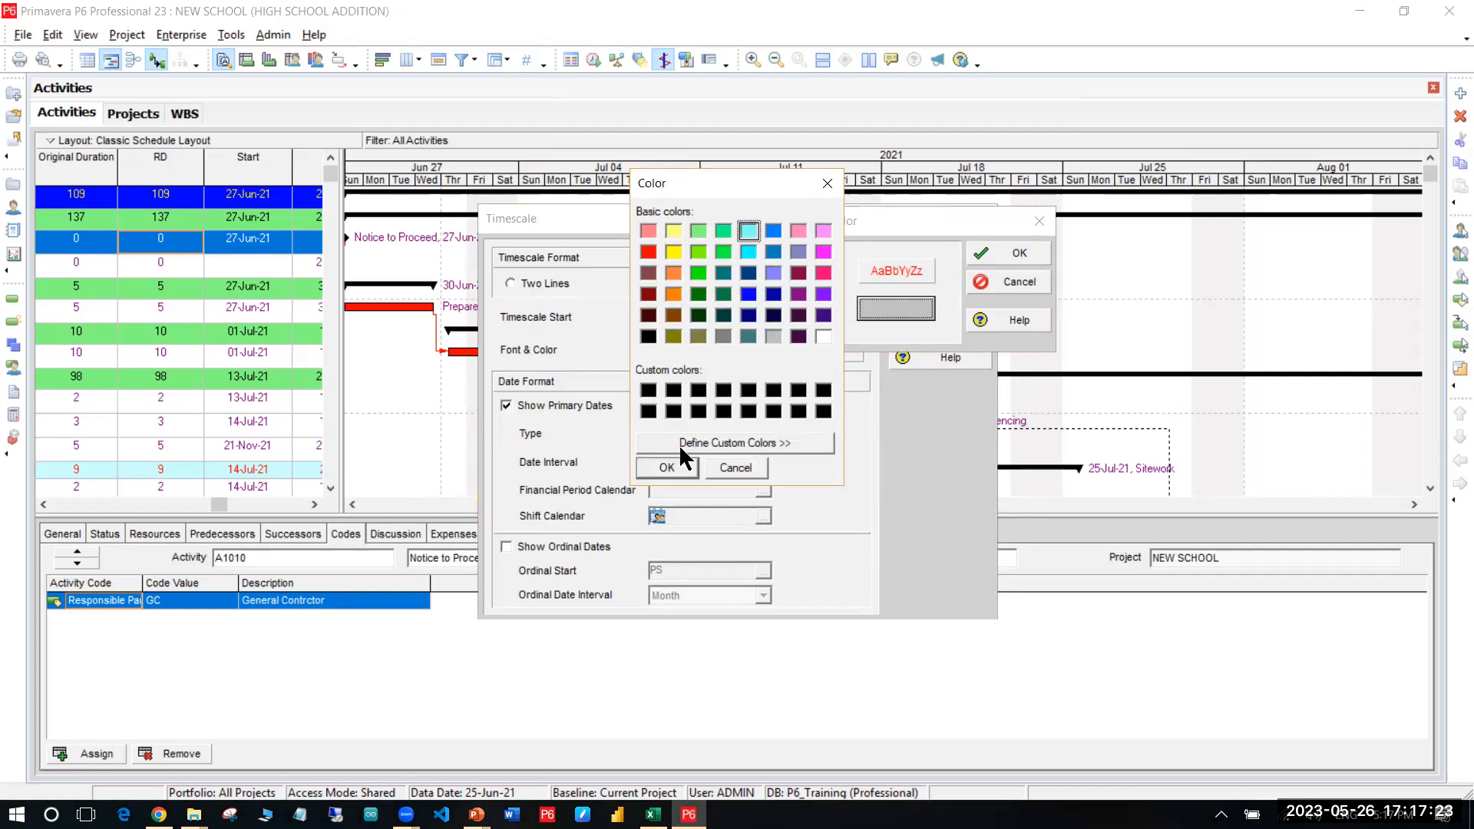
click(685, 443)
click(1039, 222)
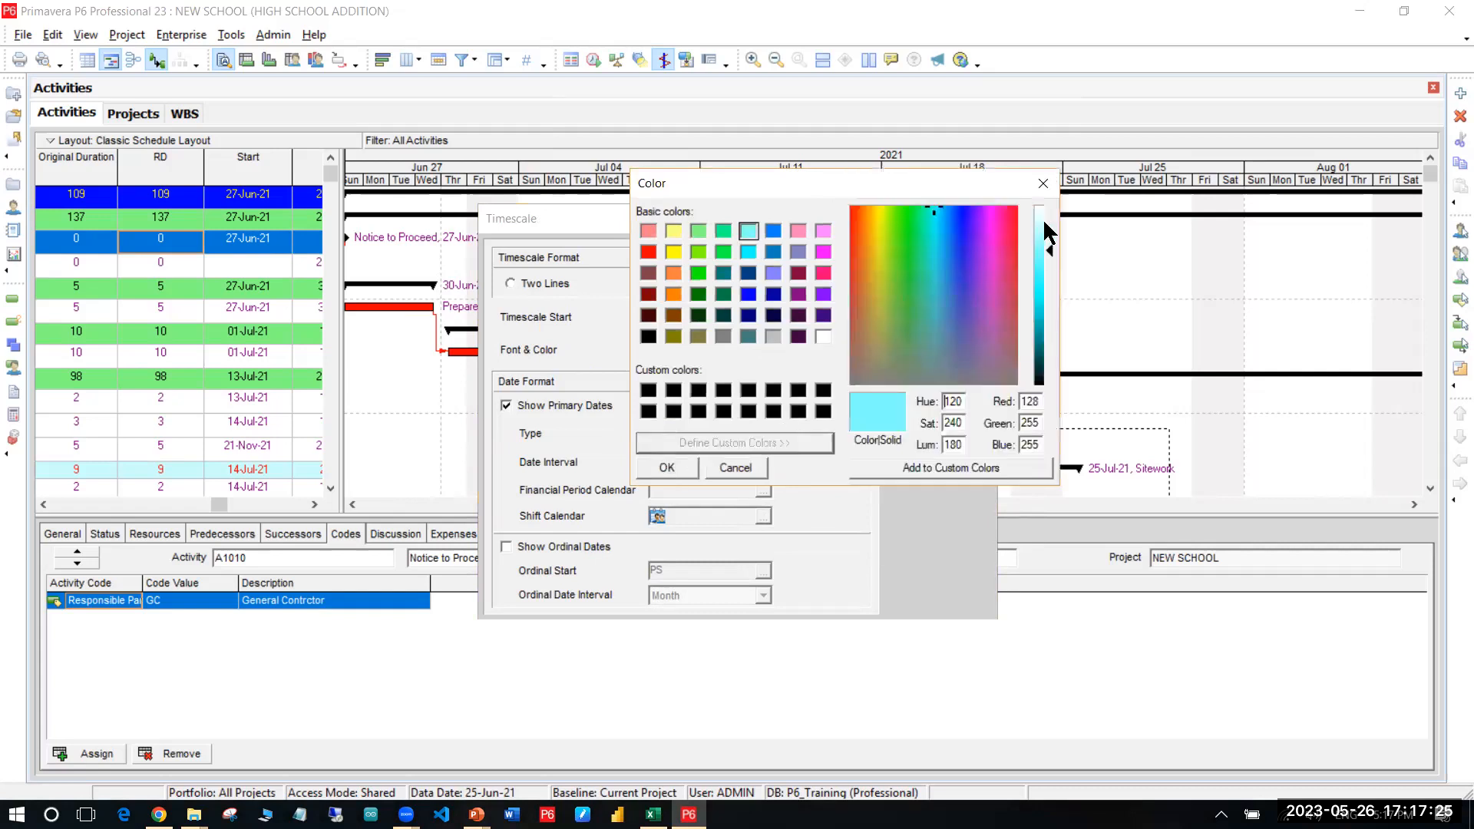
click(666, 467)
click(1014, 252)
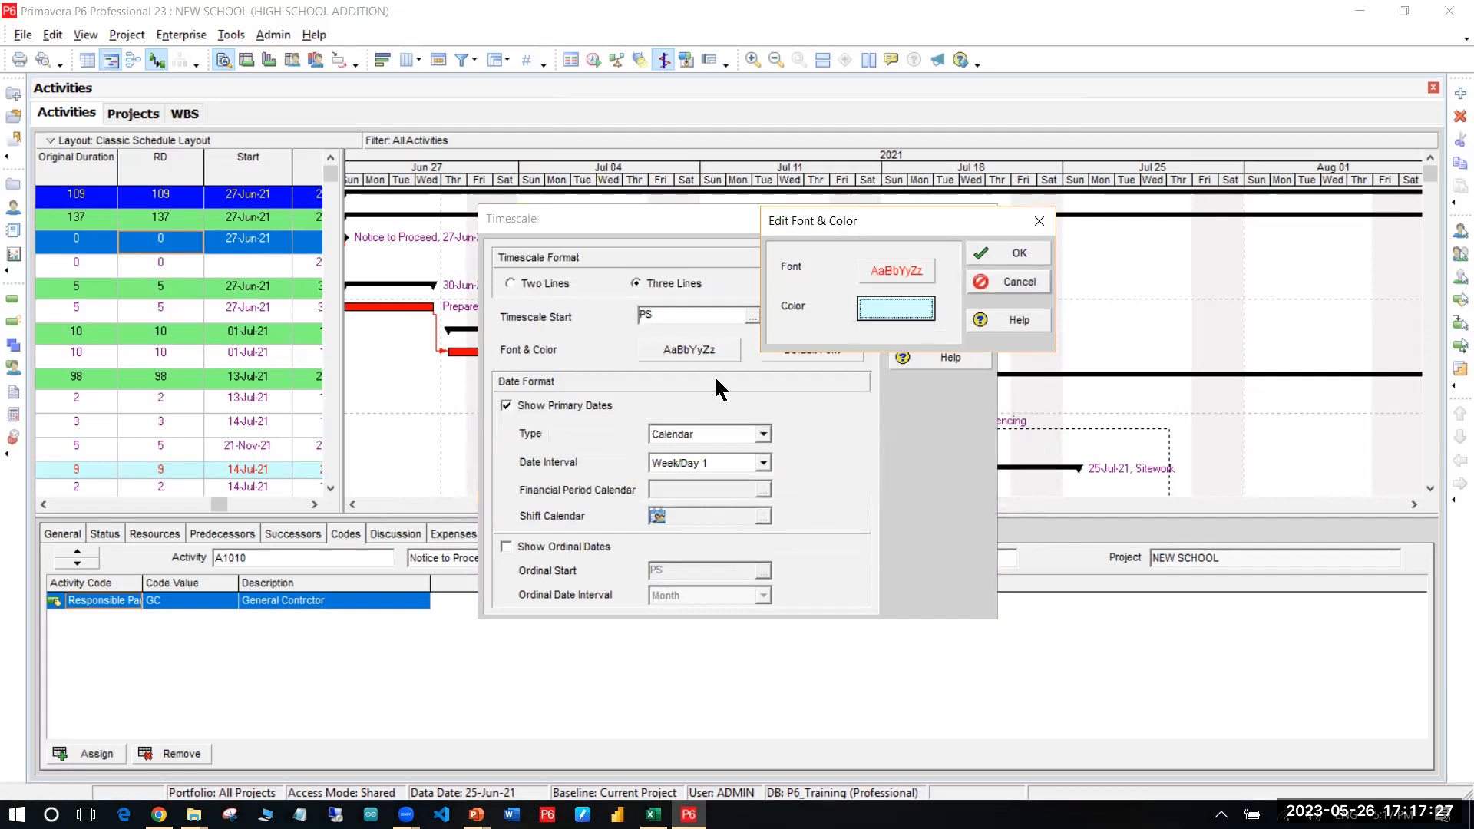
click(943, 325)
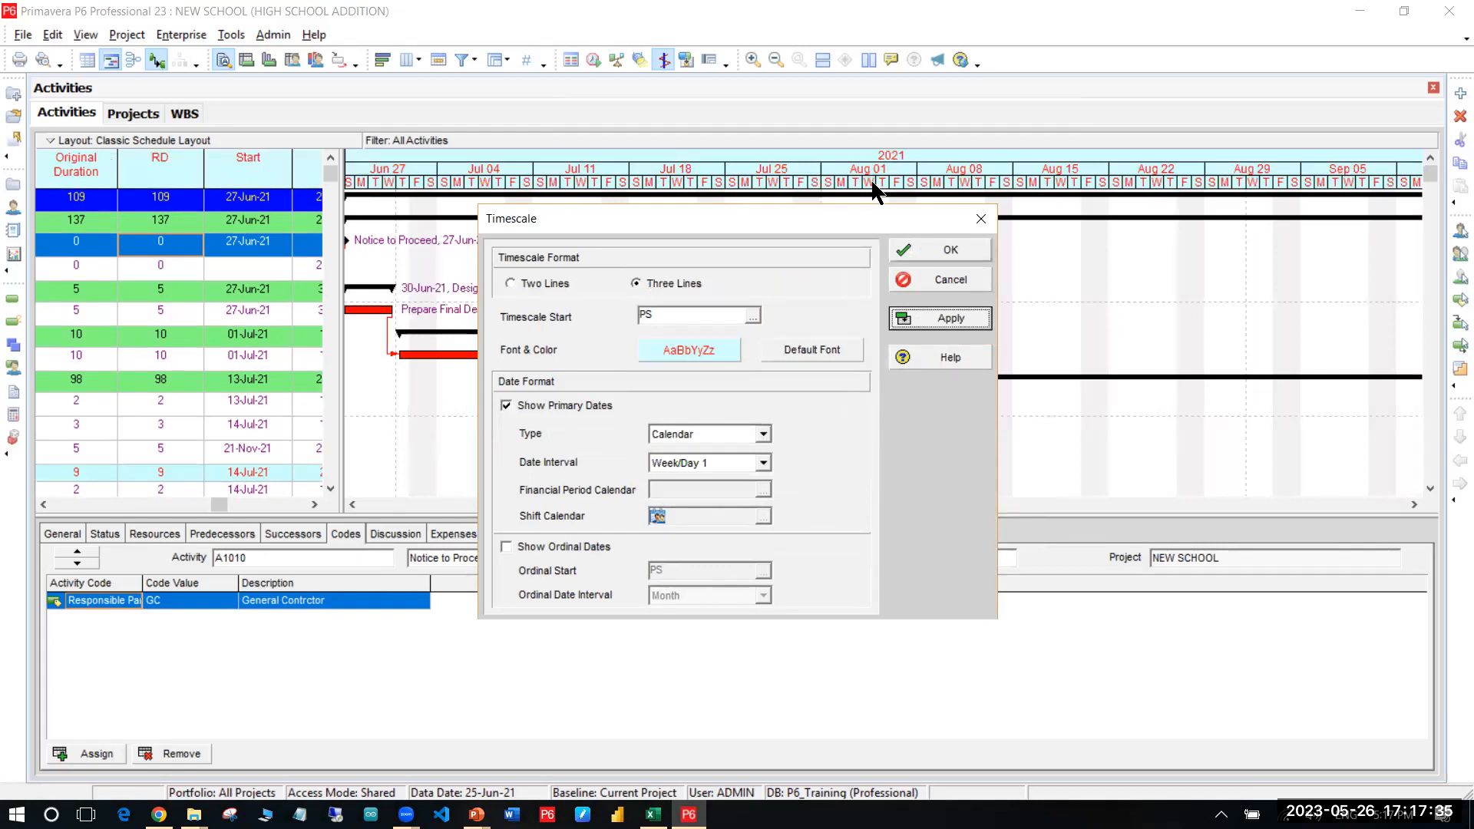
drag(895, 182, 954, 182)
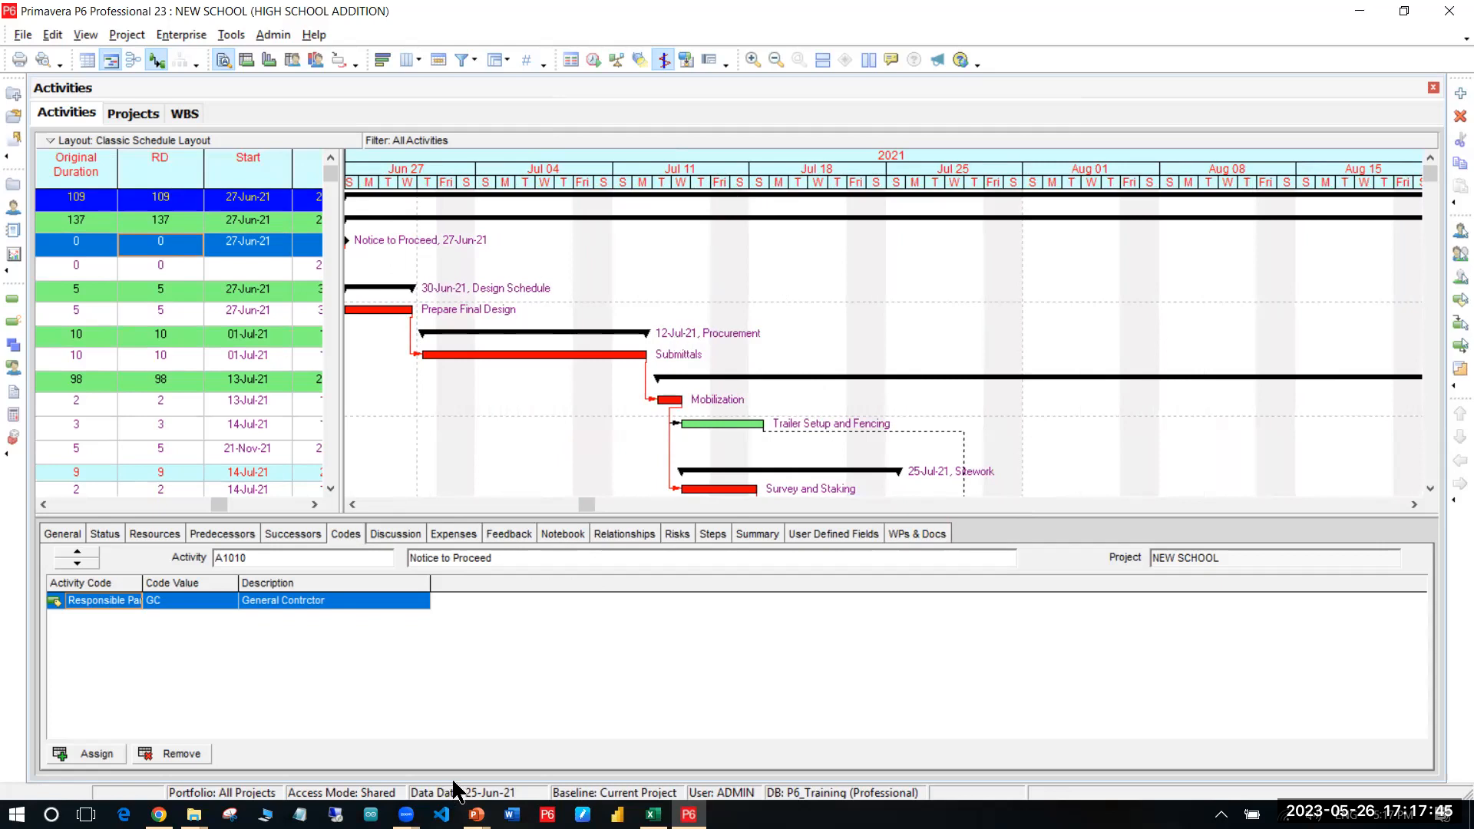
Step: Switch to the PowerPoint training deck and review the slides on modifying the timescale, Gantt chart bars and the layout exercise
key(alt+Tab)
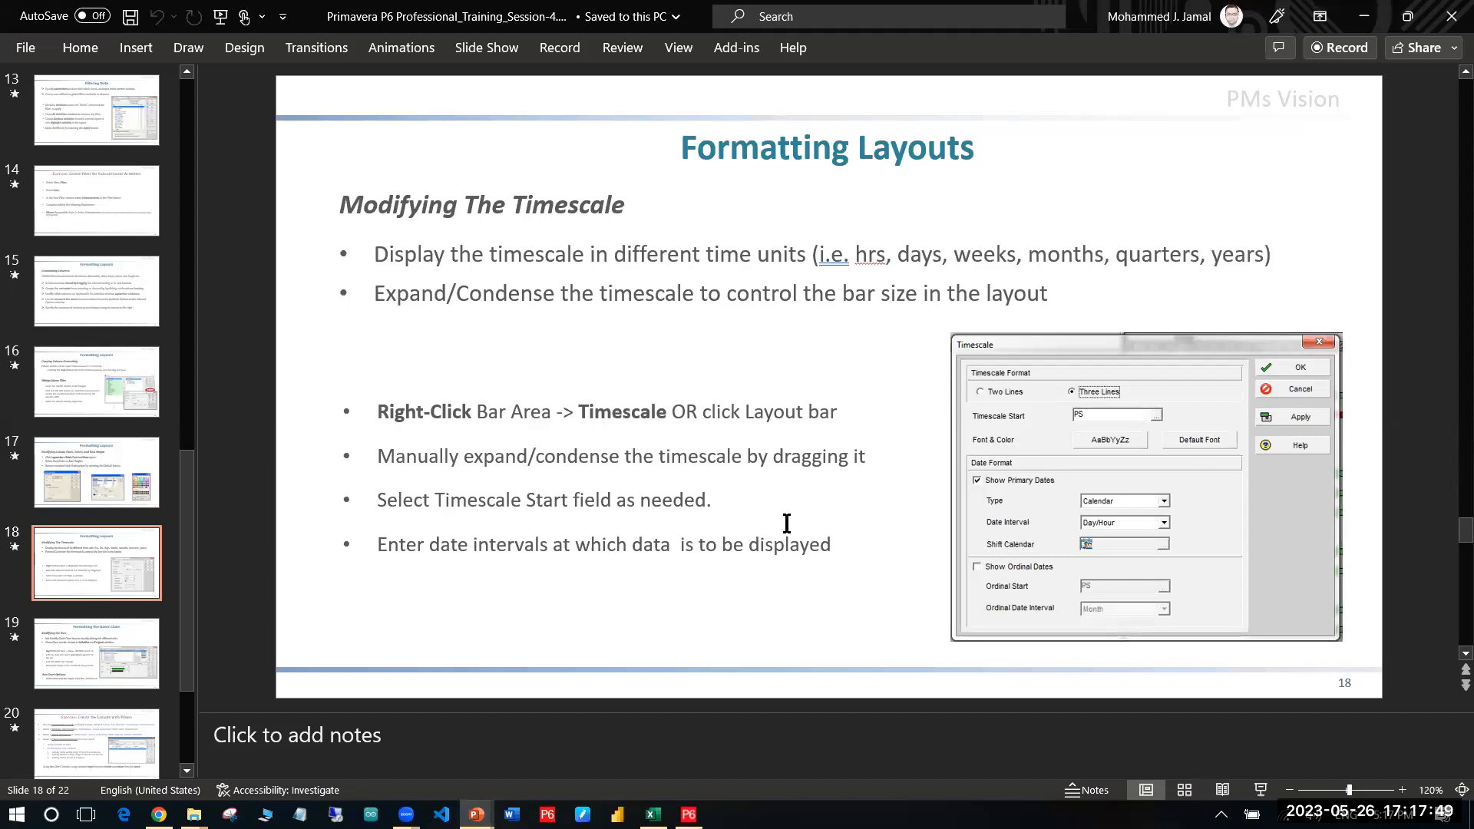
key(Page_Down)
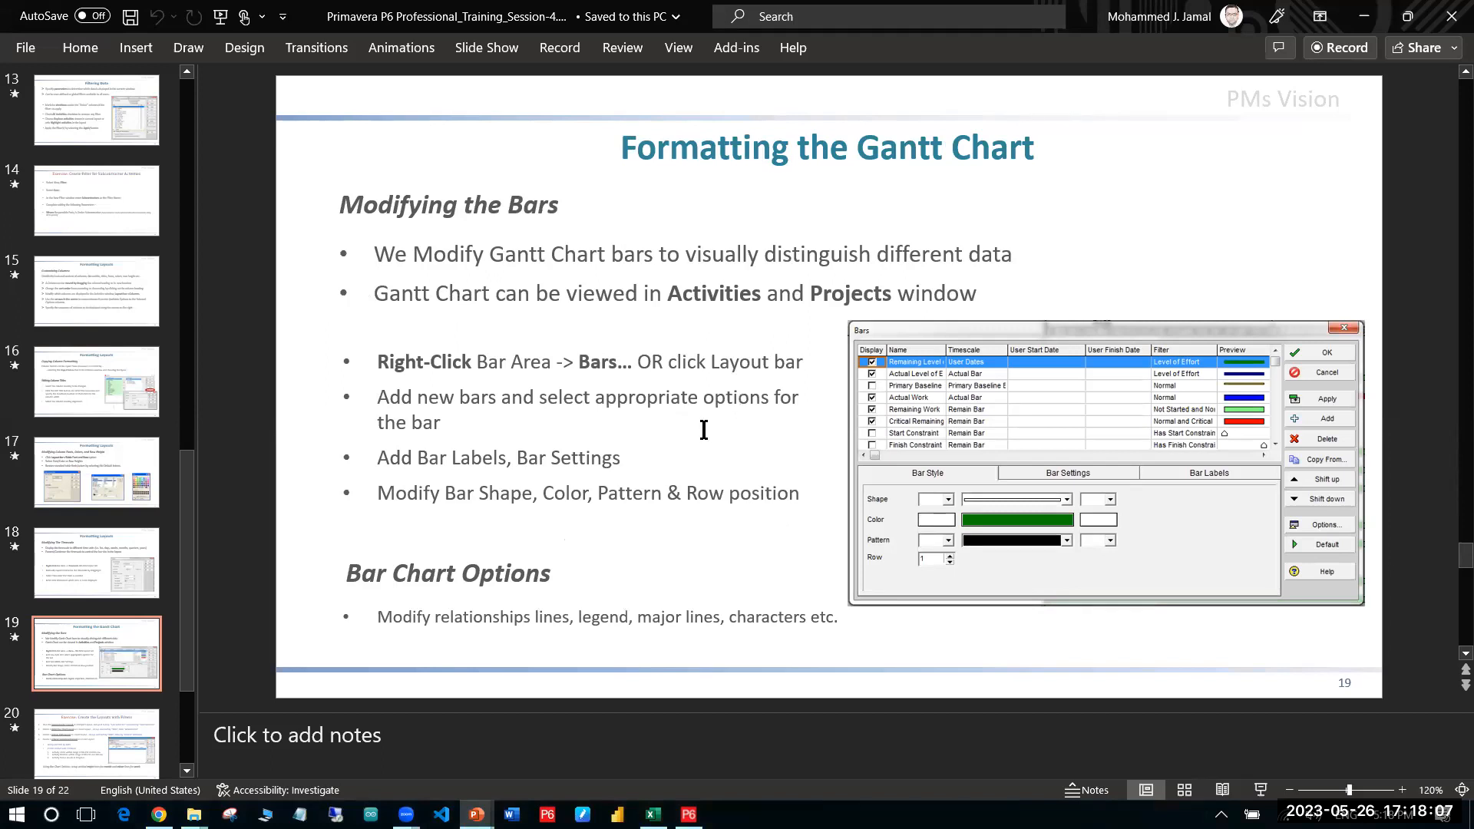
scroll(703, 429, down, 1)
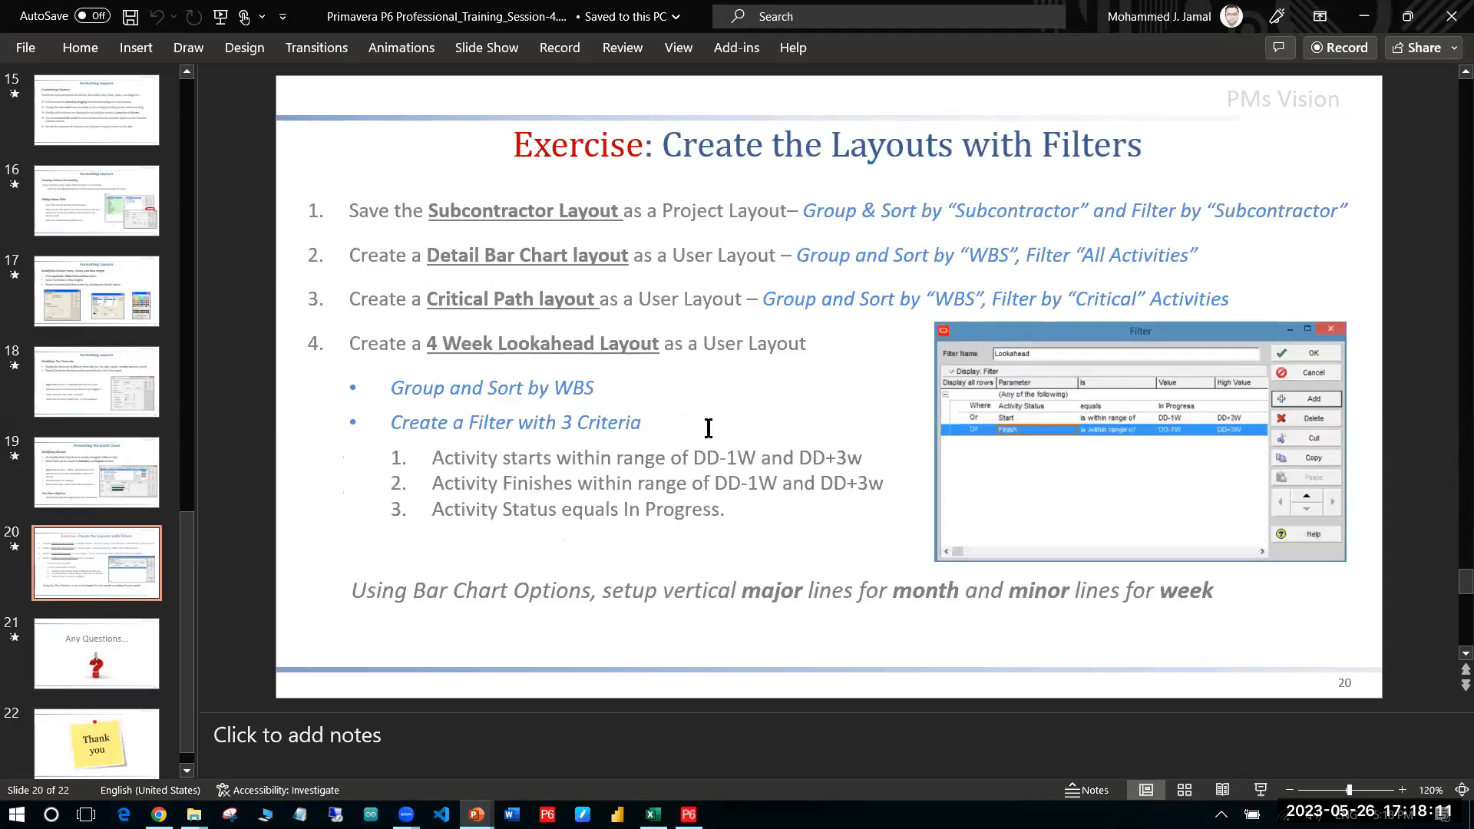
scroll(708, 429, down, 1)
scroll(708, 429, up, 2)
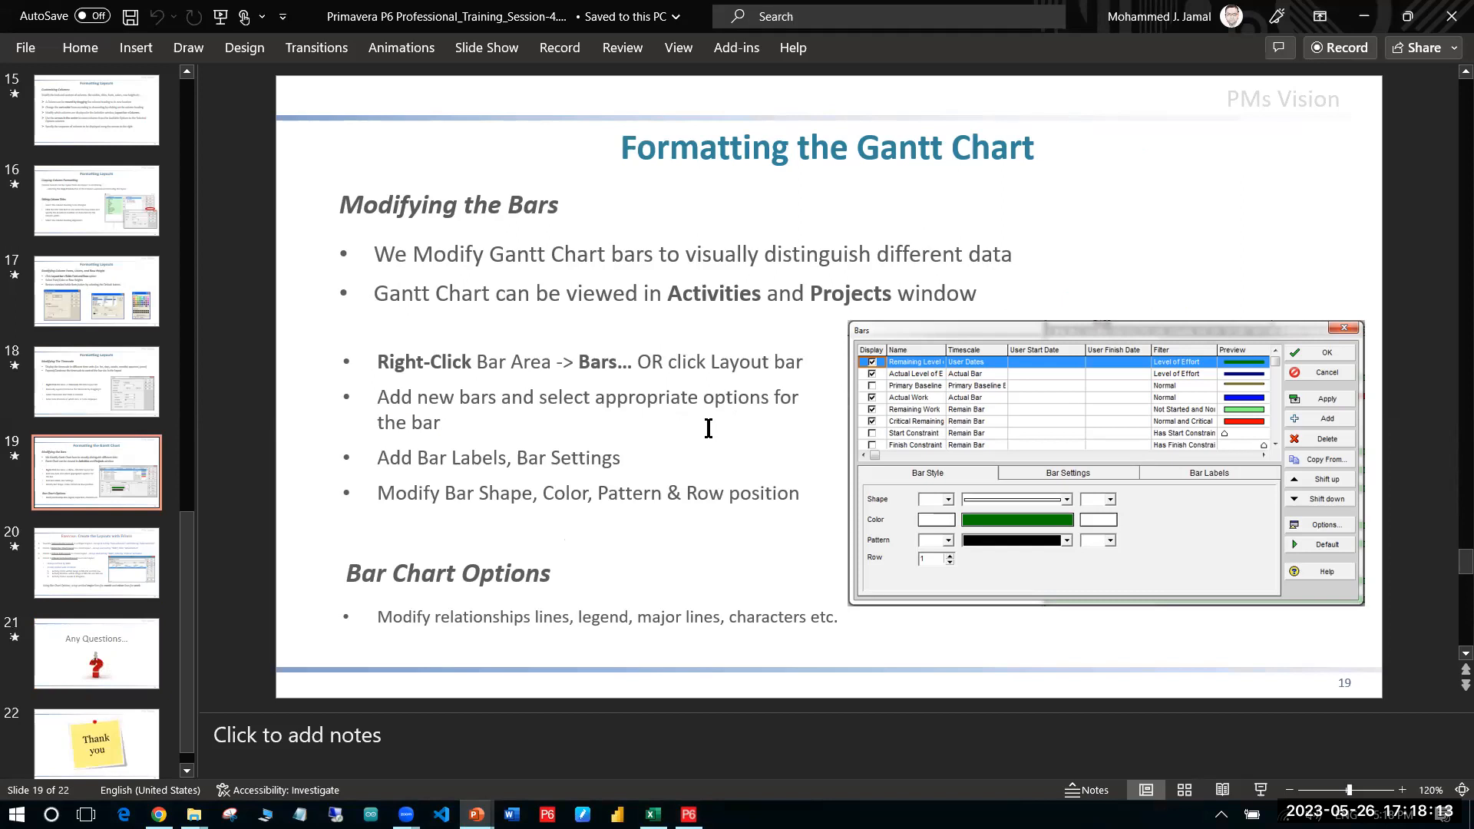
scroll(708, 428, up, 2)
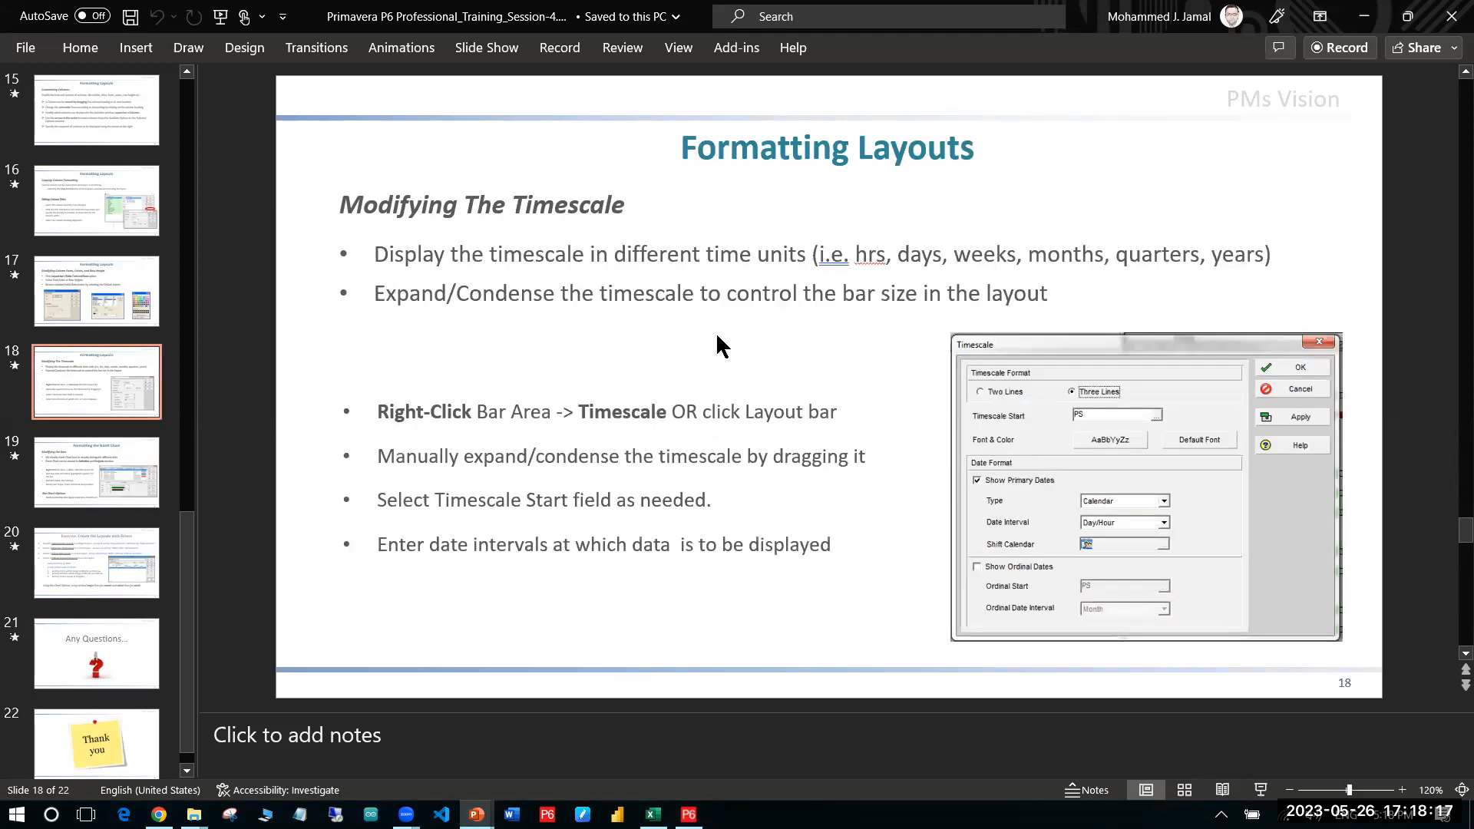
scroll(716, 336, down, 1)
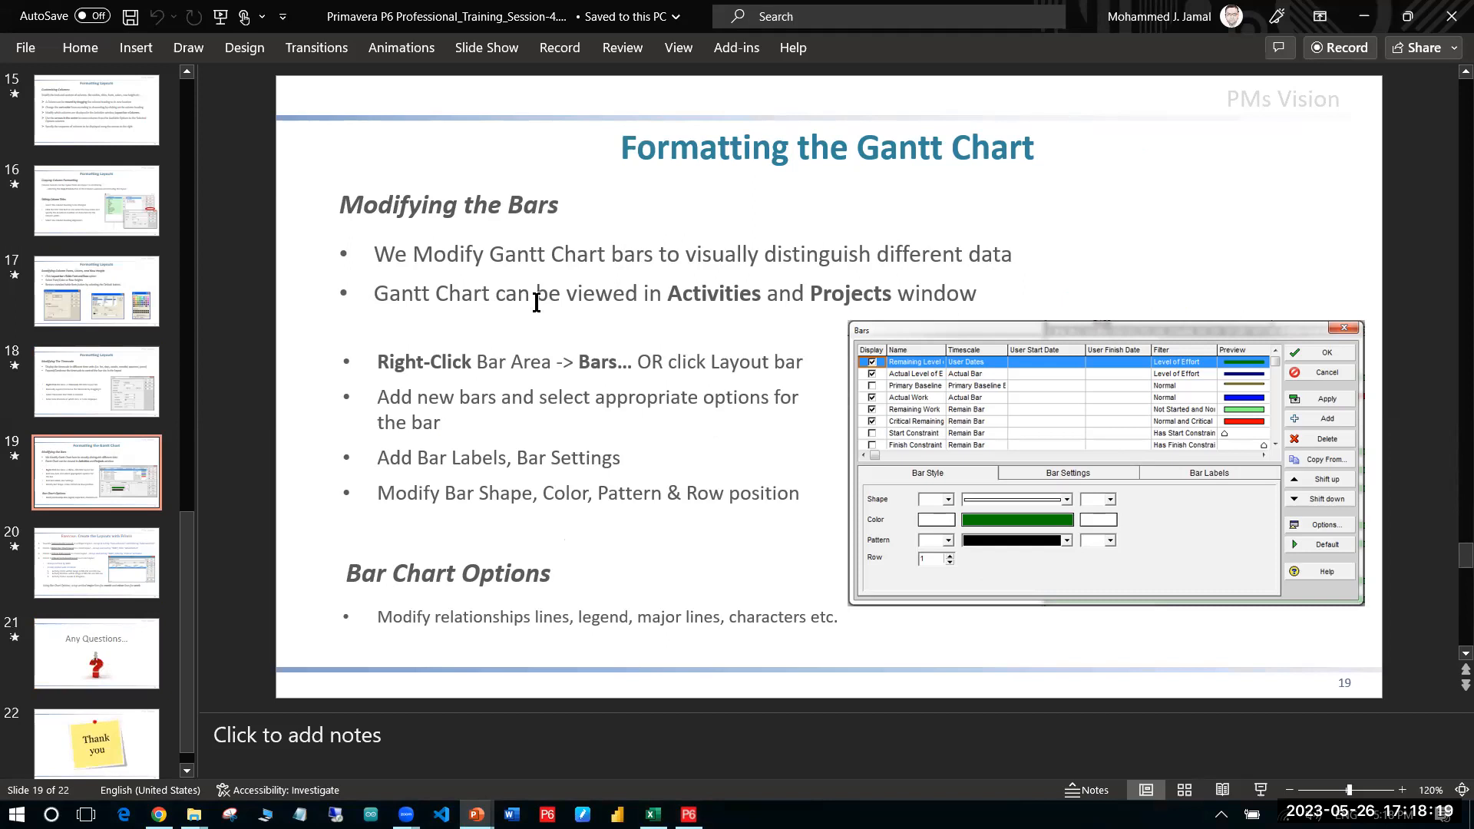
Step: Switch back to Primavera P6, shift the Gantt chart to bring the project start into view, and open the Bars settings
key(alt+Tab)
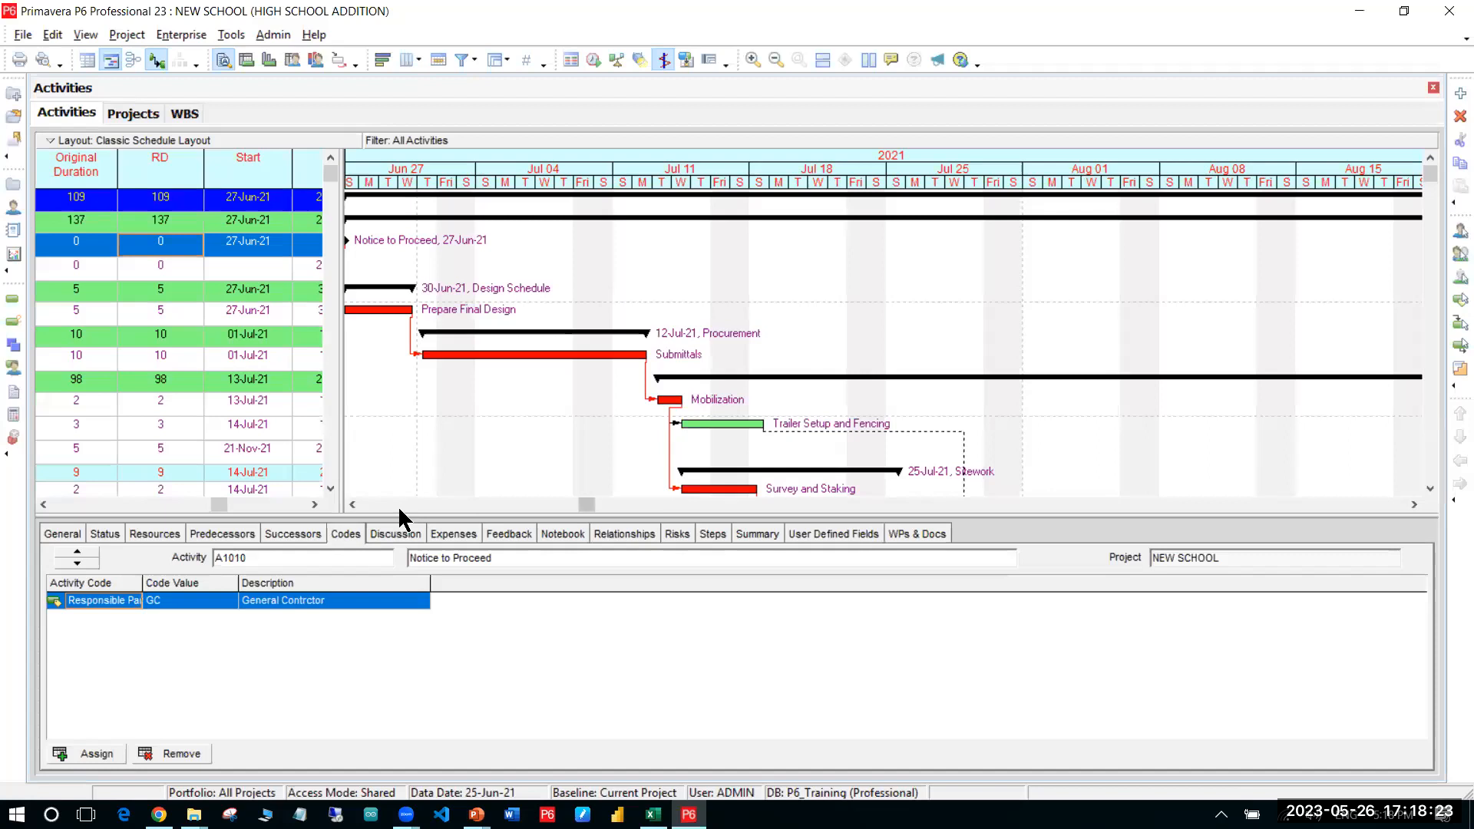
drag(606, 328, 827, 324)
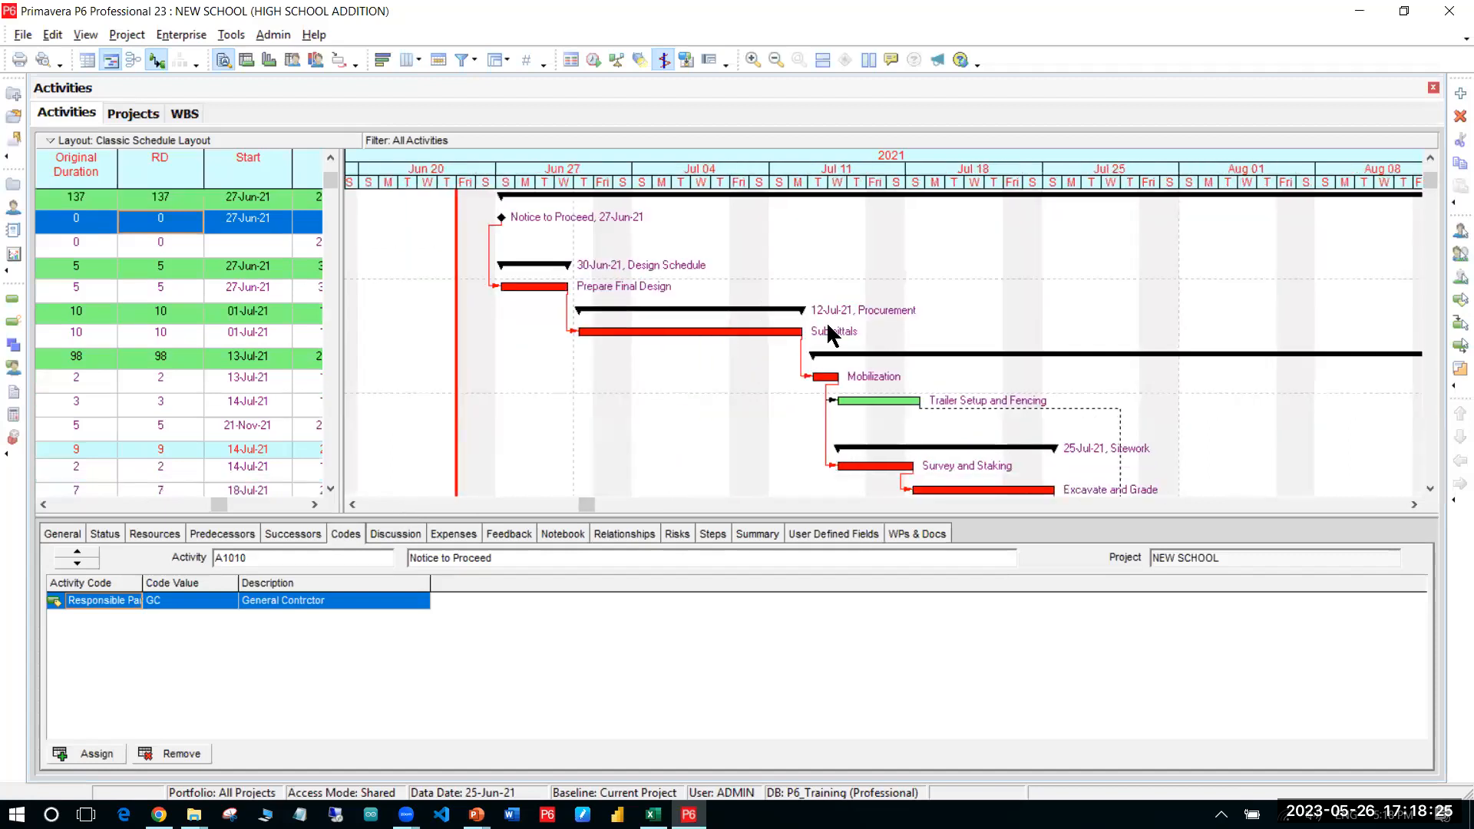
scroll(875, 341, down, 1)
scroll(908, 321, down, 1)
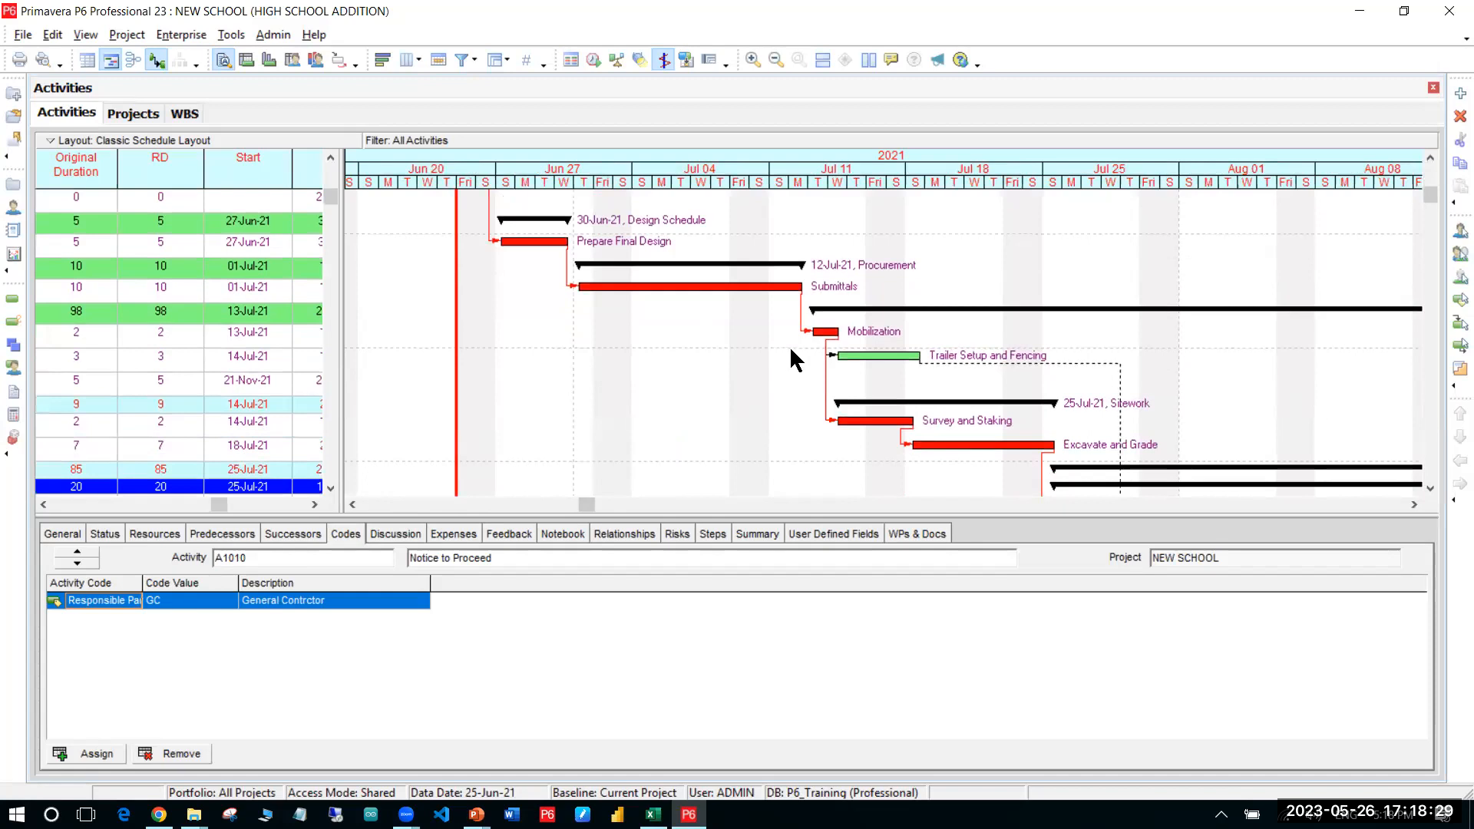
right_click(706, 330)
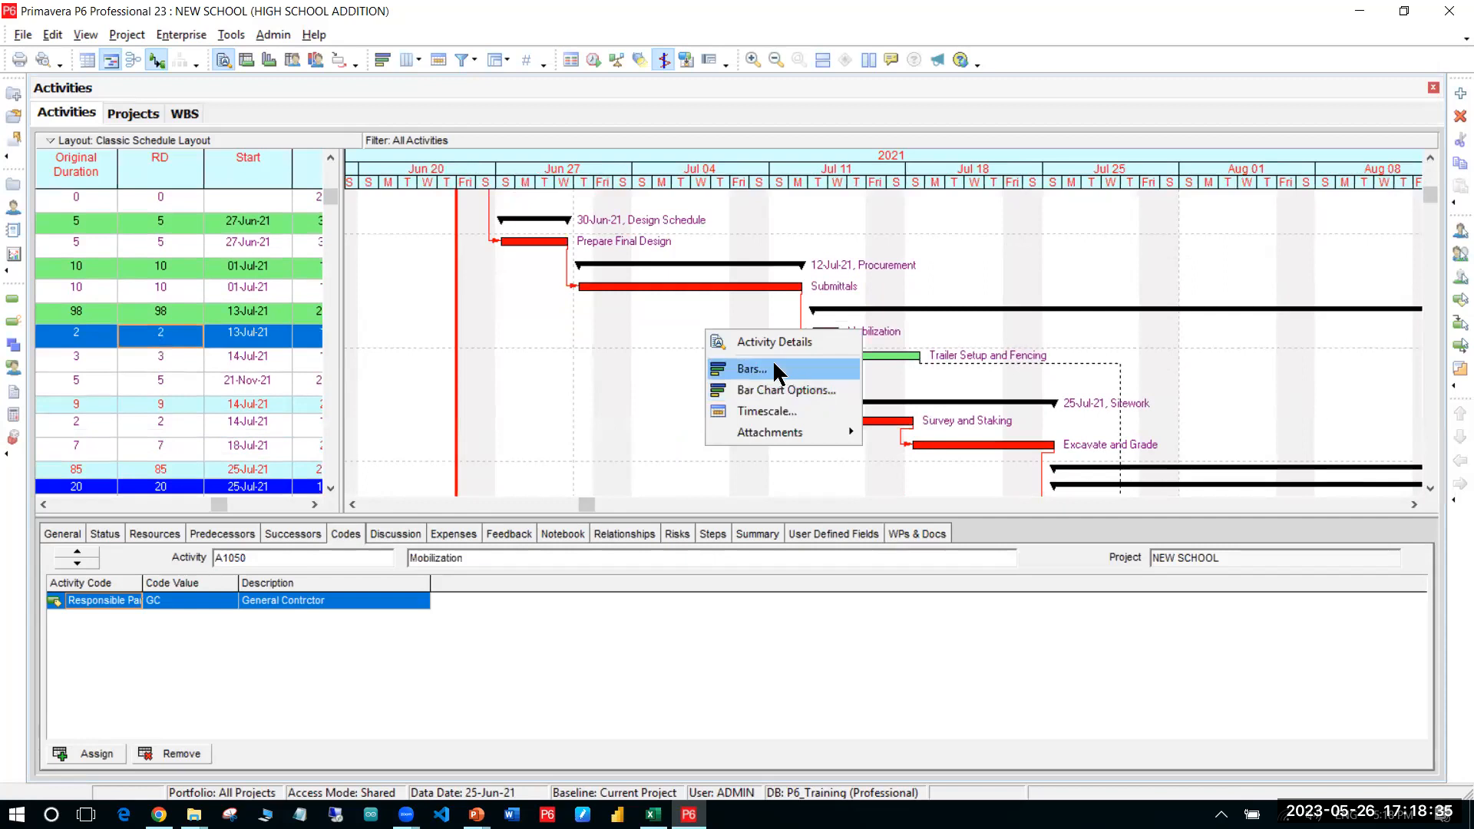
key(Return)
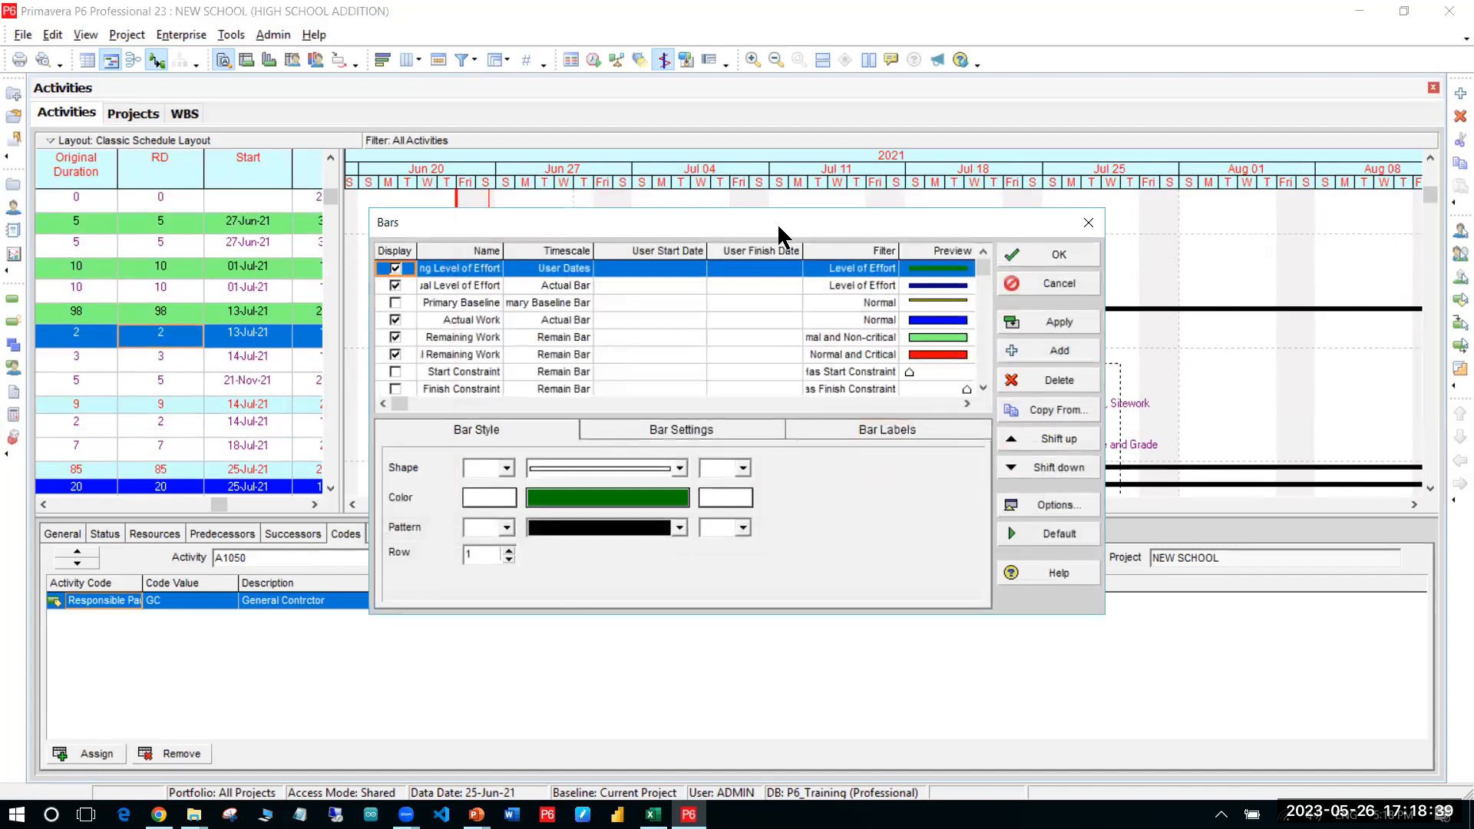
drag(777, 223, 922, 200)
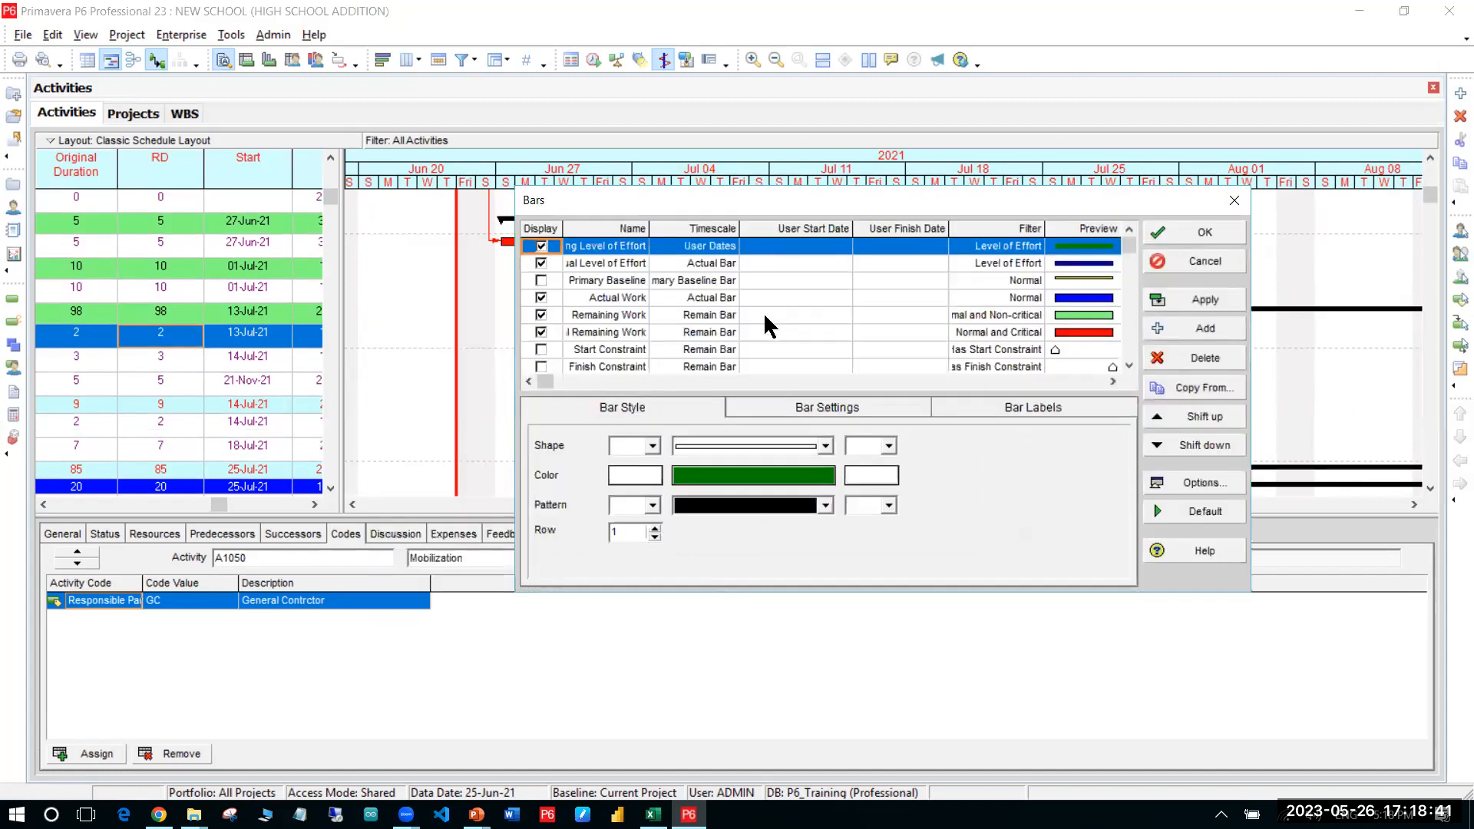
Step: Look through the list of bars and turn off the display of the Remaining Level of Effort bar
scroll(769, 324, down, 3)
scroll(769, 324, up, 3)
drag(617, 206, 646, 231)
click(572, 272)
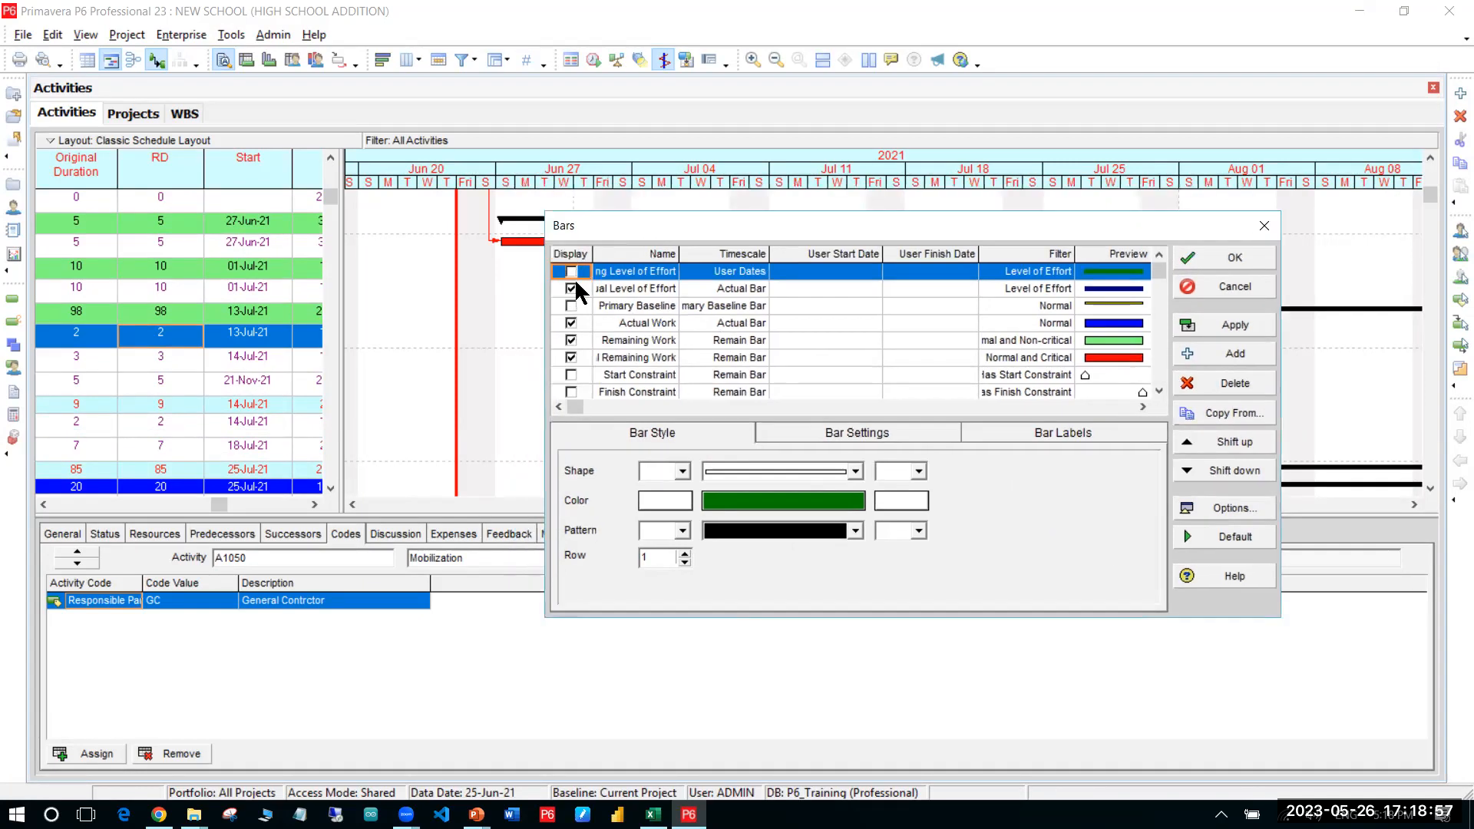
Step: Turn off the Actual Level of Effort, Actual Work, Remaining Work and Critical Remaining Work bars and apply the changes to the Gantt chart
click(572, 290)
click(572, 290)
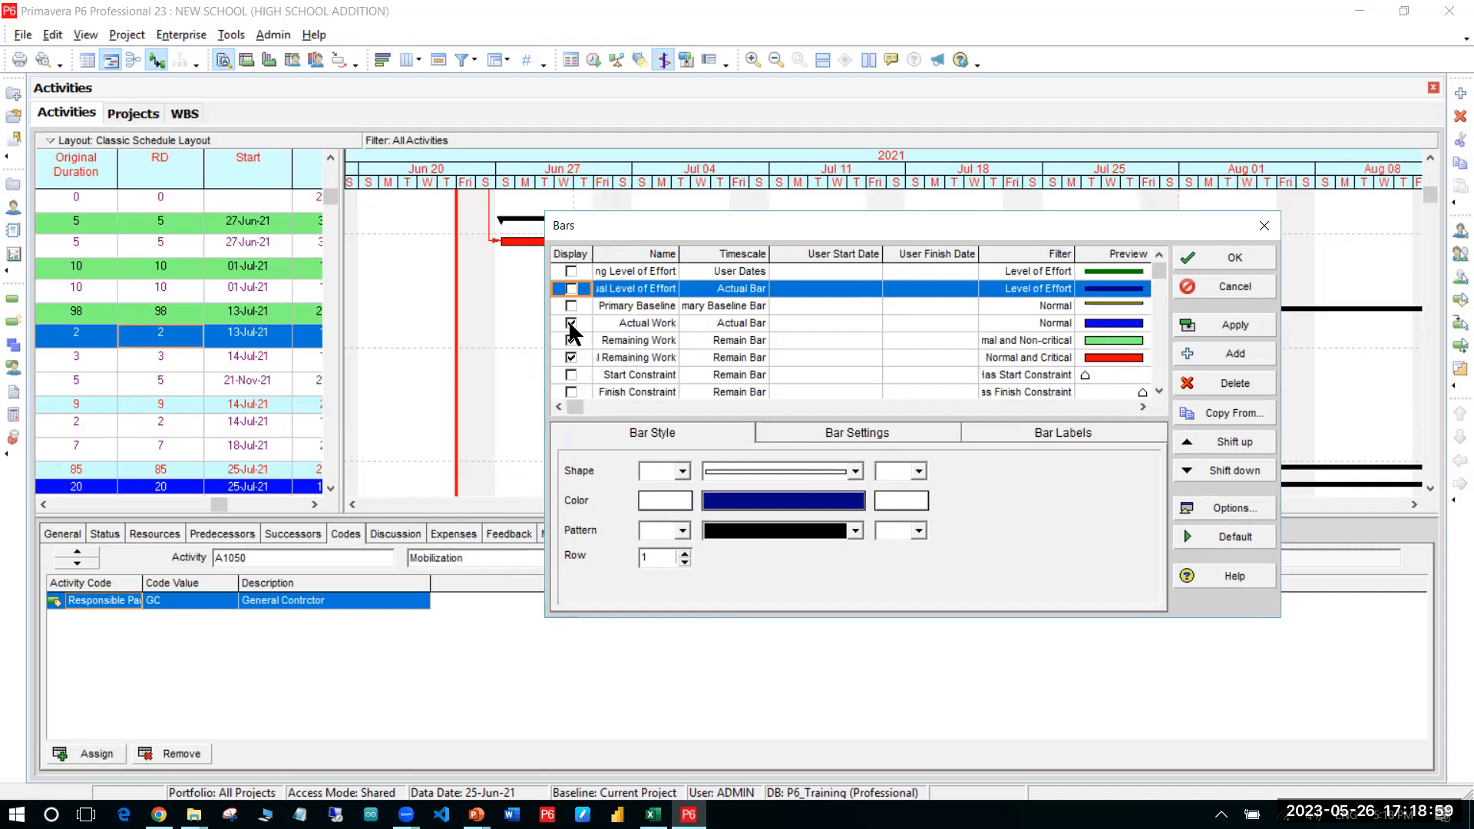
click(571, 324)
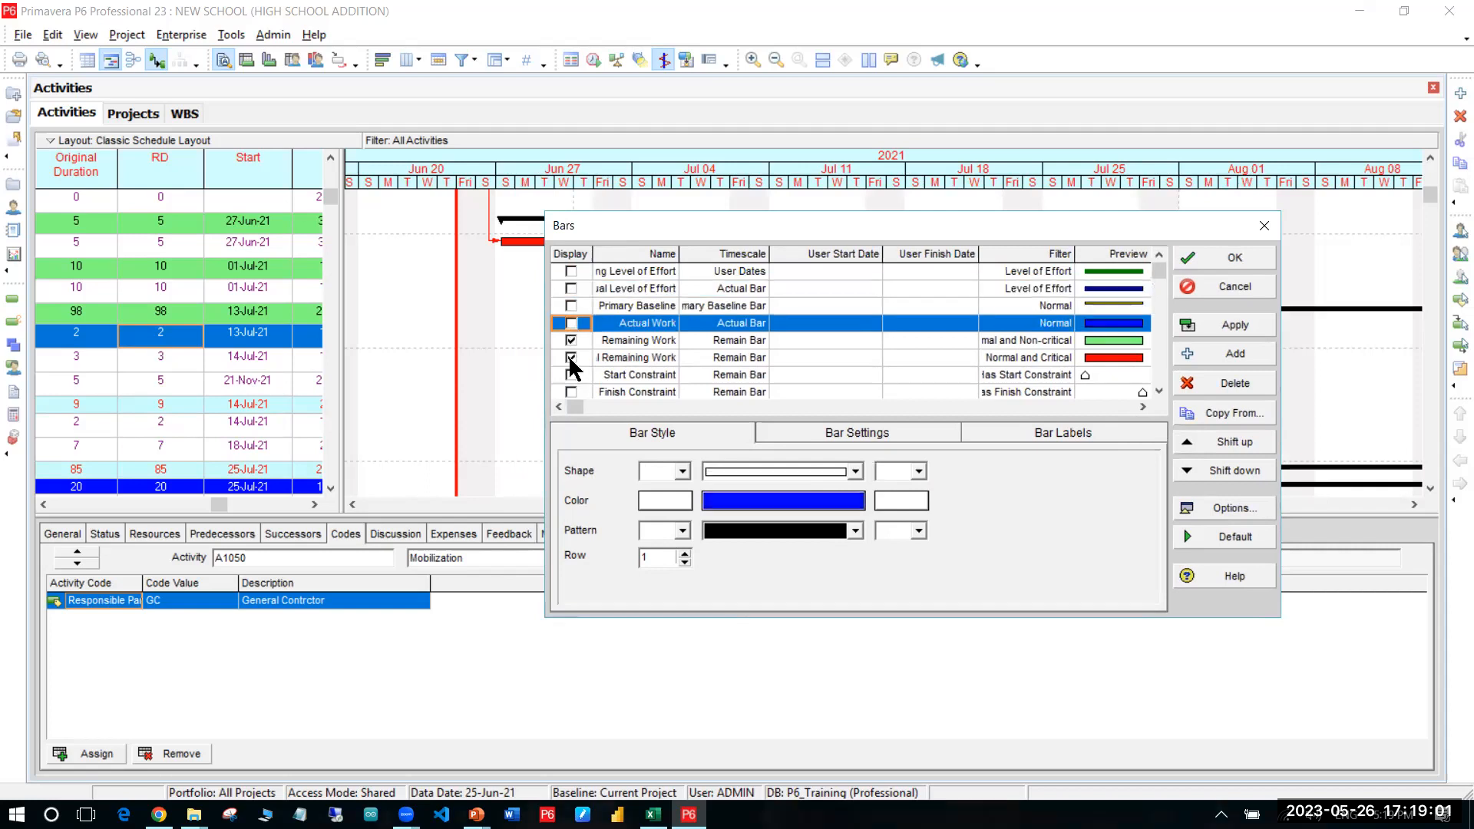
click(568, 357)
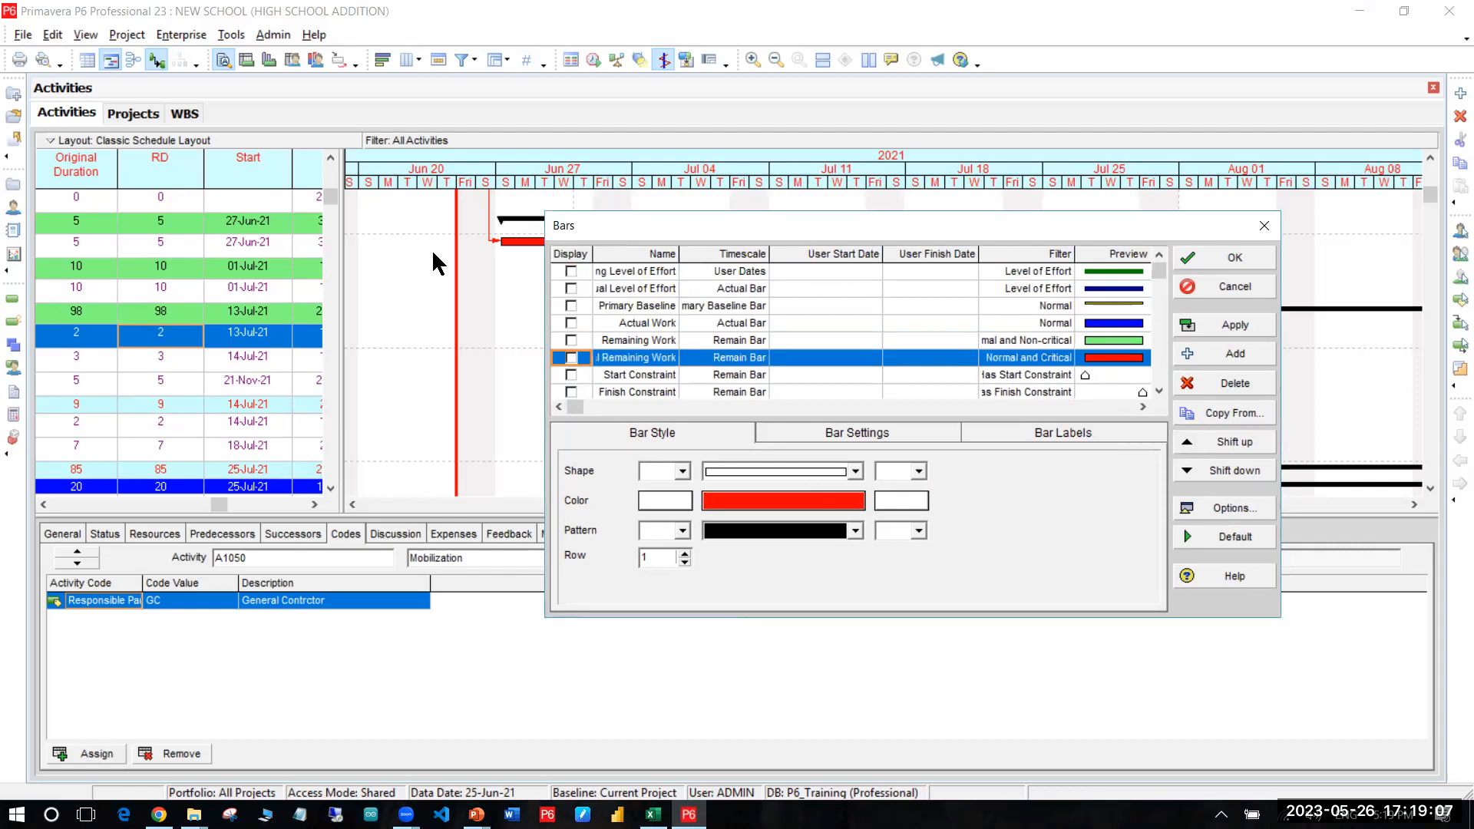
drag(882, 225, 158, 157)
click(499, 256)
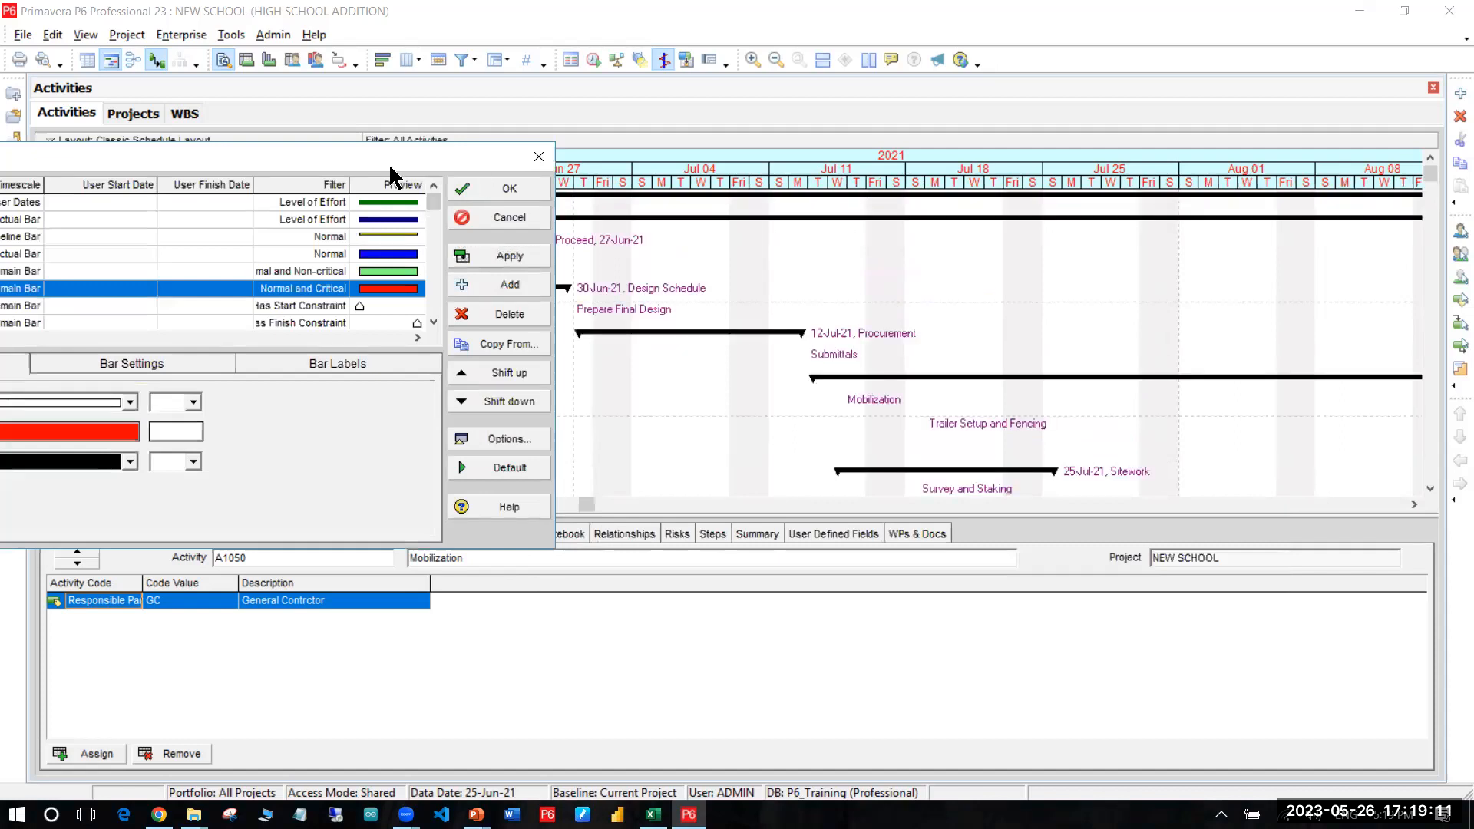
Step: Turn on the display of the Remaining Level of Effort and non-critical Remaining Work bars and apply the change
drag(384, 165, 1173, 239)
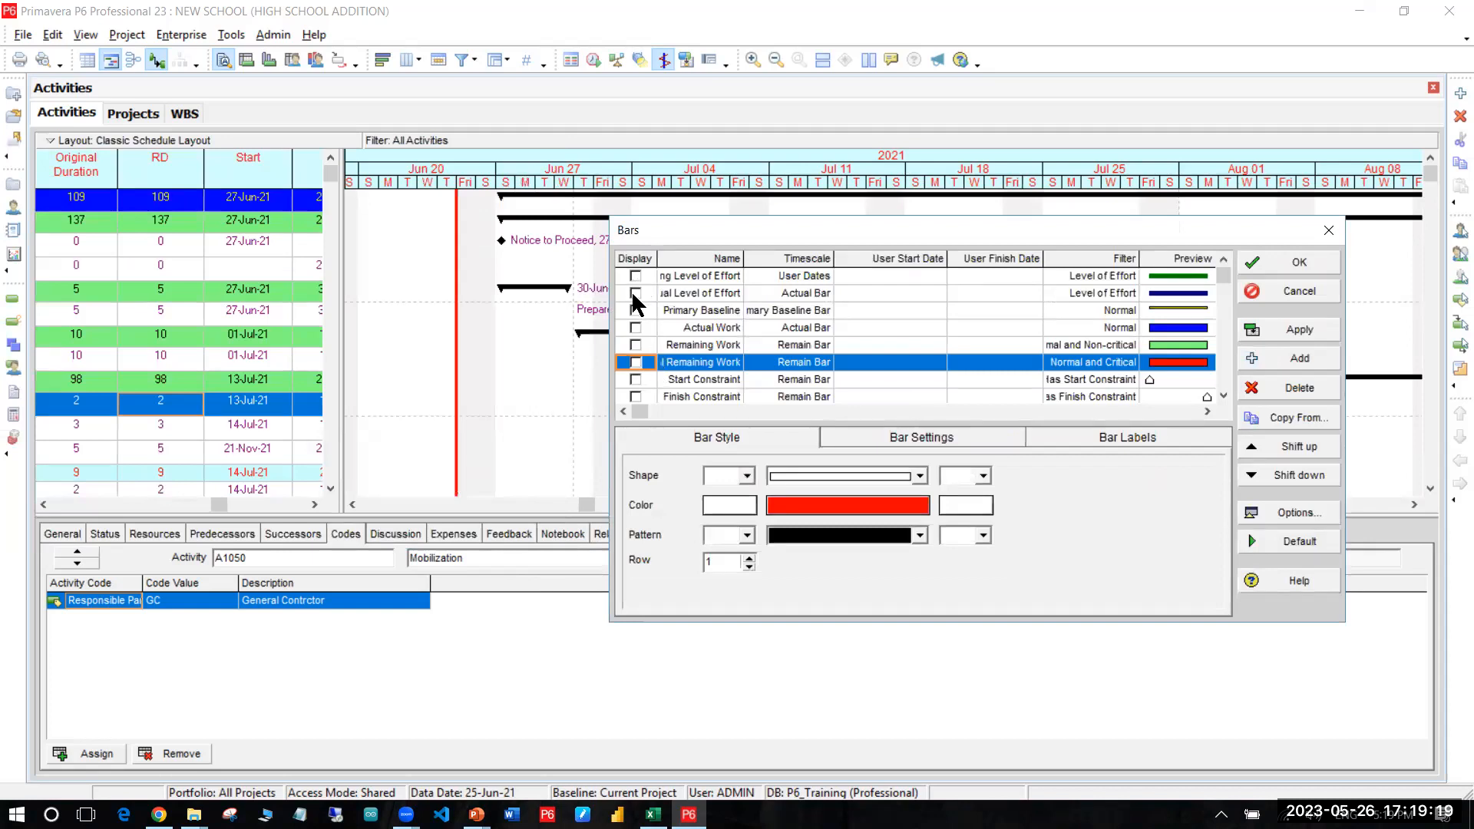
click(636, 275)
click(635, 344)
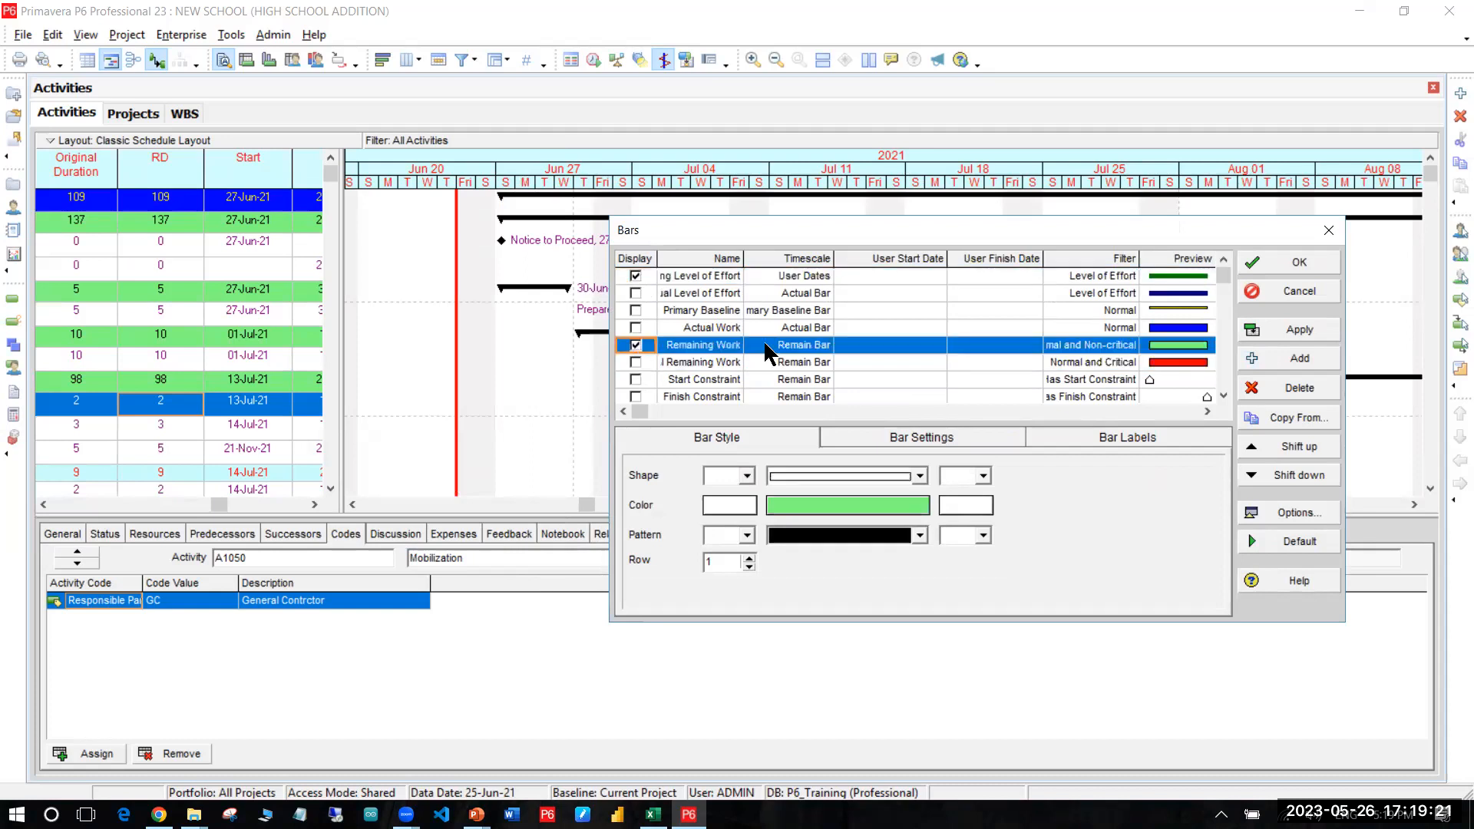
drag(866, 218, 677, 357)
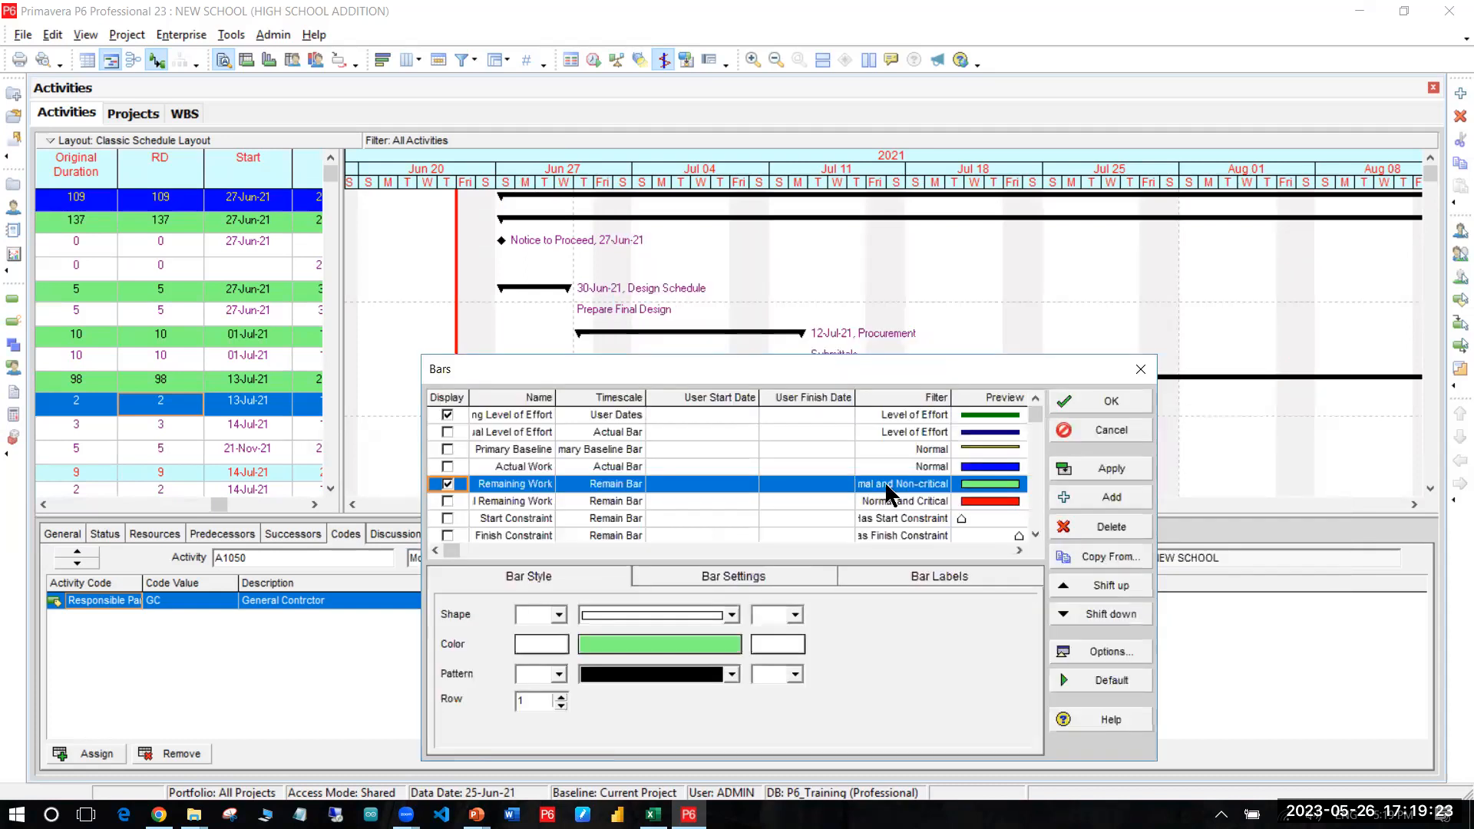
click(1113, 468)
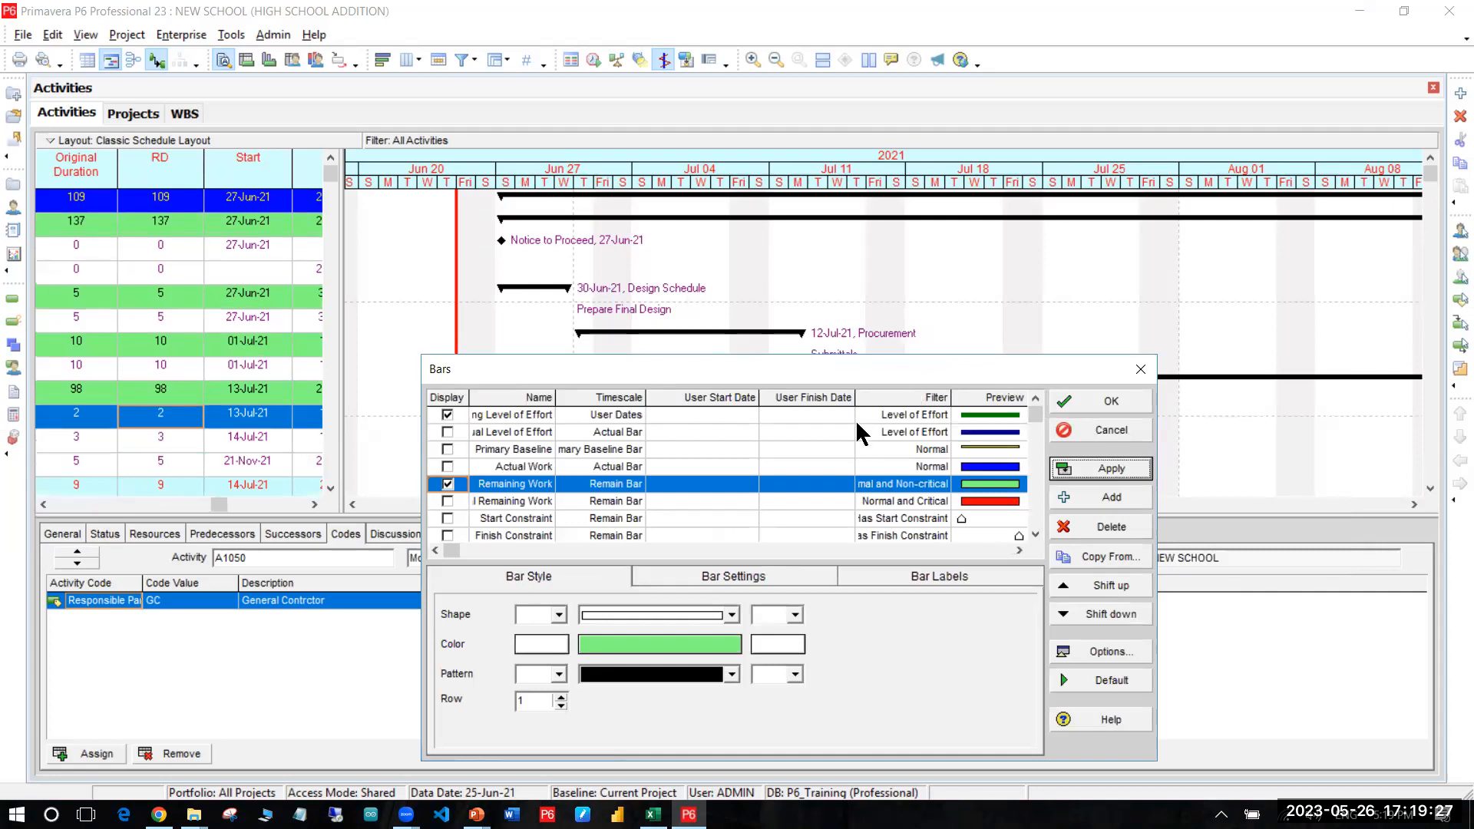
Step: Turn on the display of the Critical Remaining Work bar and apply it to the Gantt chart
drag(844, 369, 882, 518)
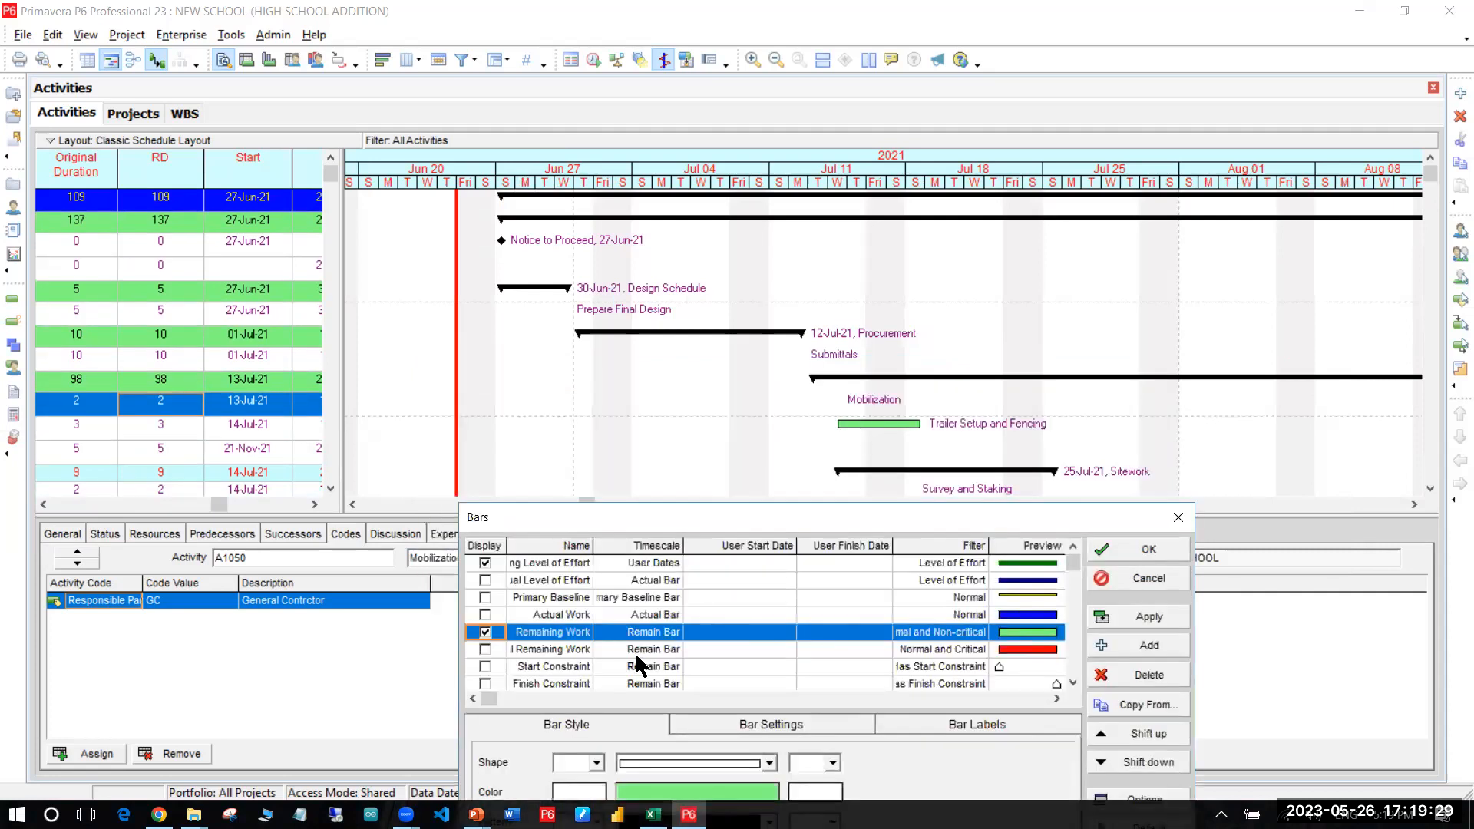
click(485, 648)
click(485, 649)
click(1158, 616)
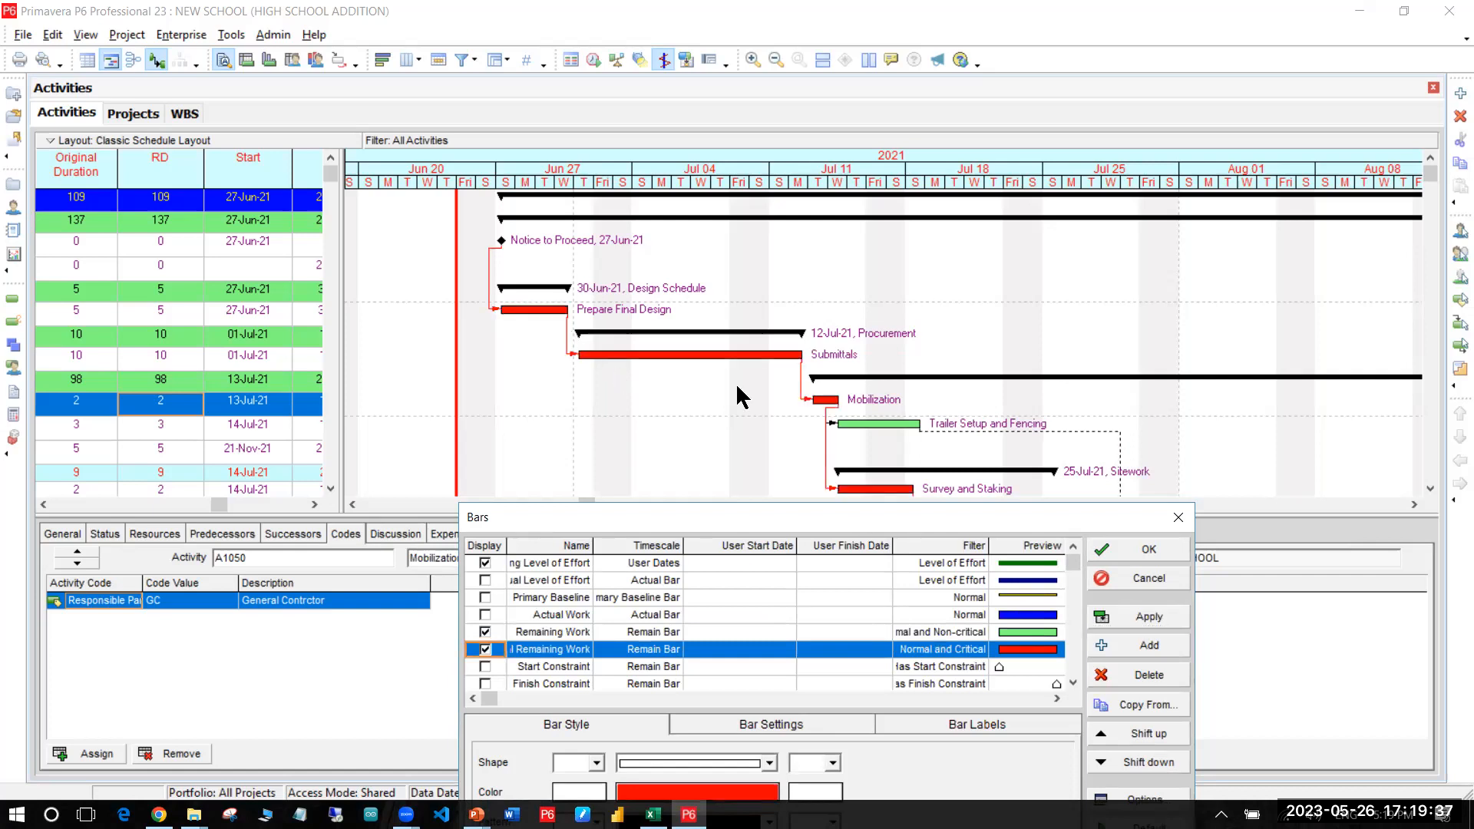
drag(917, 514, 953, 306)
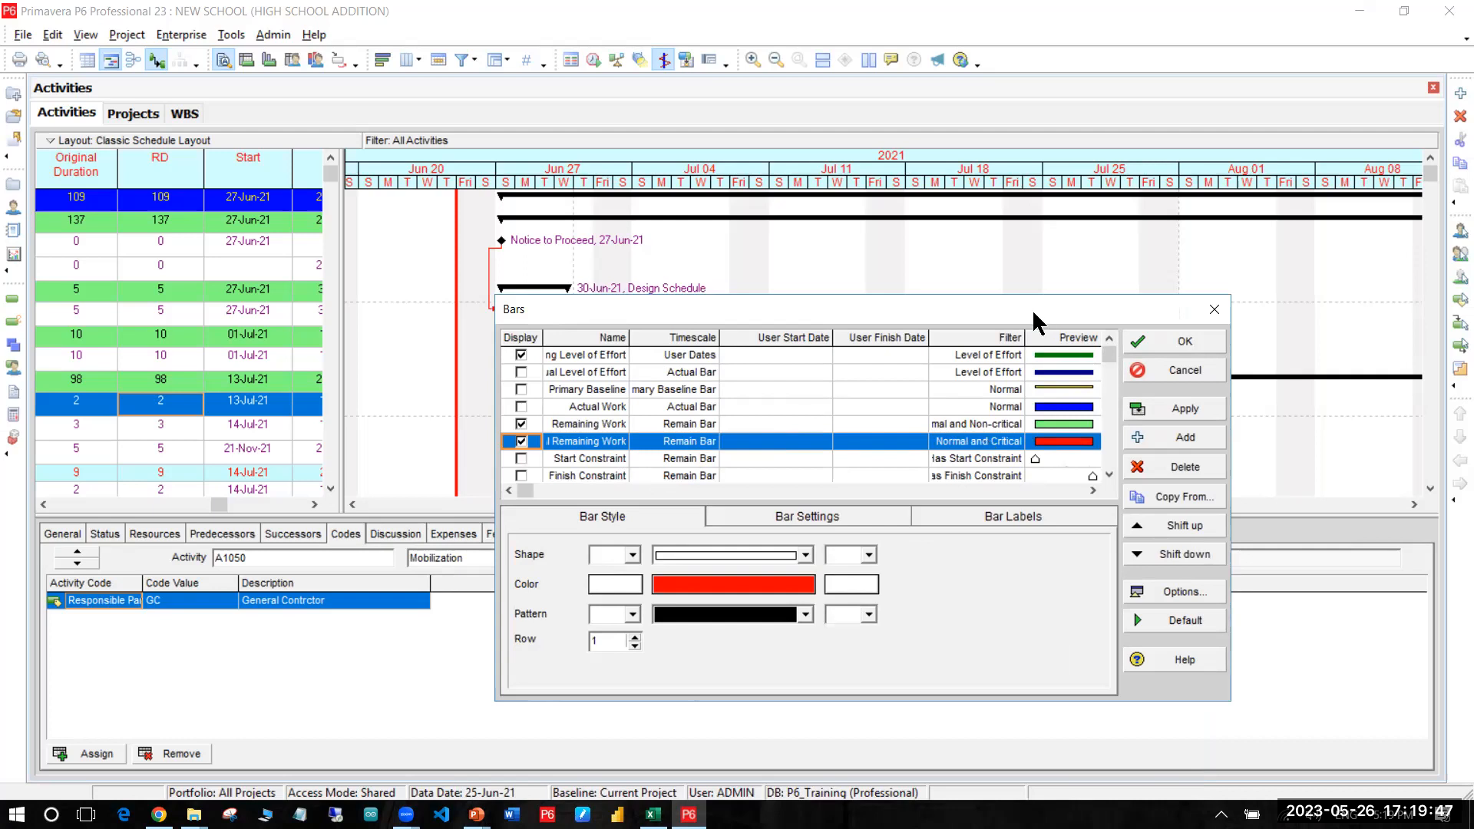
drag(1032, 309, 802, 402)
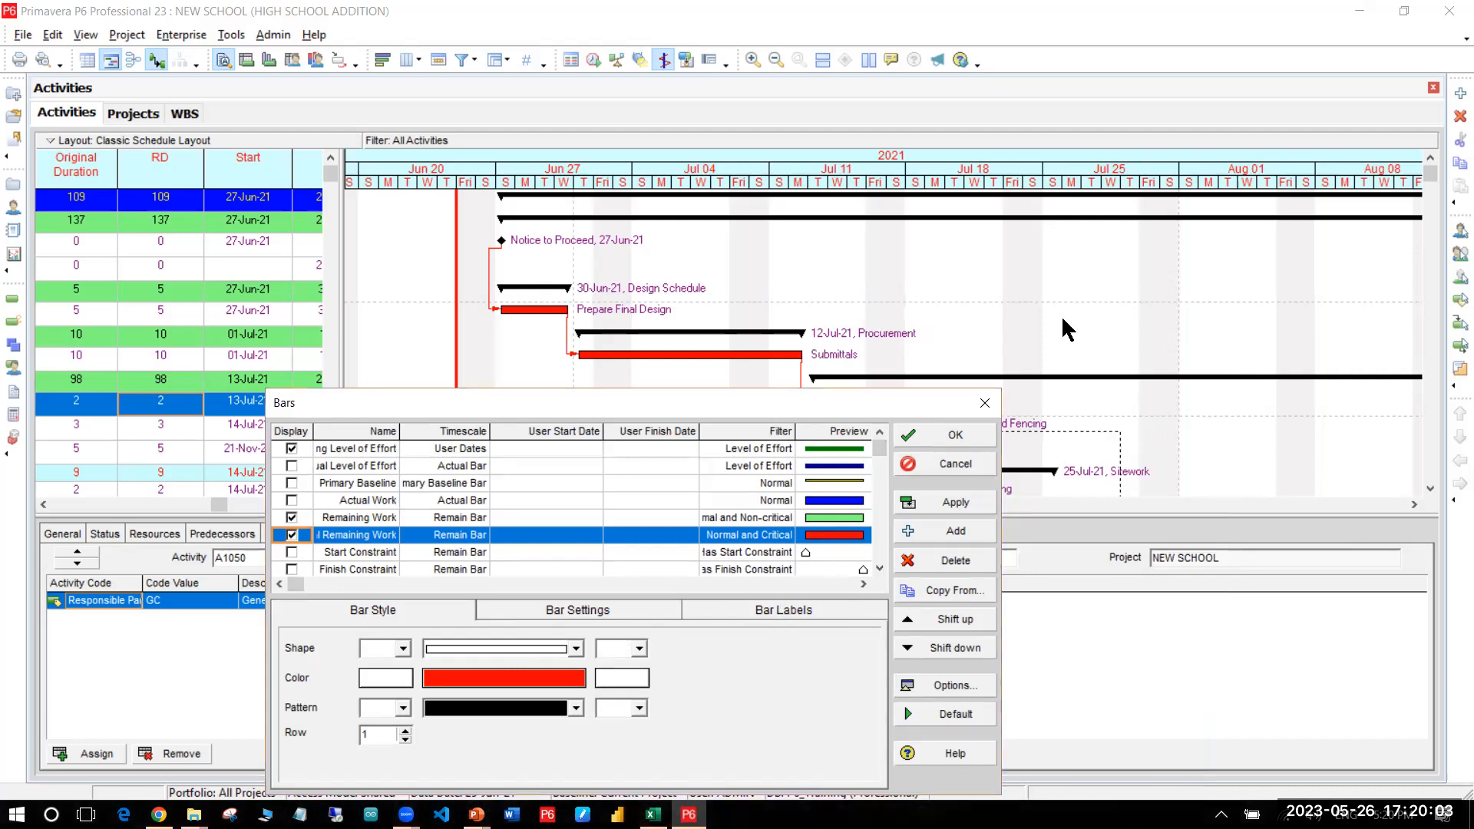
Step: Change the Critical Remaining Work bar's color to light red and apply it
drag(585, 419, 888, 422)
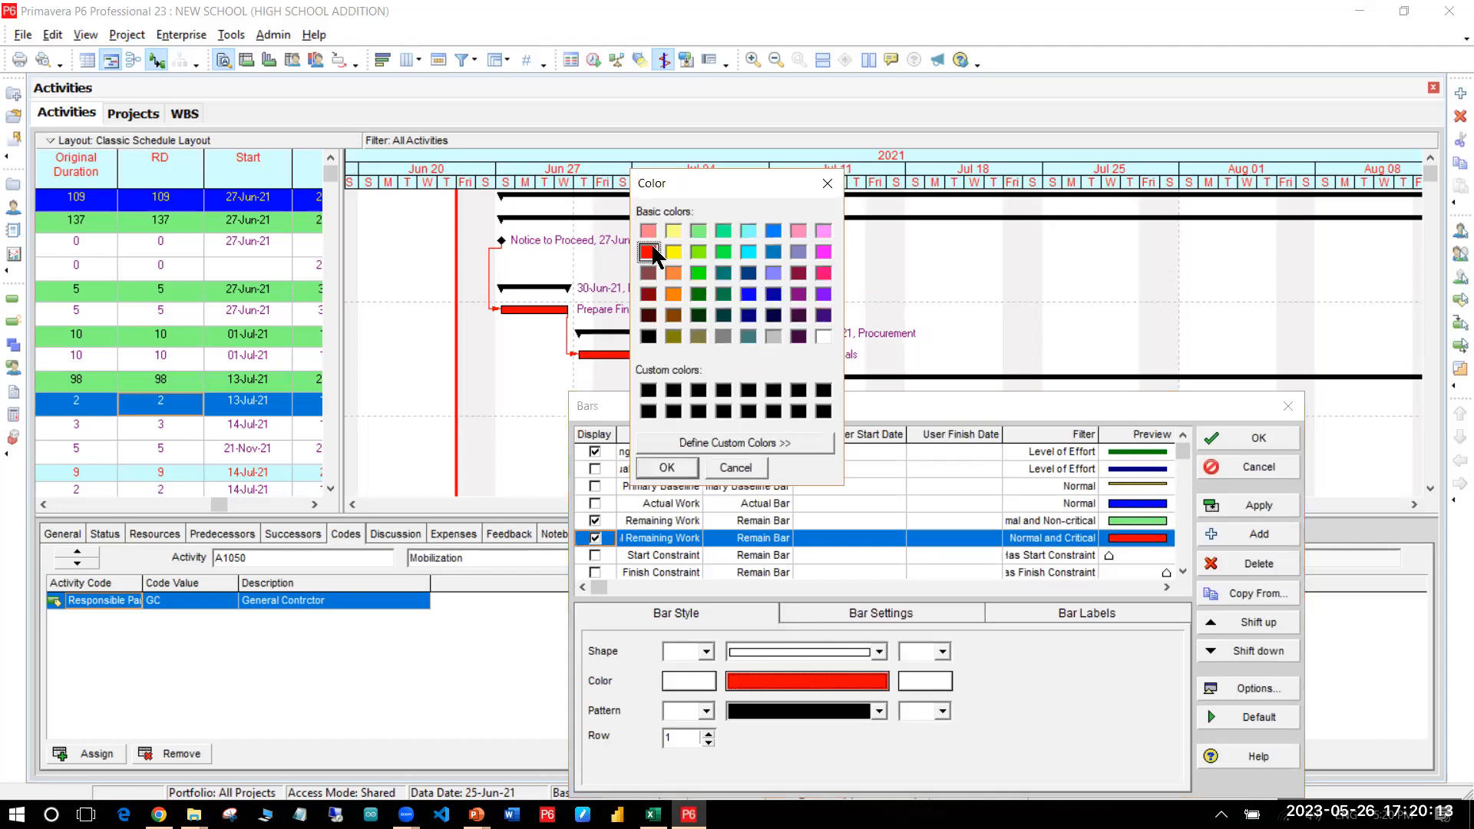
key(Up)
key(Return)
click(1259, 505)
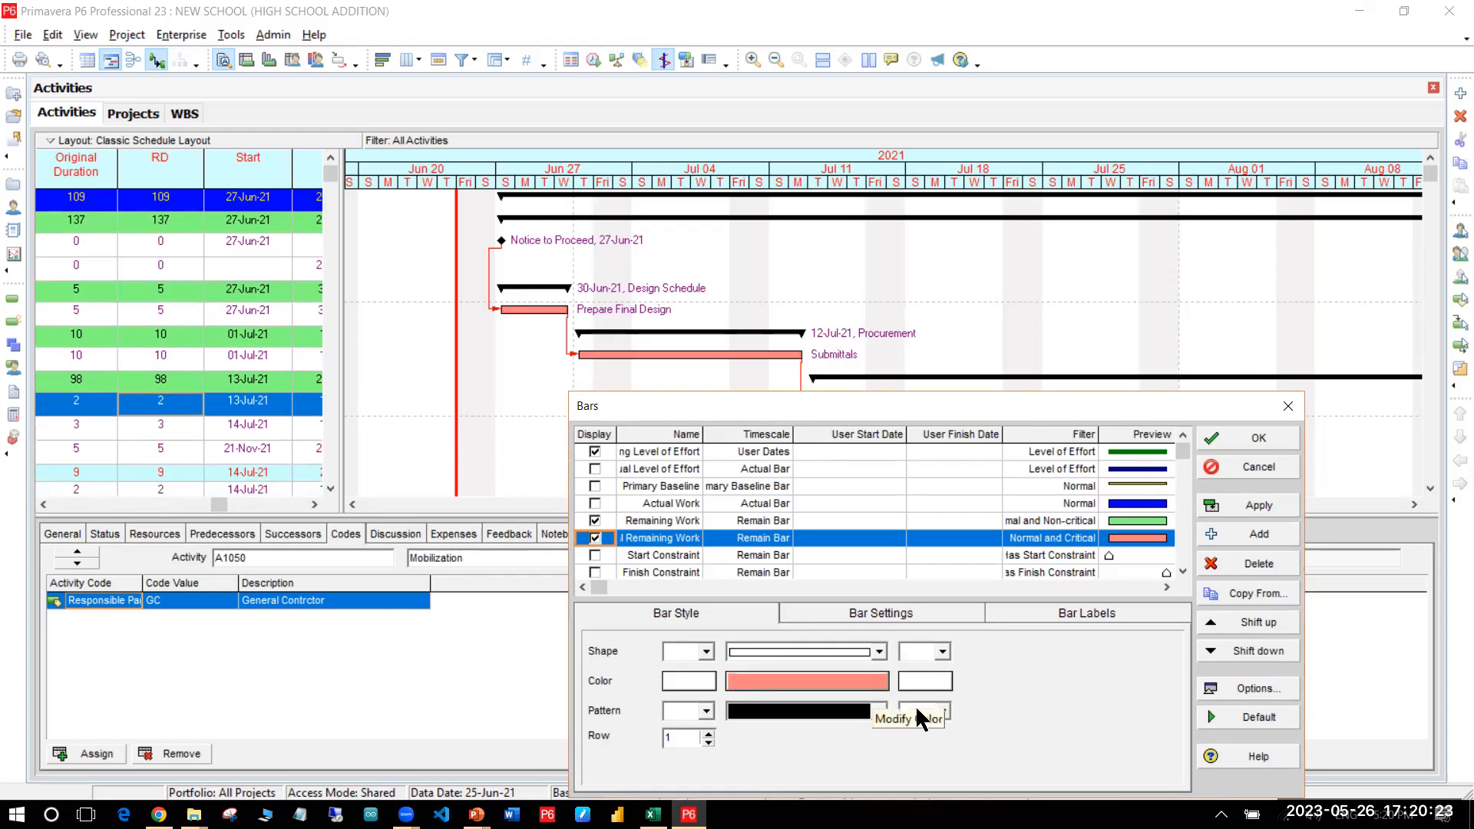
Step: Review the shape options and label settings of the Critical Remaining Work bar, and close the Bars settings
click(880, 651)
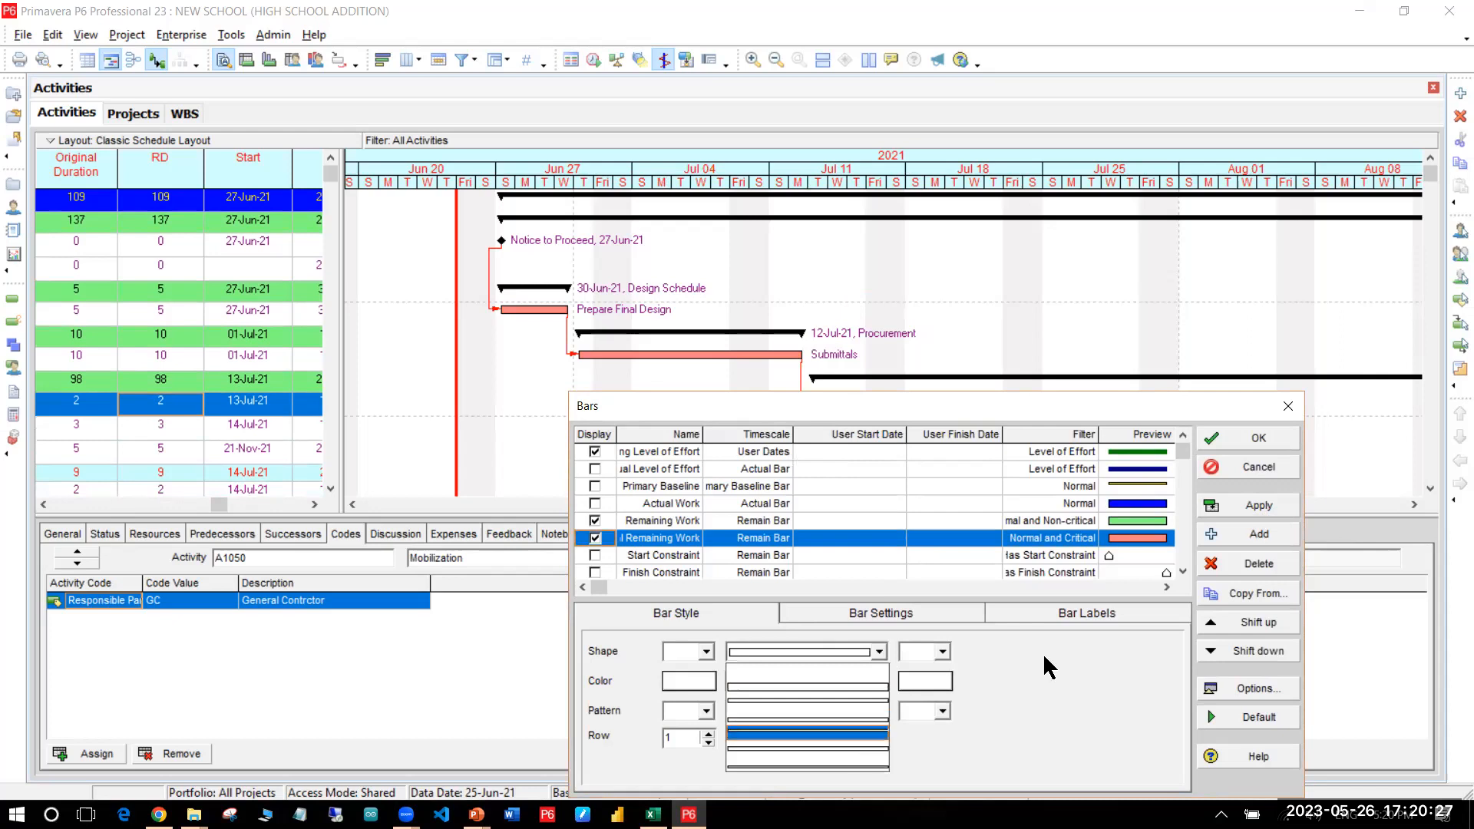
click(847, 731)
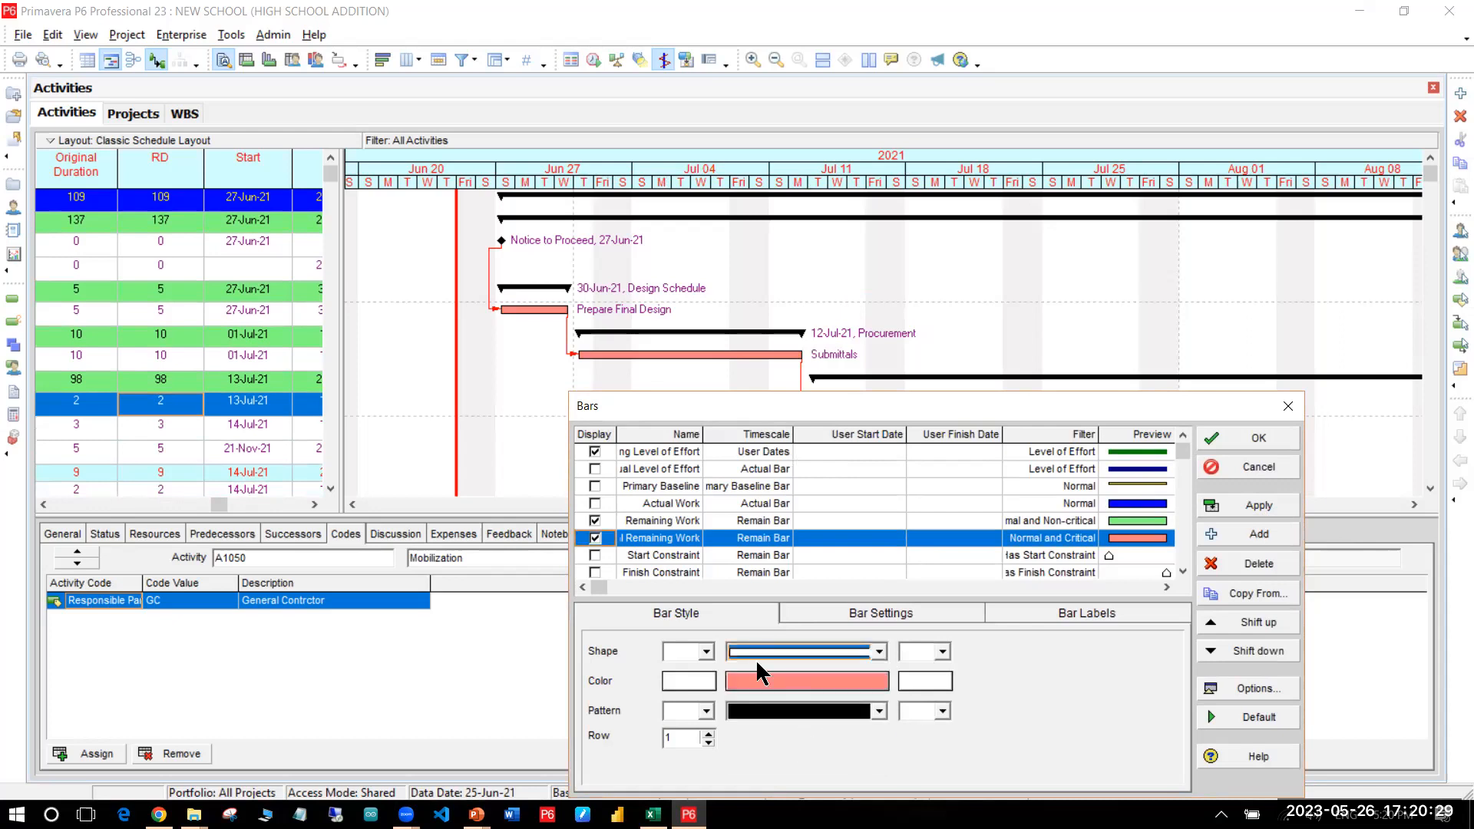
click(1077, 621)
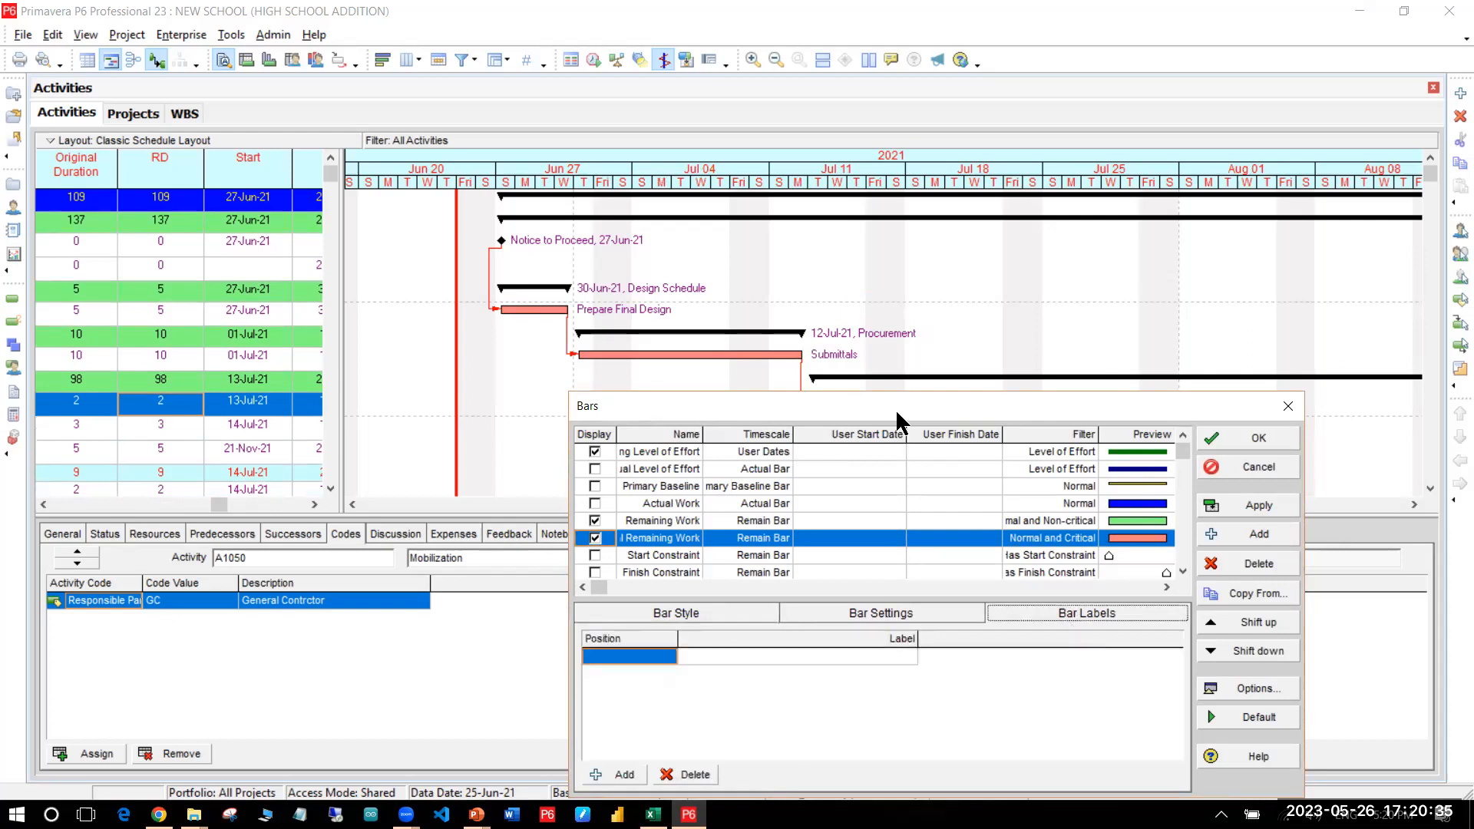
drag(895, 408, 964, 380)
click(982, 588)
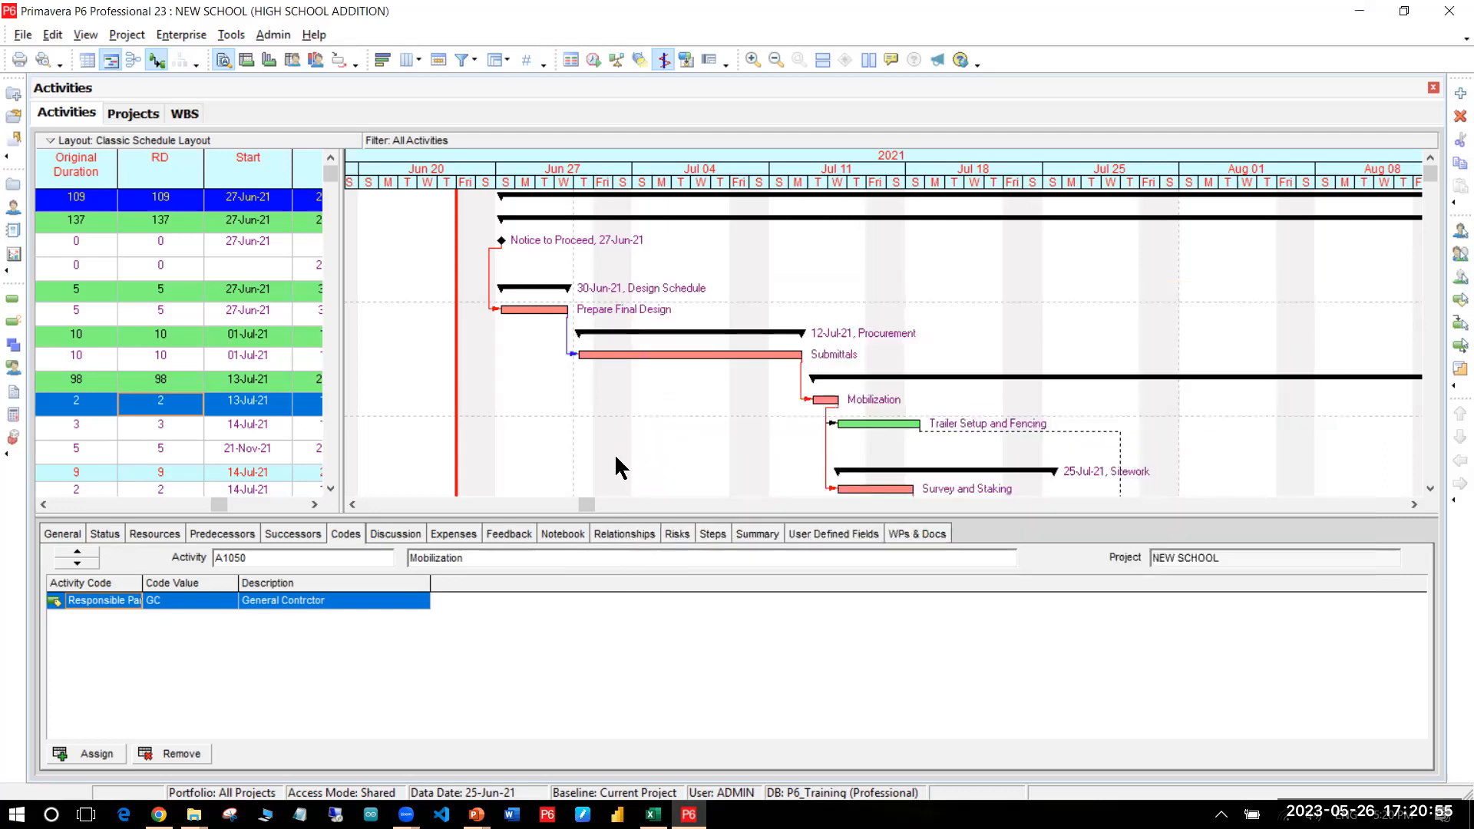
Step: Shift the Gantt chart to earlier dates and examine the Submittals activity's row and critical bar
click(380, 503)
click(390, 504)
click(197, 357)
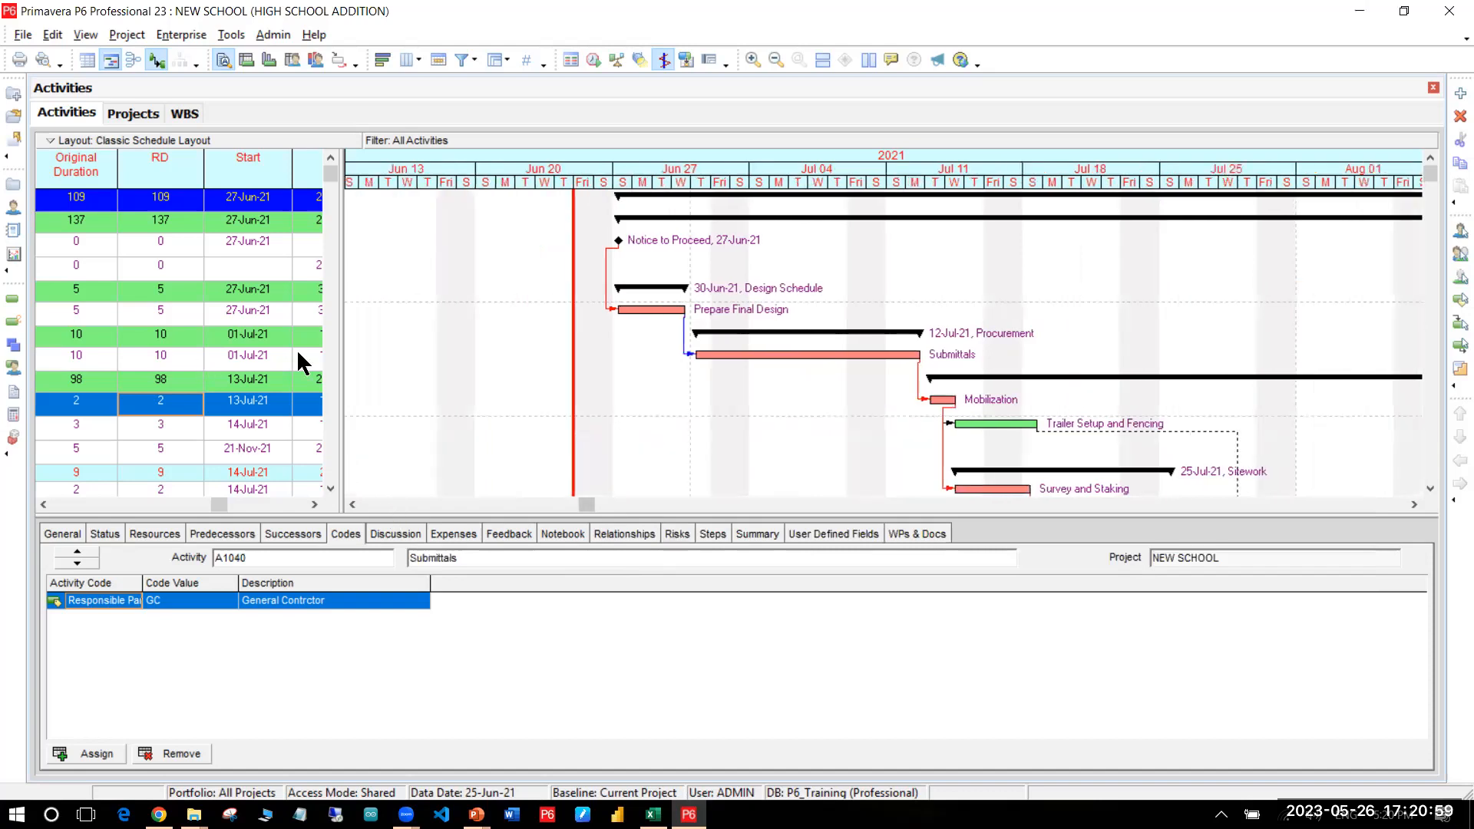
click(235, 361)
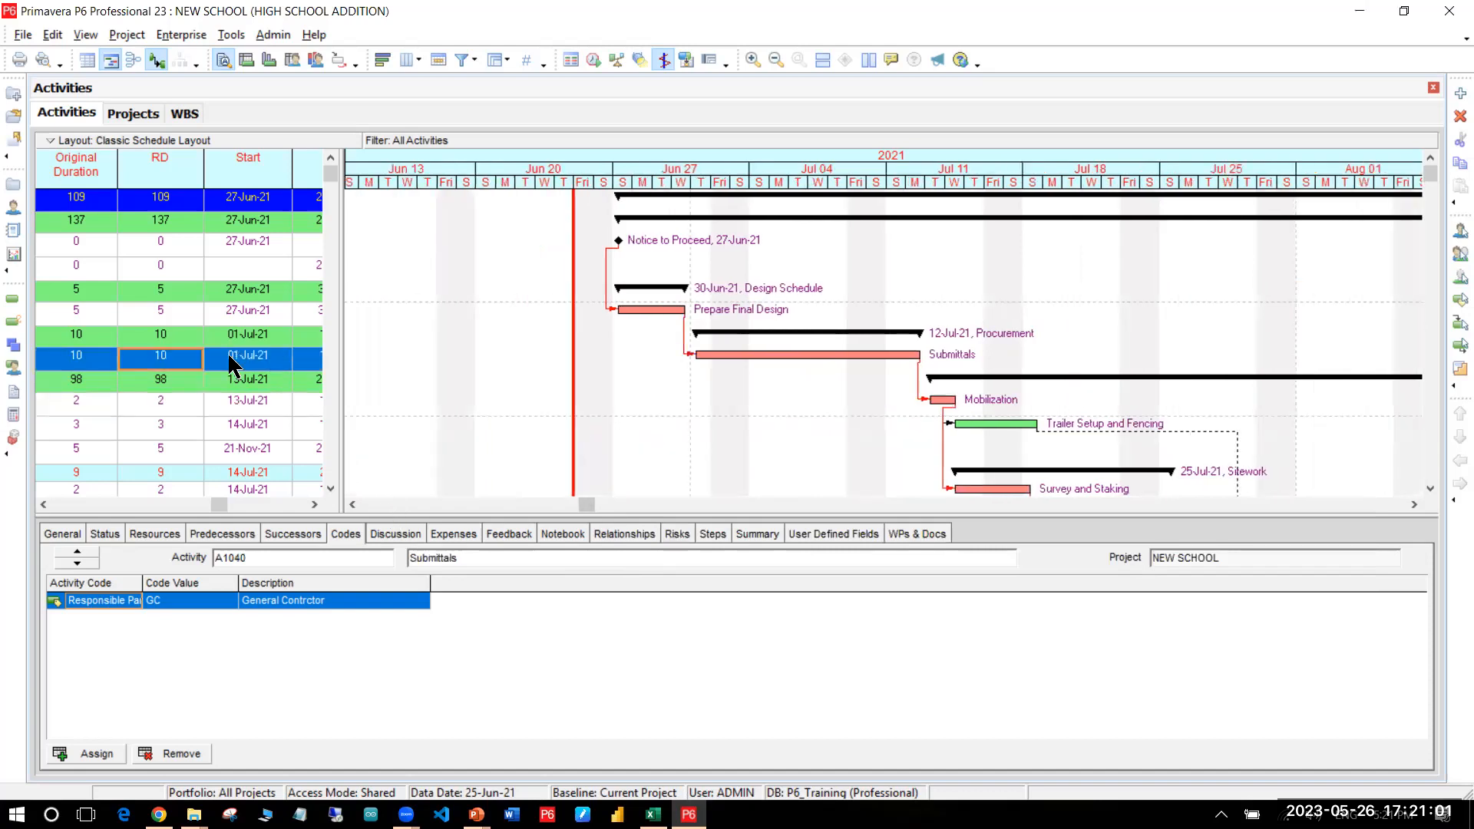
Step: Reopen the Gantt chart's Bars settings and select the Critical Remaining Work bar
right_click(745, 401)
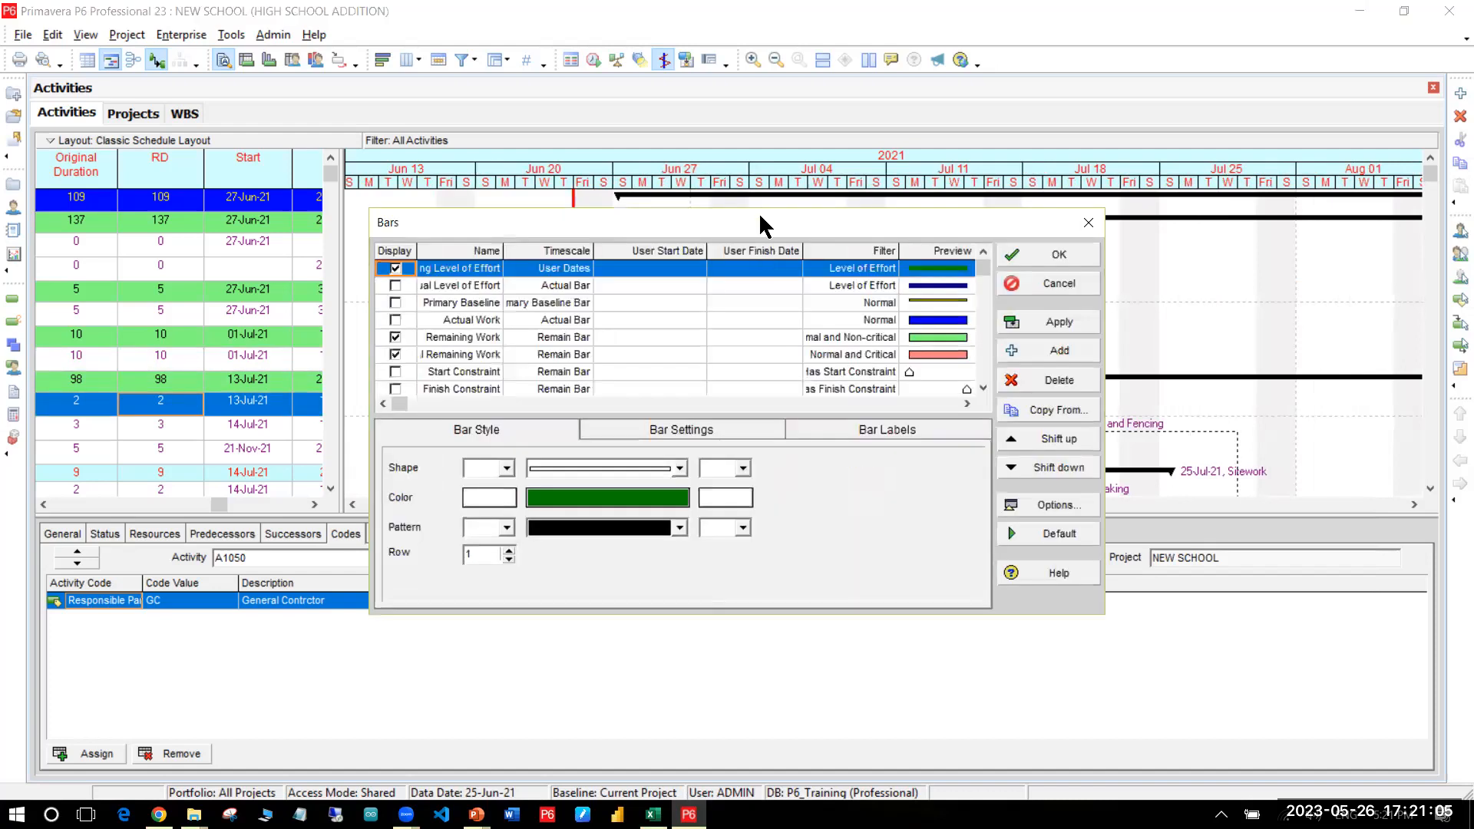
drag(760, 219, 517, 398)
click(614, 532)
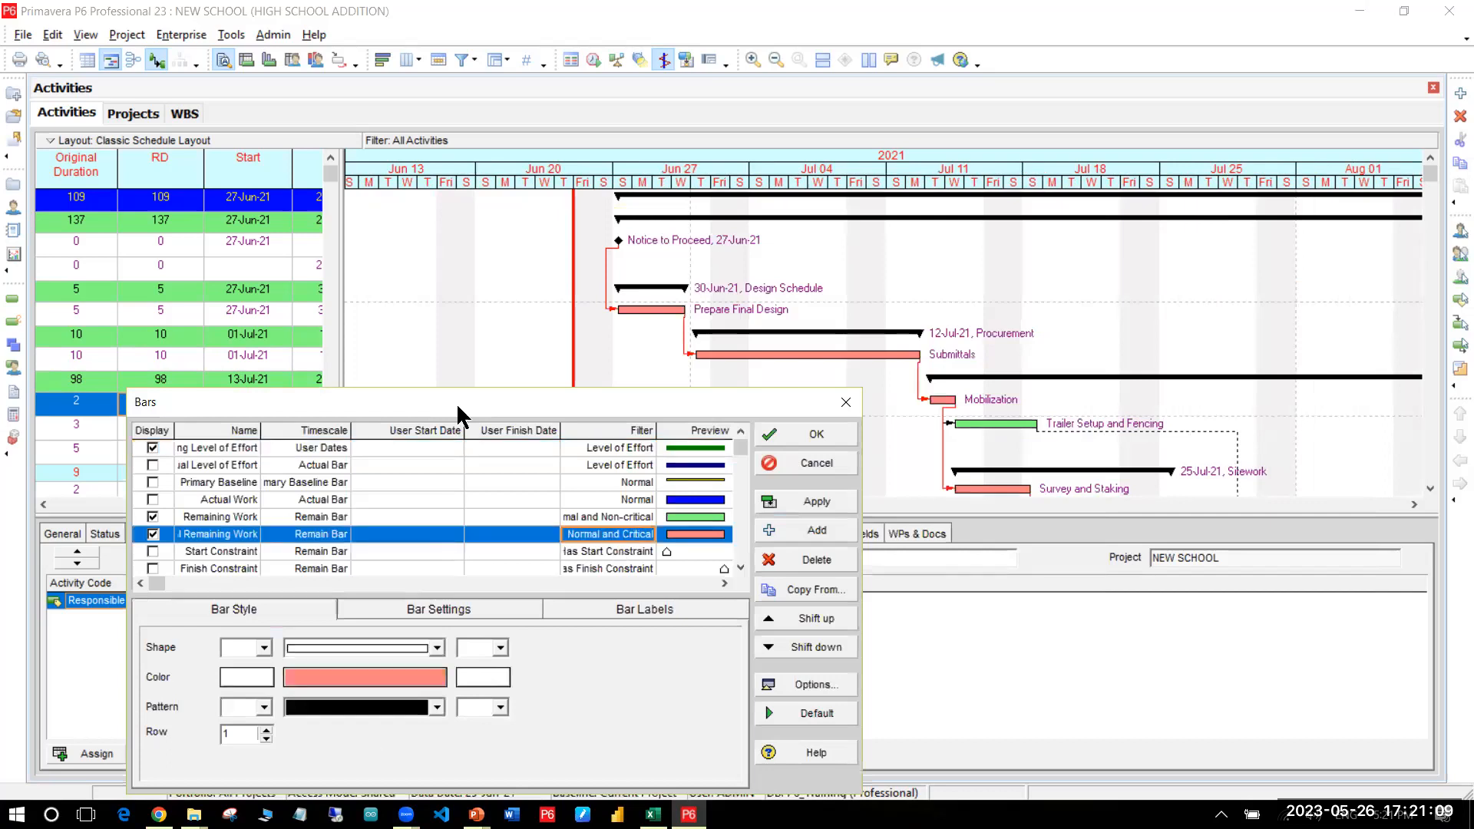
Step: Preview calendar nonwork time necking on the Critical Remaining Work bar in the Gantt chart, and turn the necking off again
drag(365, 414, 311, 272)
click(377, 463)
click(116, 602)
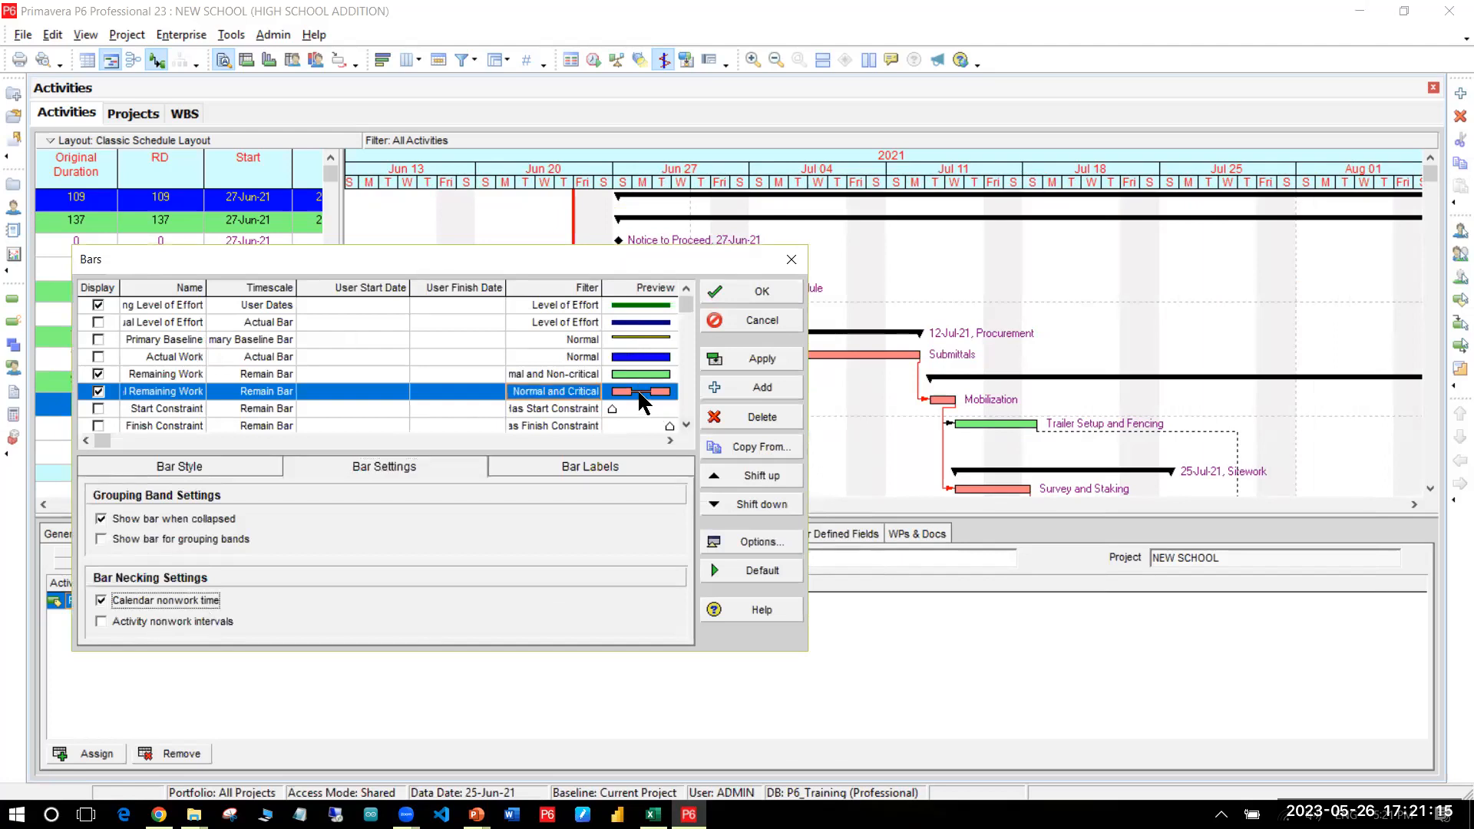
drag(611, 260, 955, 441)
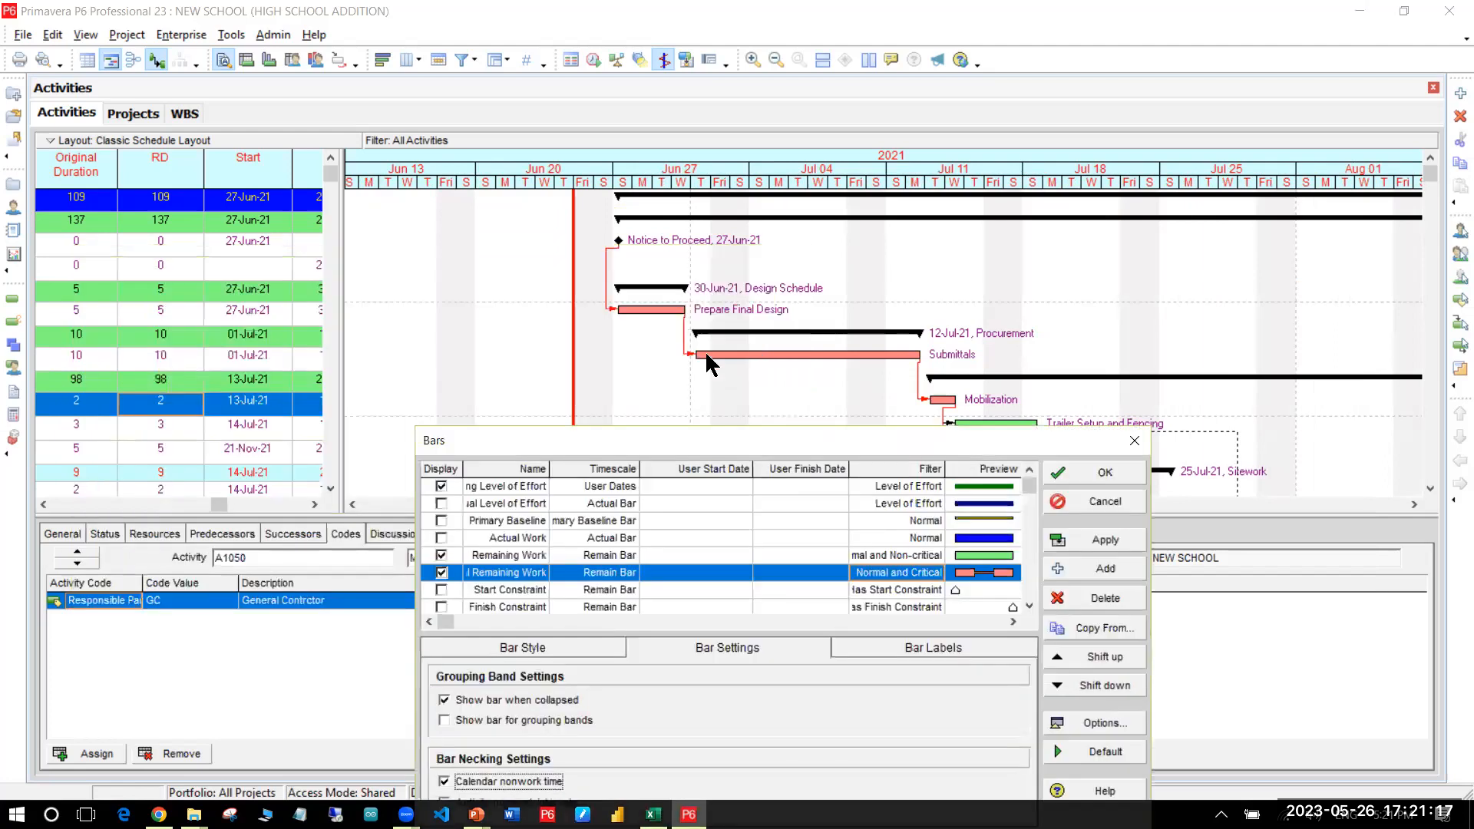
click(1102, 545)
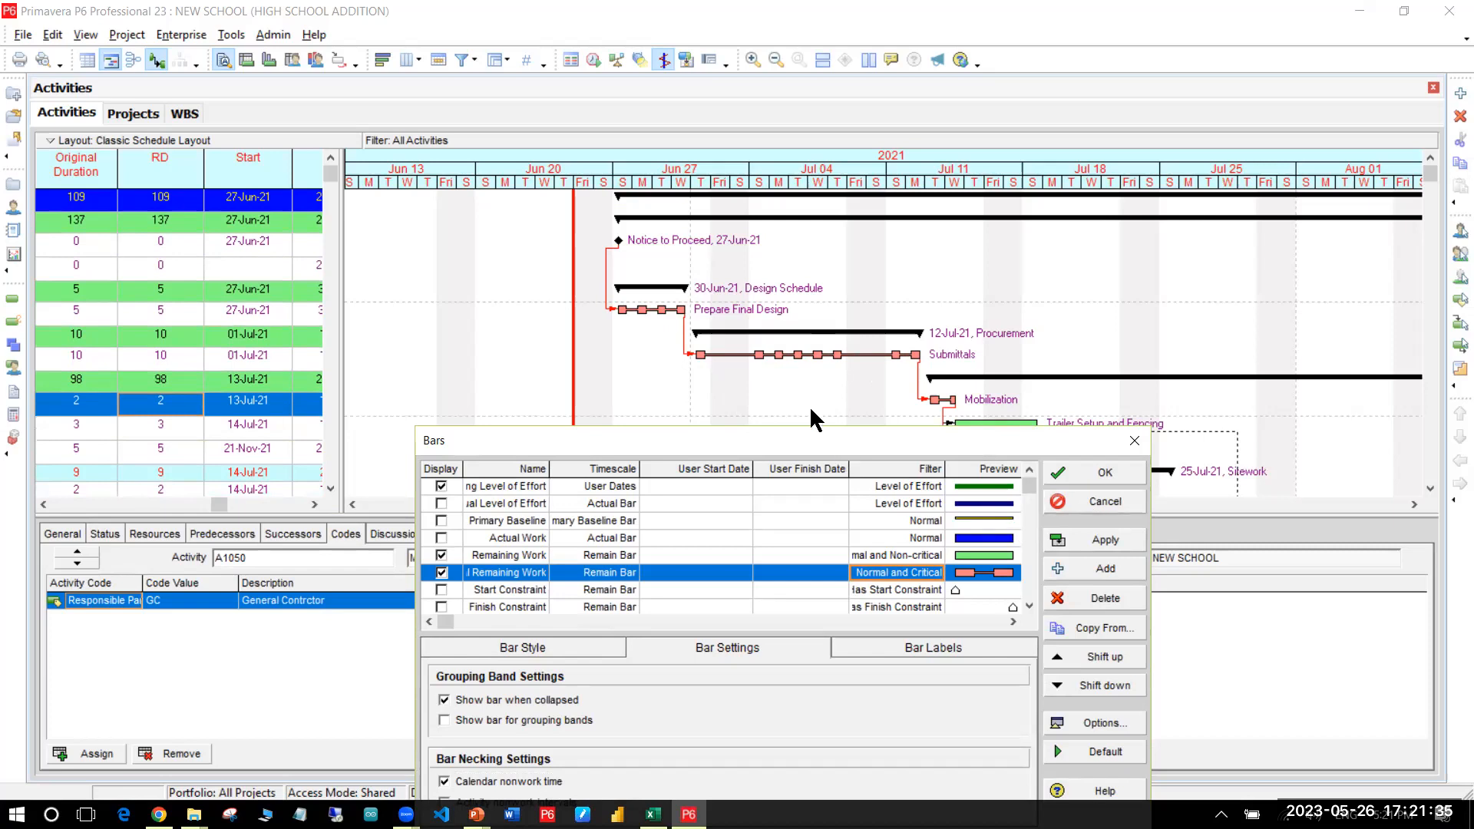
click(559, 639)
click(1128, 393)
Step: Add a blank label entry at the Right position for the Critical Remaining Work bar
click(932, 501)
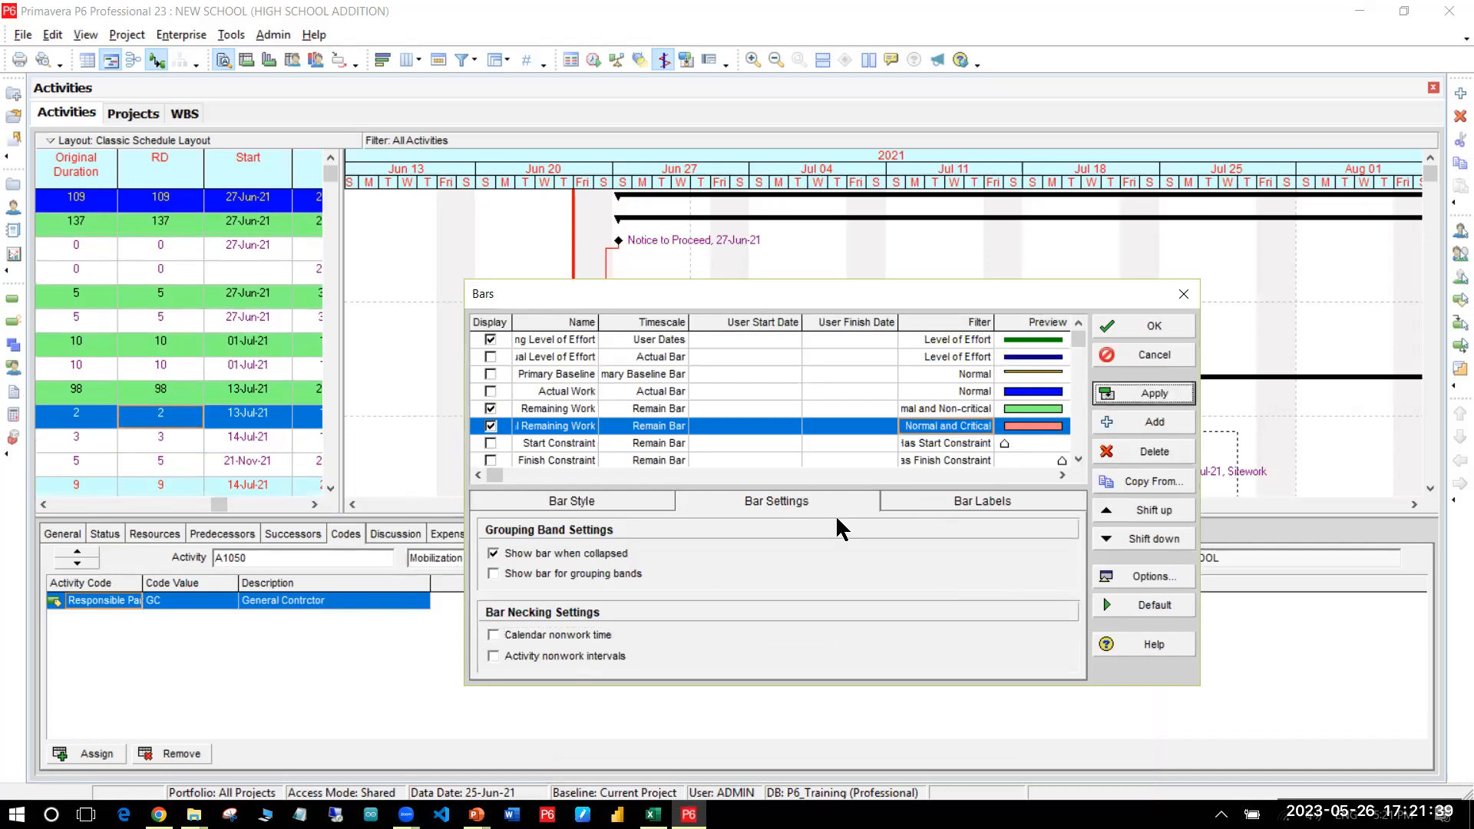
click(500, 665)
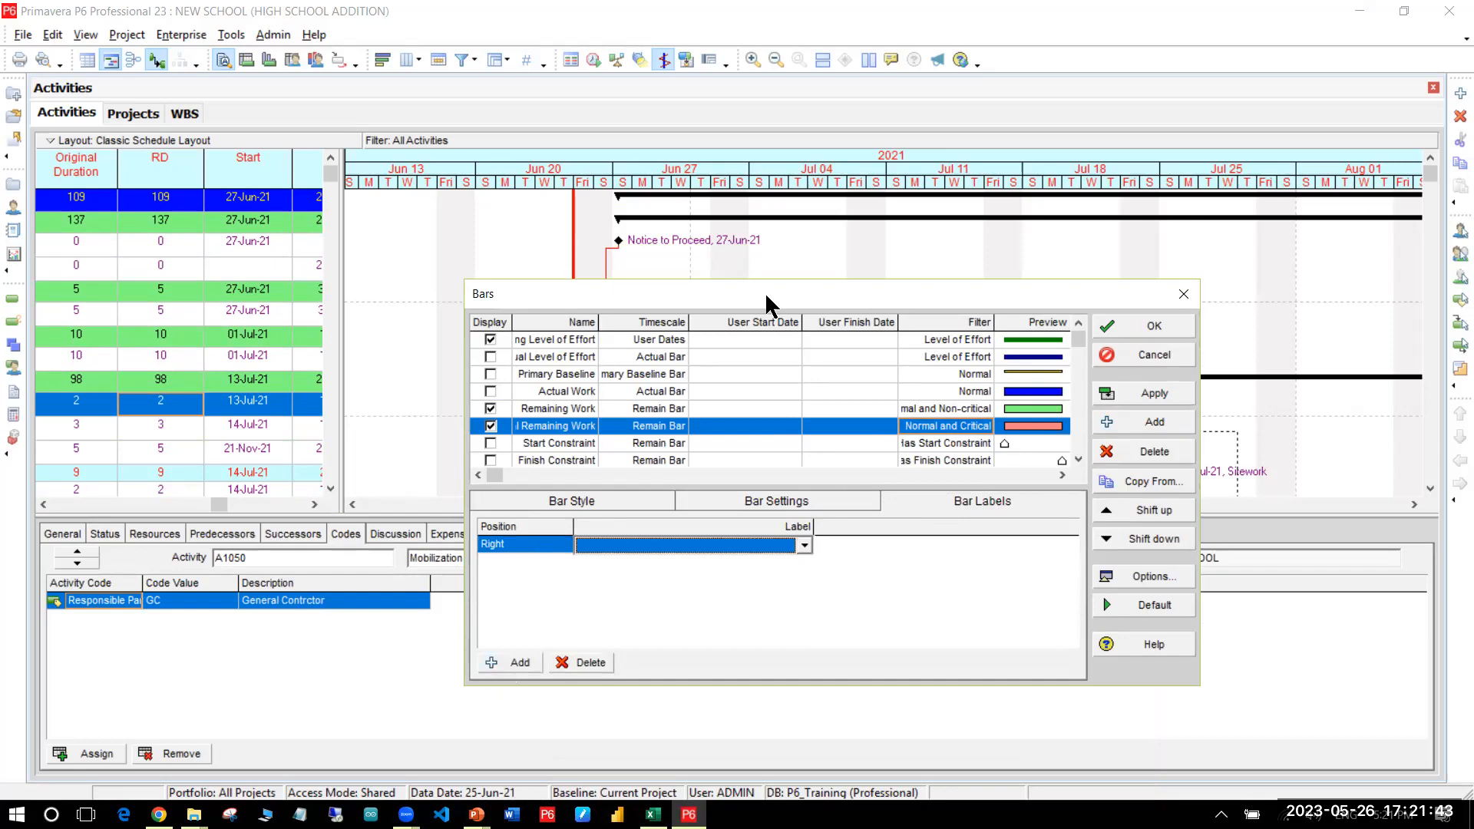
drag(767, 301, 867, 284)
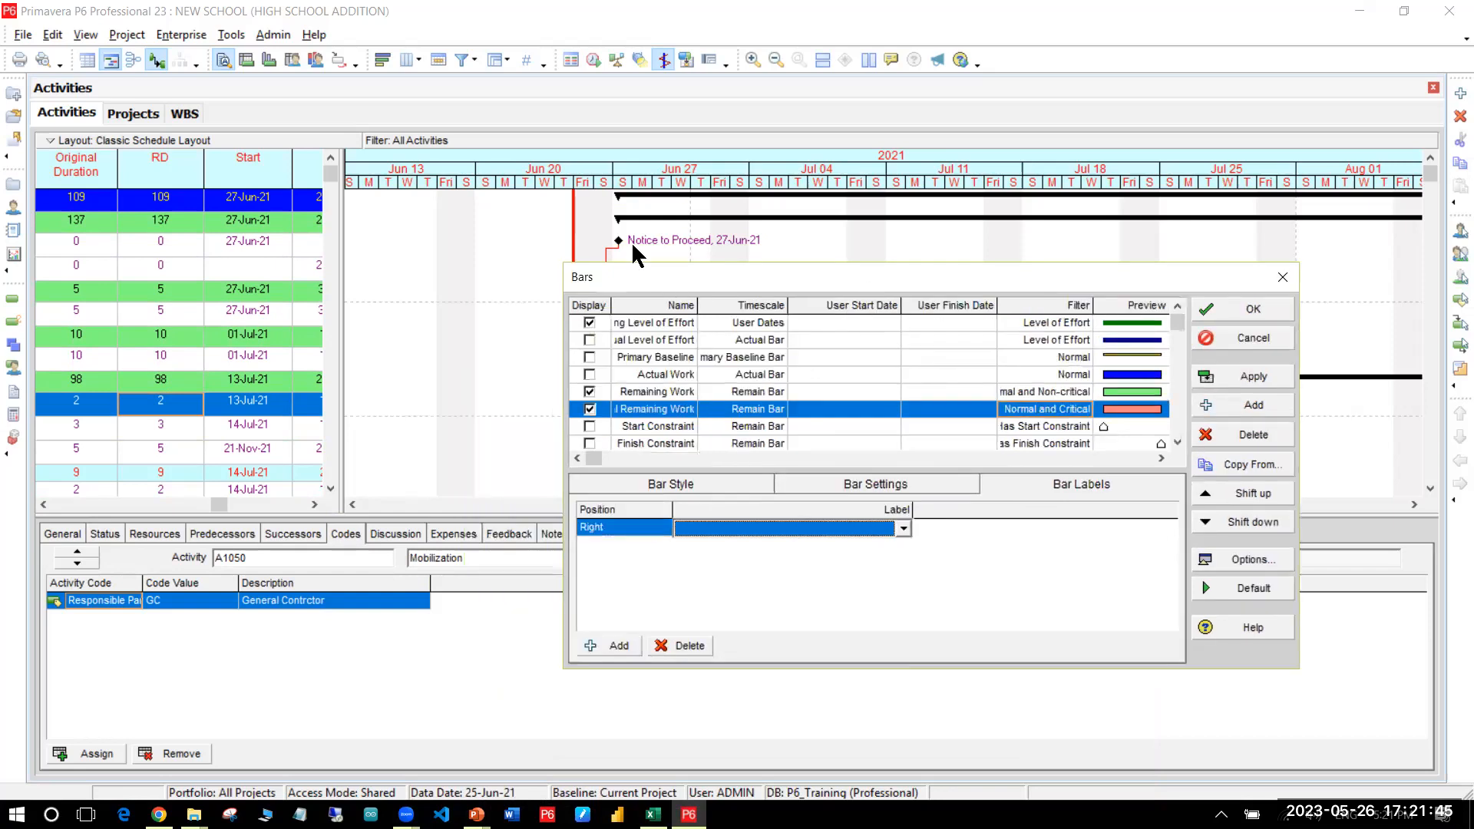
drag(682, 275, 536, 503)
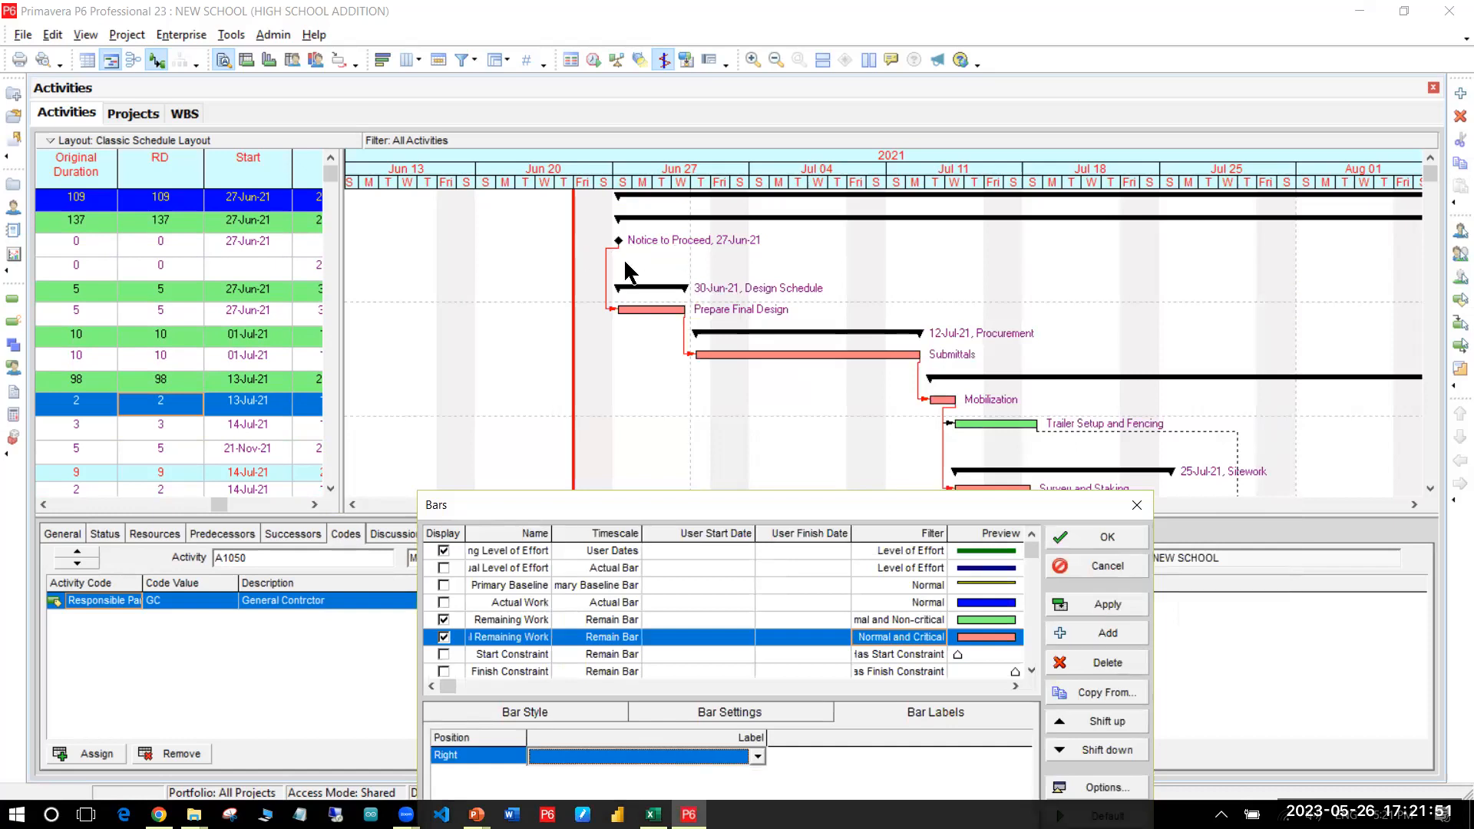
Step: Find the Milestone bar in the list of bars and display its label settings
drag(763, 509, 847, 349)
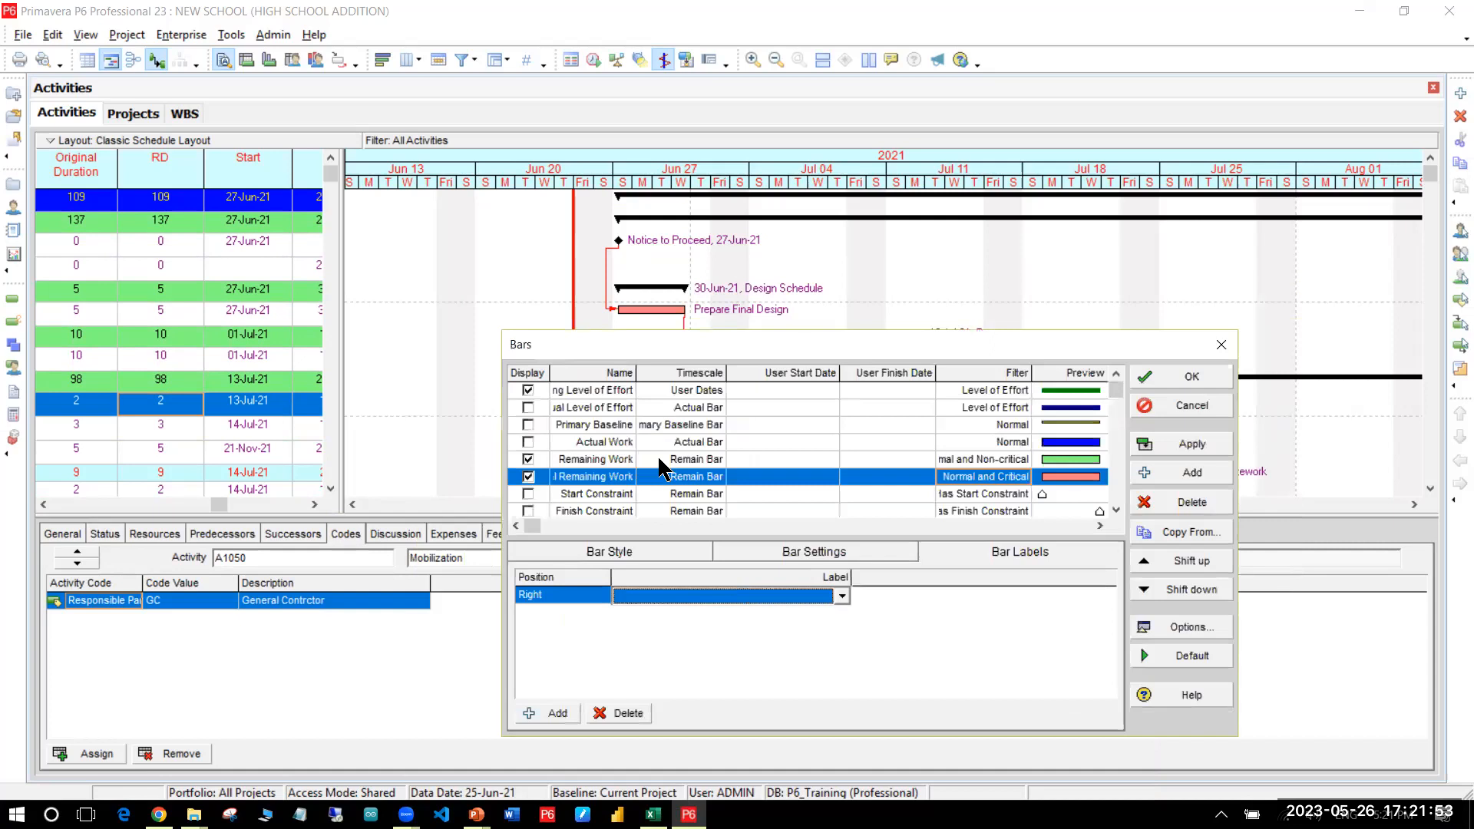
scroll(605, 497, down, 2)
scroll(606, 503, down, 1)
click(590, 459)
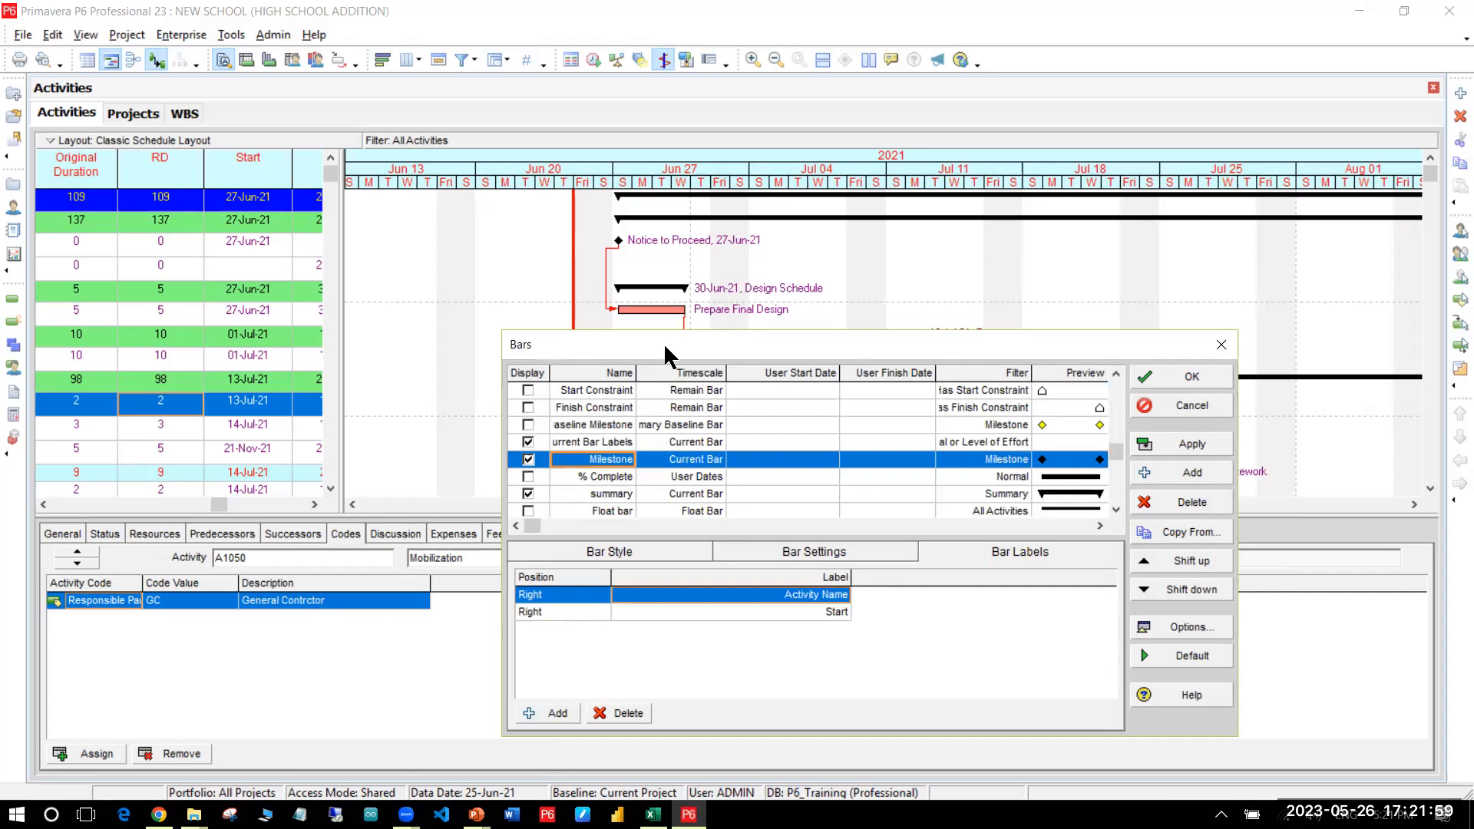
Step: Turn off the Milestone bar's display, apply it to the Gantt chart, and turn the display back on
drag(662, 352, 676, 391)
click(543, 497)
click(1201, 484)
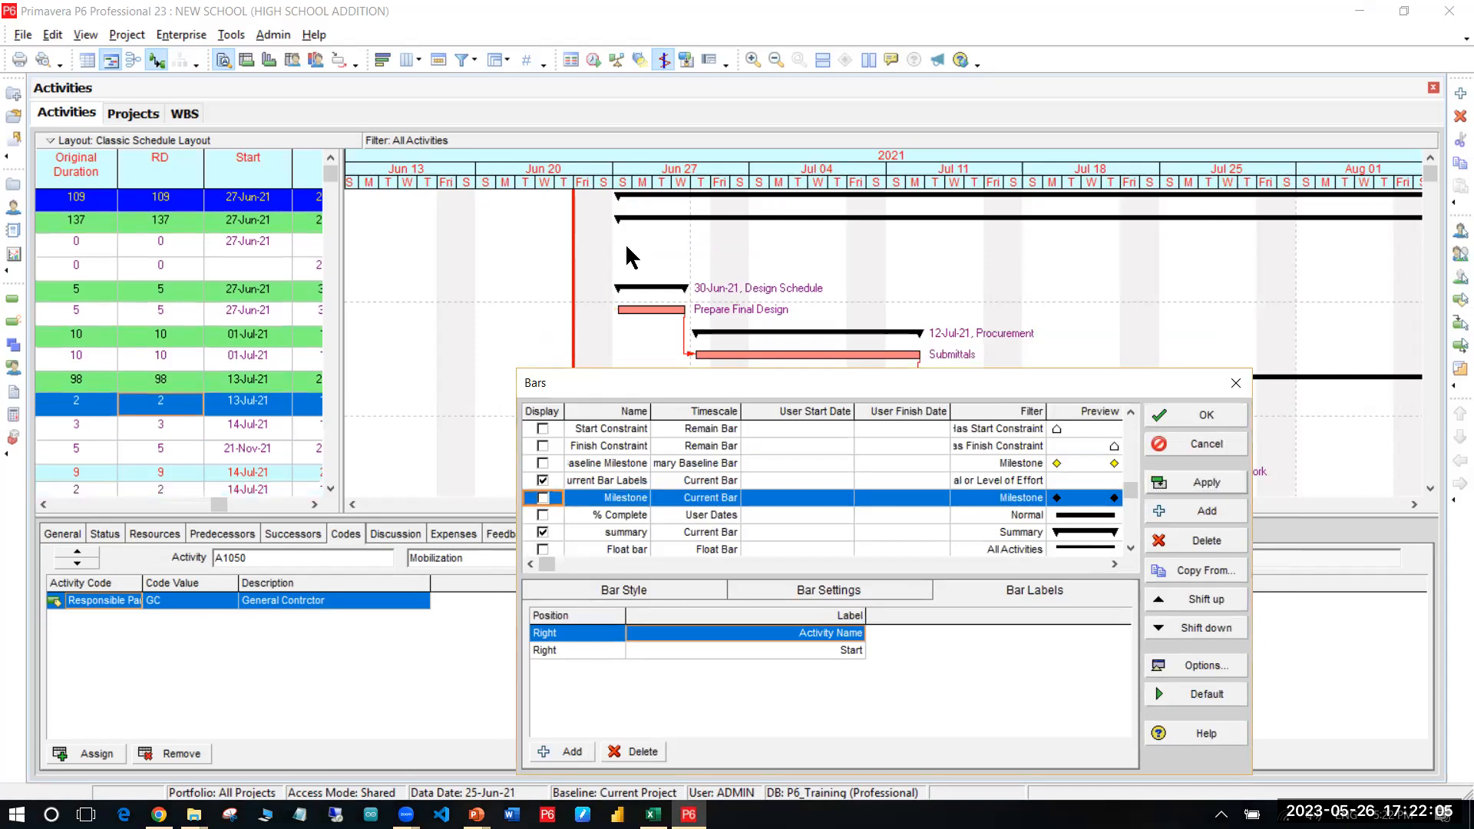
click(543, 498)
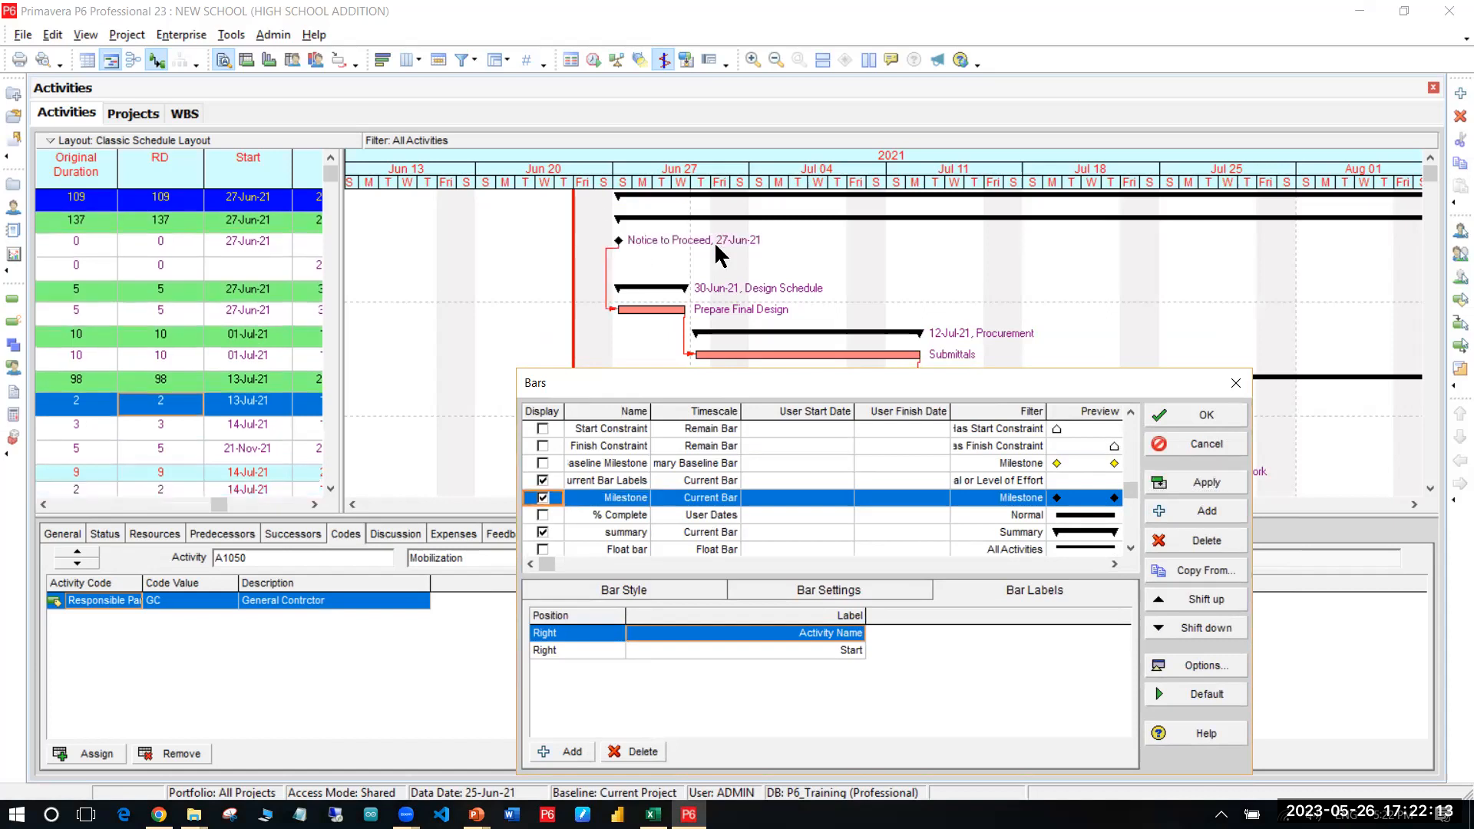
Step: Review the Milestone bar's Activity Name and Start labels and their positions
click(1015, 589)
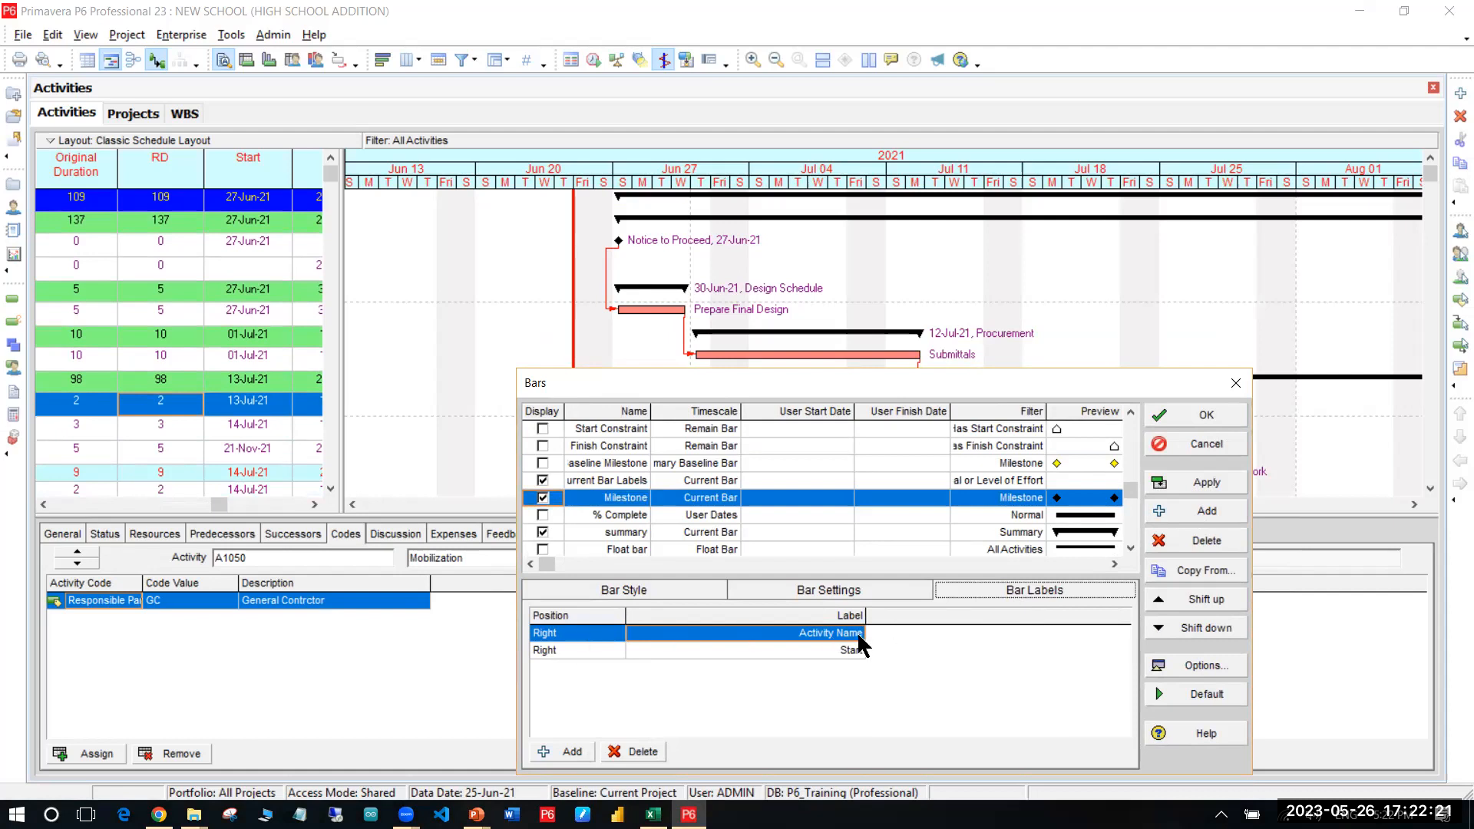
click(572, 651)
click(825, 651)
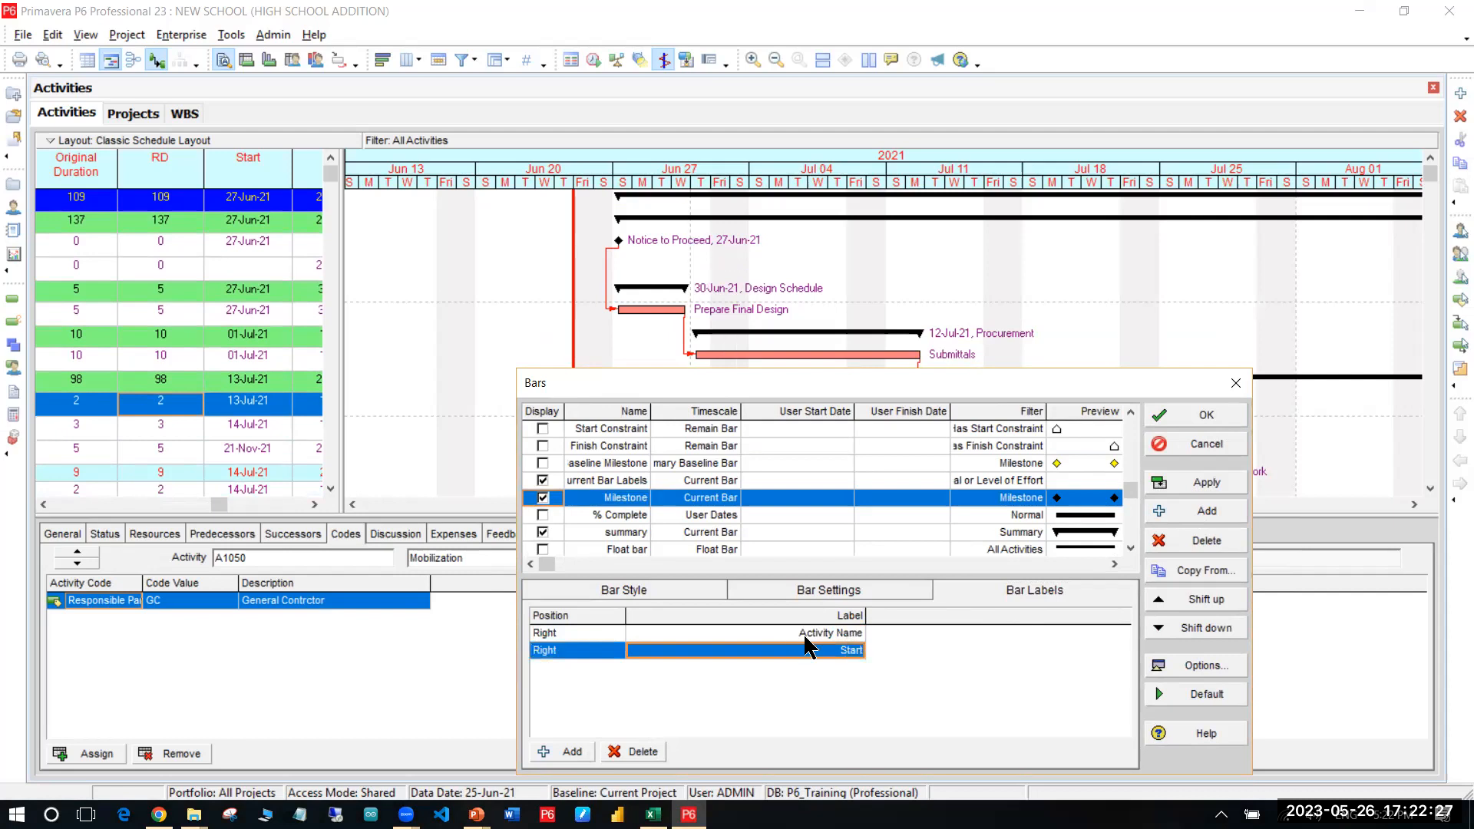
Step: Delete the Start label from the Milestone bar, keeping only Activity Name, and apply the change to the Gantt chart
key(Up)
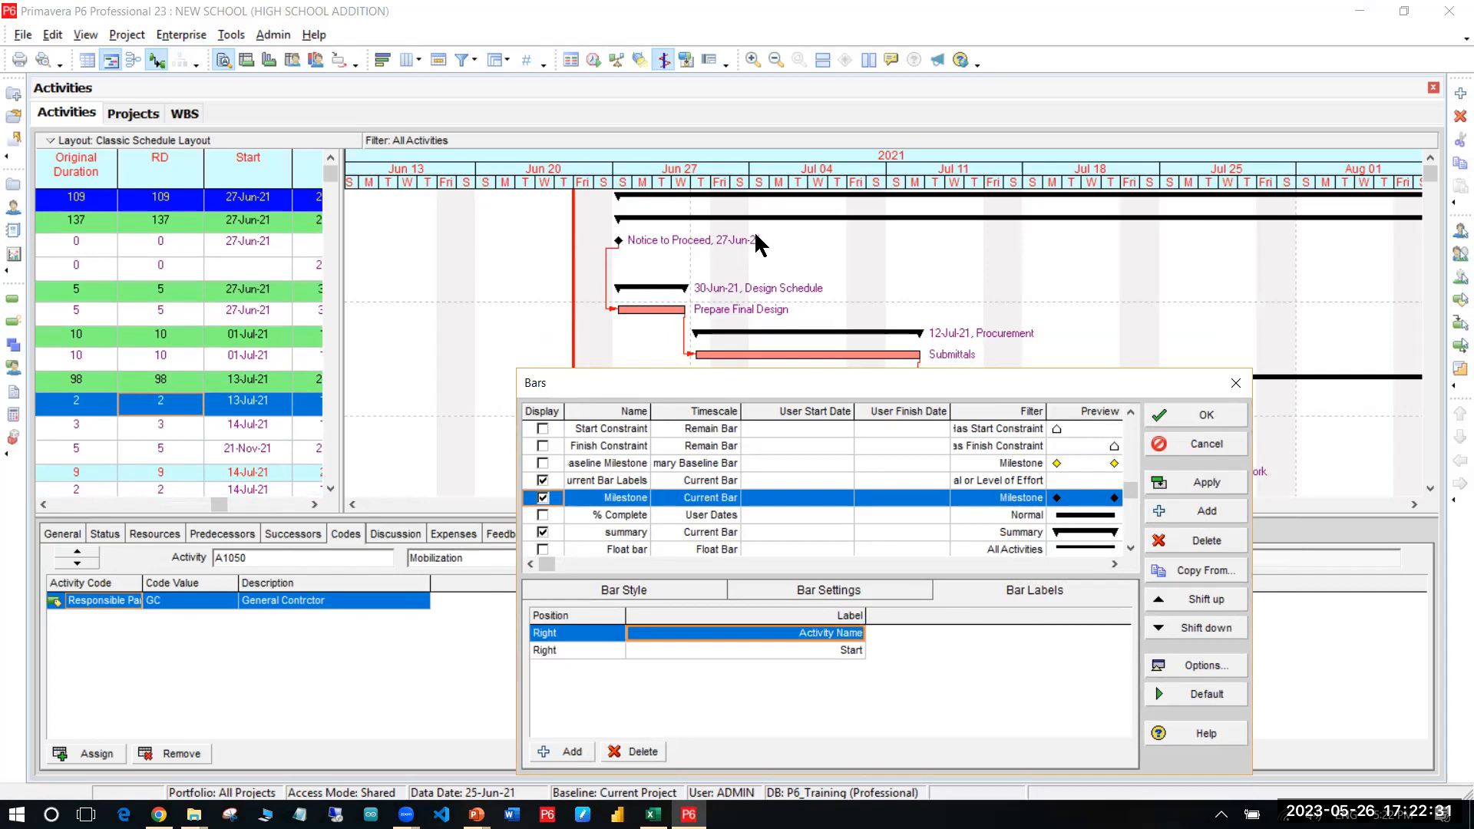
click(844, 650)
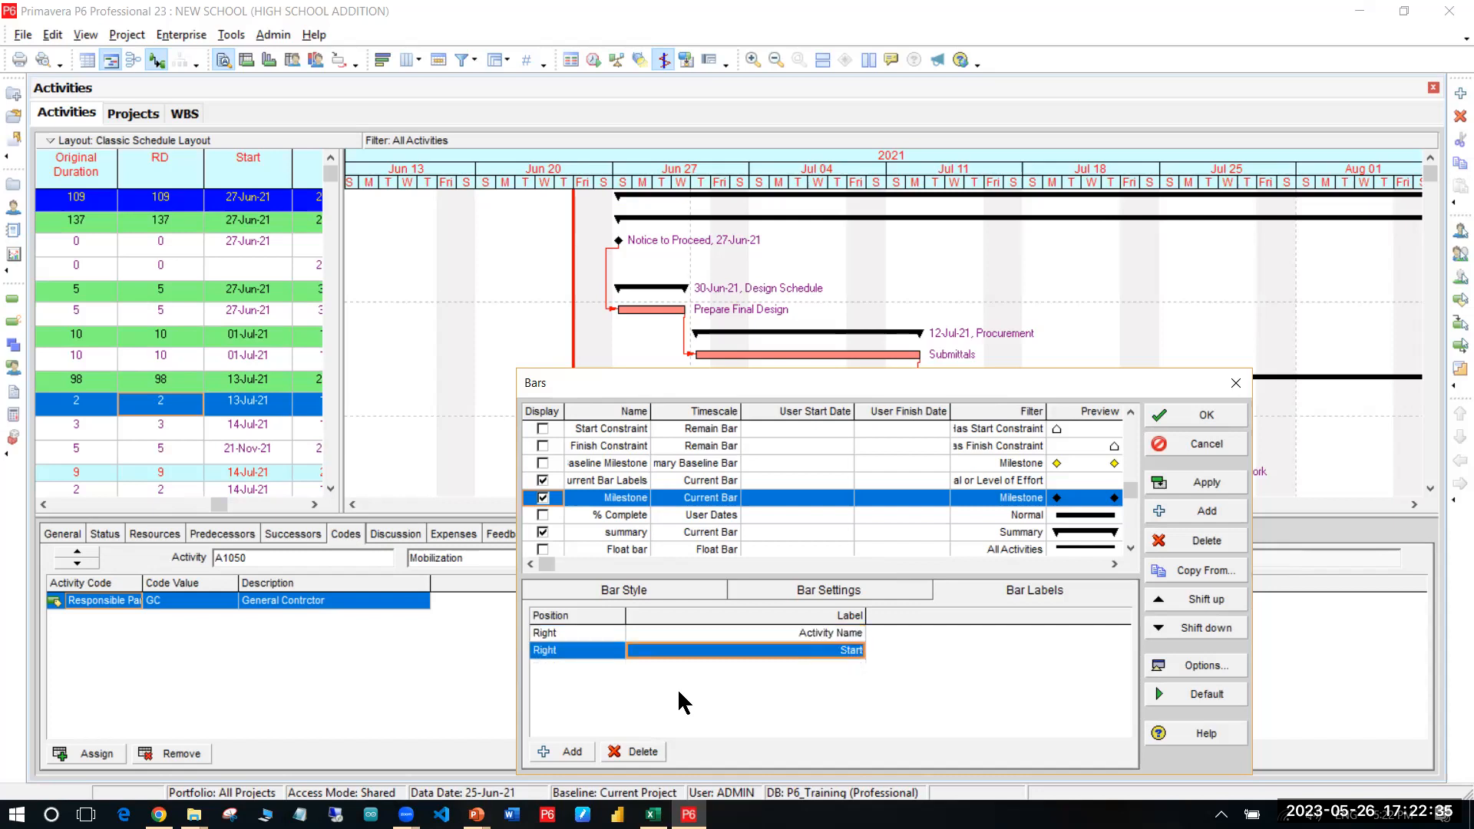
click(642, 753)
click(1188, 483)
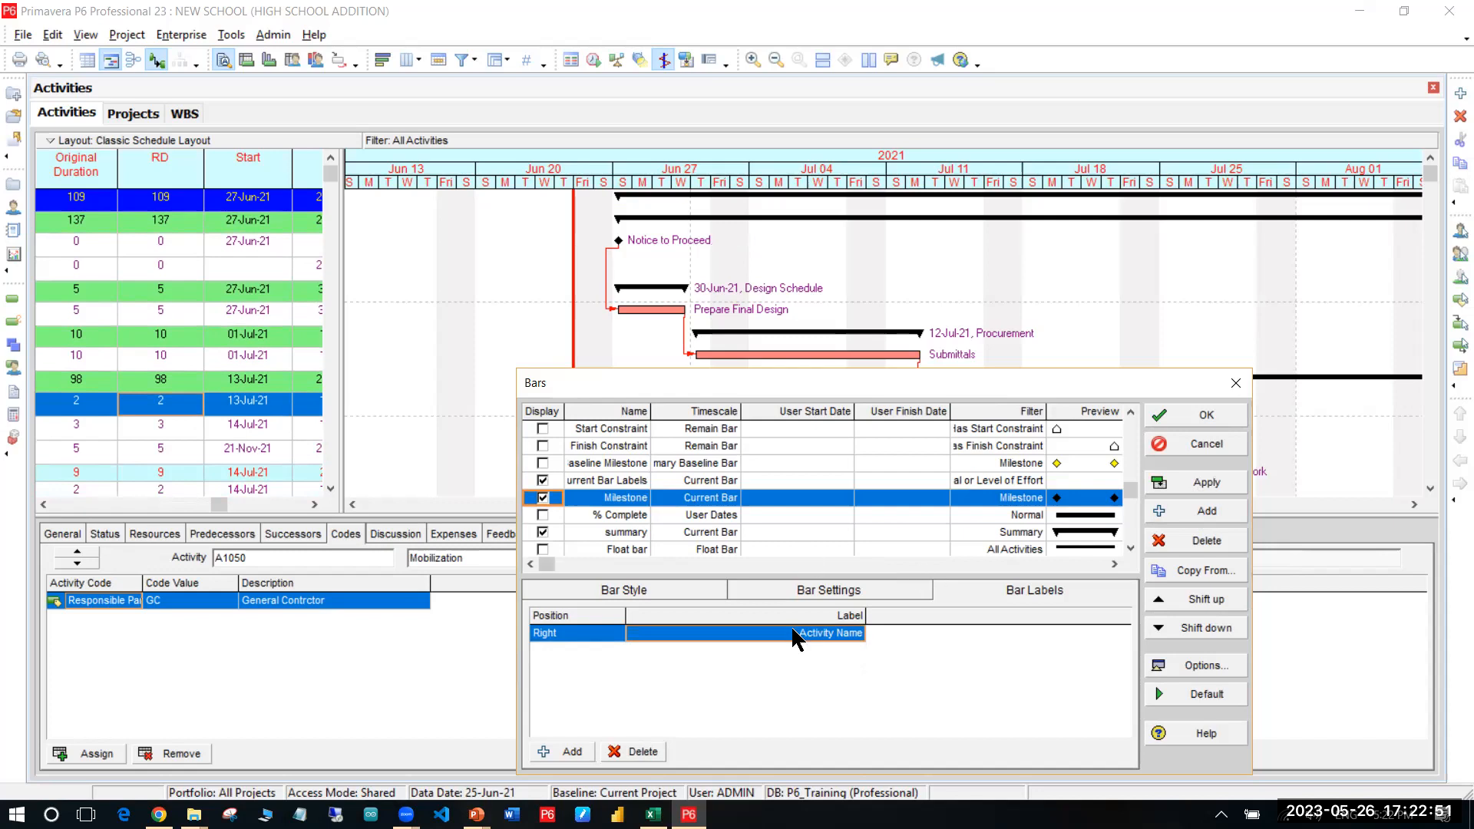
Step: Set the Milestone bar's start and end shapes to a circle in its bar style
click(640, 588)
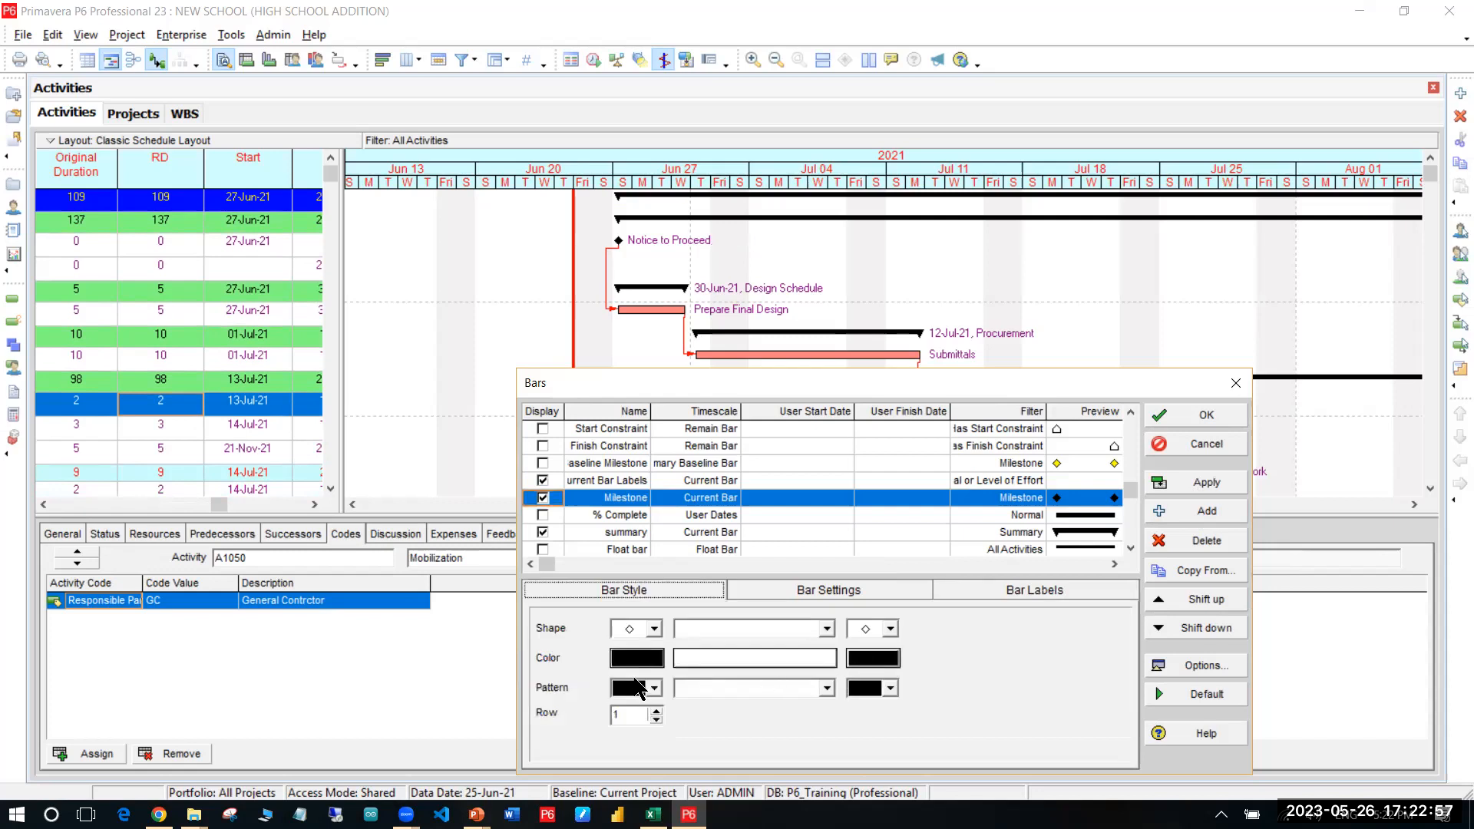
click(655, 629)
scroll(637, 714, down, 3)
scroll(634, 716, up, 2)
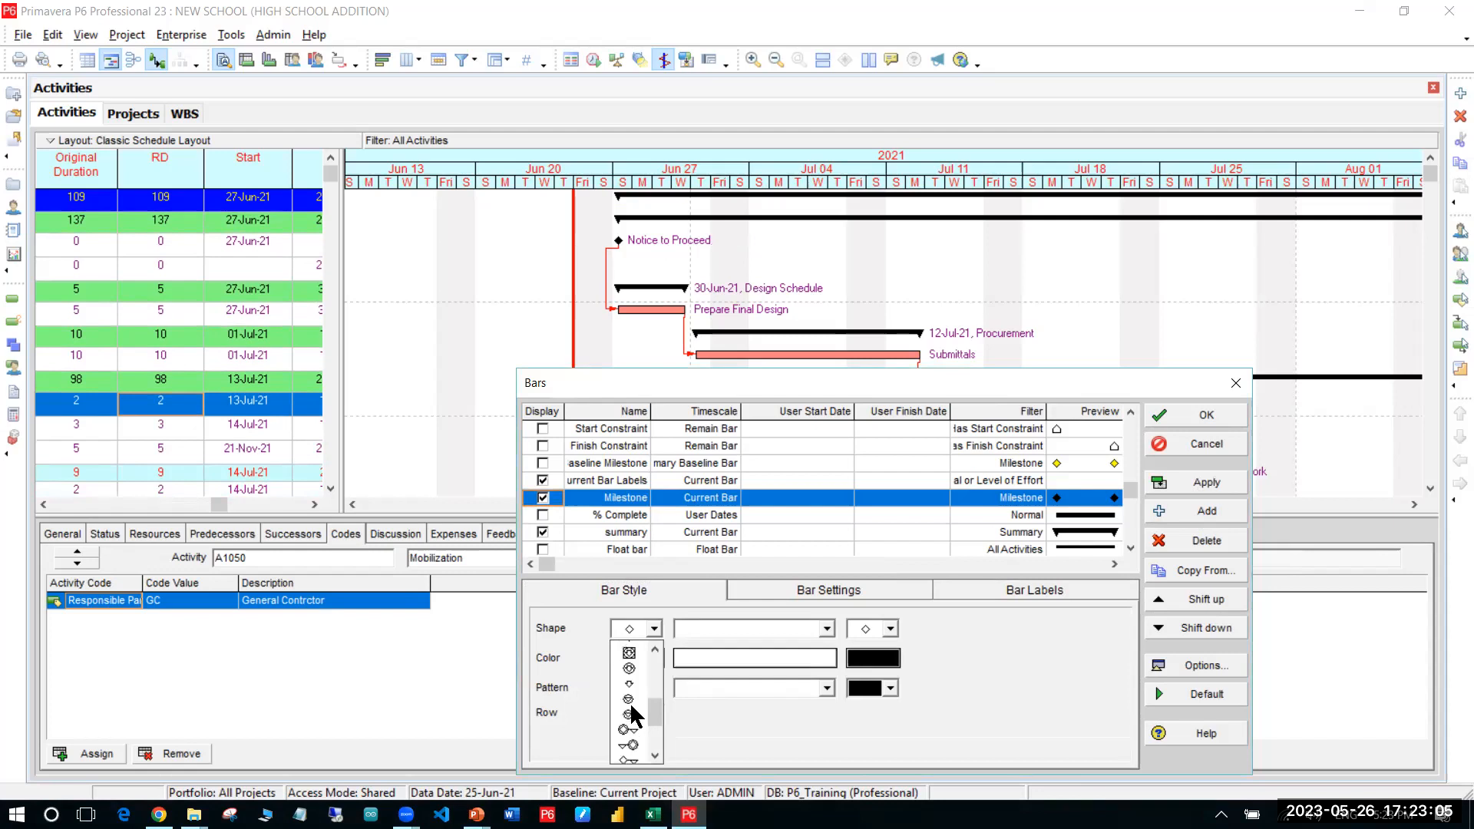
scroll(653, 717, up, 3)
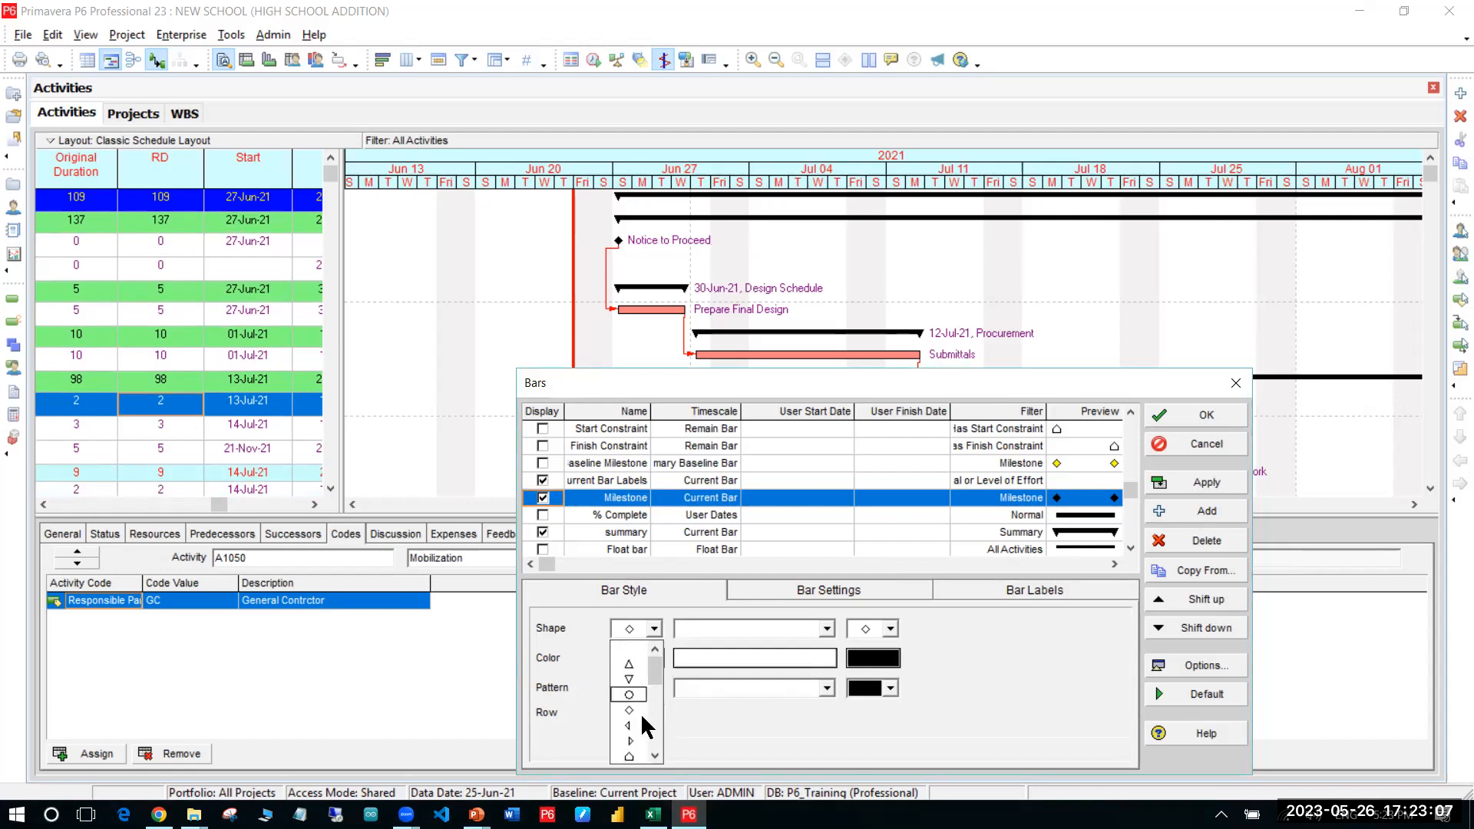
click(637, 696)
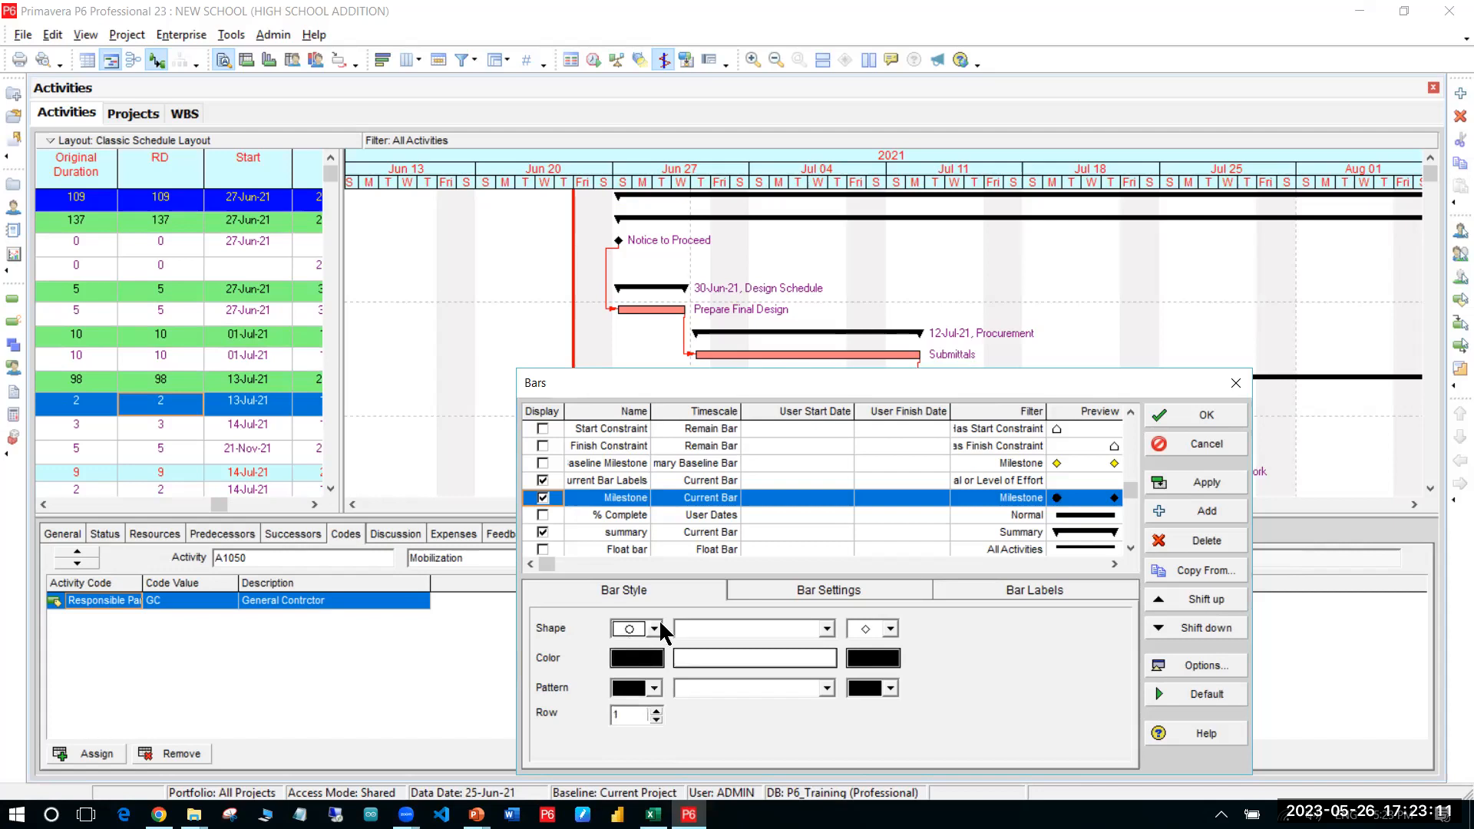
click(878, 628)
scroll(872, 691, up, 1)
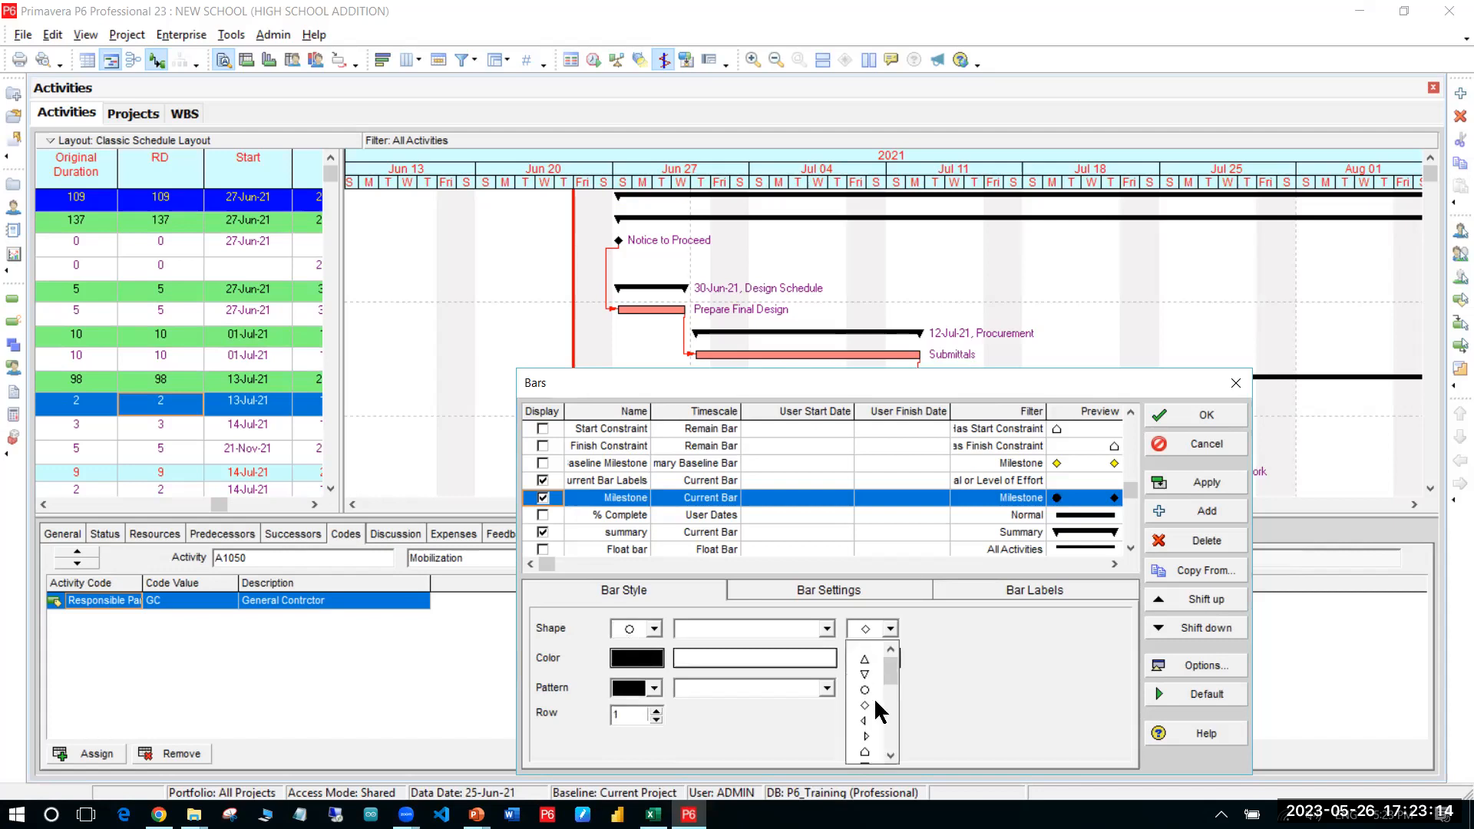
Step: Color the Milestone bar's start and end shapes red and apply the change to the Gantt chart
click(661, 657)
click(645, 659)
click(648, 252)
click(681, 465)
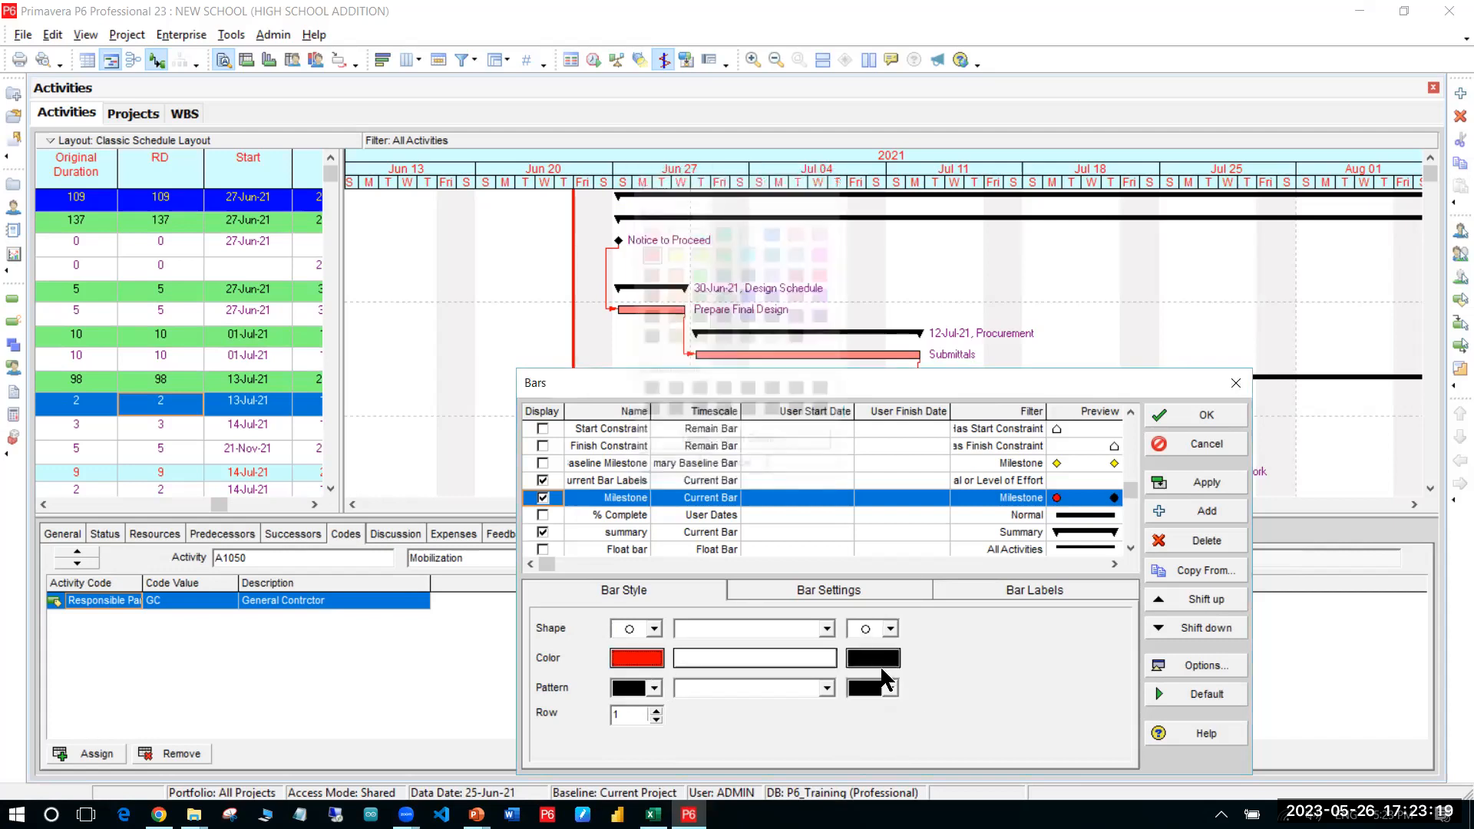
click(873, 659)
click(650, 253)
click(666, 468)
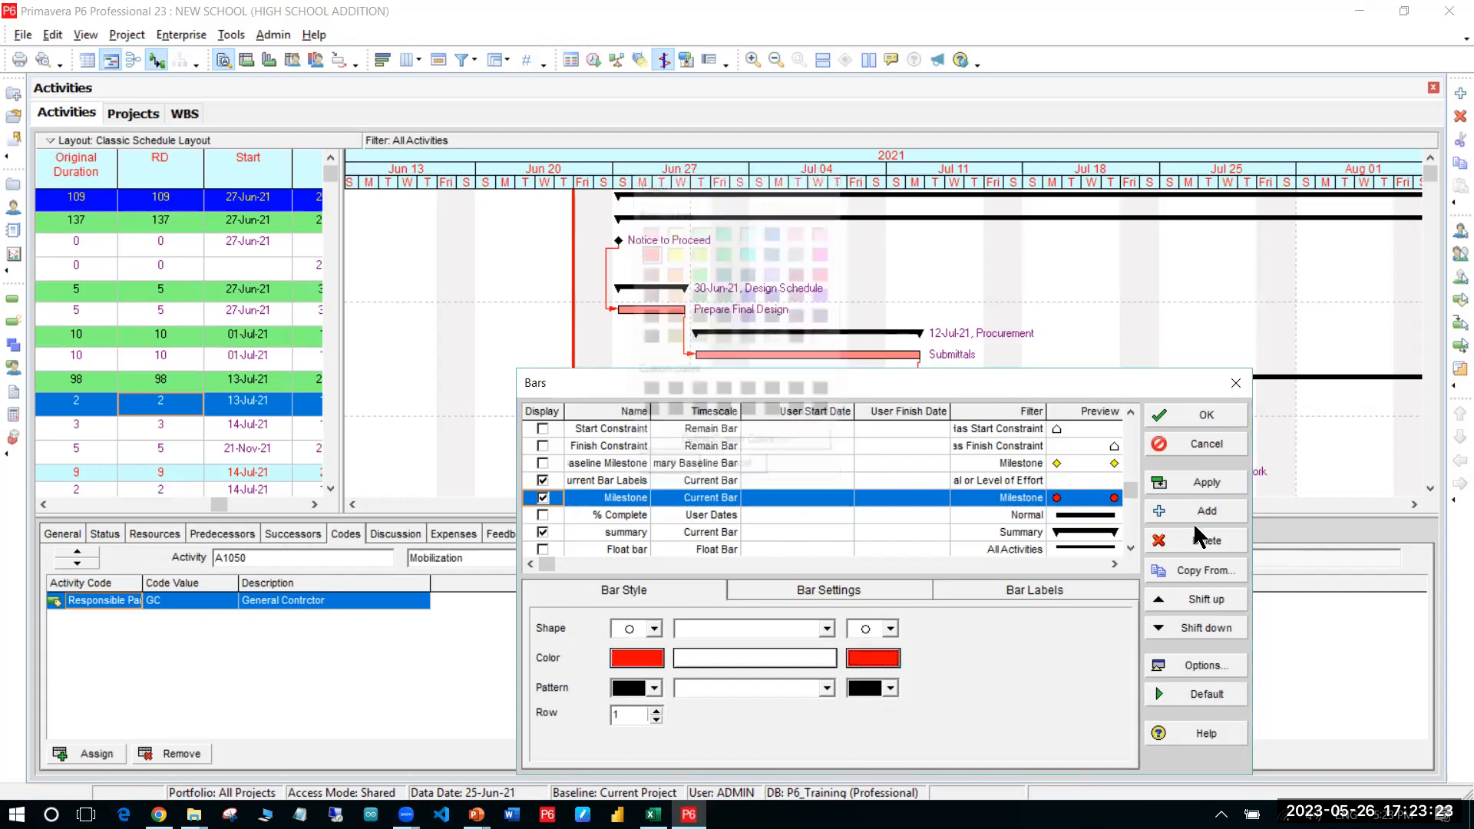
click(1182, 480)
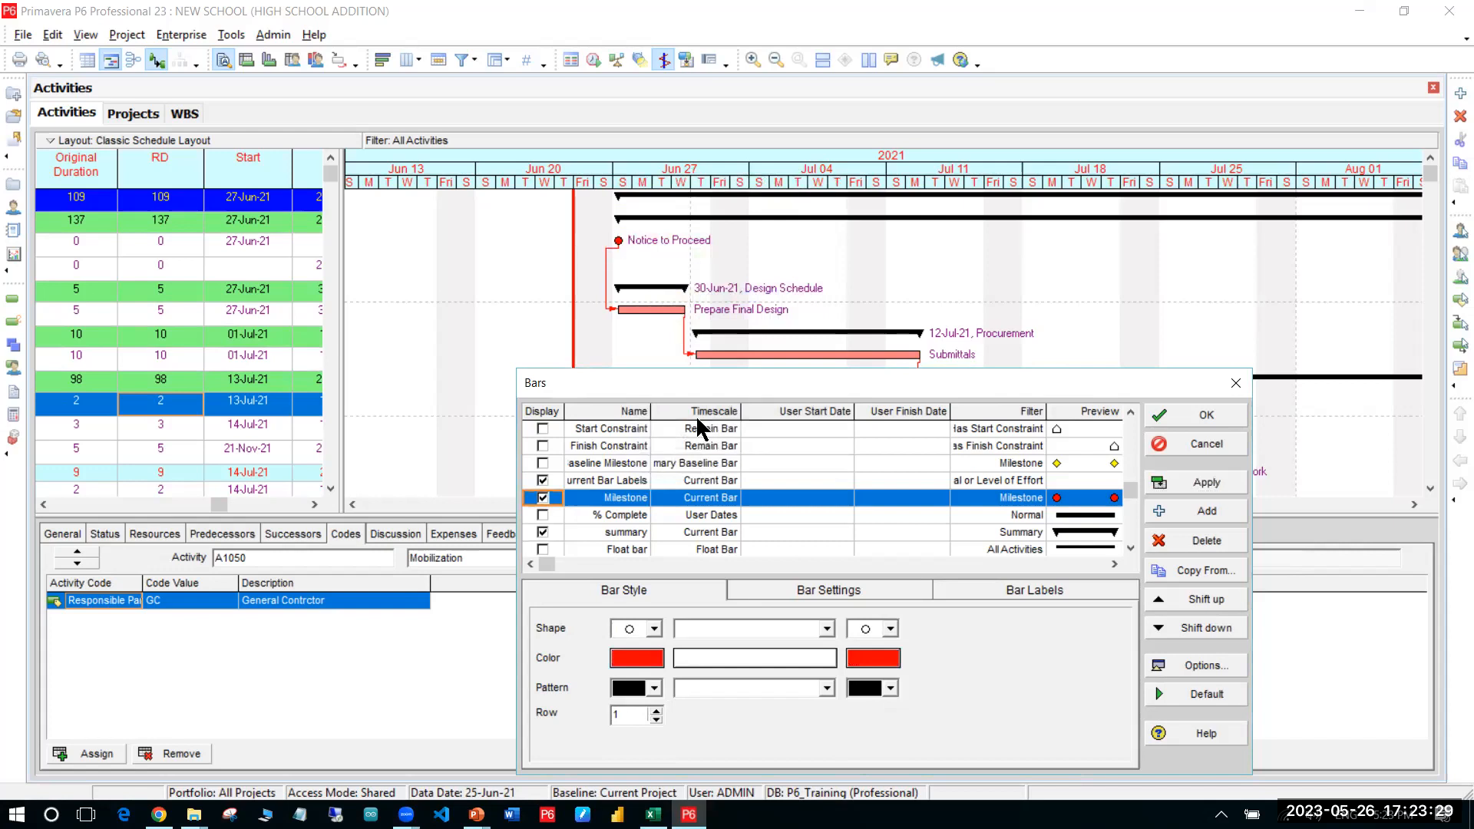
Step: Change the Milestone bar's end shape color to blue and apply it to the Gantt chart
click(872, 658)
click(748, 294)
click(668, 467)
click(1194, 485)
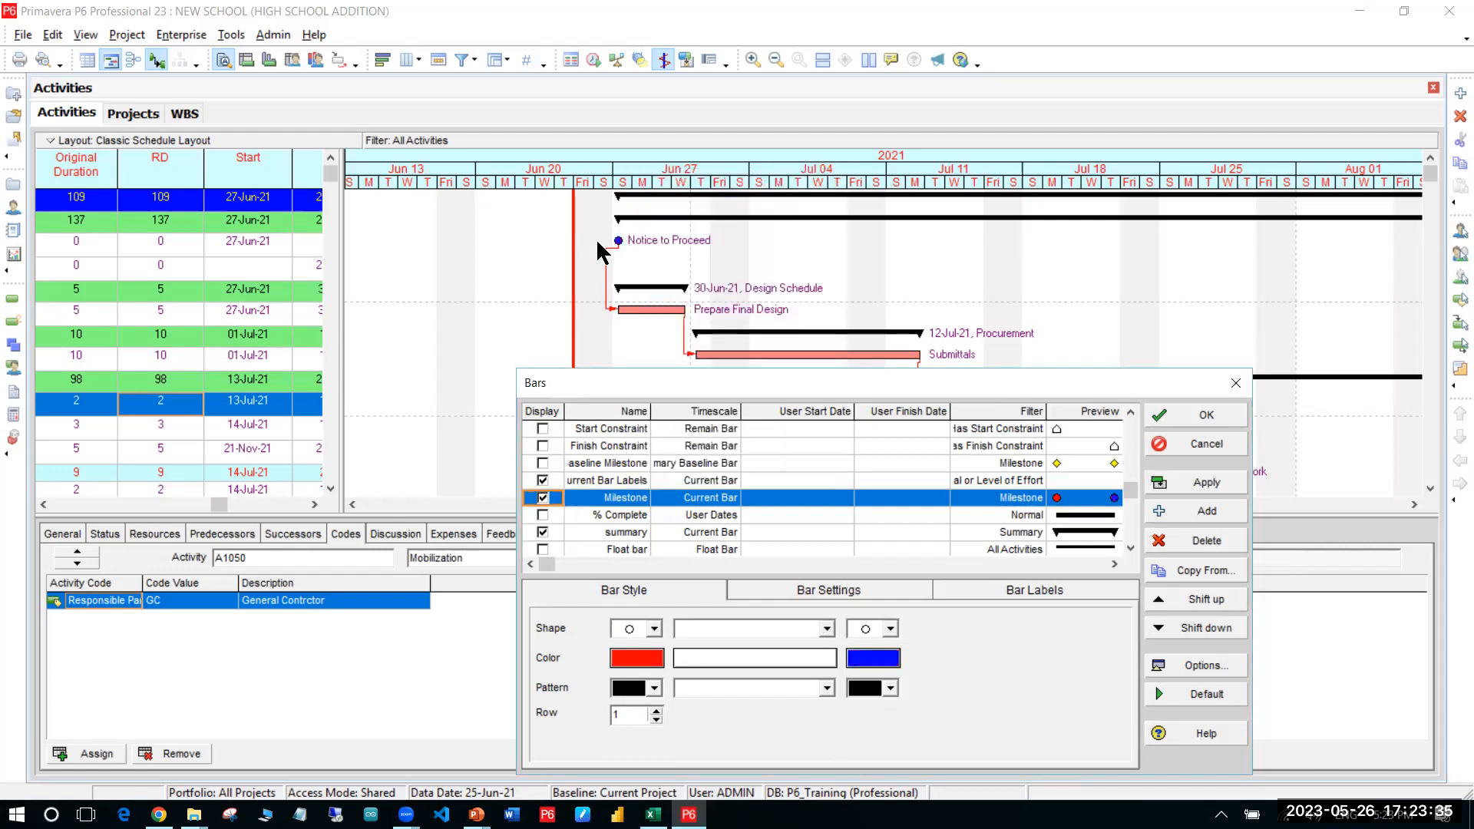
Step: Find the summary bar in the list, check which labels it uses, and accept the bar settings
click(1057, 585)
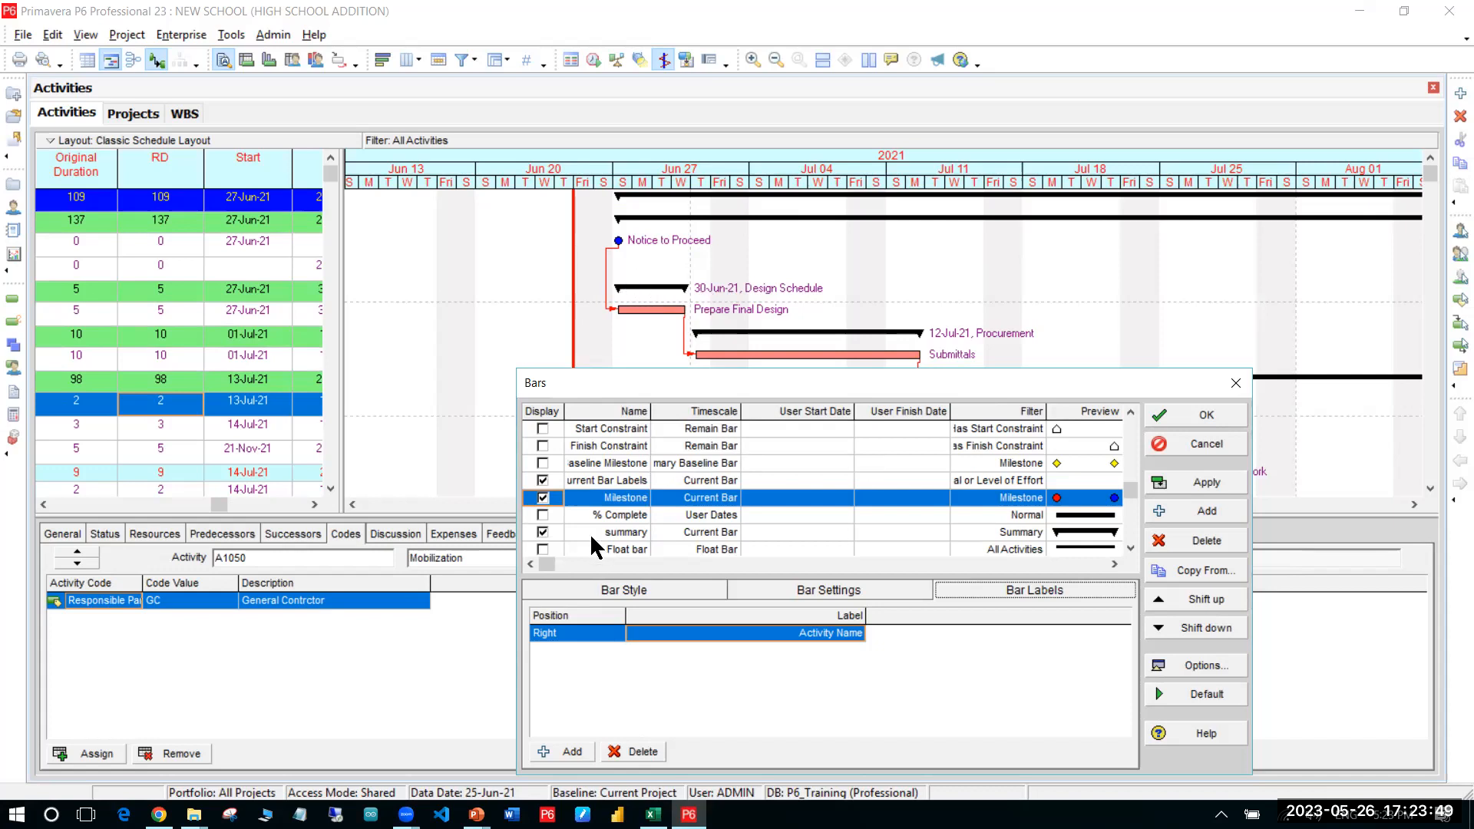
scroll(606, 535, up, 2)
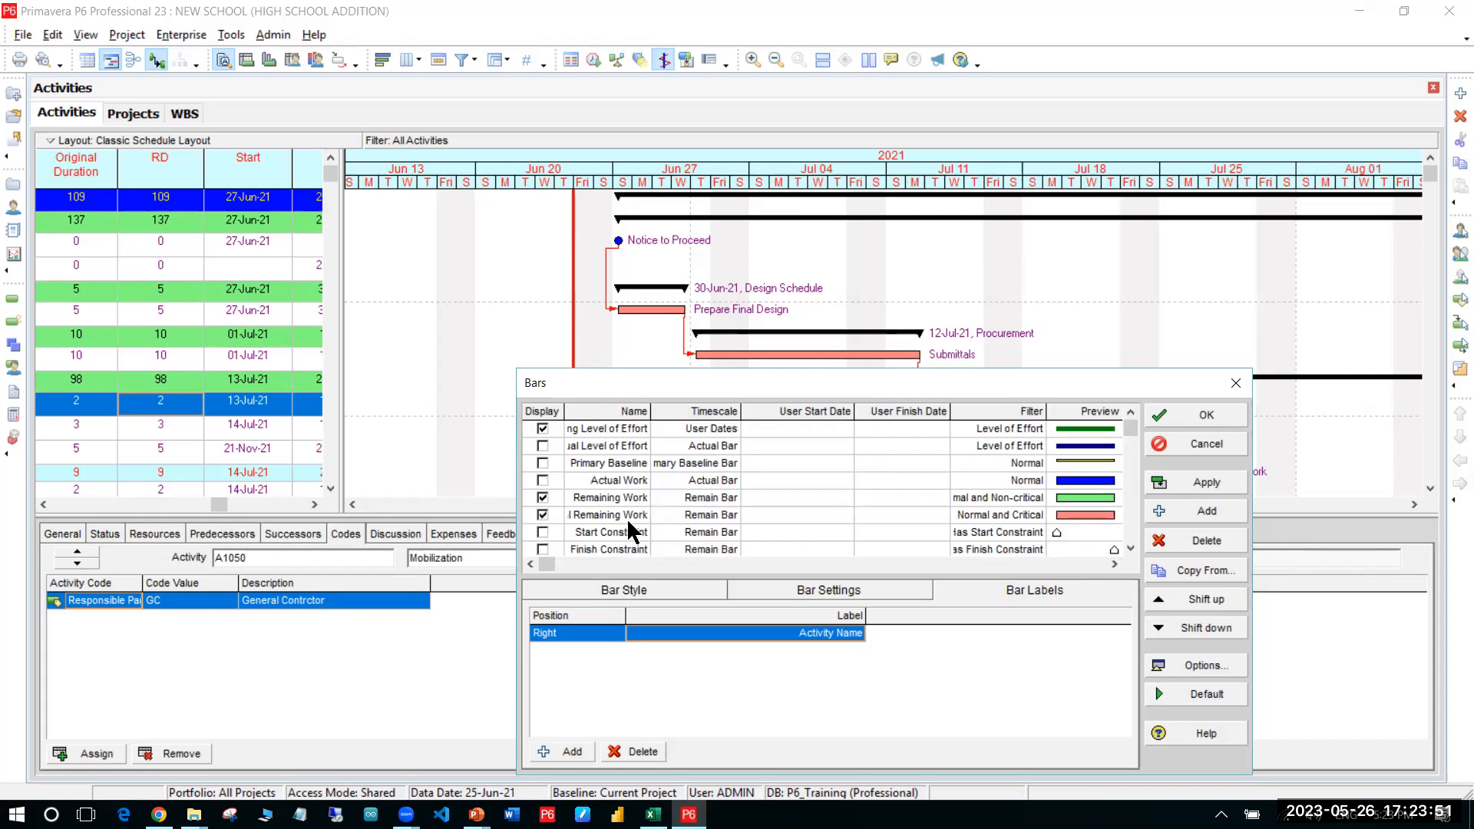
scroll(631, 530, down, 1)
scroll(631, 531, down, 1)
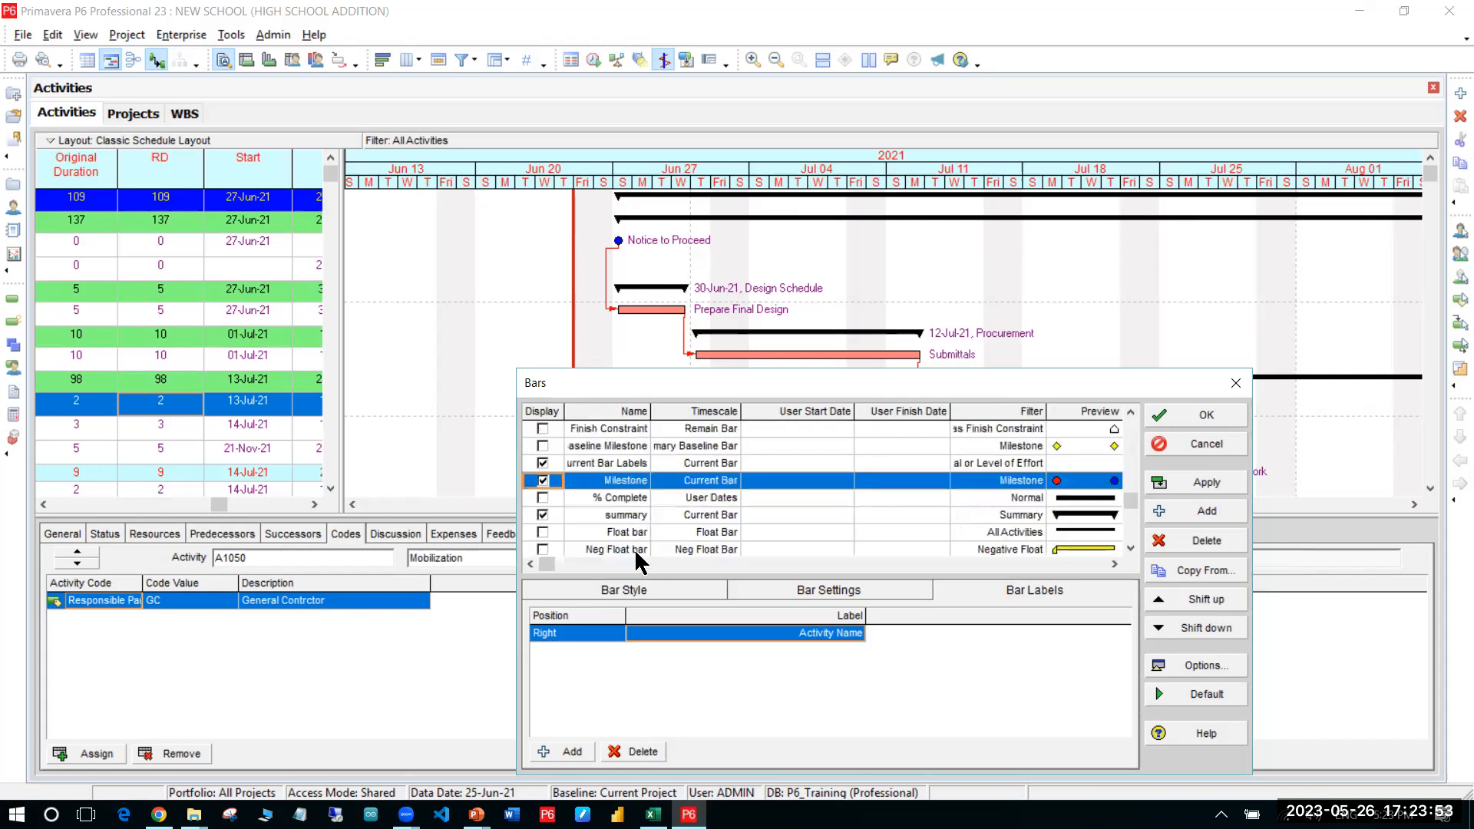
scroll(627, 538, down, 1)
click(612, 500)
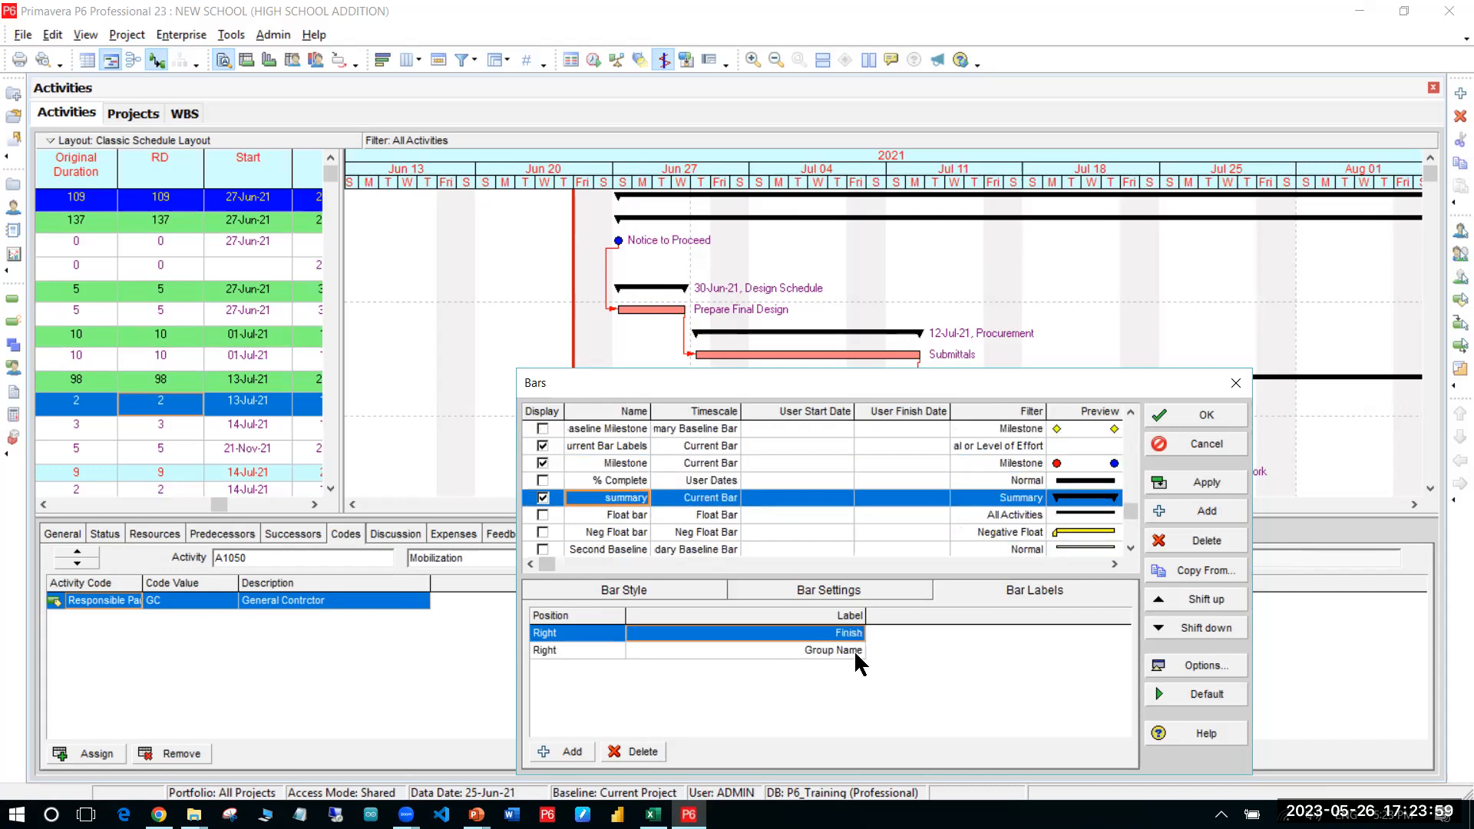
click(1209, 416)
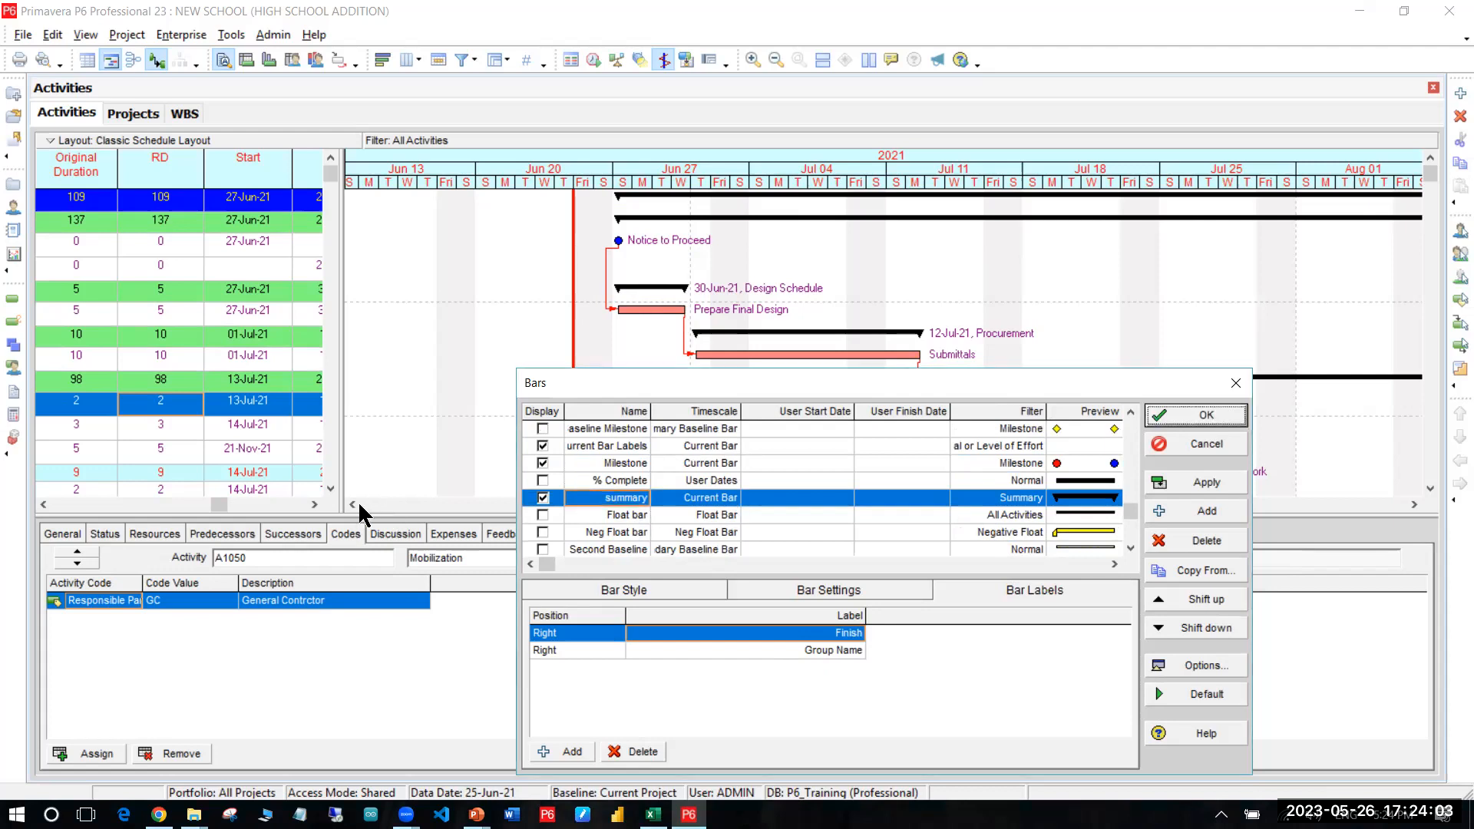
Step: Widen the activity table through the Finish column, and select the Design Schedule, Procurement and Construction bands in turn
drag(400, 403, 629, 402)
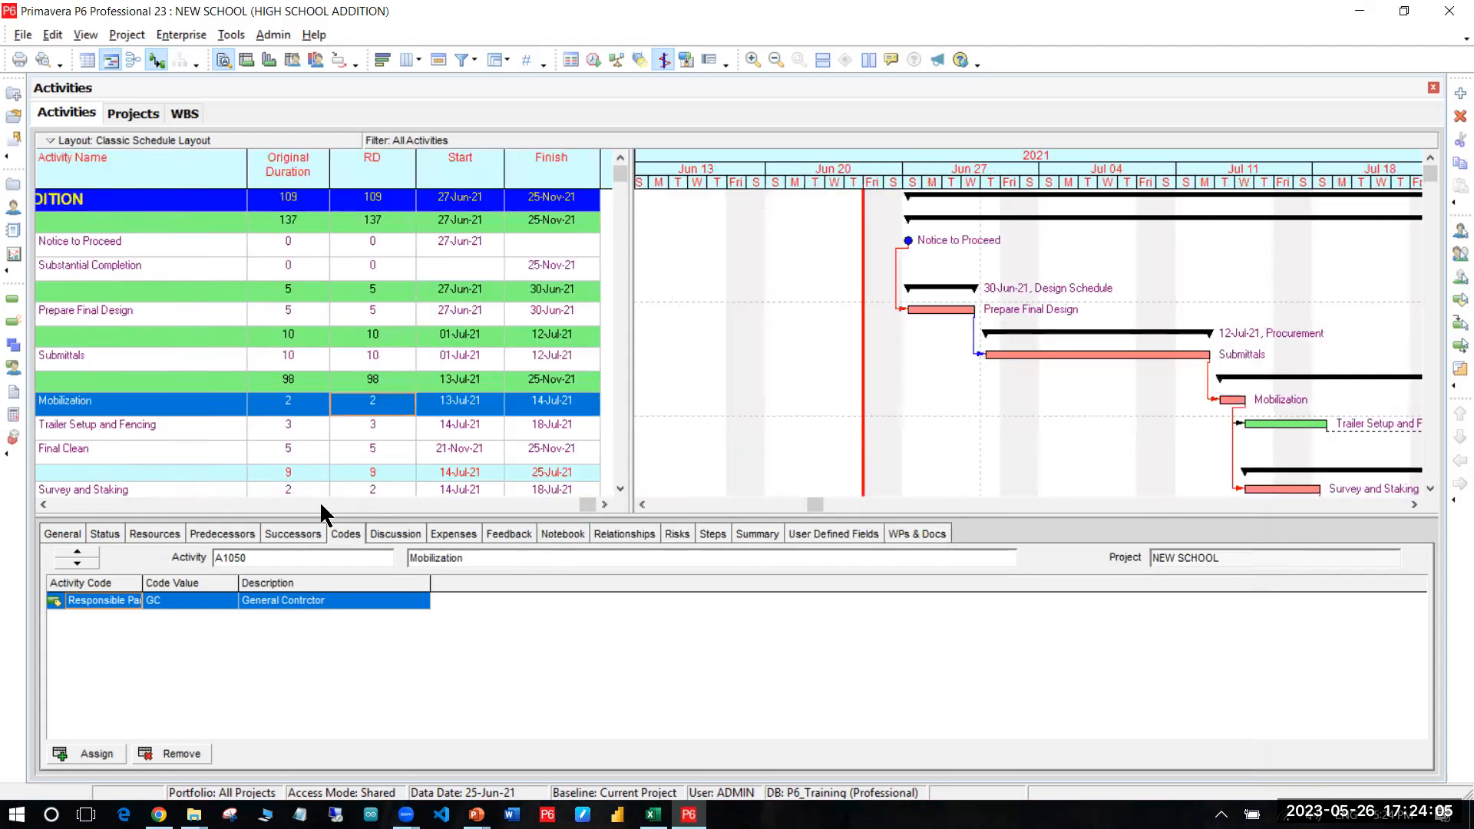
click(241, 504)
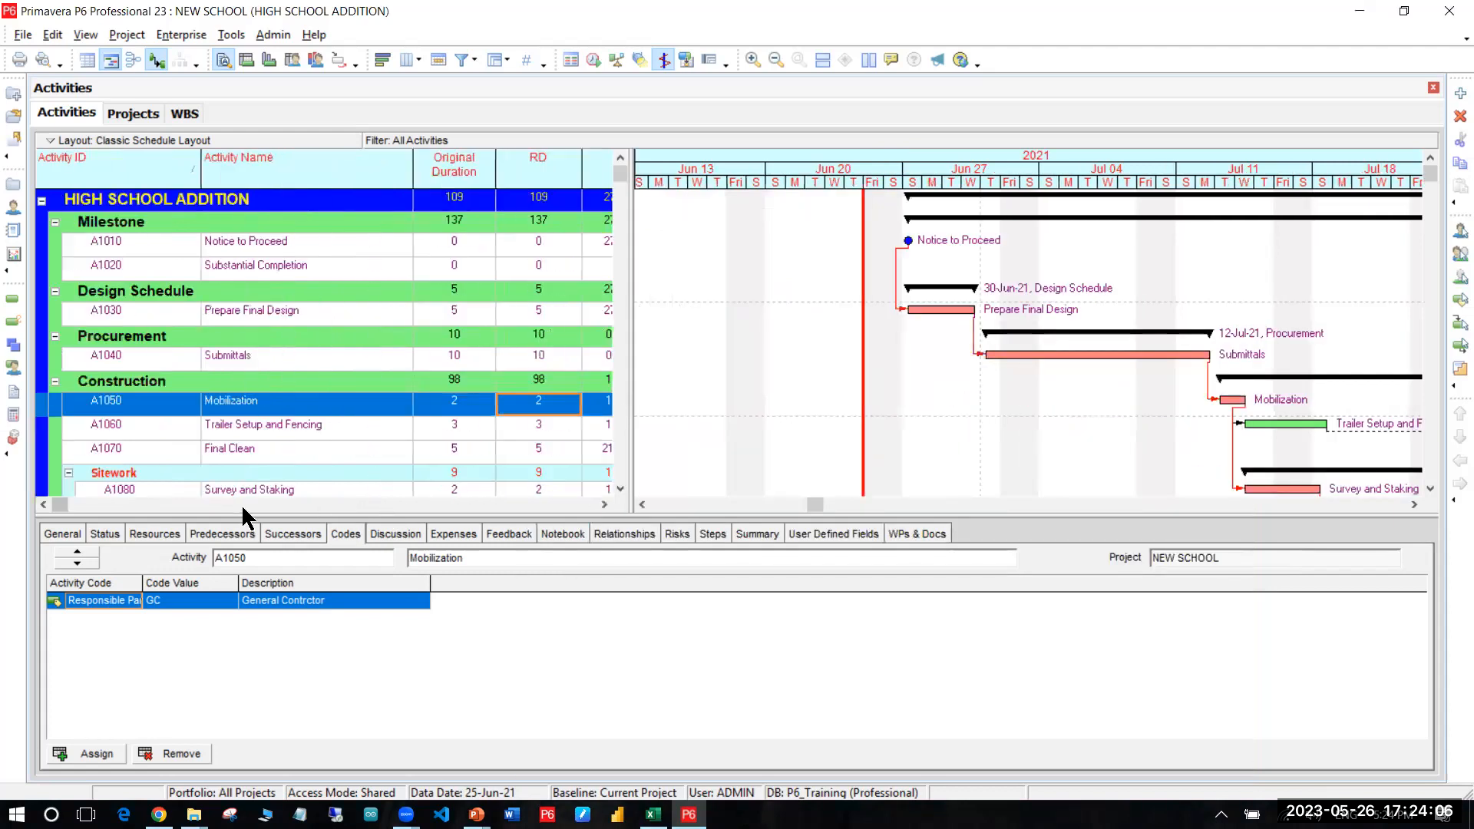
click(338, 306)
click(257, 293)
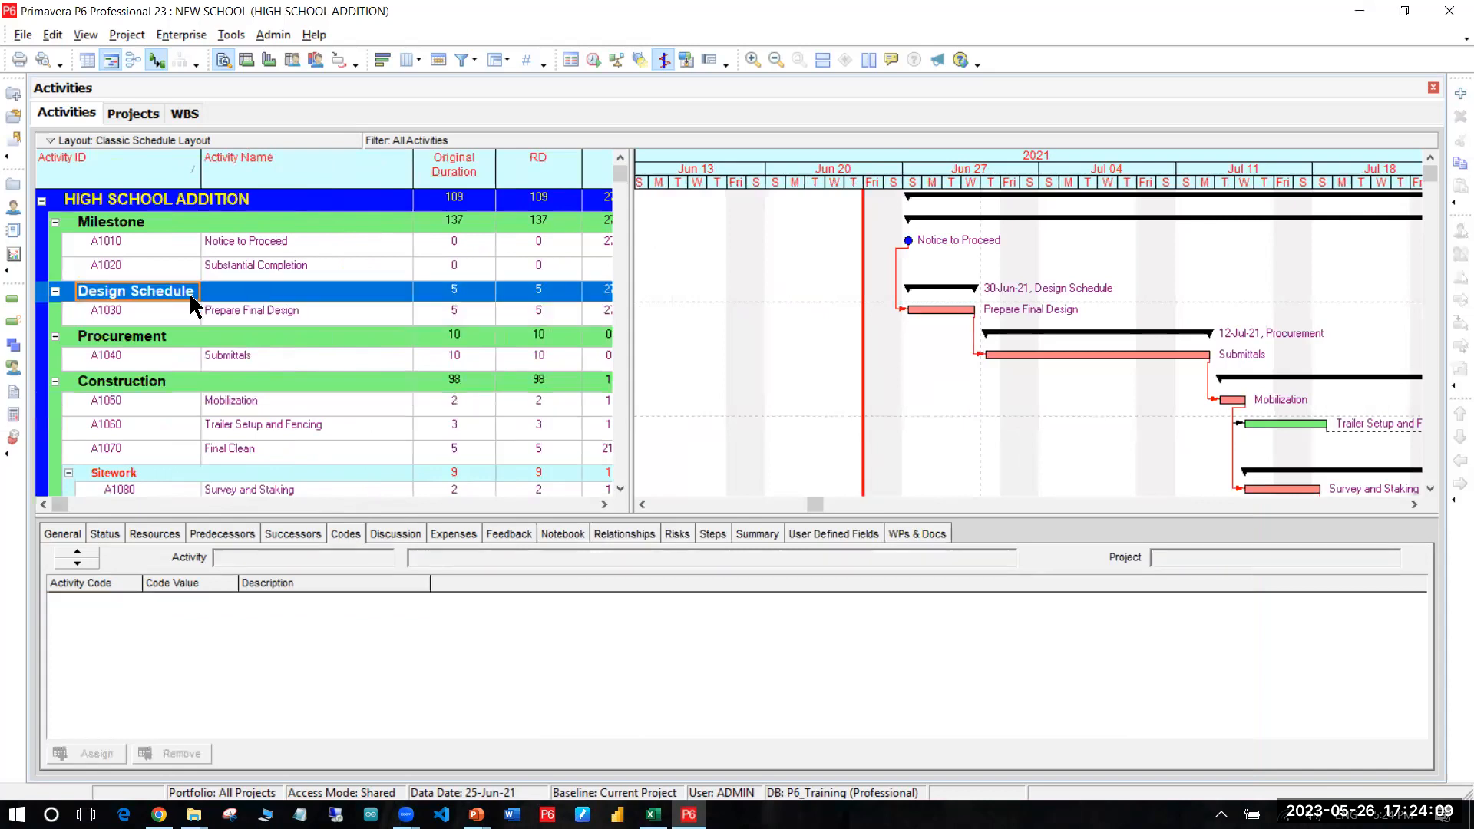
click(173, 338)
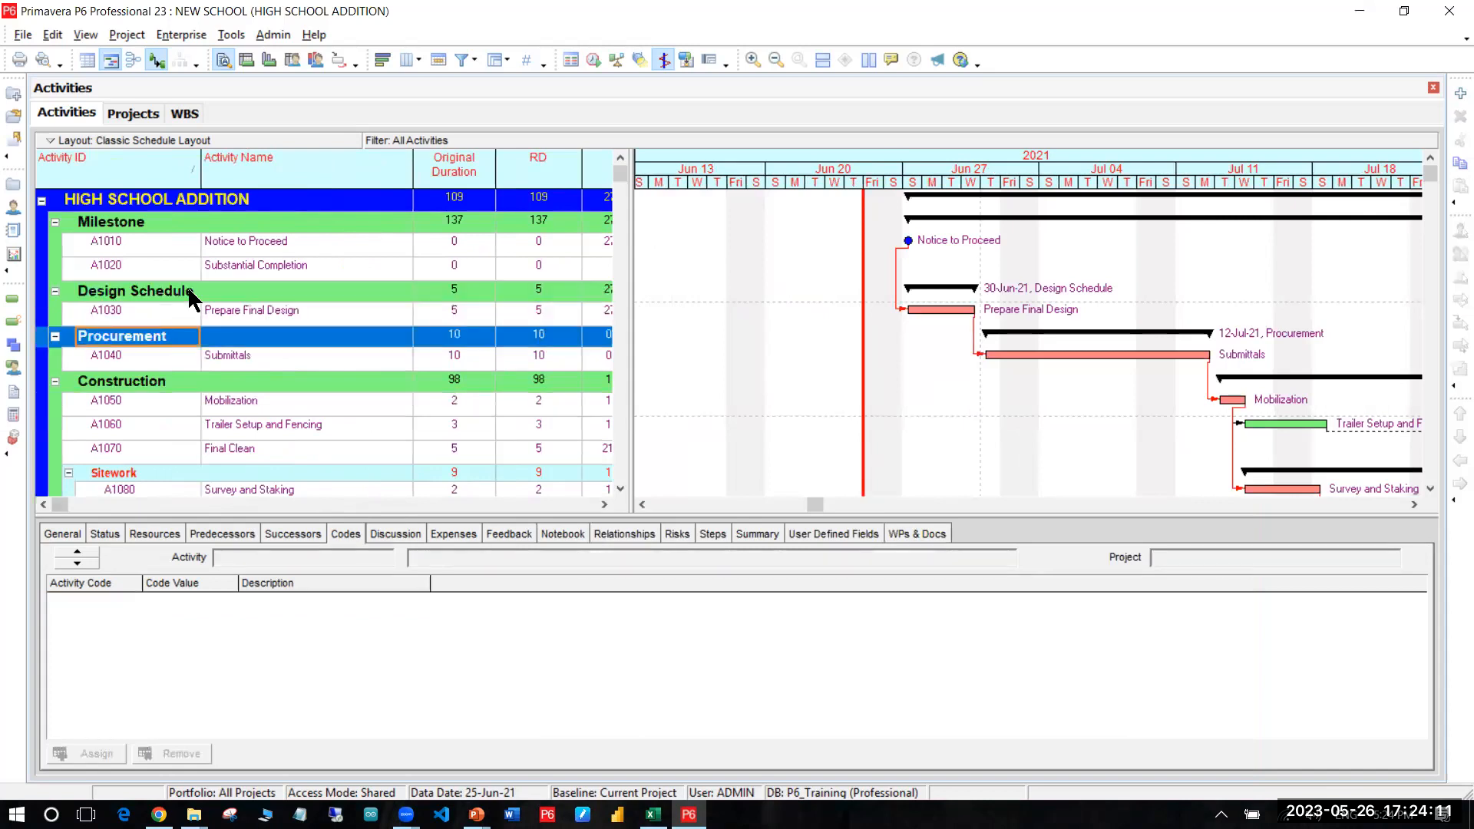
click(164, 386)
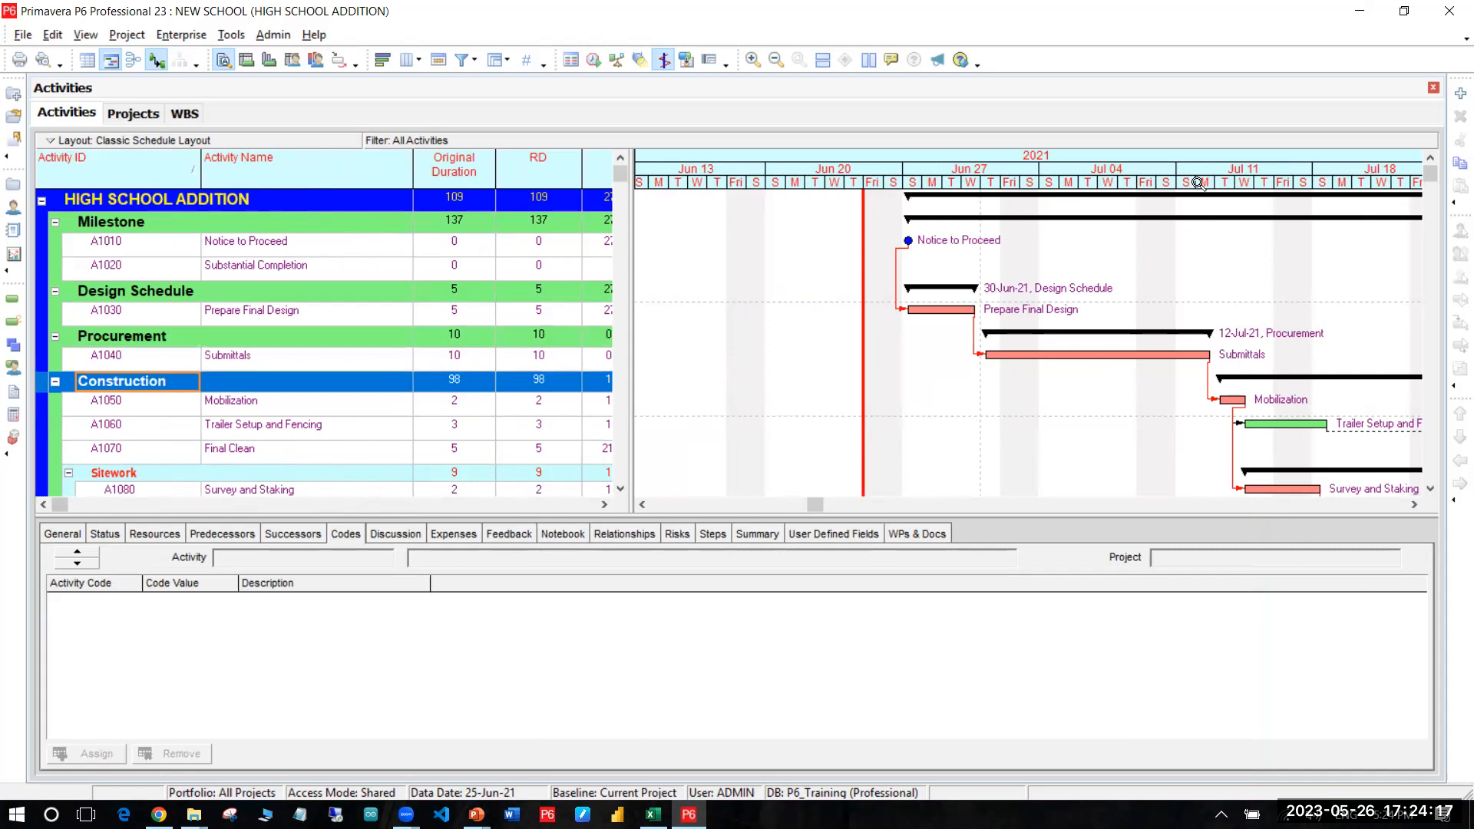
Step: Change the Gantt timescale's date interval to show months divided into weeks, and apply it
right_click(1066, 240)
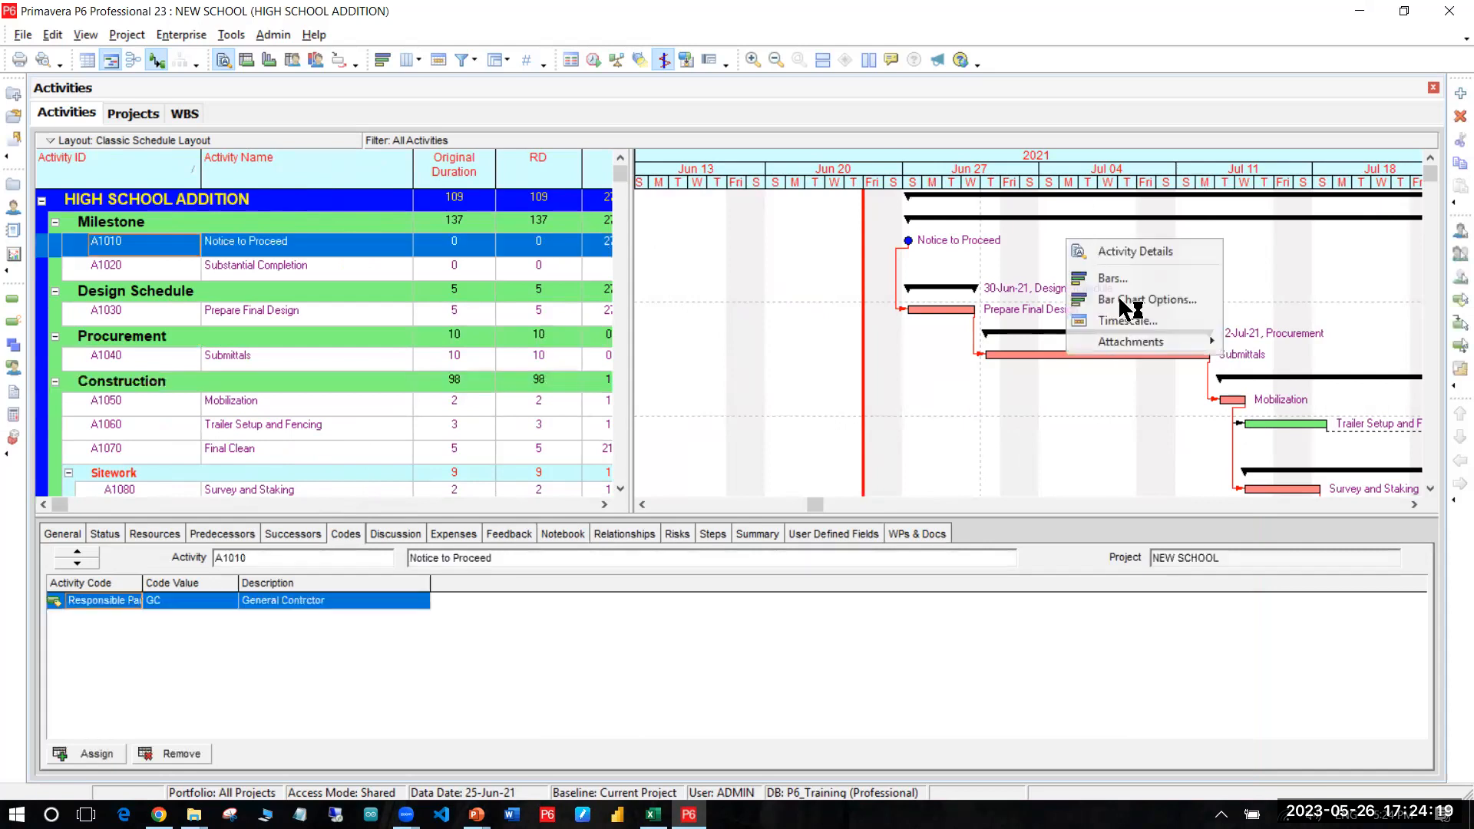
key(Return)
click(728, 464)
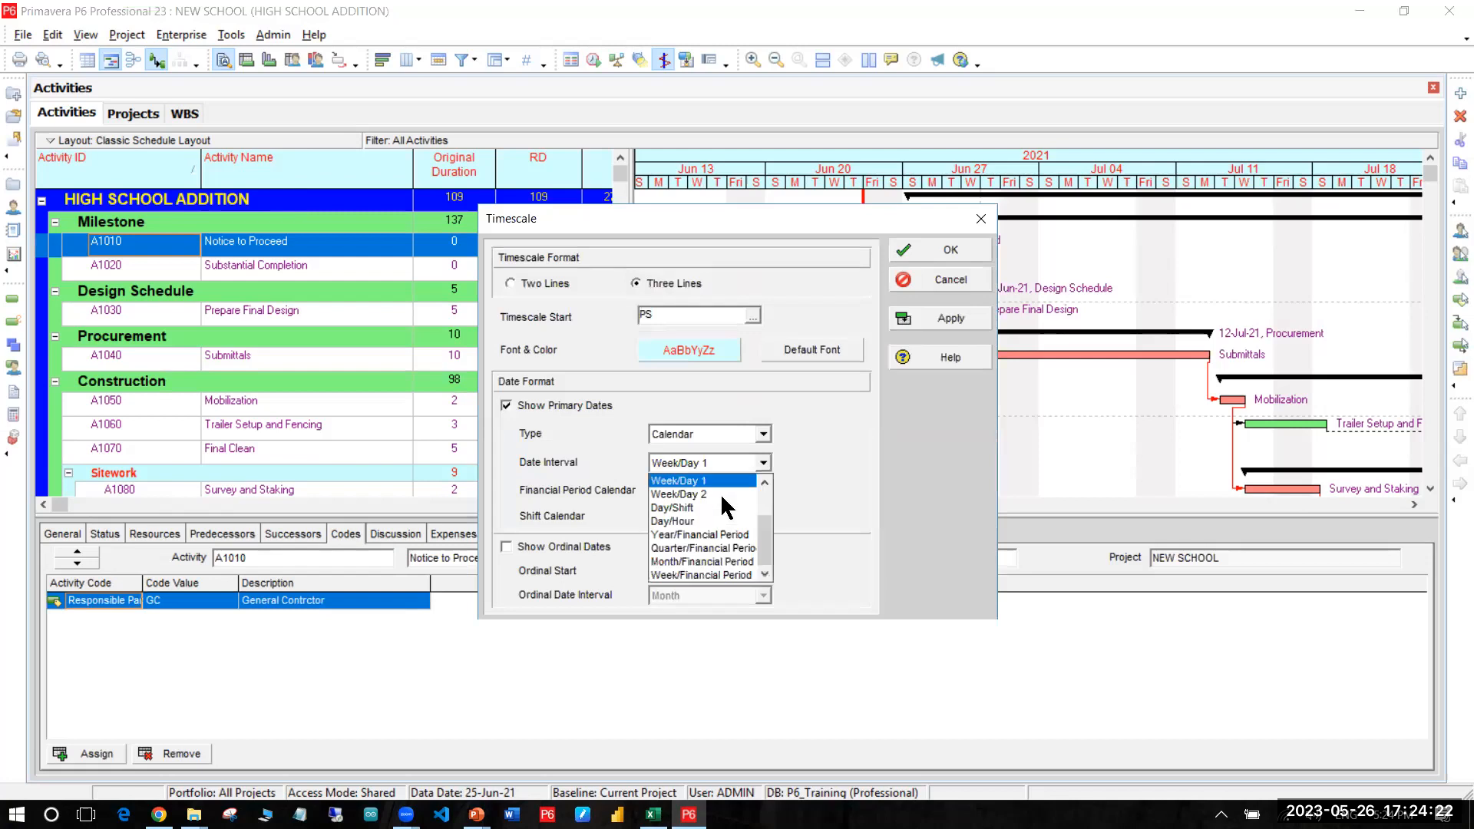
click(948, 317)
click(950, 257)
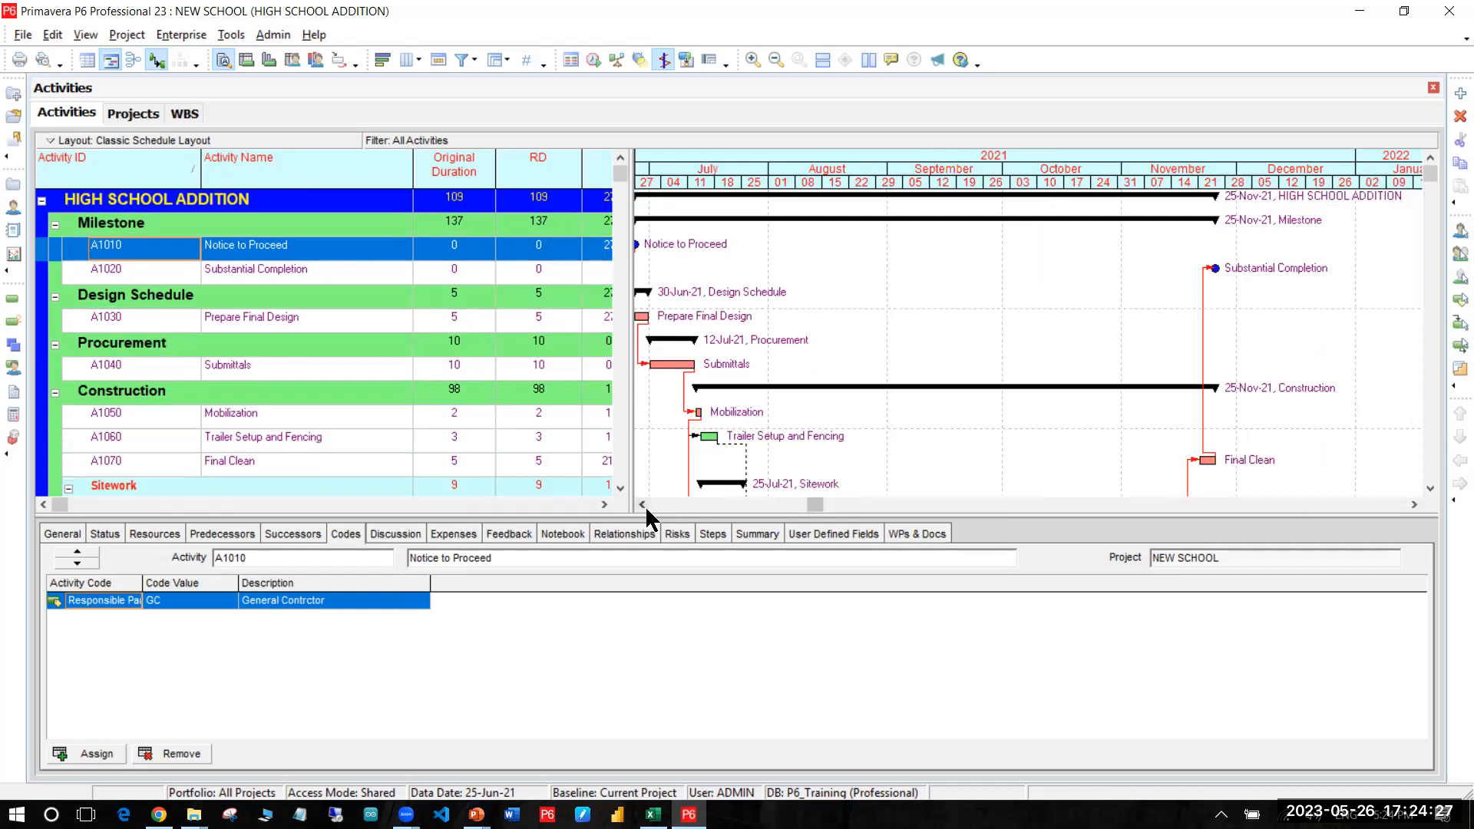
Step: Examine the Construction band's summary bar and its label along the Gantt chart
click(644, 504)
click(643, 505)
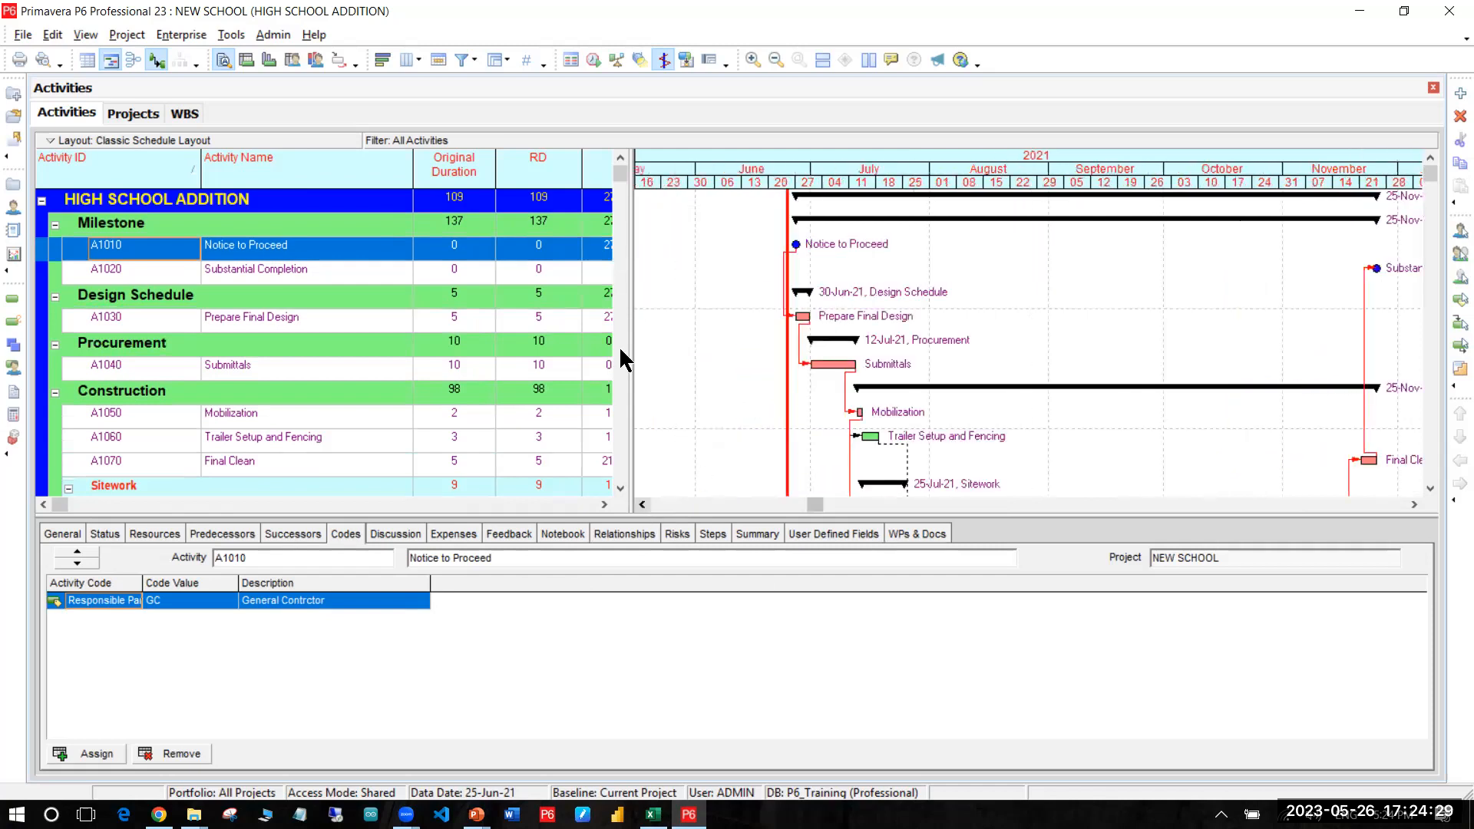
click(293, 390)
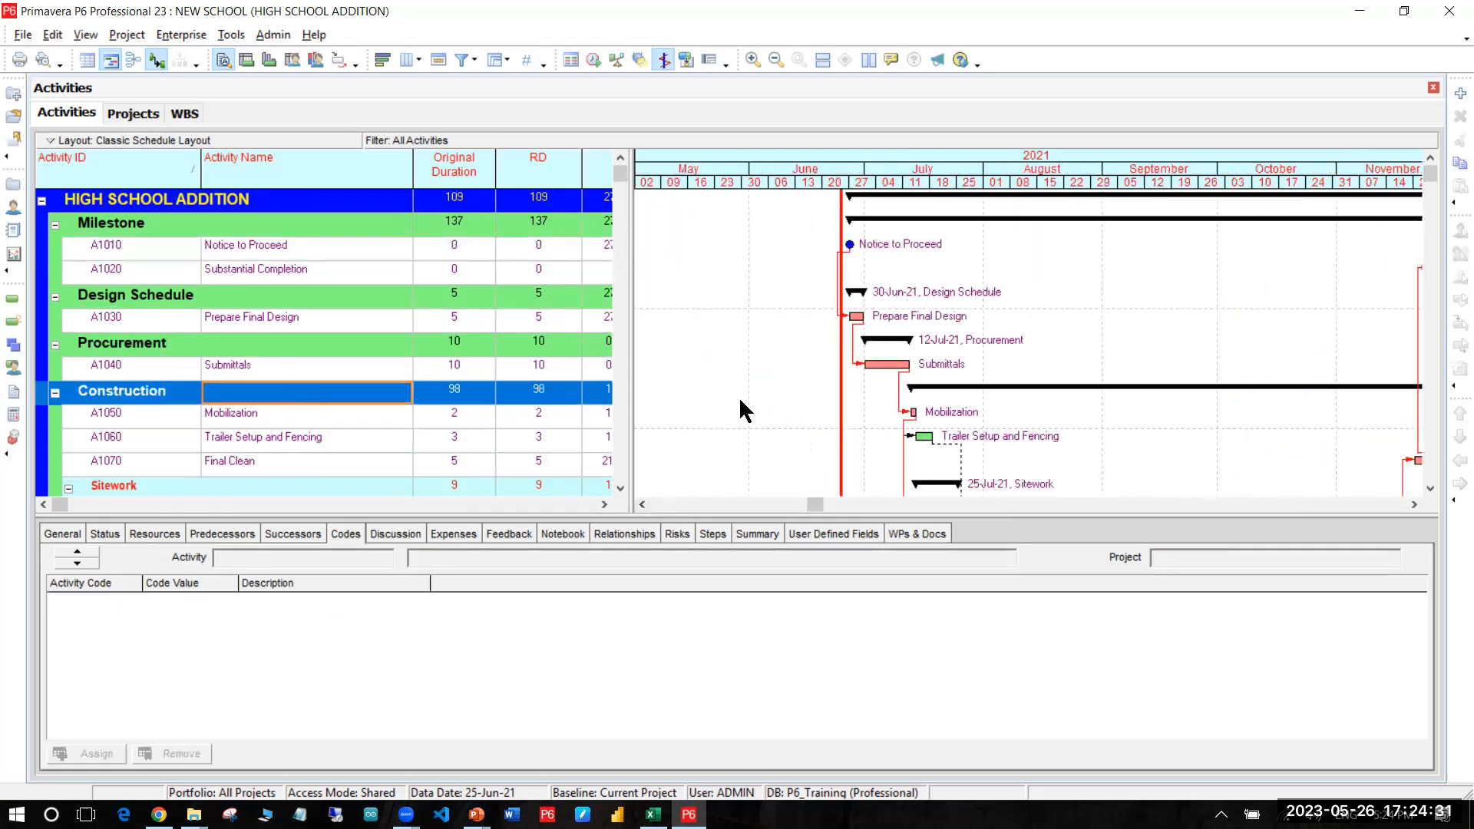
click(1414, 504)
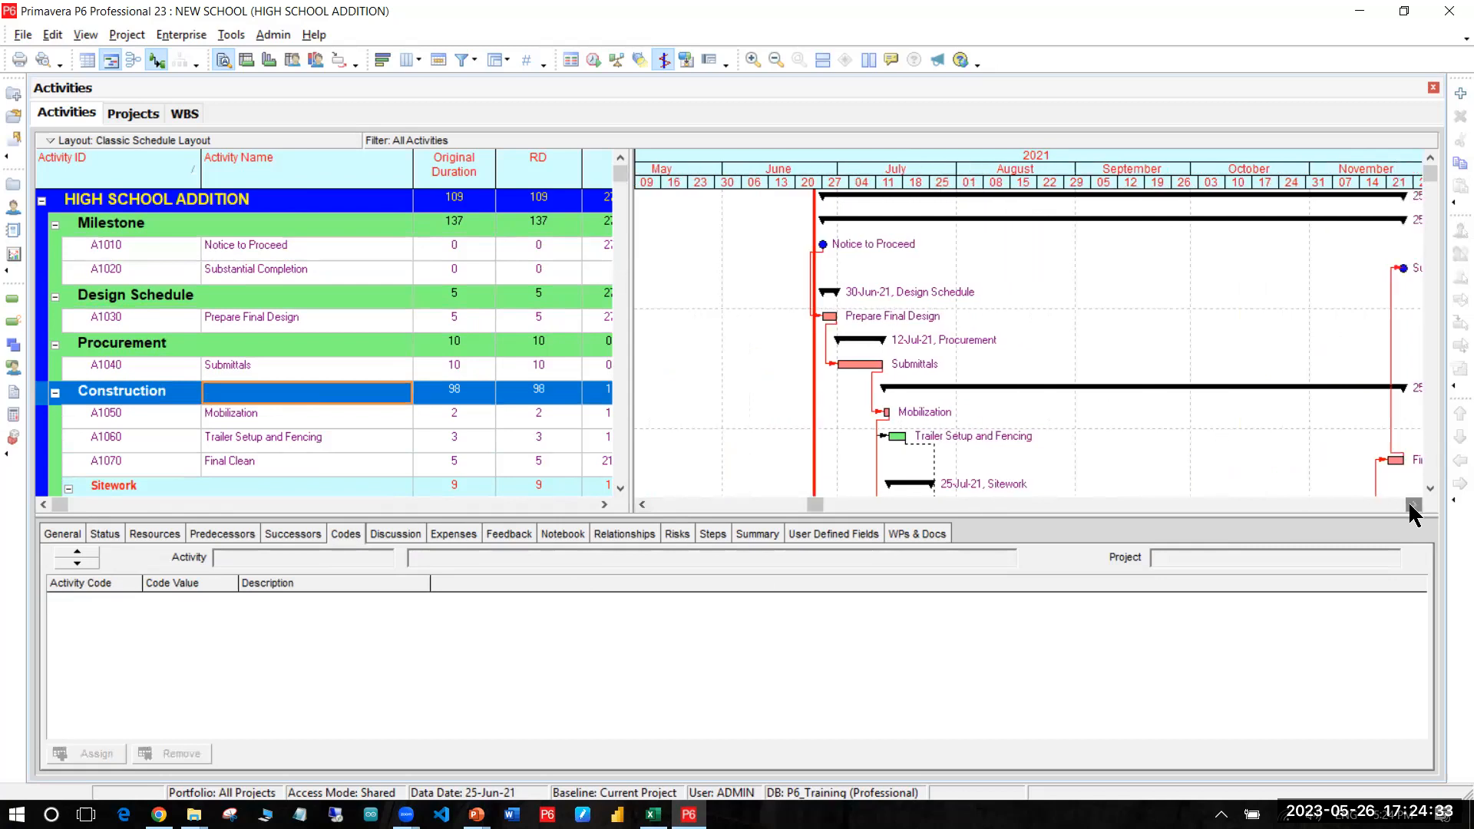
click(1414, 505)
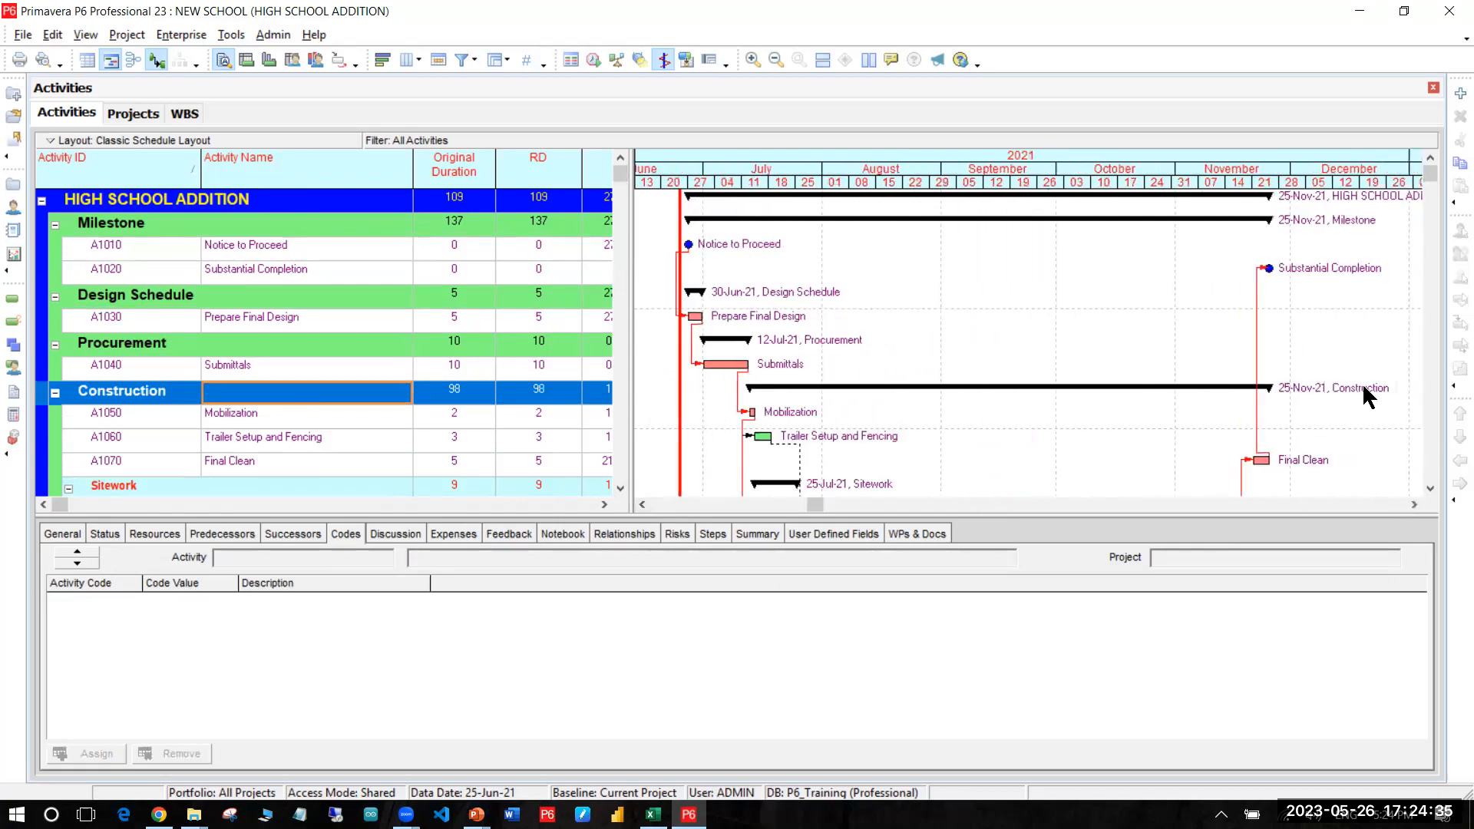
Step: Compare the summary bar's Finish and Group Name label settings with the Gantt chart, and close the bar settings
right_click(971, 325)
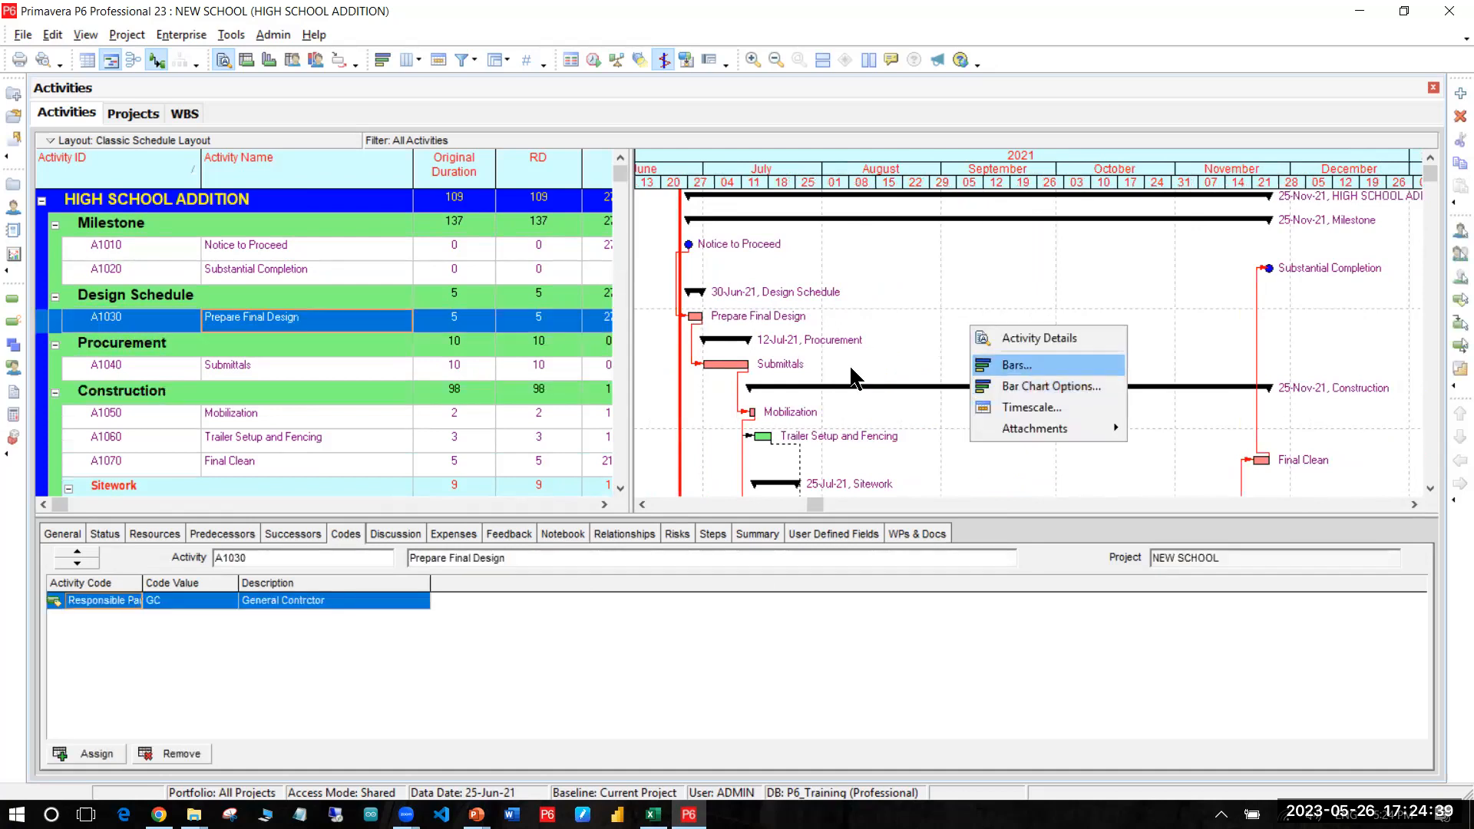
key(Return)
click(494, 350)
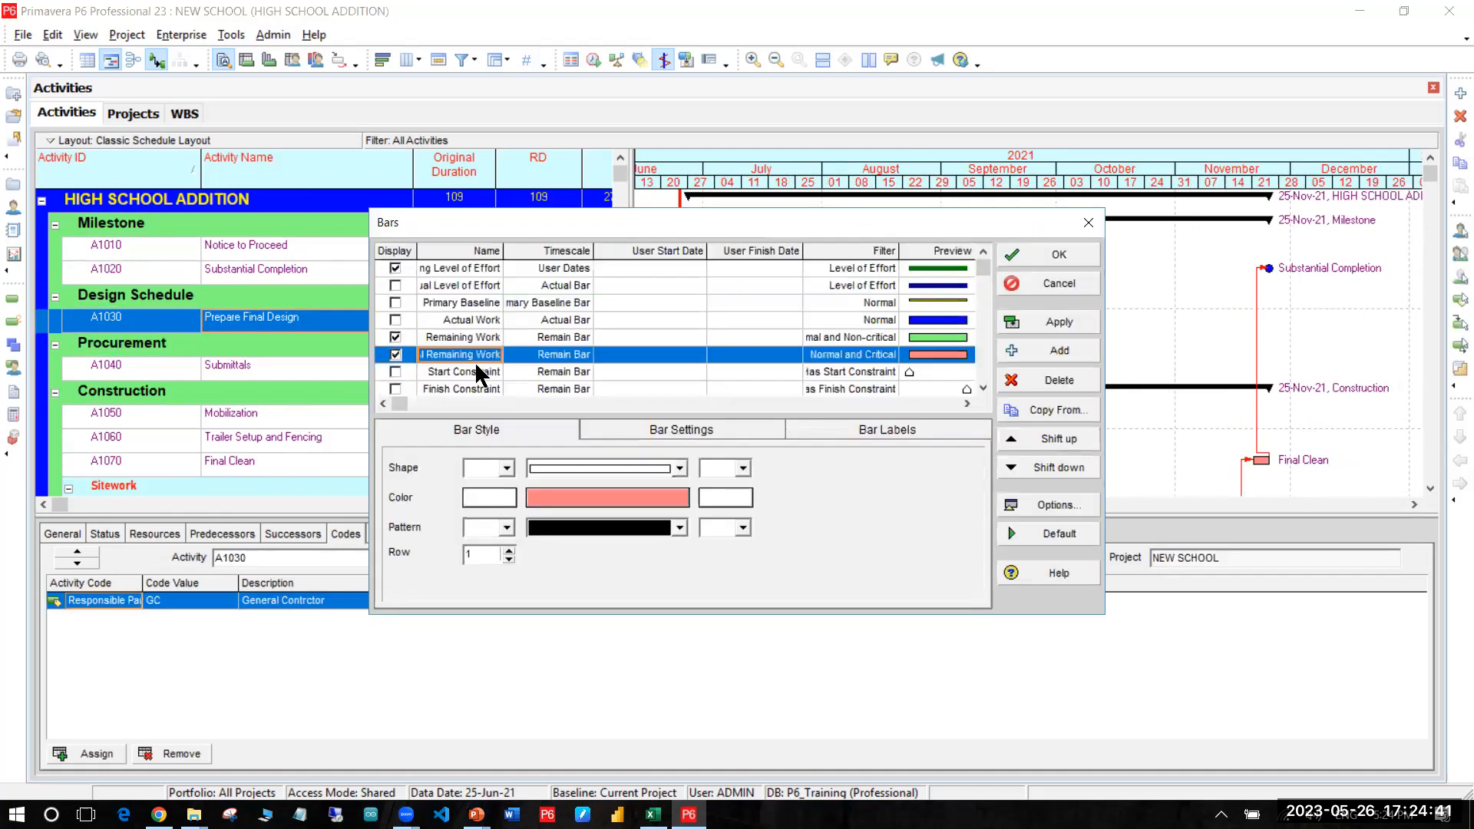
scroll(745, 301, down, 3)
click(757, 302)
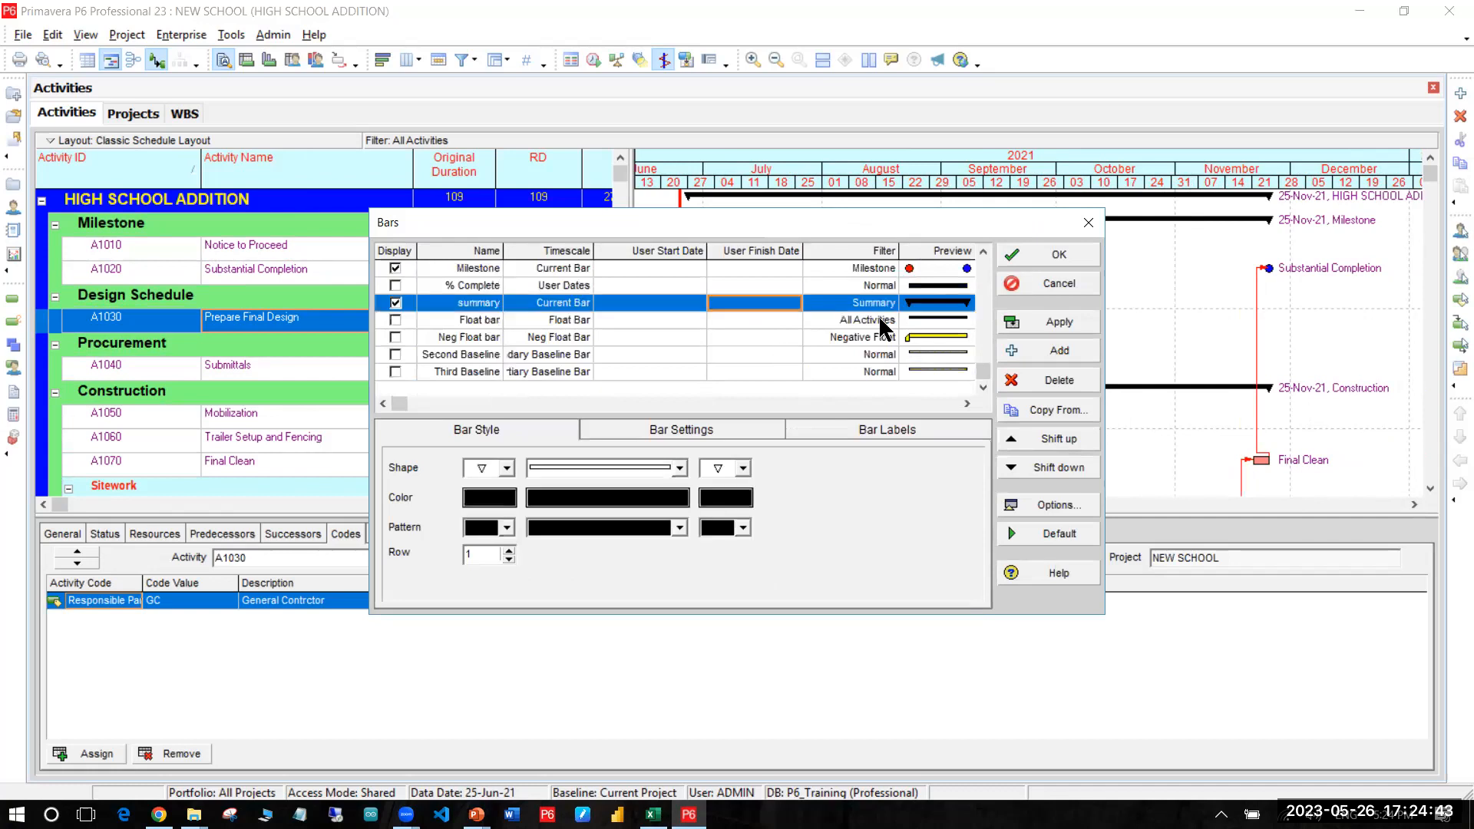
click(945, 429)
drag(903, 226, 813, 463)
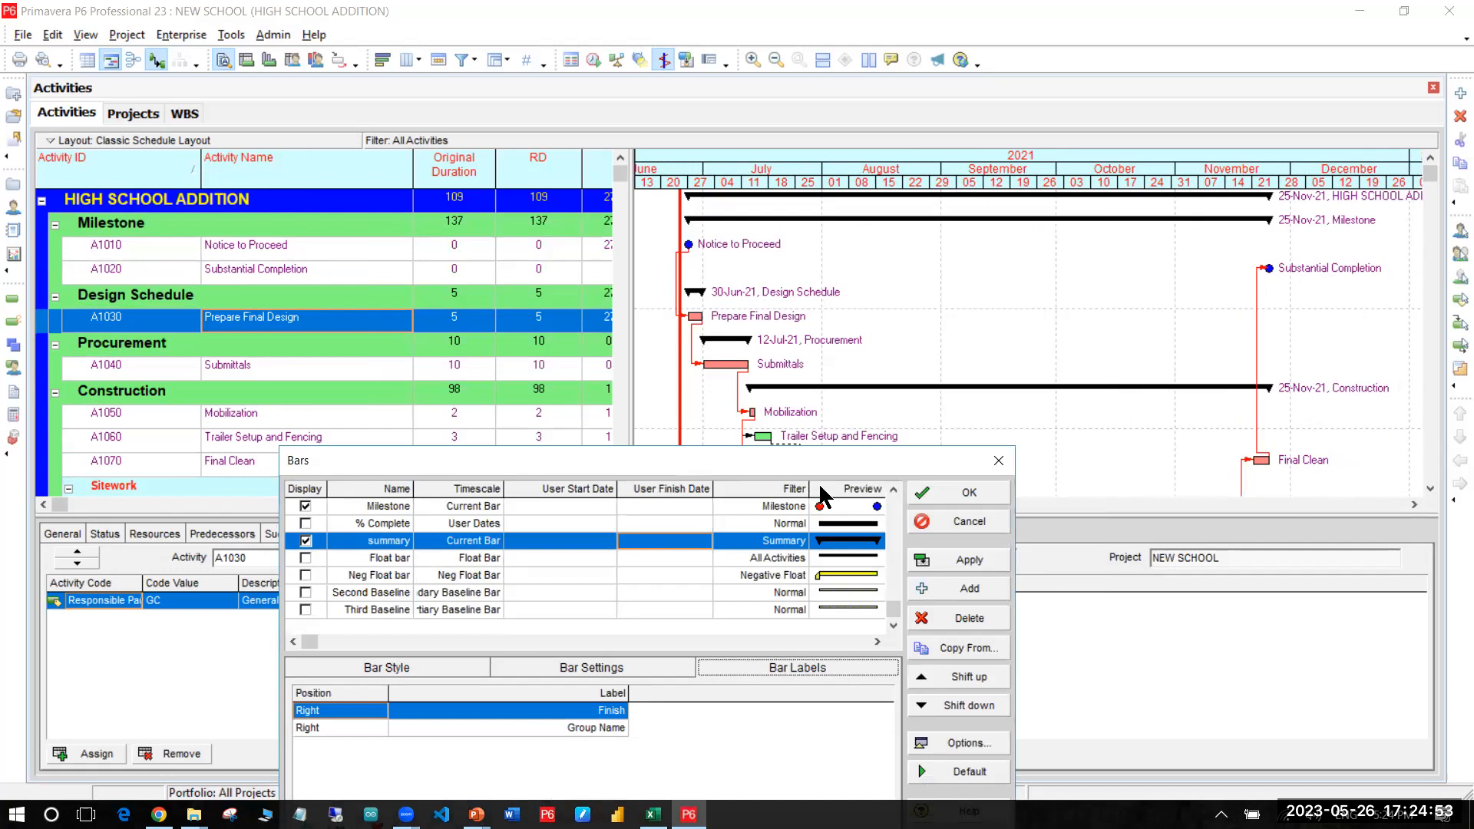
click(936, 486)
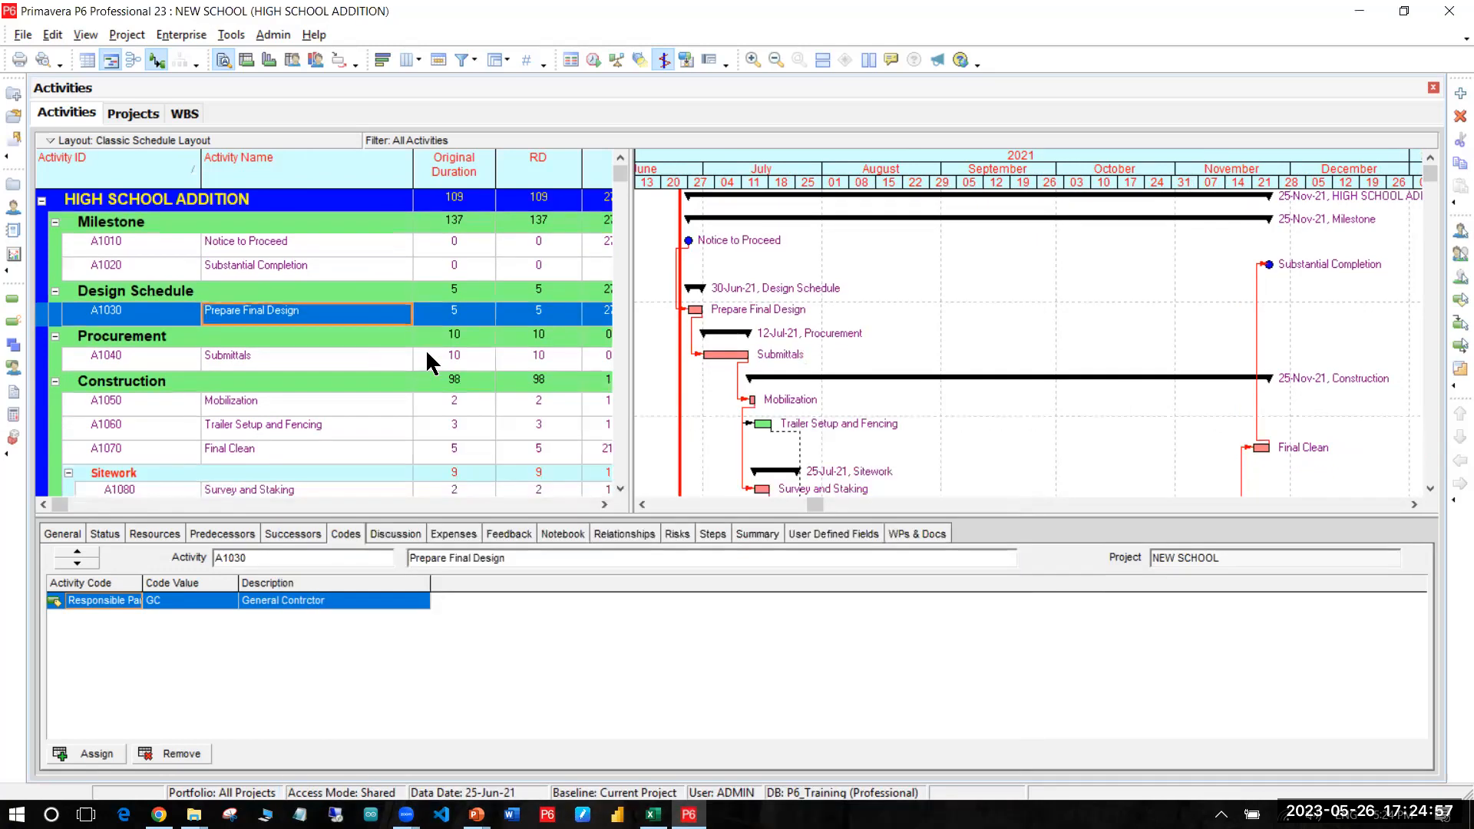
Step: Collapse all WBS bands to the HIGH SCHOOL ADDITION level
key(ctrl+minus)
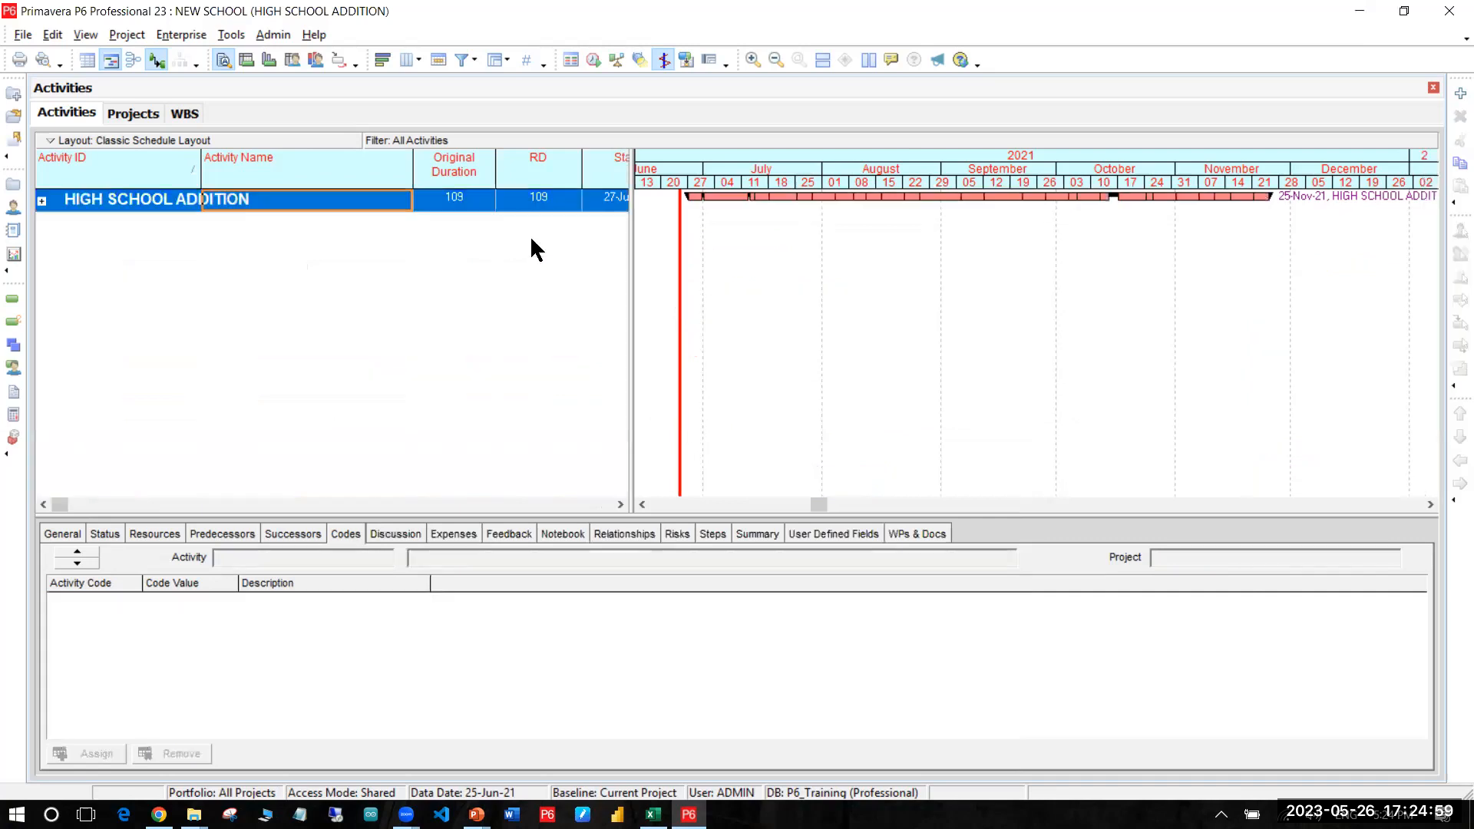
Step: Expand the HIGH SCHOOL ADDITION band by one level and select its Construction band
click(543, 198)
key(ctrl+plus)
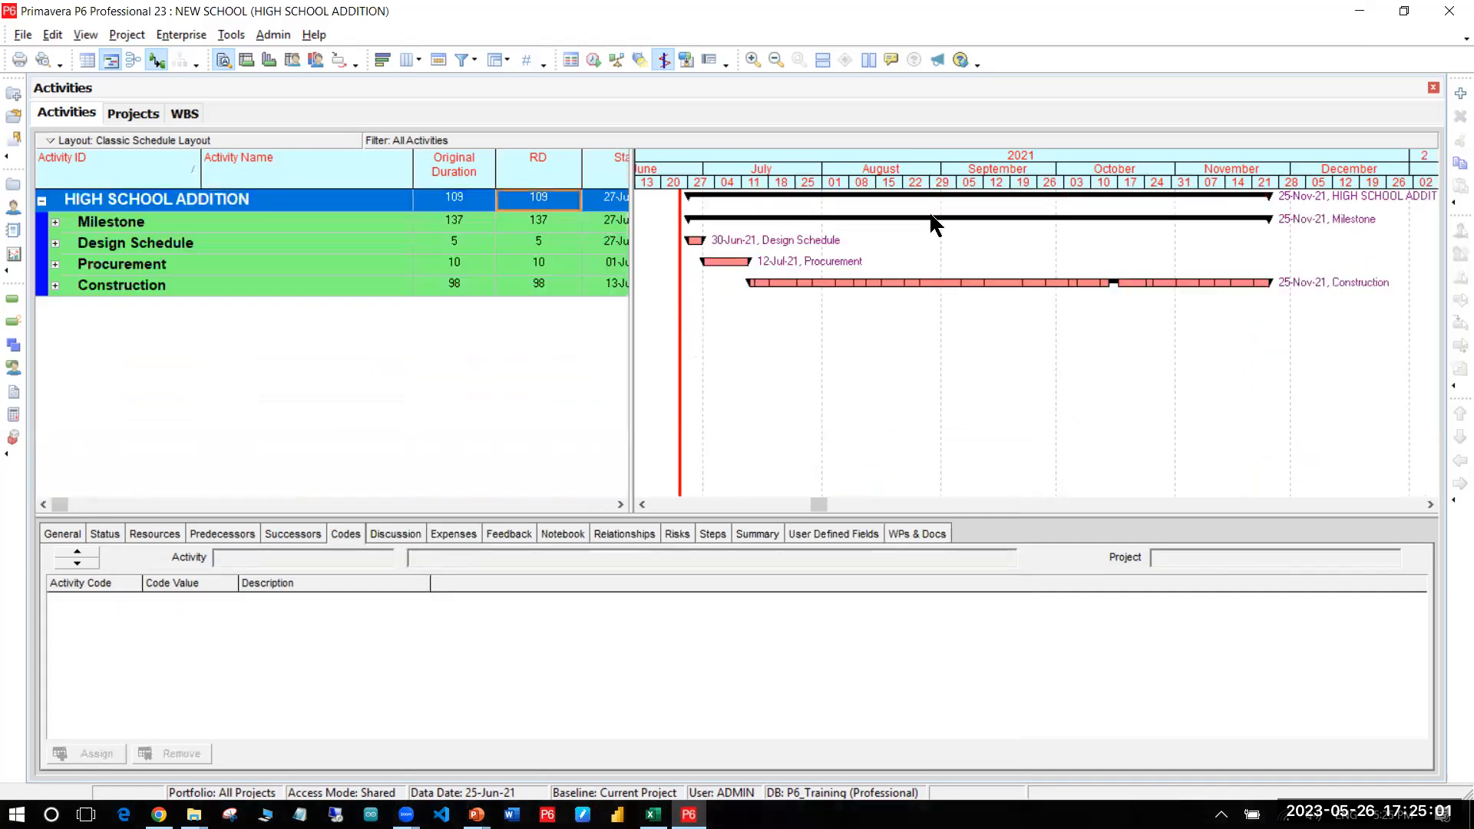
click(527, 223)
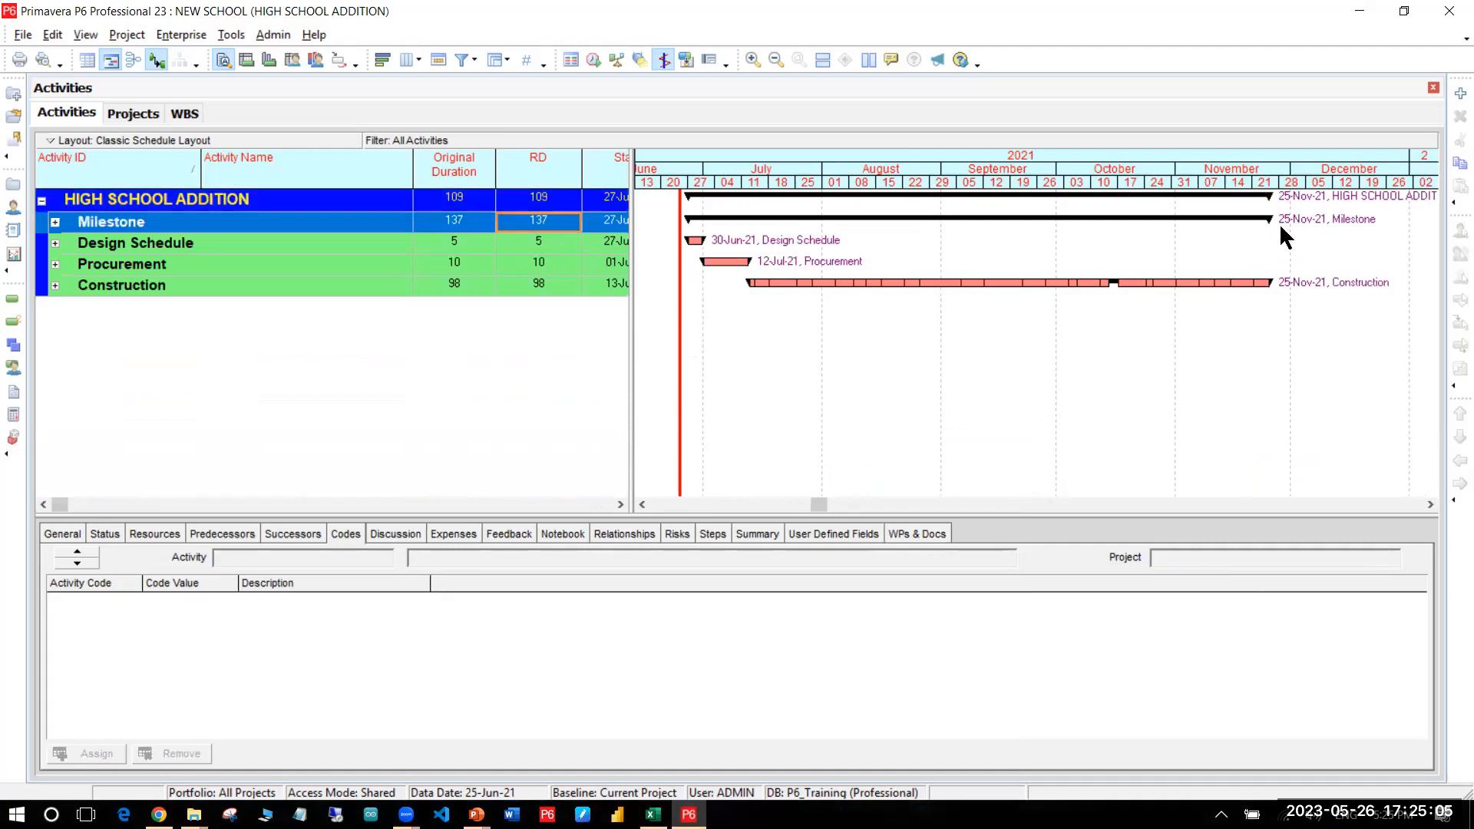
click(459, 284)
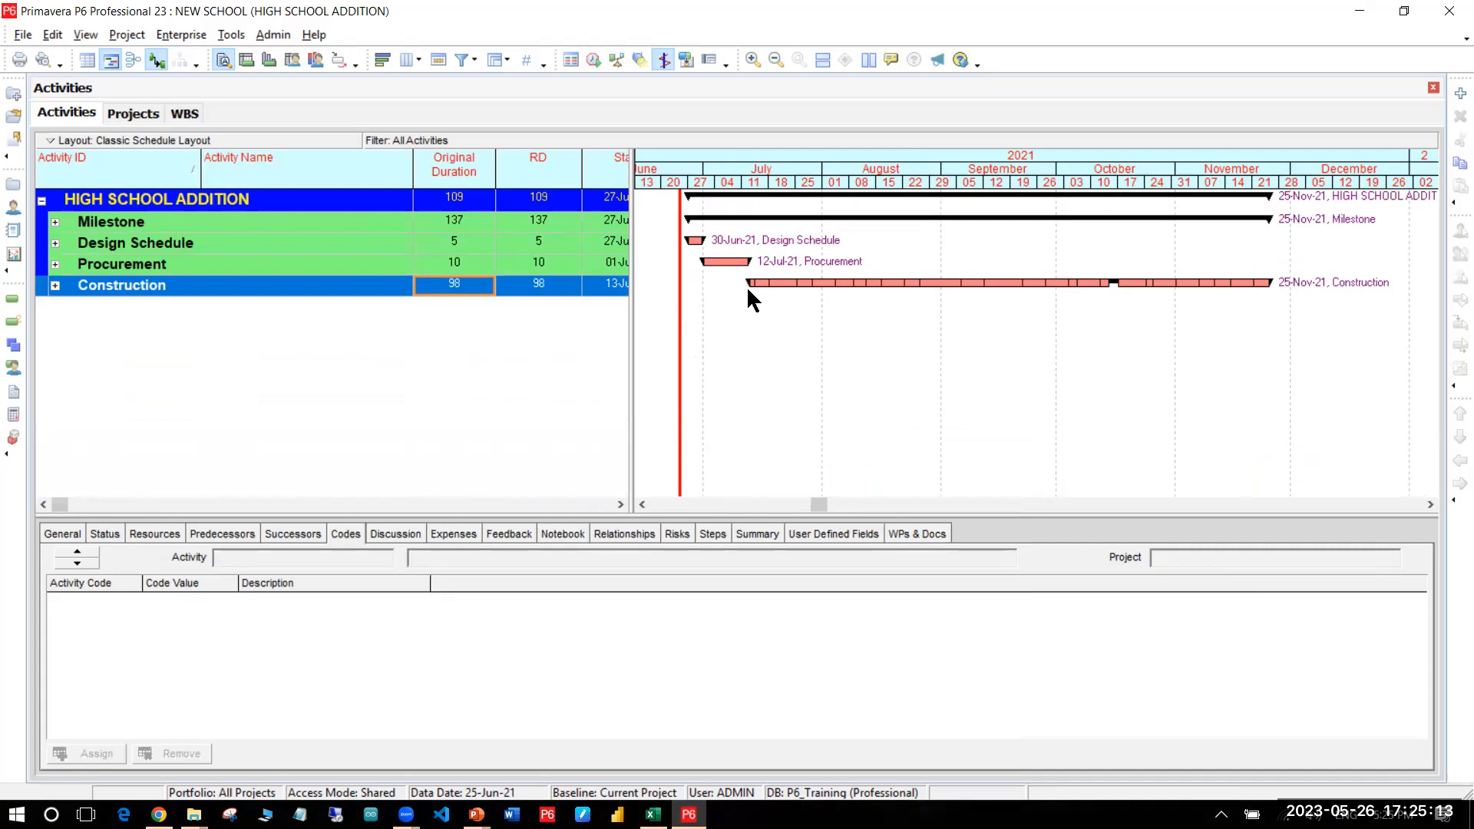
Step: Open the label settings of the summary bar in the Gantt chart's bar settings, keeping the WBS bands in view
right_click(806, 314)
click(847, 358)
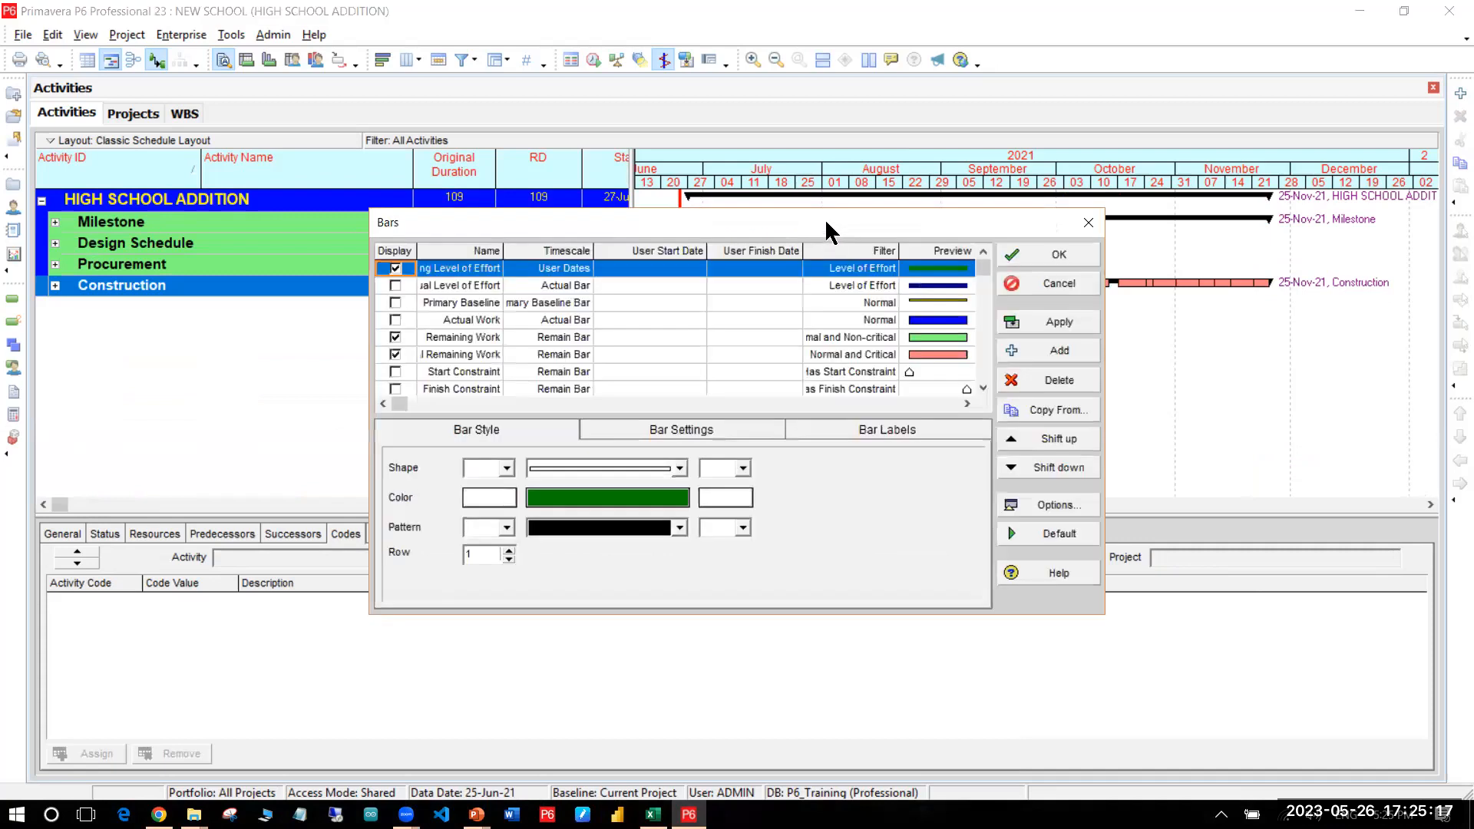
drag(826, 221, 428, 123)
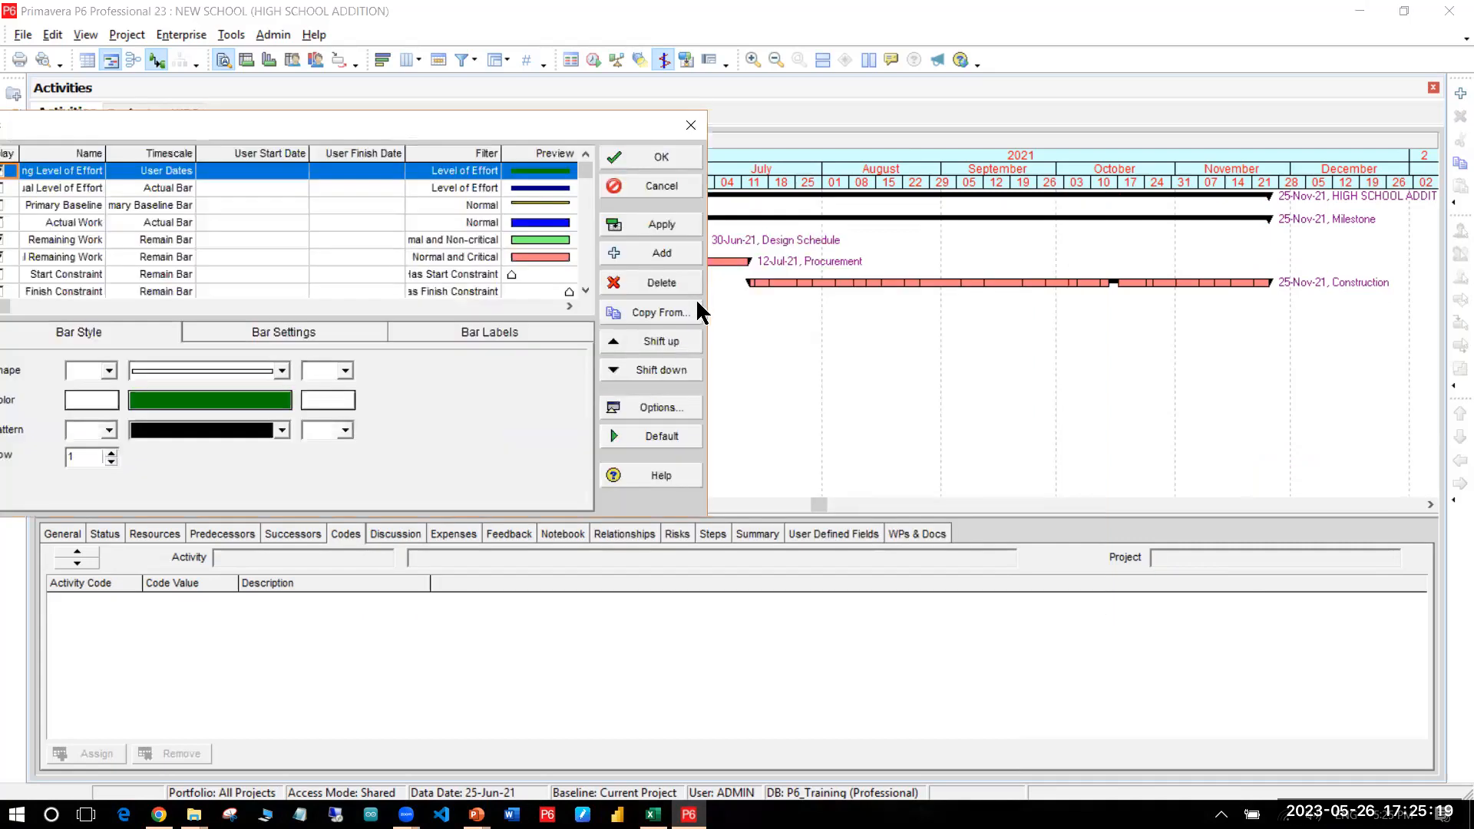
scroll(341, 286, down, 2)
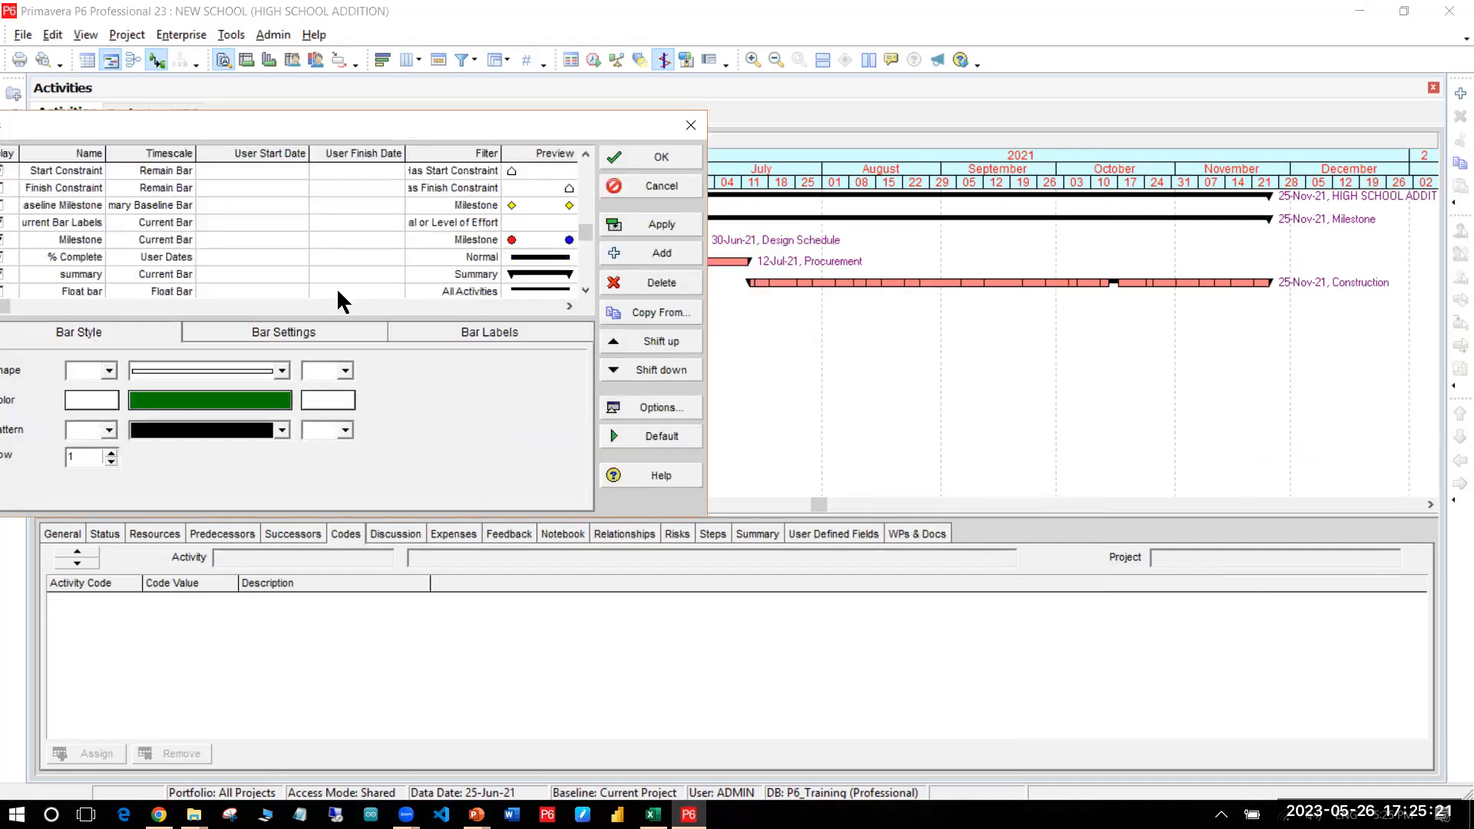
scroll(458, 219, down, 2)
click(454, 205)
click(484, 332)
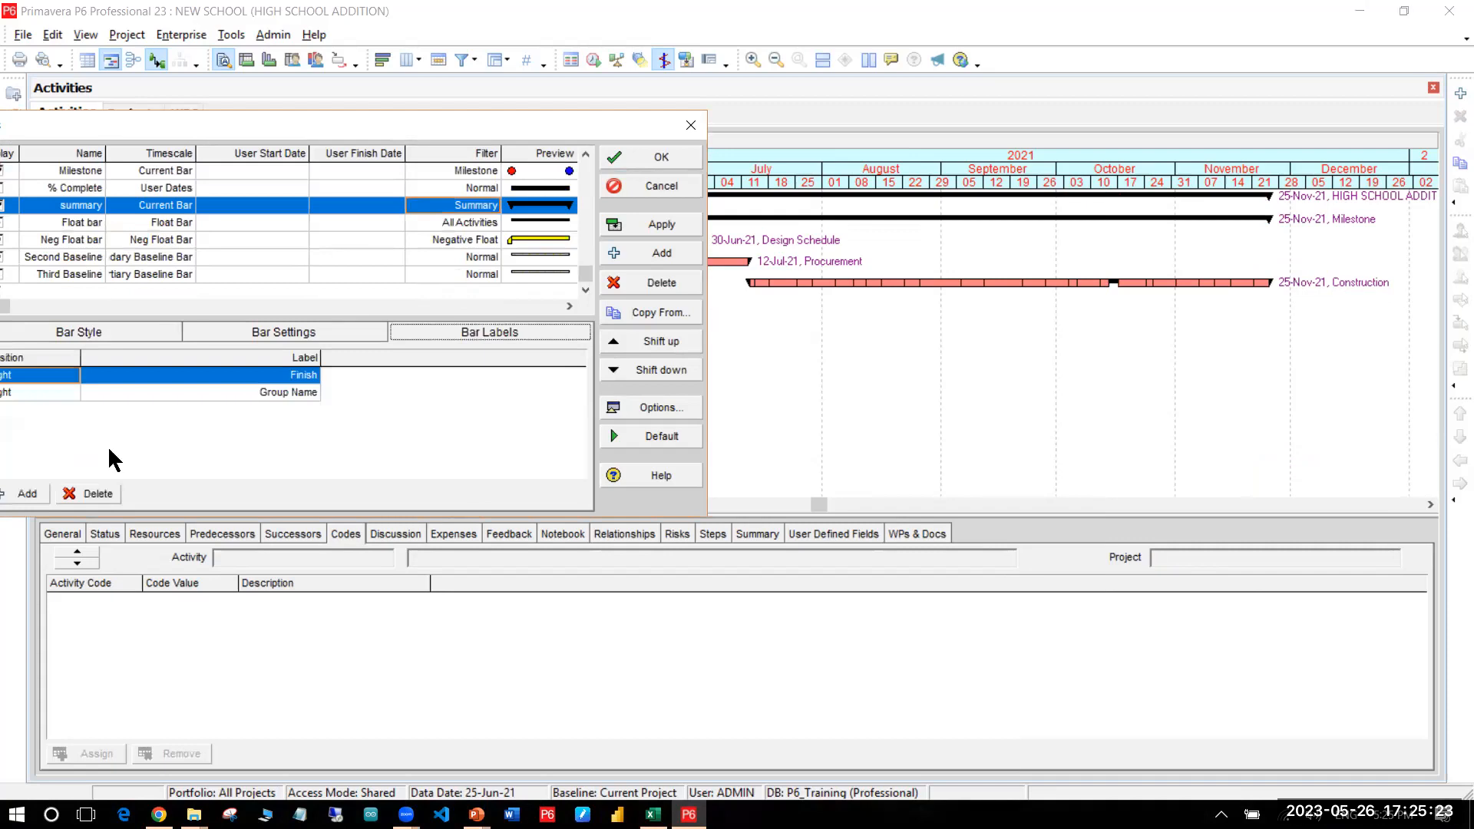
drag(276, 120, 735, 352)
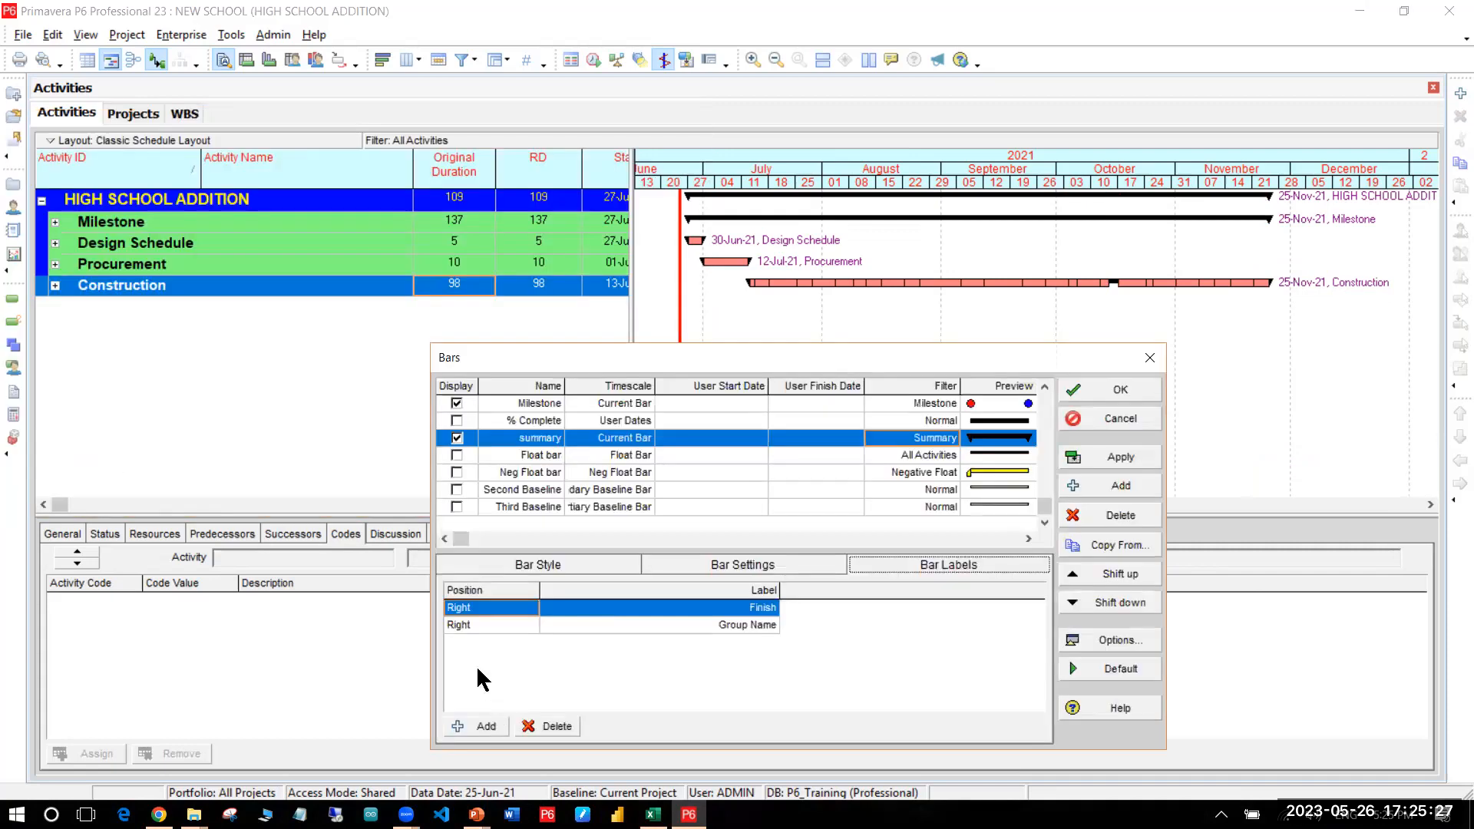
Step: Add a label to the summary bar and set its position to Left
click(472, 724)
click(510, 628)
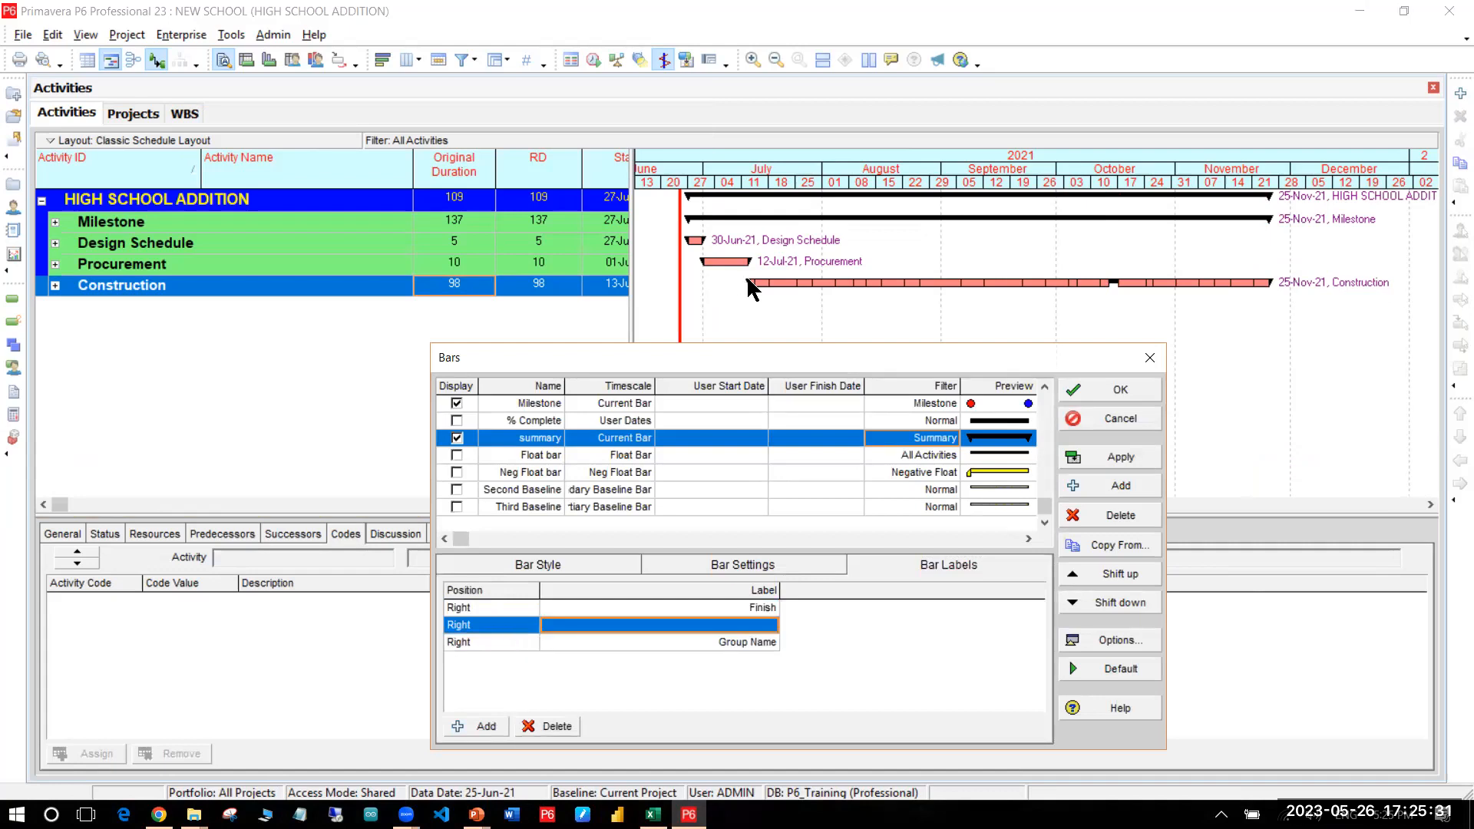
click(514, 627)
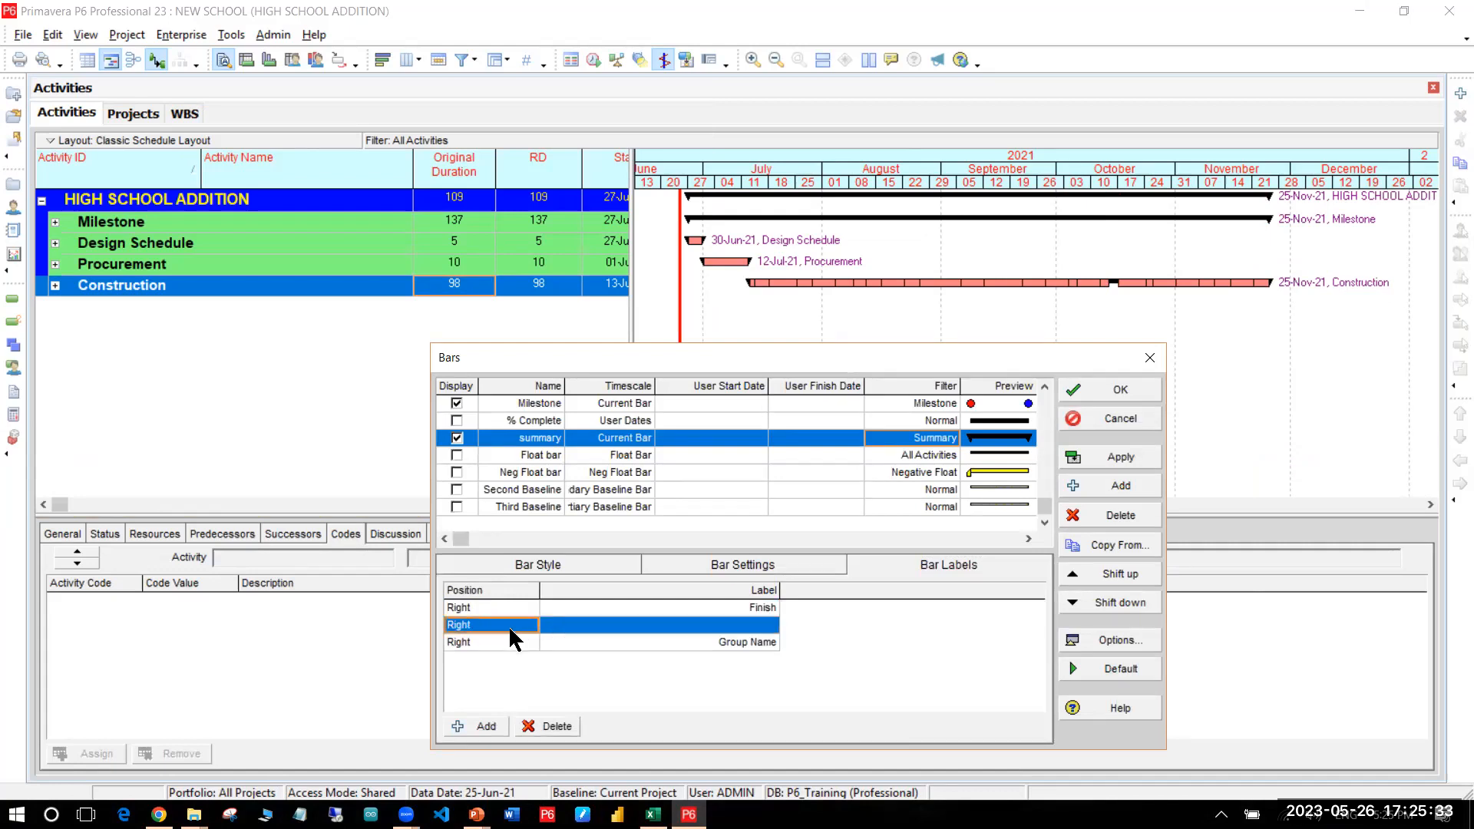
click(515, 628)
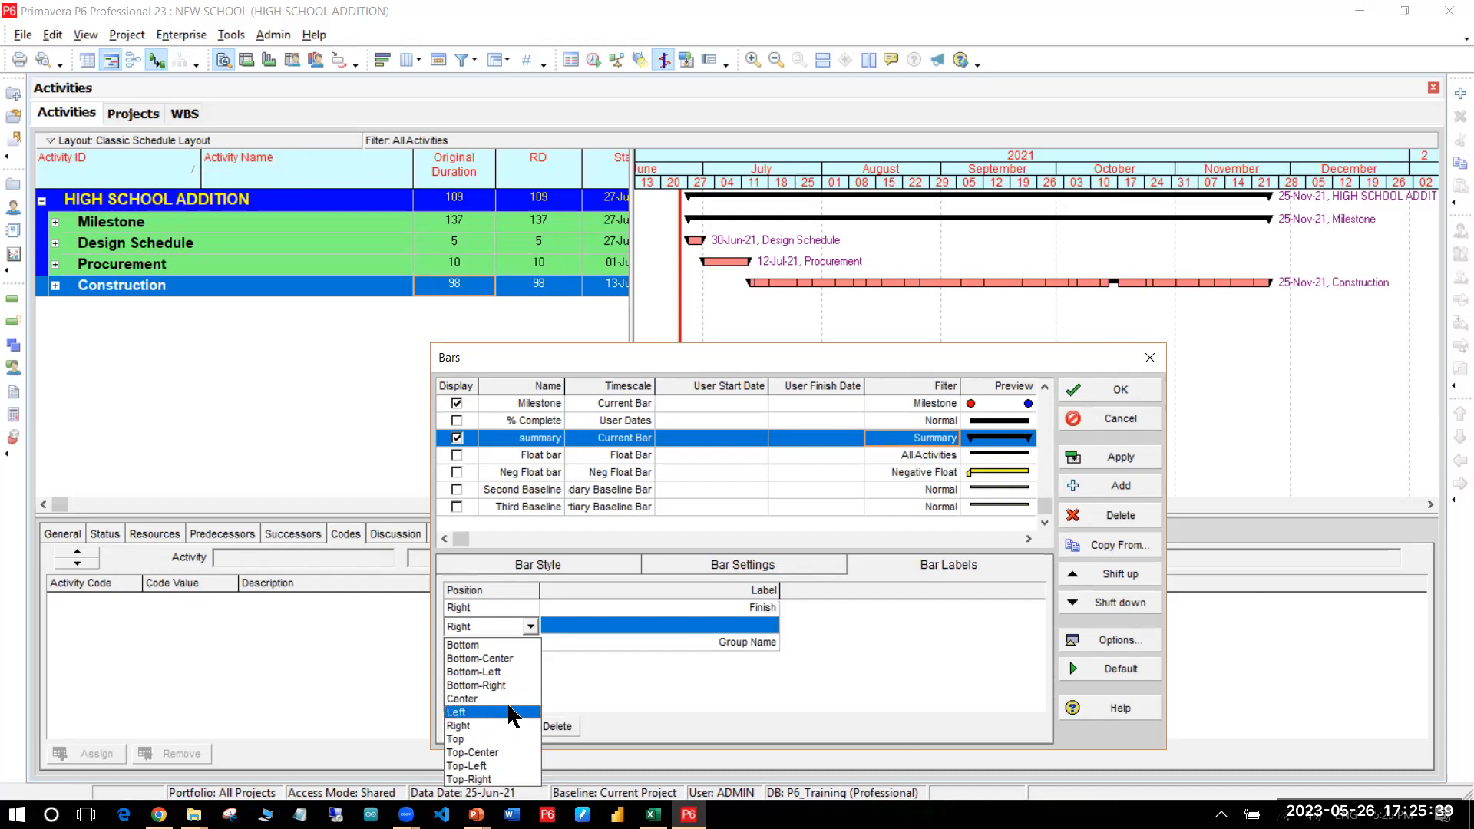
click(513, 712)
Step: Set the summary bar's Left label to Start and apply it to the Gantt chart
click(761, 627)
click(770, 627)
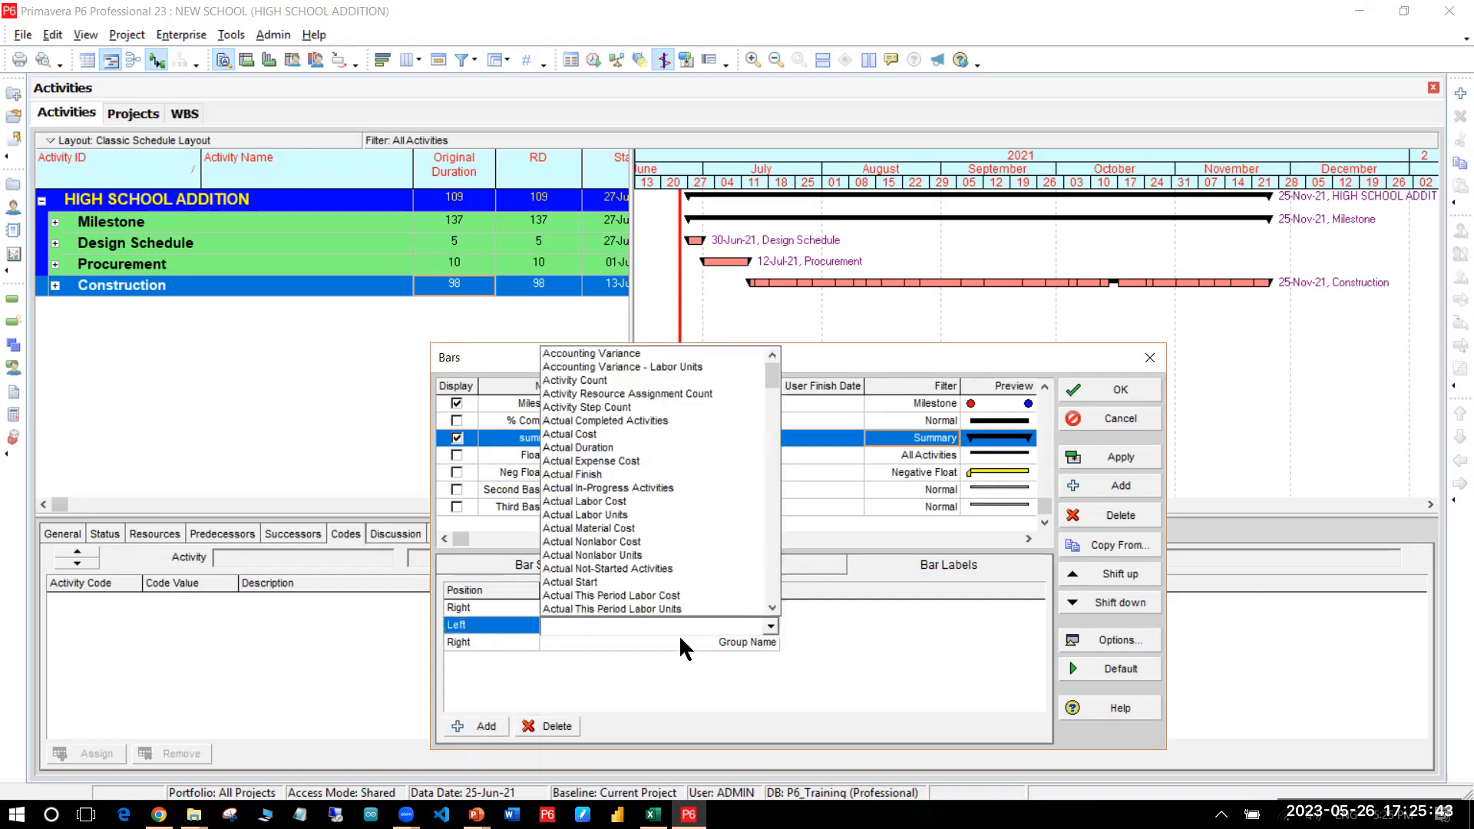
click(751, 627)
click(746, 625)
key(s)
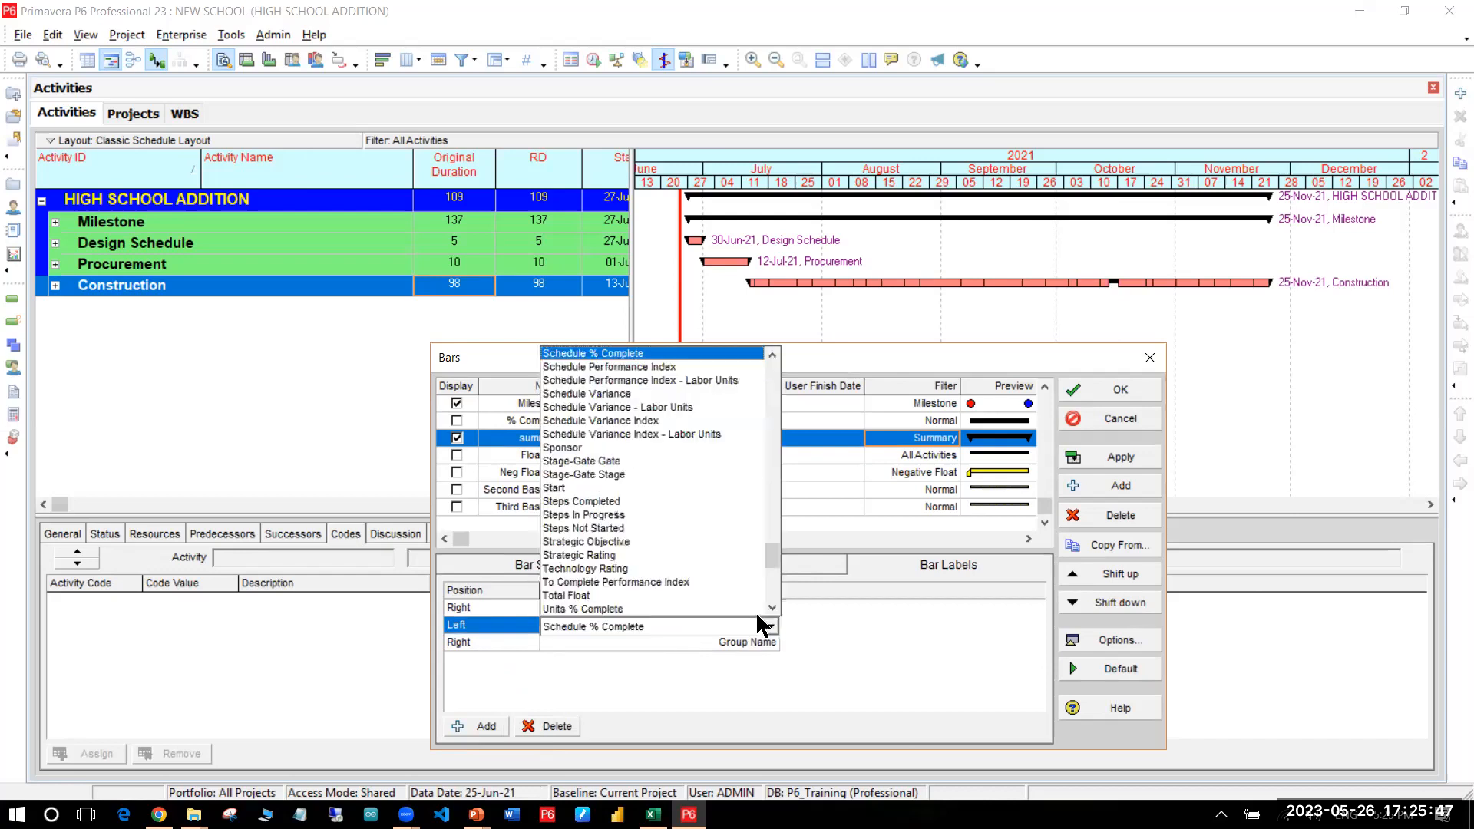
click(580, 489)
click(1125, 455)
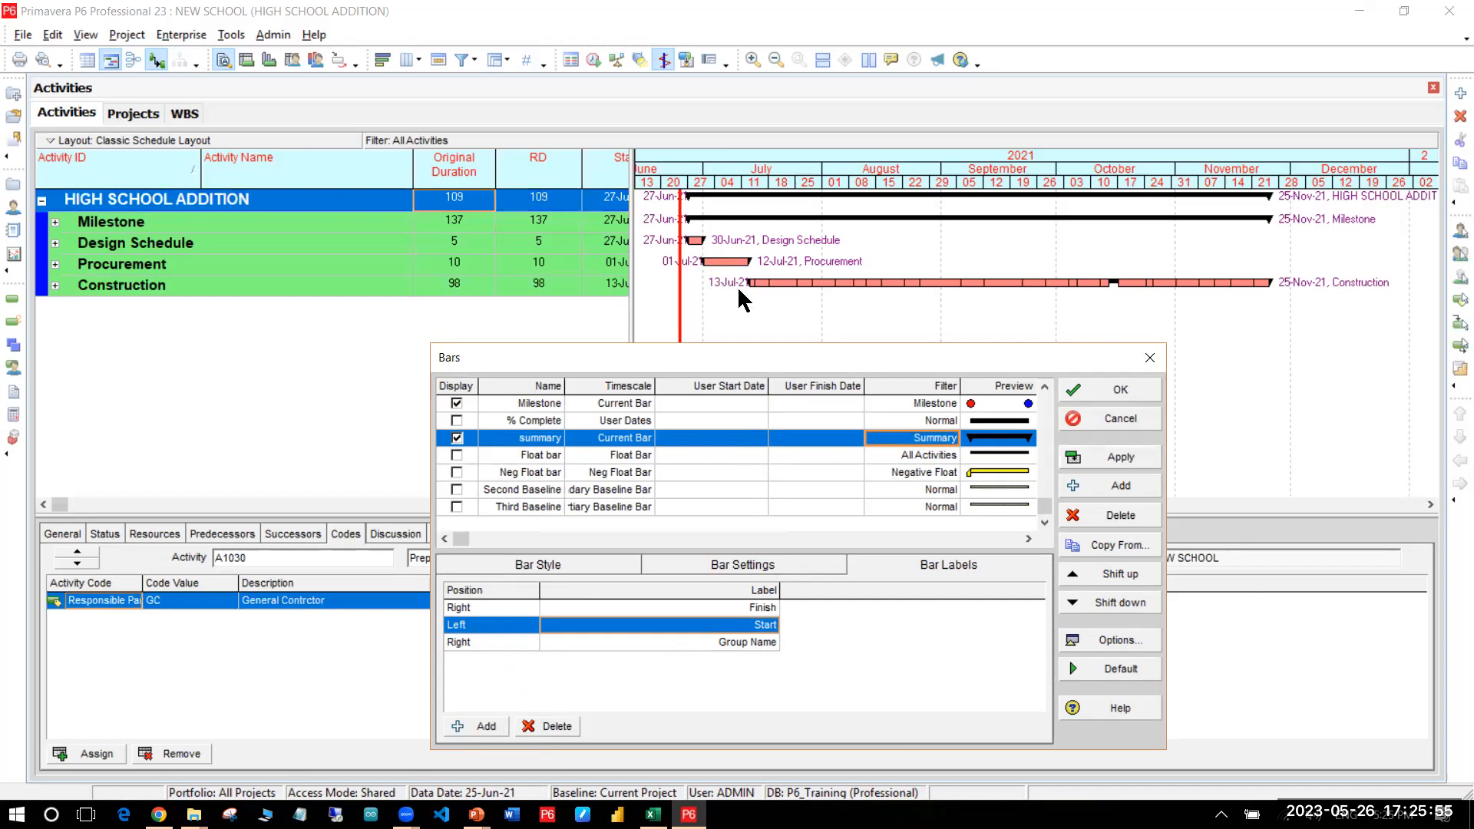
Step: Confirm the bar settings and expand the Construction band in the activity table
click(1117, 390)
click(614, 288)
double_click(615, 287)
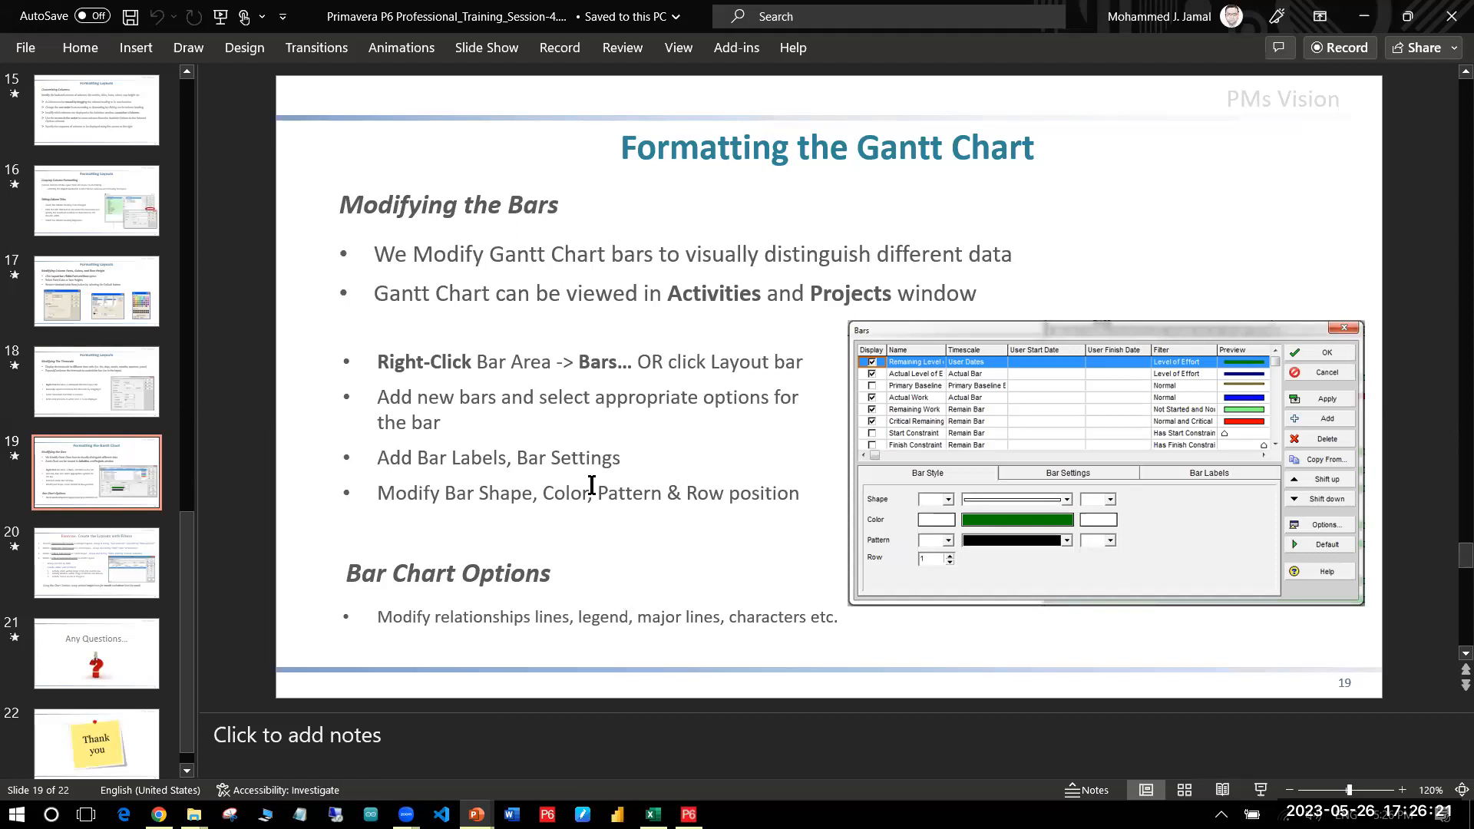
Step: Highlight "Bar Shape, Color, Pattern" on the Formatting the Gantt Chart slide in PowerPoint
drag(455, 493, 656, 494)
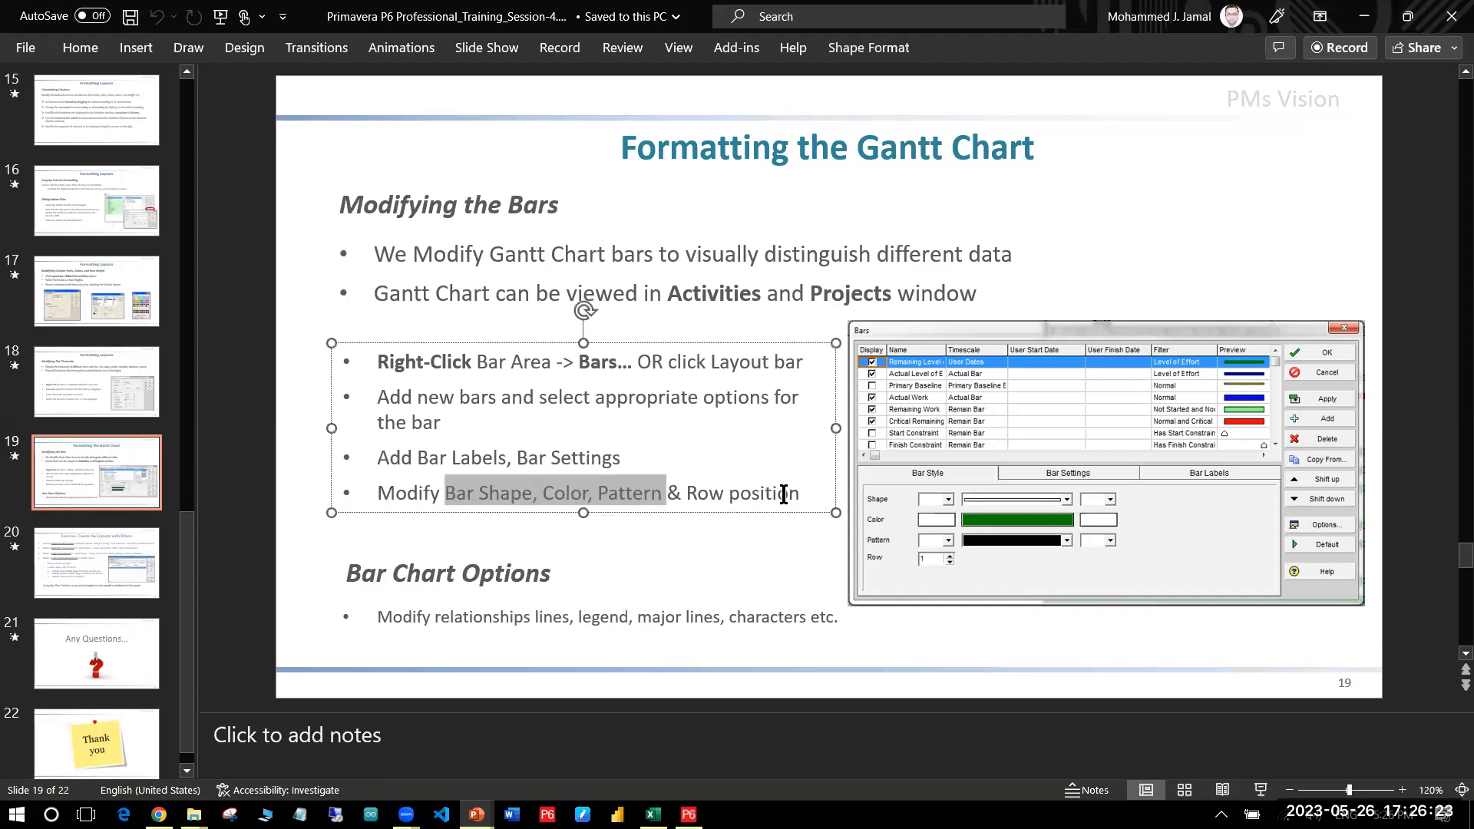
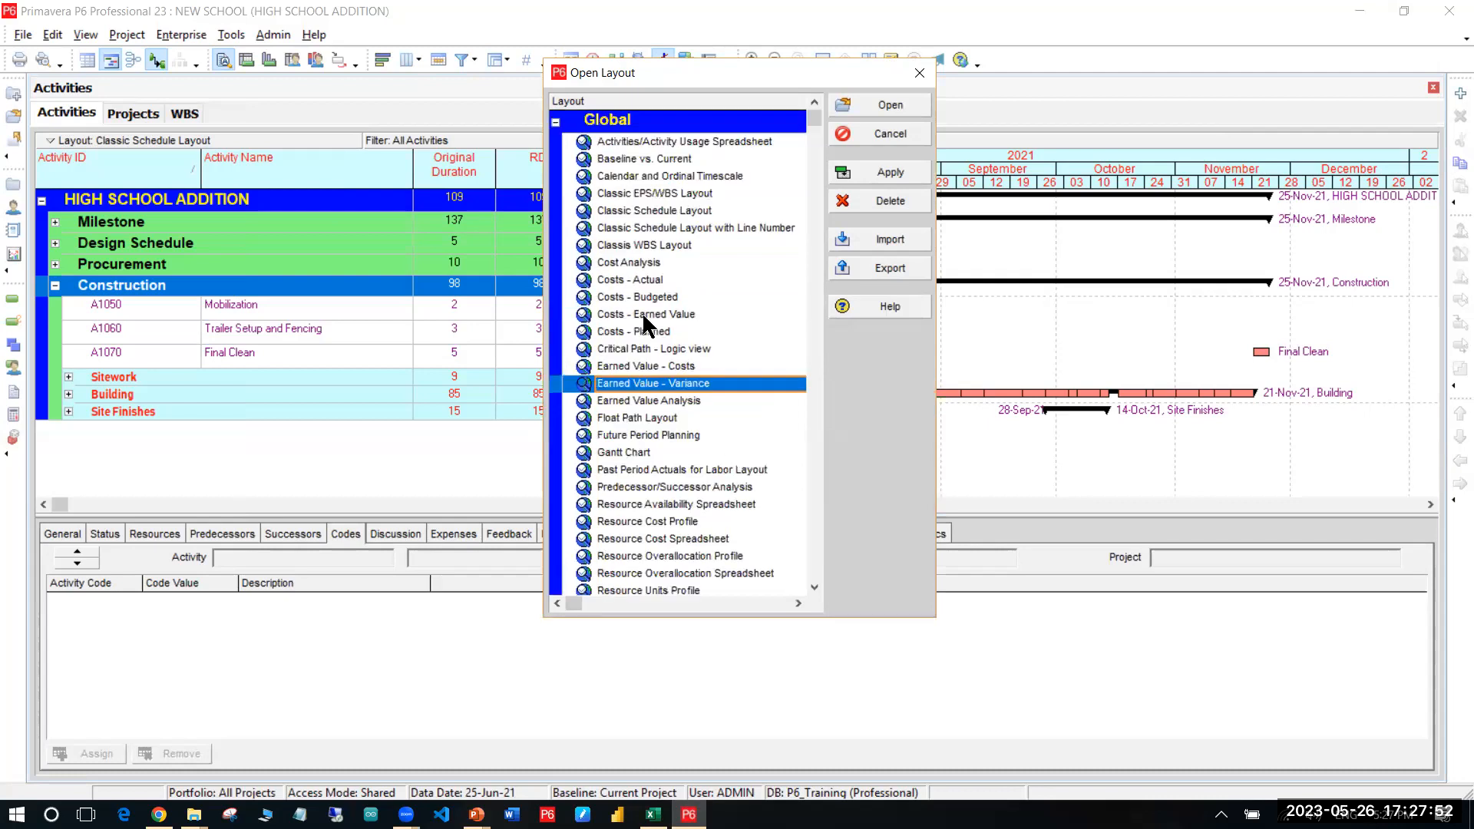
Step: Look through the Global layouts offered for opening, and leave the list without opening one
scroll(683, 93, up, 2)
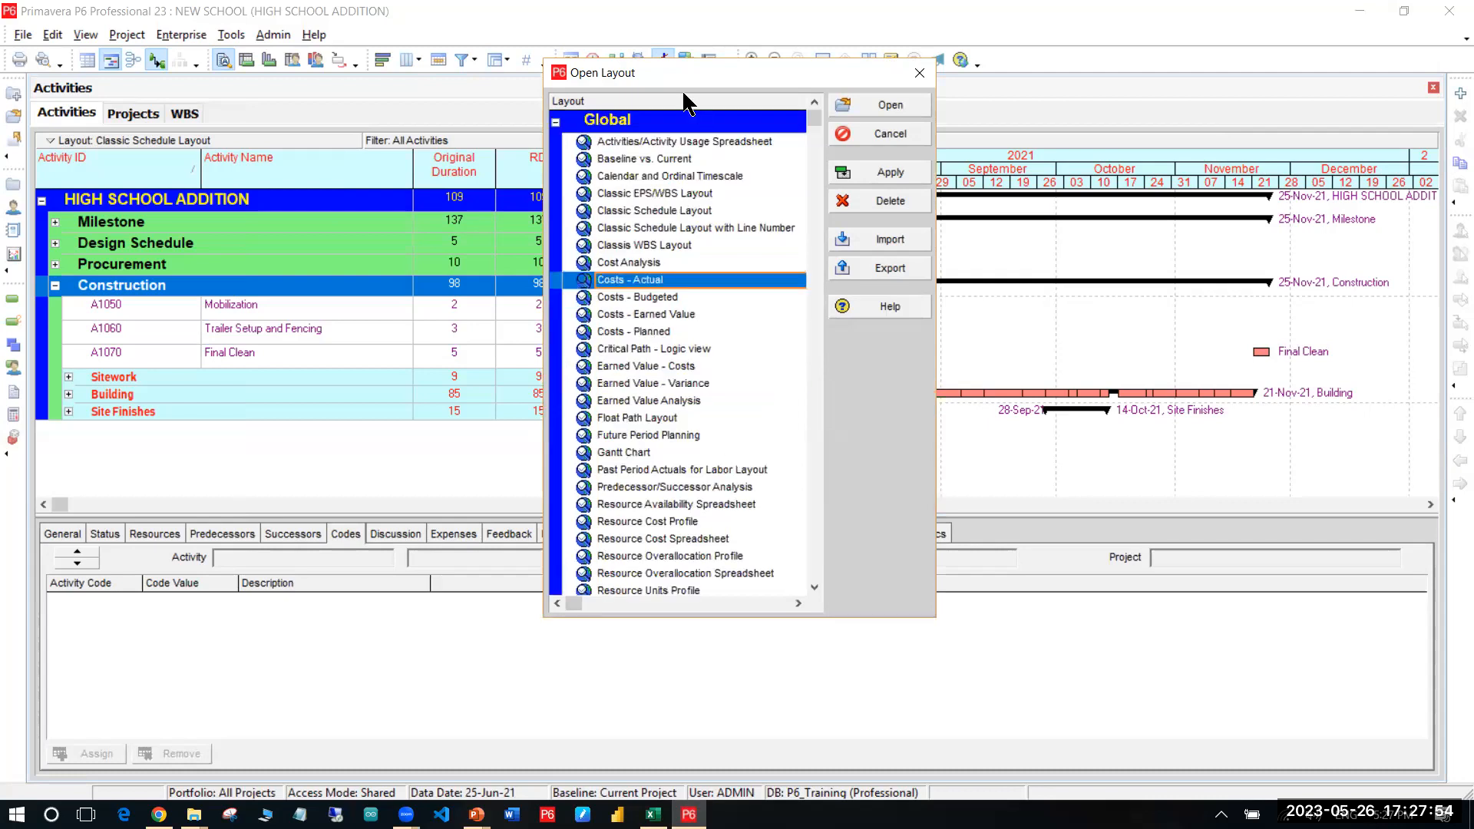
drag(672, 70, 653, 86)
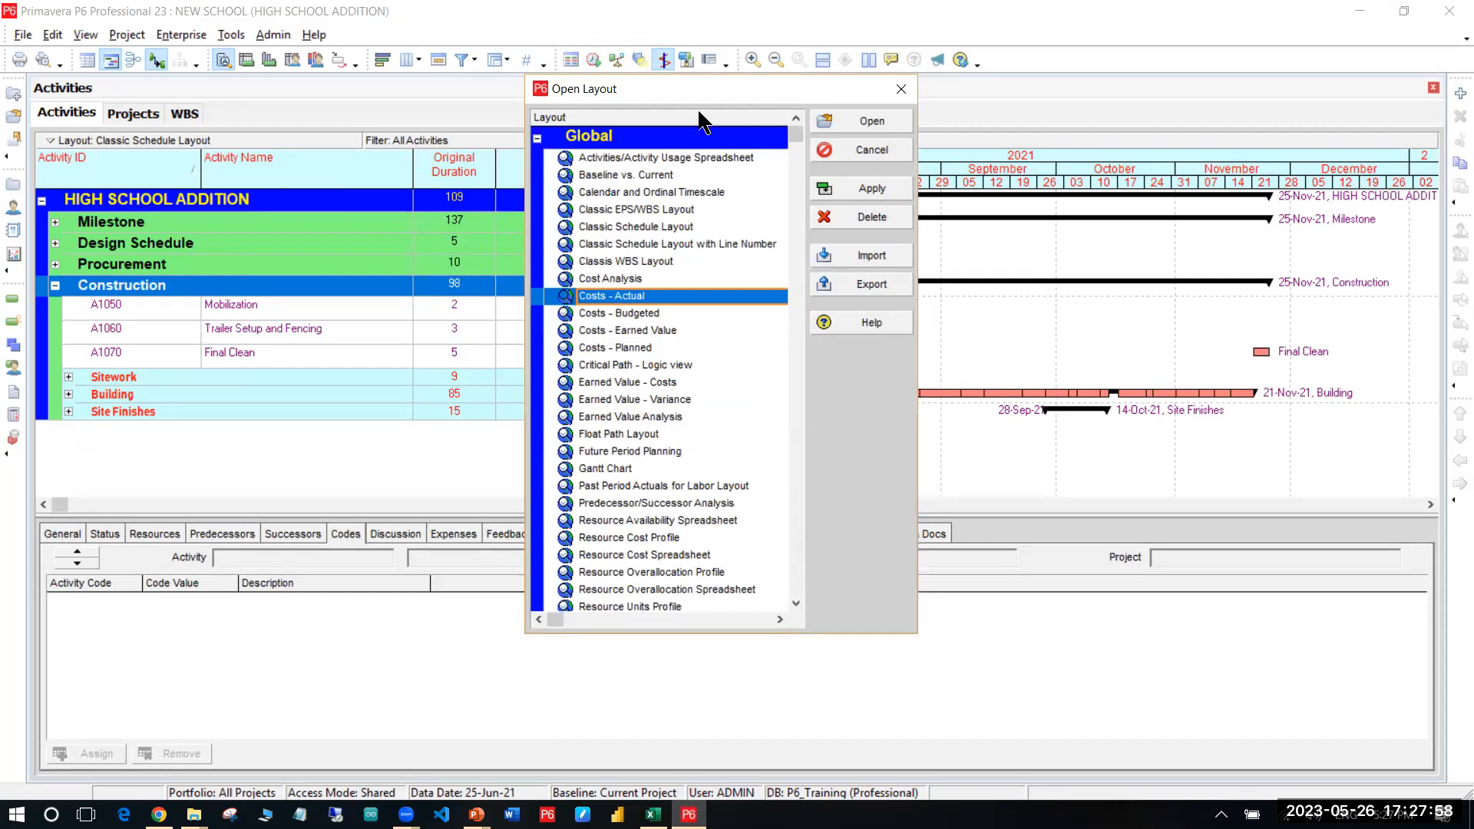
drag(646, 90, 538, 89)
scroll(542, 398, down, 1)
scroll(551, 359, up, 1)
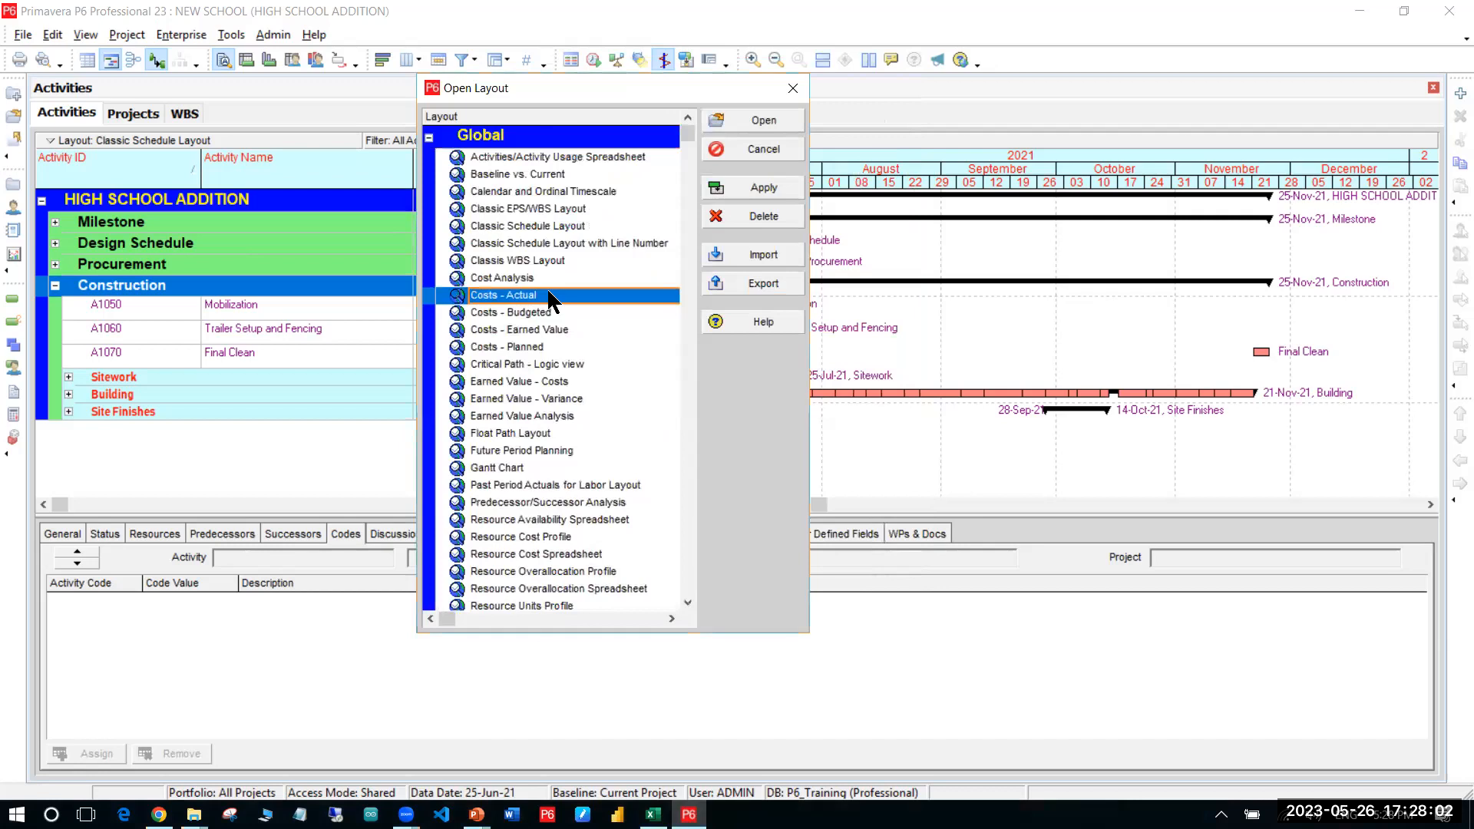
click(765, 150)
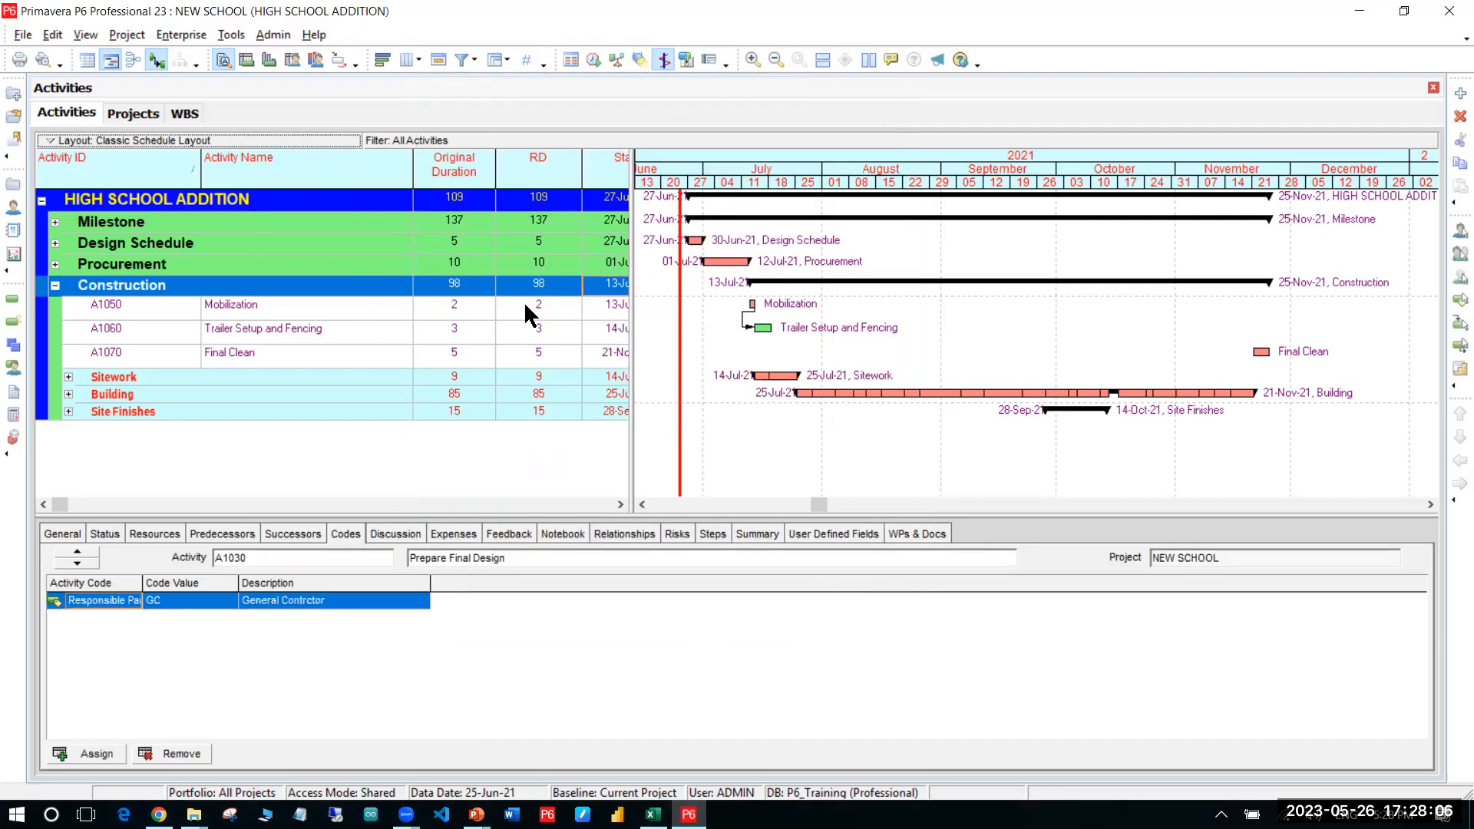
Step: Widen the activity table to reveal the Start and Finish columns, and select the Trailer Setup and Fencing activity
drag(632, 336, 779, 338)
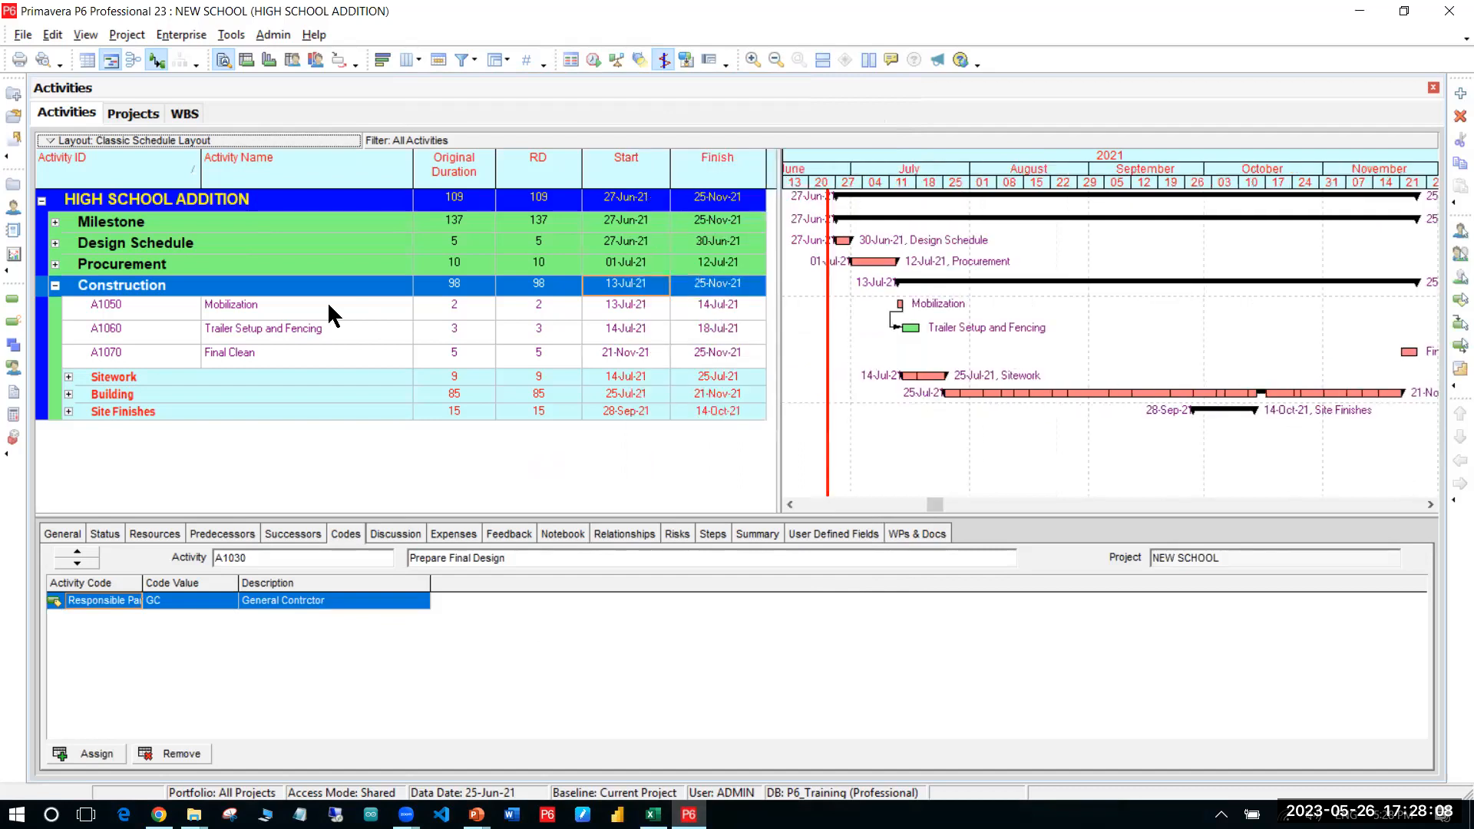
click(356, 341)
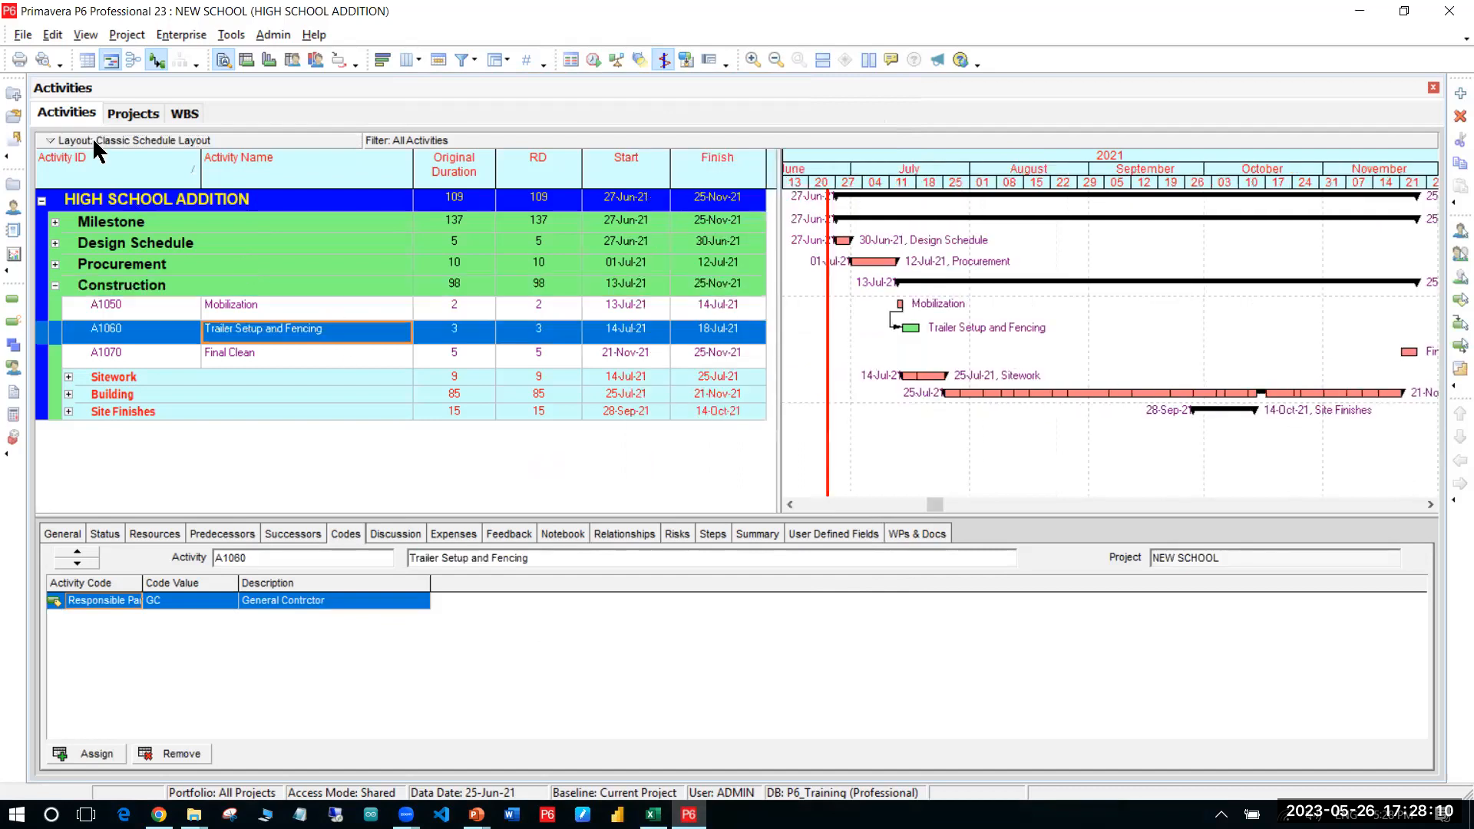
Step: Save the current layout under the new name "Training Layout", available to the Current User
click(118, 143)
mouse_move(127, 160)
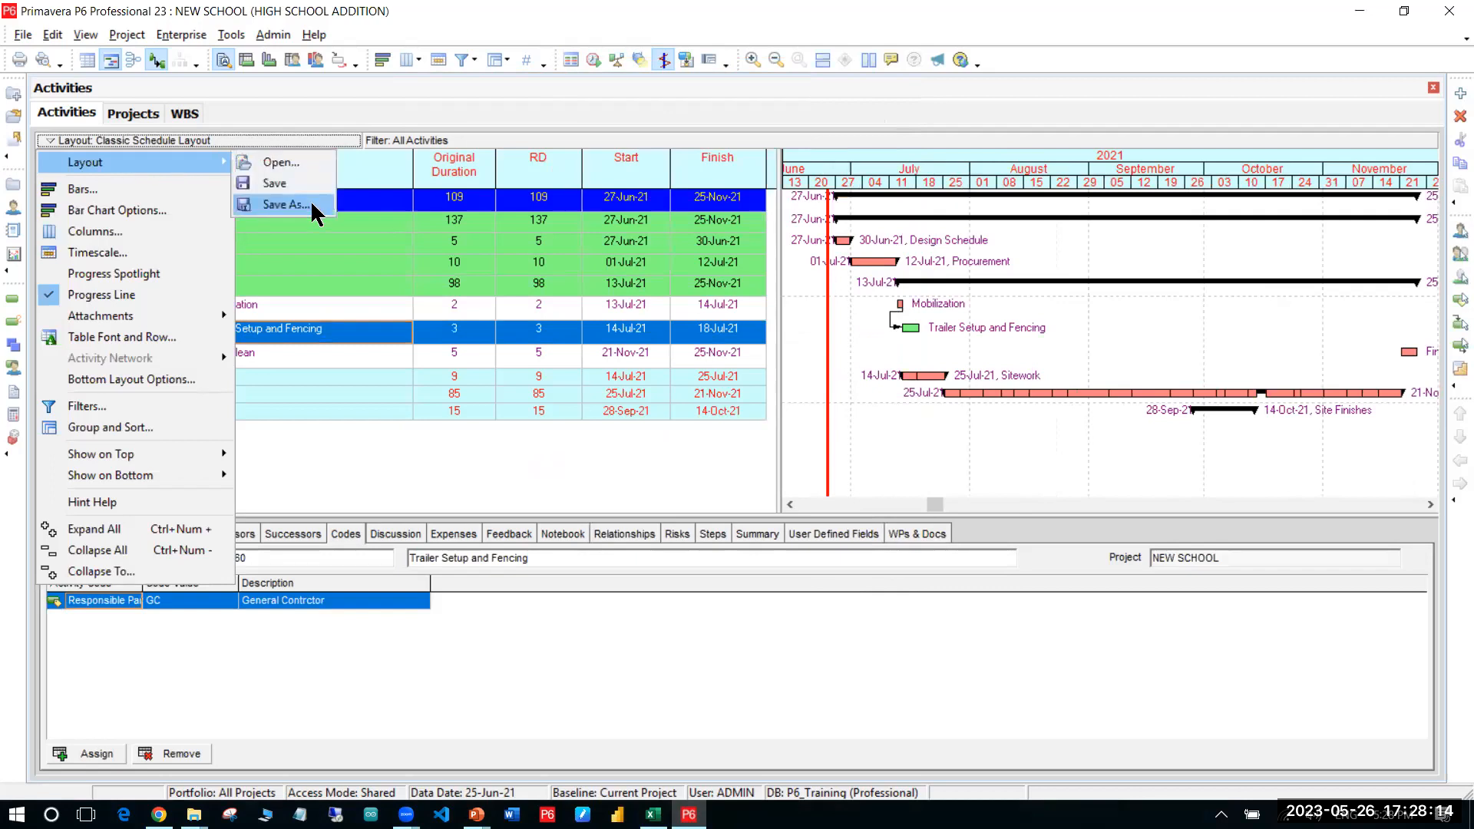
click(287, 204)
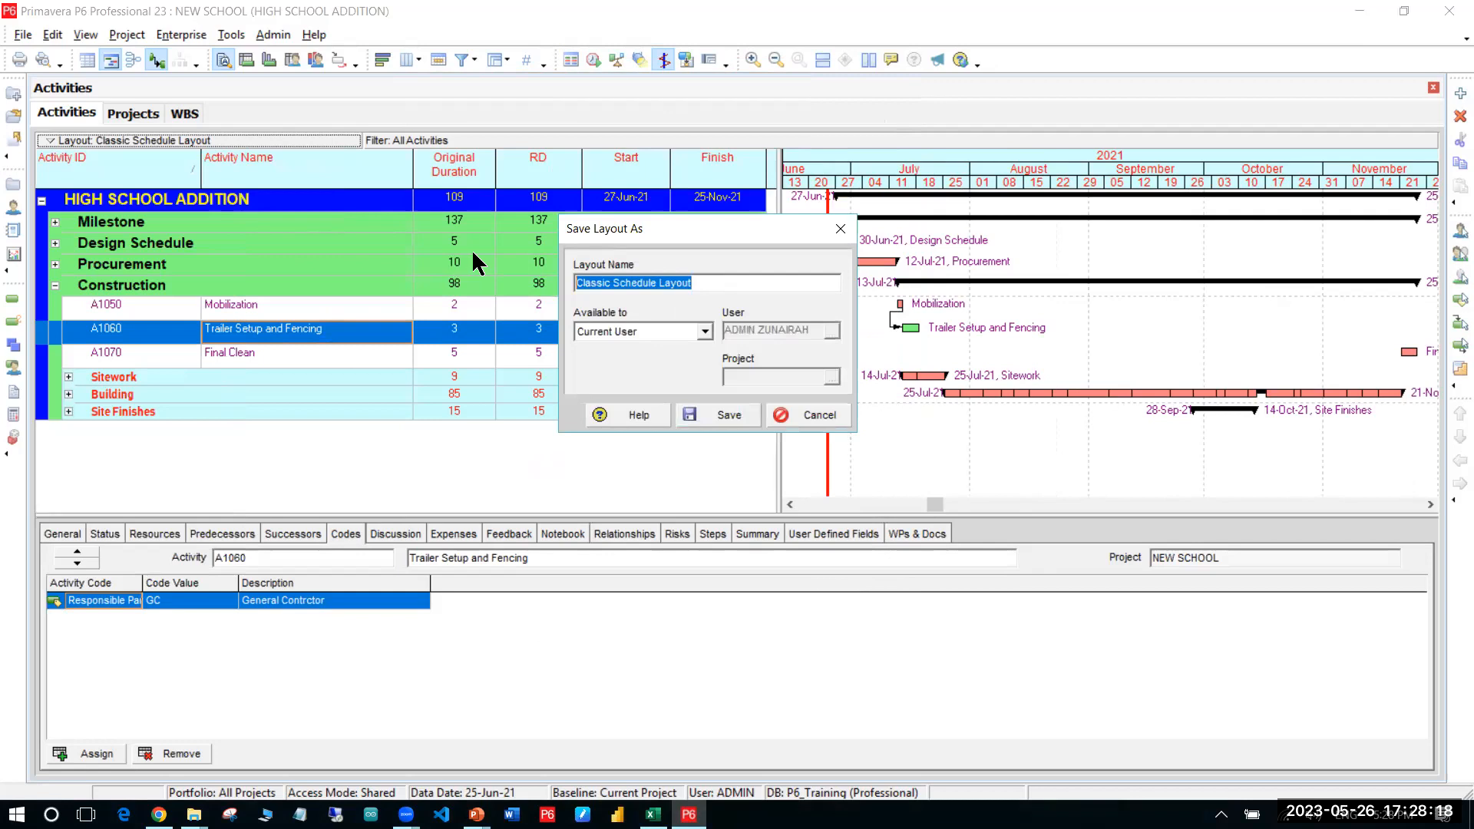
text(tRAINING)
key(BackSpace)
key(BackSpace)
key(BackSpace)
key(BackSpace)
key(BackSpace)
key(BackSpace)
key(BackSpace)
key(BackSpace)
text(T)
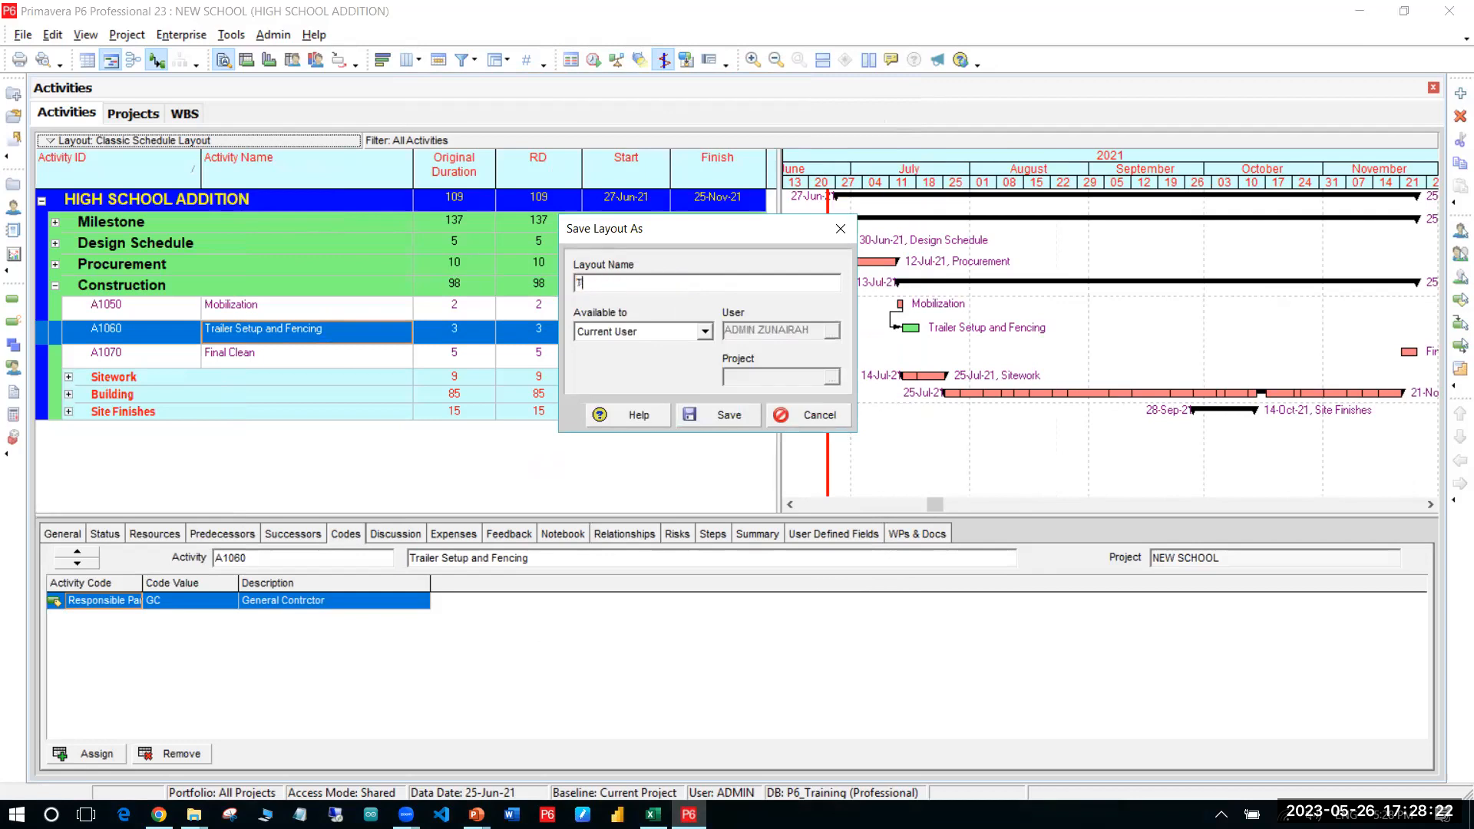
text(raining Layout)
key(Tab)
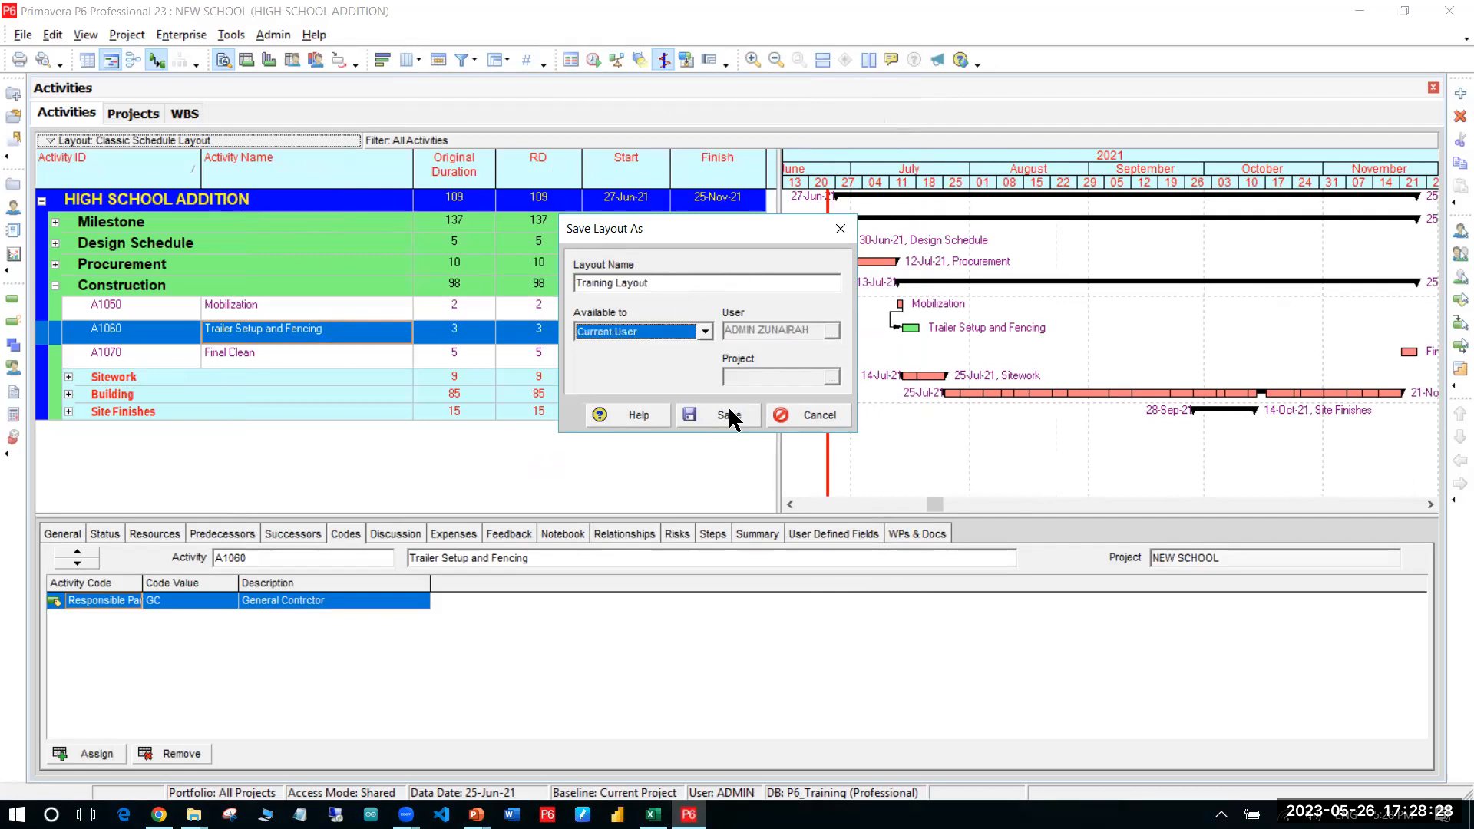
click(728, 414)
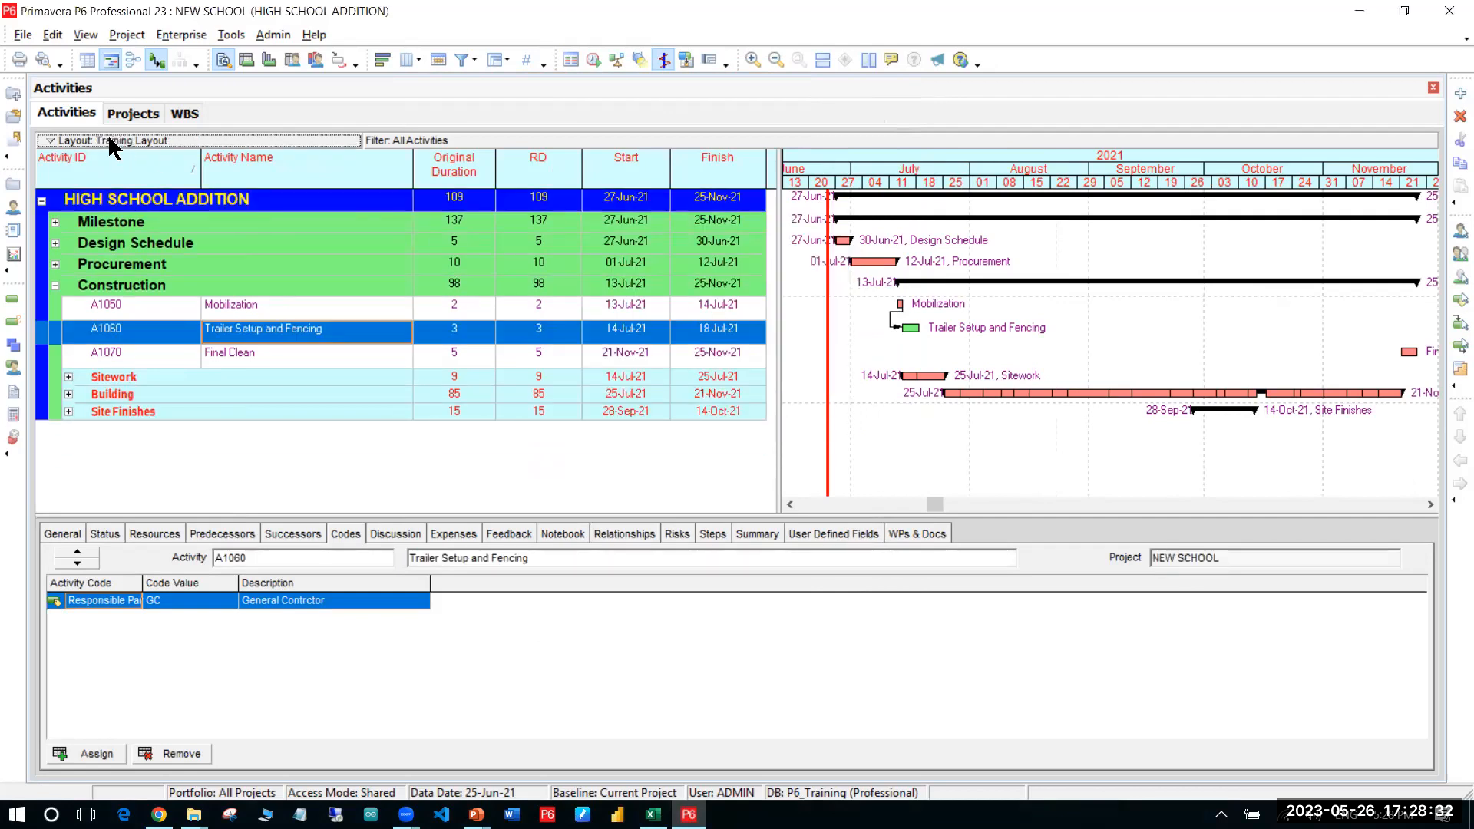
Step: Open the list of layouts, check the Create the Layouts with Filters exercise slide in PowerPoint, and return to Primavera P6
click(138, 141)
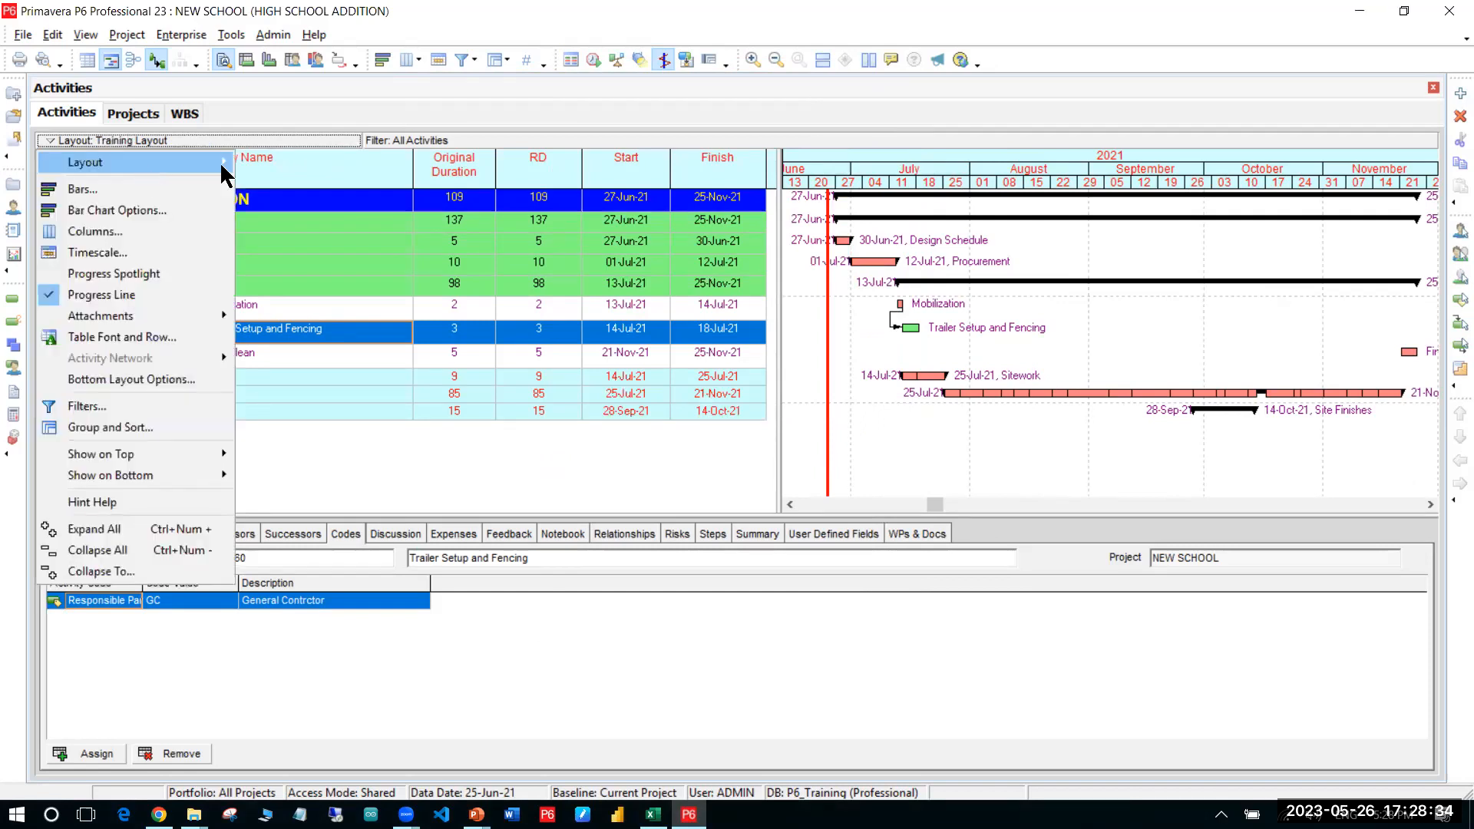
click(269, 163)
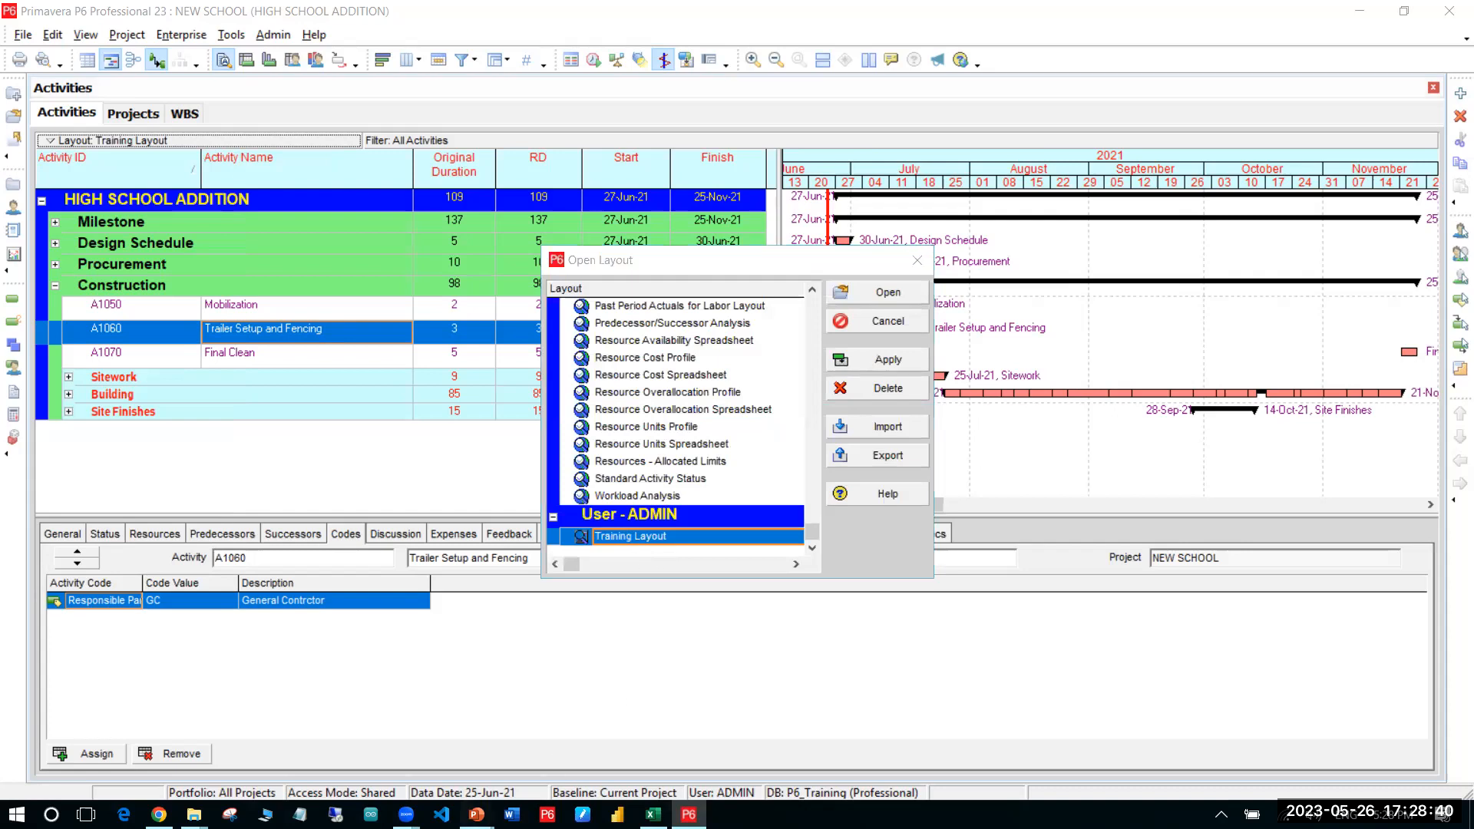
click(476, 814)
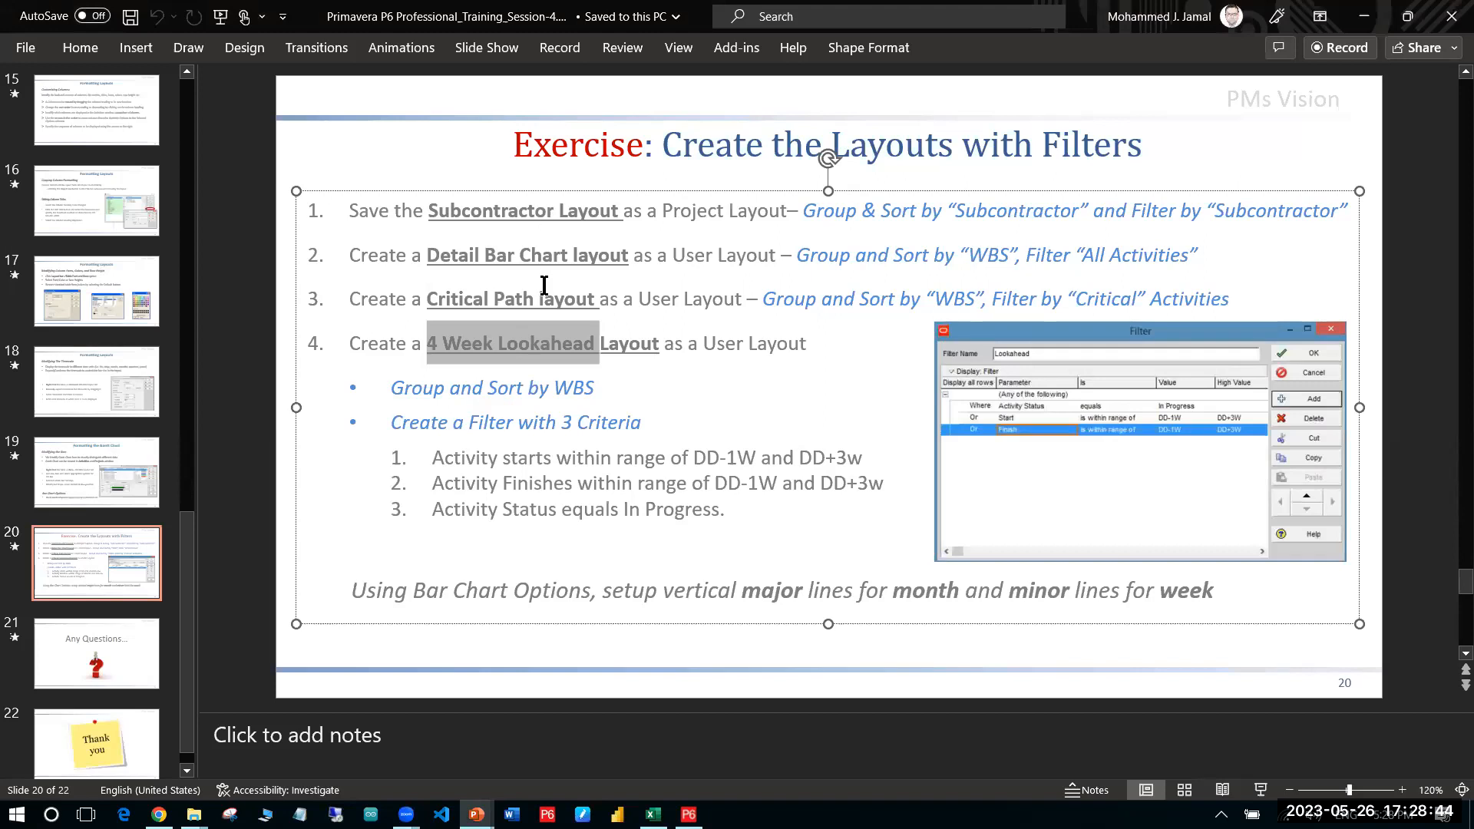
key(alt+Tab)
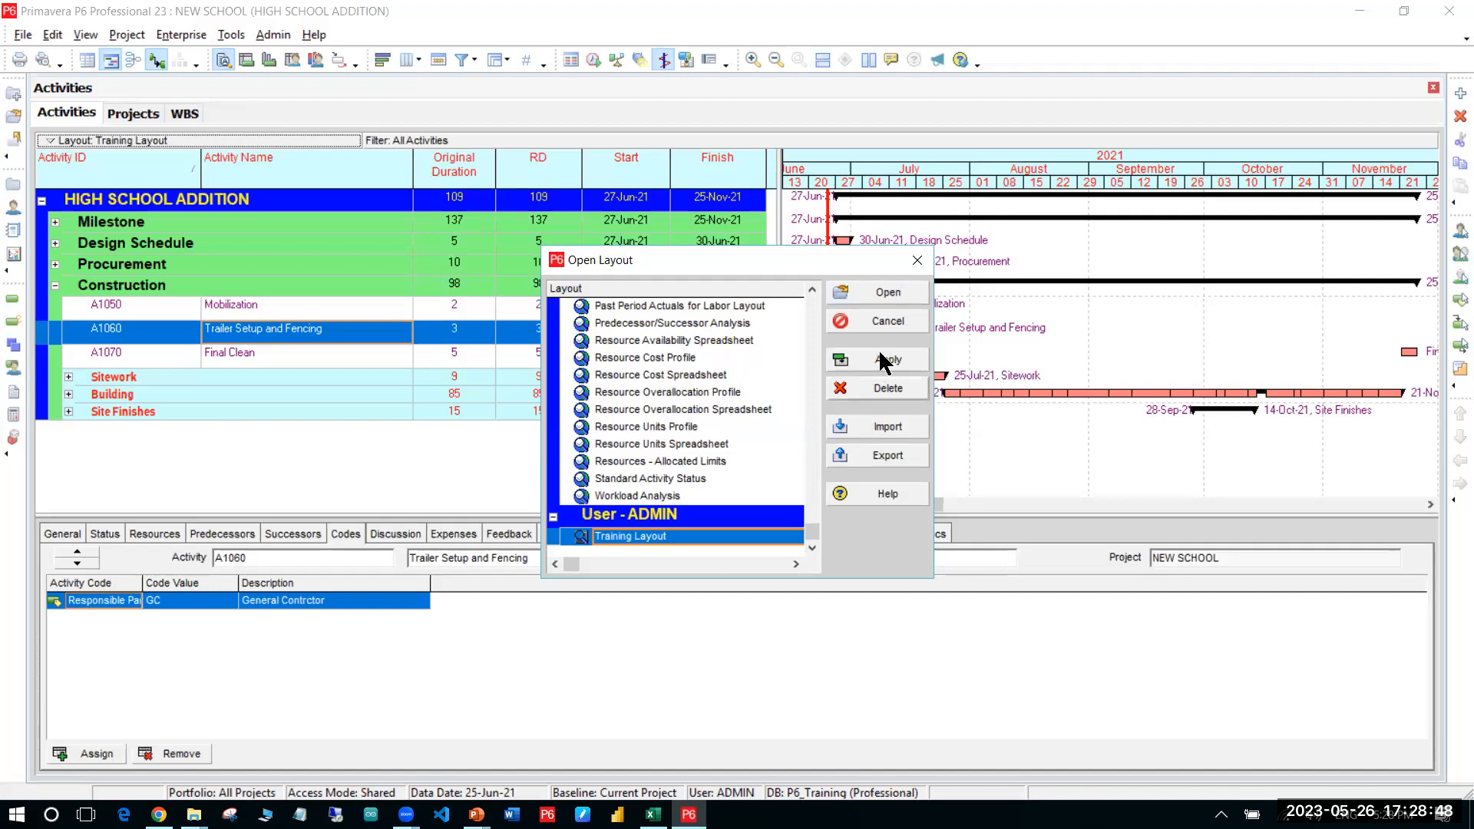
Step: Apply the Resource Cost Spreadsheet layout to the activities view
click(600, 376)
click(884, 360)
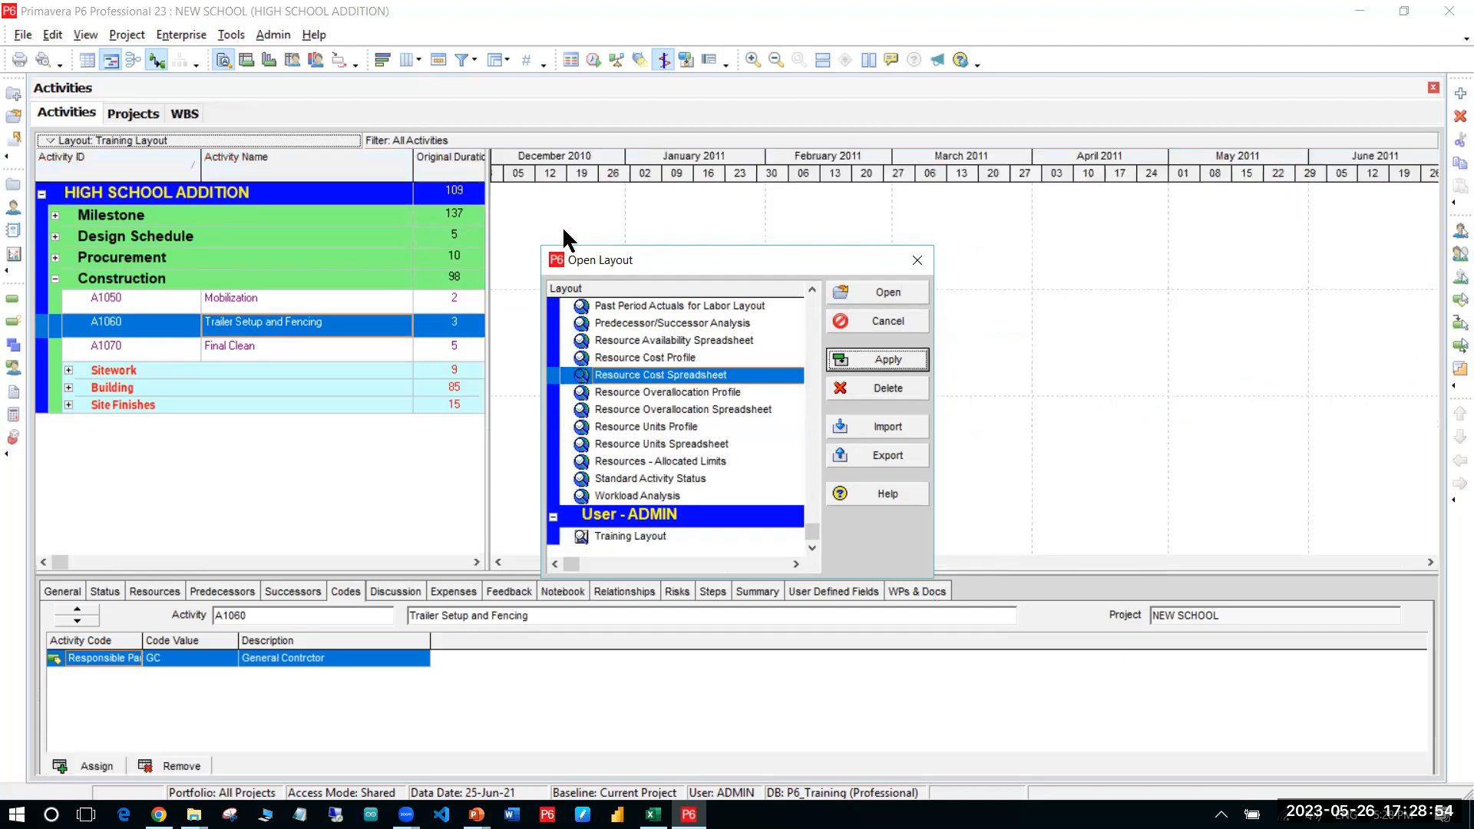
Step: Apply the global Costs - Earned Value layout to the activities view
click(597, 341)
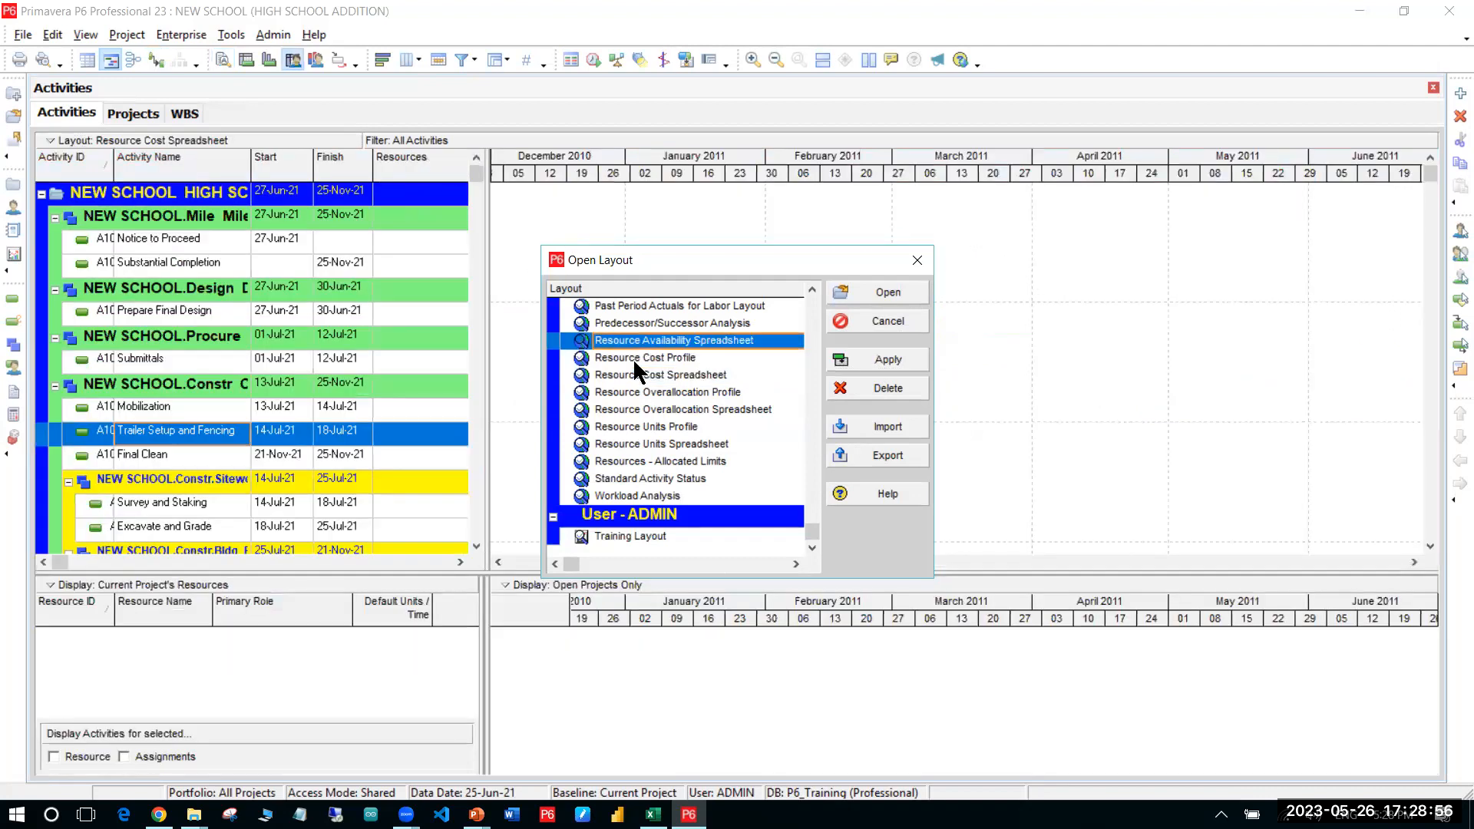
scroll(596, 342, up, 4)
click(597, 342)
click(888, 360)
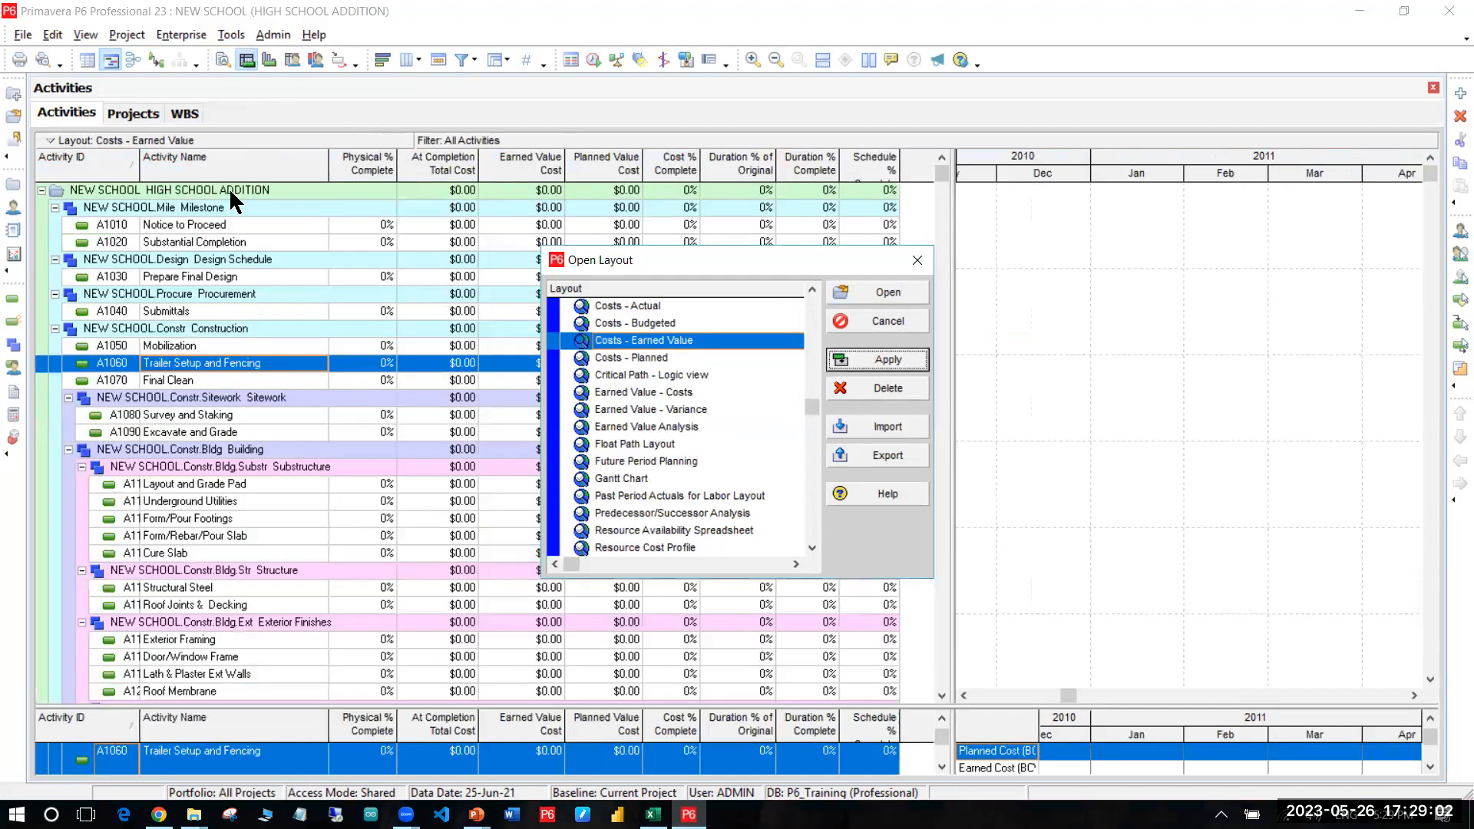
Step: Apply the global Classic WBS Layout to the activities view from the list of layouts
scroll(688, 429, up, 2)
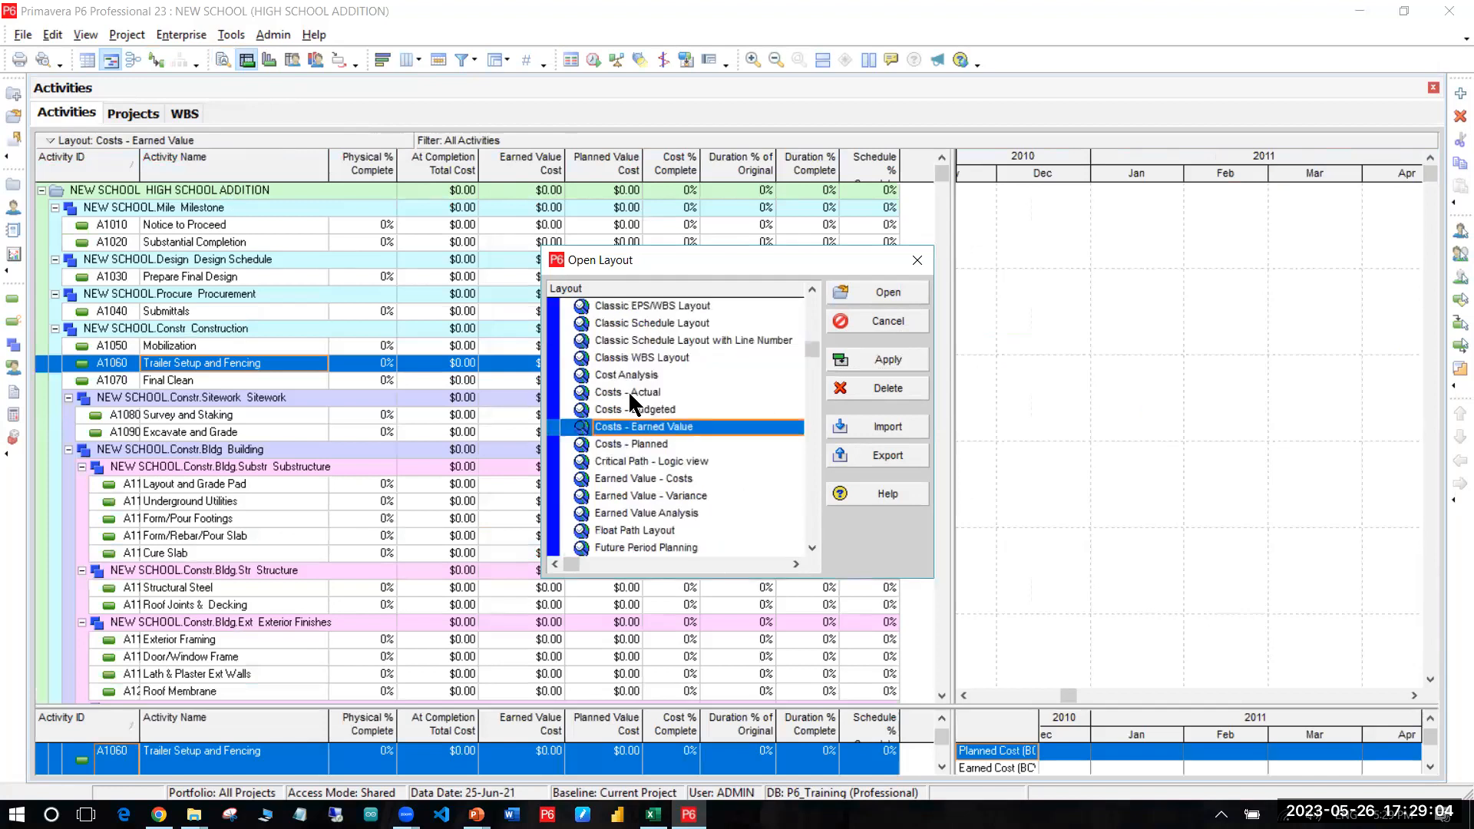
scroll(681, 394, up, 1)
click(580, 414)
click(902, 354)
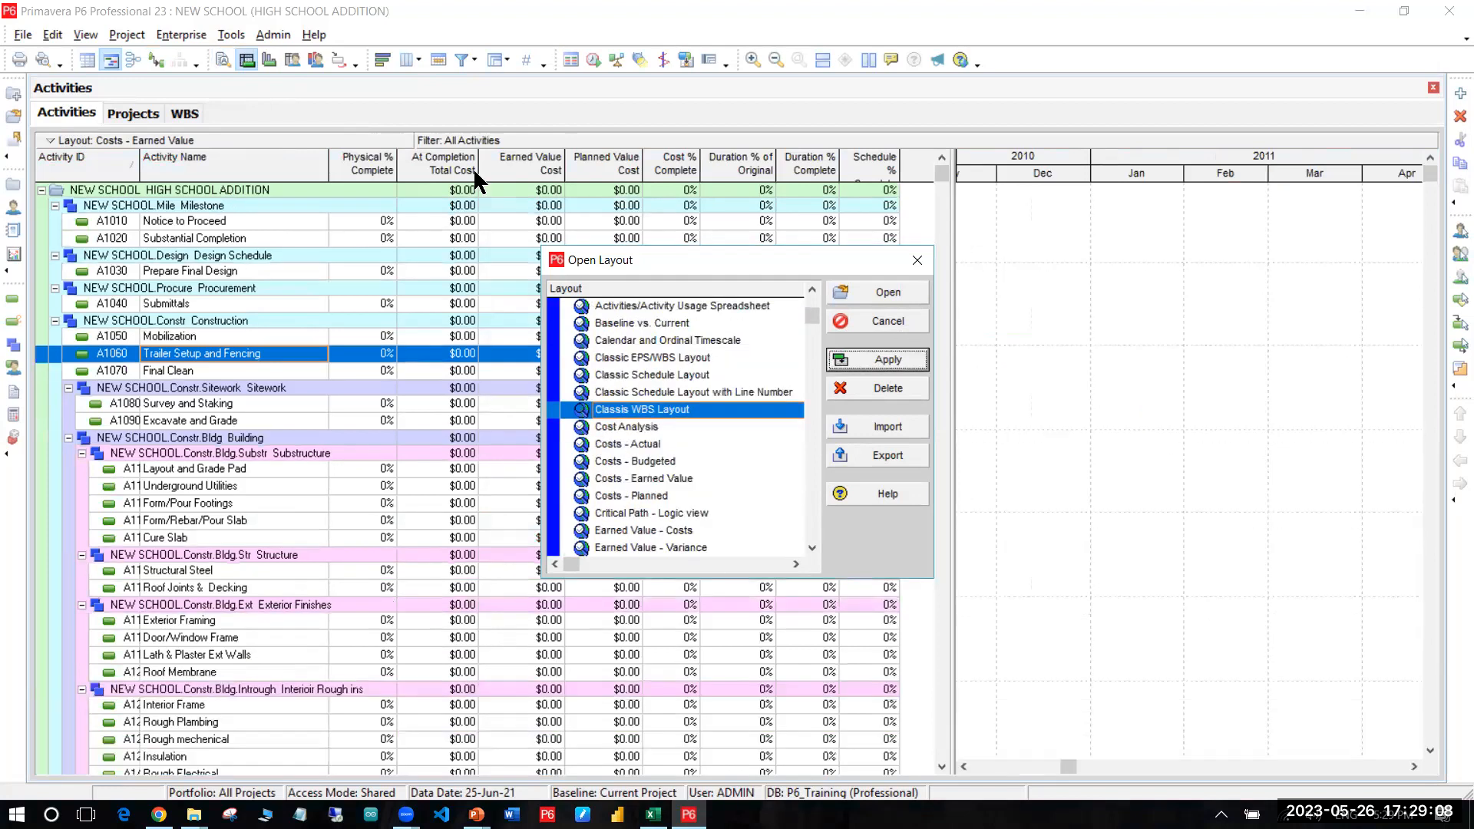
Step: Apply the global Costs - Budgeted layout to the activities view and close the layout list
click(608, 460)
click(879, 367)
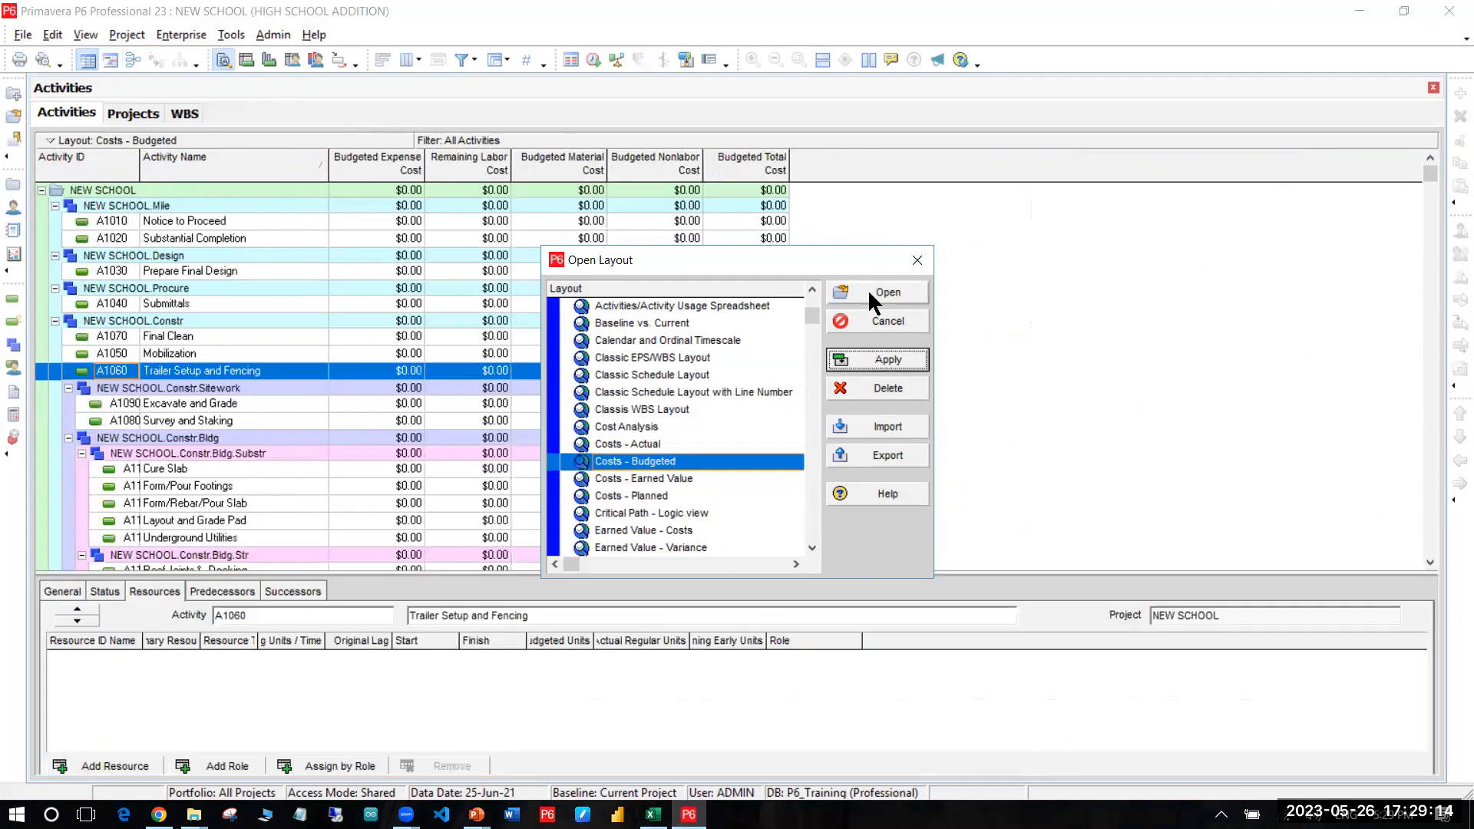
click(868, 291)
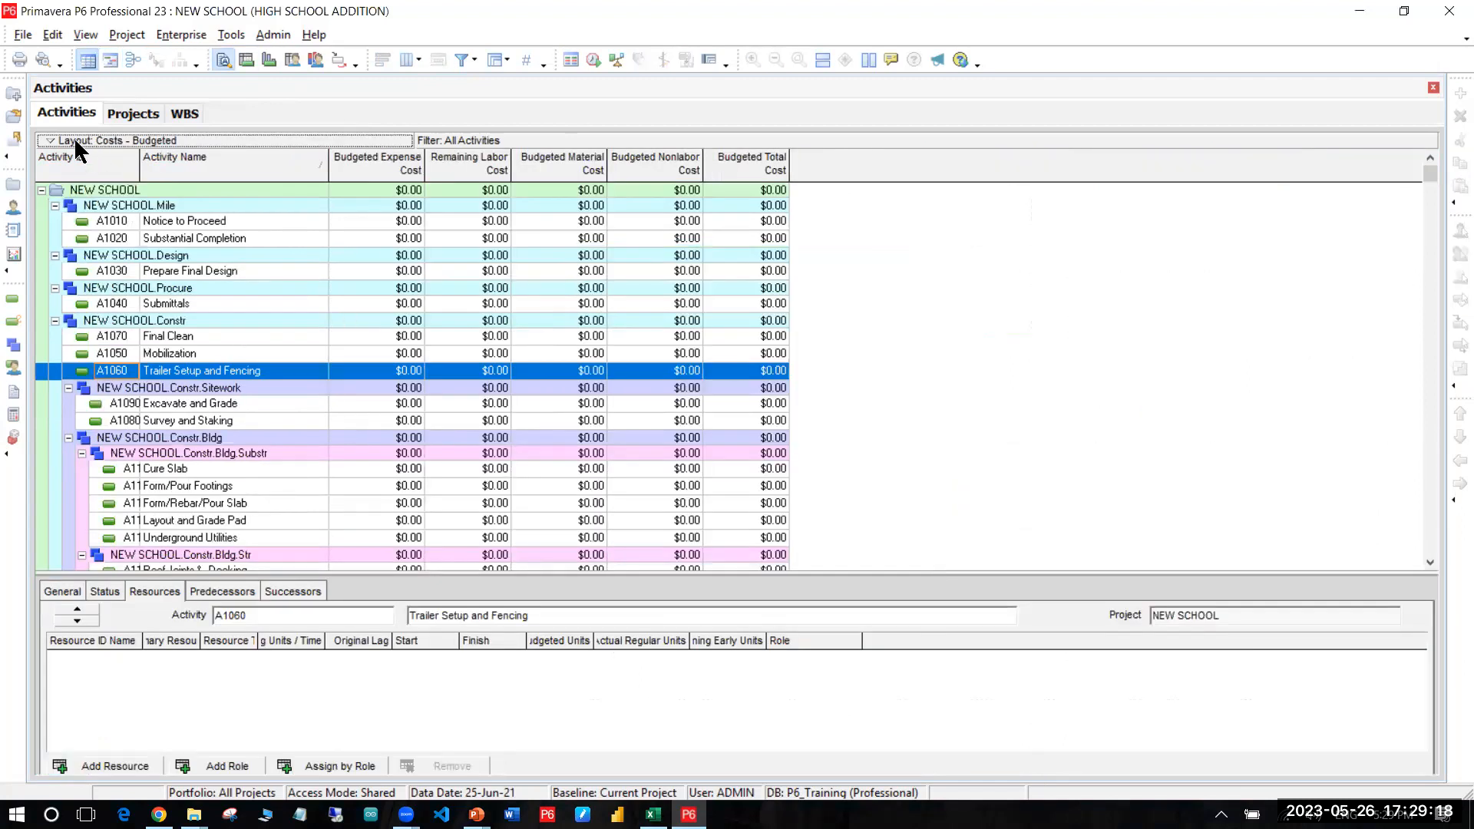
Step: Discard the changes to the current layout, apply the user layout "Training Layout", and close the layout list
click(68, 141)
mouse_move(215, 162)
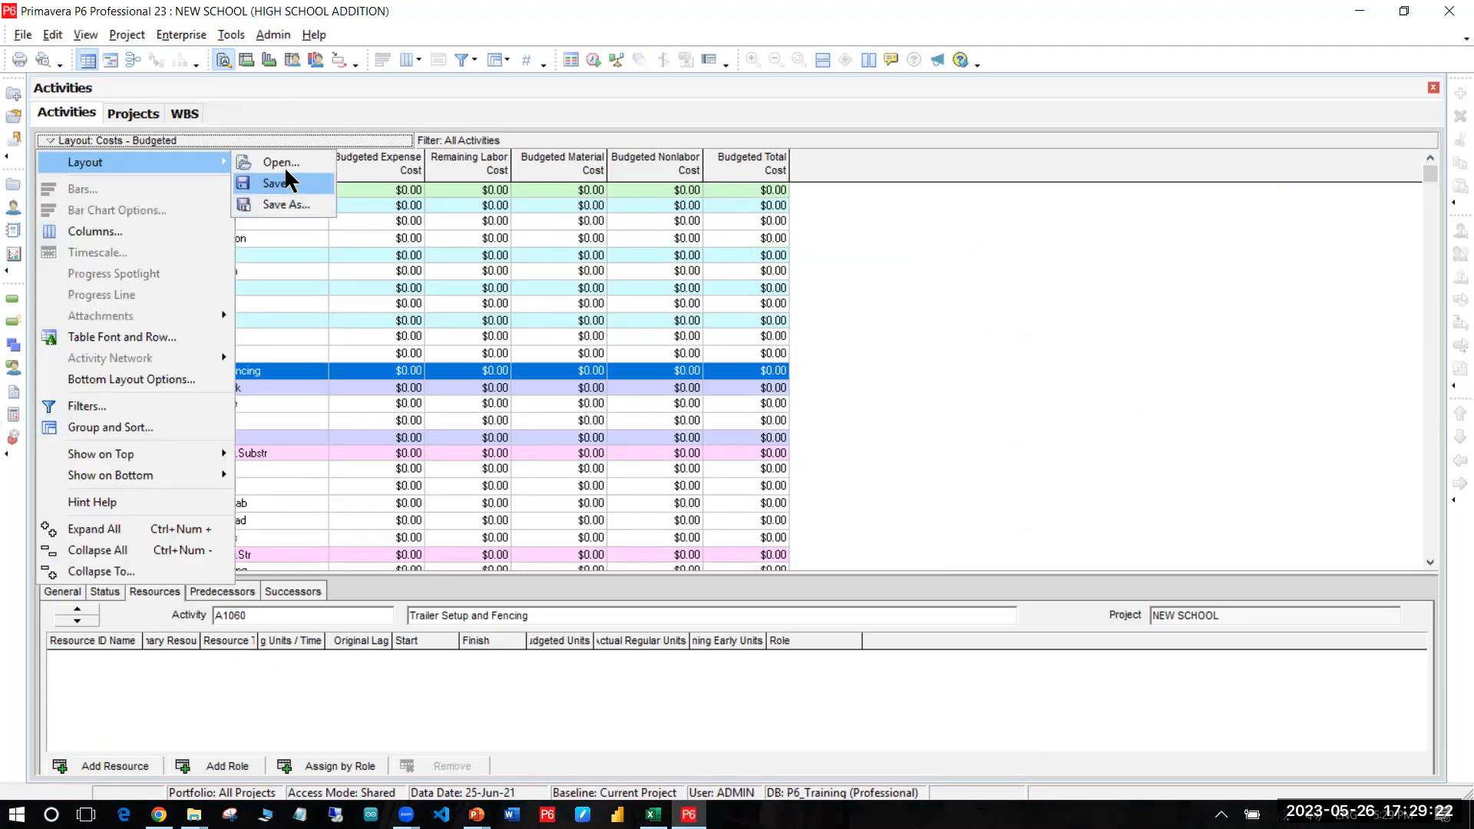
click(302, 162)
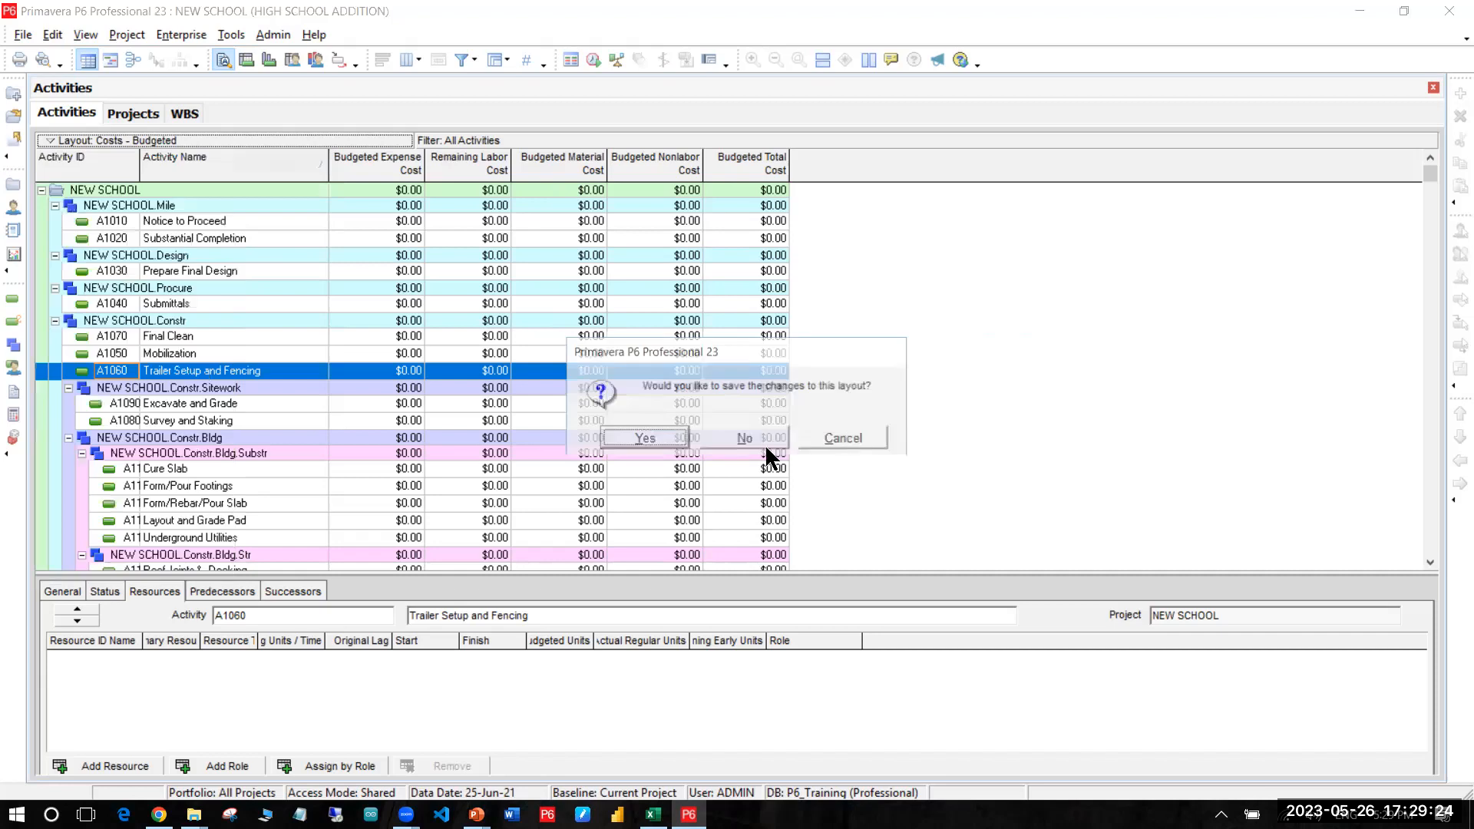
click(739, 435)
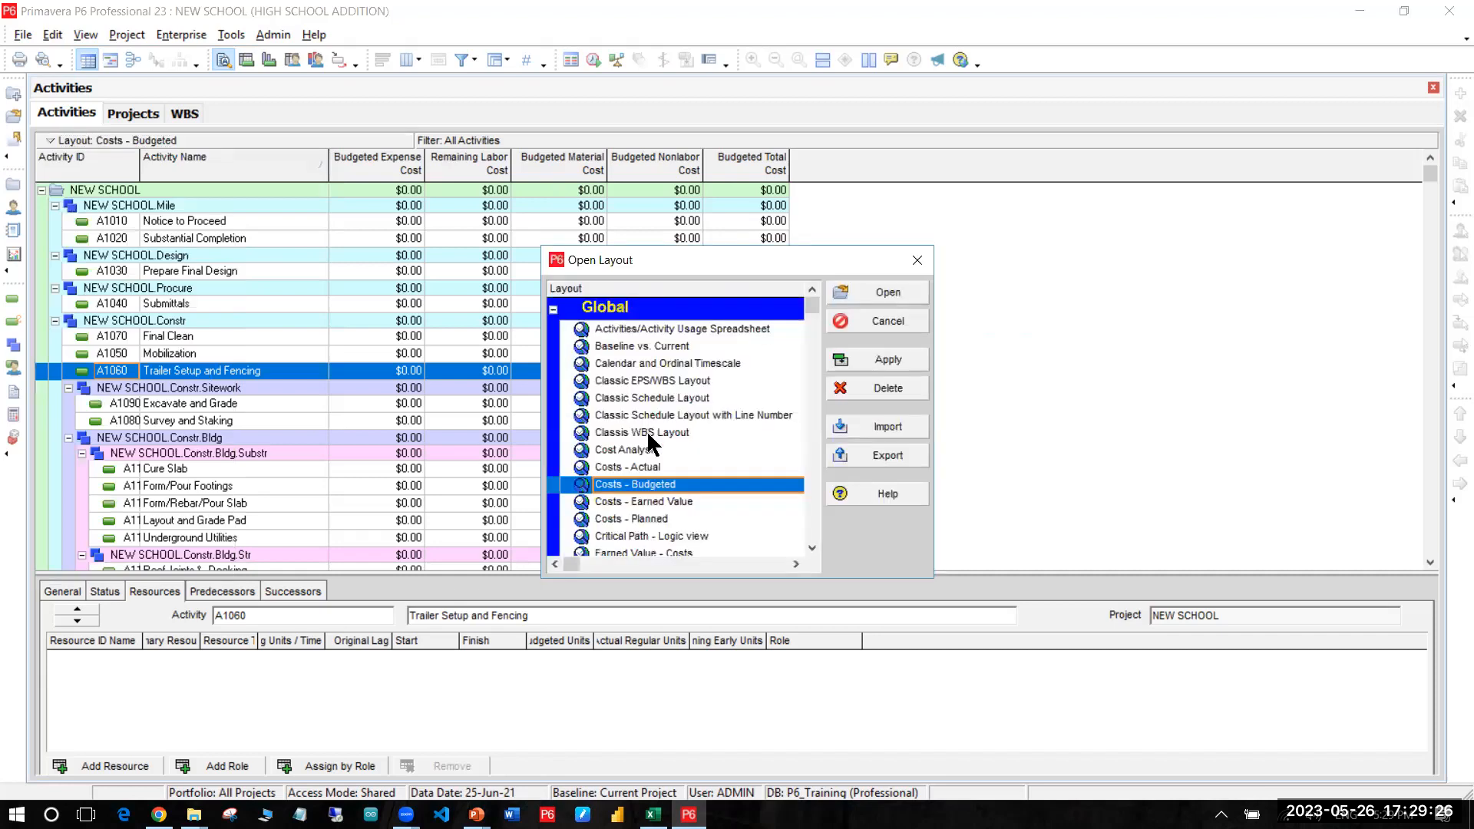
scroll(649, 441, down, 10)
click(577, 535)
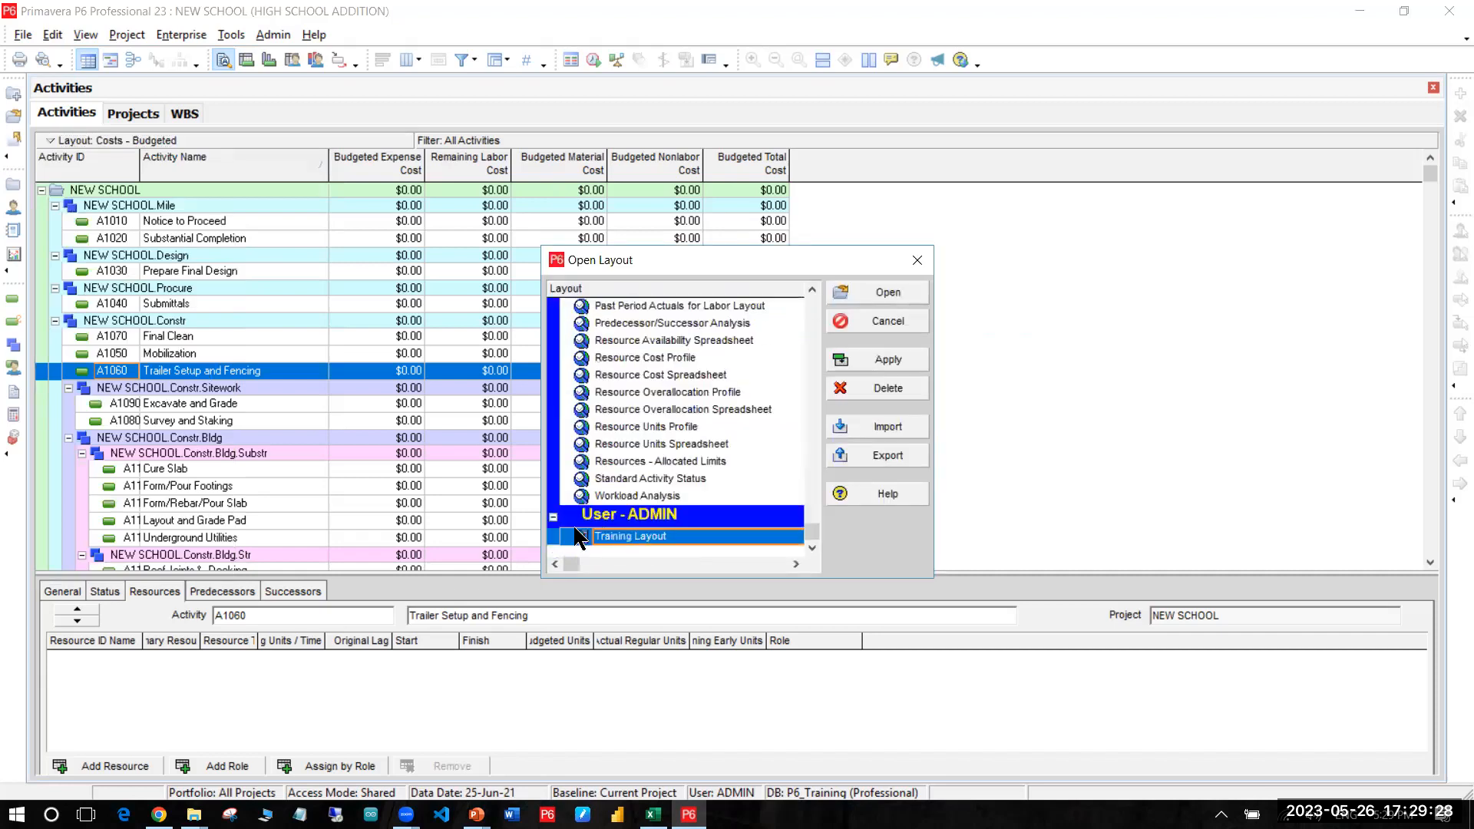
click(878, 361)
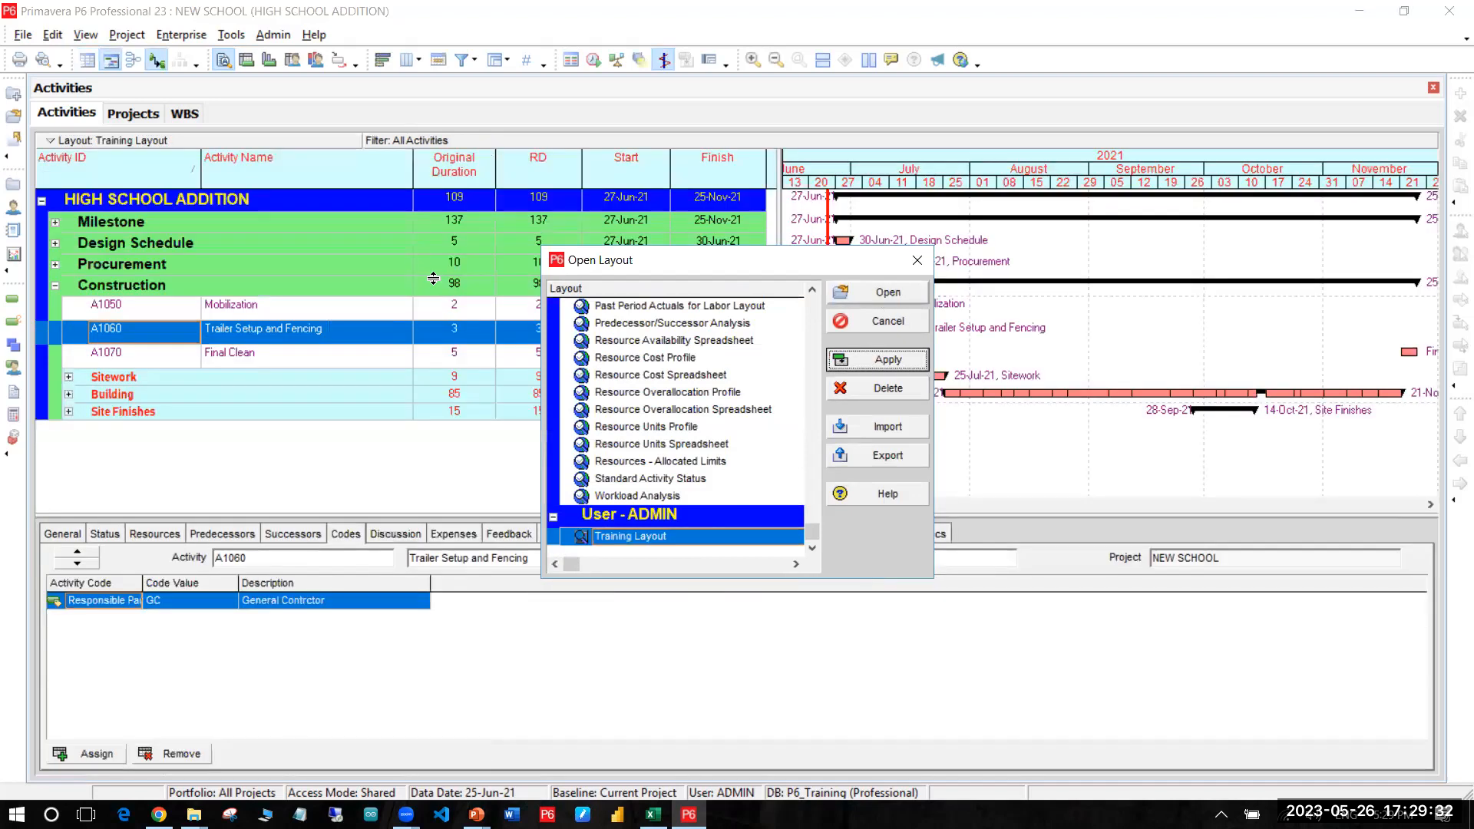
key(Escape)
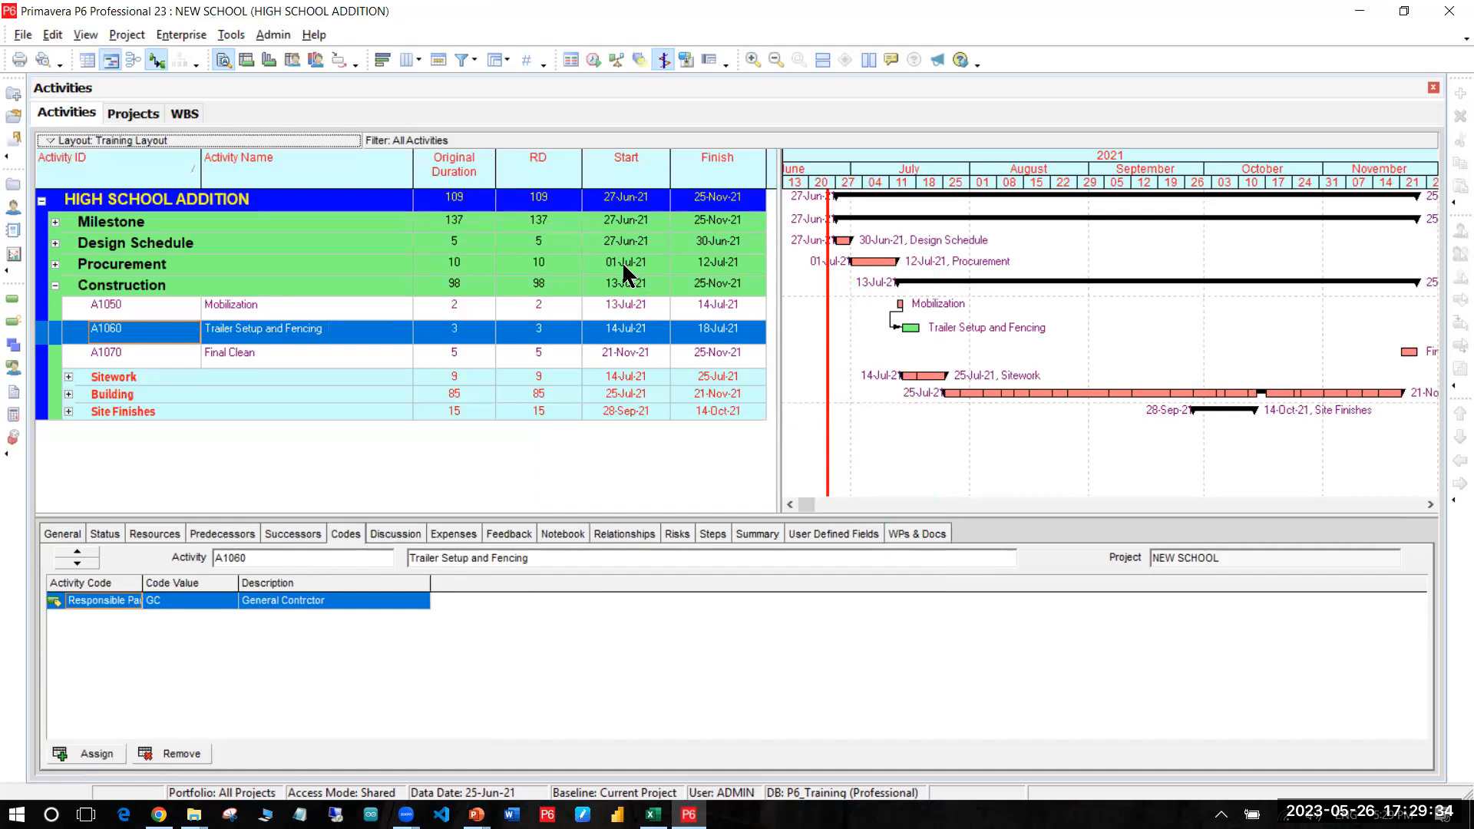
Step: Check the 4 Week Lookahead requirements on the exercise slide in PowerPoint and return to Primavera P6
mouse_move(477, 813)
click(337, 768)
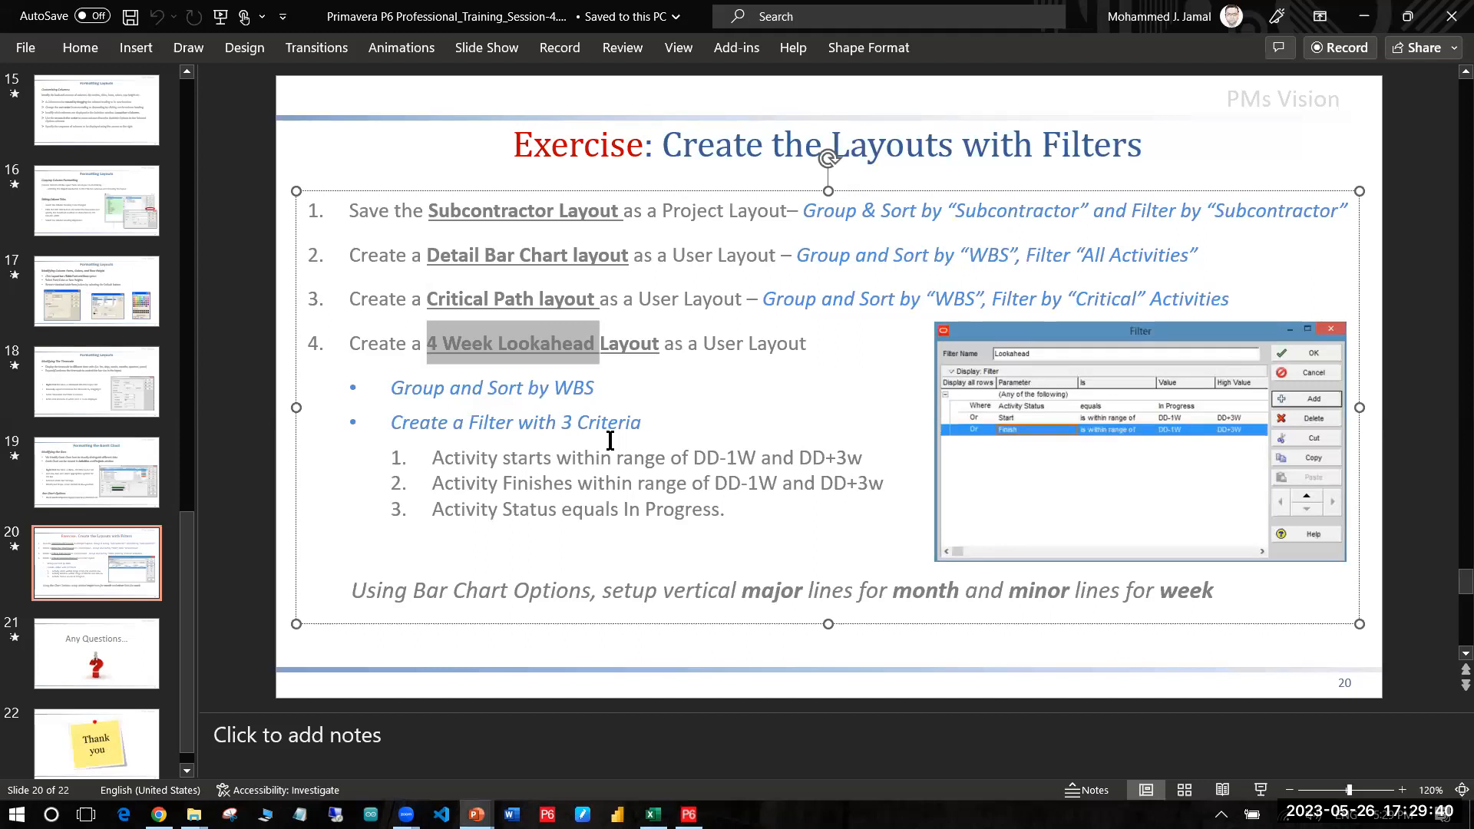
click(389, 397)
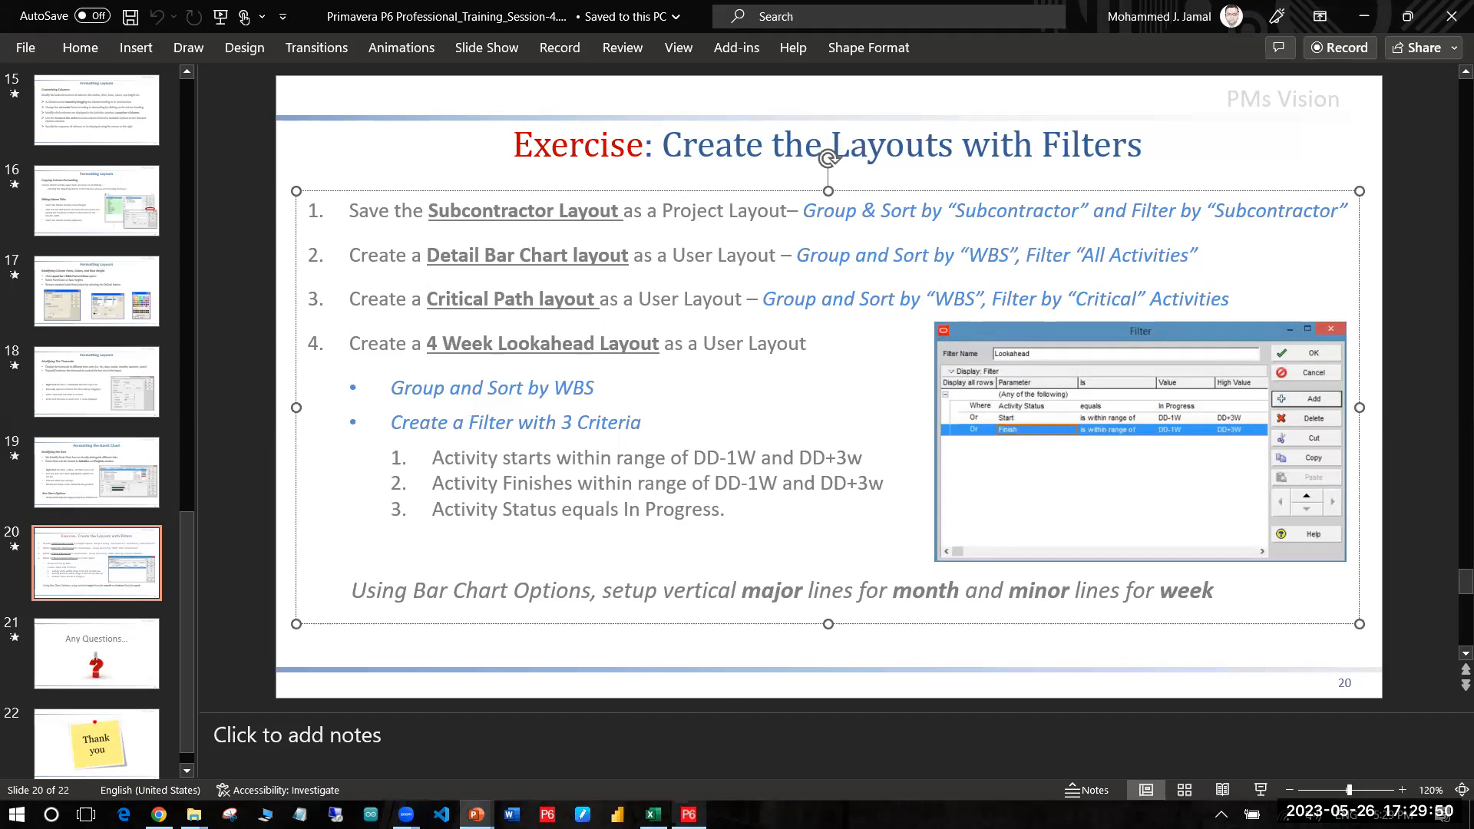
key(alt+Tab)
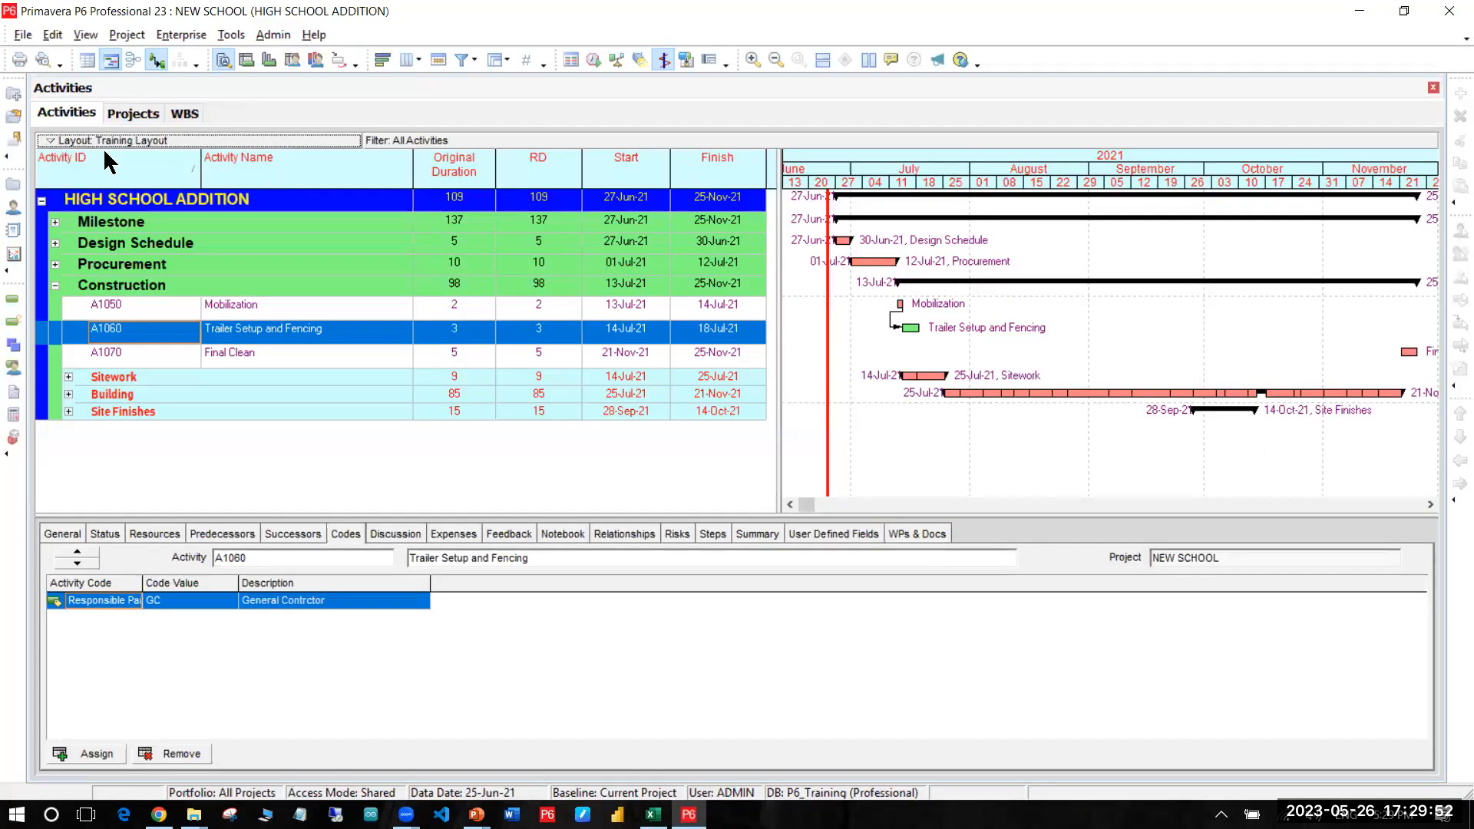
Step: Switch the activities view to the global Costs - Budgeted layout and select the Budgeted Expense Cost of Submittals, followed by that of Final Clean
click(152, 143)
click(278, 166)
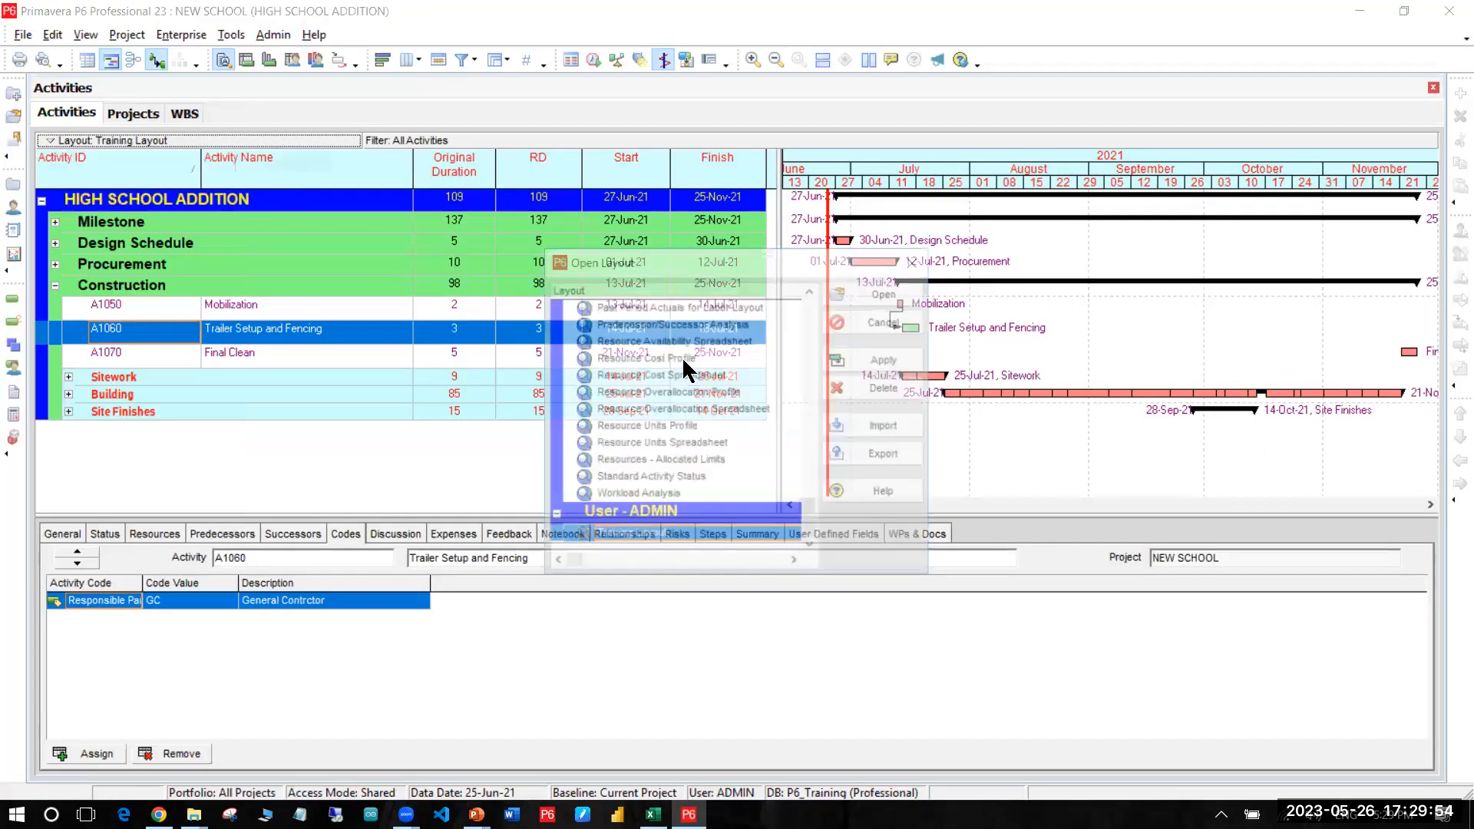
click(696, 356)
scroll(673, 400, up, 4)
click(642, 342)
click(882, 361)
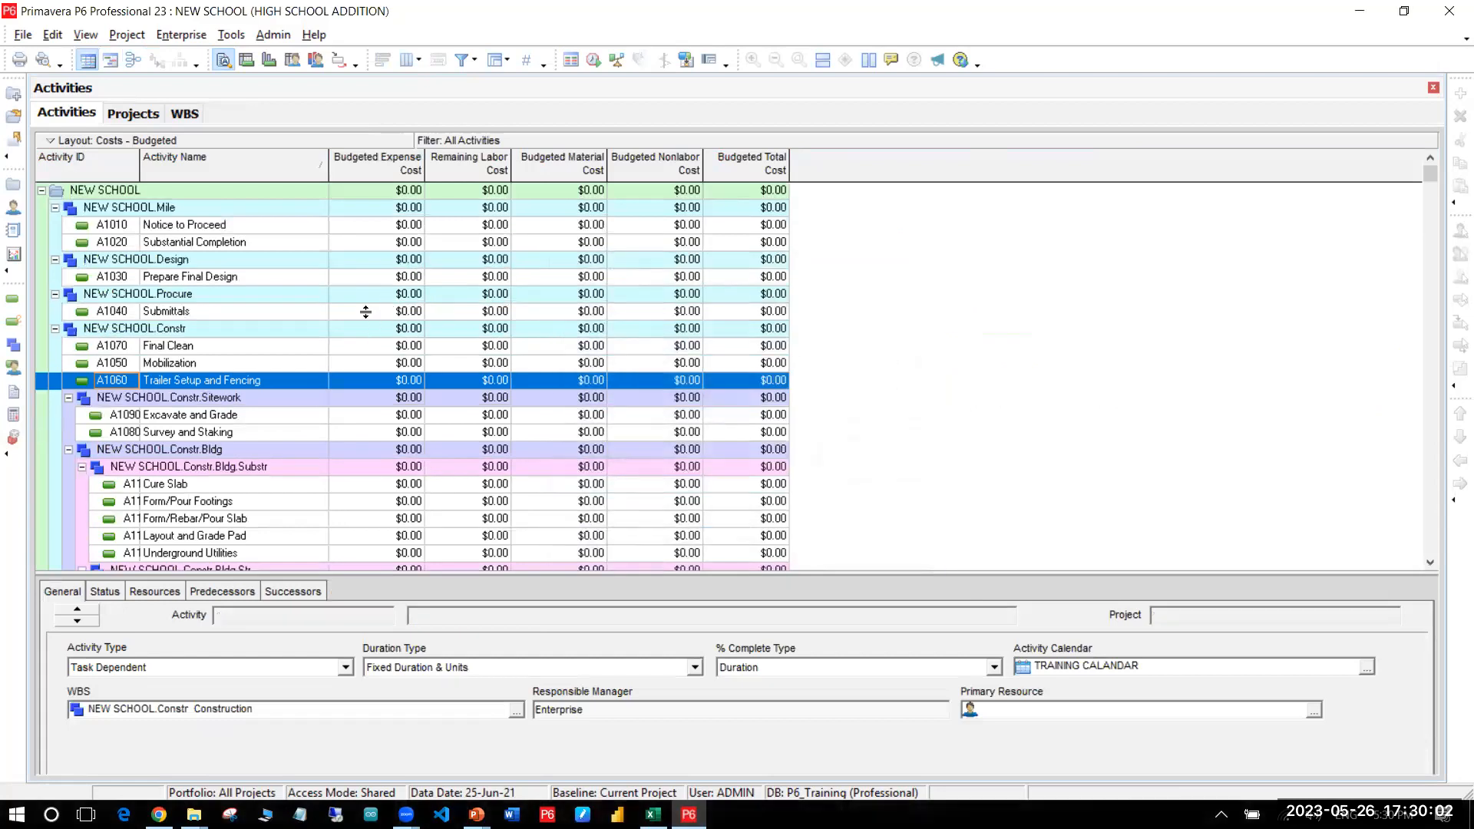
click(365, 312)
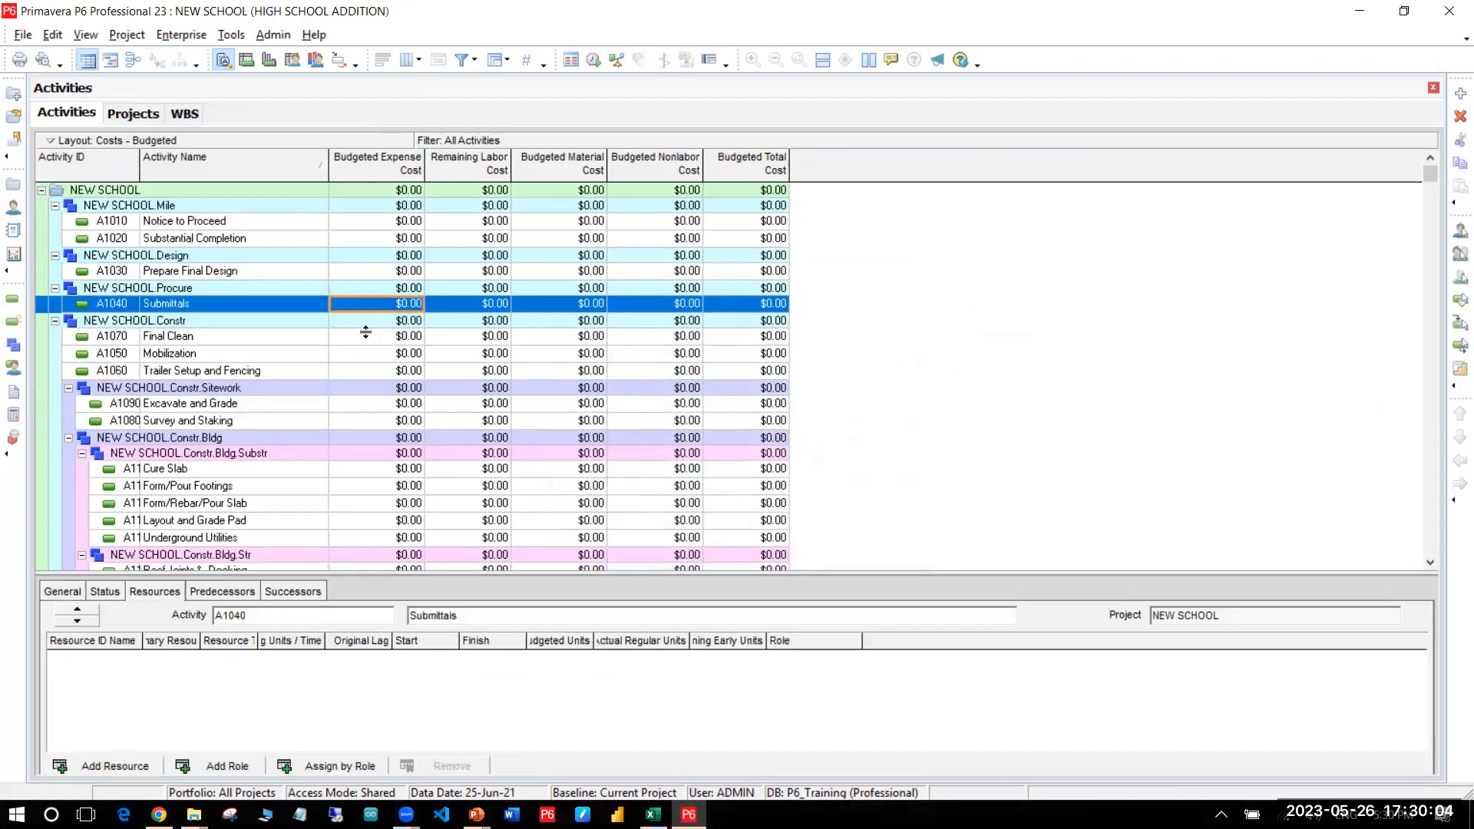
click(367, 335)
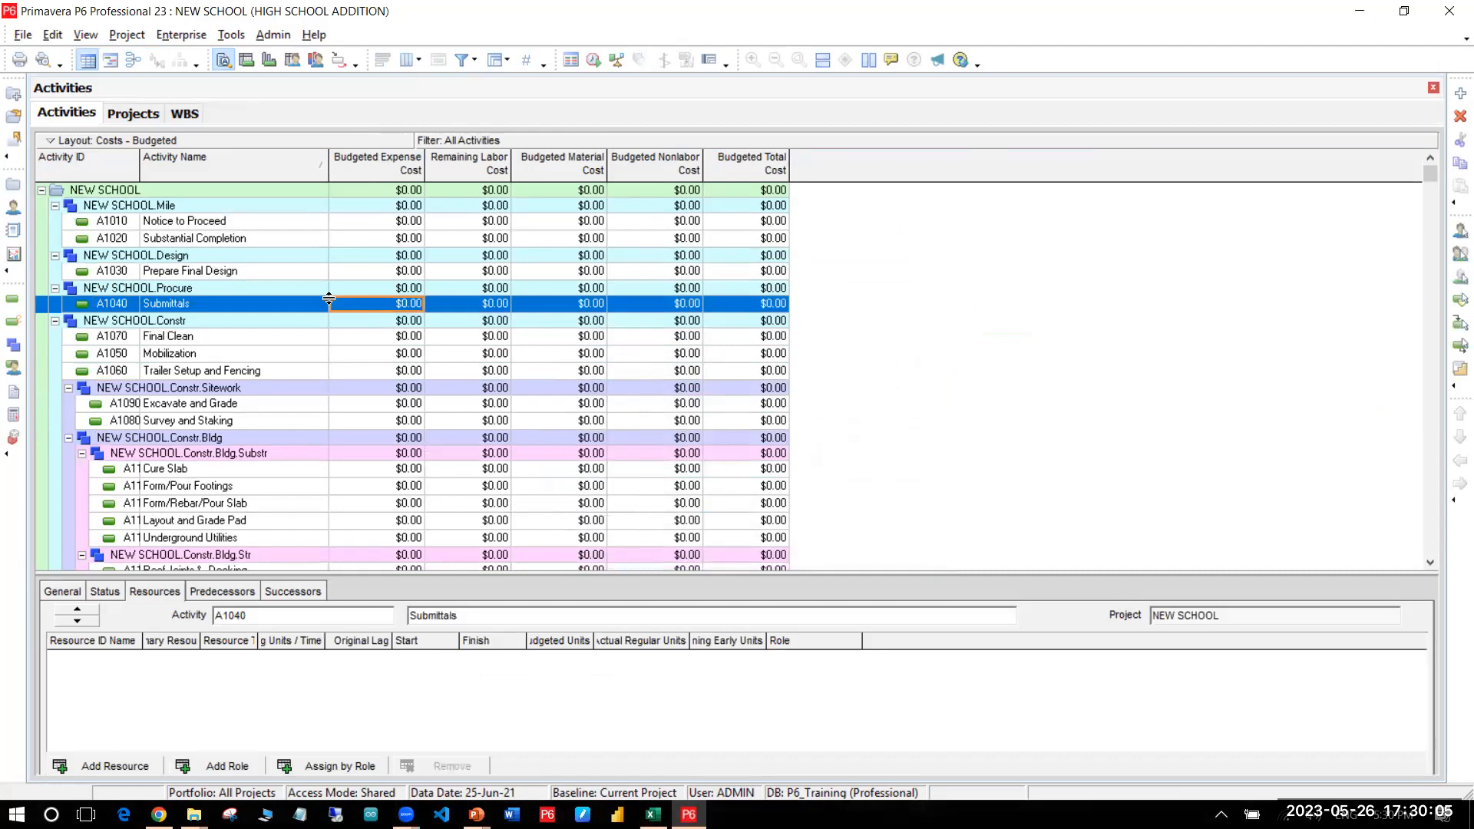
Step: Reopen "Training Layout" from the User - ADMIN layouts without saving the changes to the Costs - Budgeted layout
click(86, 138)
mouse_move(122, 162)
click(278, 163)
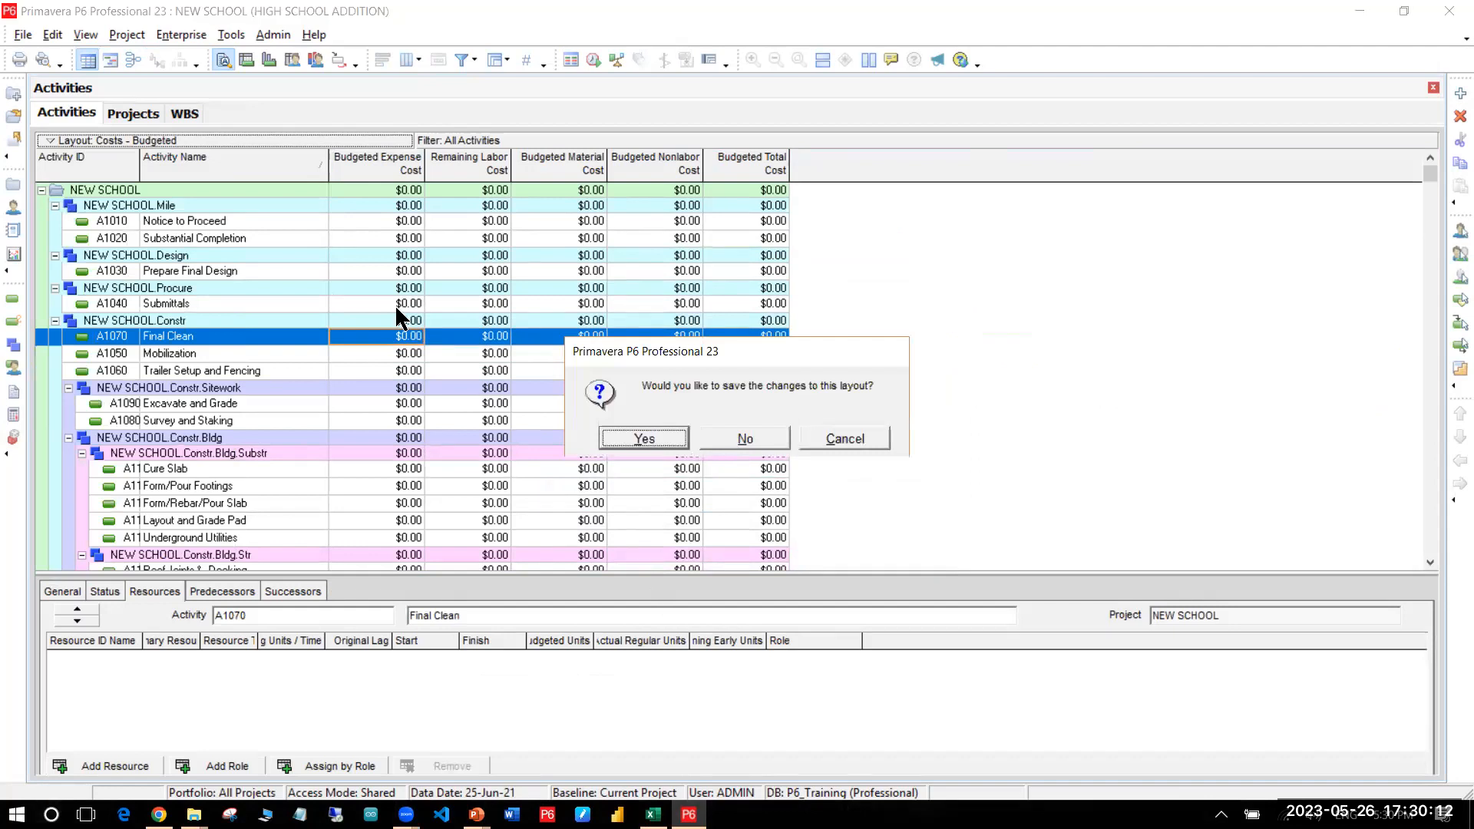
click(731, 439)
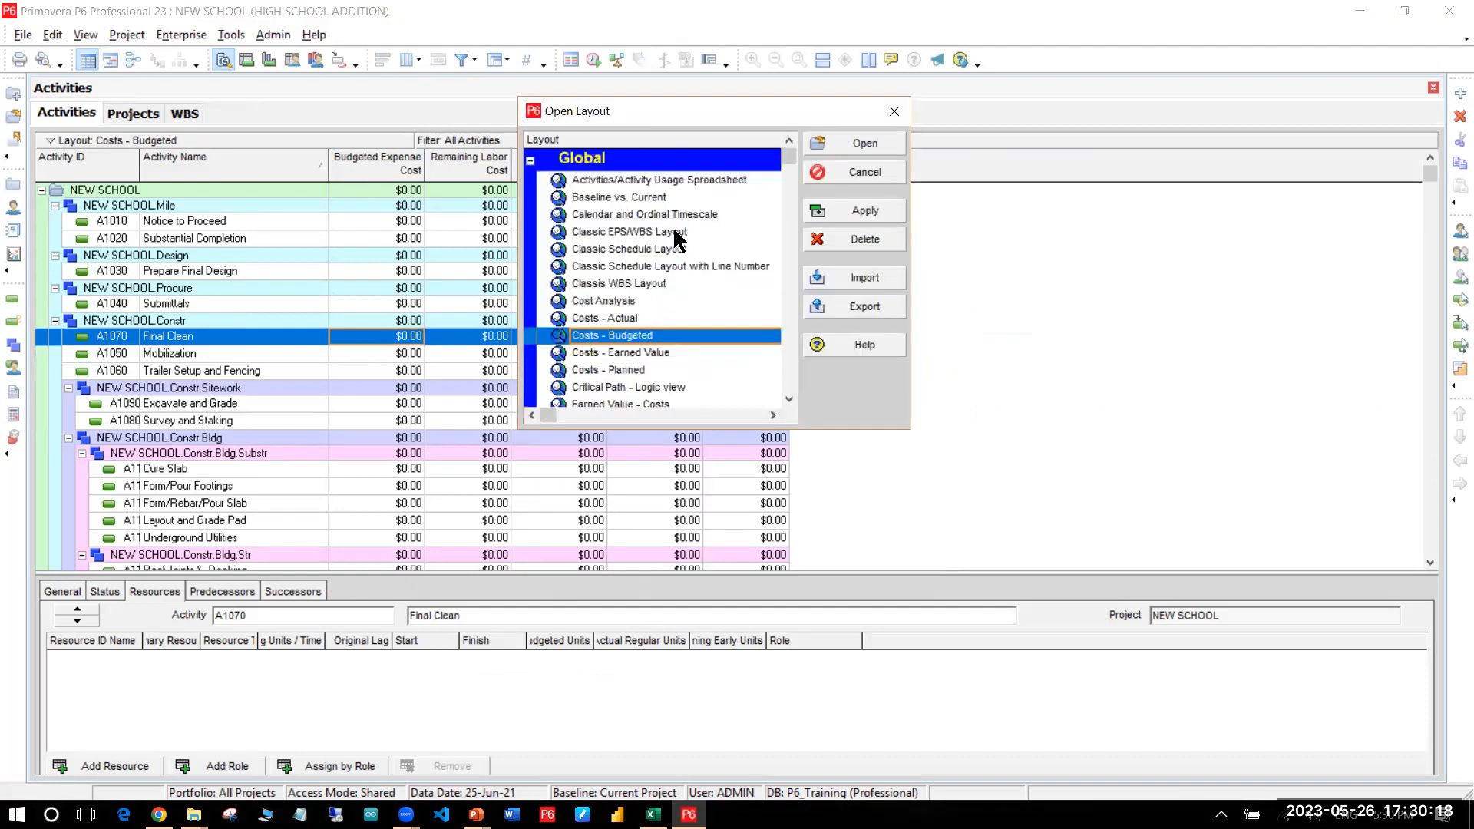
double_click(613, 159)
double_click(625, 152)
scroll(631, 322, down, 10)
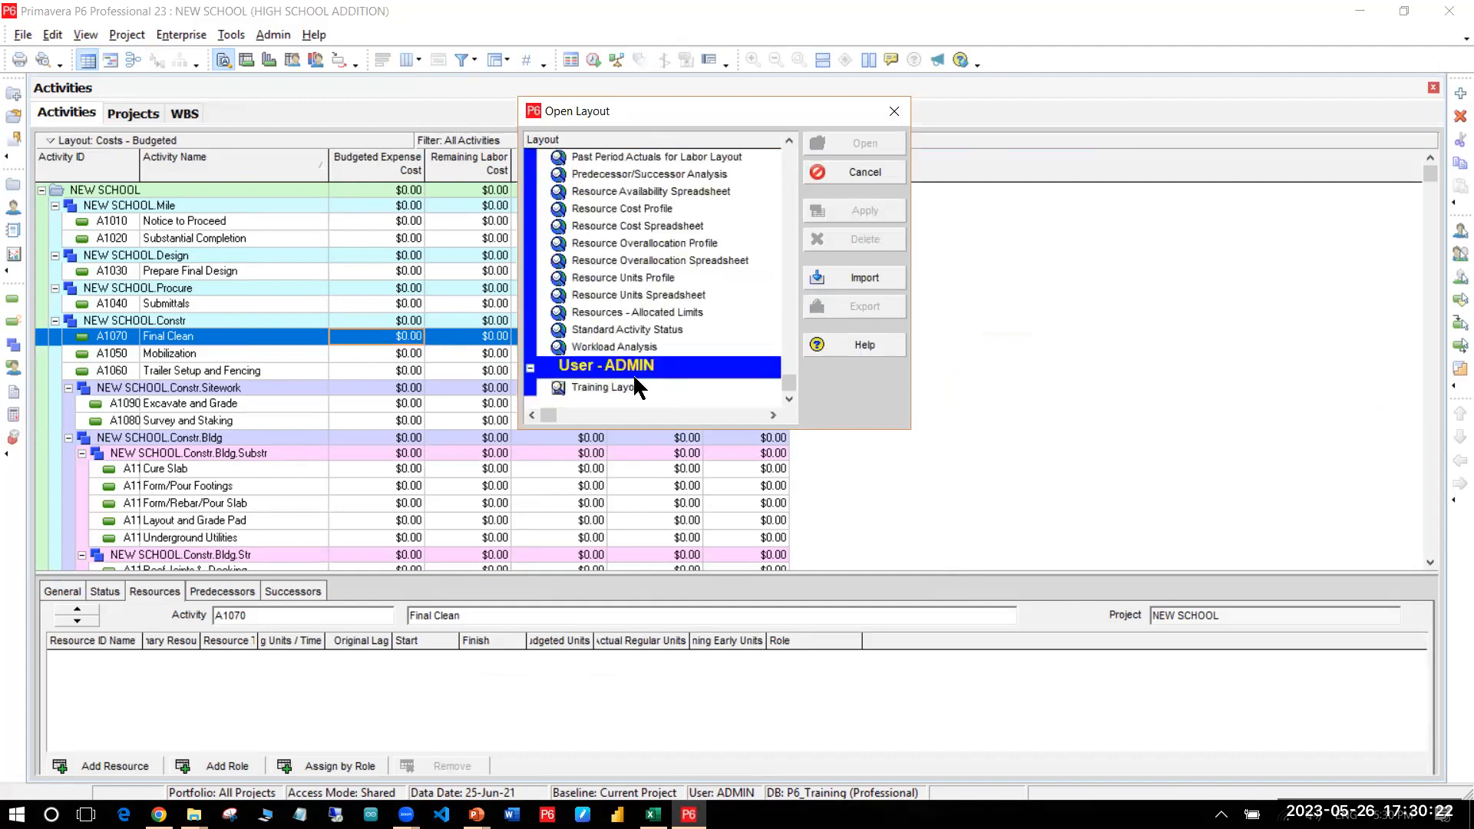
click(582, 388)
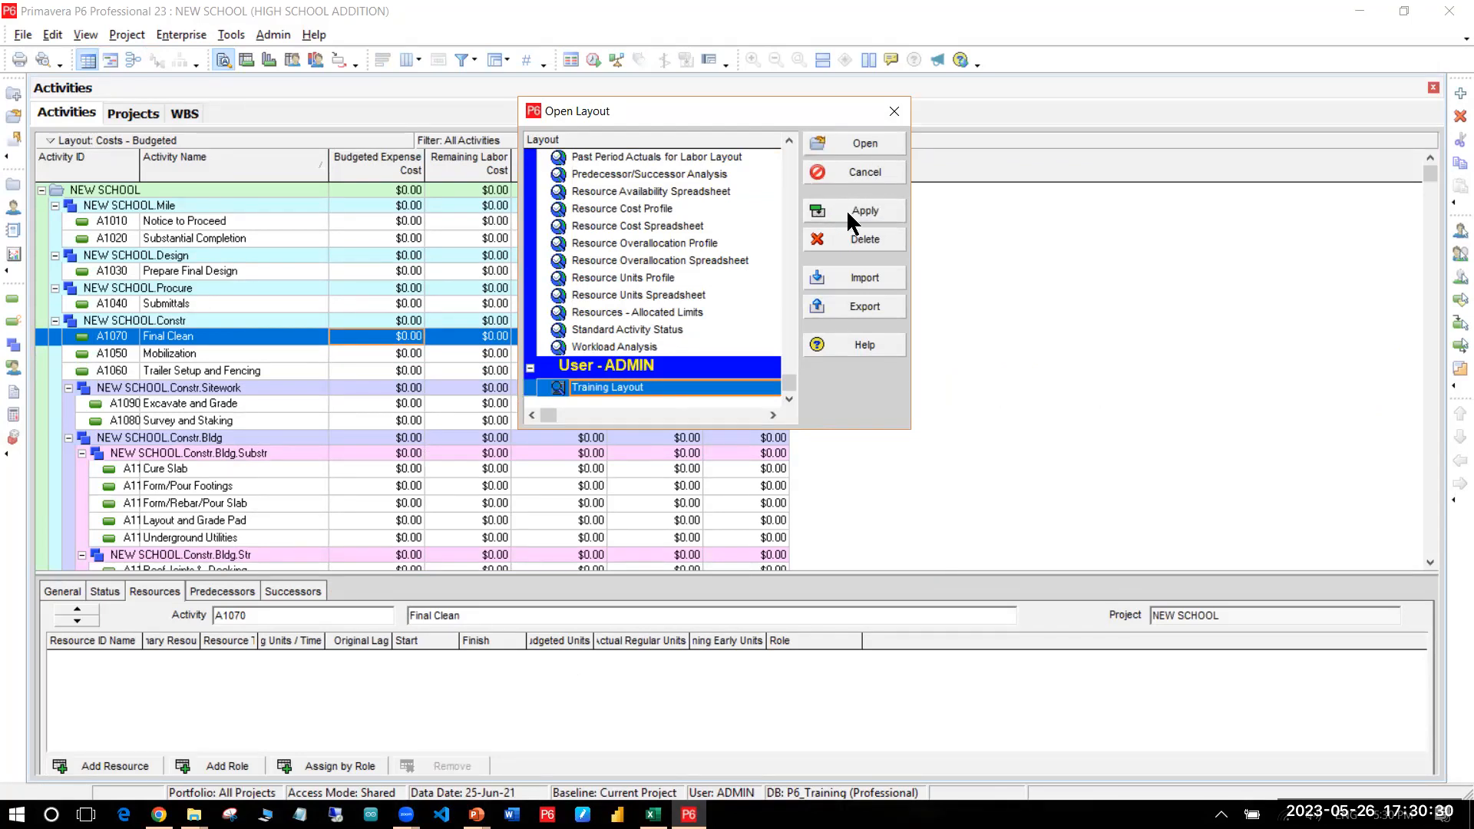
click(841, 143)
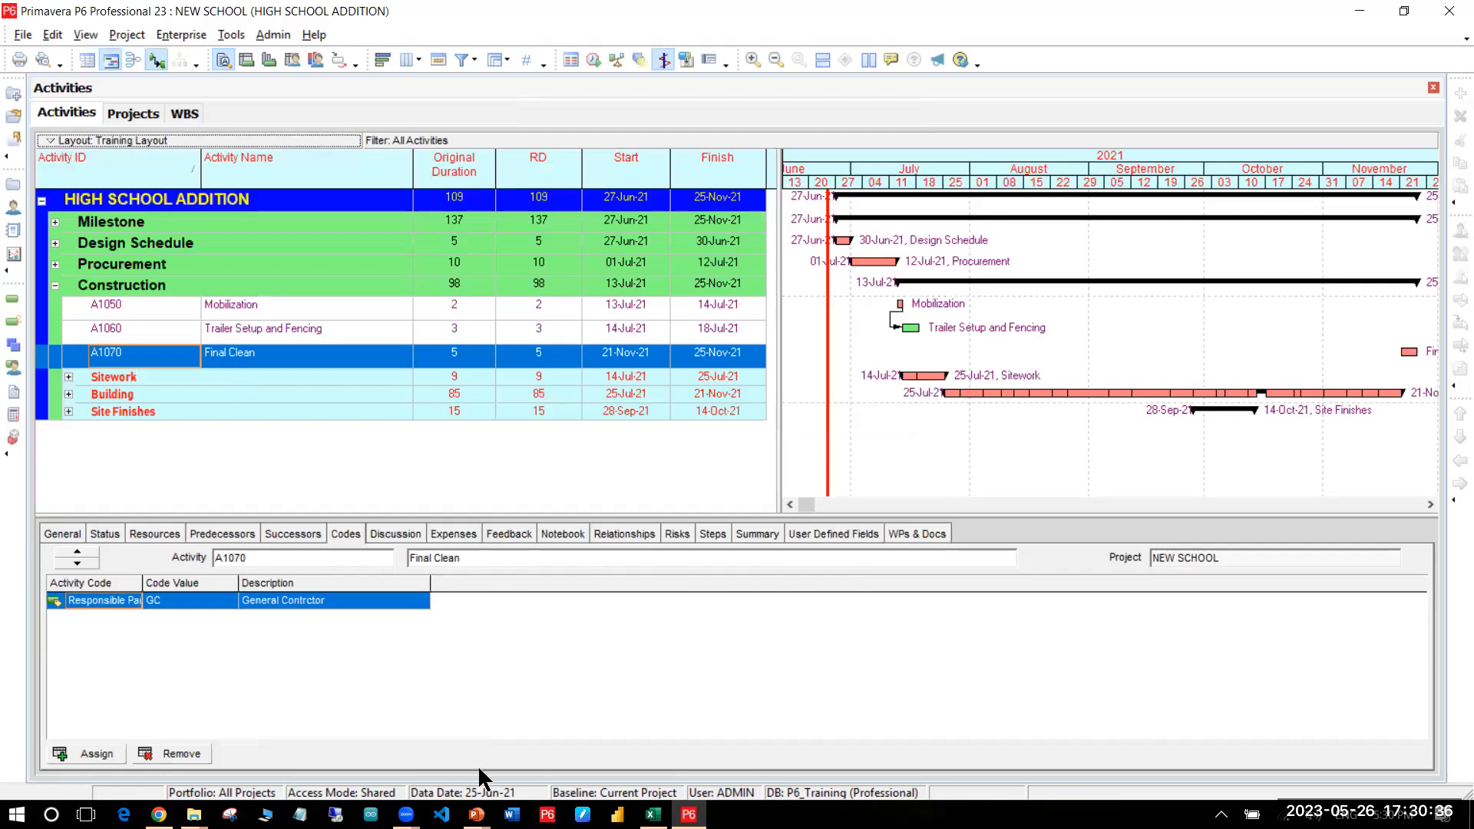
Step: Switch to PowerPoint and highlight the three-criteria filter line and the "4 Week Lookahead Layout" item on the exercise slide
key(alt+Tab)
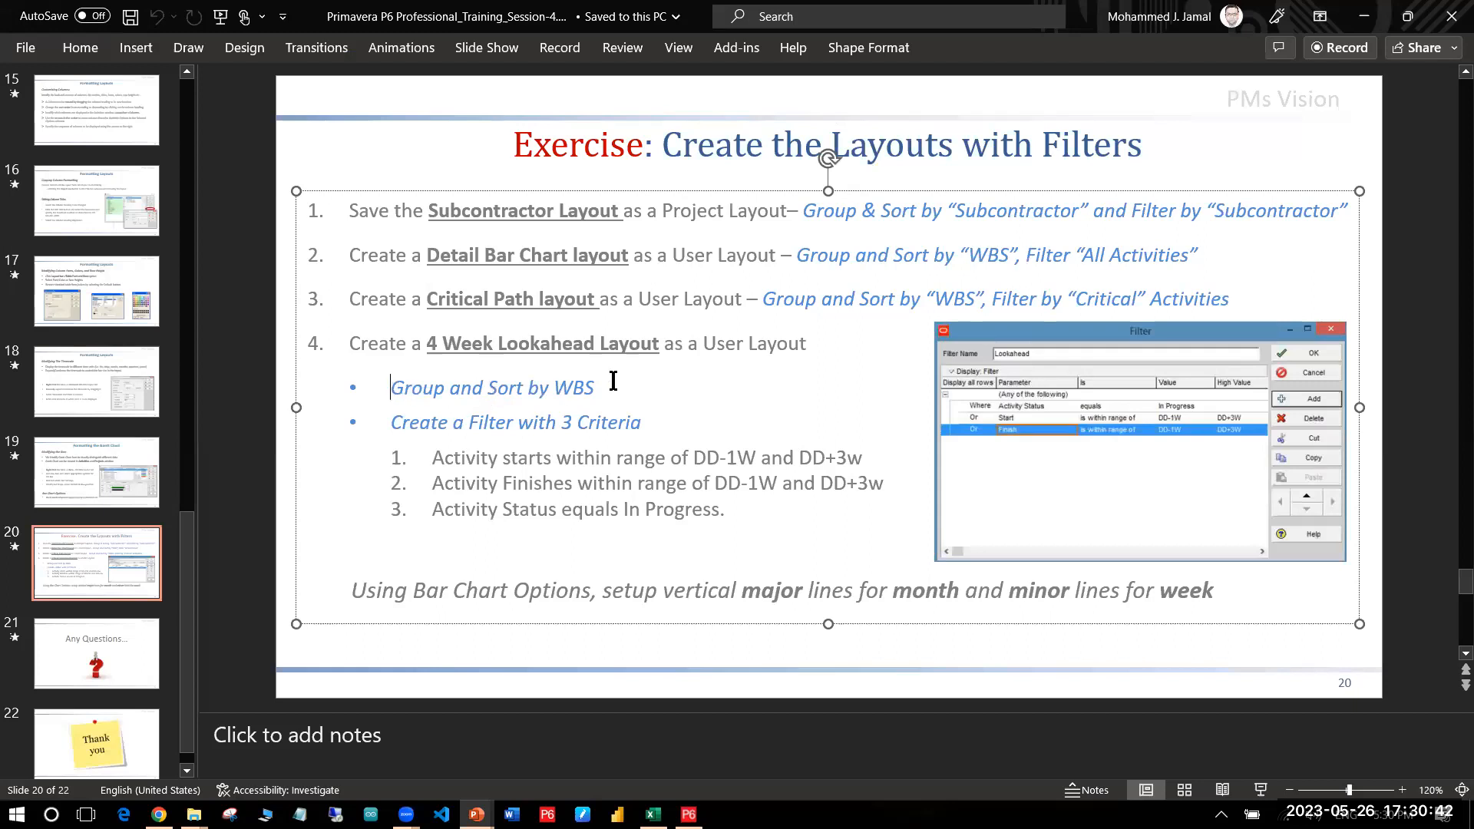
drag(393, 424, 681, 419)
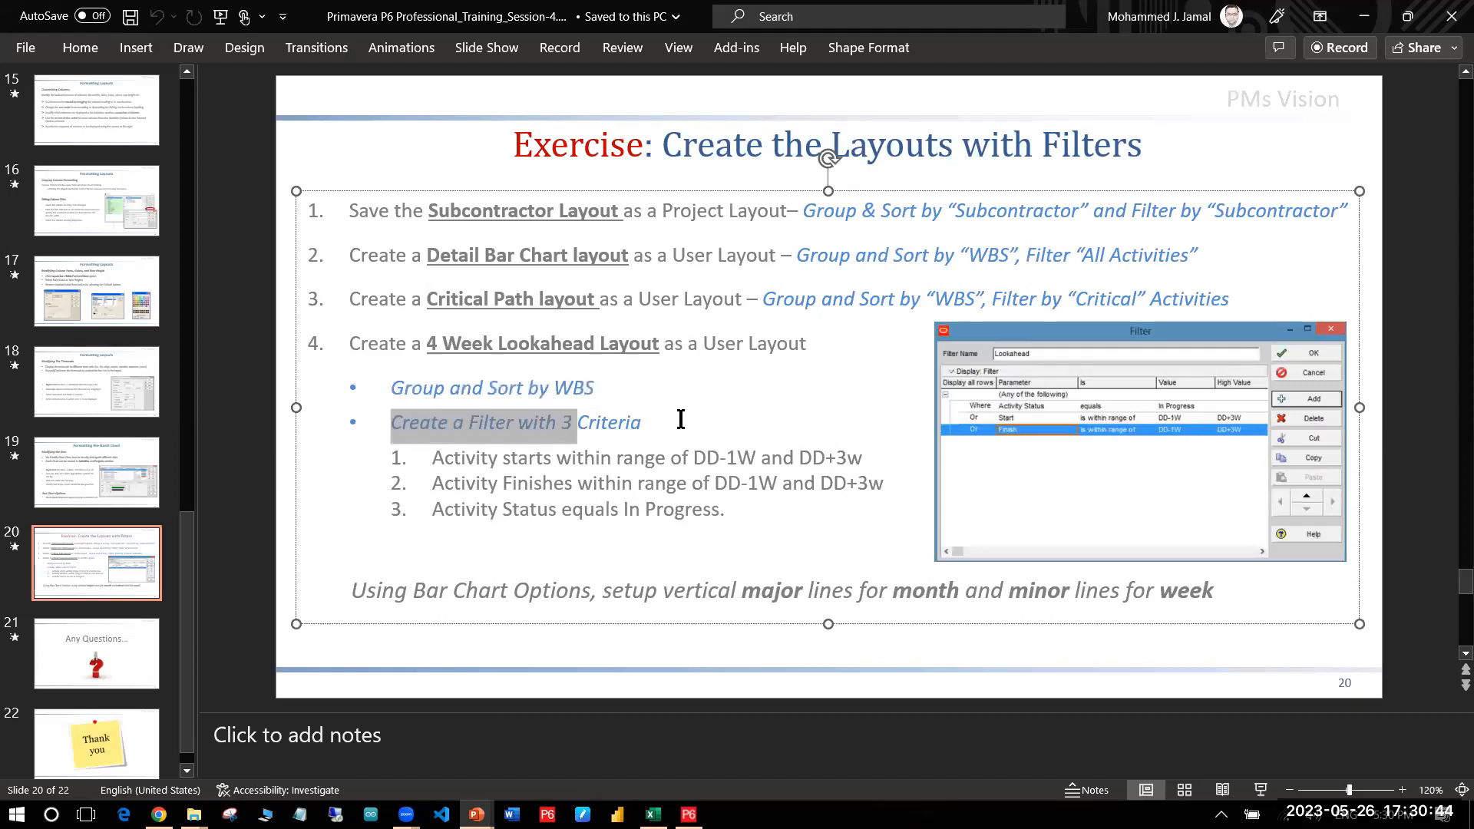
click(568, 483)
drag(426, 348, 666, 319)
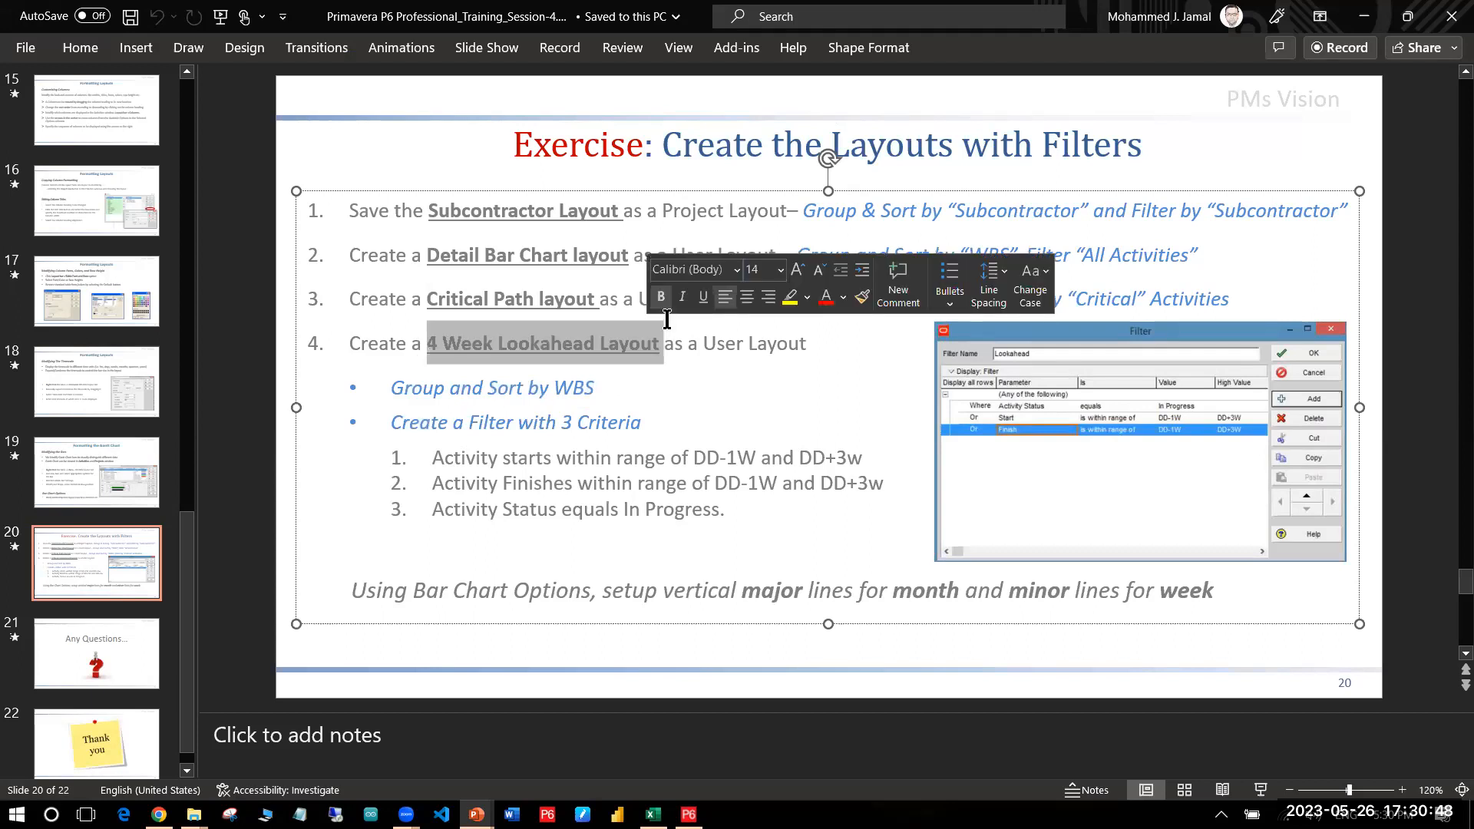